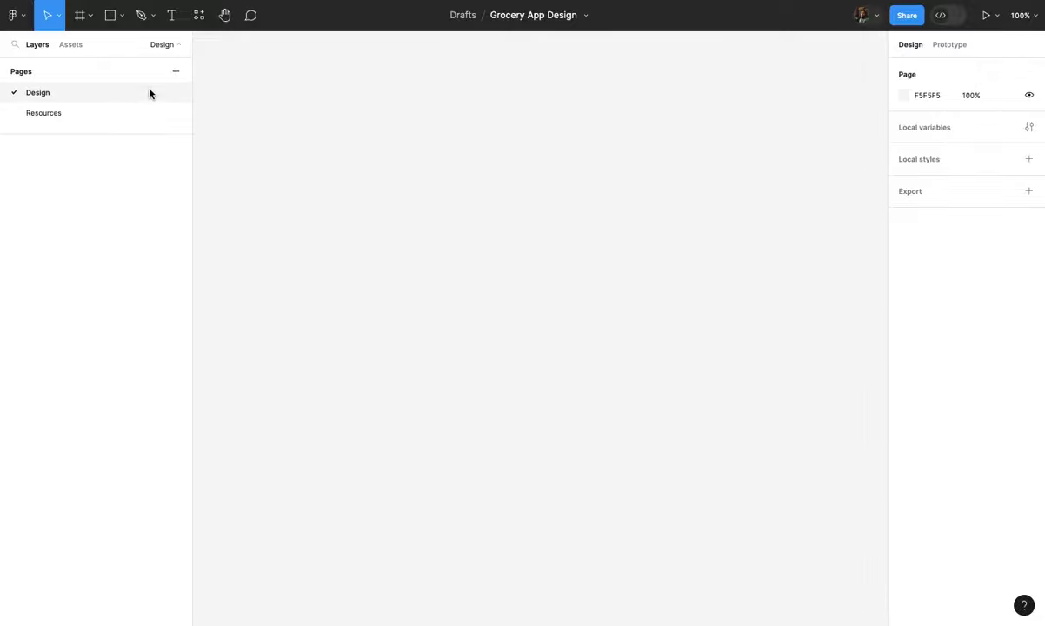
# - Create an iPhone 14 & 15 Pro Max sized frame and fit it in view
pyautogui.click(80, 16)
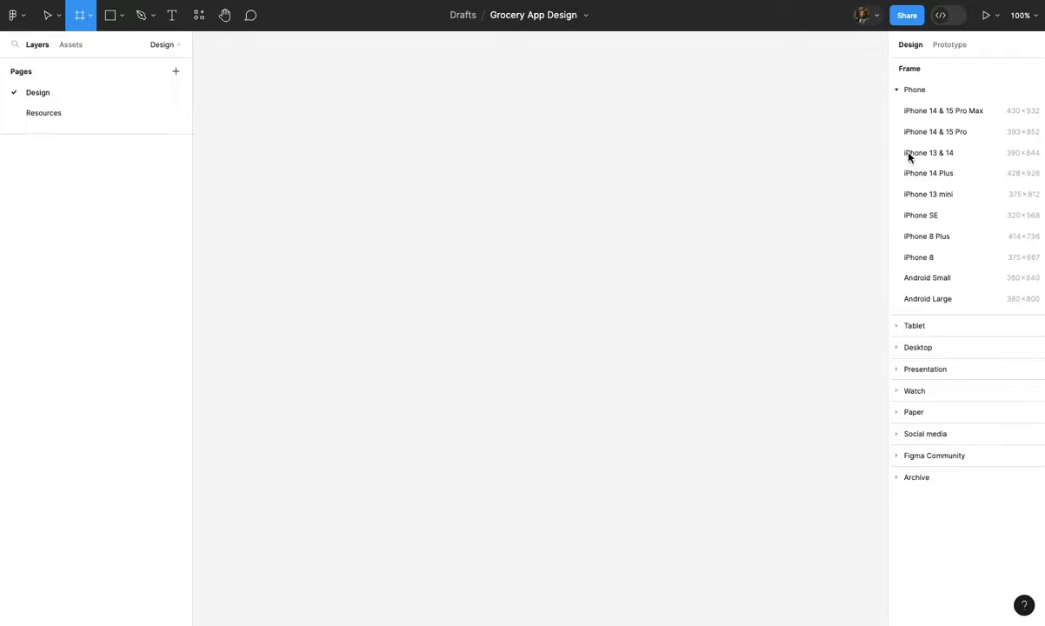
pyautogui.click(931, 116)
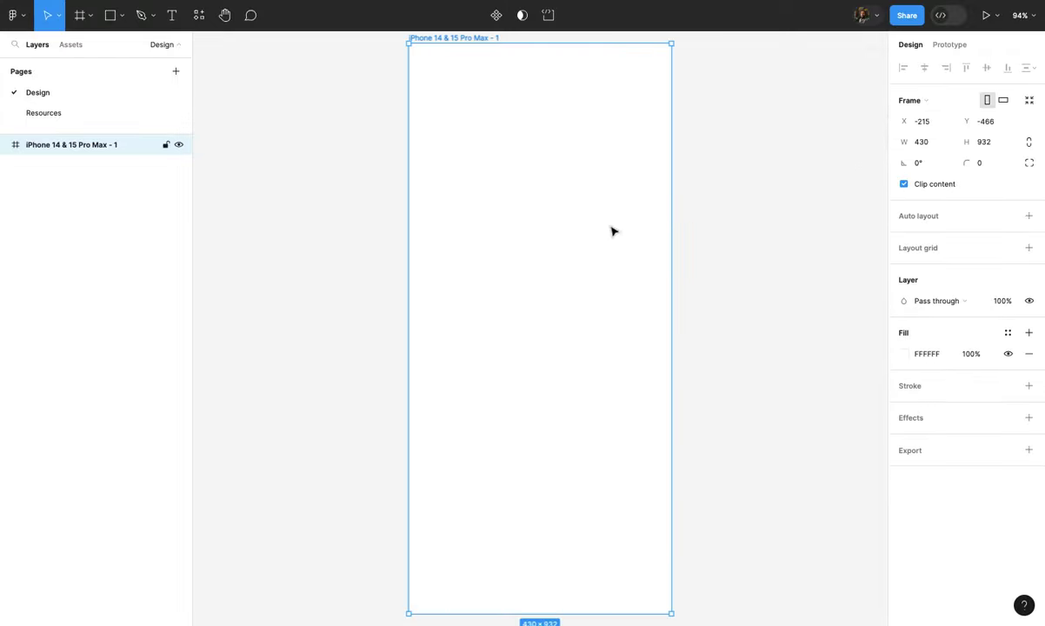
pyautogui.hotkey('shift', '1')
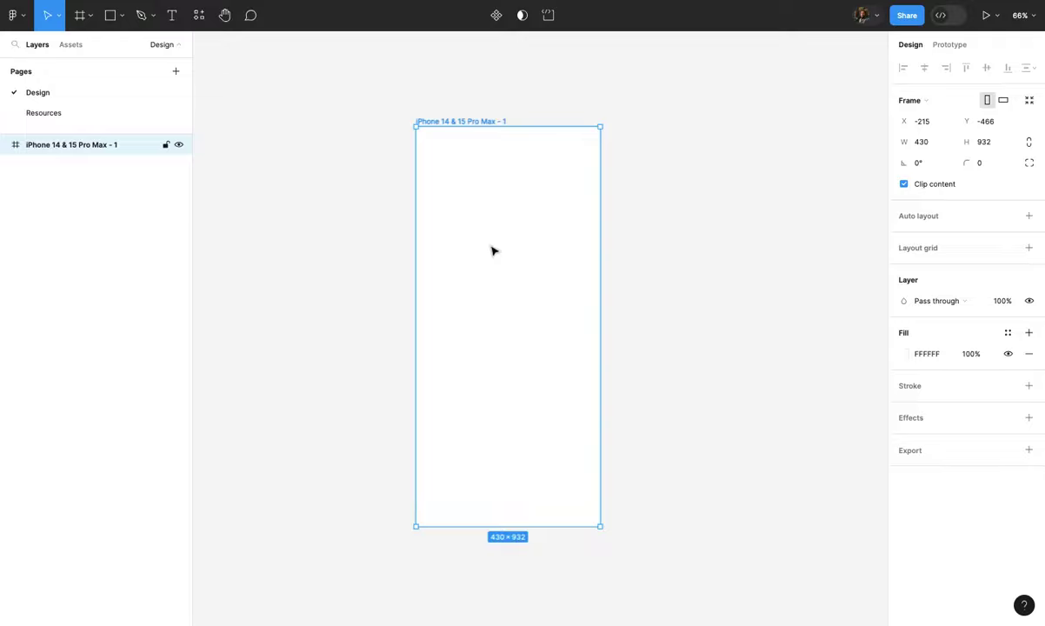
pyautogui.scroll(-1, 485, 196)
pyautogui.scroll(-3, 485, 198)
# - Duplicate the frame twice, placing the two copies side by side to its right
pyautogui.moveTo(452, 200); pyautogui.dragTo(611, 227)
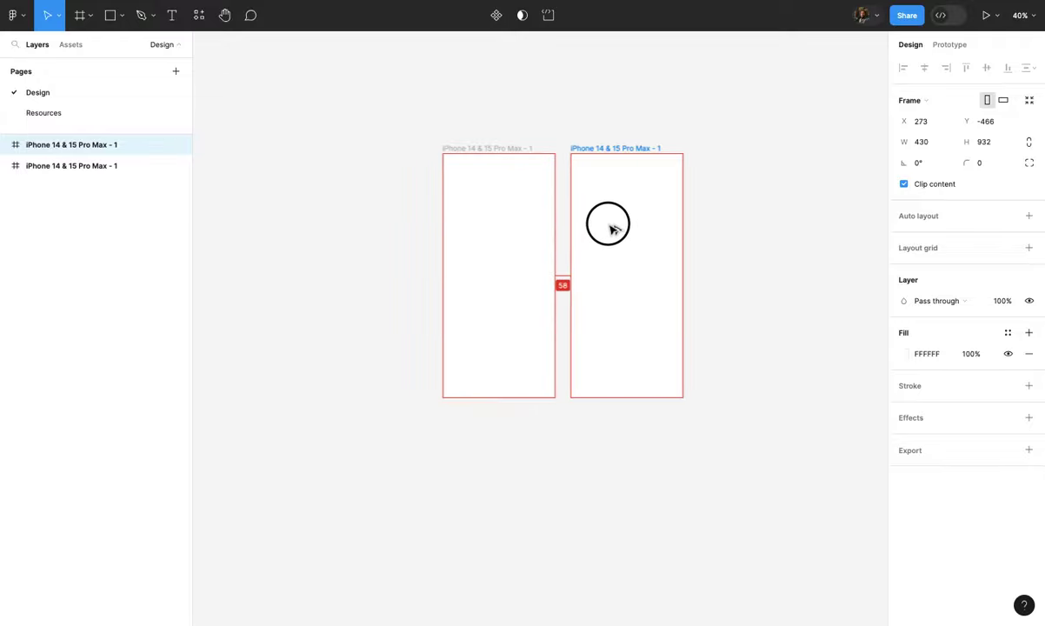
pyautogui.moveTo(611, 228); pyautogui.dragTo(611, 228)
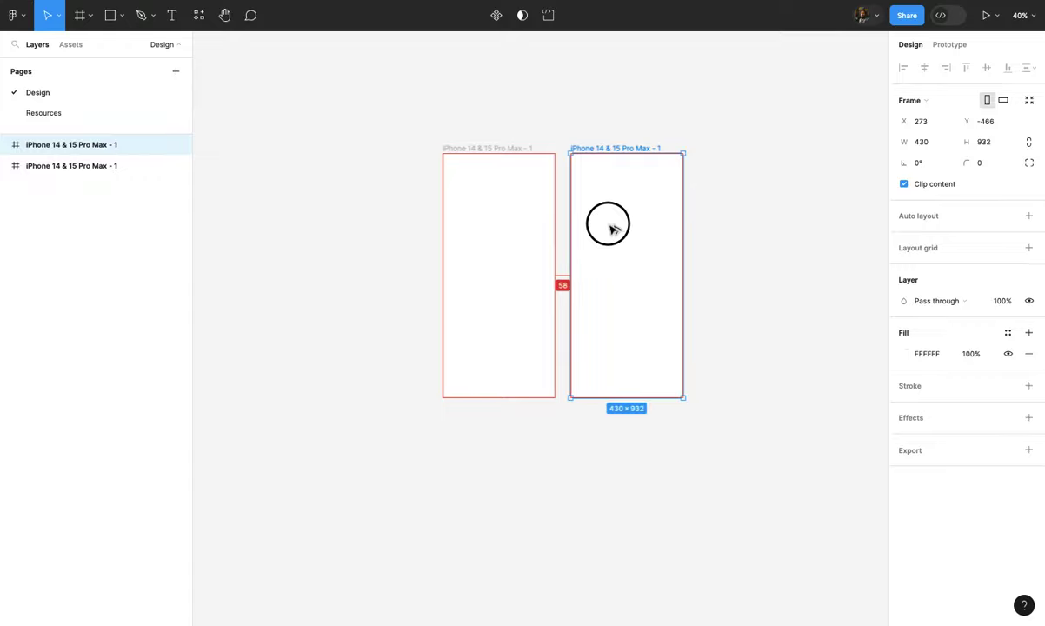
pyautogui.moveTo(611, 228); pyautogui.dragTo(611, 228)
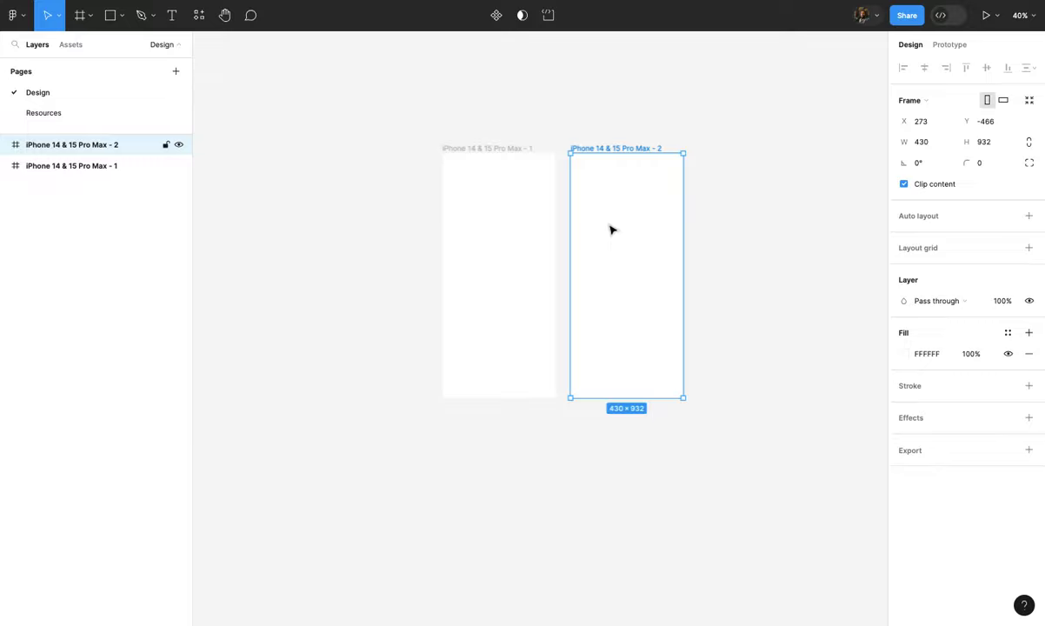
pyautogui.moveTo(611, 230); pyautogui.dragTo(741, 231)
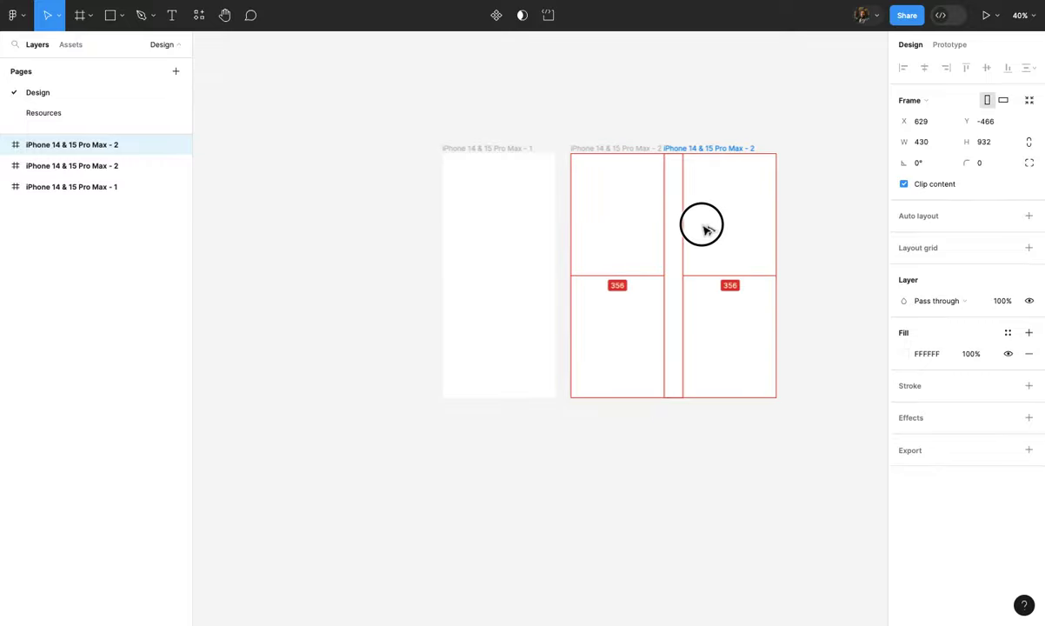
pyautogui.scroll(1, 506, 137)
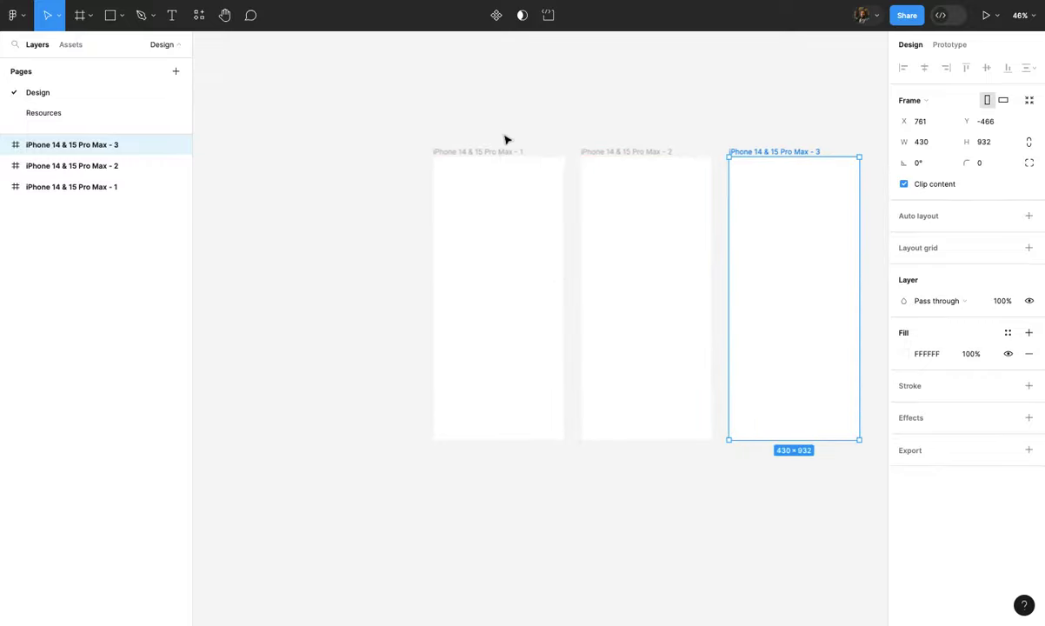
# - Rename the three frames Onboarding, Home and Product Details
pyautogui.click(501, 153)
pyautogui.doubleClick(499, 151)
pyautogui.write('Onboarding')
pyautogui.click(541, 146)
pyautogui.doubleClick(588, 152)
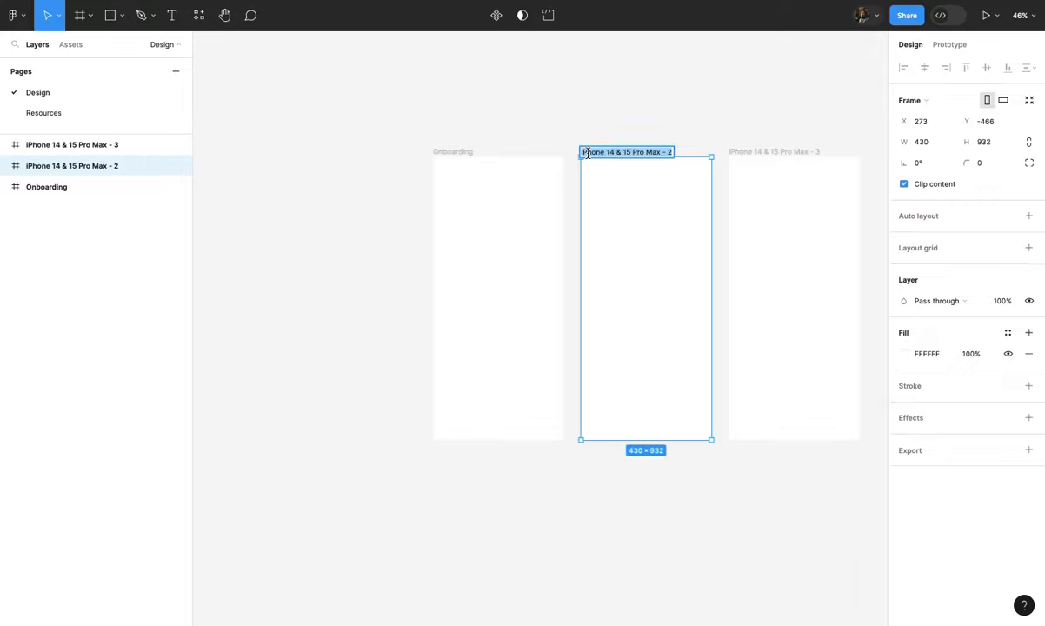
pyautogui.write('Home')
pyautogui.click(649, 131)
pyautogui.hscroll(2, 652, 135)
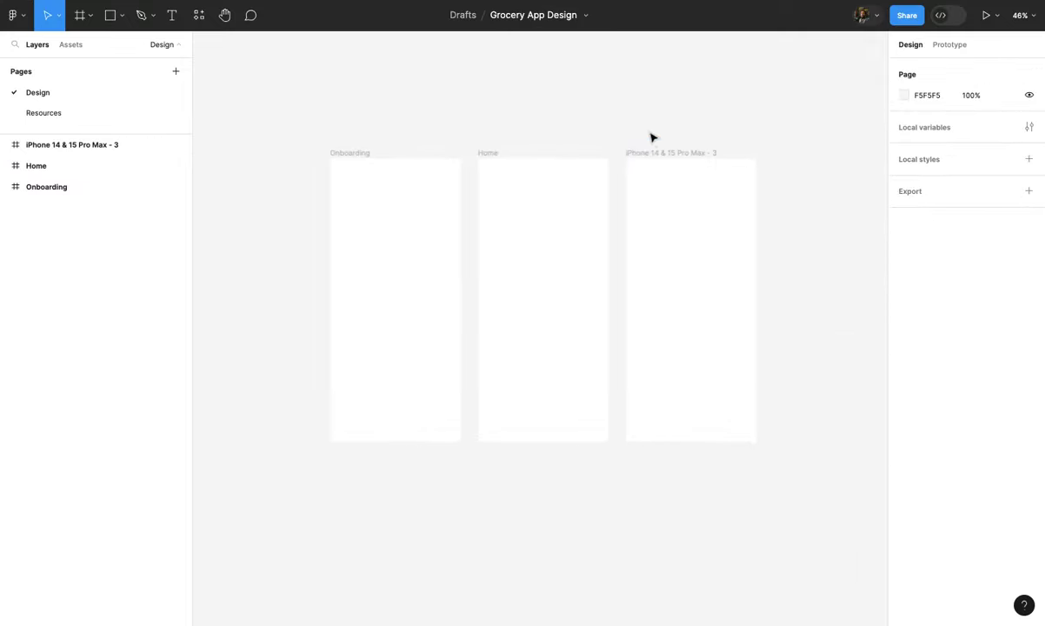
pyautogui.doubleClick(660, 153)
pyautogui.write('Product Details')
pyautogui.click(674, 145)
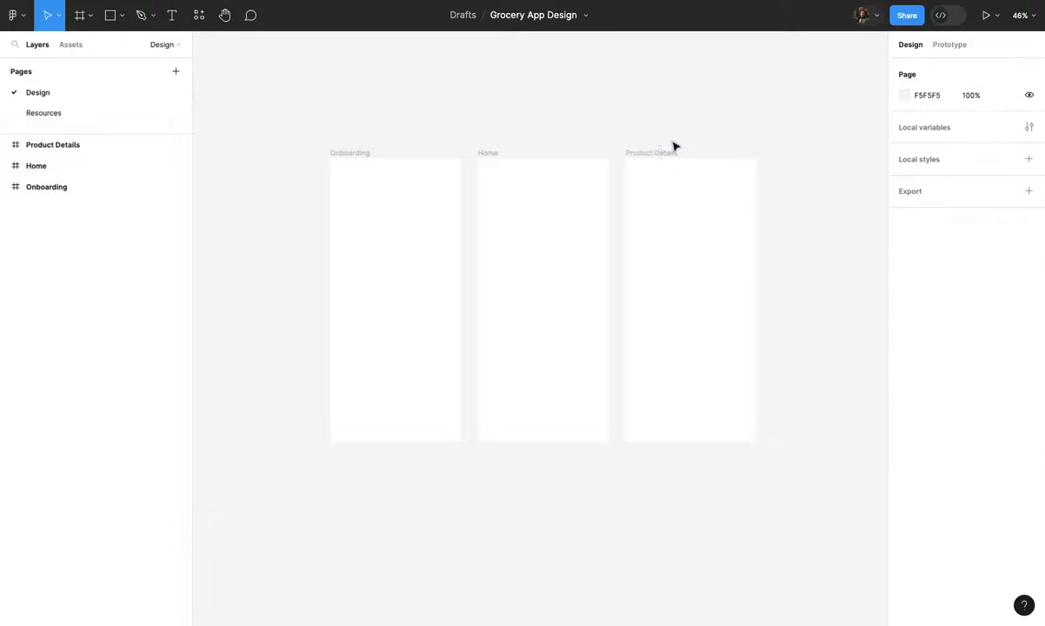
# - Shift the Home and Product Details frames further right together
pyautogui.keyDown('shift'); pyautogui.click(488, 163); pyautogui.keyUp('shift')
pyautogui.scroll(-5, 489, 161)
pyautogui.moveTo(502, 199); pyautogui.dragTo(743, 207)
pyautogui.click(597, 208)
pyautogui.hscroll(-3, 597, 208)
pyautogui.scroll(3, 598, 208)
pyautogui.scroll(3, 600, 210)
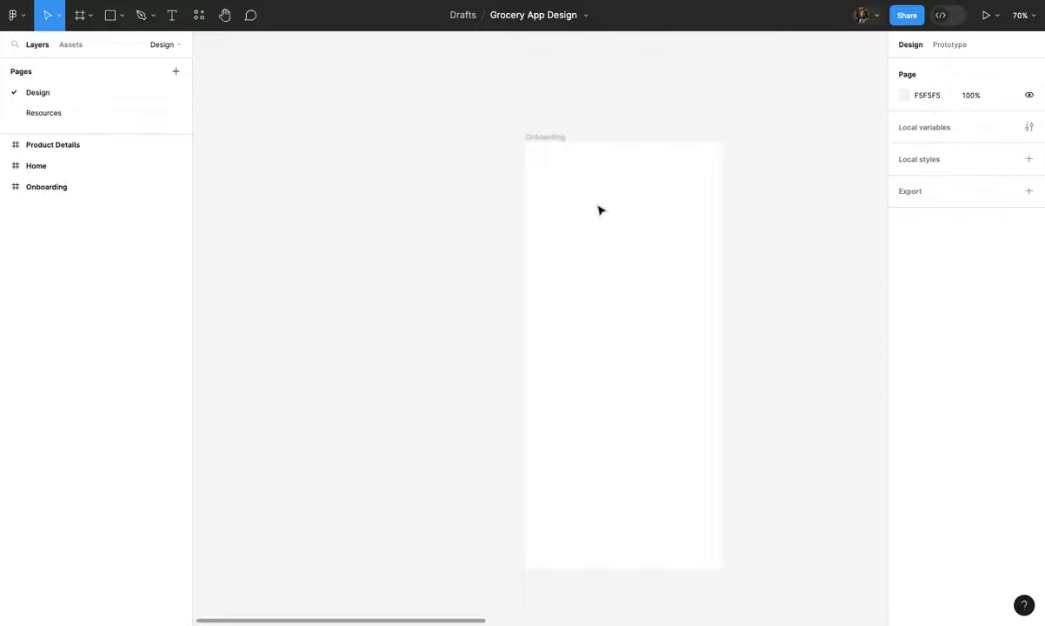
# - Draw a large circle over the Onboarding frame with the Ellipse tool
pyautogui.scroll(-1, 598, 210)
pyautogui.hscroll(2, 585, 215)
pyautogui.scroll(1, 585, 215)
pyautogui.click(599, 244)
pyautogui.click(672, 249)
pyautogui.click(607, 259)
pyautogui.press('o')
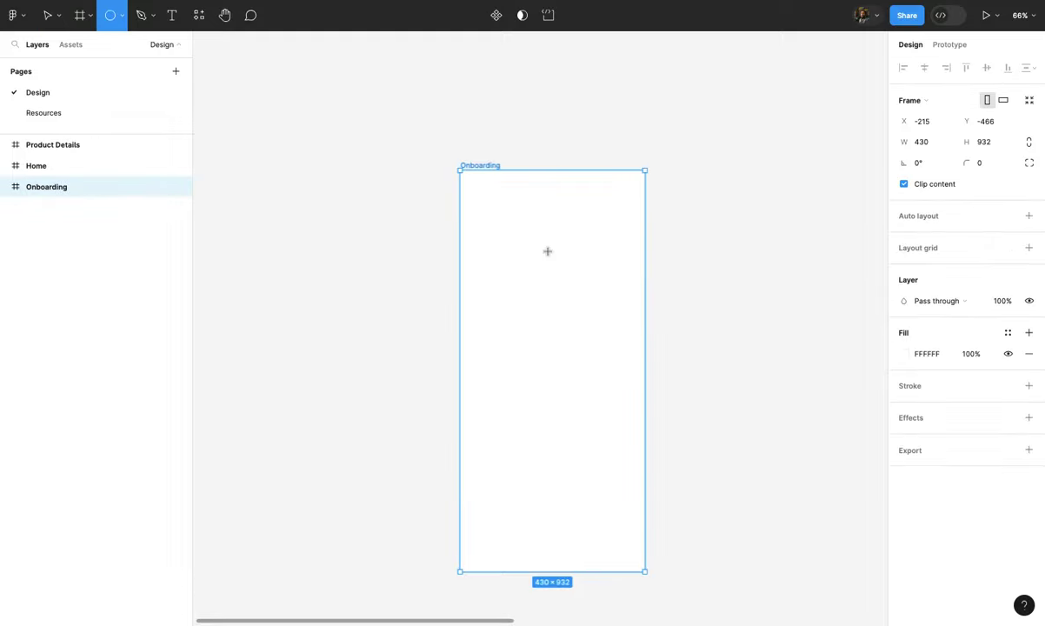
pyautogui.scroll(2, 548, 251)
pyautogui.scroll(-1, 546, 249)
pyautogui.scroll(2, 546, 250)
pyautogui.scroll(-2, 553, 259)
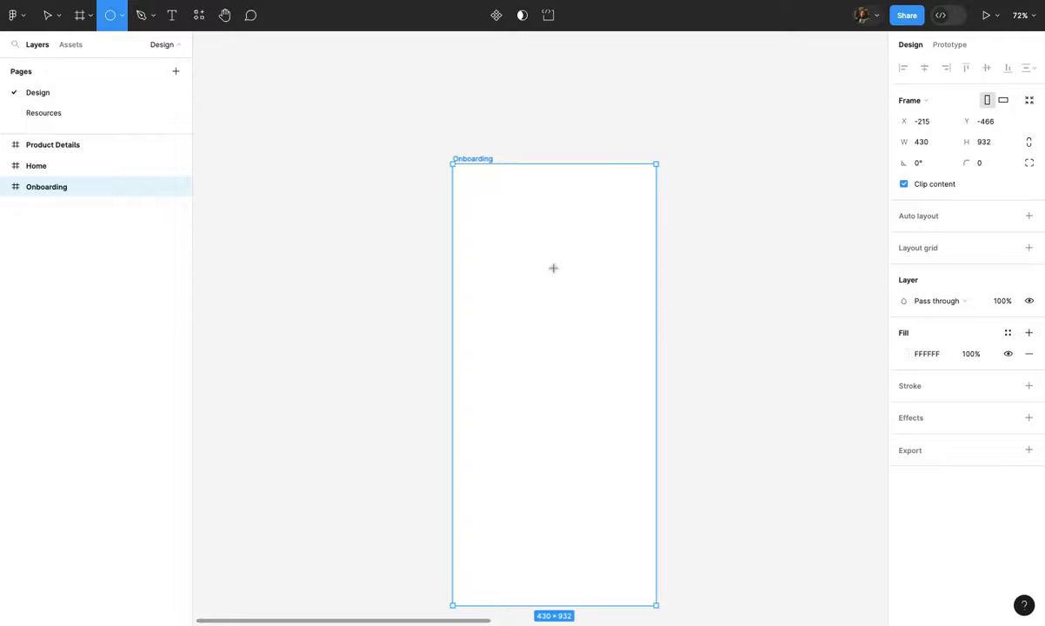
pyautogui.moveTo(553, 268); pyautogui.dragTo(693, 405)
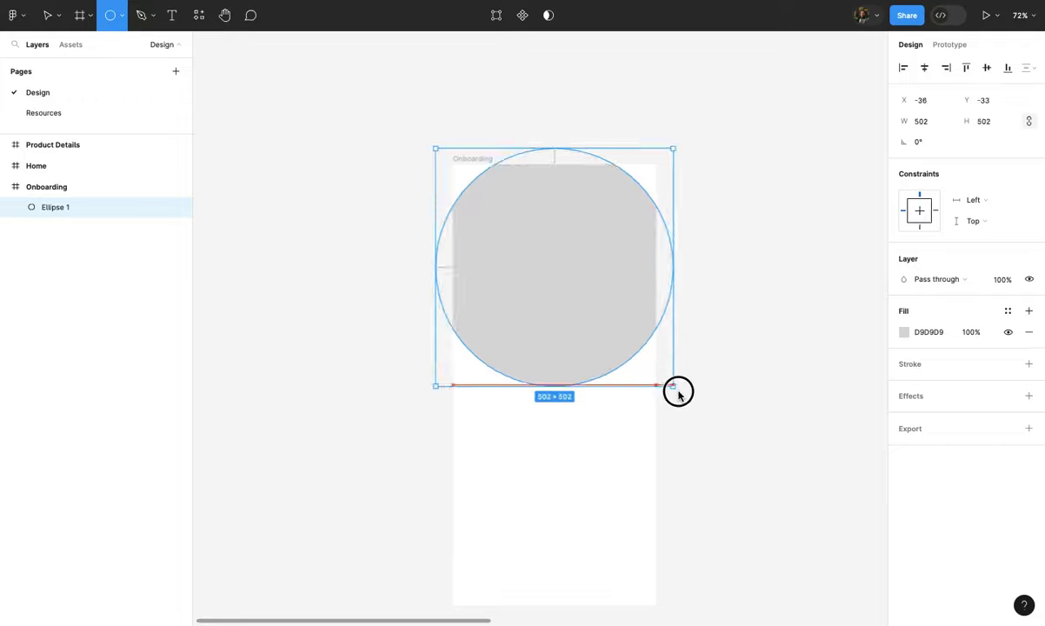
pyautogui.moveTo(693, 406); pyautogui.dragTo(714, 420)
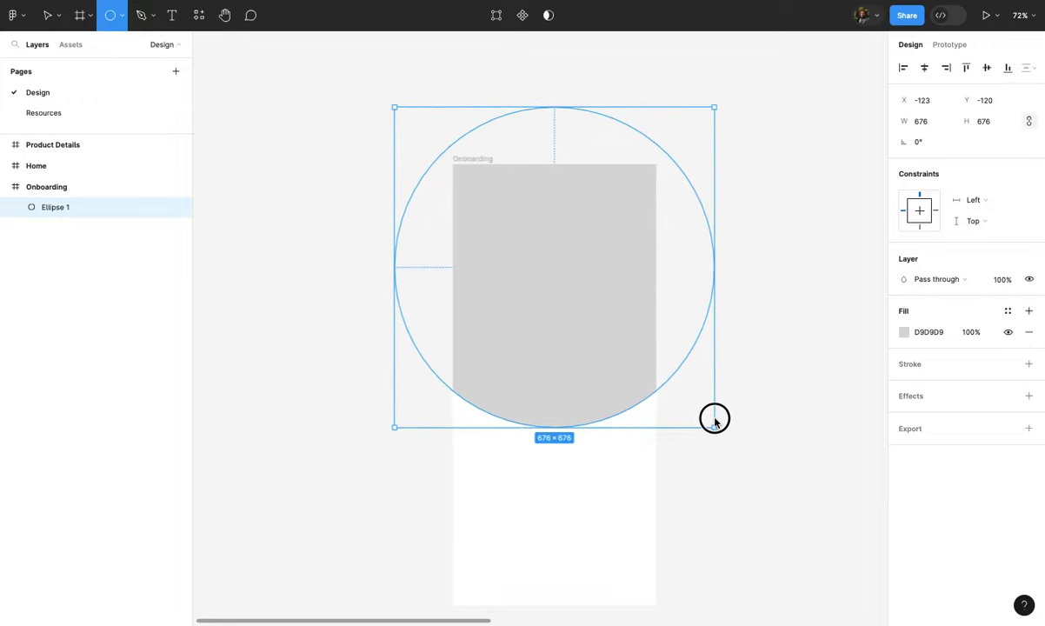
# - Move the circle up so it clips at the frame's top as a curved header
pyautogui.moveTo(607, 331); pyautogui.dragTo(606, 296)
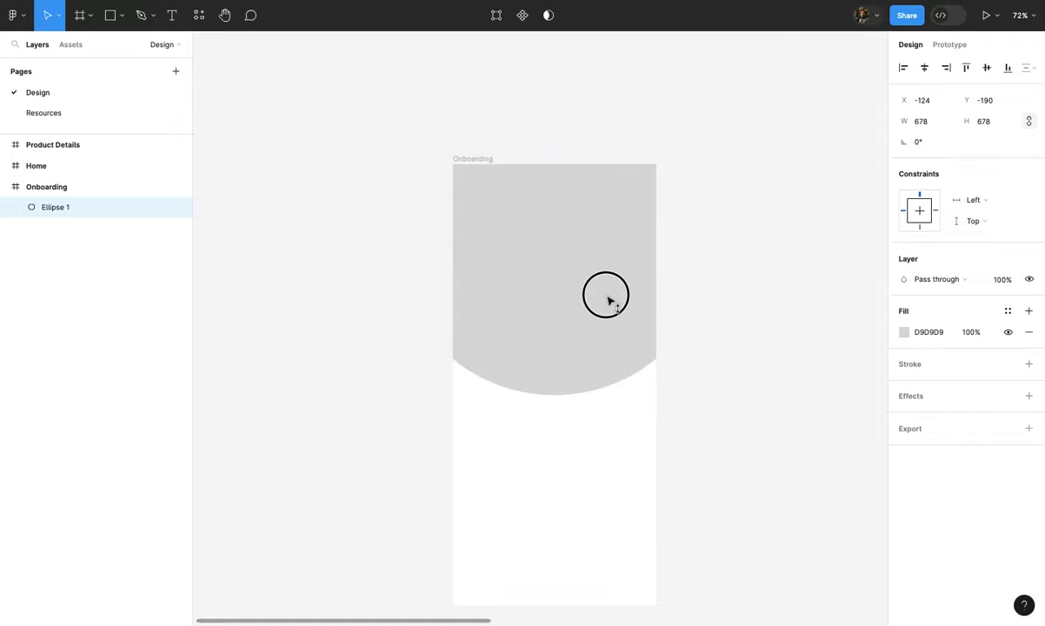
pyautogui.scroll(-3, 608, 299)
pyautogui.moveTo(608, 308); pyautogui.dragTo(608, 312)
pyautogui.click(583, 413)
pyautogui.scroll(2, 583, 413)
pyautogui.scroll(-2, 583, 413)
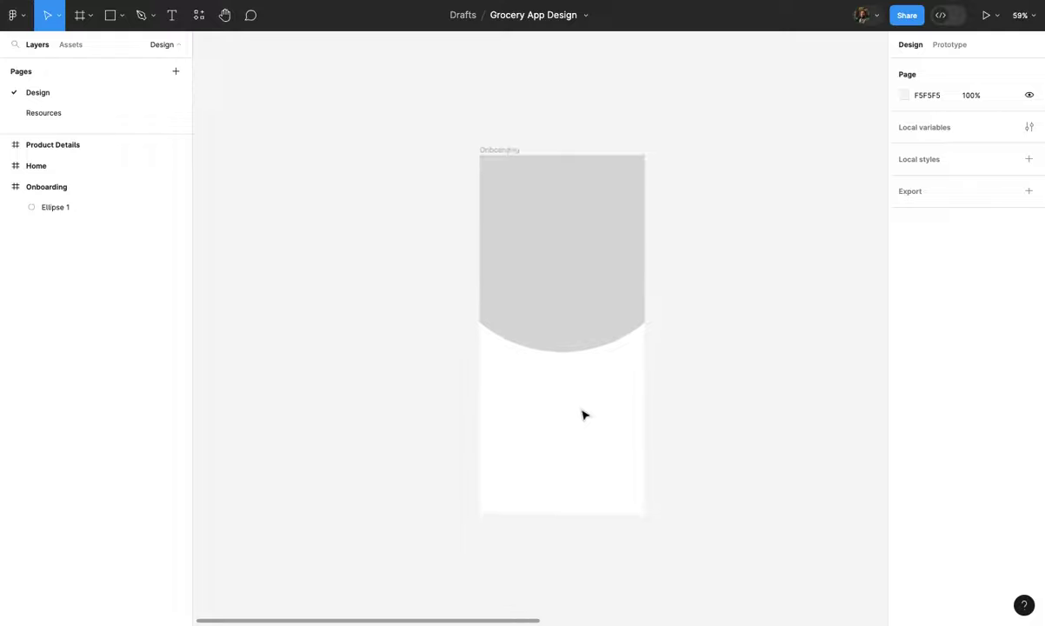
pyautogui.scroll(2, 583, 413)
# - Add the text 'Tap a button' below the curve, centred horizontally in the frame
pyautogui.press('t')
pyautogui.click(510, 360)
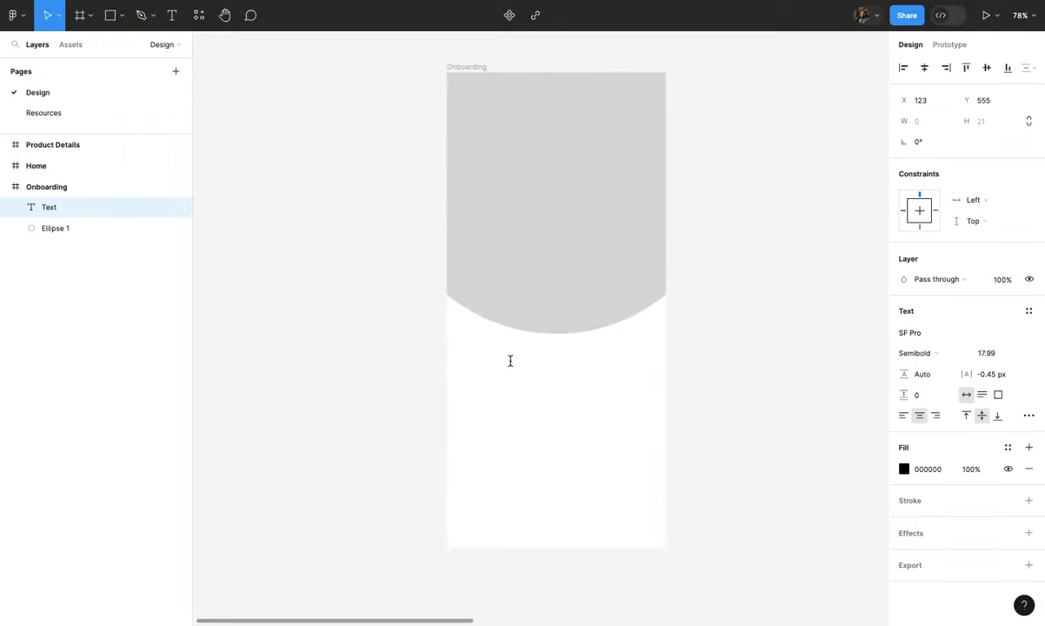
pyautogui.write('Tap')
pyautogui.write(' a button')
pyautogui.press('Escape')
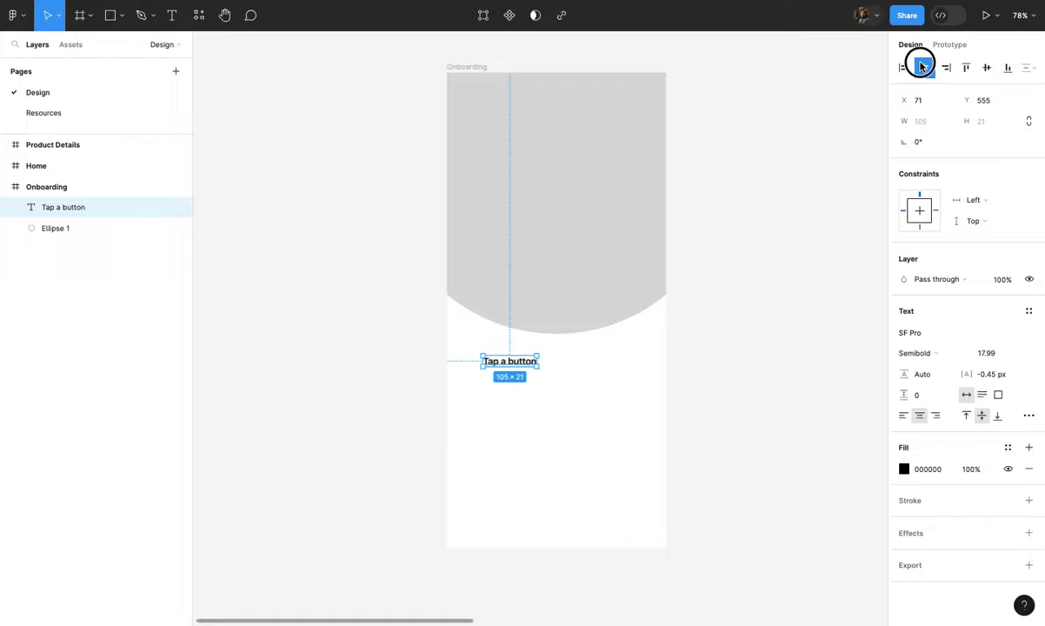
pyautogui.click(924, 67)
pyautogui.scroll(3, 585, 212)
pyautogui.scroll(-3, 555, 524)
pyautogui.scroll(-1, 555, 504)
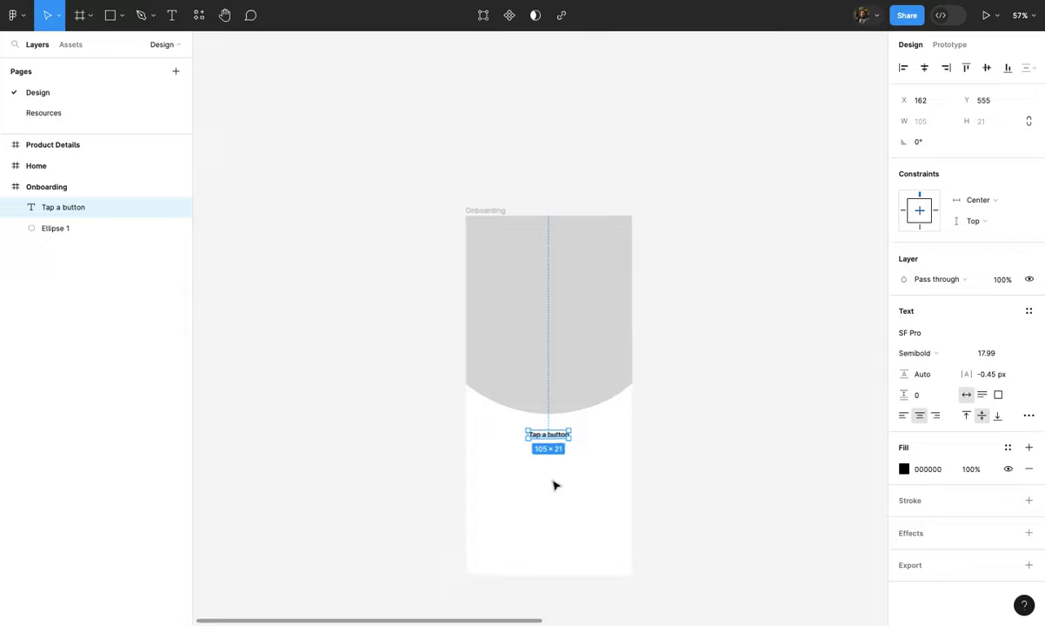
pyautogui.scroll(3, 554, 460)
pyautogui.scroll(-2, 554, 435)
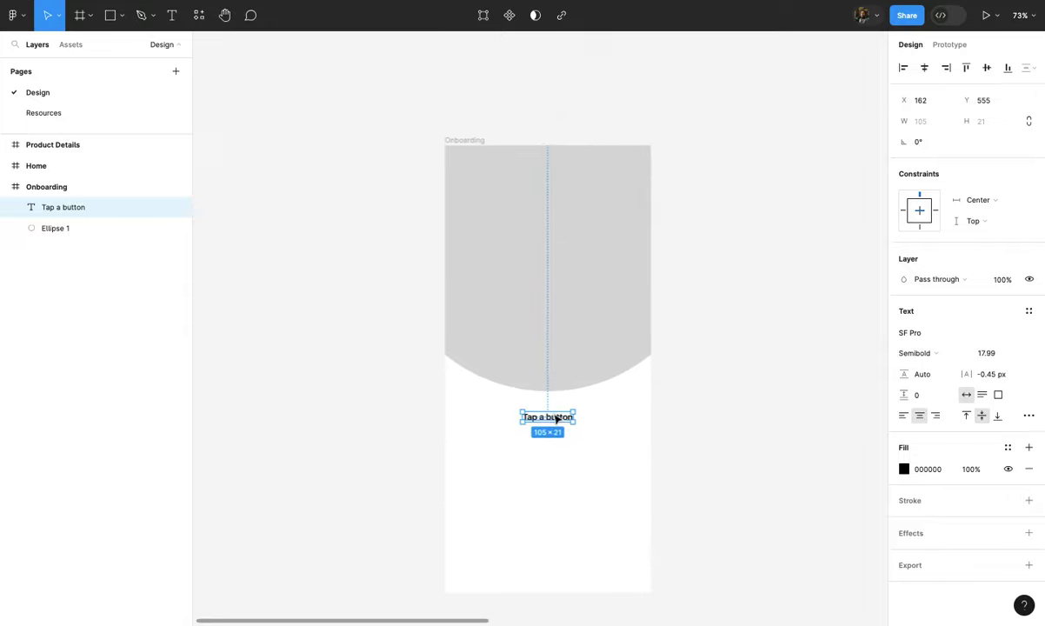
pyautogui.scroll(2, 558, 420)
pyautogui.scroll(-1, 558, 428)
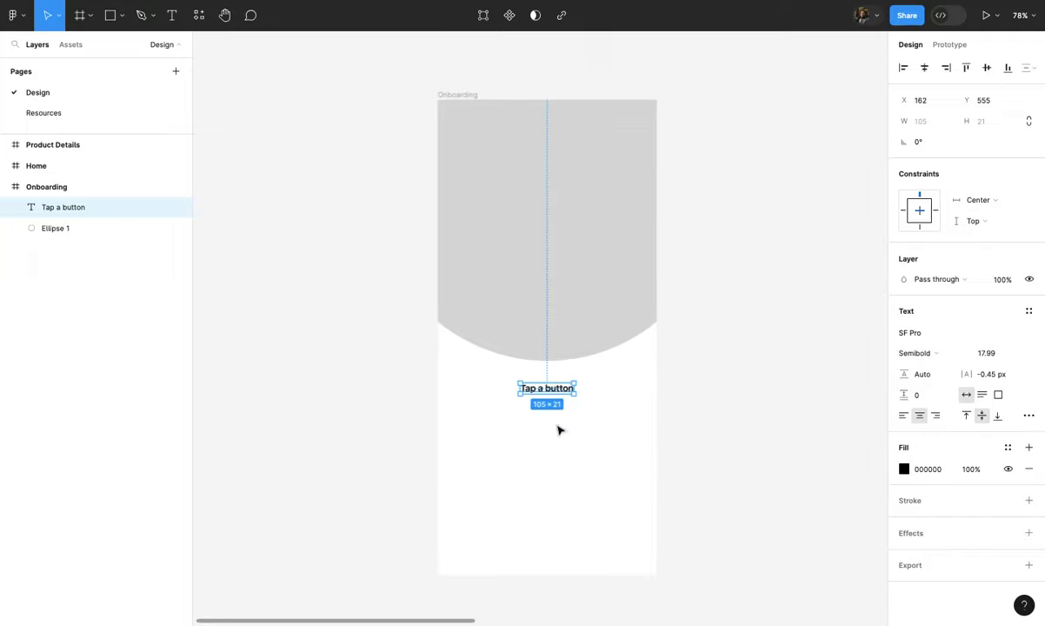
# - Set the heading font to Satoshi after briefly trying Poppins
pyautogui.click(904, 334)
pyautogui.write('p')
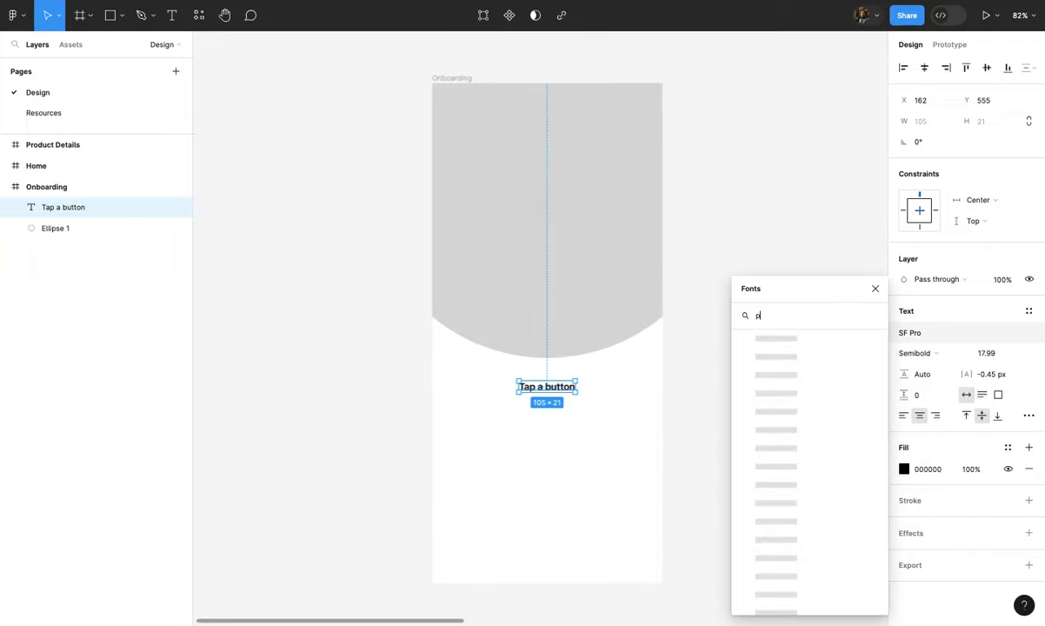
pyautogui.write('op')
pyautogui.click(780, 338)
pyautogui.click(609, 388)
pyautogui.click(569, 386)
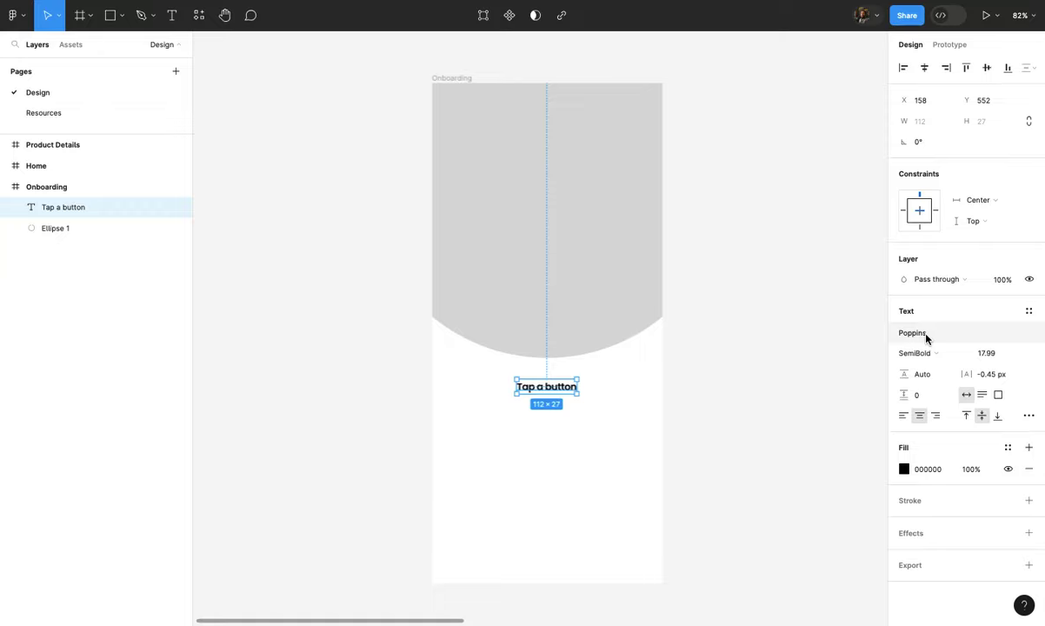
pyautogui.click(926, 338)
pyautogui.write('s')
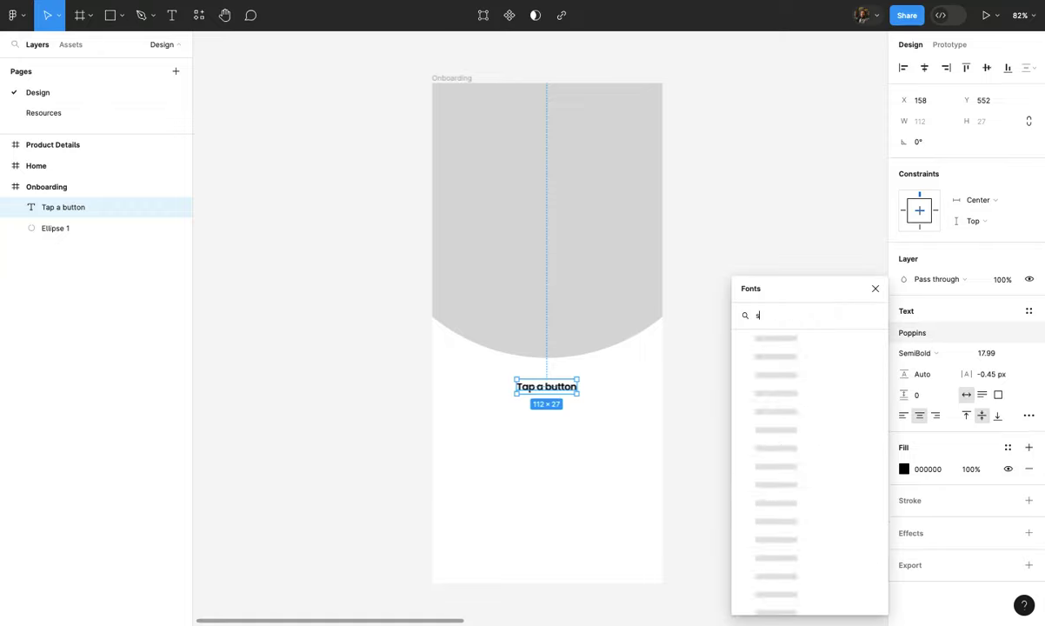
pyautogui.write('at')
pyautogui.click(777, 374)
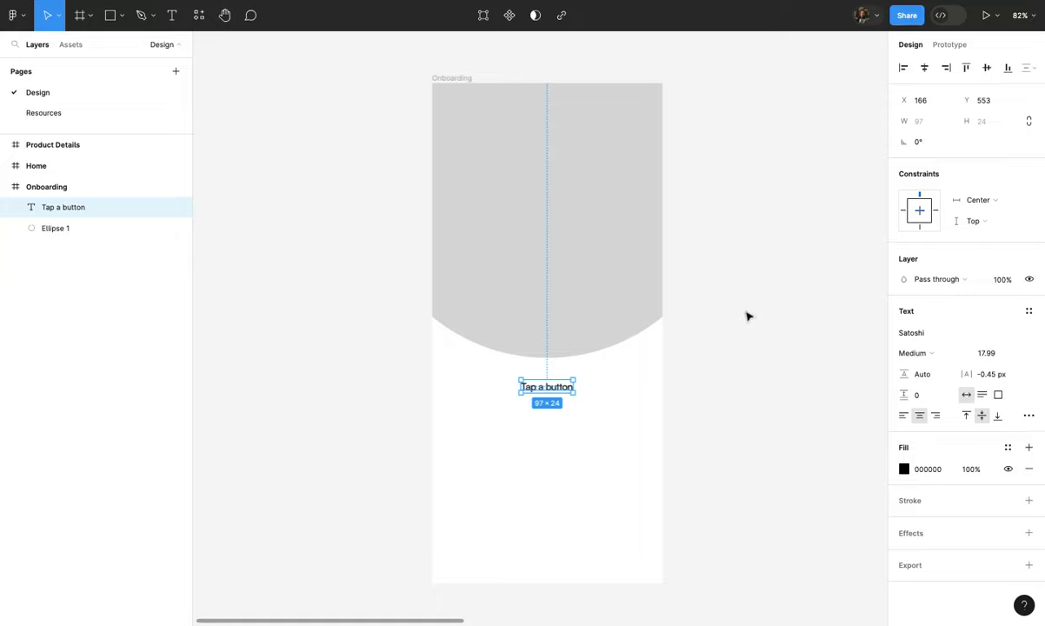
# - Set the heading's font size to 32, replacing an initial 24
pyautogui.click(992, 353)
pyautogui.write('24')
pyautogui.press('Return')
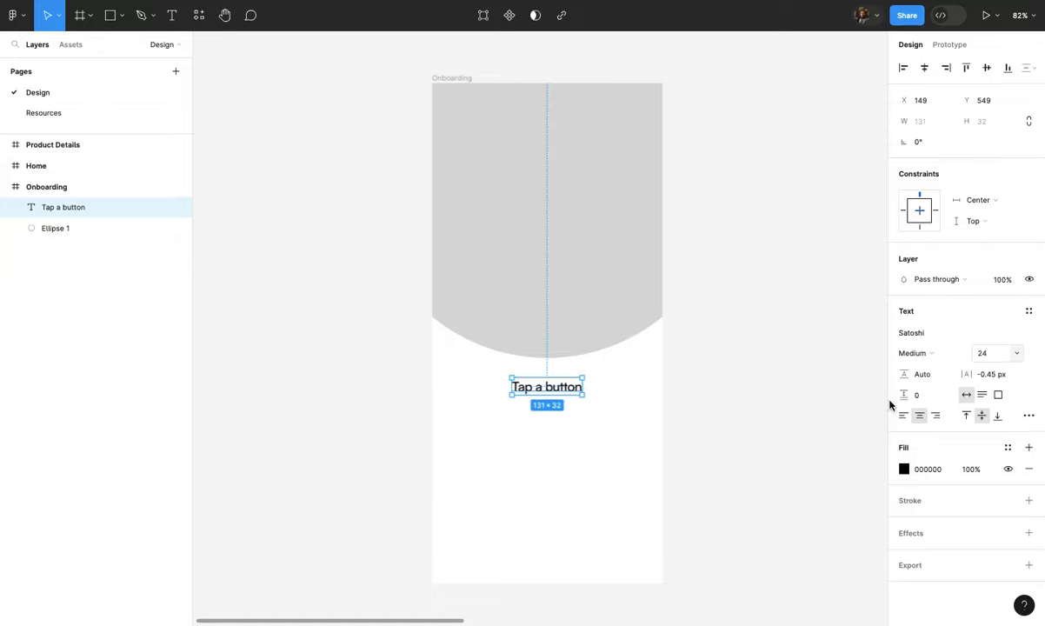
pyautogui.click(777, 469)
pyautogui.click(571, 387)
pyautogui.click(977, 352)
pyautogui.write('32')
pyautogui.press('Return')
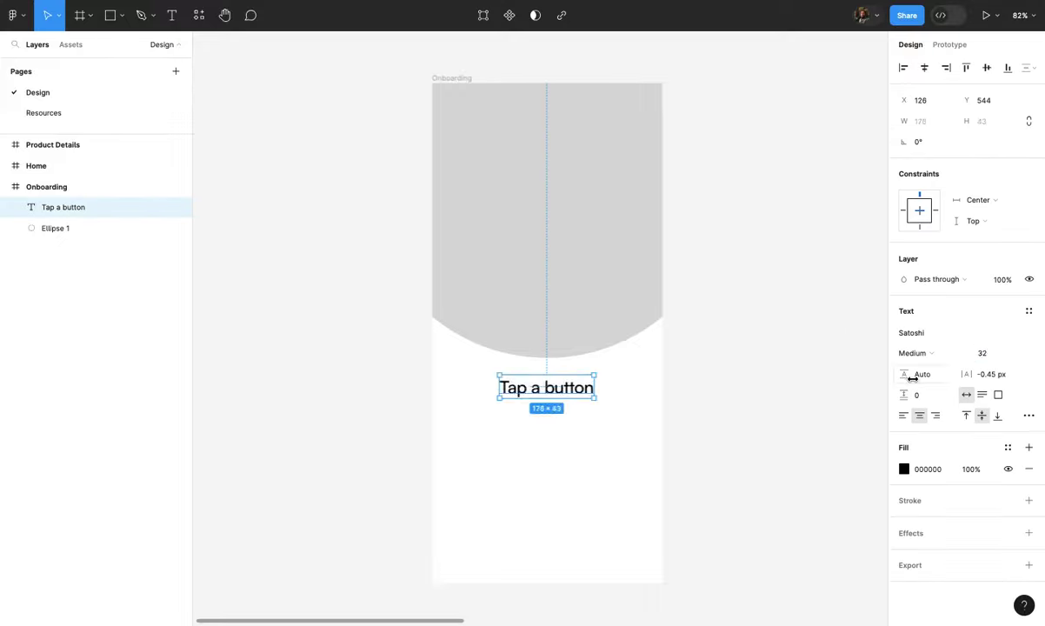
# - Make the heading Satoshi Black weight
pyautogui.click(917, 354)
pyautogui.click(928, 383)
pyautogui.click(793, 374)
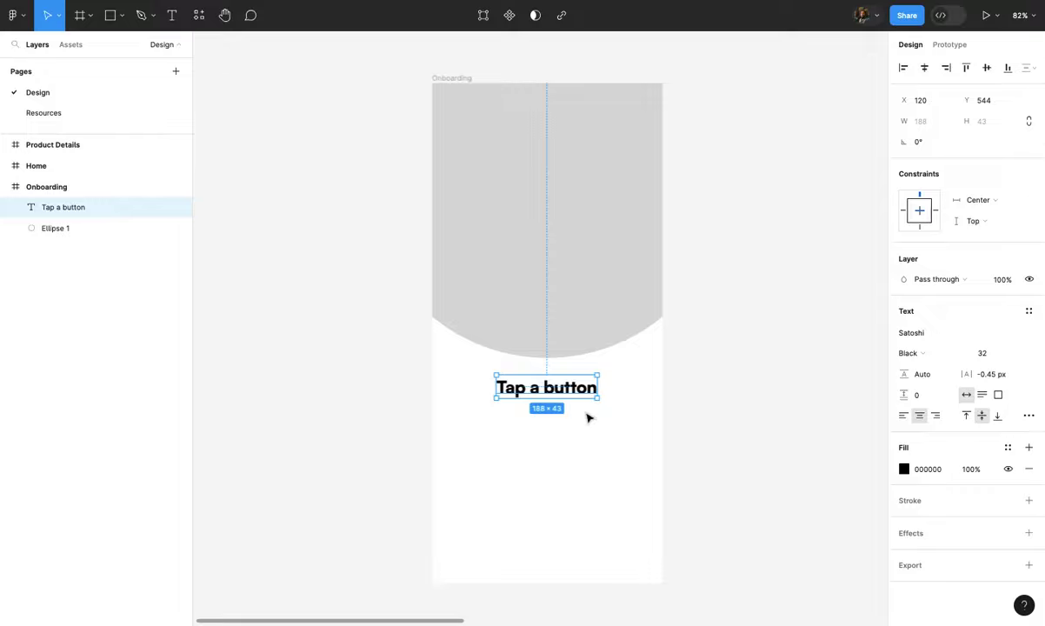
pyautogui.scroll(1, 587, 417)
pyautogui.scroll(-1, 546, 400)
pyautogui.scroll(3, 541, 401)
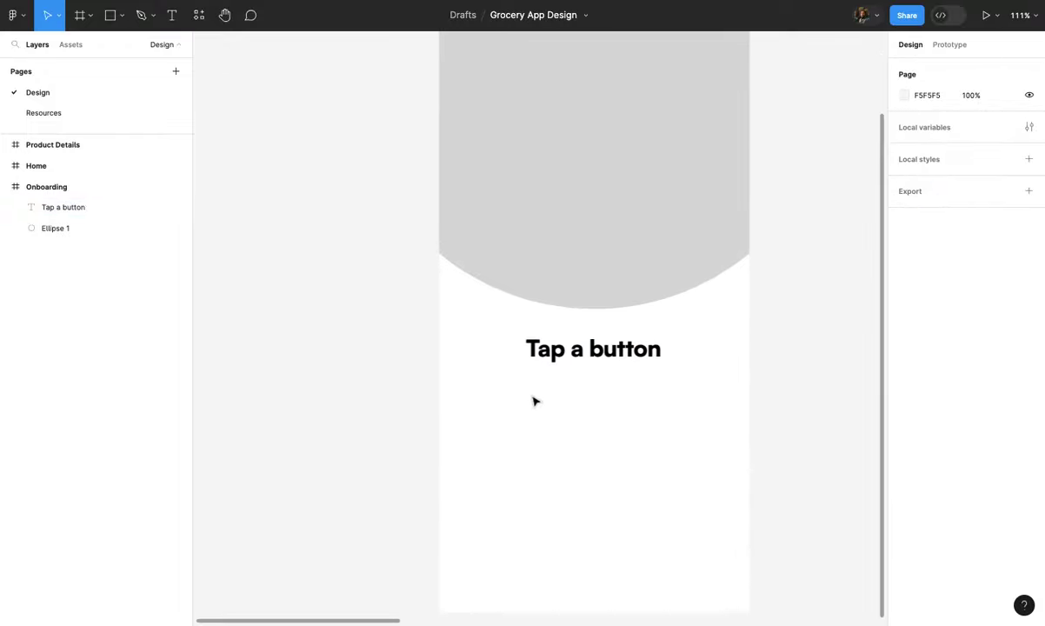
pyautogui.scroll(-2, 501, 388)
pyautogui.scroll(-1, 488, 399)
# - Draw a fixed-width text box under the 'Tap a button' heading with font size 20
pyautogui.press('t')
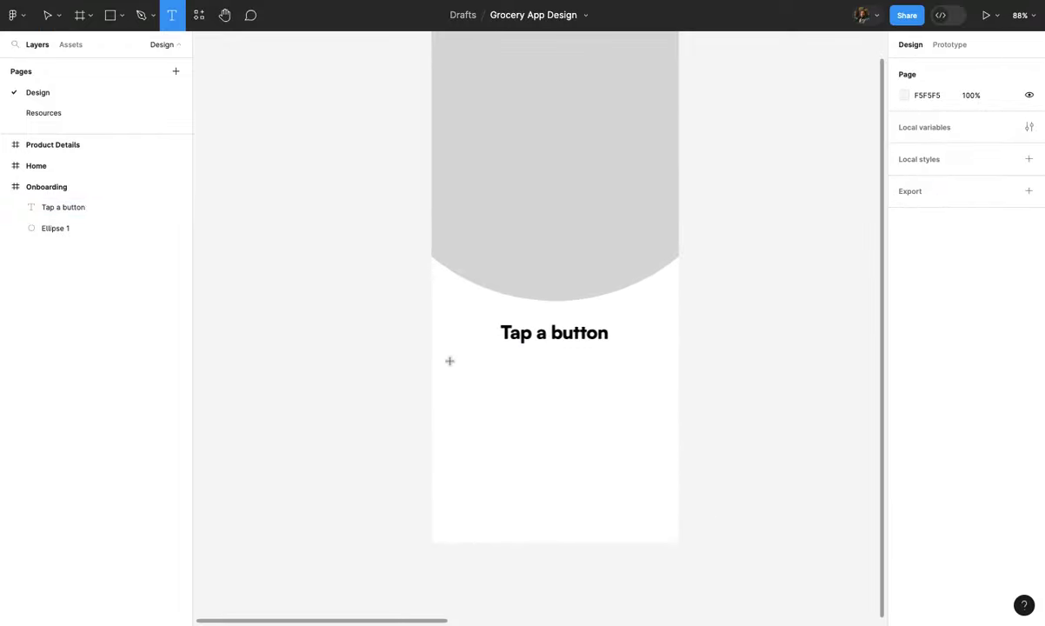
pyautogui.moveTo(449, 361); pyautogui.dragTo(657, 417)
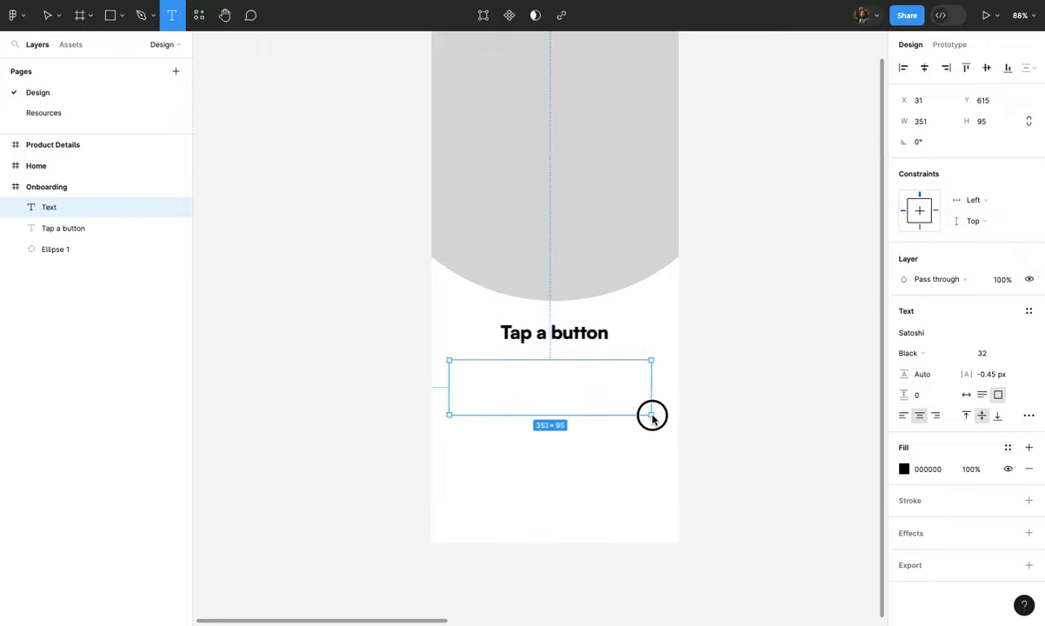
pyautogui.moveTo(657, 419); pyautogui.dragTo(660, 421)
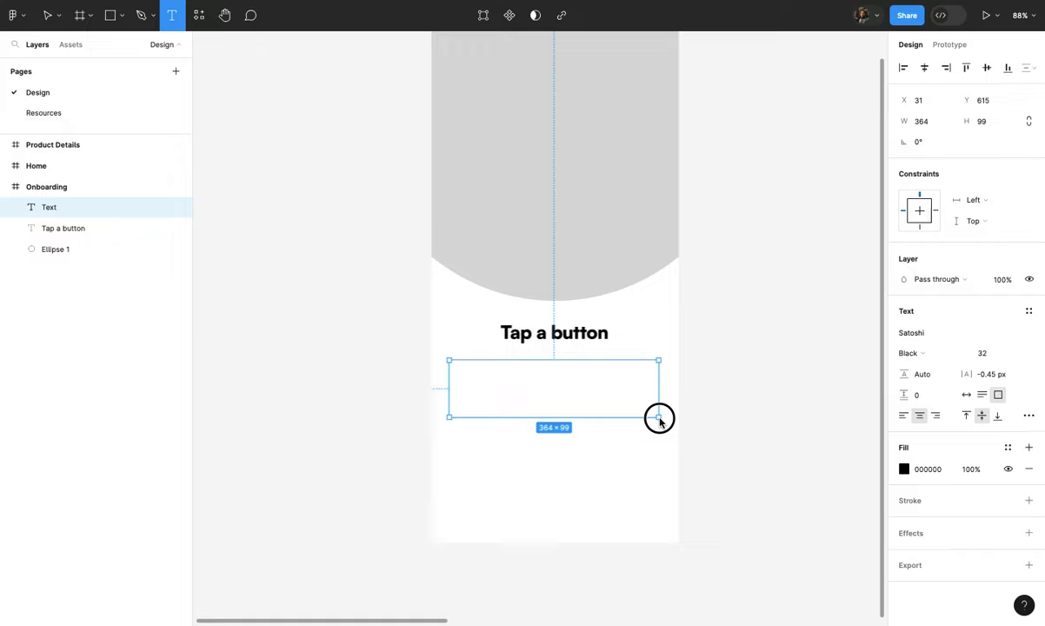
pyautogui.moveTo(659, 420); pyautogui.dragTo(655, 418)
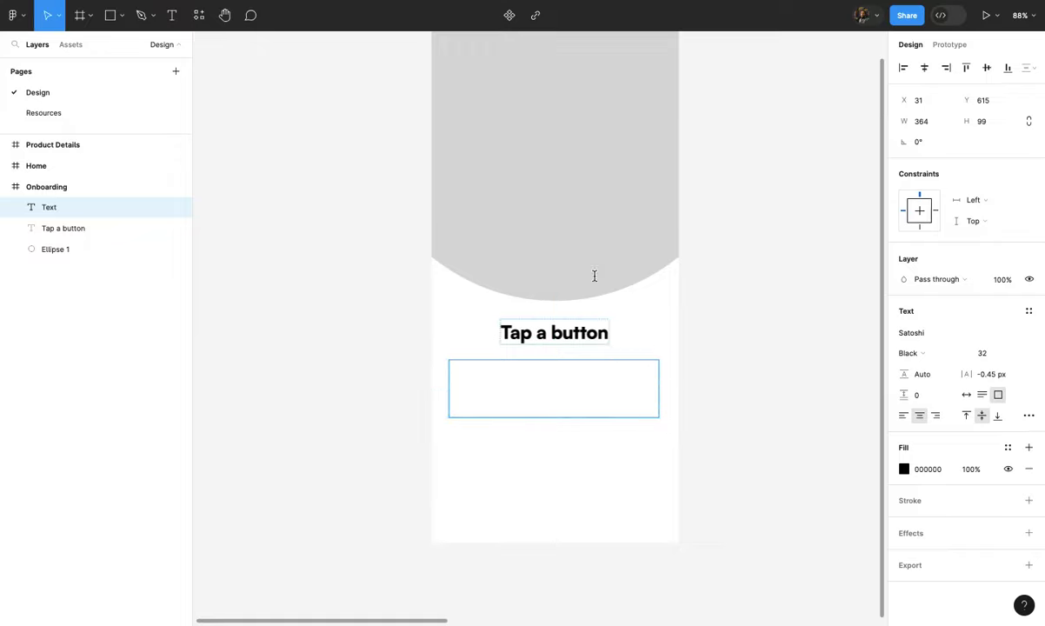
pyautogui.click(984, 355)
pyautogui.doubleClick(985, 360)
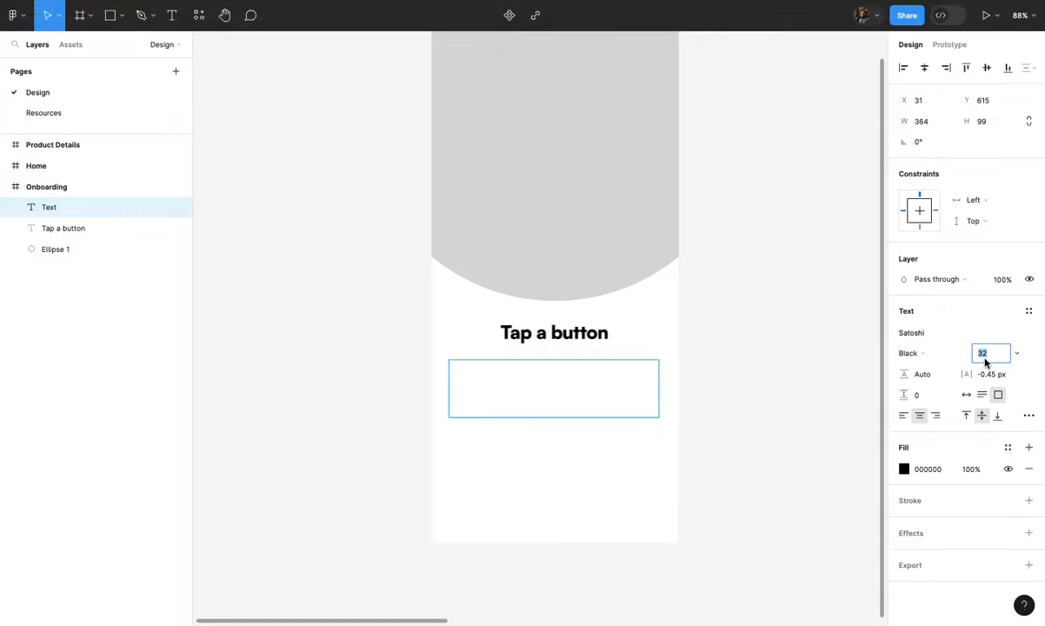
pyautogui.write('20')
pyautogui.press('Return')
pyautogui.doubleClick(591, 366)
pyautogui.click(26, 19)
pyautogui.moveTo(39, 194)
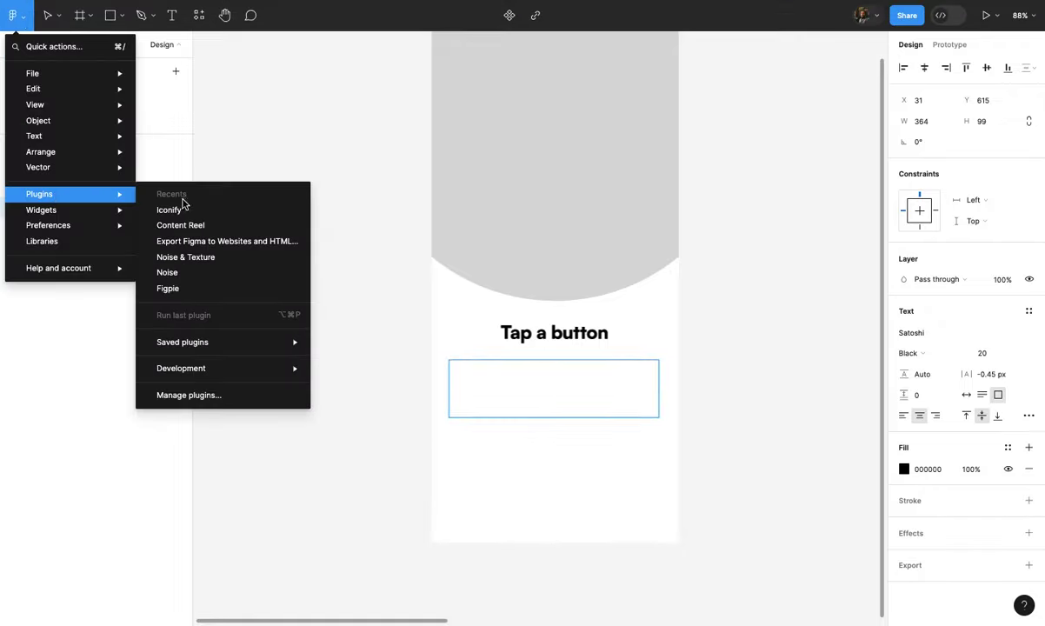
# - Fill the text box with Lorem Ipsum placeholder text using the Content Reel plugin
pyautogui.click(195, 228)
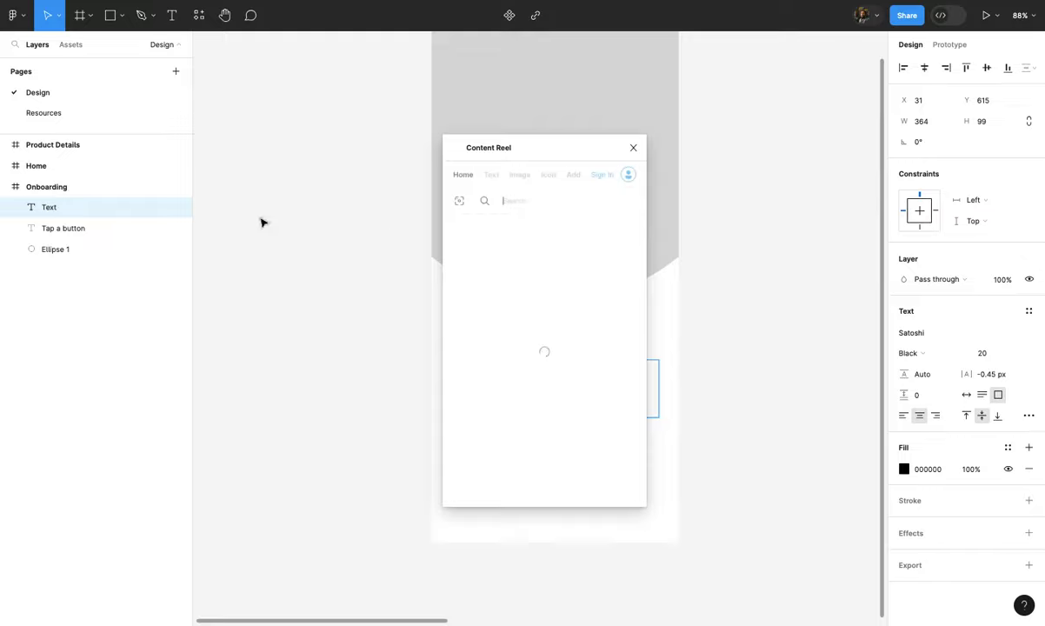
pyautogui.click(492, 178)
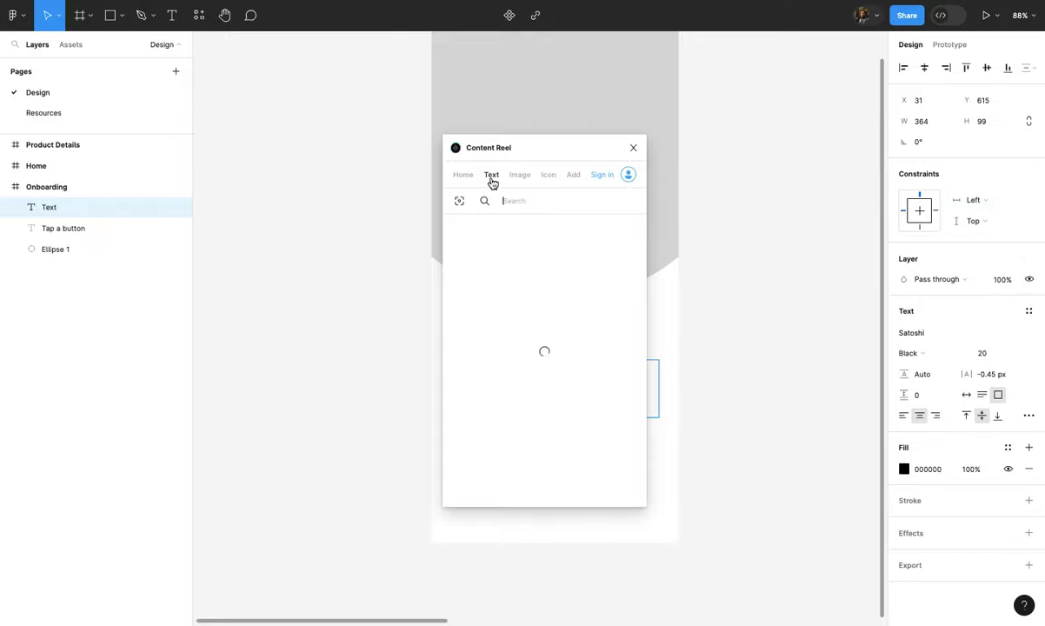
pyautogui.click(529, 269)
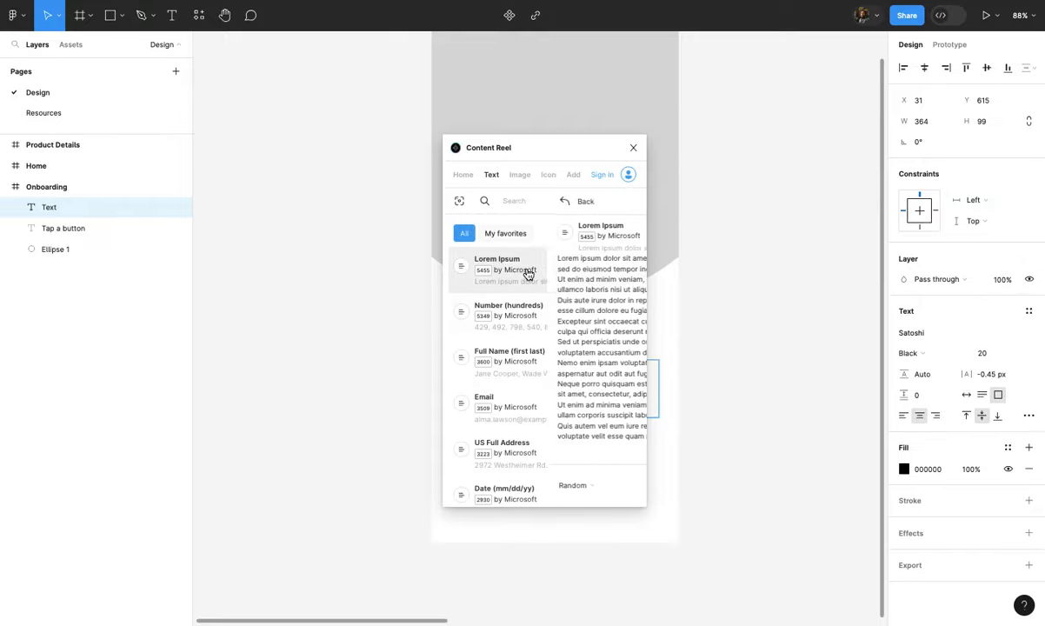
pyautogui.click(606, 485)
pyautogui.click(633, 148)
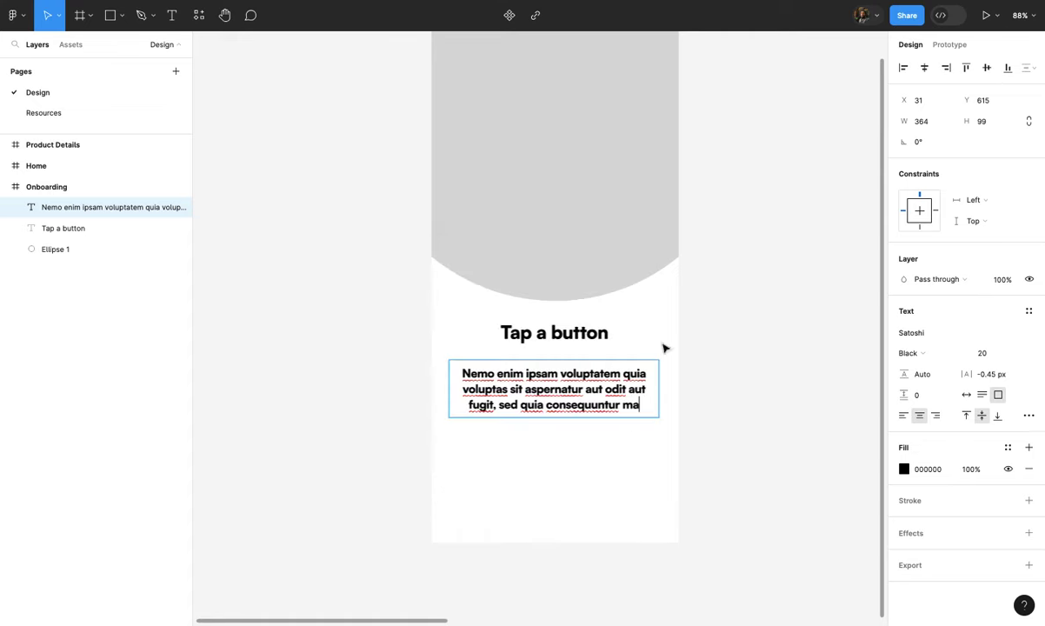
pyautogui.scroll(3, 564, 390)
pyautogui.click(907, 353)
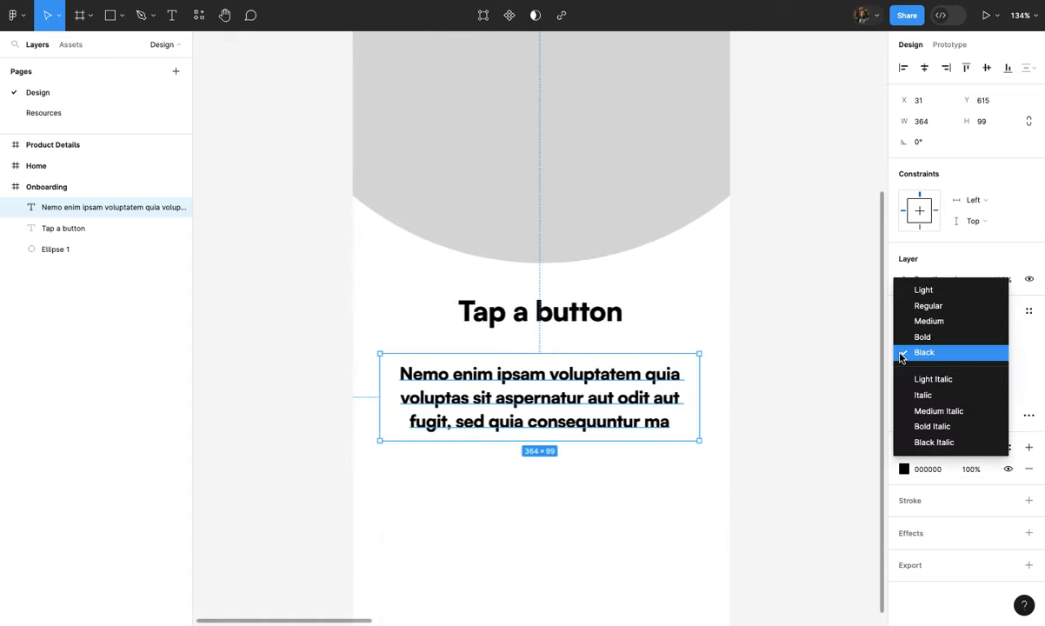
# - Switch the paragraph to Medium weight and move it slightly up toward the heading
pyautogui.click(908, 320)
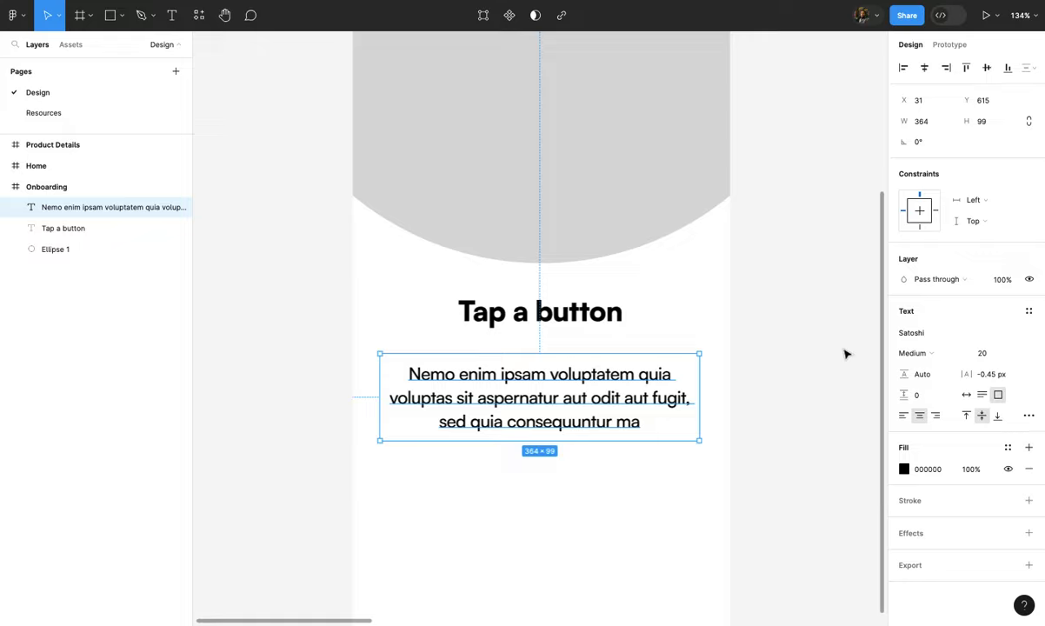
pyautogui.click(824, 361)
pyautogui.click(648, 396)
pyautogui.scroll(-3, 648, 400)
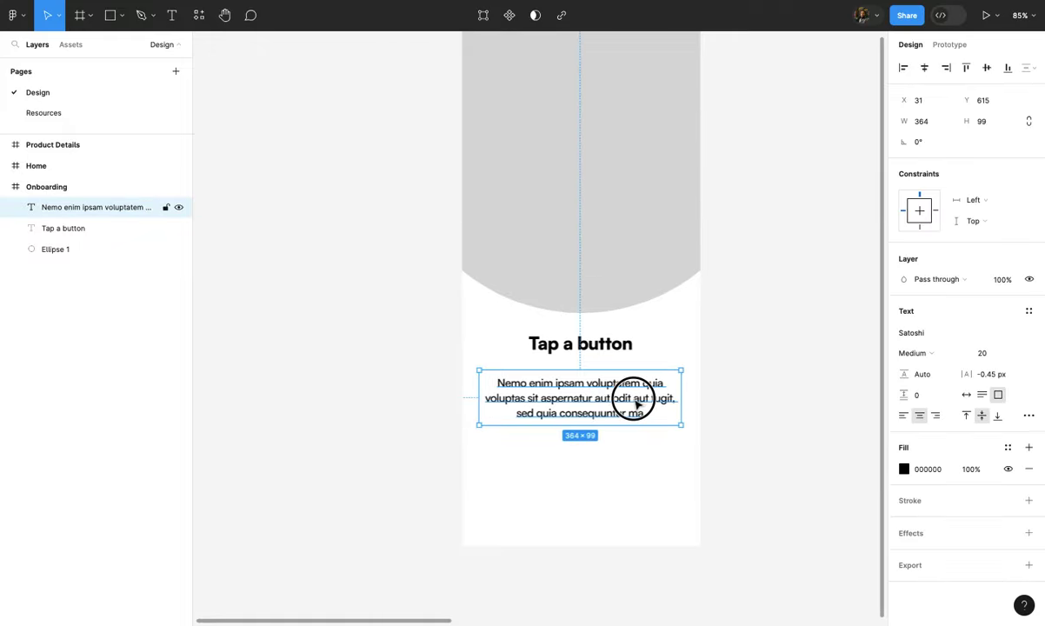
pyautogui.moveTo(649, 408); pyautogui.dragTo(635, 402)
pyautogui.scroll(3, 635, 401)
pyautogui.scroll(2, 636, 406)
pyautogui.click(650, 471)
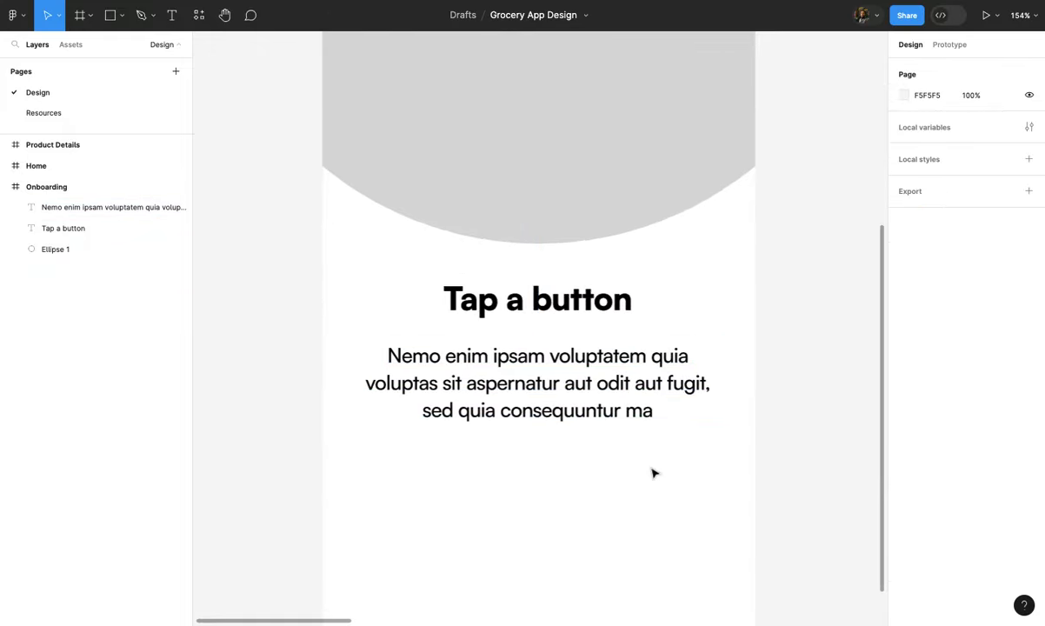
# - Set the paragraph's font weight to Regular after trying Light
pyautogui.doubleClick(610, 393)
pyautogui.click(916, 354)
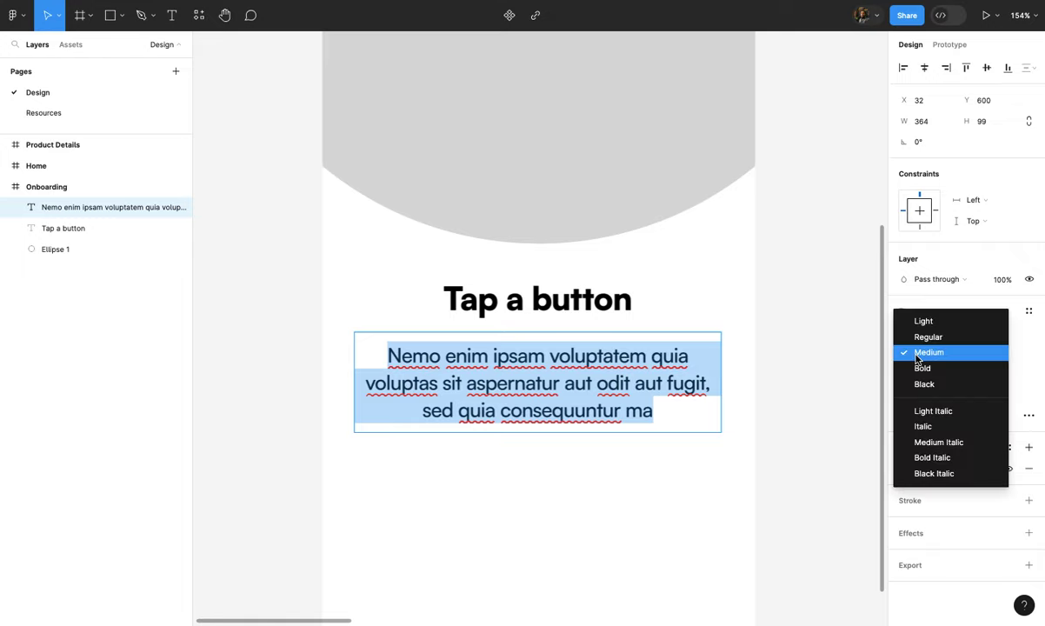
pyautogui.click(917, 337)
pyautogui.click(916, 339)
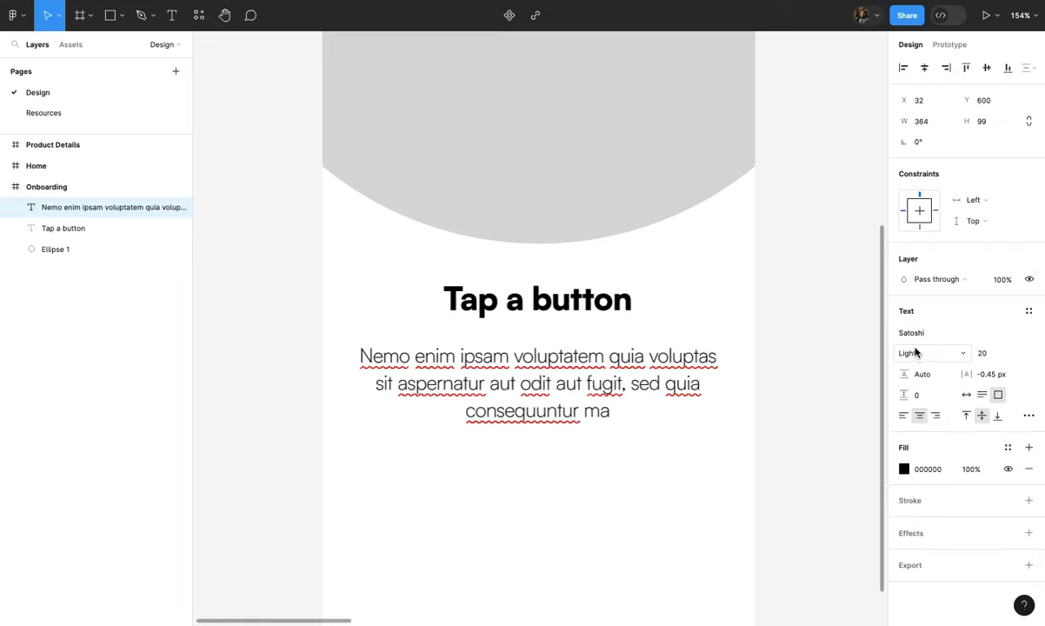
pyautogui.click(914, 354)
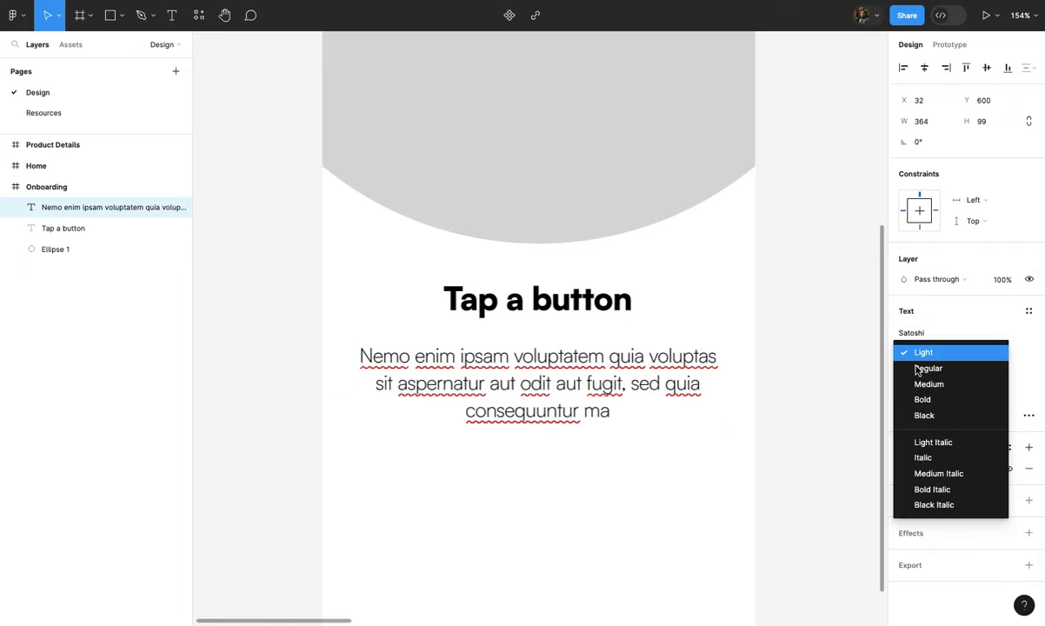
# - Replace the placeholder with 'Get your groceries delivered or ready for pickup-and spend time on what matters', fixing typos
pyautogui.doubleClick(639, 389)
pyautogui.write('Get y')
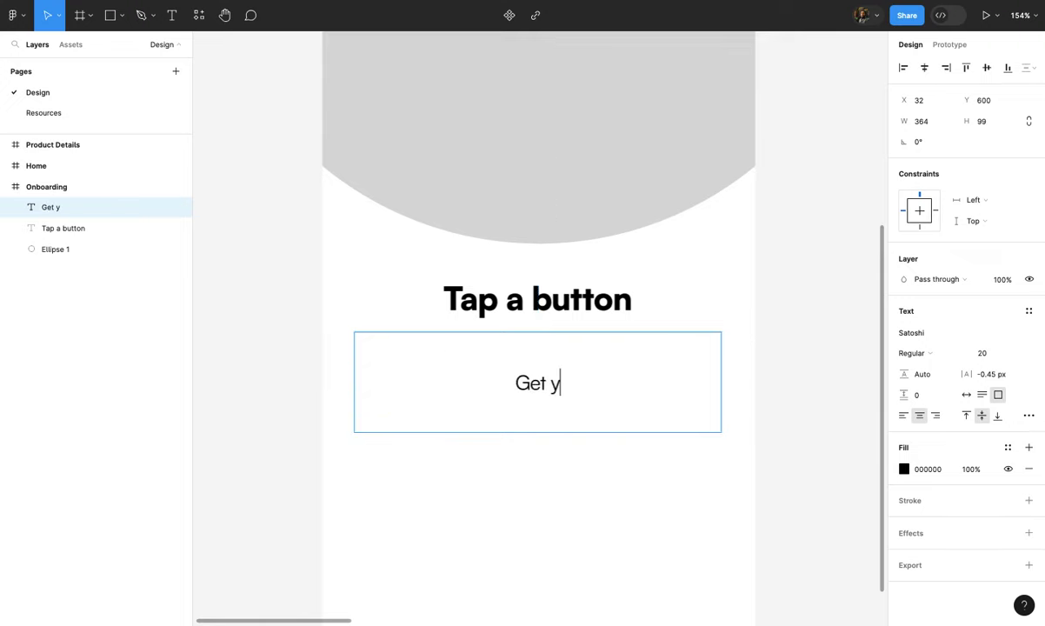
pyautogui.write('our groceries ')
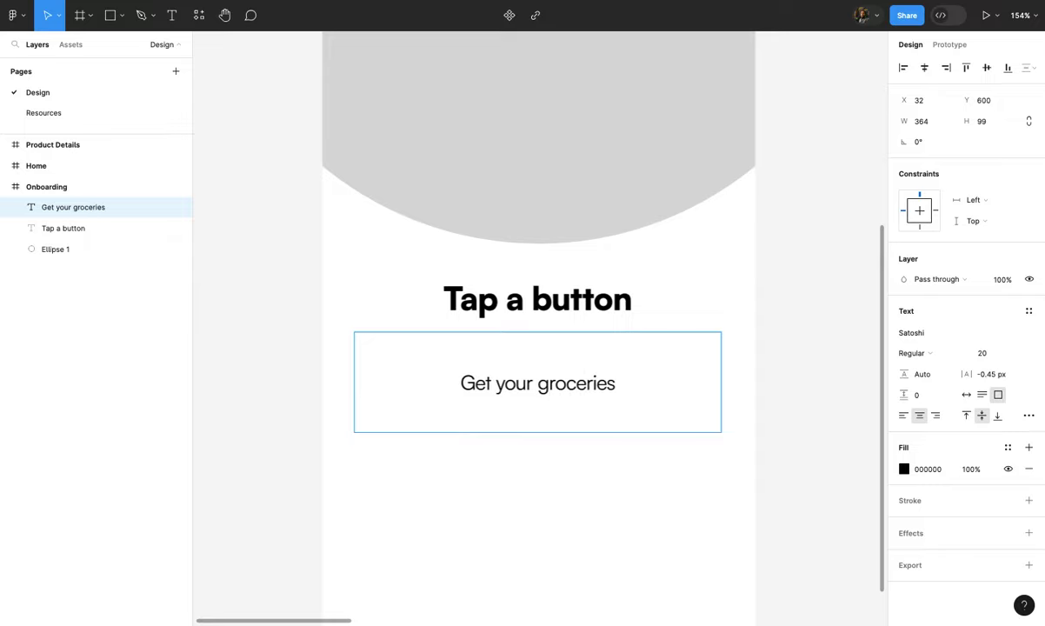
pyautogui.write('delivered or ready ')
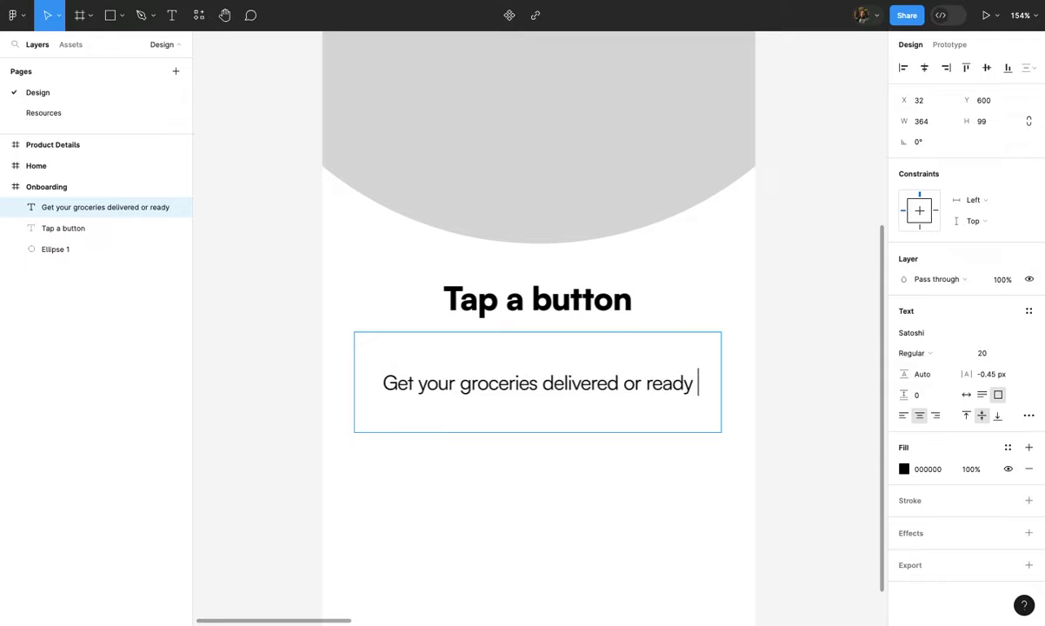
pyautogui.write('for ')
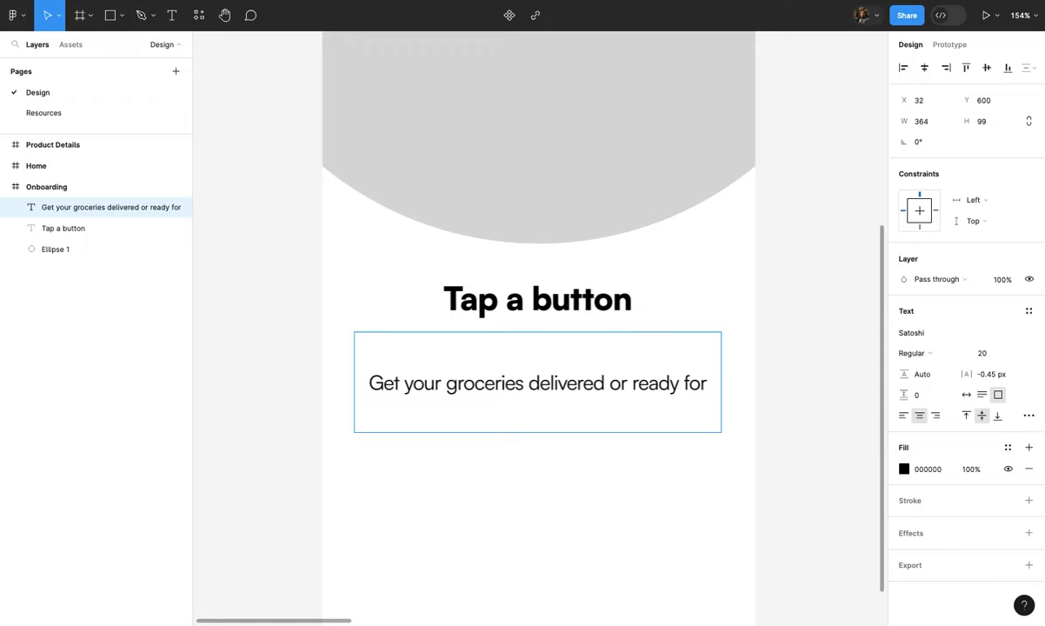
pyautogui.write('pic')
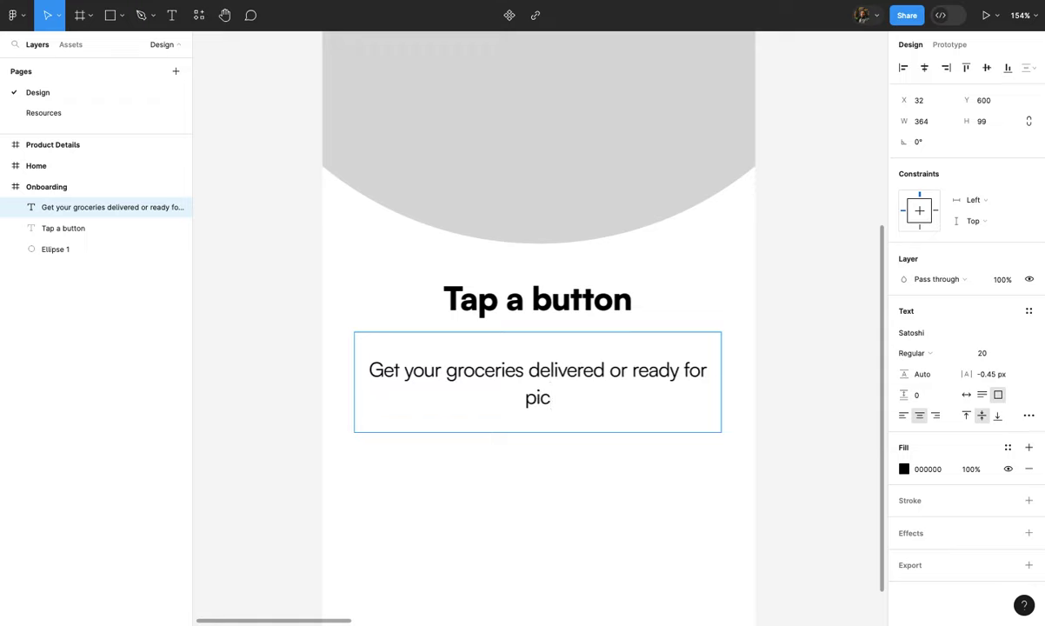
pyautogui.write('kup -')
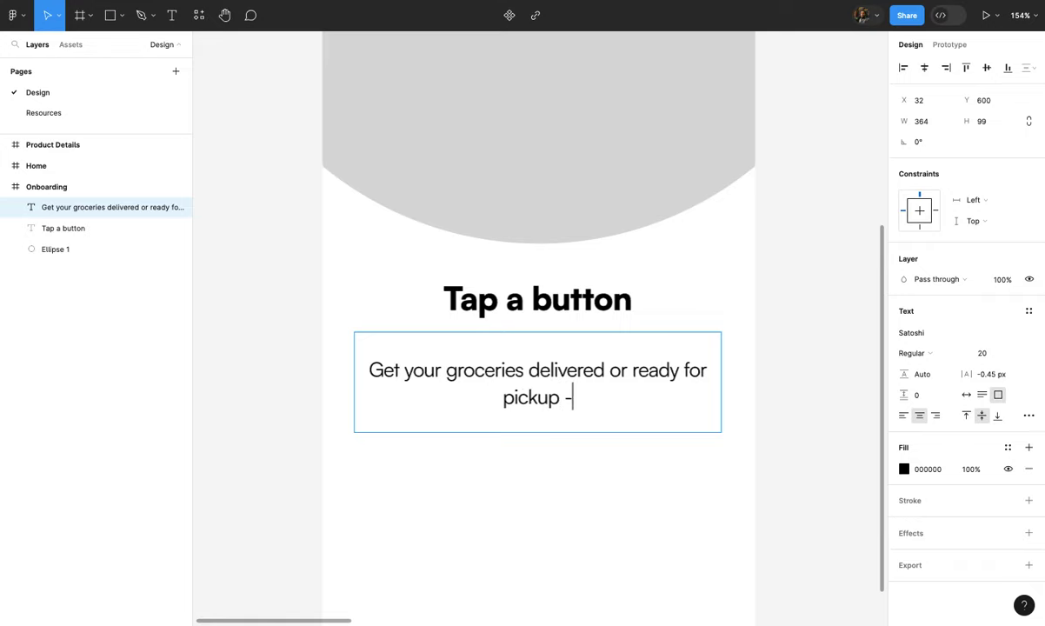
pyautogui.press('BackSpace')
pyautogui.press('BackSpace')
pyautogui.write('0')
pyautogui.press('BackSpace')
pyautogui.write('-')
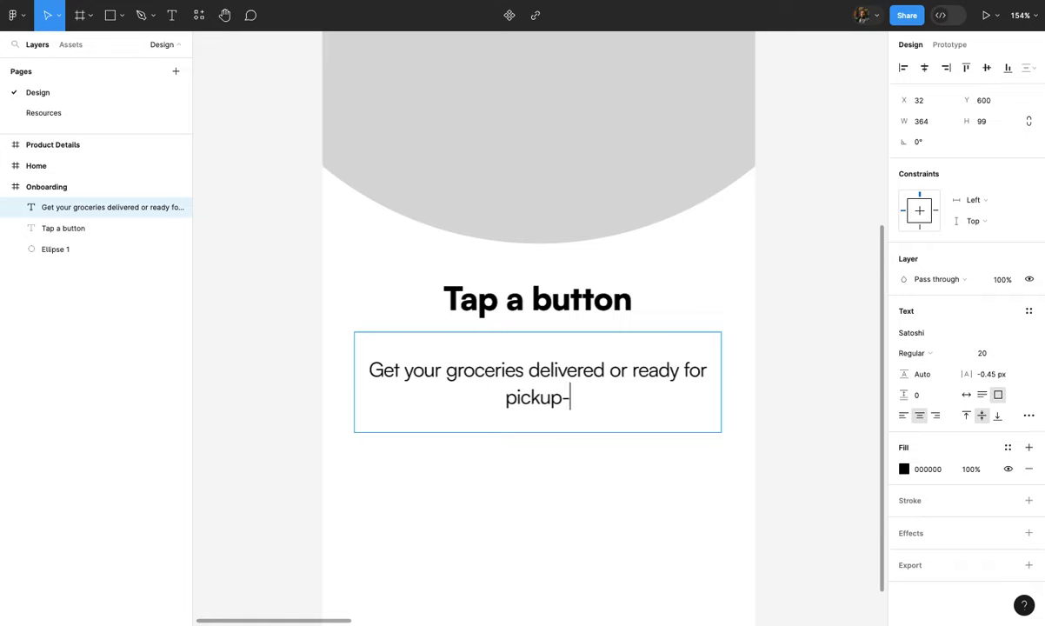
pyautogui.write('adn spend ')
pyautogui.write('less')
pyautogui.press('BackSpace')
pyautogui.press('BackSpace')
pyautogui.press('BackSpace')
pyautogui.press('BackSpace')
pyautogui.write('tim')
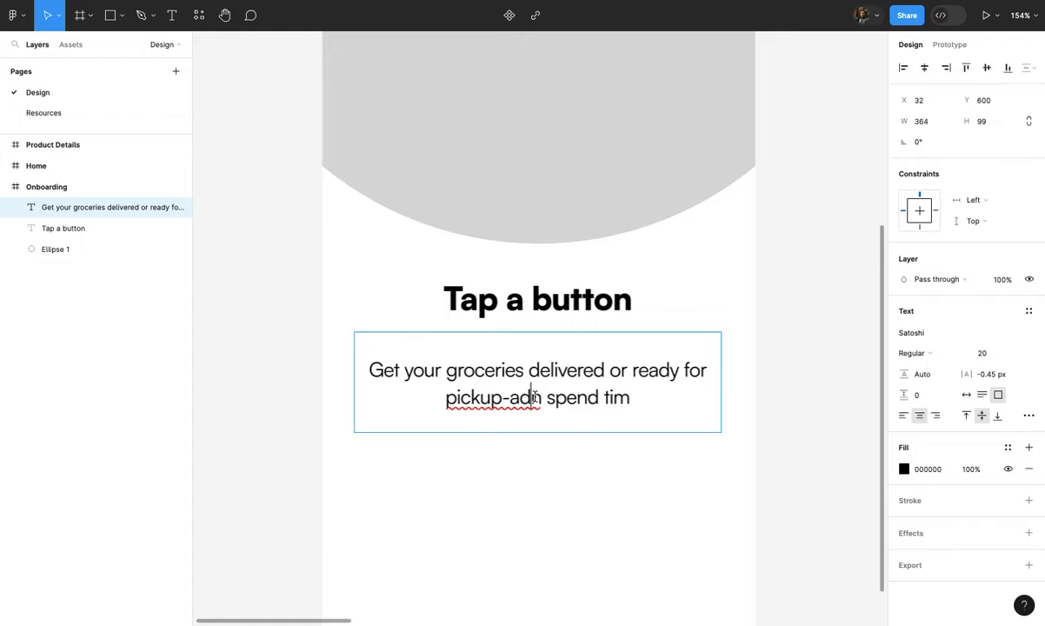
pyautogui.click(532, 397)
pyautogui.press('BackSpace')
pyautogui.write('d tim')
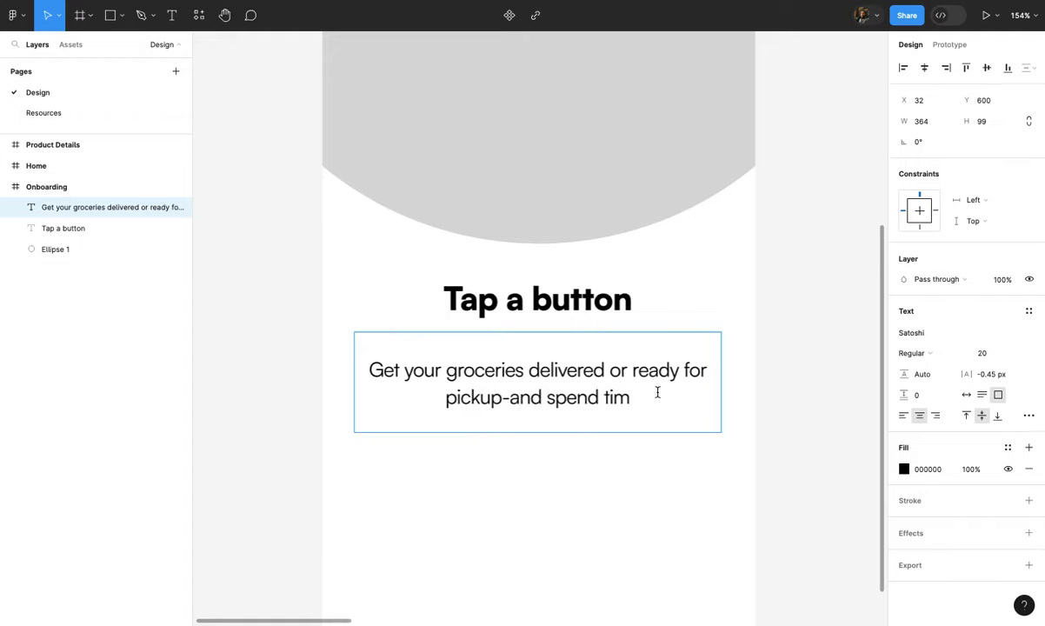
pyautogui.write('e on what matters')
pyautogui.press('Escape')
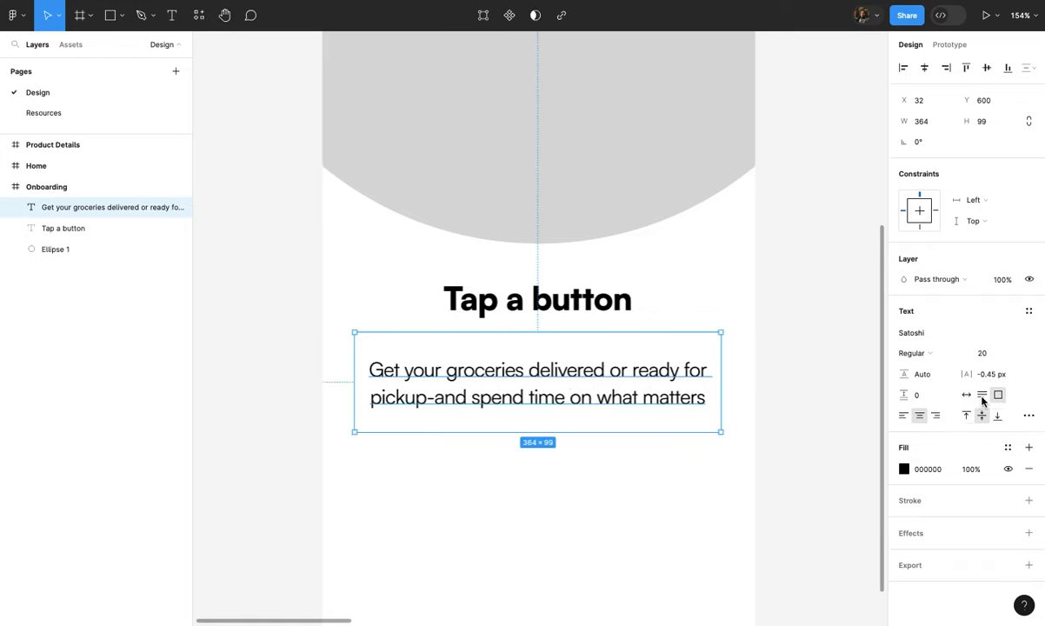
# - Make the groceries paragraph box hug its text and move it up closer to the heading
pyautogui.click(982, 398)
pyautogui.scroll(-3, 628, 391)
pyautogui.moveTo(630, 387); pyautogui.dragTo(630, 375)
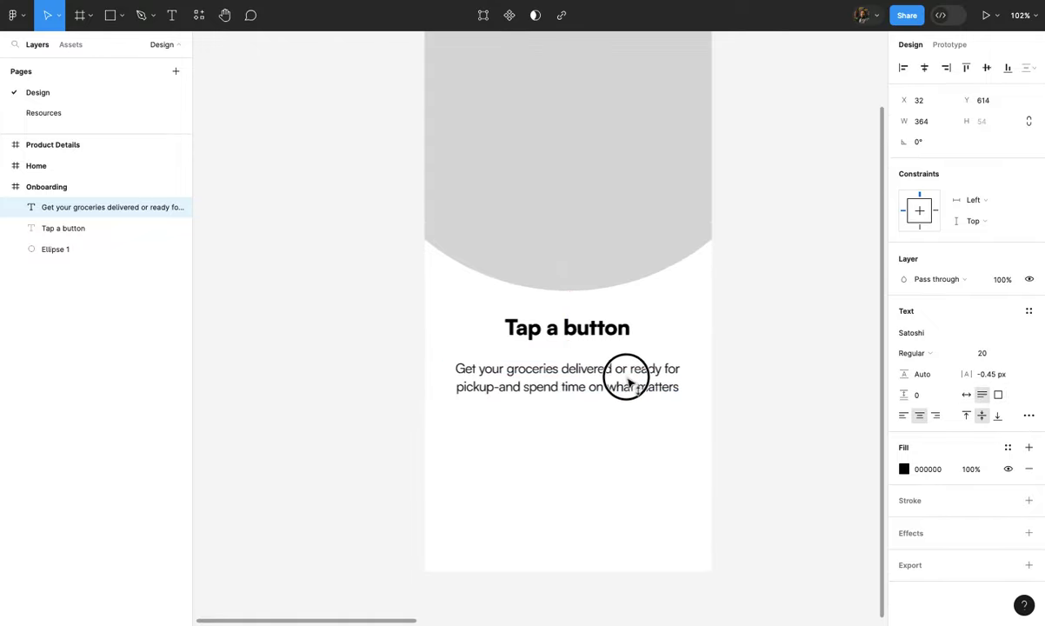
pyautogui.scroll(2, 632, 380)
pyautogui.click(646, 417)
pyautogui.scroll(-2, 646, 402)
pyautogui.click(647, 400)
pyautogui.scroll(2, 648, 406)
pyautogui.scroll(2, 652, 408)
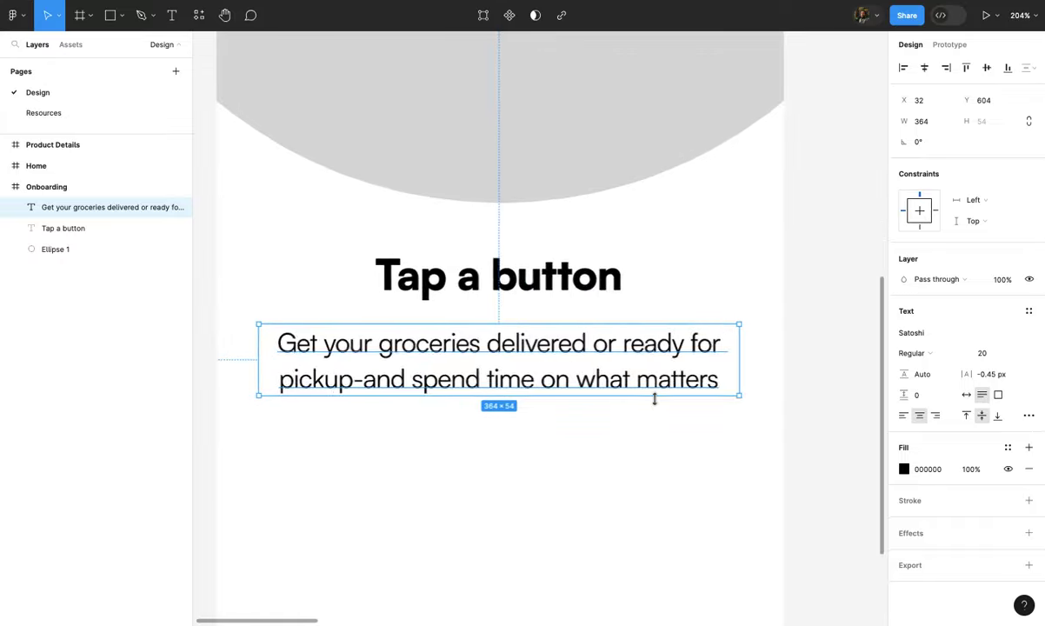
pyautogui.scroll(-2, 656, 400)
pyautogui.scroll(-2, 658, 402)
pyautogui.scroll(-2, 658, 402)
pyautogui.scroll(2, 658, 405)
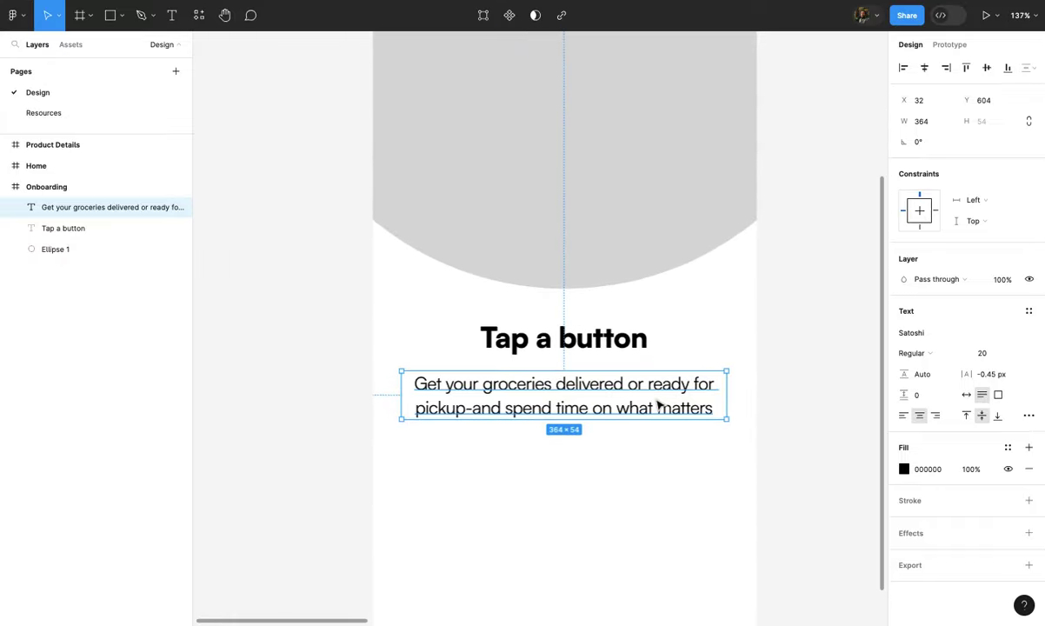
pyautogui.scroll(-2, 658, 404)
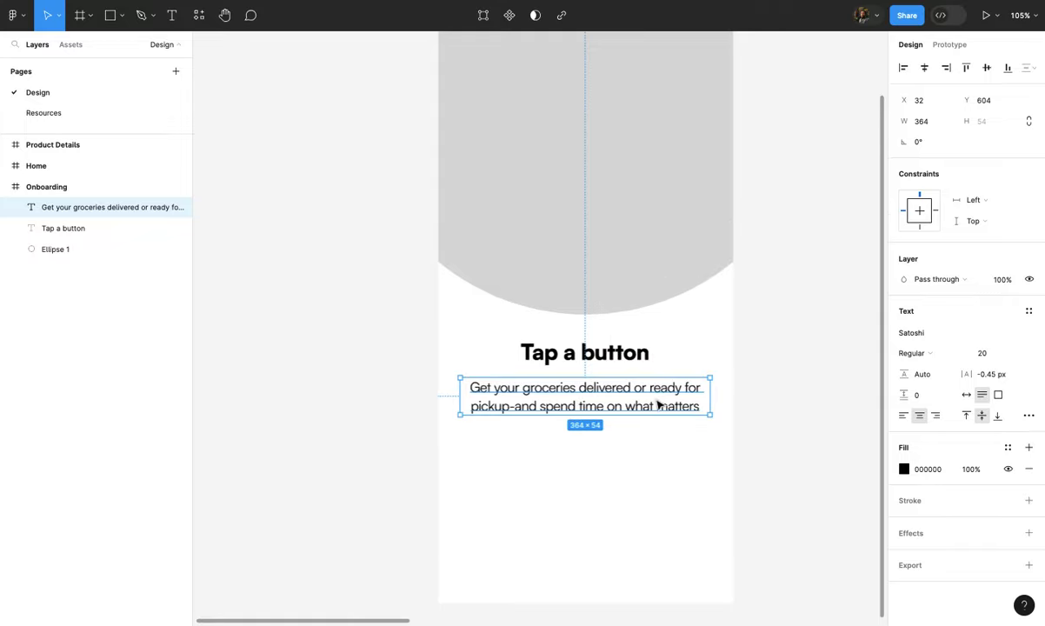
pyautogui.scroll(1, 658, 404)
pyautogui.scroll(2, 658, 404)
pyautogui.scroll(-2, 658, 404)
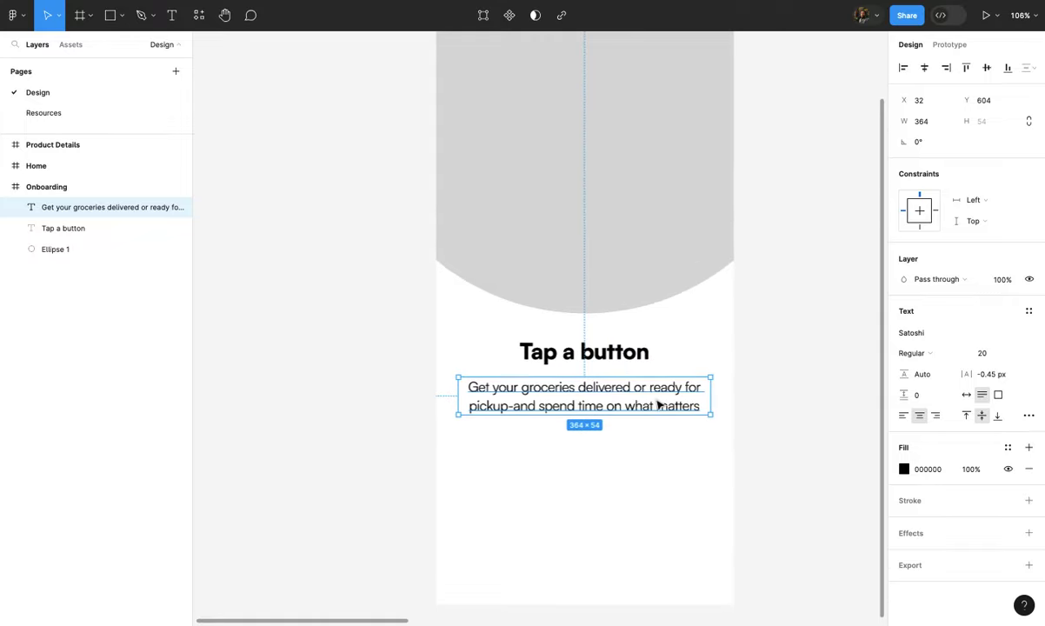
pyautogui.scroll(1, 658, 402)
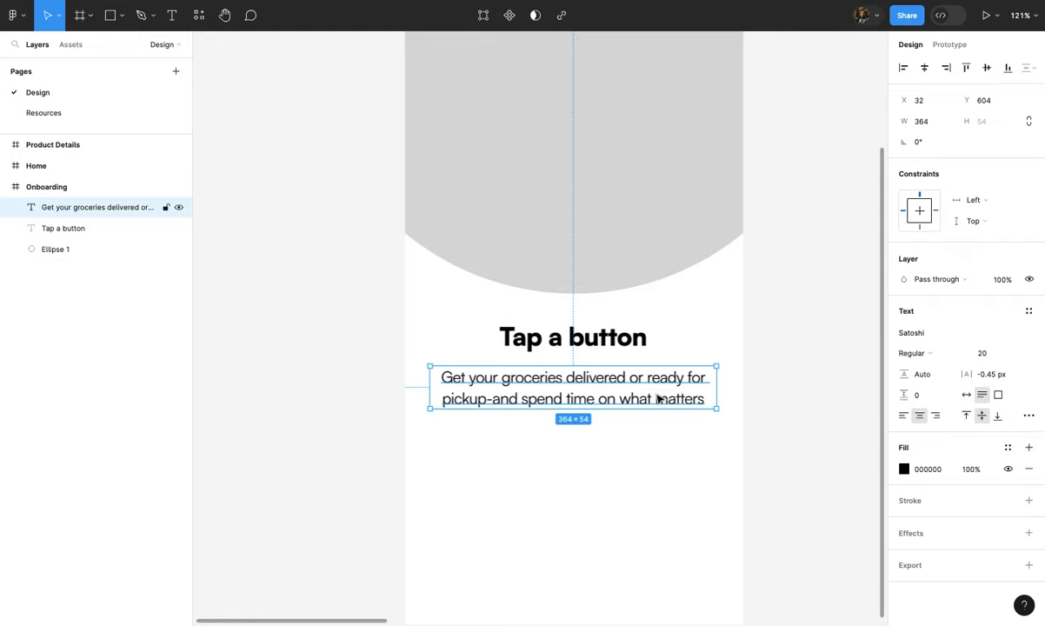
# - Select the 'Tap a button' heading and the paragraph to check their centring, then deselect
pyautogui.click(642, 348)
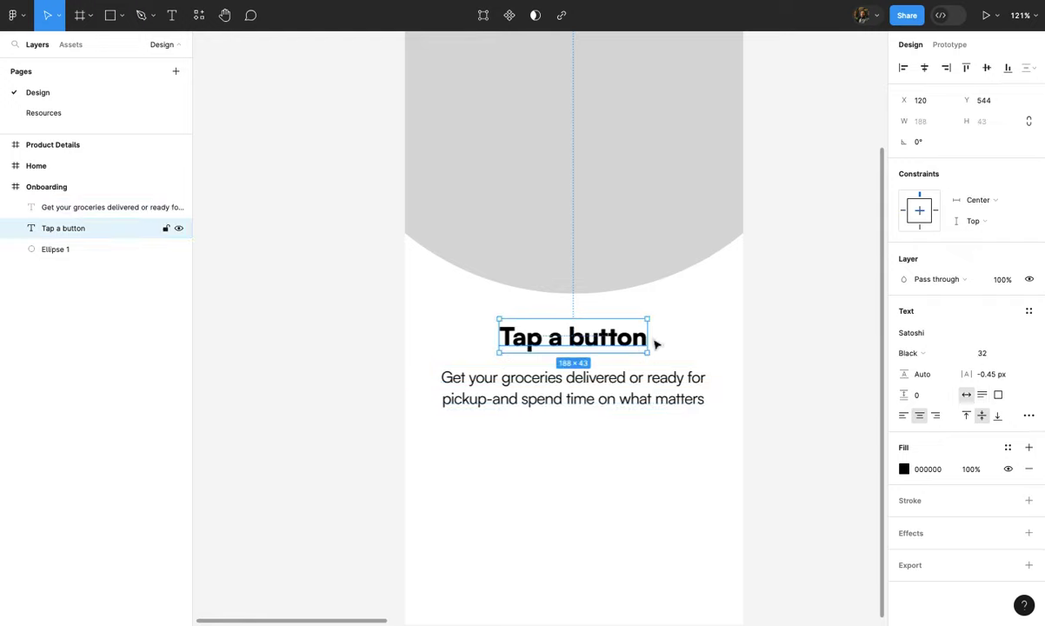
pyautogui.scroll(-1, 731, 243)
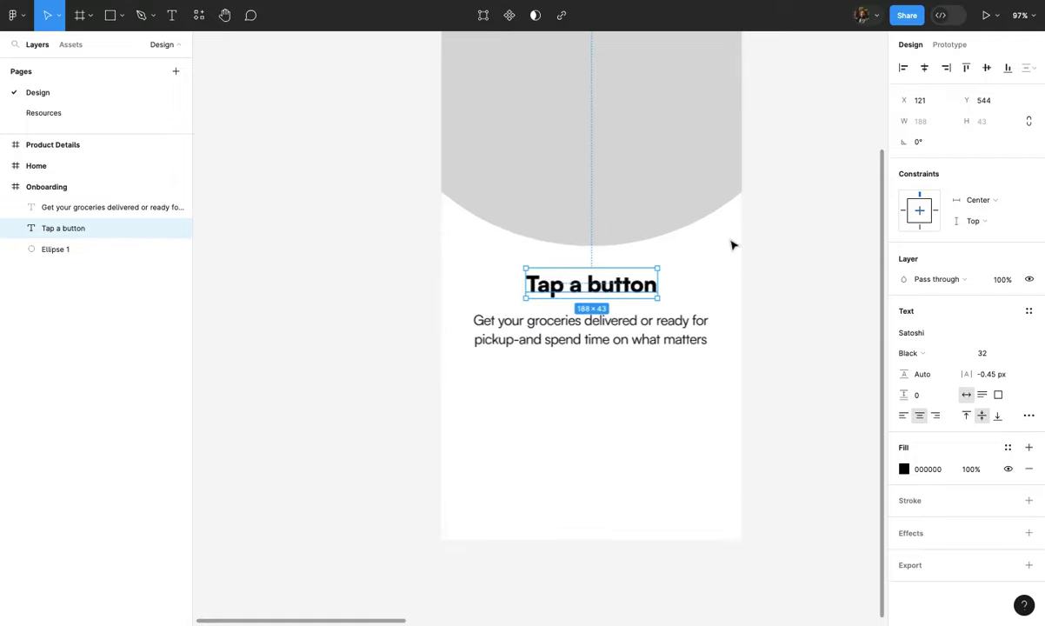
pyautogui.scroll(1, 732, 242)
pyautogui.click(688, 358)
pyautogui.scroll(-3, 685, 365)
pyautogui.click(681, 398)
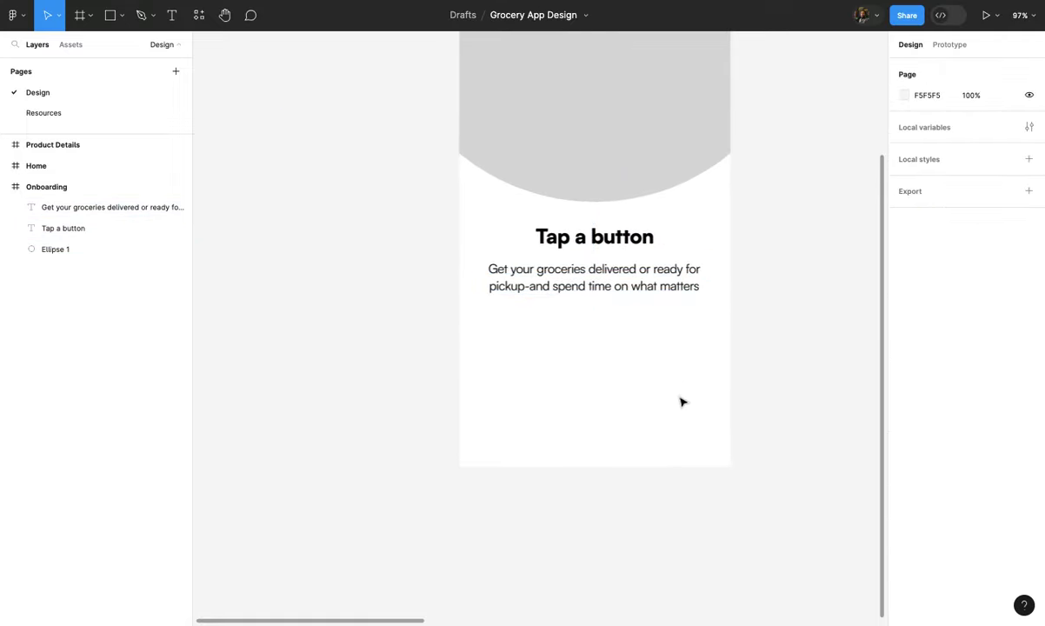
pyautogui.scroll(2, 580, 388)
pyautogui.scroll(2, 522, 383)
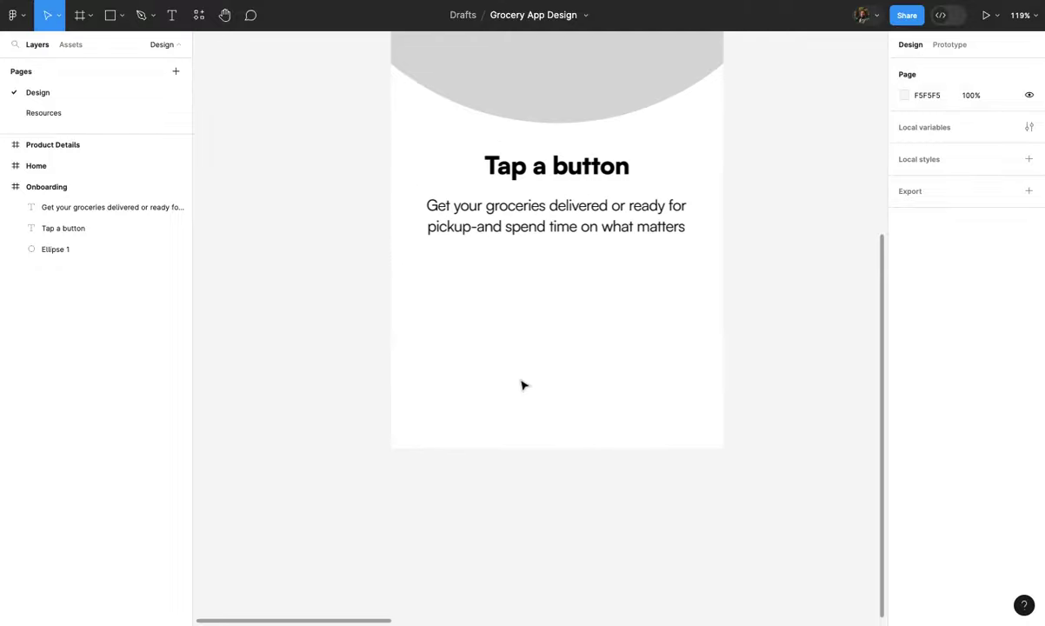
pyautogui.scroll(-1, 523, 382)
# - Draw a full-width 430×135 panel across the frame bottom and fill it white FFFFFF
pyautogui.press('r')
pyautogui.moveTo(398, 368); pyautogui.dragTo(704, 463)
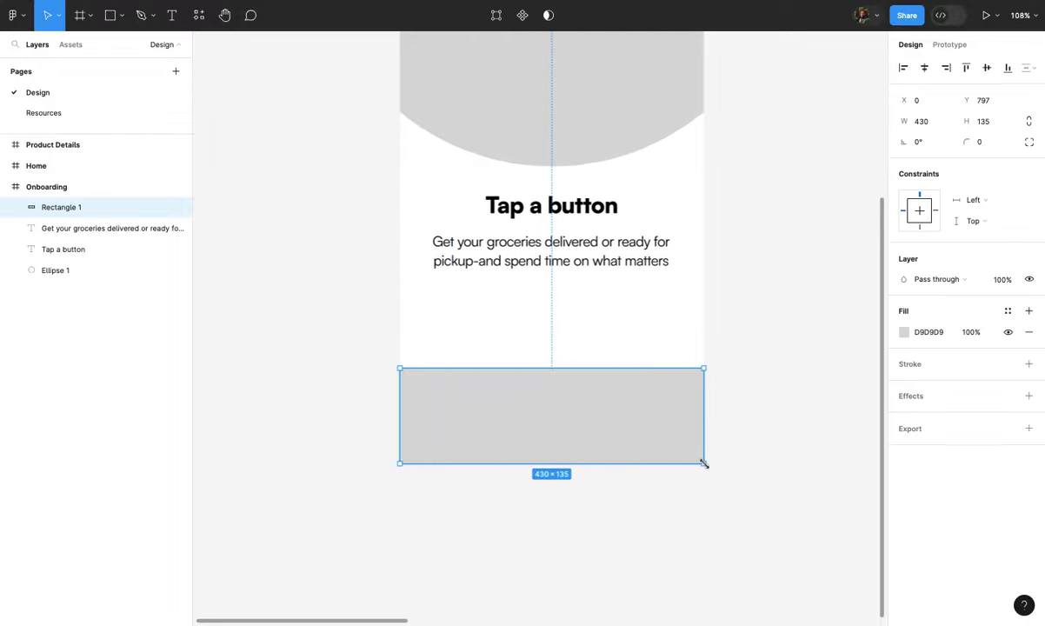
pyautogui.scroll(-2, 661, 443)
pyautogui.scroll(1, 669, 444)
pyautogui.click(904, 333)
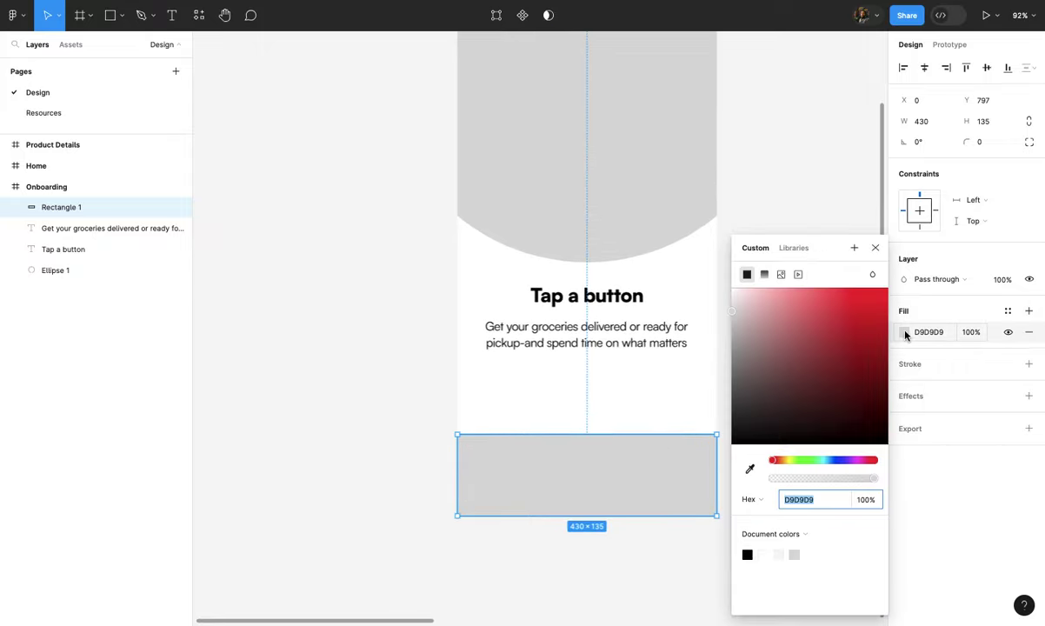
pyautogui.write('FFFFFF')
pyautogui.press('Return')
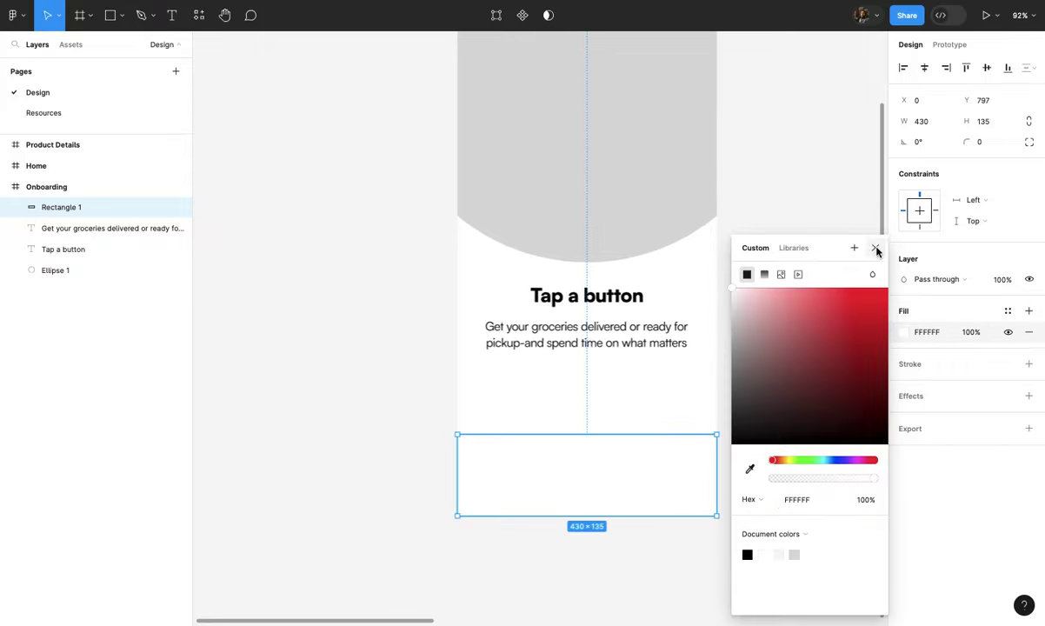
pyautogui.click(876, 252)
# - Give the panel a soft upward drop shadow with Y offset -4, wider blur and lowered opacity
pyautogui.click(1029, 396)
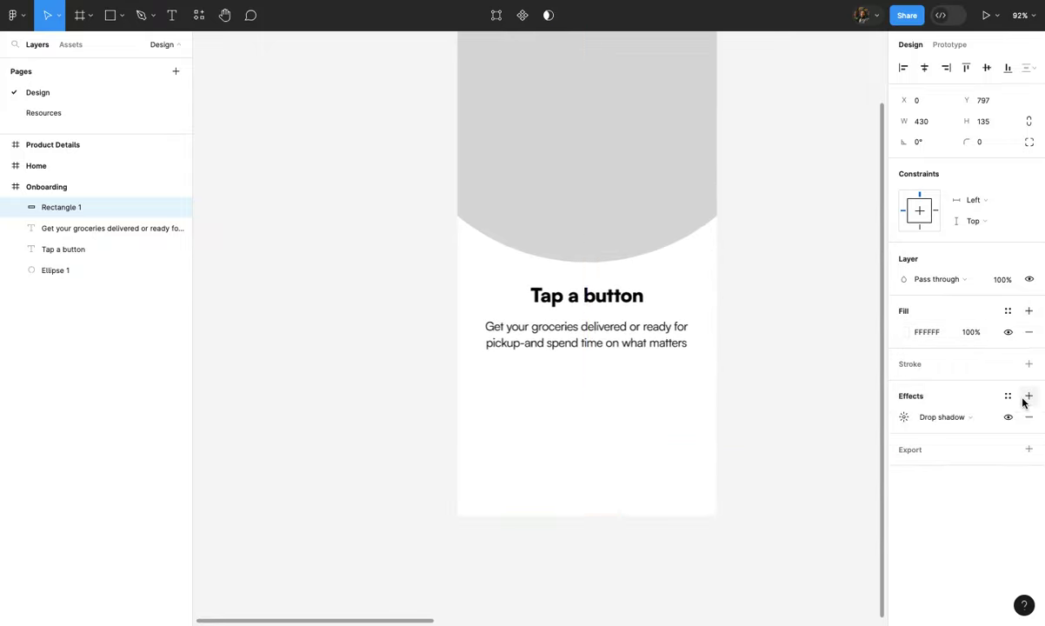
pyautogui.click(903, 418)
pyautogui.click(771, 471)
pyautogui.write('-4')
pyautogui.press('Return')
pyautogui.click(842, 449)
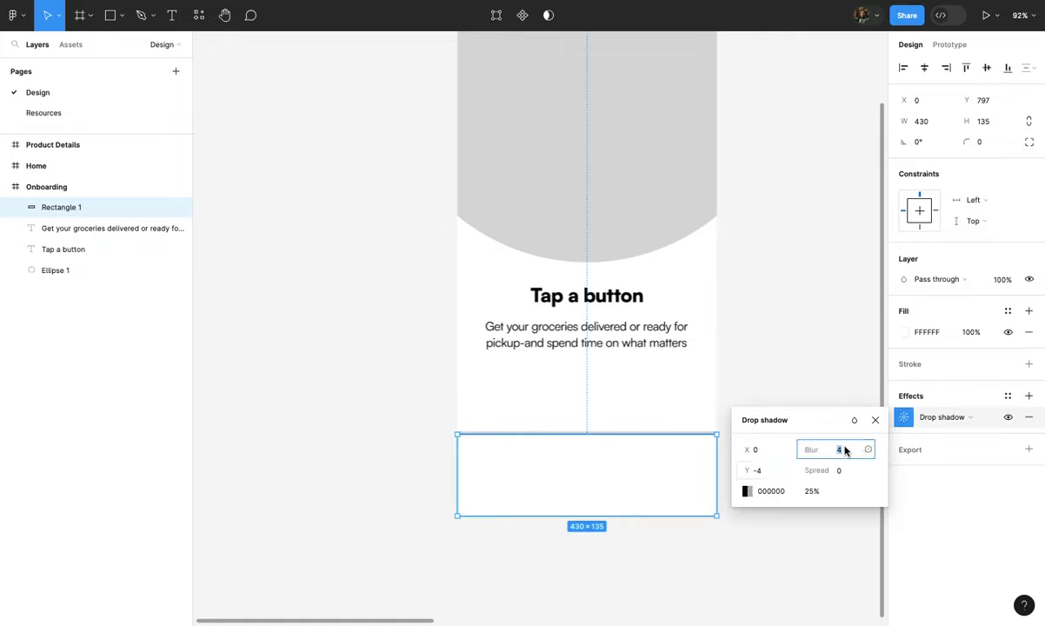
pyautogui.write('14')
pyautogui.press('Return')
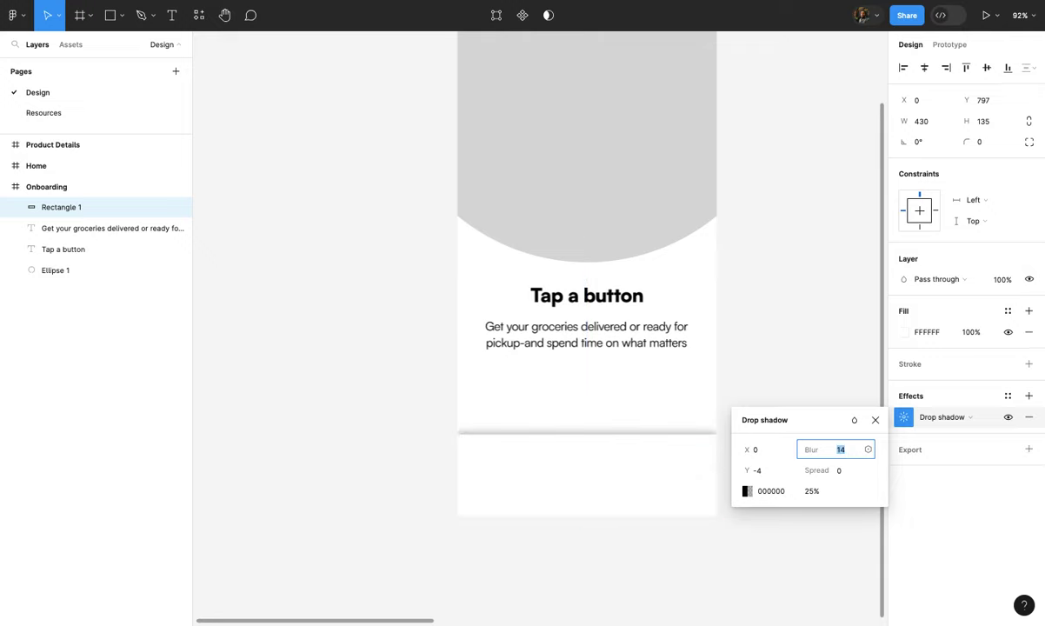
pyautogui.write('16')
pyautogui.click(817, 491)
pyautogui.write('15')
pyautogui.press('Return')
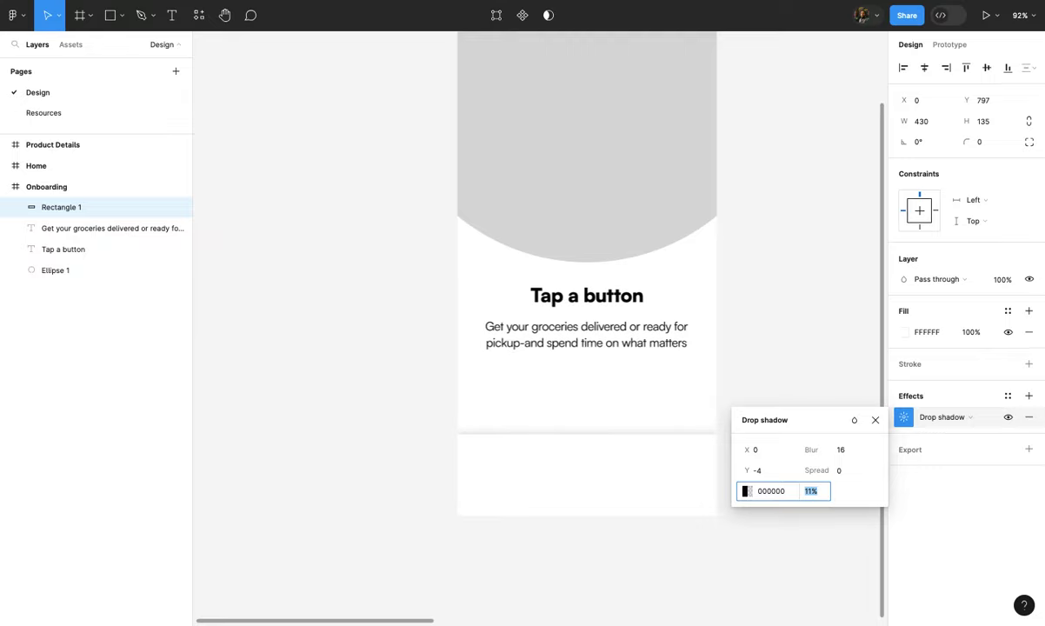
pyautogui.click(761, 333)
pyautogui.scroll(-2, 610, 418)
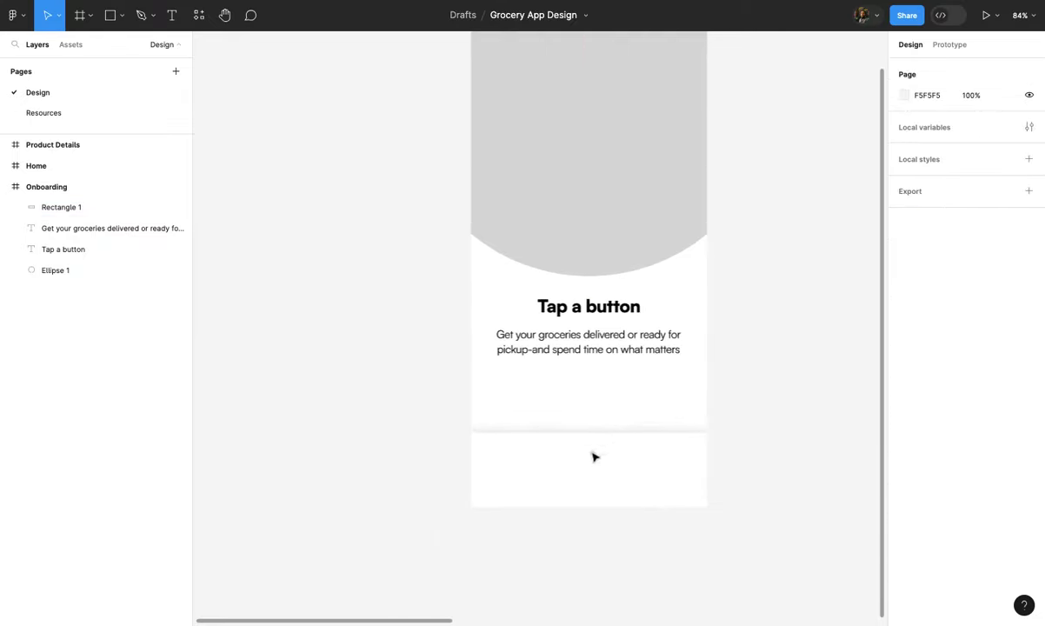
pyautogui.scroll(2, 599, 446)
pyautogui.click(574, 487)
pyautogui.click(578, 393)
pyautogui.scroll(-1, 578, 391)
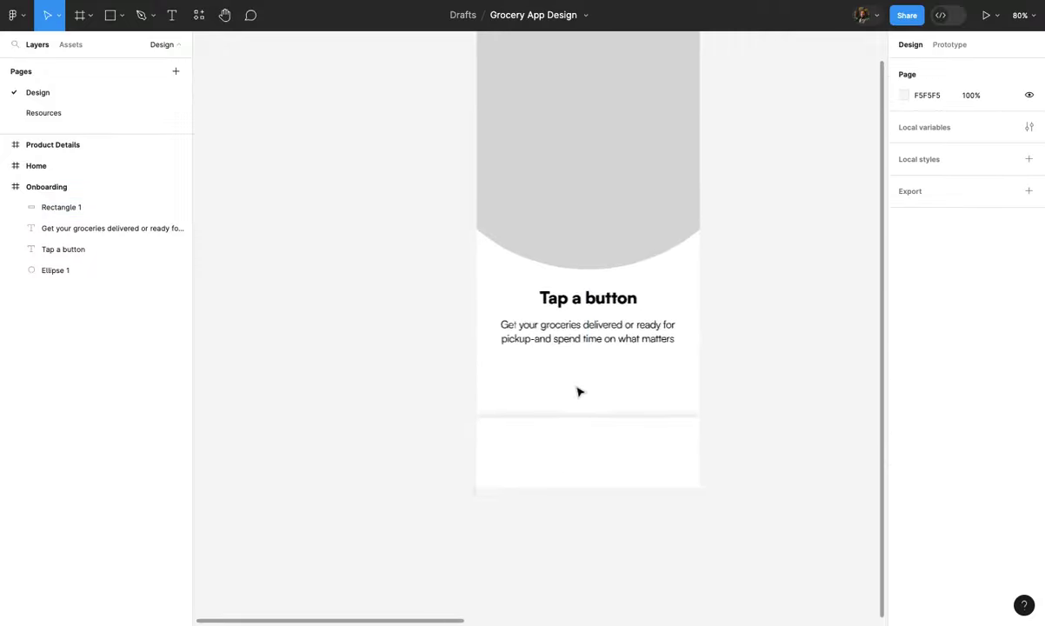
pyautogui.scroll(2, 508, 488)
pyautogui.scroll(2, 509, 489)
pyautogui.scroll(1, 508, 489)
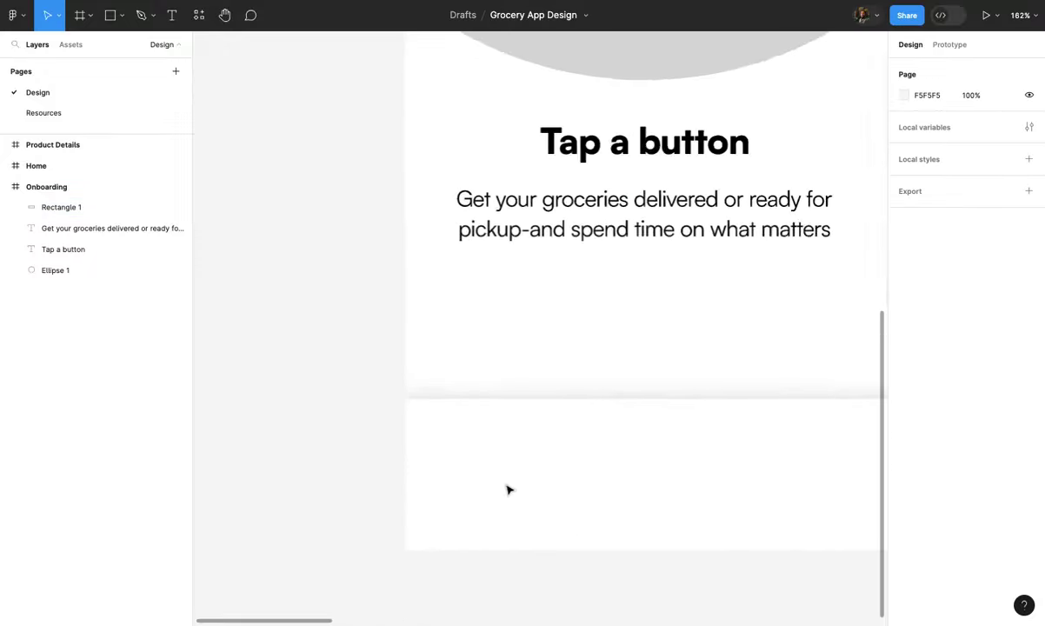
pyautogui.click(499, 482)
pyautogui.scroll(-4, 499, 482)
pyautogui.click(548, 423)
pyautogui.scroll(-2, 548, 424)
pyautogui.scroll(1, 548, 424)
pyautogui.click(494, 132)
pyautogui.scroll(1, 492, 130)
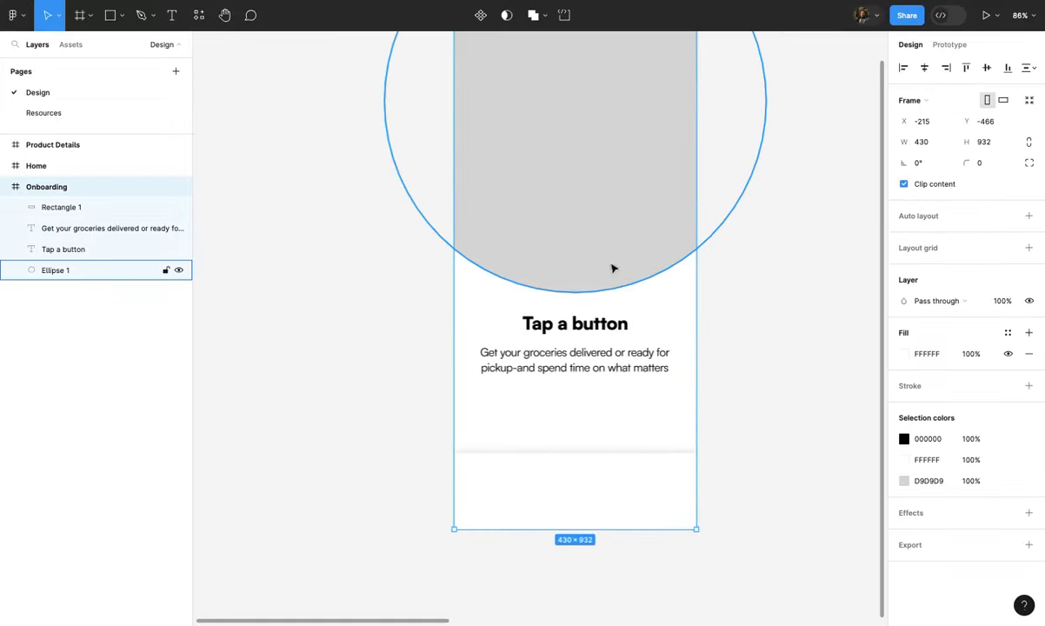
pyautogui.scroll(-3, 851, 354)
pyautogui.scroll(1, 851, 354)
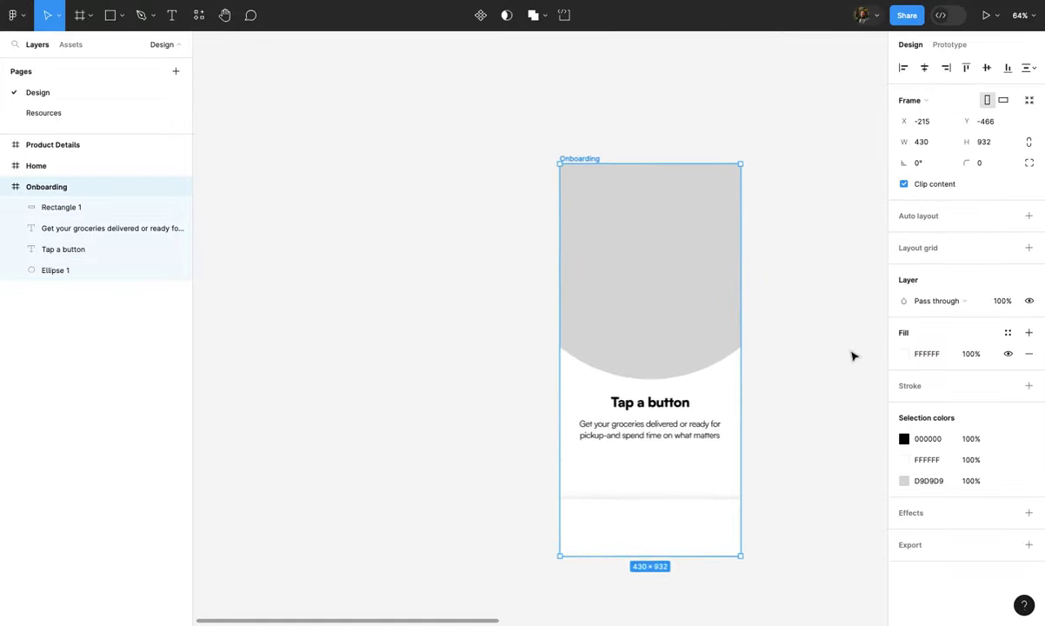
pyautogui.scroll(3, 851, 354)
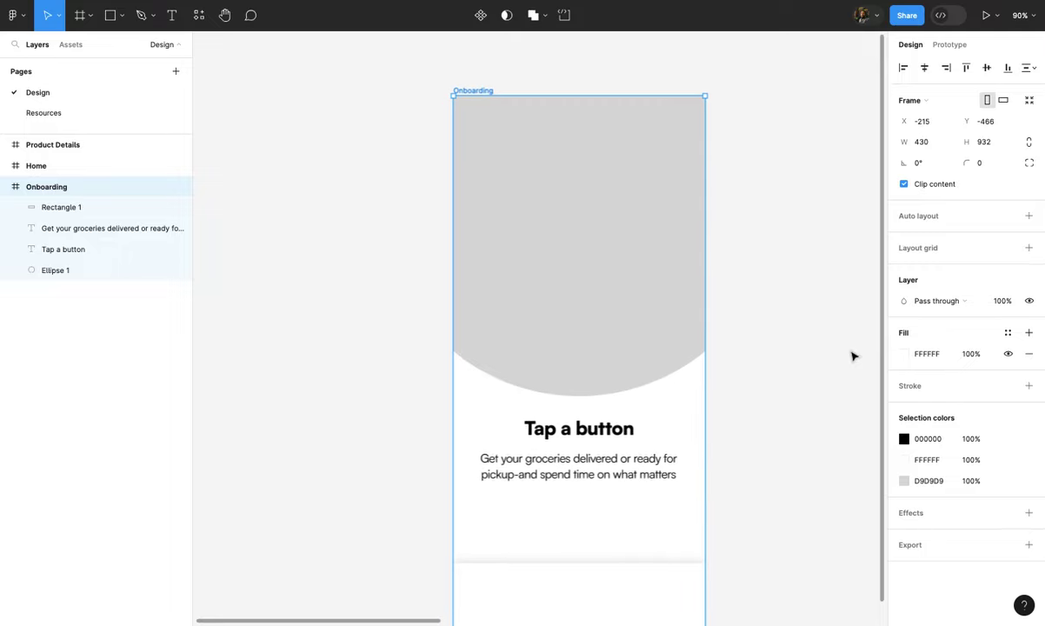
pyautogui.click(1028, 247)
# - Make the Onboarding layout grid 6 columns with a 16 margin and 20 gutter
pyautogui.click(901, 270)
pyautogui.click(776, 276)
pyautogui.click(856, 371)
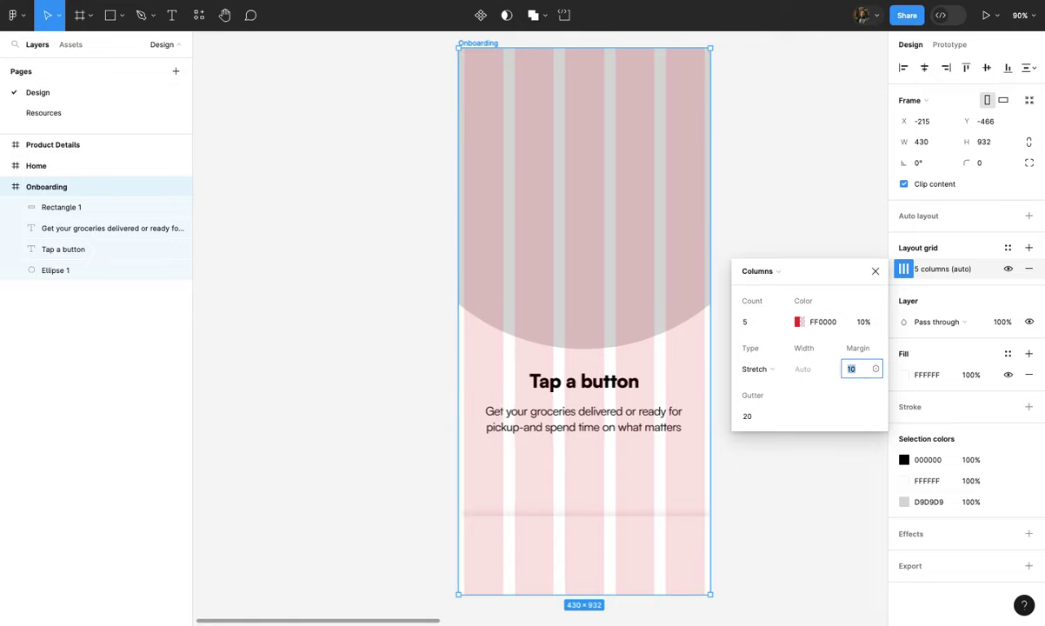
pyautogui.write('14')
pyautogui.press('Return')
pyautogui.press('Up')
pyautogui.click(751, 323)
pyautogui.press('Up')
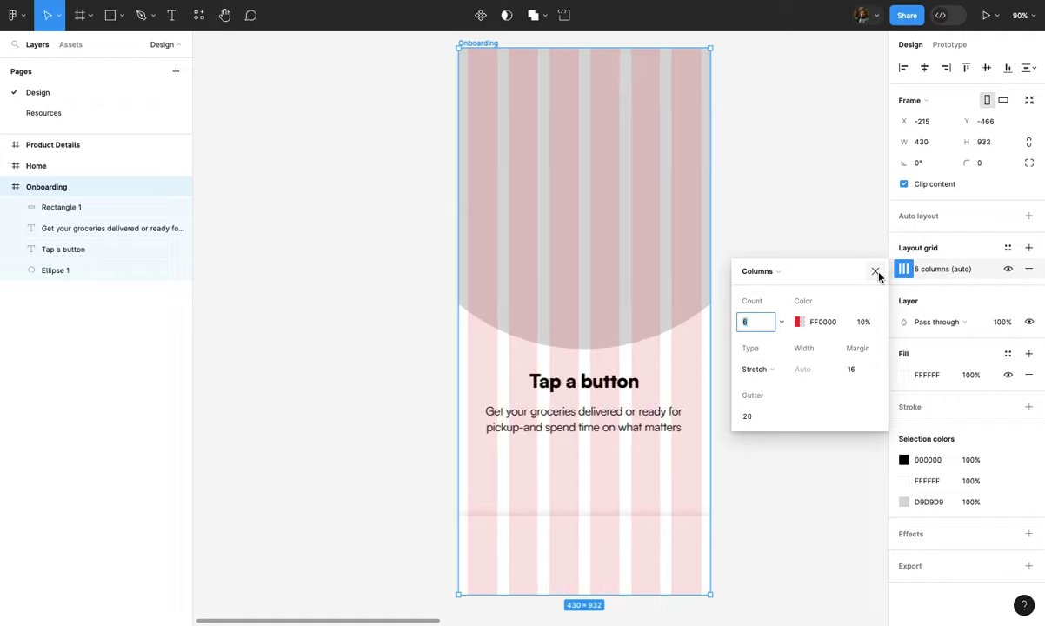
pyautogui.click(875, 271)
pyautogui.click(749, 445)
pyautogui.keyDown('ctrl'); pyautogui.scroll(5, 709, 459); pyautogui.keyUp('ctrl')
pyautogui.scroll(-3, 711, 447)
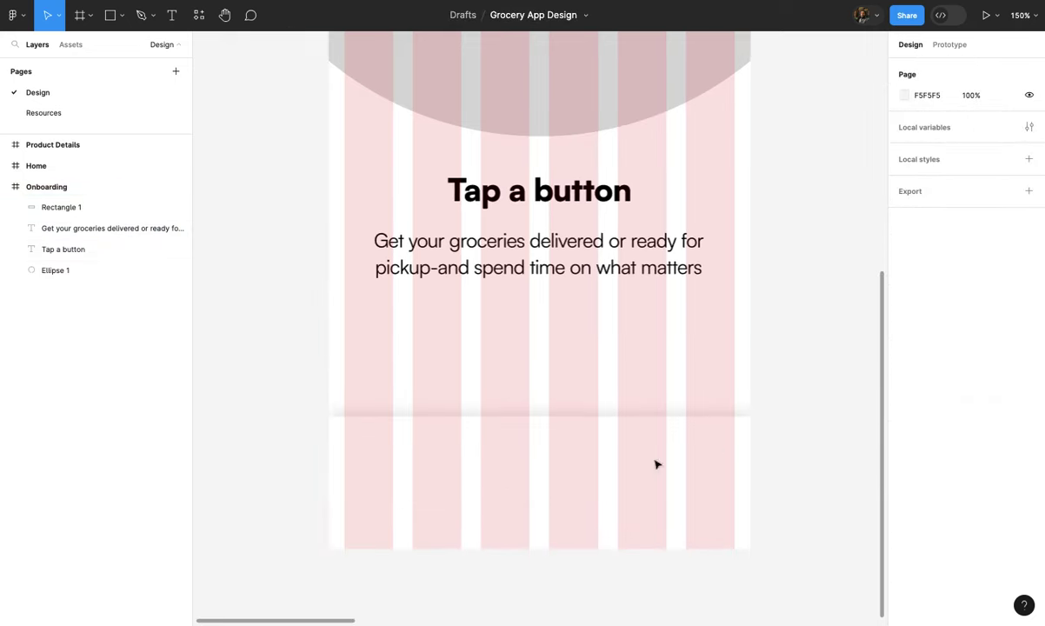
# - Draw the two 189×56 button rectangles side by side across the bottom panel's grid columns
pyautogui.click(435, 481)
pyautogui.press('r')
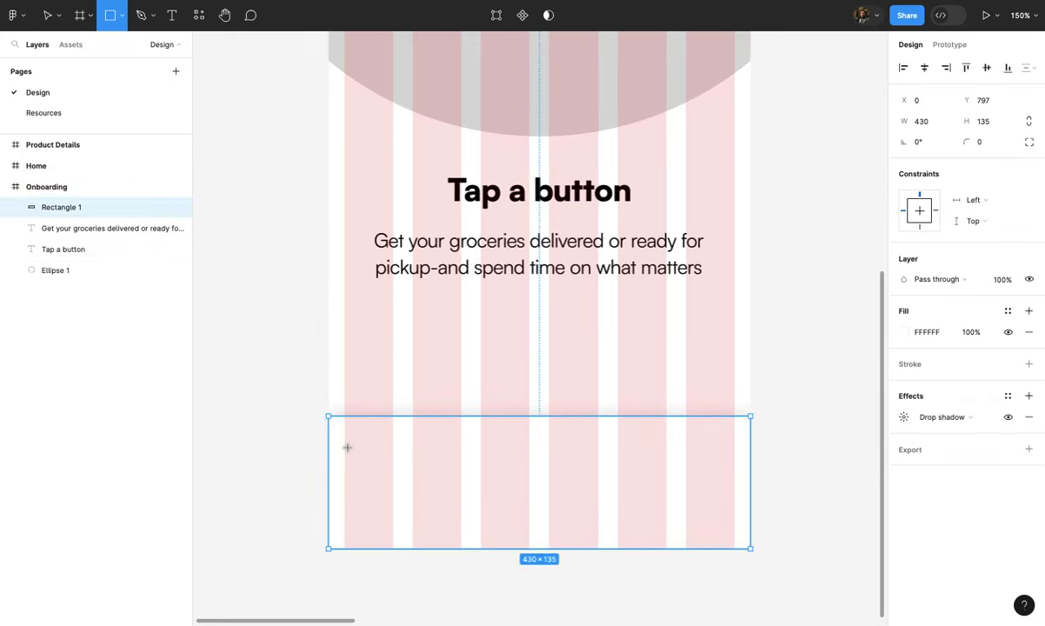
pyautogui.moveTo(345, 444); pyautogui.dragTo(414, 494)
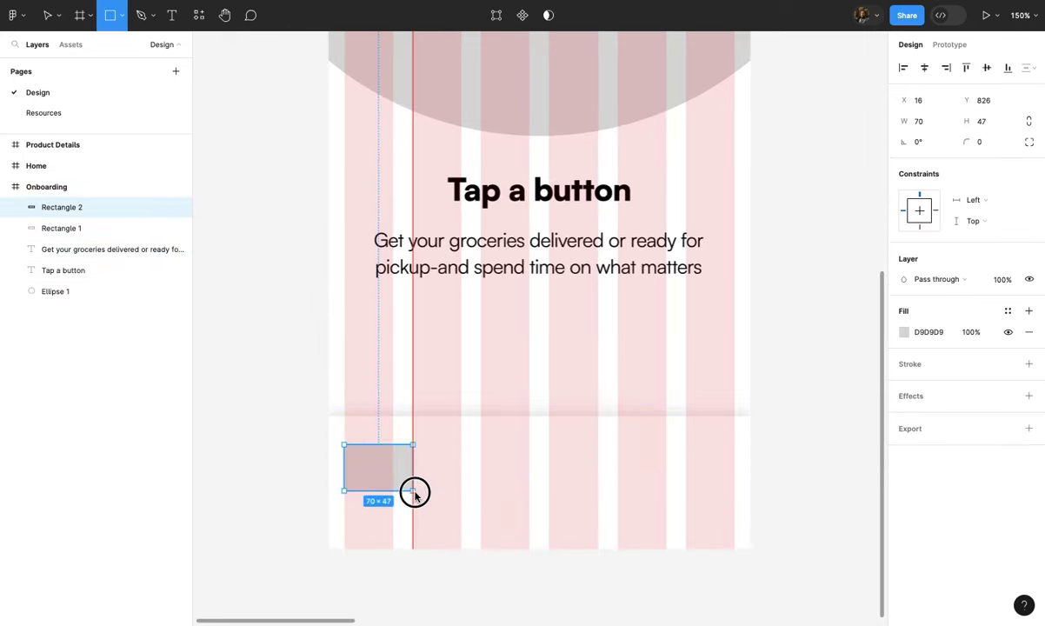
pyautogui.moveTo(414, 478)
pyautogui.mouseDown()
pyautogui.moveTo(526, 490)
pyautogui.moveTo(506, 499)
pyautogui.moveTo(701, 485)
pyautogui.mouseUp()
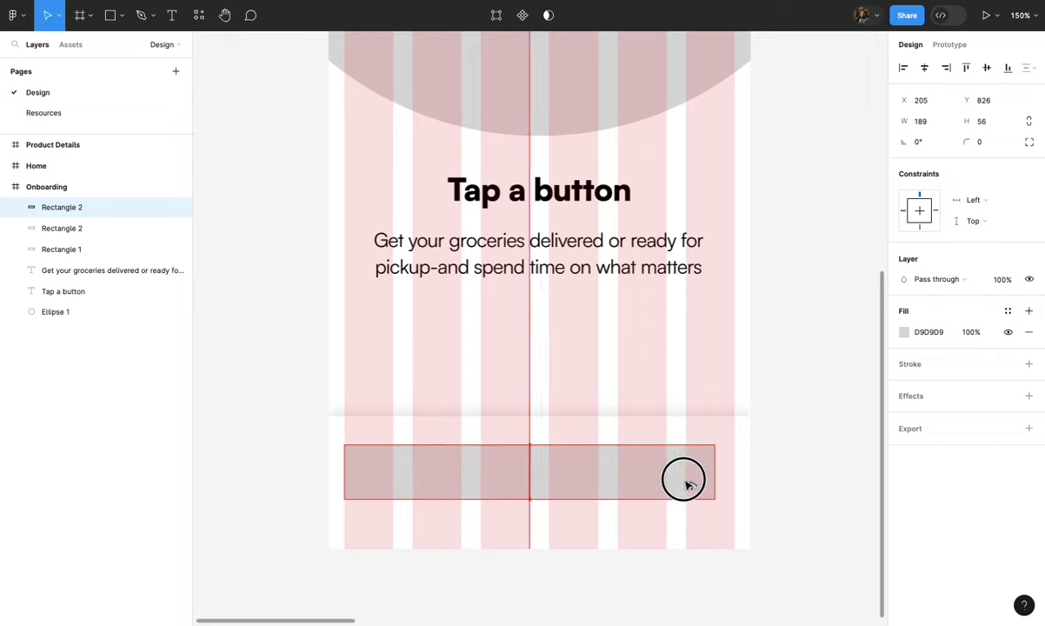
pyautogui.keyDown('shift'); pyautogui.click(528, 478); pyautogui.keyUp('shift')
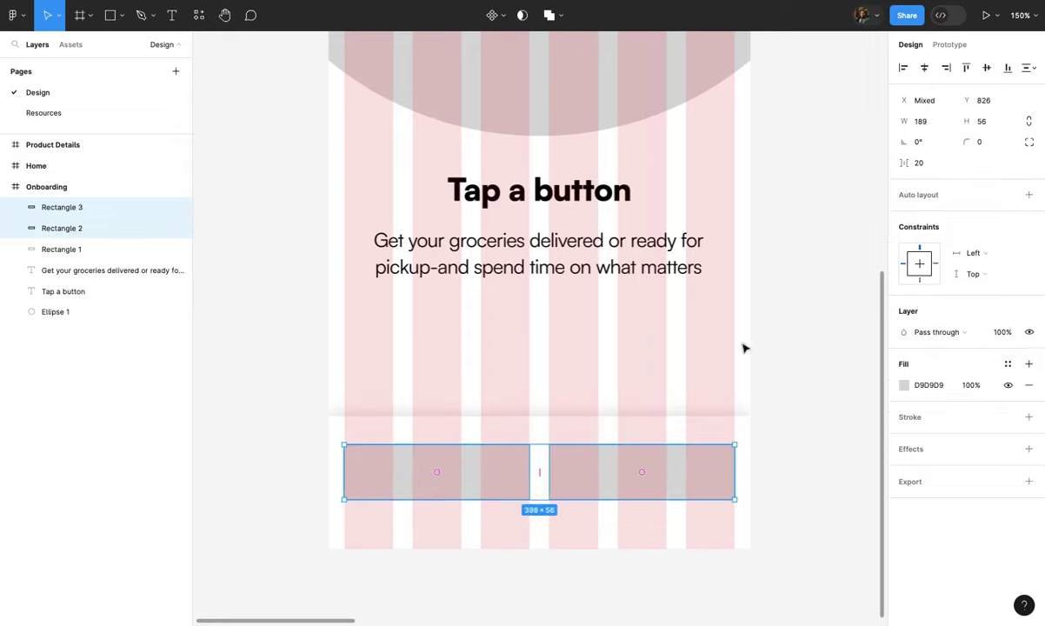
pyautogui.write('1')
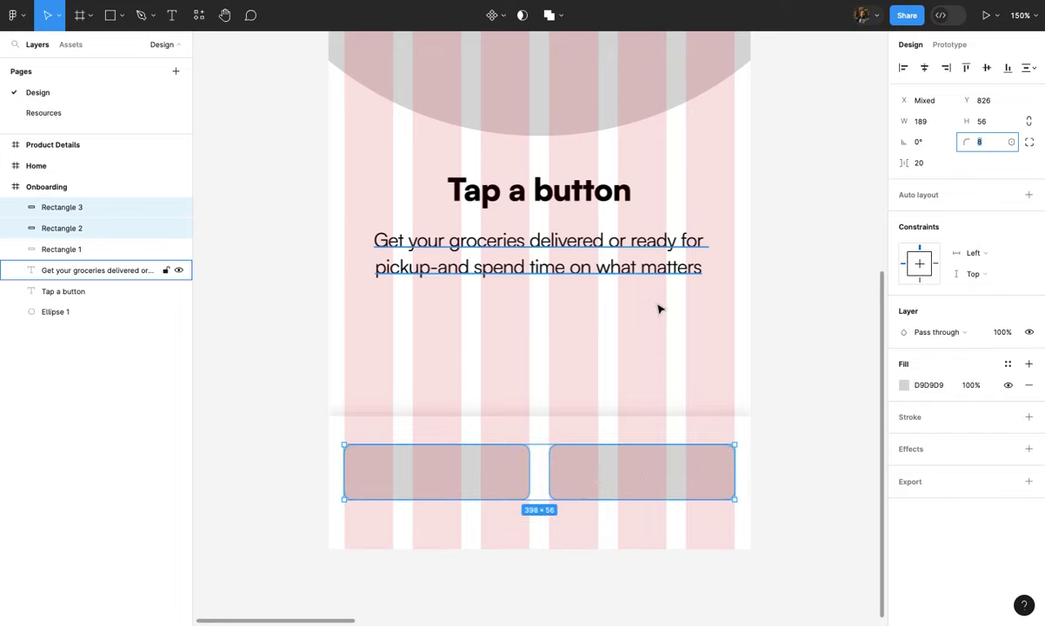
pyautogui.click(770, 427)
# - Browse colour styles for the left button's fill, then zoom back to the Onboarding frame
pyautogui.click(476, 468)
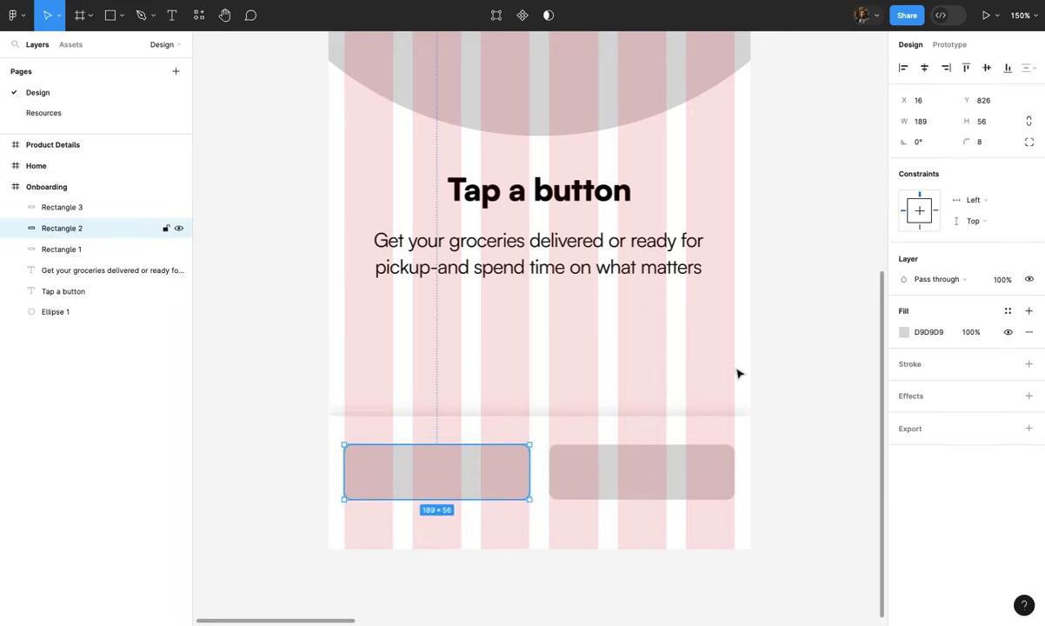
pyautogui.click(1005, 311)
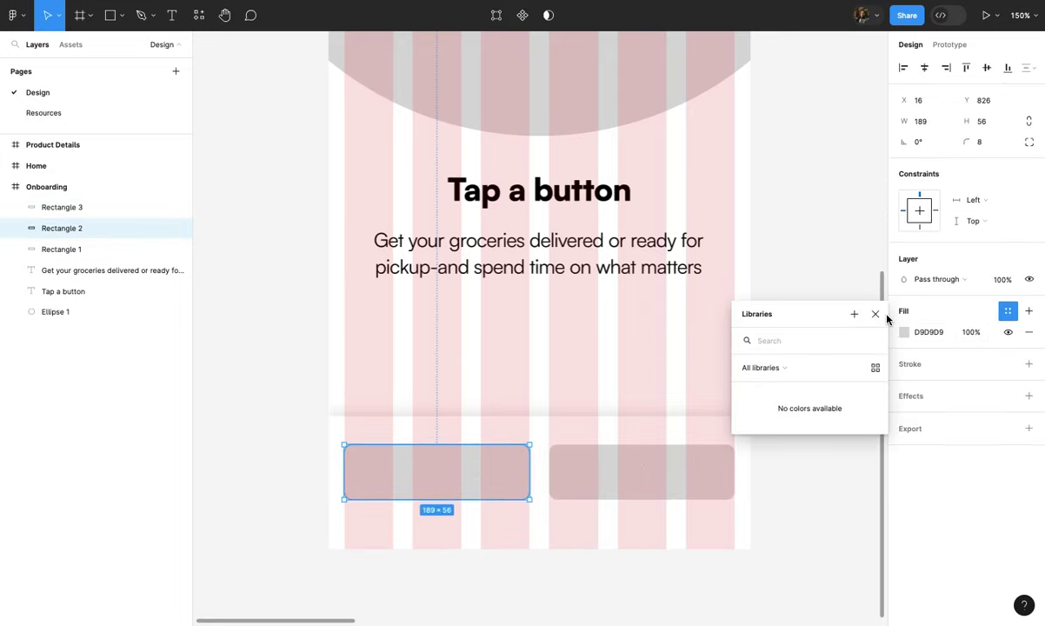
pyautogui.click(876, 314)
pyautogui.click(782, 352)
pyautogui.scroll(-5, 783, 352)
pyautogui.scroll(2, 784, 357)
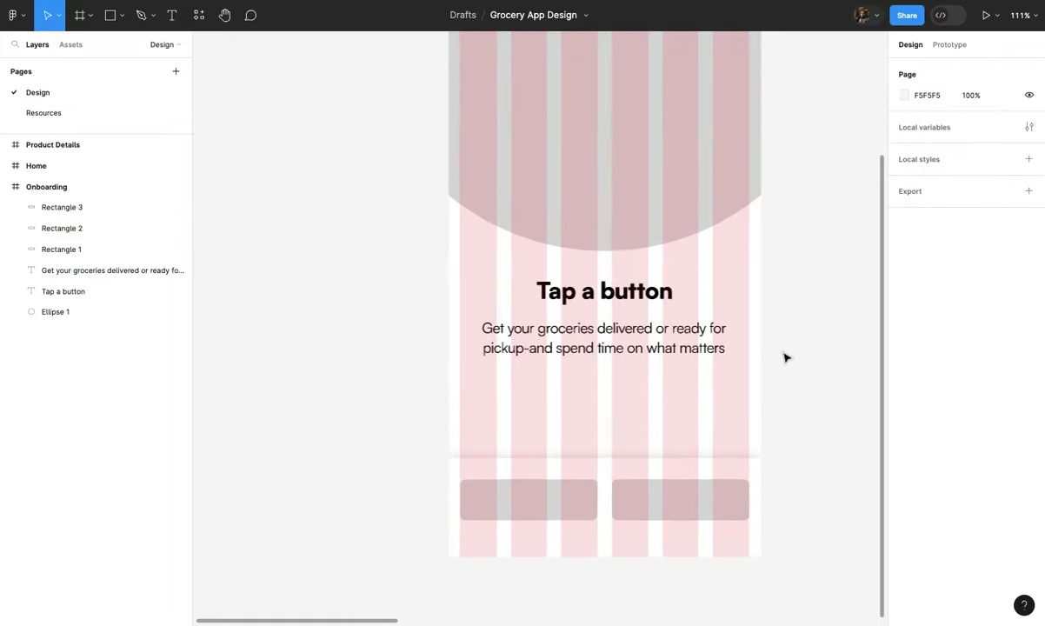
pyautogui.hotkey('shift', '1')
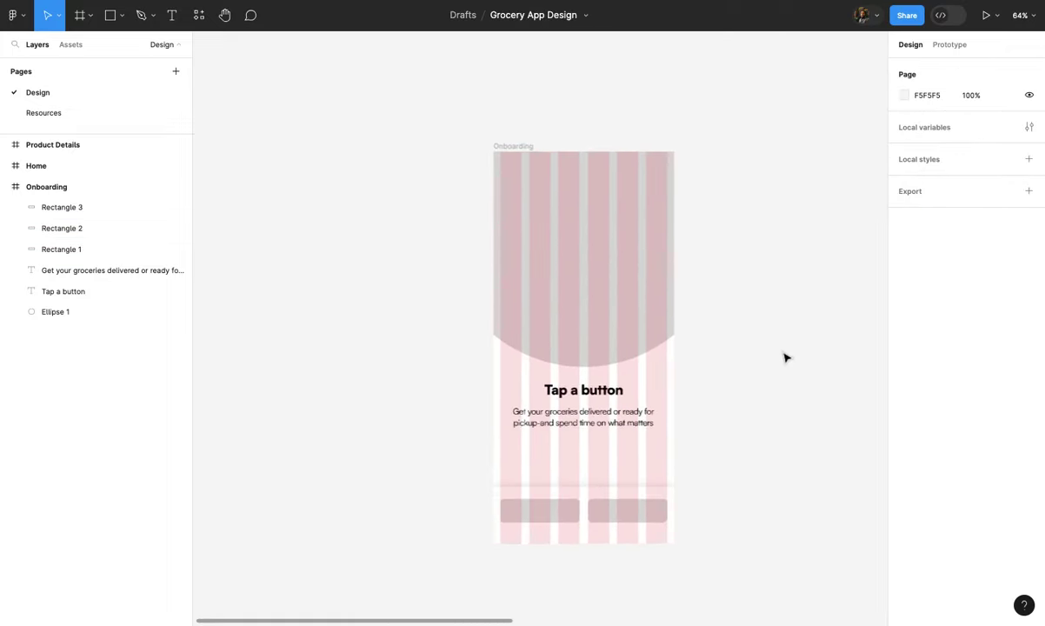
pyautogui.click(513, 146)
pyautogui.hotkey('shift', '2')
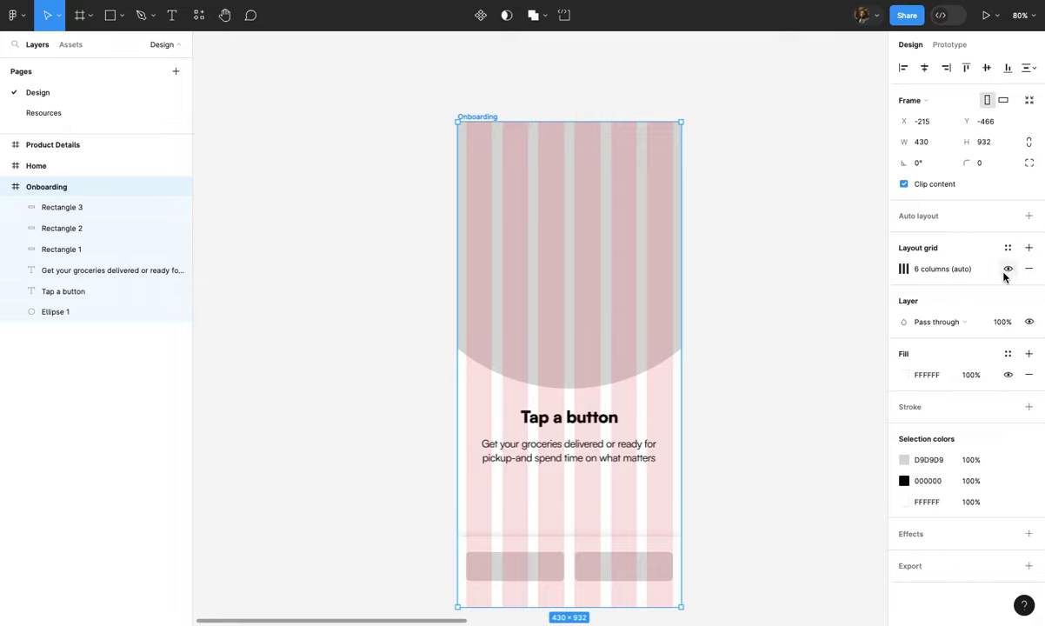
# - Hide the layout grid and draw a small grey square beside the Onboarding screen
pyautogui.click(1008, 268)
pyautogui.click(788, 385)
pyautogui.scroll(2, 788, 385)
pyautogui.press('r')
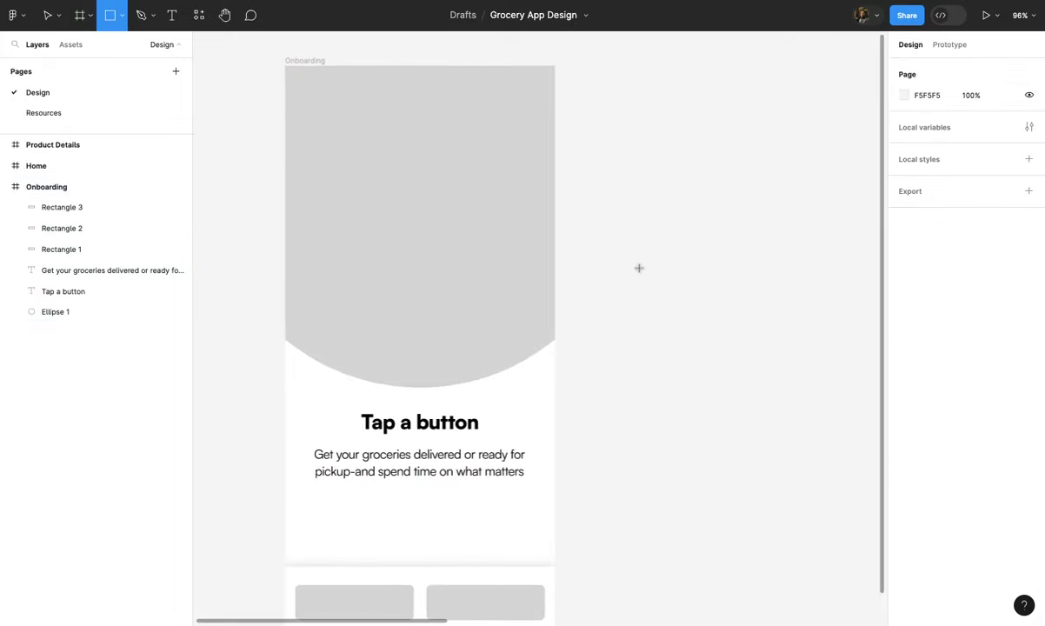
pyautogui.moveTo(622, 275); pyautogui.dragTo(566, 218)
pyautogui.scroll(-3, 616, 252)
pyautogui.scroll(3, 593, 253)
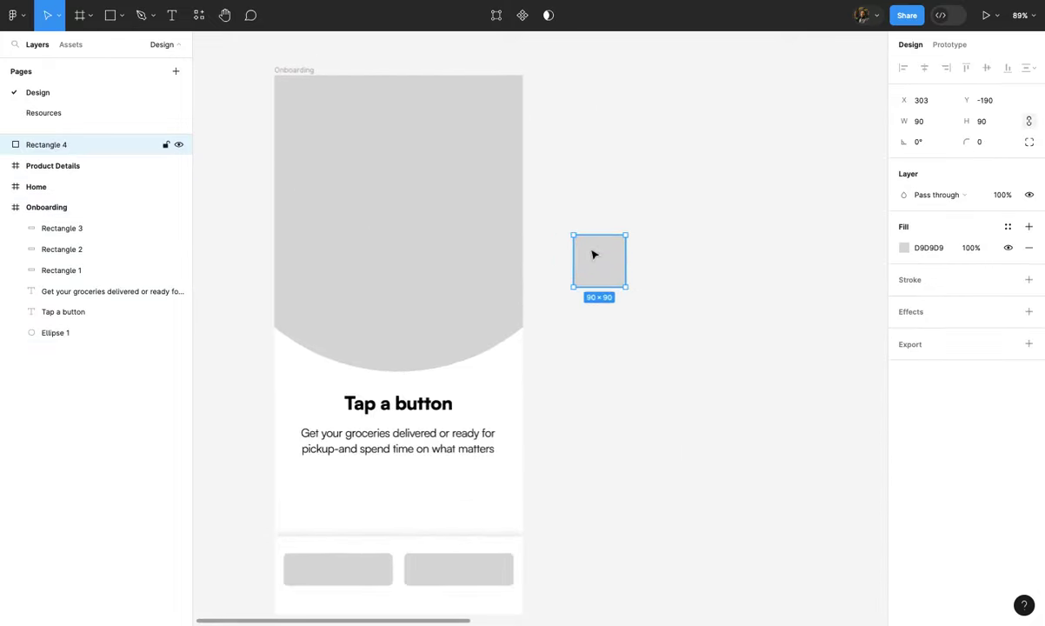
pyautogui.scroll(2, 594, 254)
pyautogui.hscroll(1, 578, 261)
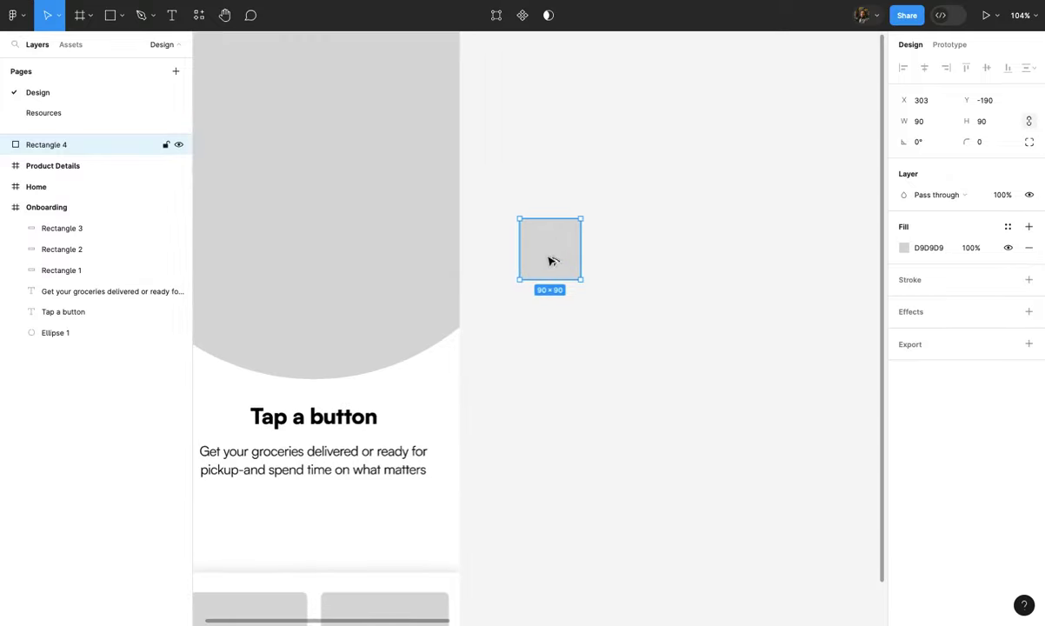
# - Duplicate the square into an evenly spaced row of four identical squares
pyautogui.moveTo(548, 260); pyautogui.dragTo(622, 256)
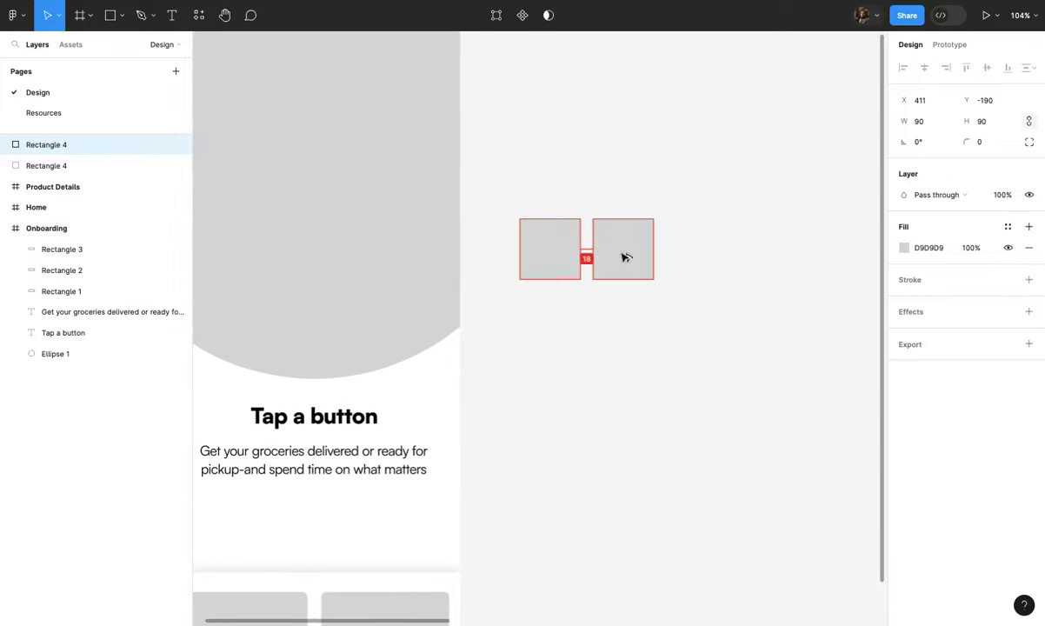
pyautogui.hotkey('ctrl', 'd')
pyautogui.click(625, 330)
pyautogui.scroll(2, 625, 337)
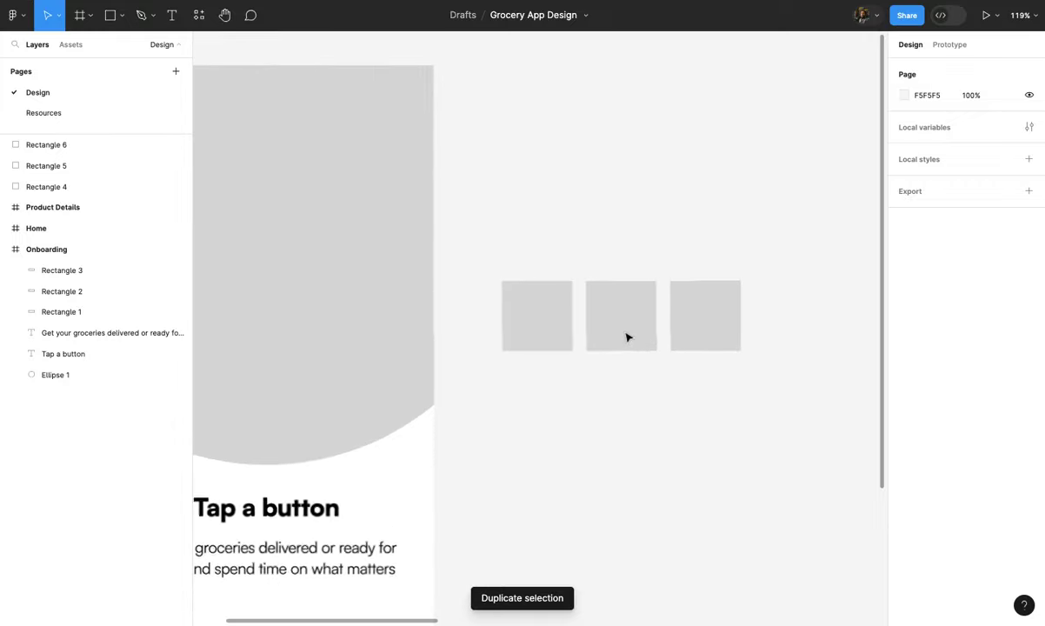
pyautogui.click(541, 337)
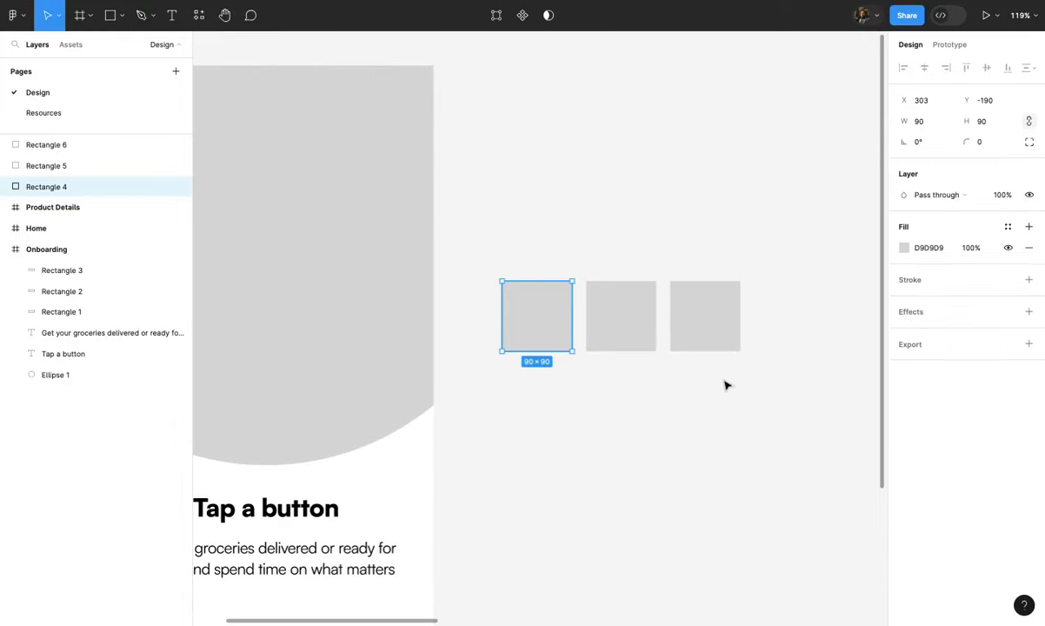
pyautogui.scroll(-3, 721, 376)
pyautogui.click(717, 348)
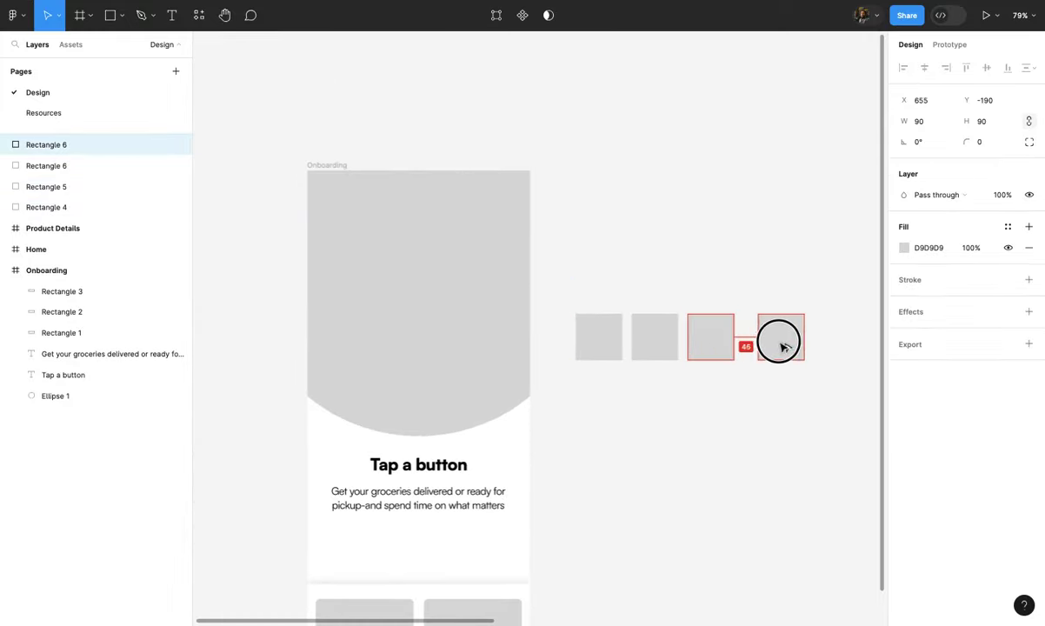
pyautogui.moveTo(770, 346); pyautogui.dragTo(769, 343)
pyautogui.click(771, 383)
pyautogui.scroll(3, 616, 339)
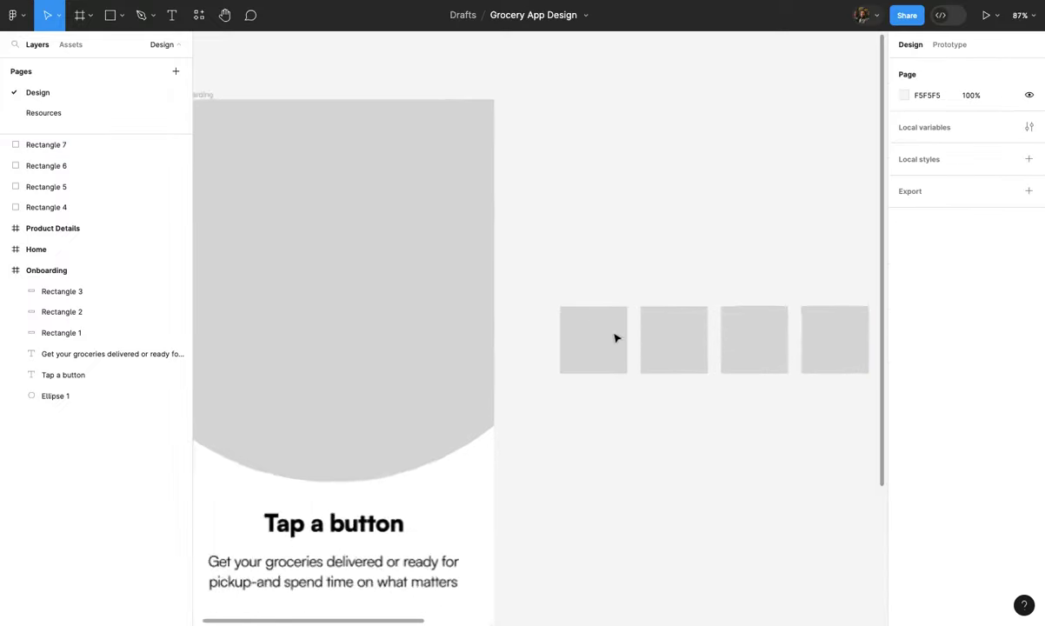
pyautogui.click(609, 341)
pyautogui.scroll(2, 608, 341)
# - Change the first square's fill colour to green 007E23
pyautogui.click(908, 248)
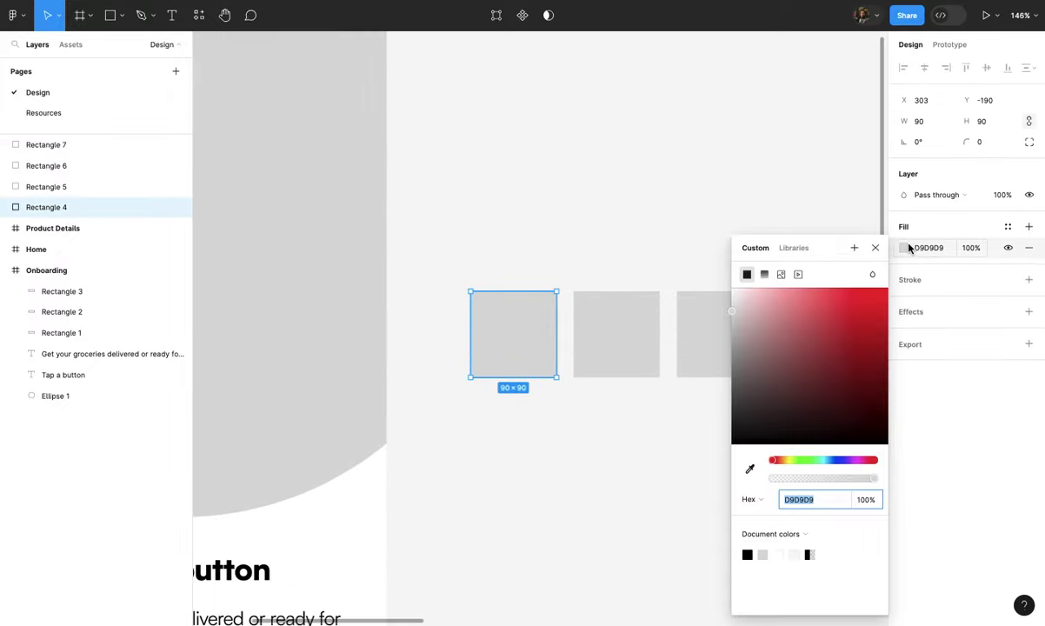
pyautogui.moveTo(801, 300); pyautogui.dragTo(890, 285)
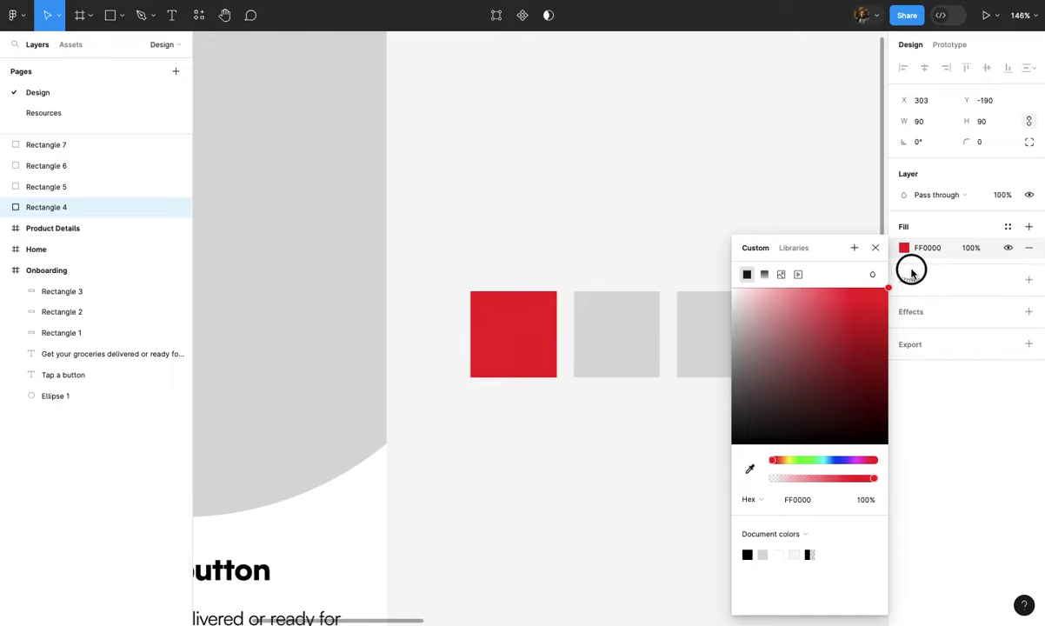
pyautogui.moveTo(790, 463); pyautogui.dragTo(810, 460)
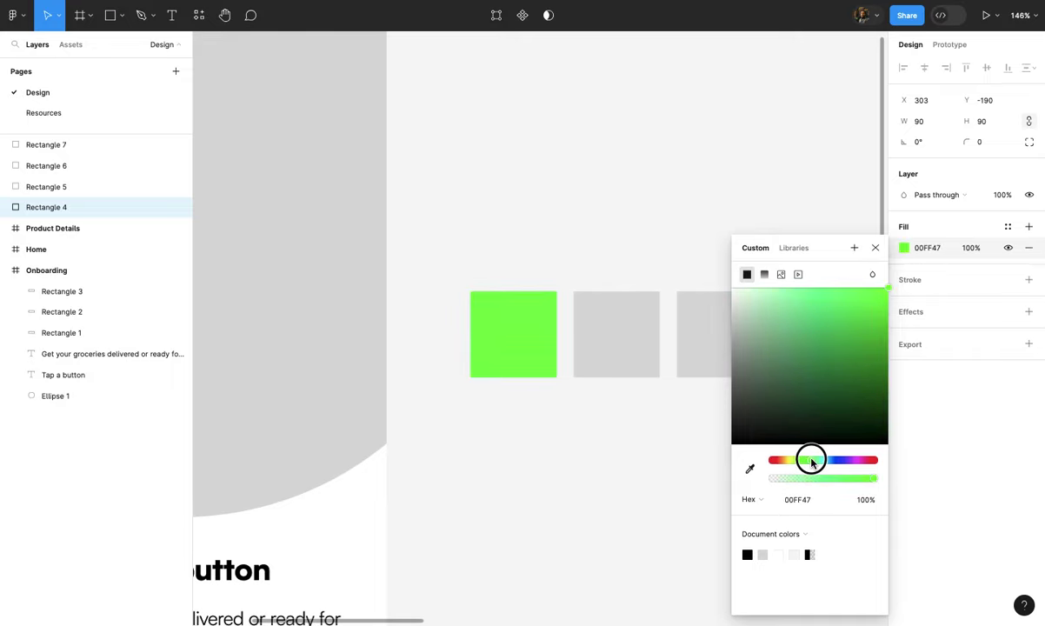
pyautogui.moveTo(875, 350); pyautogui.dragTo(898, 367)
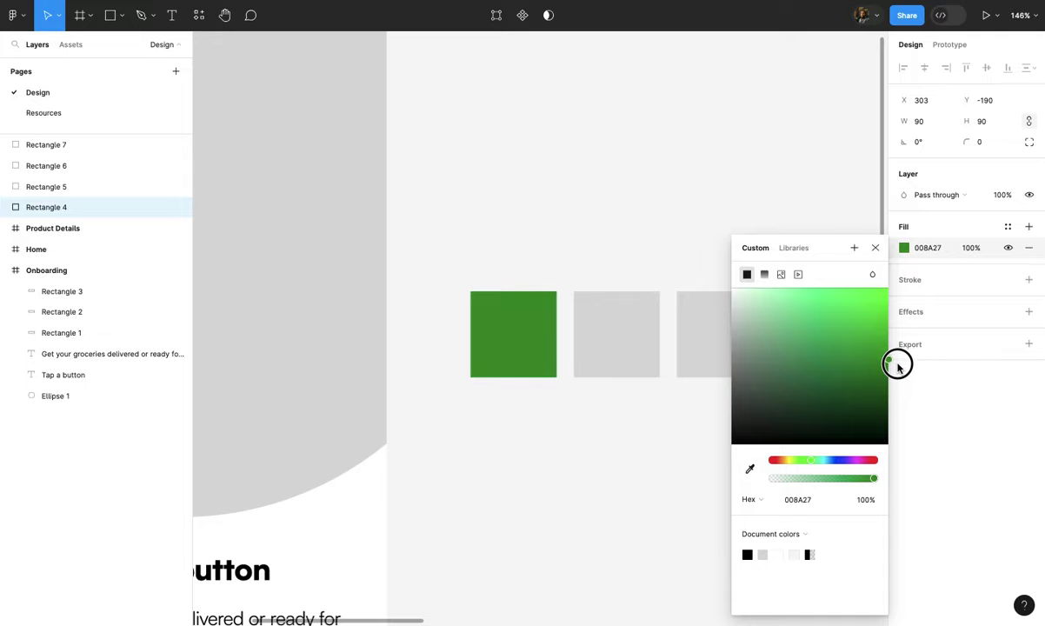
pyautogui.click(611, 414)
pyautogui.click(505, 349)
# - Add a '007E23' text label centred beneath the green square
pyautogui.click(926, 248)
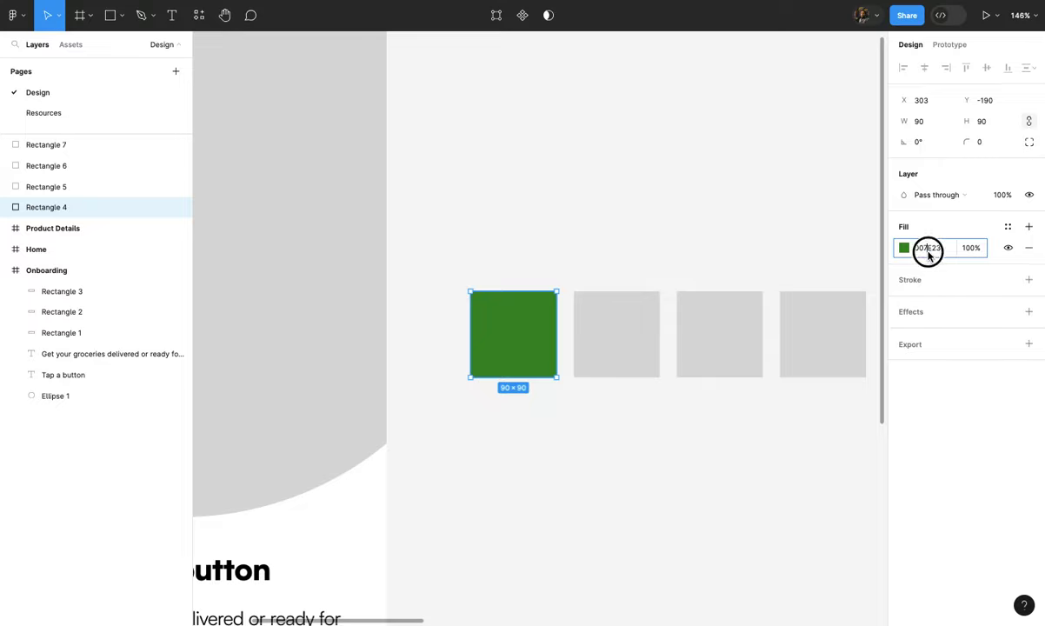
pyautogui.click(511, 426)
pyautogui.press('t')
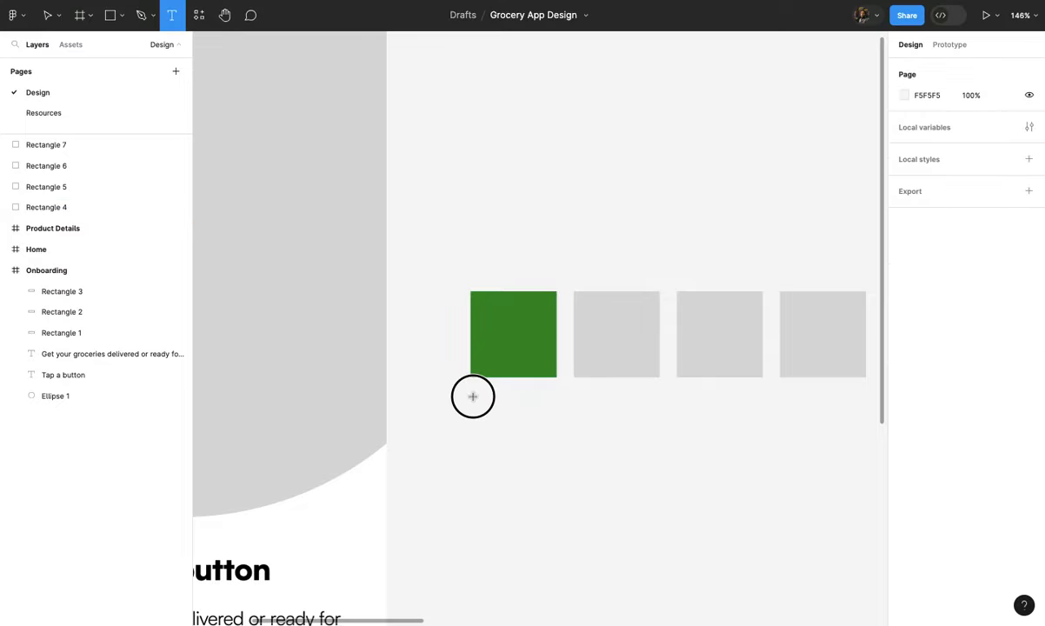
pyautogui.click(440, 389)
pyautogui.write('007E23')
pyautogui.press('Escape')
pyautogui.moveTo(499, 405); pyautogui.dragTo(516, 401)
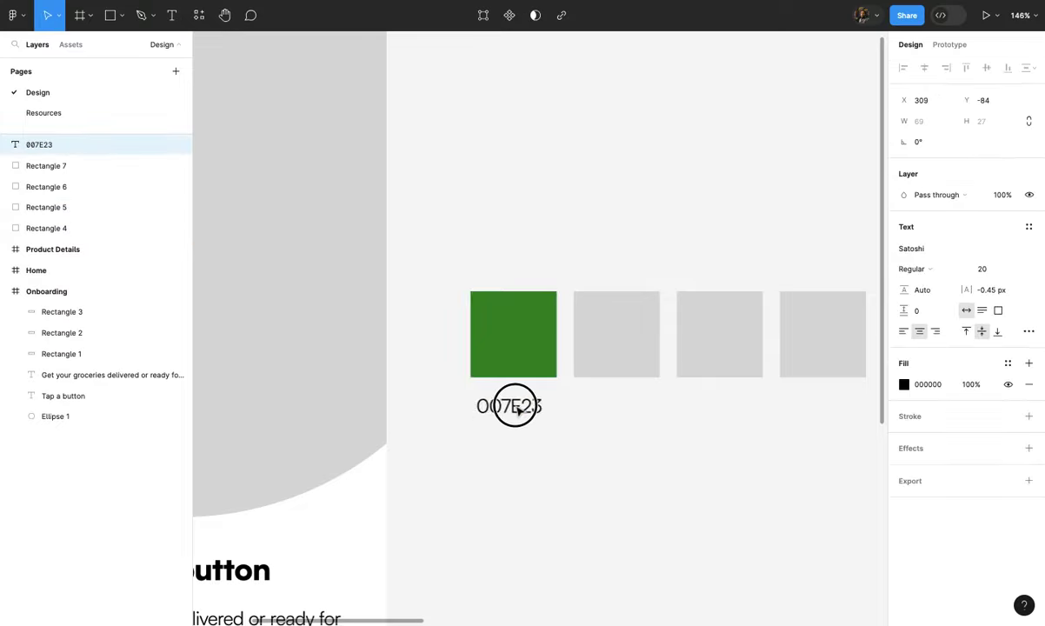
pyautogui.click(540, 438)
pyautogui.scroll(-3, 543, 444)
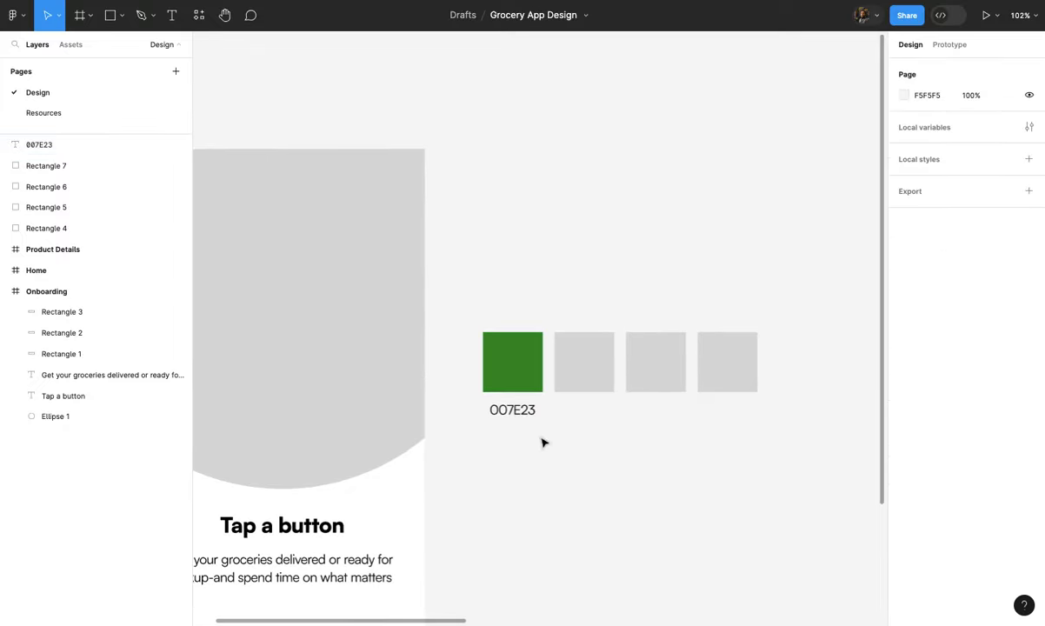
pyautogui.scroll(1, 531, 408)
pyautogui.click(595, 366)
pyautogui.scroll(3, 595, 369)
pyautogui.hscroll(2, 594, 370)
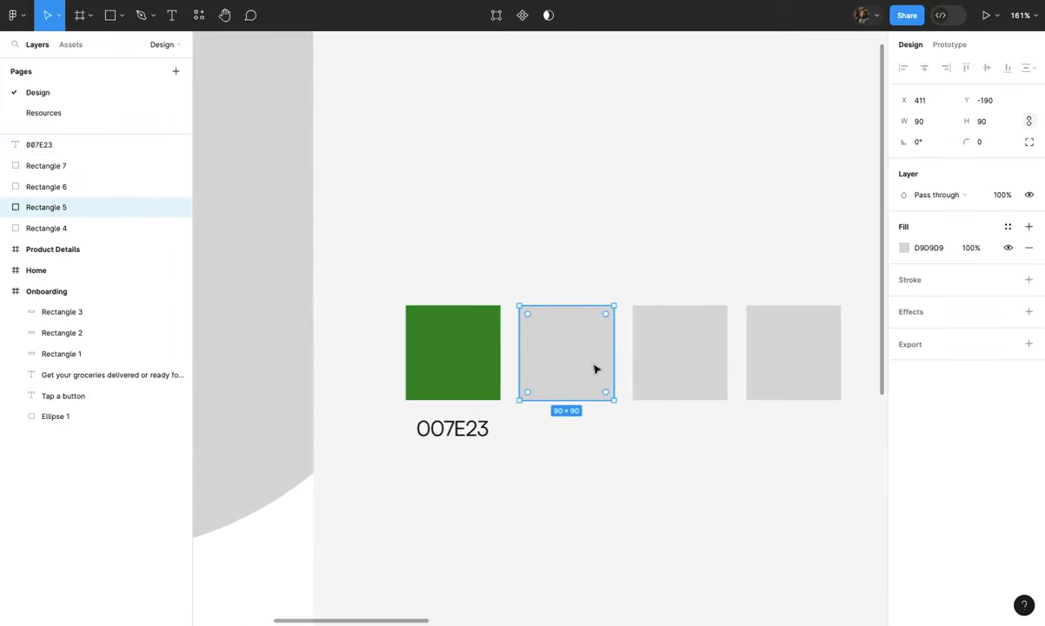
# - Sample the first square's green onto the second square and darken it to 003A25
pyautogui.press('i')
pyautogui.click(459, 327)
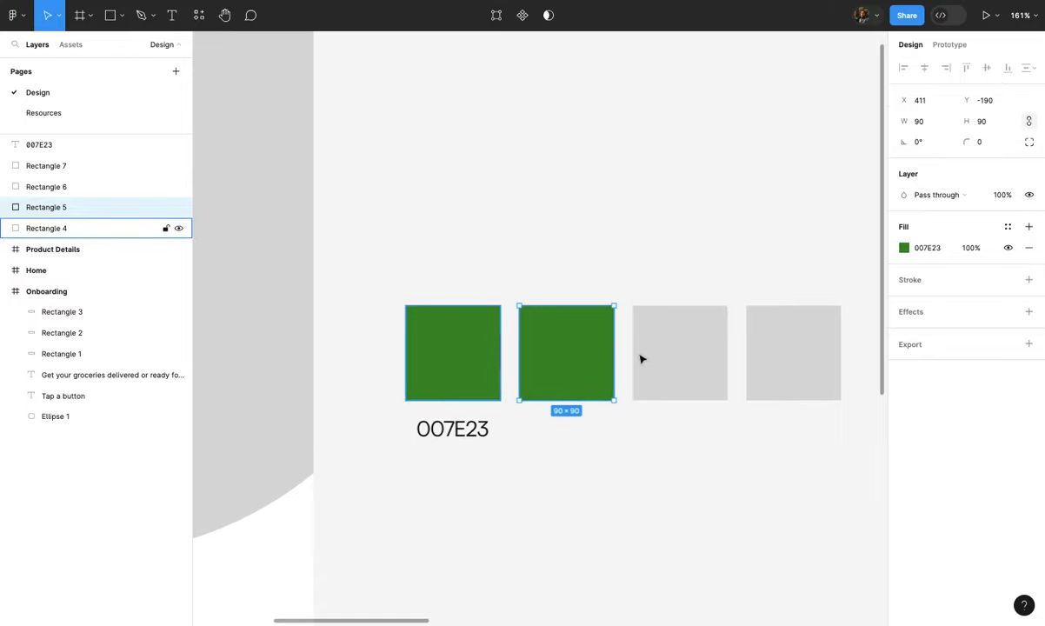
pyautogui.click(905, 249)
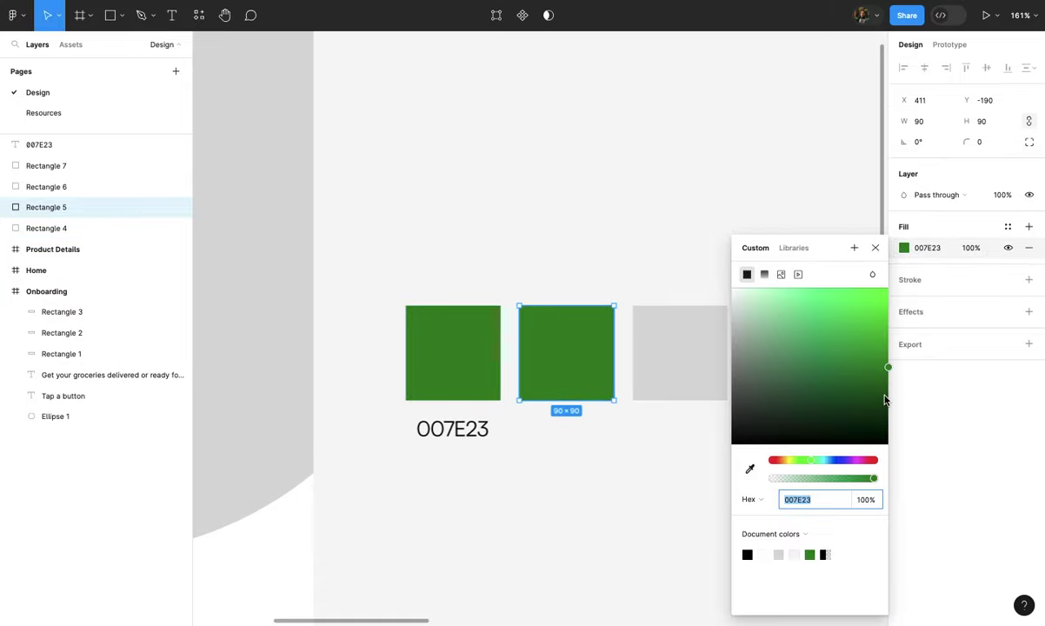
pyautogui.moveTo(884, 400); pyautogui.dragTo(897, 417)
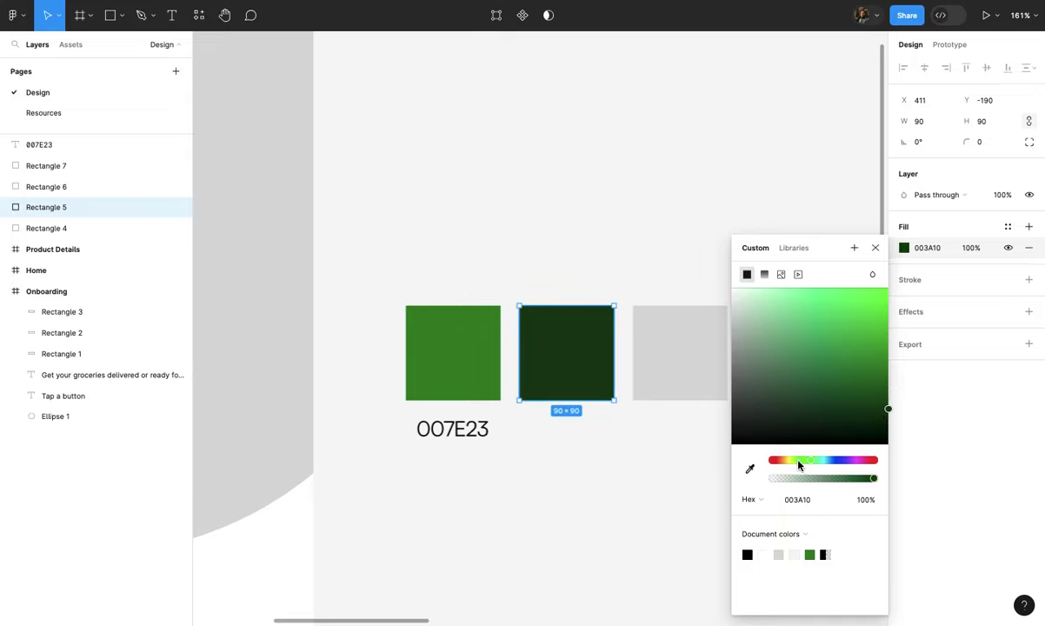
pyautogui.moveTo(809, 467); pyautogui.dragTo(815, 467)
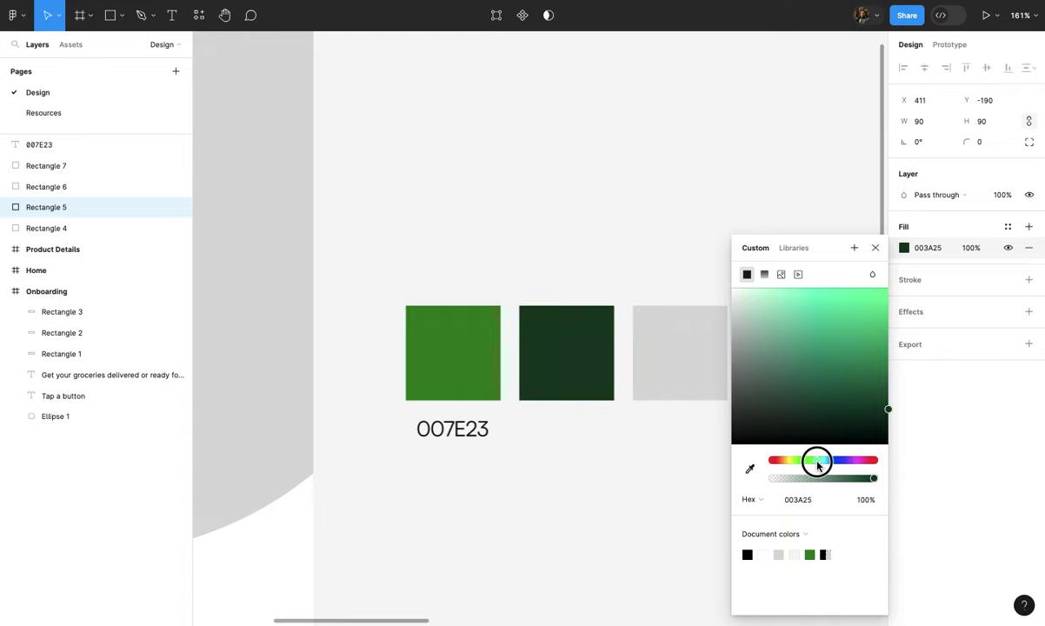
pyautogui.moveTo(817, 467); pyautogui.dragTo(817, 465)
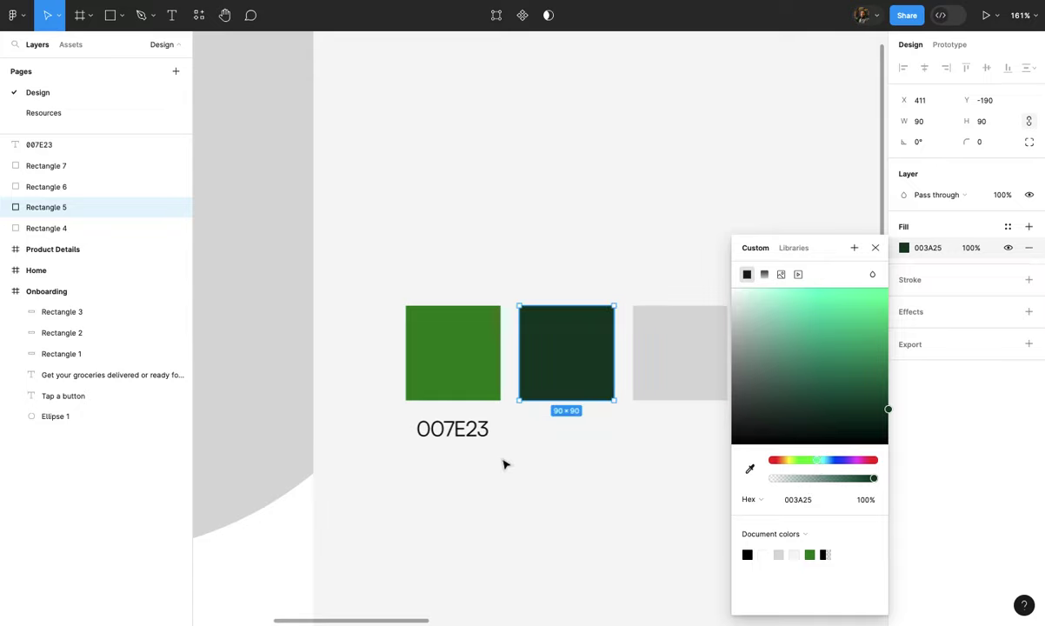
pyautogui.click(927, 249)
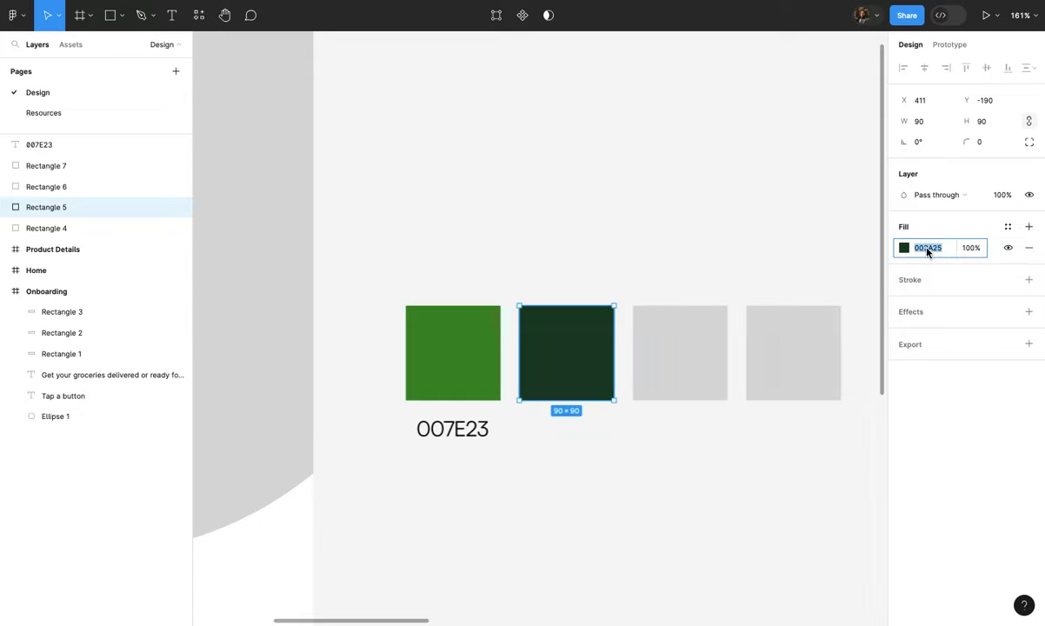
# - Duplicate the label under the second square and change its text to '003A25'
pyautogui.click(590, 461)
pyautogui.keyDown('alt'); pyautogui.moveTo(458, 437); pyautogui.dragTo(567, 439); pyautogui.keyUp('alt')
pyautogui.doubleClick(567, 427)
pyautogui.write('003A25')
pyautogui.press('Escape')
pyautogui.click(588, 369)
pyautogui.scroll(-5, 590, 367)
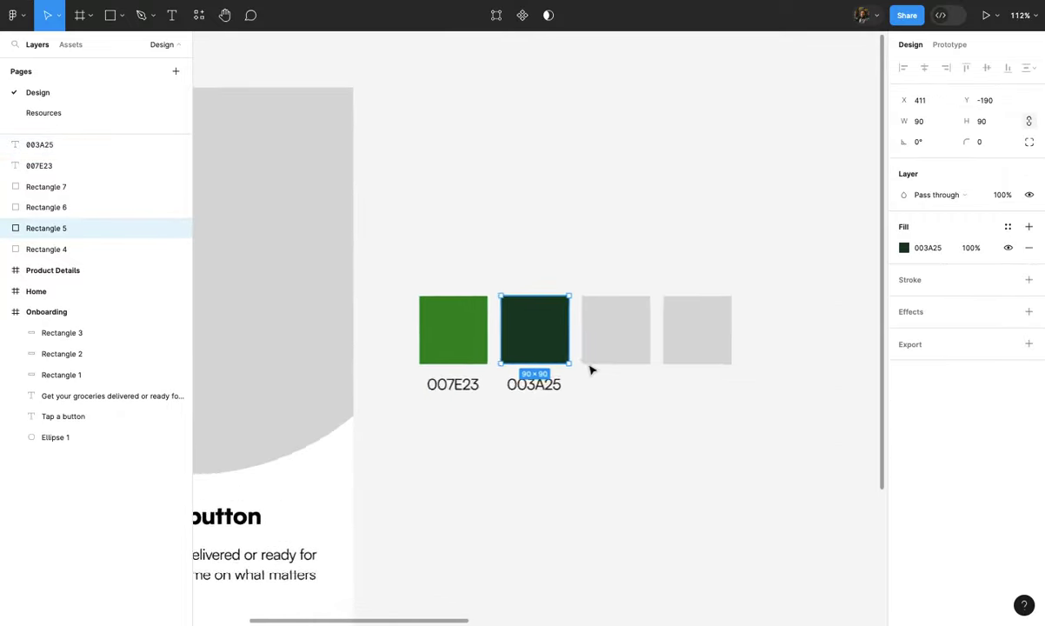
pyautogui.scroll(3, 602, 410)
pyautogui.click(602, 410)
pyautogui.click(543, 393)
pyautogui.keyDown('alt'); pyautogui.moveTo(543, 393); pyautogui.dragTo(623, 397); pyautogui.keyUp('alt')
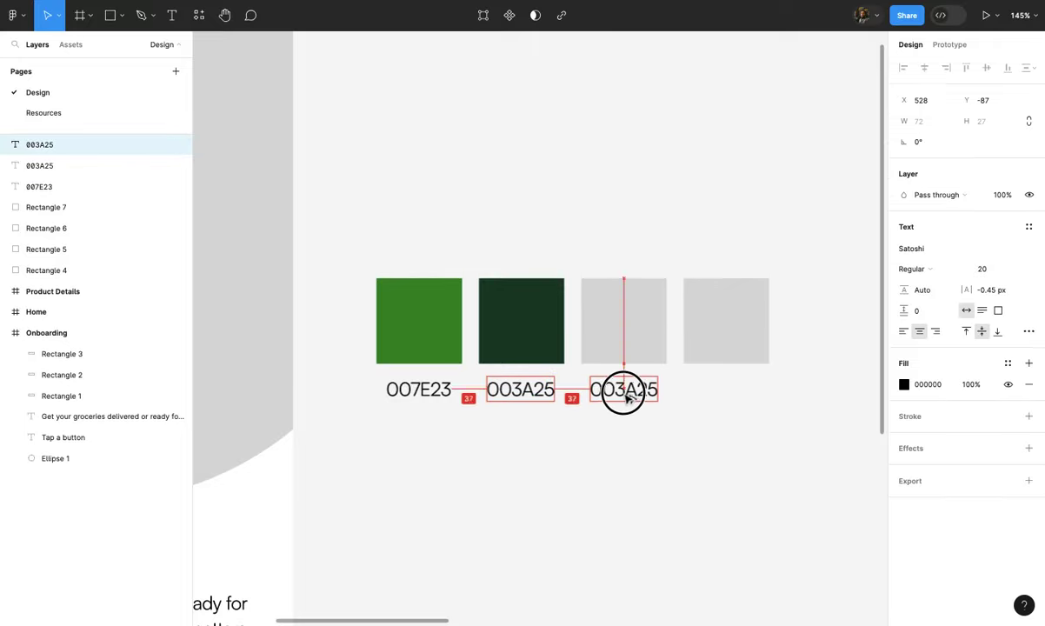
pyautogui.press('Delete')
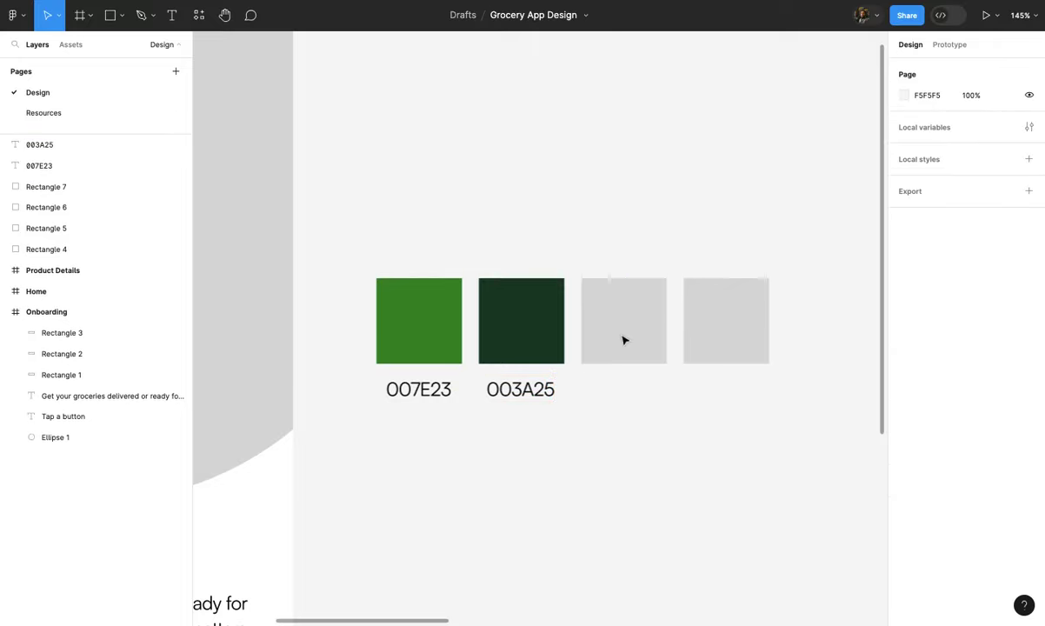
pyautogui.click(623, 310)
pyautogui.scroll(3, 622, 311)
# - Eyedrop the green onto the third square, then lighten its fill to pale mint F2FFF5
pyautogui.press('i')
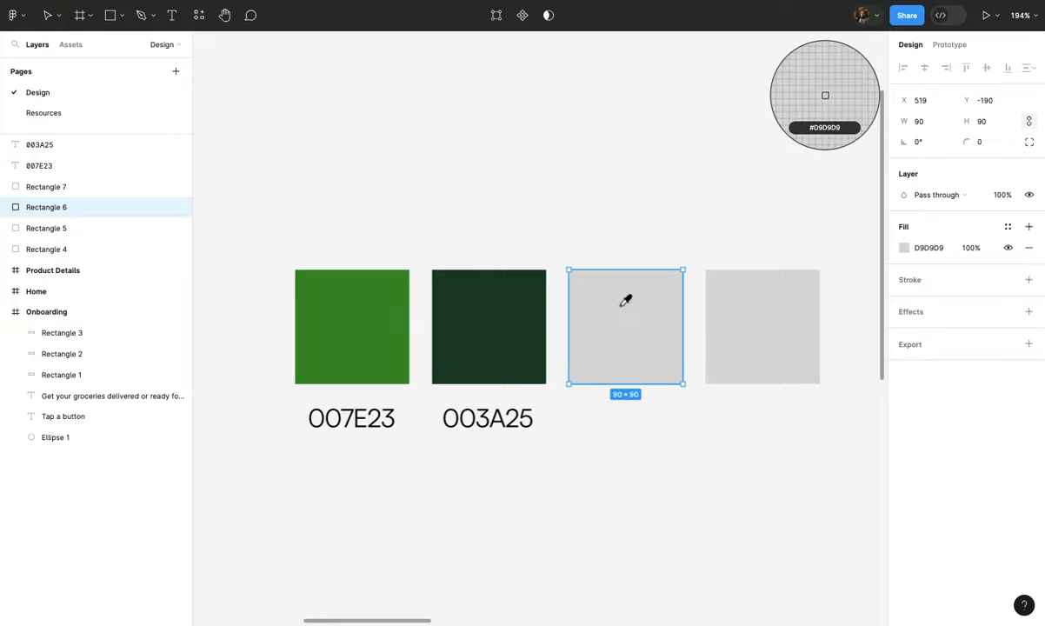
pyautogui.click(508, 310)
pyautogui.click(906, 249)
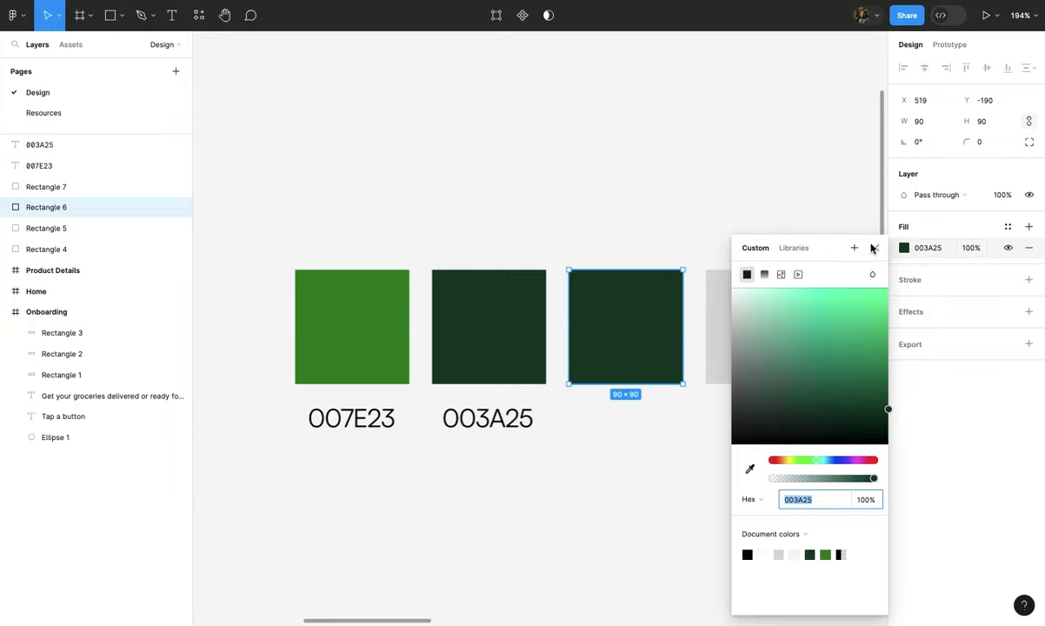
pyautogui.moveTo(801, 308); pyautogui.dragTo(738, 288)
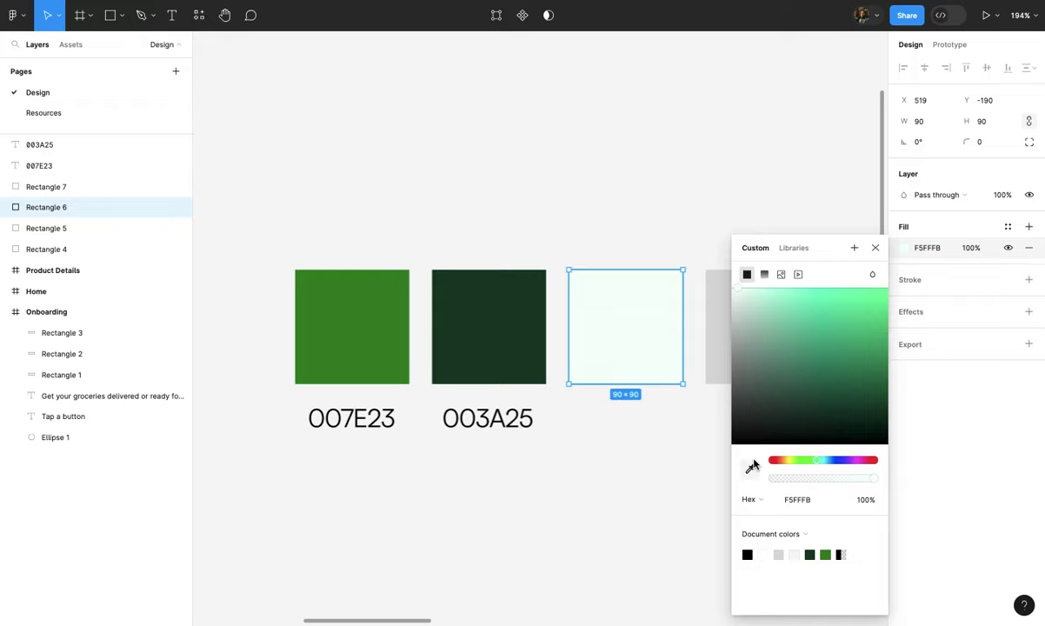
pyautogui.click(751, 467)
pyautogui.click(354, 322)
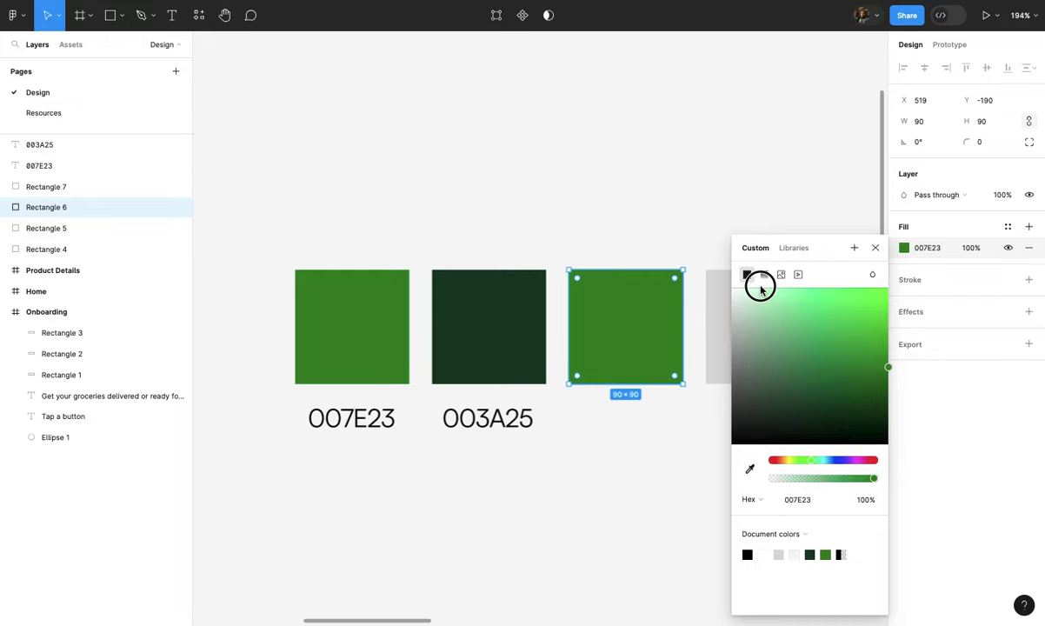
pyautogui.moveTo(759, 291); pyautogui.dragTo(741, 286)
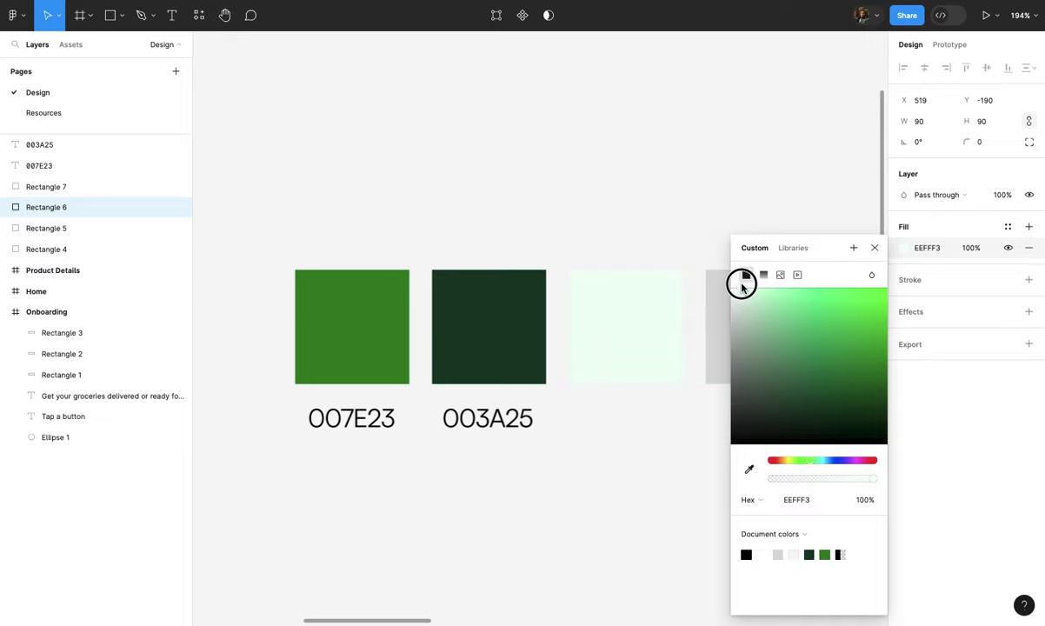
pyautogui.moveTo(741, 286); pyautogui.dragTo(735, 298)
# - Copy the 003A25 label under the pale third swatch and retype it F2F9F4
pyautogui.click(628, 226)
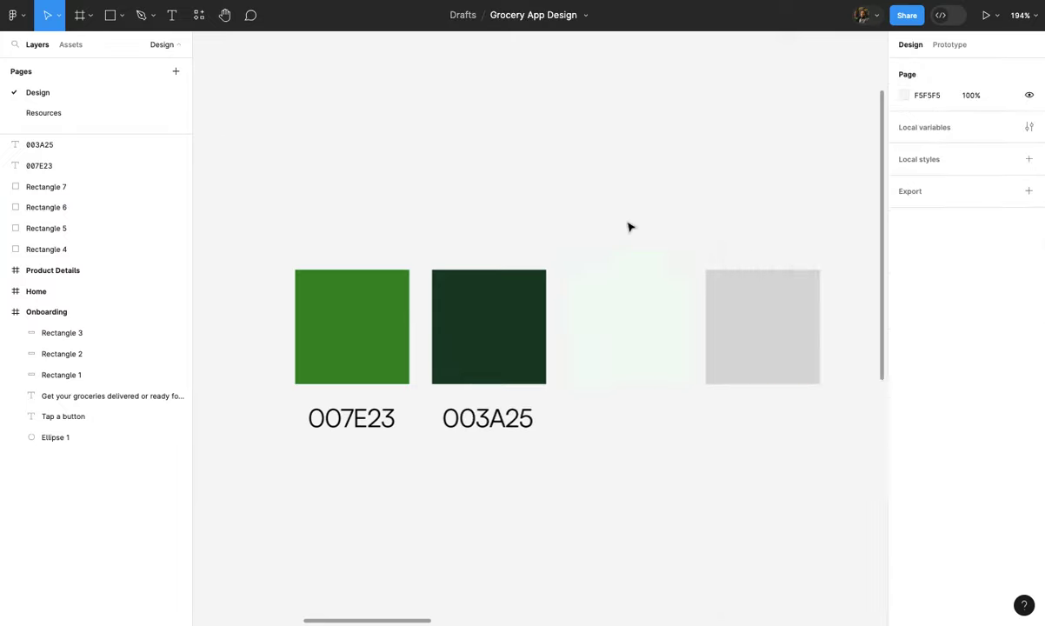
pyautogui.scroll(-5, 627, 226)
pyautogui.scroll(5, 631, 235)
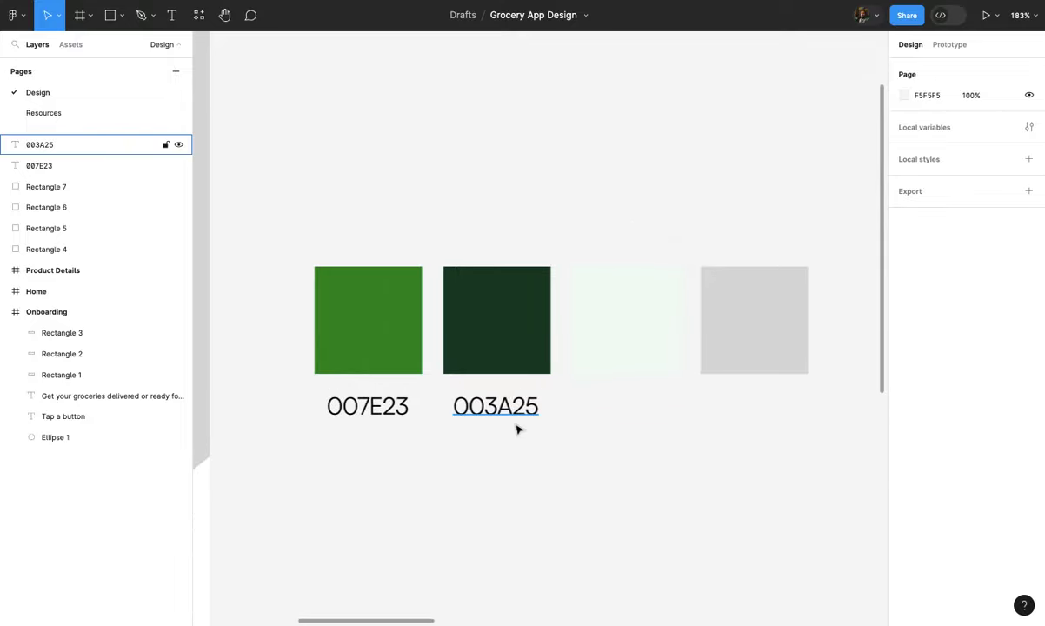
pyautogui.click(628, 339)
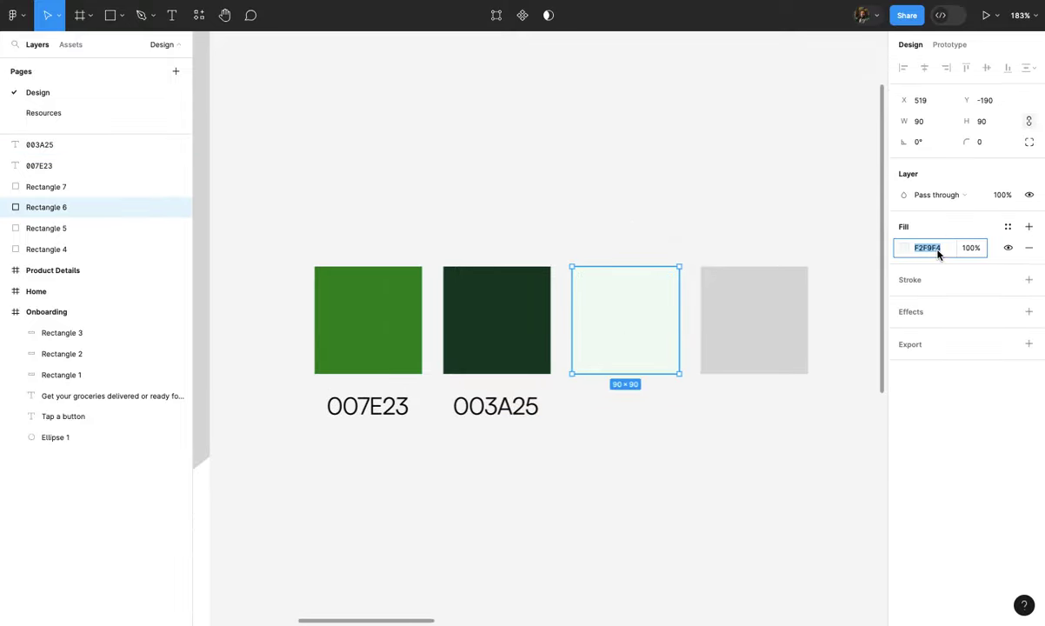
pyautogui.click(685, 449)
pyautogui.click(500, 404)
pyautogui.moveTo(500, 404)
pyautogui.mouseDown()
pyautogui.moveTo(637, 412)
pyautogui.moveTo(629, 409)
pyautogui.mouseUp()
pyautogui.doubleClick(625, 406)
pyautogui.write('F2F9F4')
pyautogui.click(651, 440)
# - Duplicate the F2F9F4 label under the grey fourth swatch
pyautogui.scroll(-2, 650, 440)
pyautogui.hscroll(3, 651, 441)
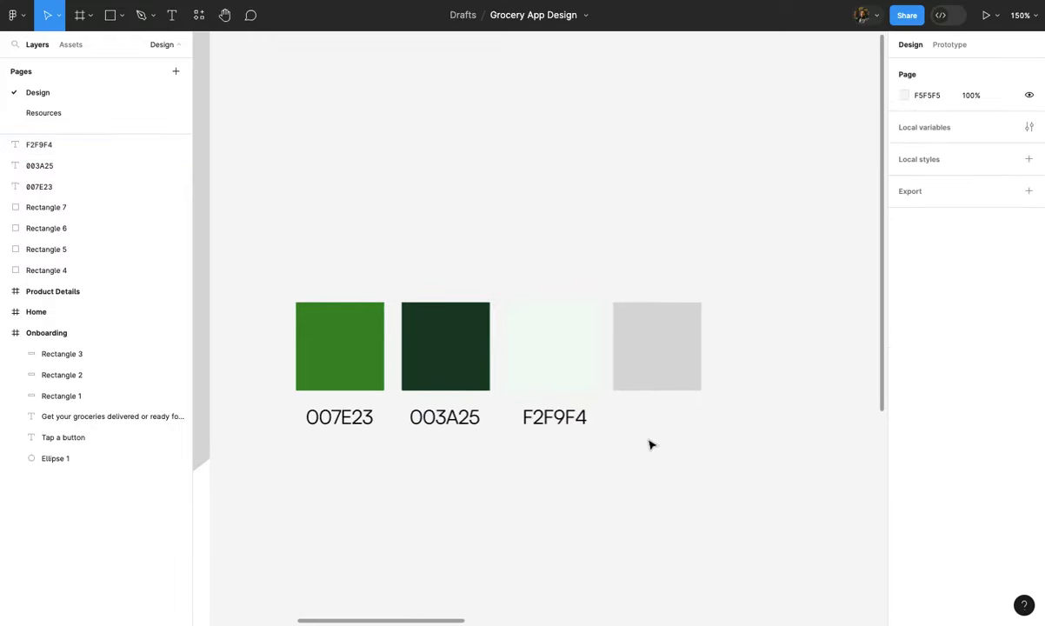
pyautogui.scroll(-2, 650, 445)
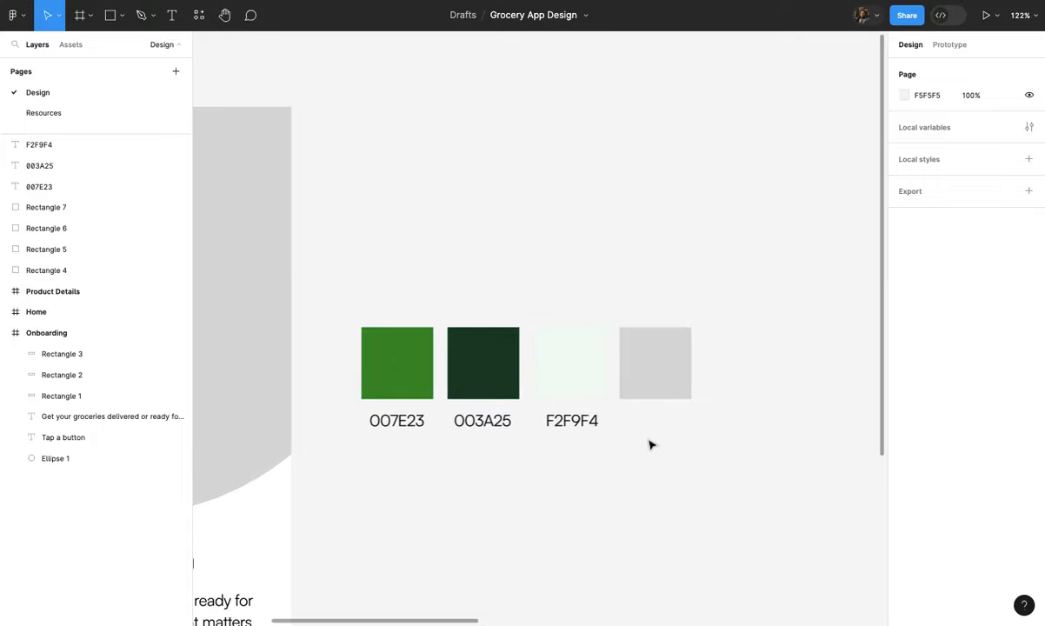
pyautogui.hscroll(-2, 651, 445)
pyautogui.click(679, 398)
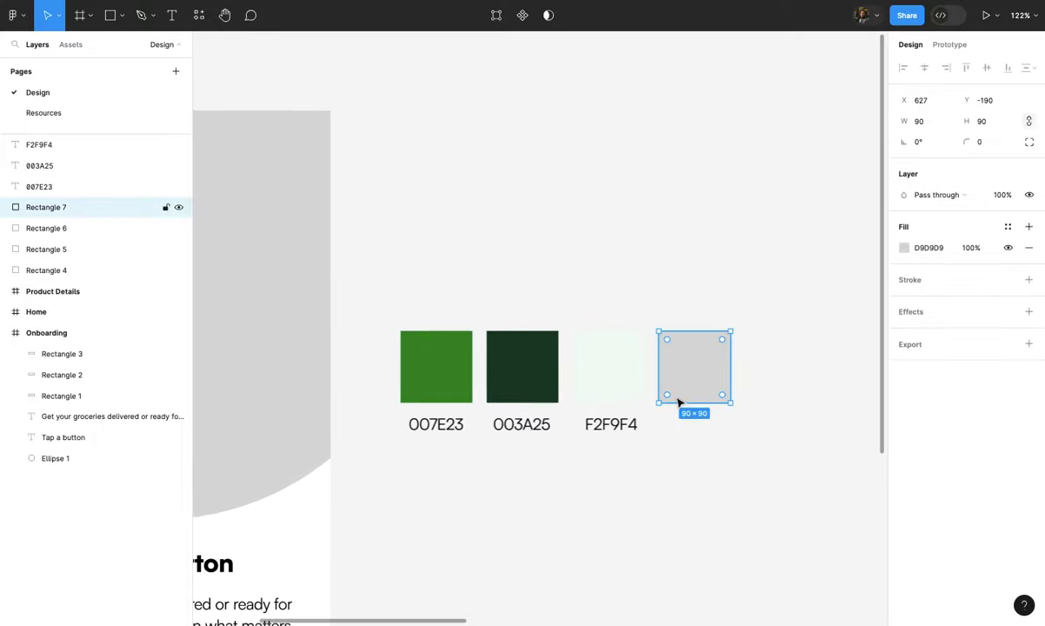
pyautogui.scroll(2, 681, 395)
pyautogui.click(591, 441)
pyautogui.moveTo(676, 442); pyautogui.dragTo(693, 438)
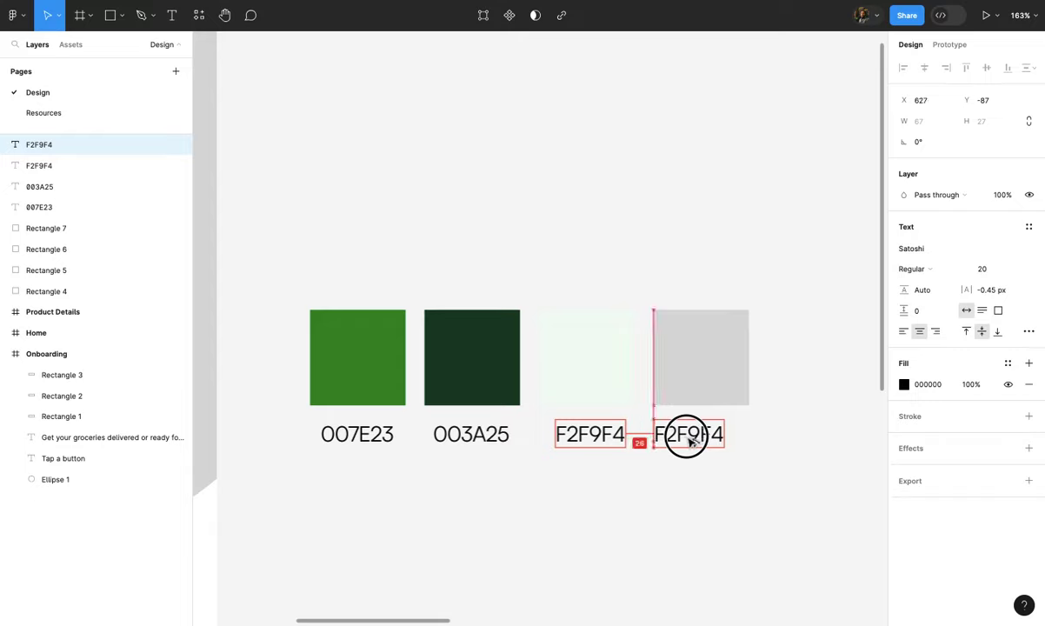
# - Make the fourth swatch near-black 090909 and relabel it 090909
pyautogui.click(698, 398)
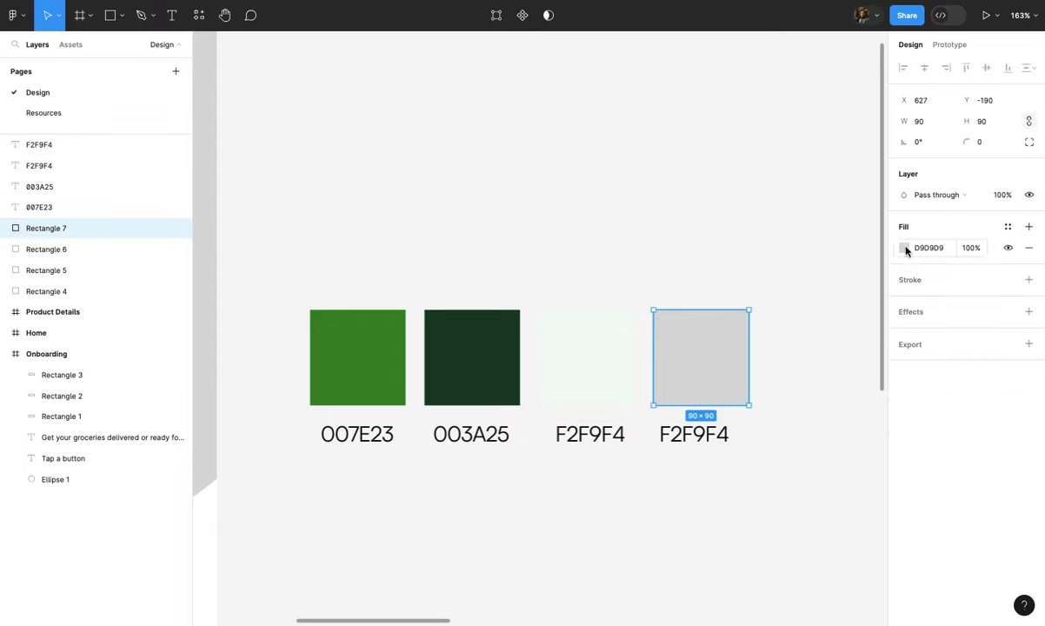
pyautogui.click(905, 250)
pyautogui.moveTo(735, 313)
pyautogui.mouseDown()
pyautogui.moveTo(724, 467)
pyautogui.moveTo(721, 445)
pyautogui.mouseUp()
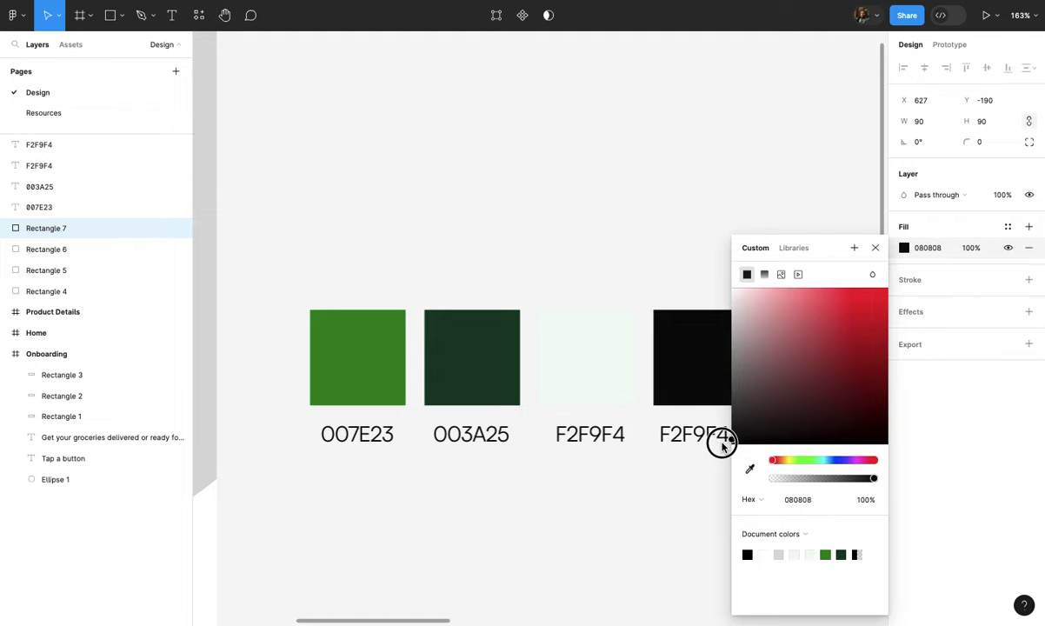
pyautogui.click(797, 499)
pyautogui.click(661, 540)
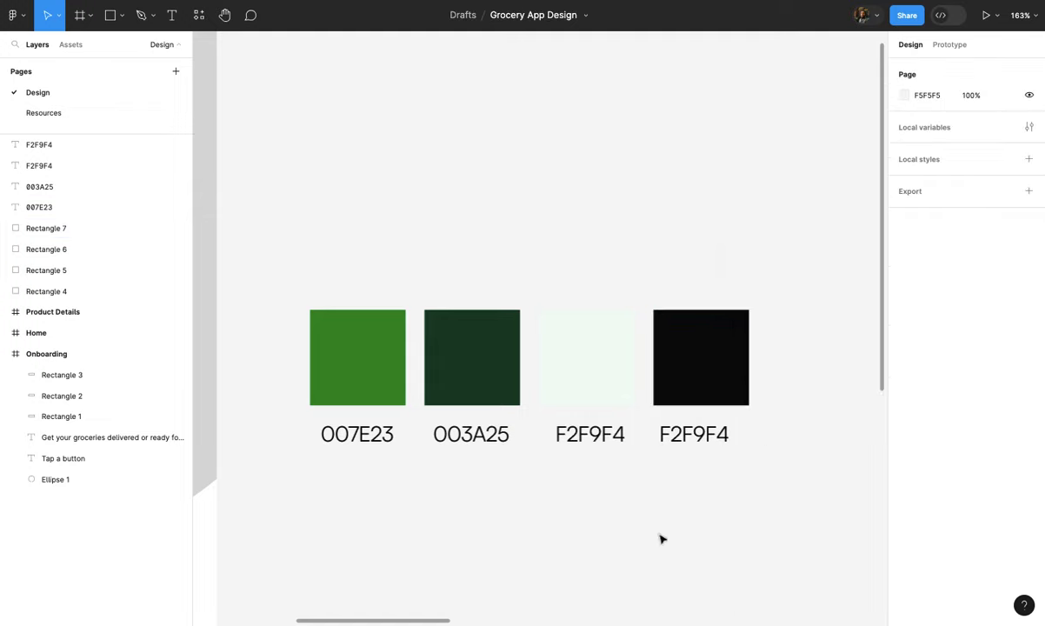
pyautogui.doubleClick(695, 434)
pyautogui.write('090909')
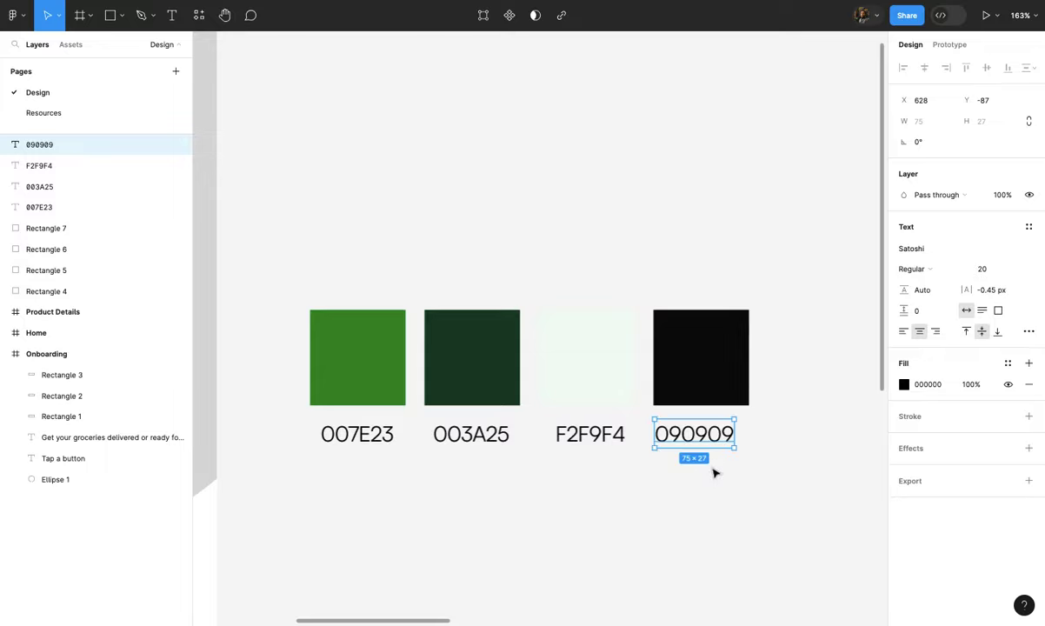
pyautogui.click(701, 459)
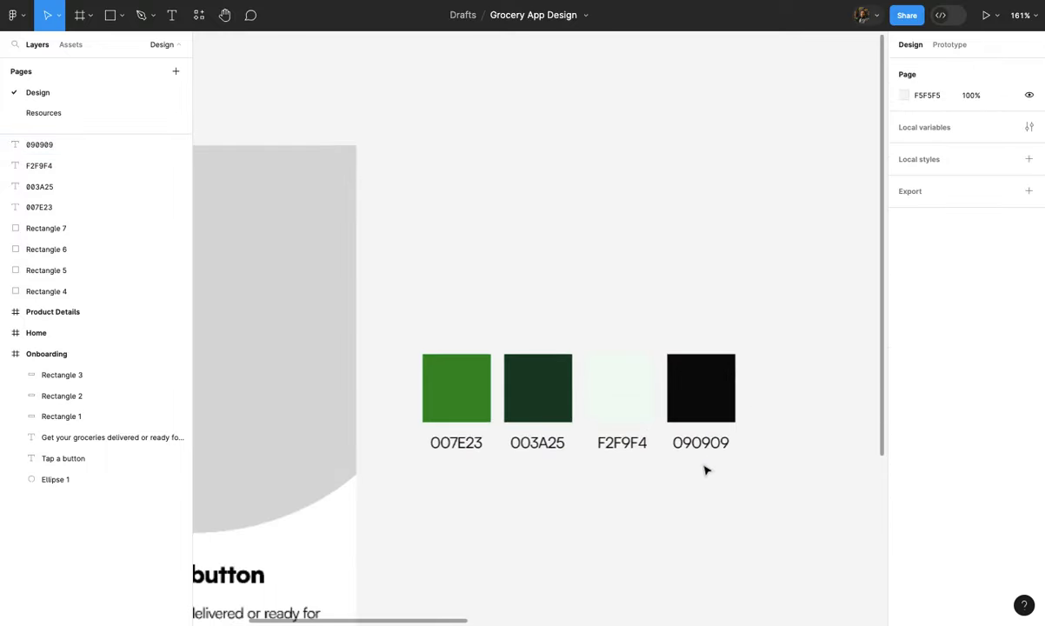
pyautogui.scroll(-2, 701, 459)
pyautogui.scroll(-1, 699, 429)
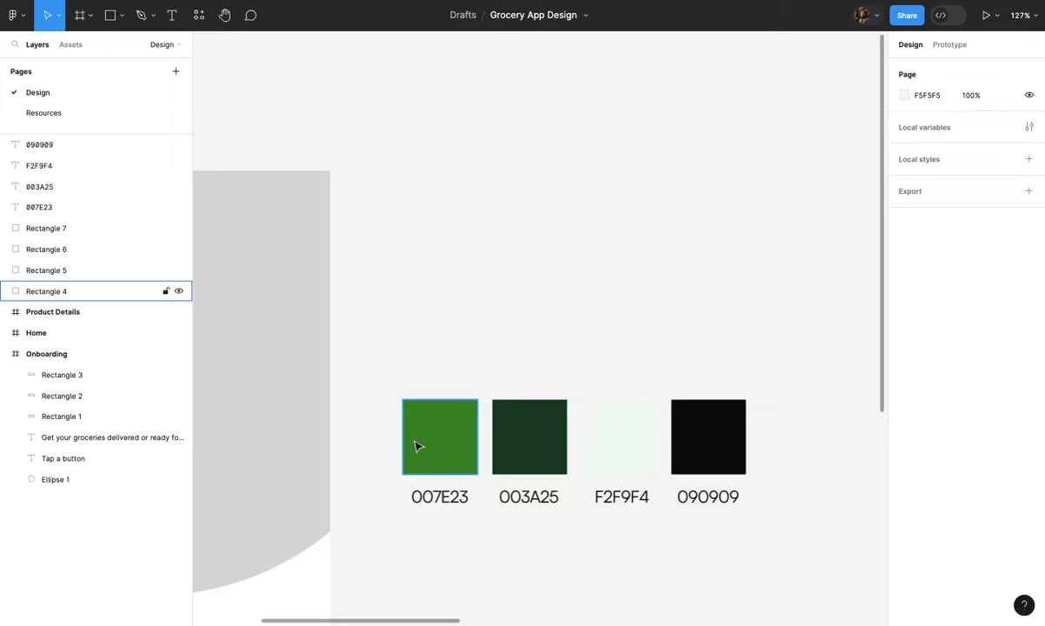
# - Save the green and dark green swatch fills as colour styles 001 and 002
pyautogui.click(440, 449)
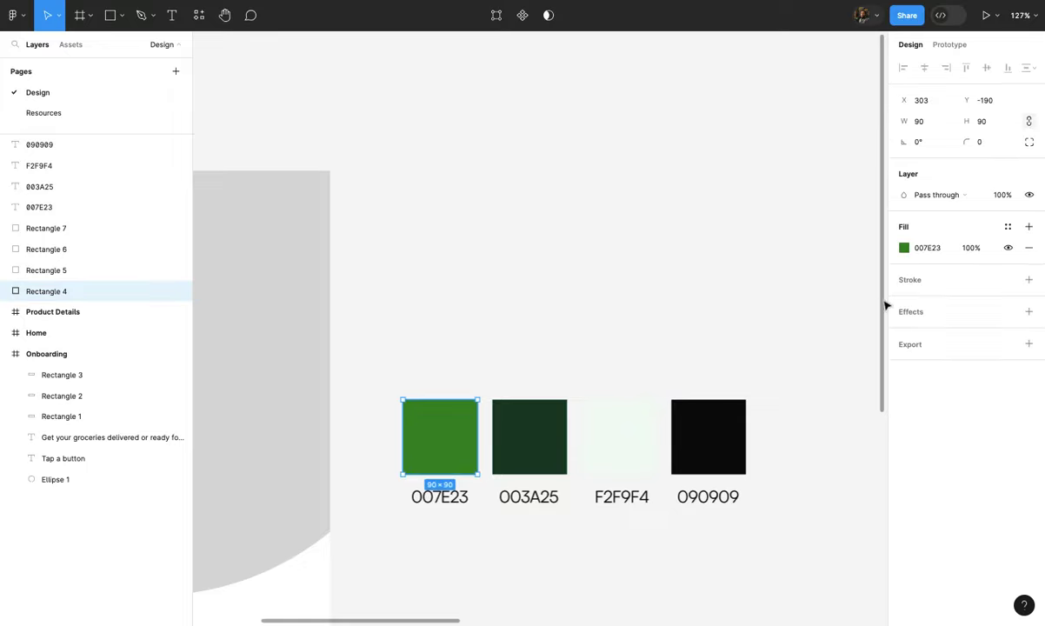
pyautogui.click(1008, 227)
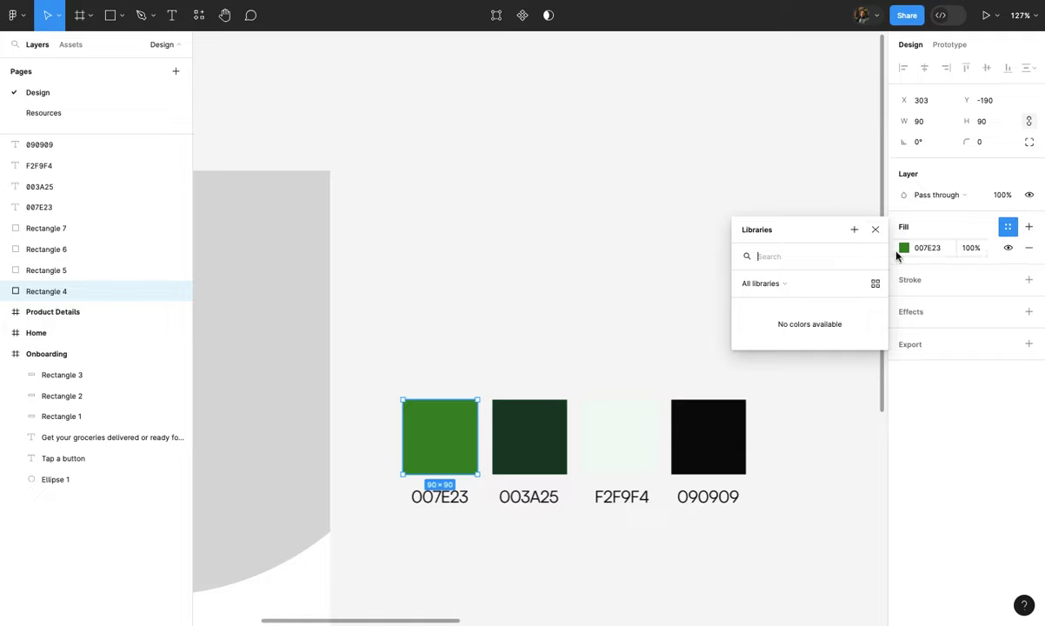
pyautogui.click(853, 229)
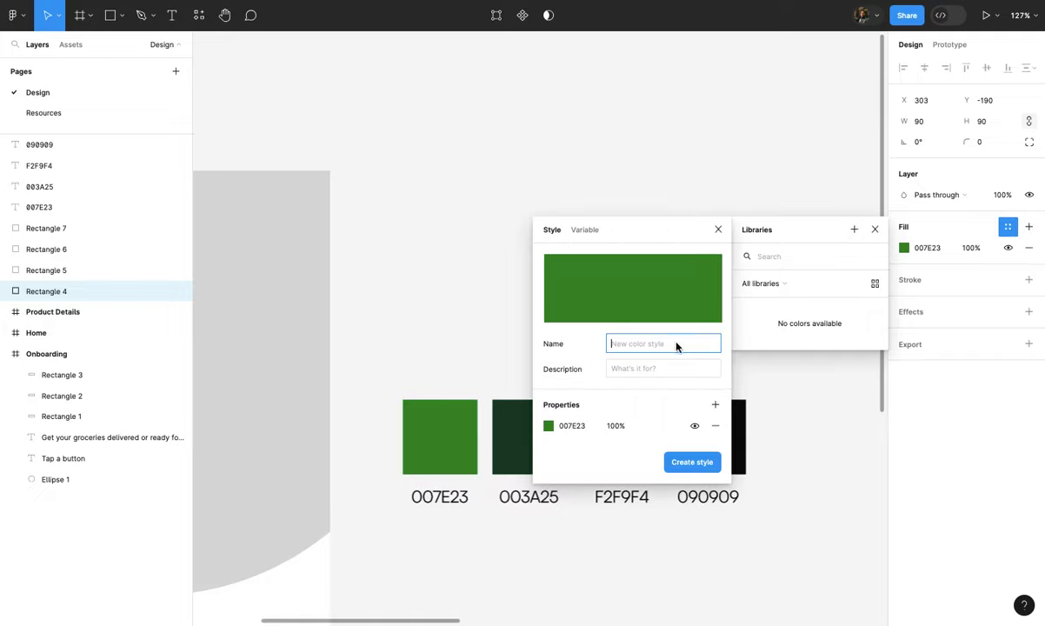
pyautogui.write('001')
pyautogui.press('Return')
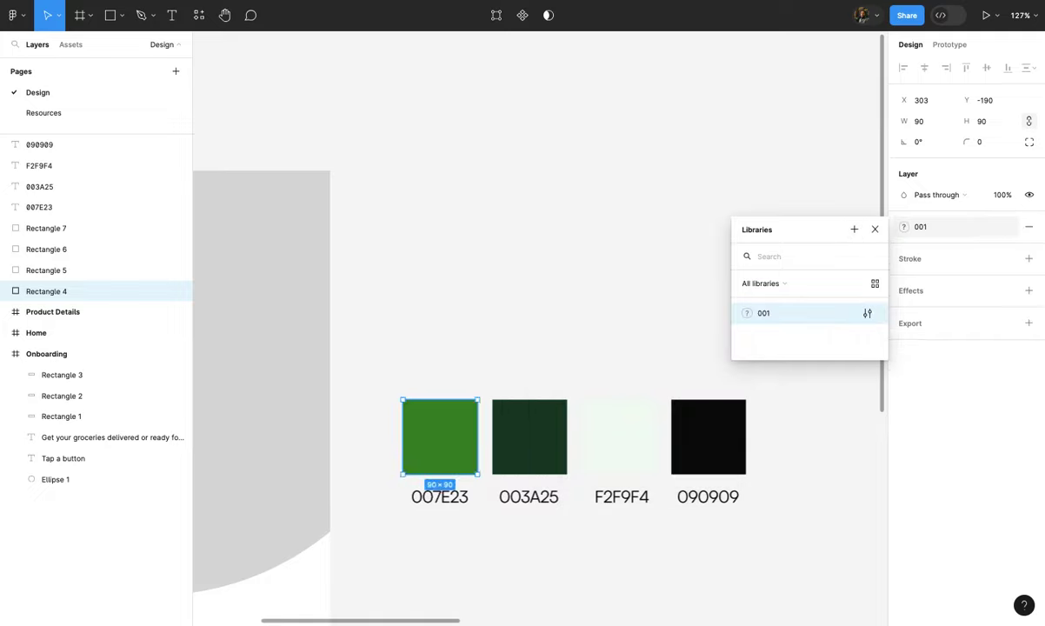
pyautogui.click(530, 322)
pyautogui.click(531, 433)
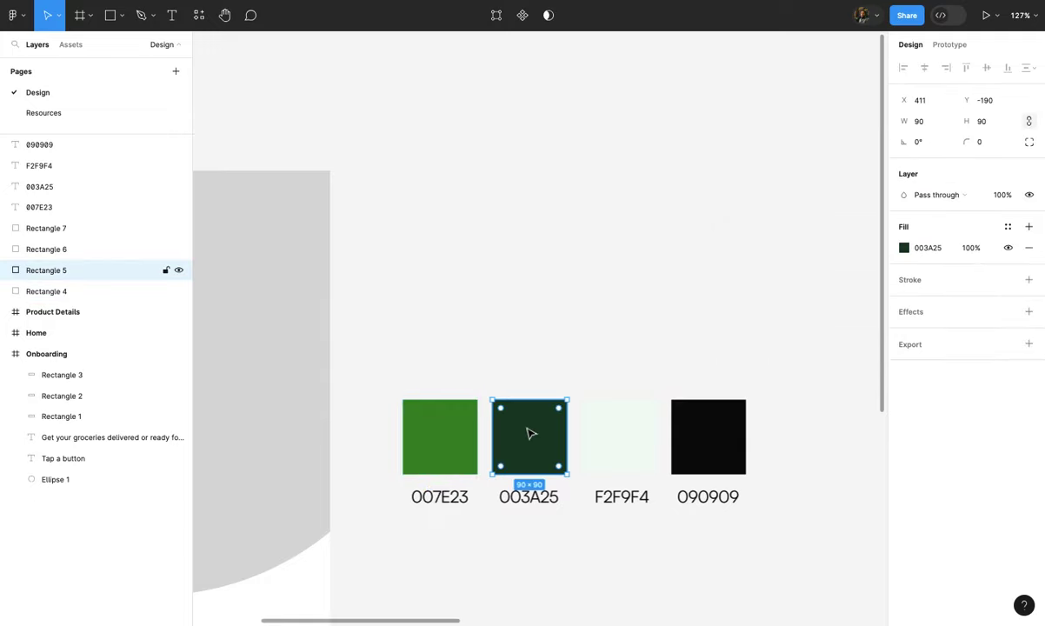
pyautogui.click(1007, 227)
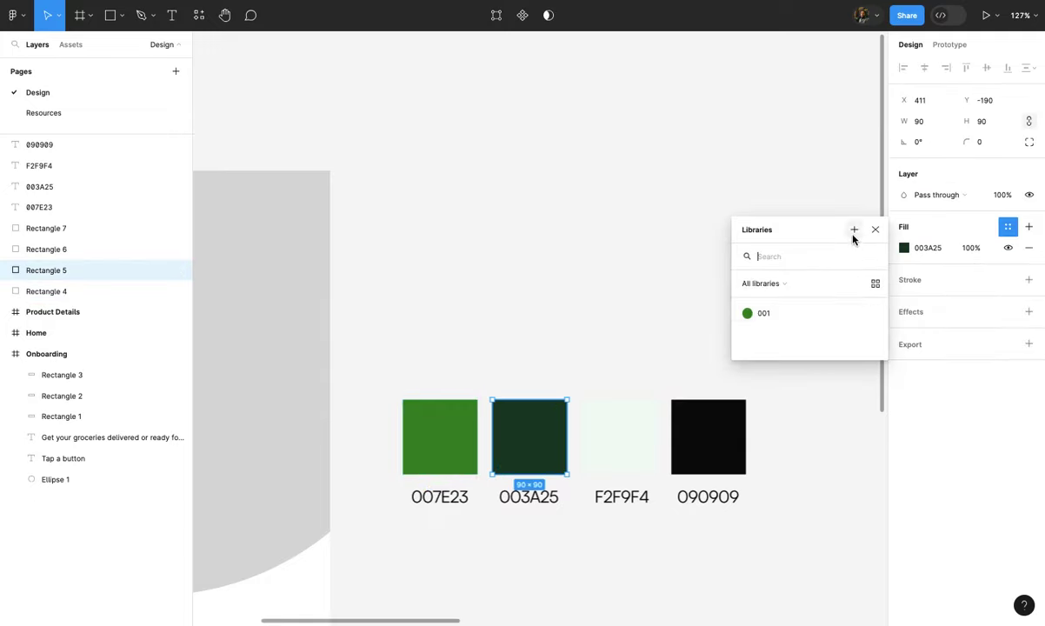
pyautogui.click(854, 229)
pyautogui.write('002')
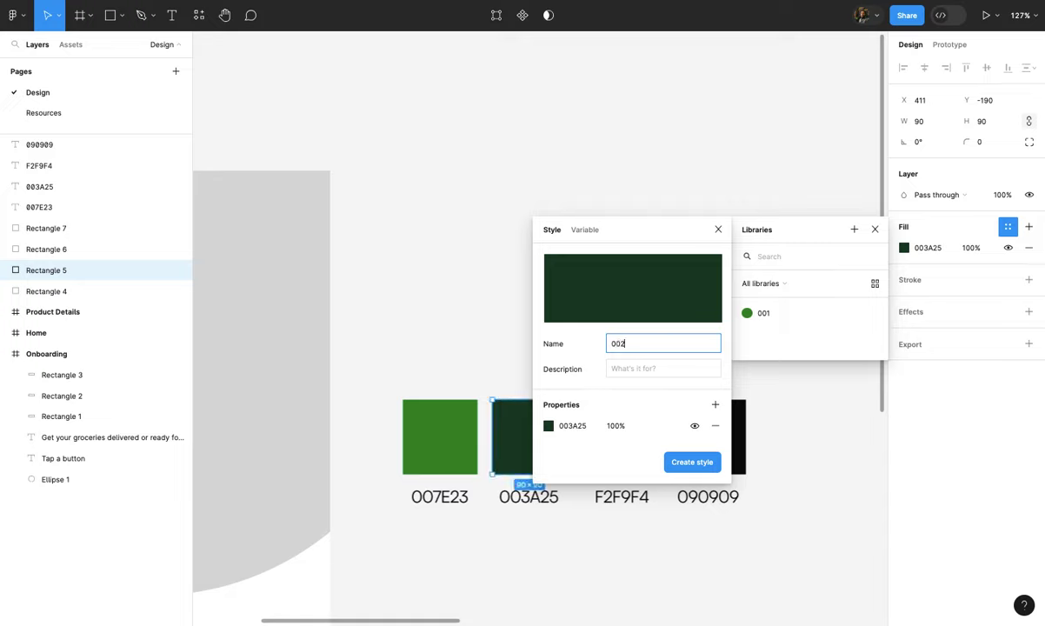
pyautogui.press('Return')
# - Save the pale and near-black swatch fills as colour styles bg and Text
pyautogui.click(602, 403)
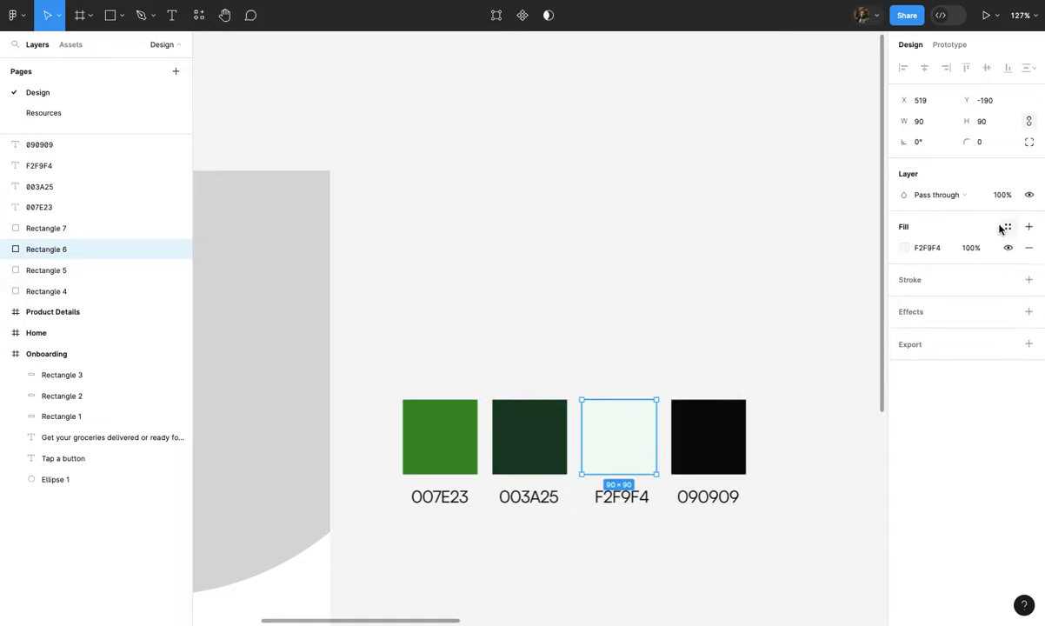
pyautogui.click(1006, 227)
pyautogui.click(854, 231)
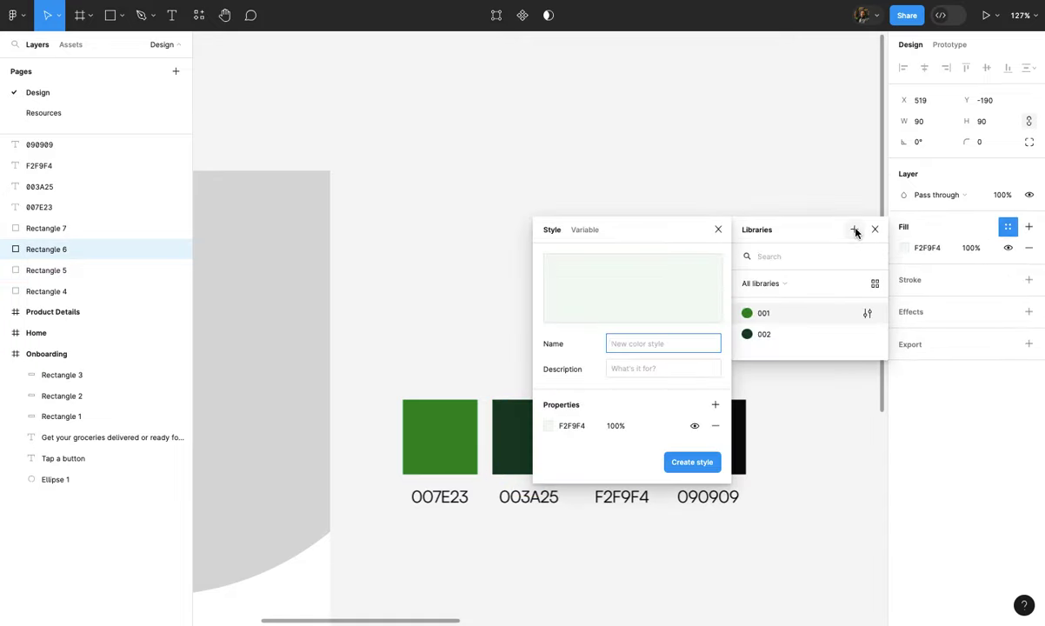
pyautogui.write('bg')
pyautogui.press('Return')
pyautogui.click(709, 439)
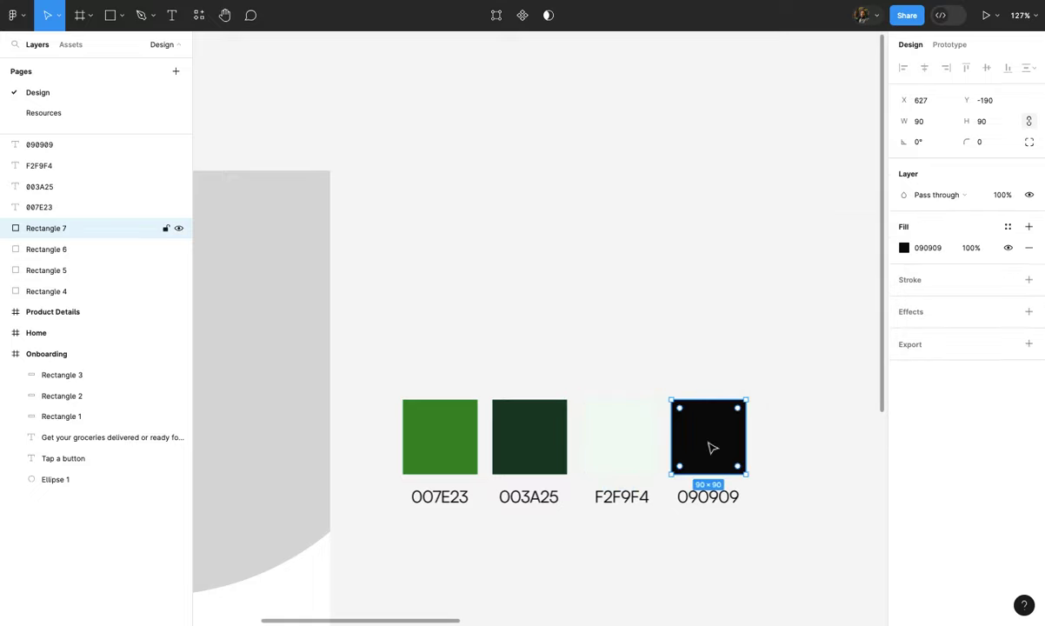
pyautogui.click(1006, 227)
pyautogui.click(854, 231)
pyautogui.write('Text')
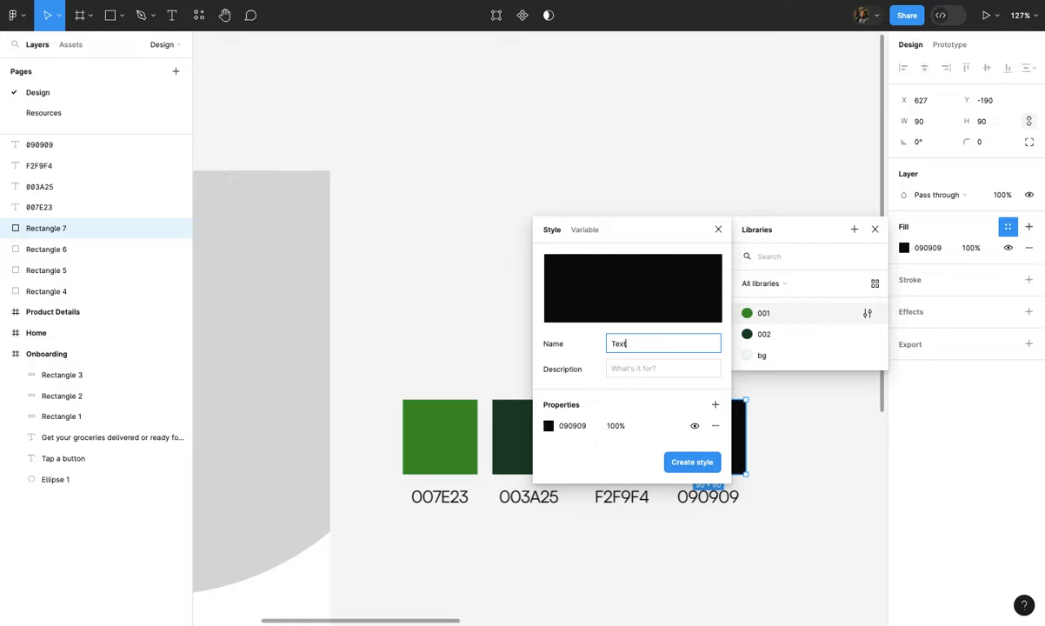
pyautogui.press('Return')
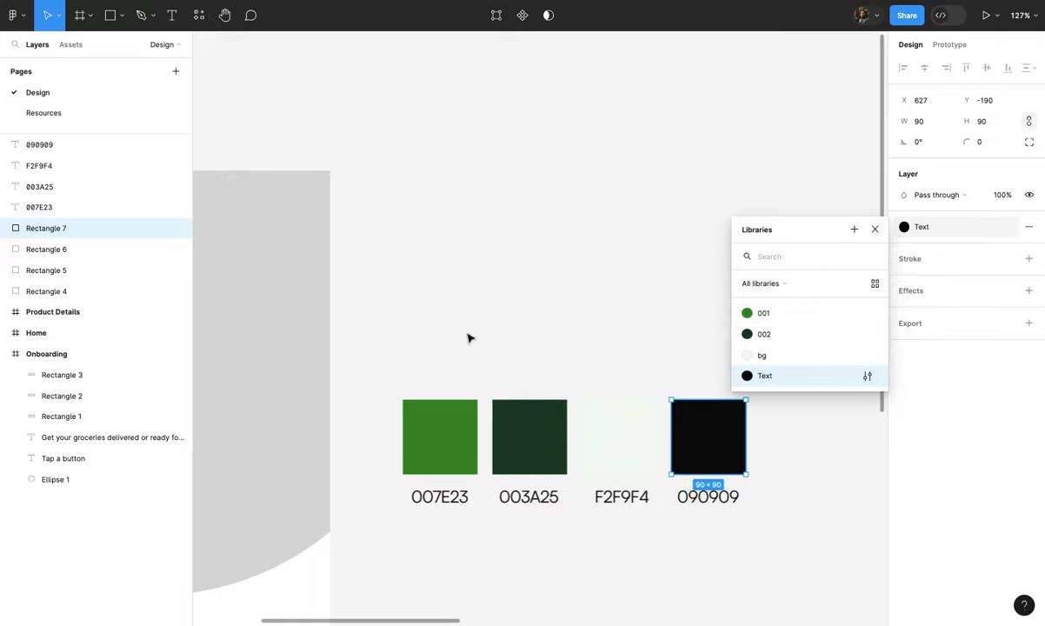
pyautogui.click(466, 333)
pyautogui.scroll(-3, 466, 334)
# - Move the four swatches and their labels above the Onboarding frame
pyautogui.scroll(-2, 445, 337)
pyautogui.moveTo(445, 337); pyautogui.dragTo(586, 435)
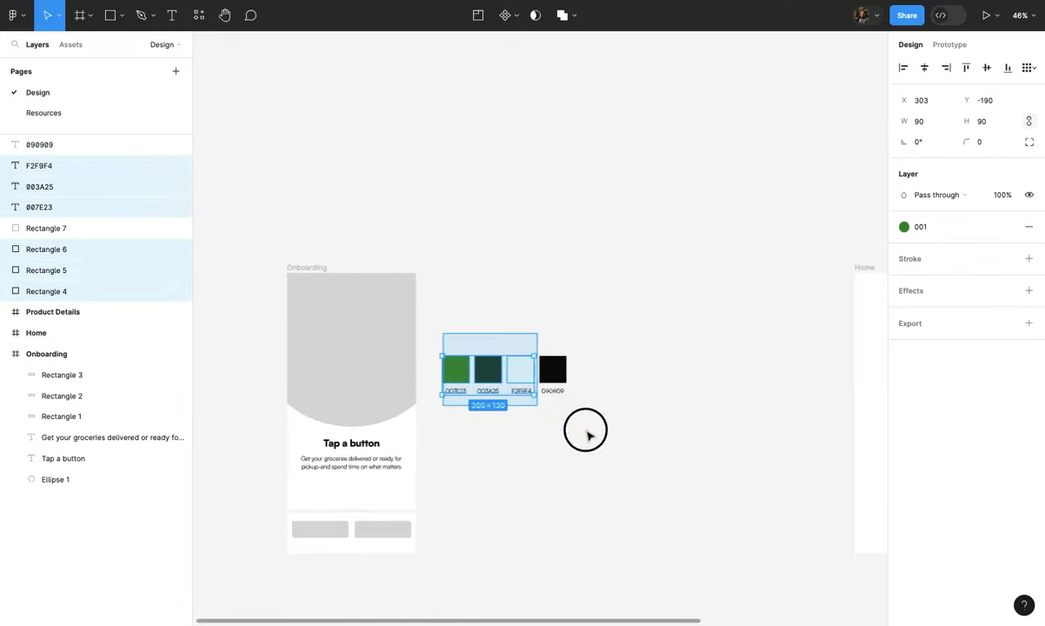
pyautogui.scroll(-1, 532, 385)
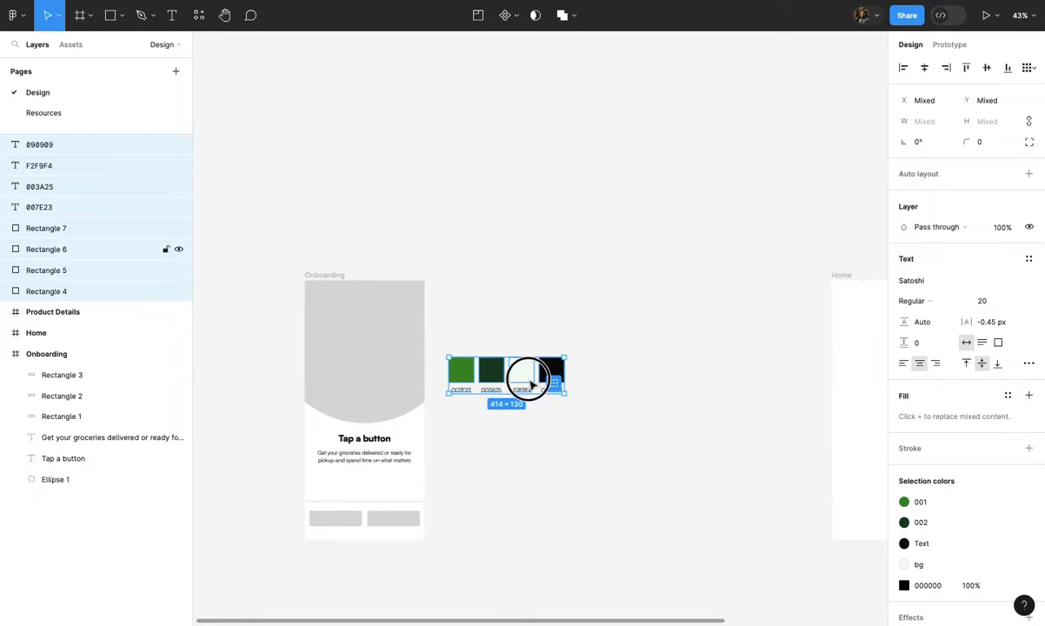
pyautogui.moveTo(527, 374); pyautogui.dragTo(434, 142)
pyautogui.click(541, 252)
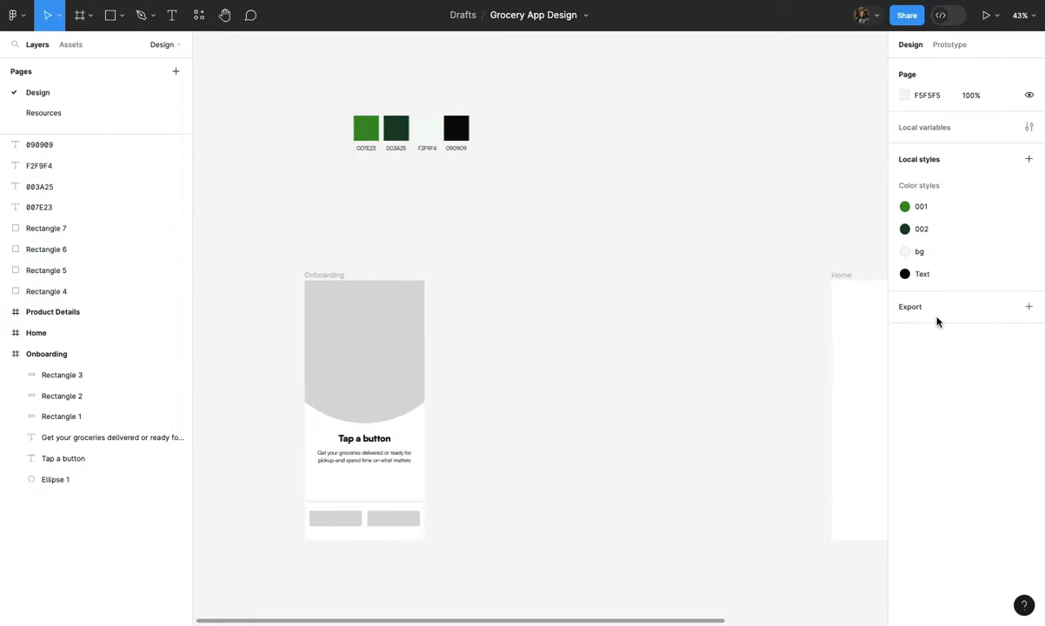
pyautogui.scroll(2, 675, 278)
pyautogui.hscroll(-3, 675, 278)
pyautogui.scroll(1, 674, 278)
pyautogui.moveTo(672, 273)
pyautogui.mouseDown()
pyautogui.moveTo(464, 171)
pyautogui.moveTo(463, 131)
pyautogui.mouseUp()
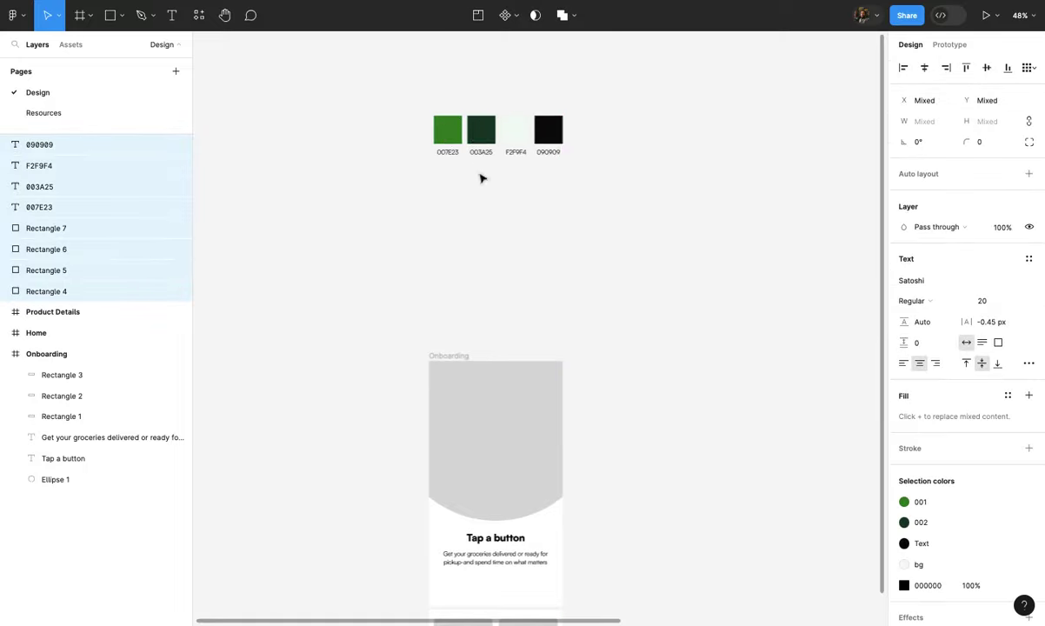
pyautogui.click(525, 271)
pyautogui.scroll(-3, 525, 272)
pyautogui.scroll(1, 525, 272)
pyautogui.scroll(1, 525, 271)
pyautogui.scroll(3, 430, 480)
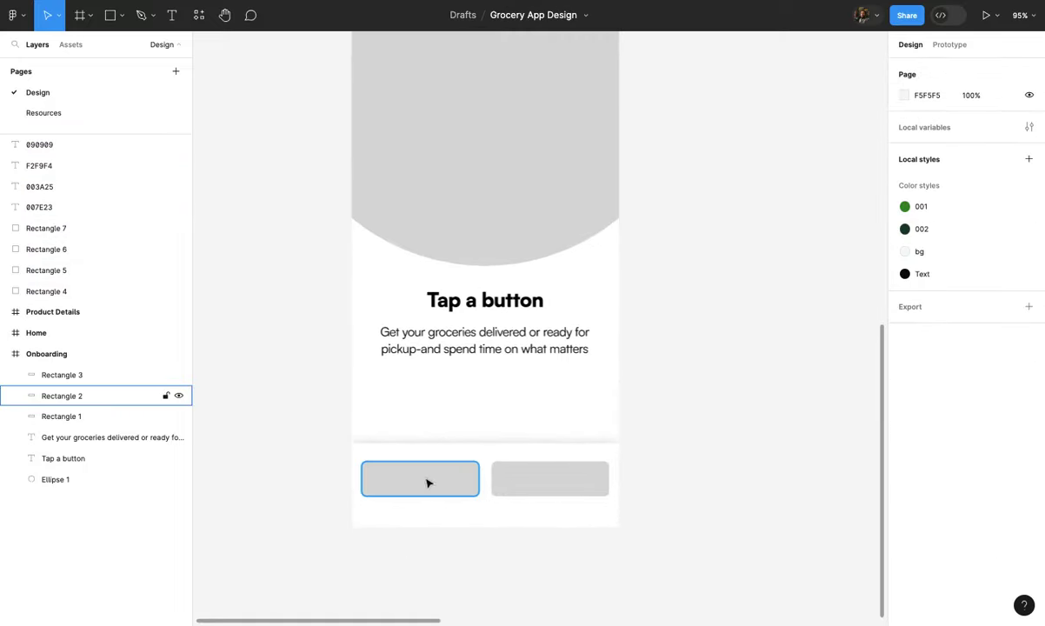
pyautogui.scroll(2, 439, 480)
# - Fill the right bottom-bar button with style 001 and the left with bg
pyautogui.click(558, 488)
pyautogui.scroll(1, 559, 488)
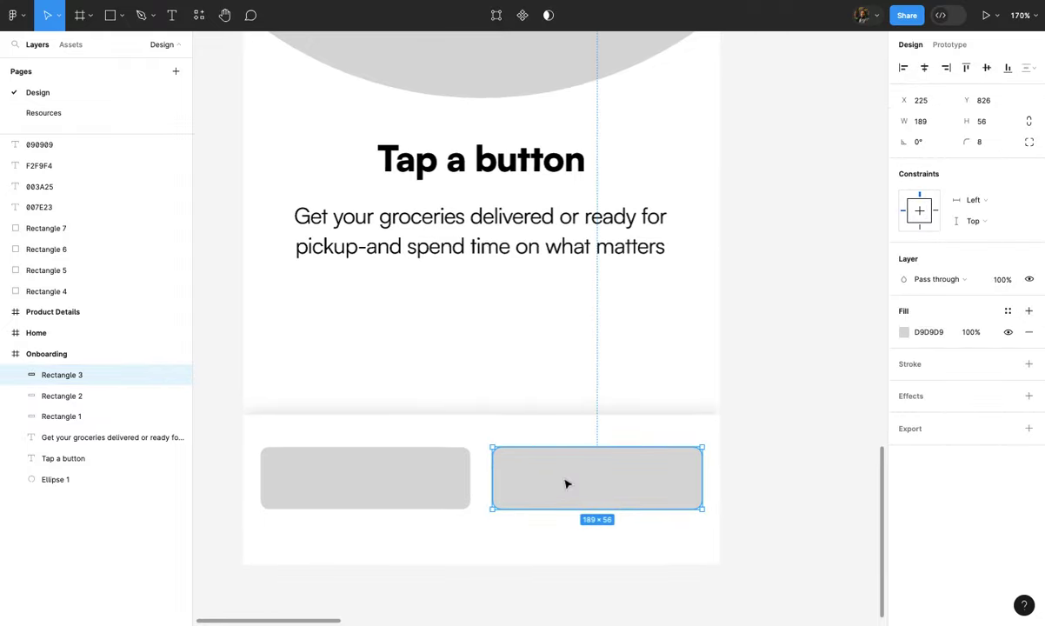
pyautogui.click(1008, 310)
pyautogui.click(773, 401)
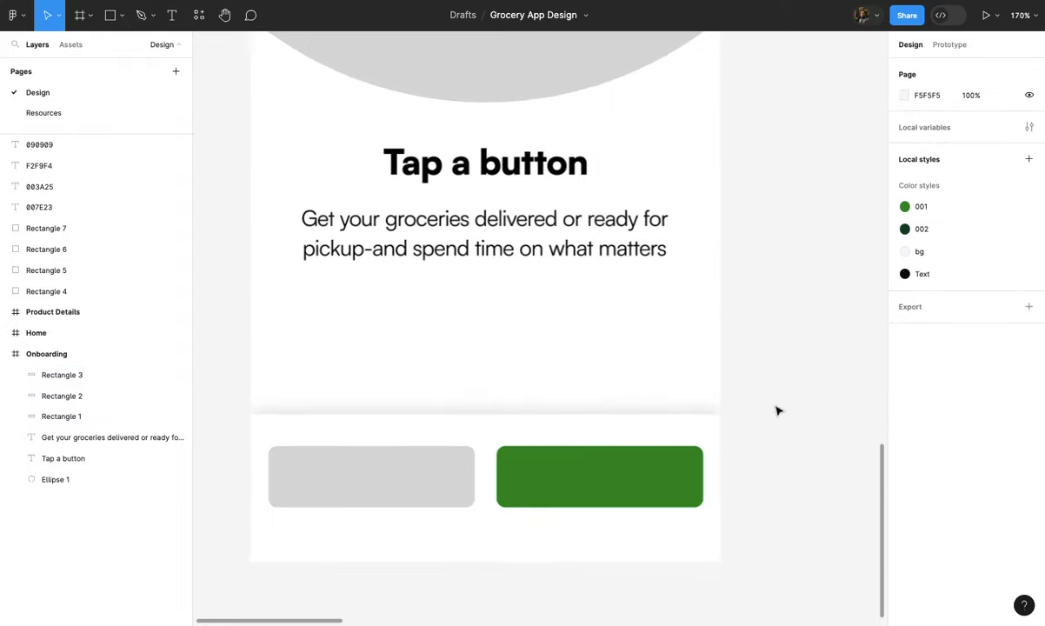
pyautogui.scroll(-1, 776, 408)
pyautogui.click(489, 492)
pyautogui.scroll(1, 609, 470)
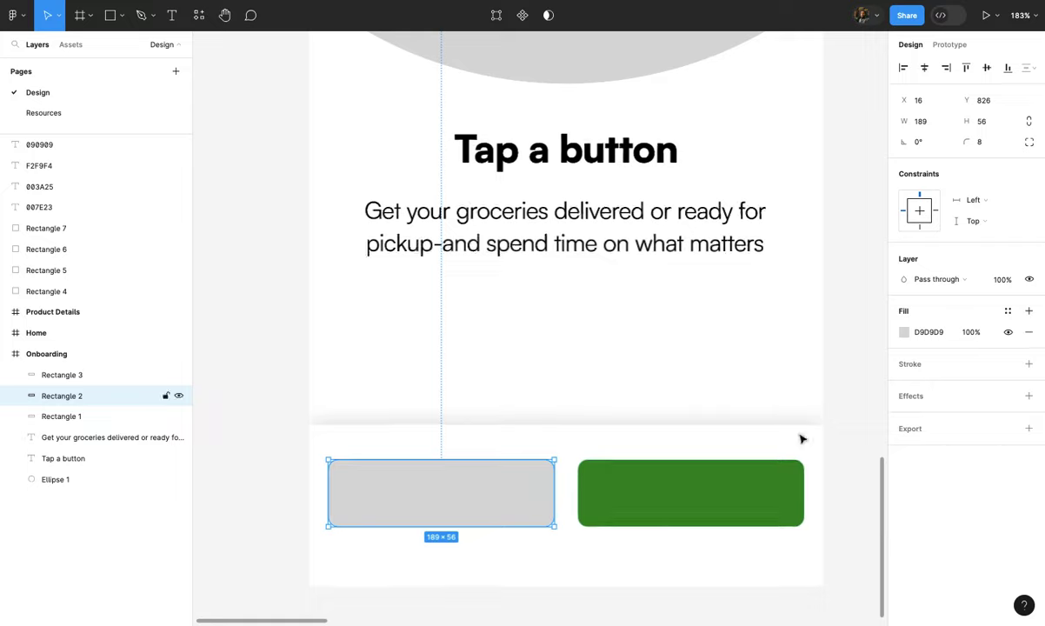
pyautogui.click(1008, 310)
pyautogui.click(788, 439)
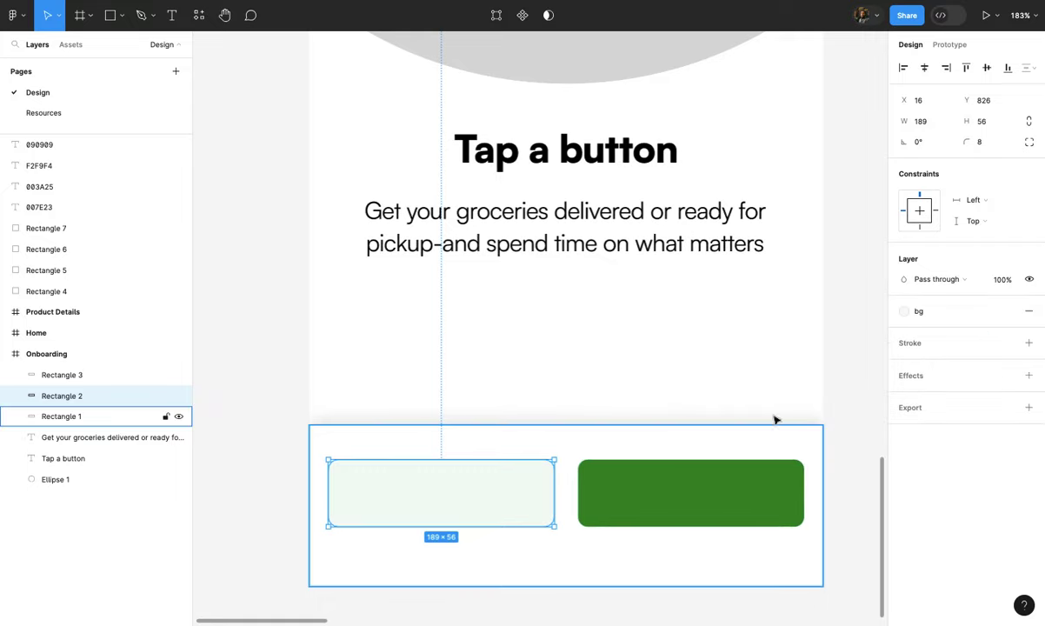
pyautogui.click(765, 401)
pyautogui.scroll(-3, 762, 400)
pyautogui.scroll(2, 615, 465)
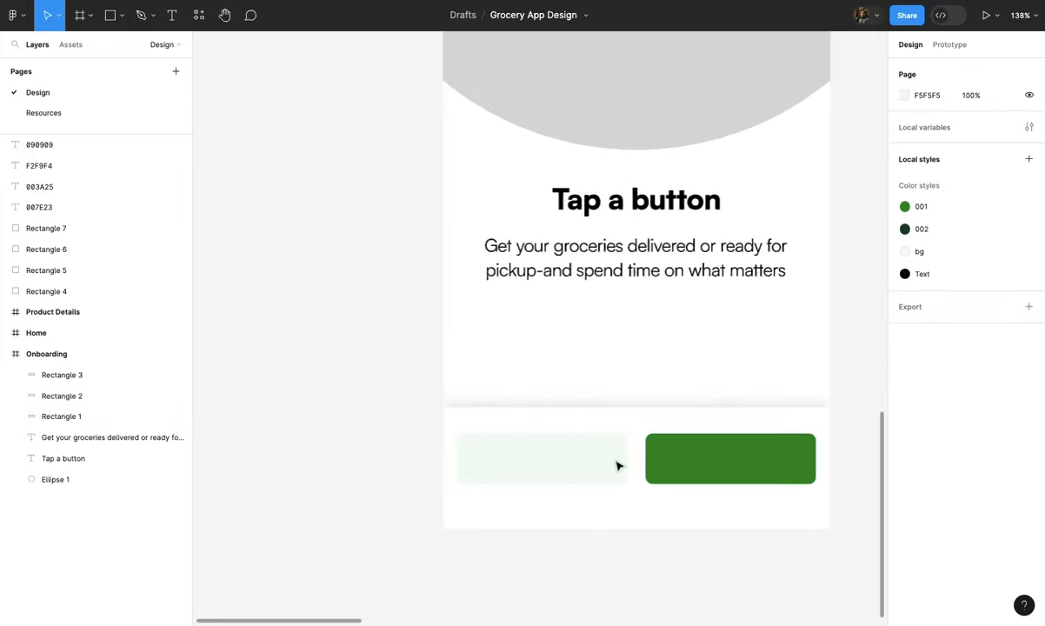
pyautogui.click(615, 465)
pyautogui.scroll(2, 613, 464)
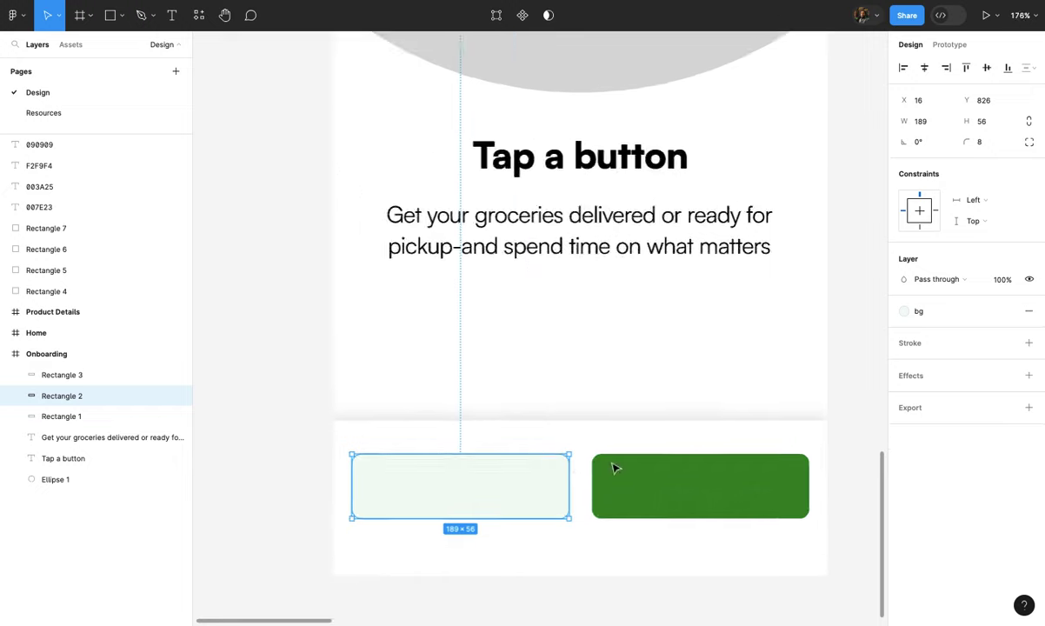
# - Edit the bg colour style from the left button, shifting it to soft grey-green EDF2EE
pyautogui.click(925, 319)
pyautogui.click(868, 440)
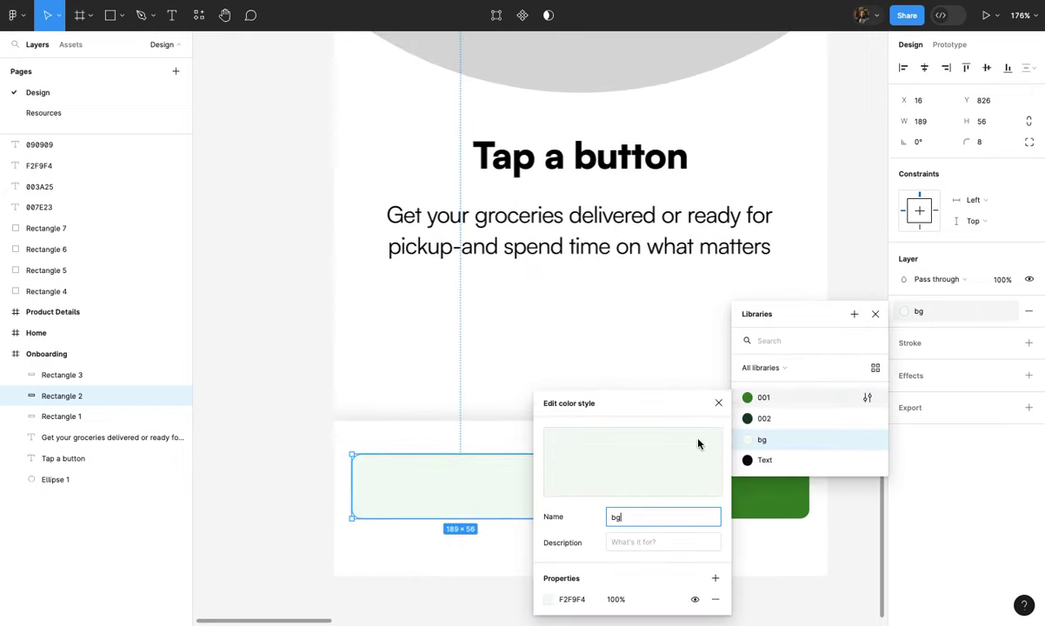
pyautogui.click(548, 599)
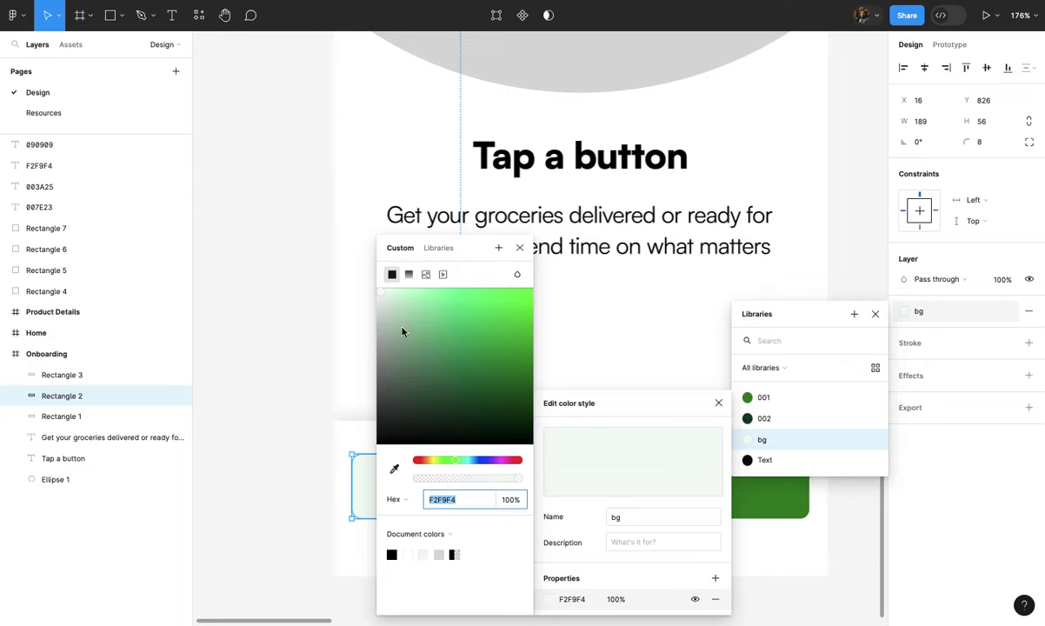
pyautogui.moveTo(380, 300); pyautogui.dragTo(367, 299)
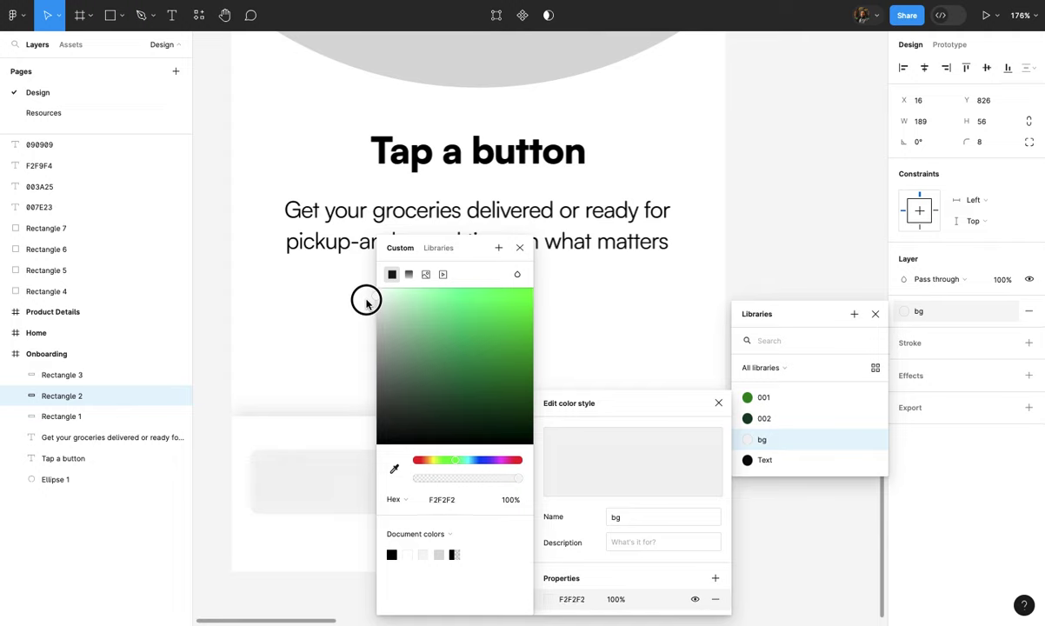
pyautogui.moveTo(366, 302); pyautogui.dragTo(366, 302)
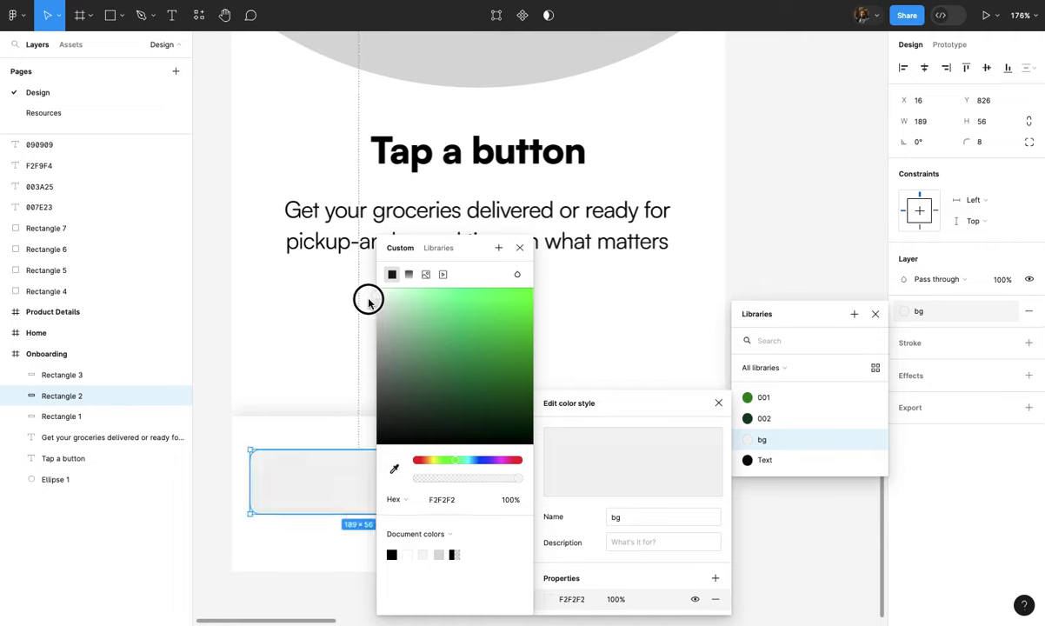
pyautogui.moveTo(368, 301); pyautogui.dragTo(379, 301)
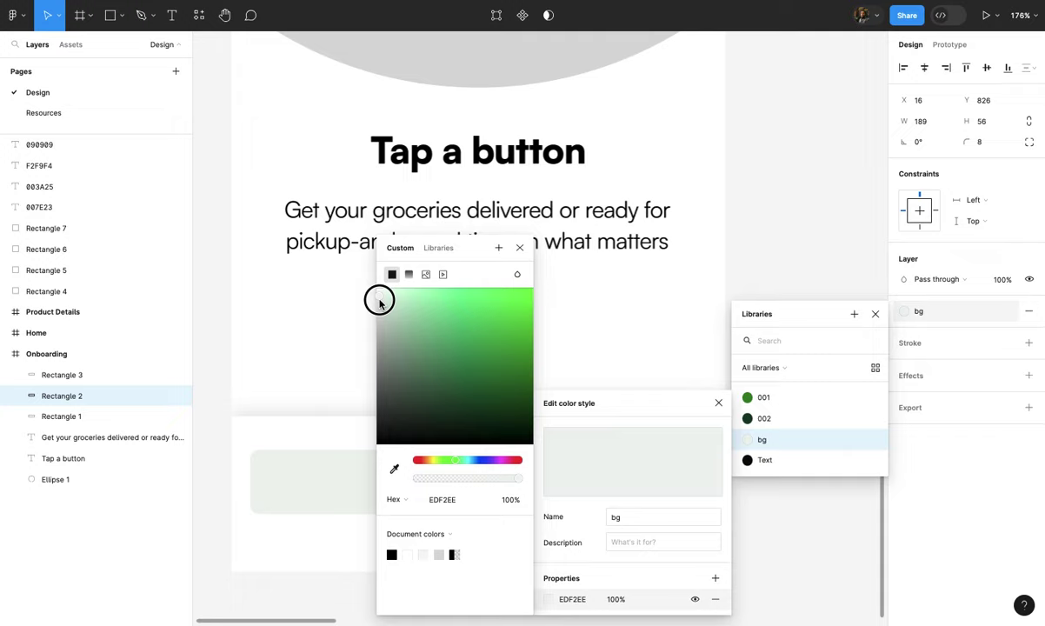
pyautogui.click(370, 307)
pyautogui.scroll(-5, 340, 323)
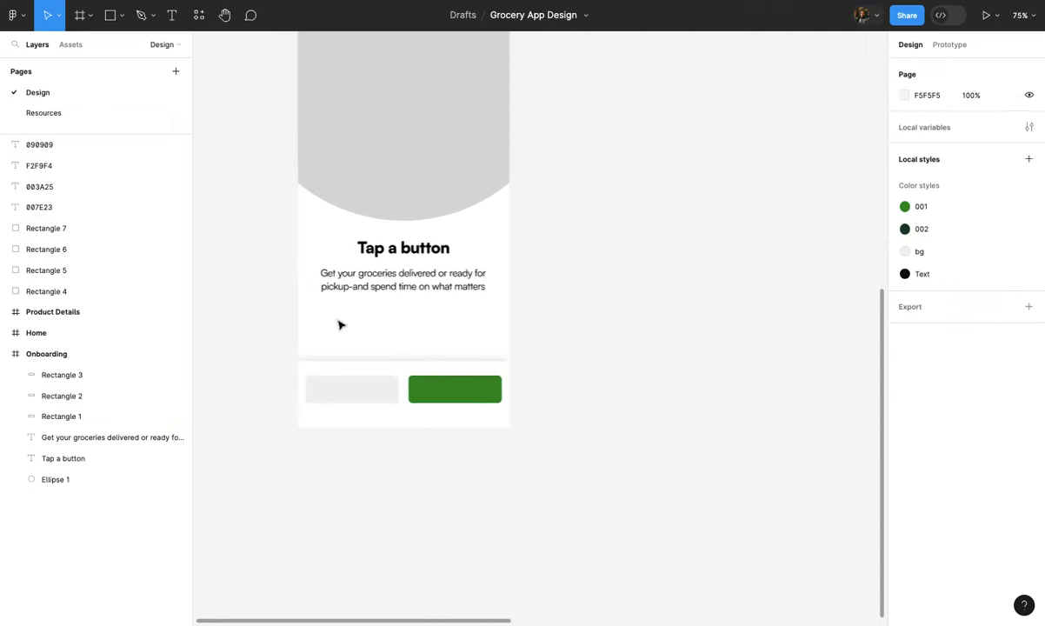
pyautogui.click(315, 398)
pyautogui.scroll(3, 316, 403)
pyautogui.scroll(2, 352, 442)
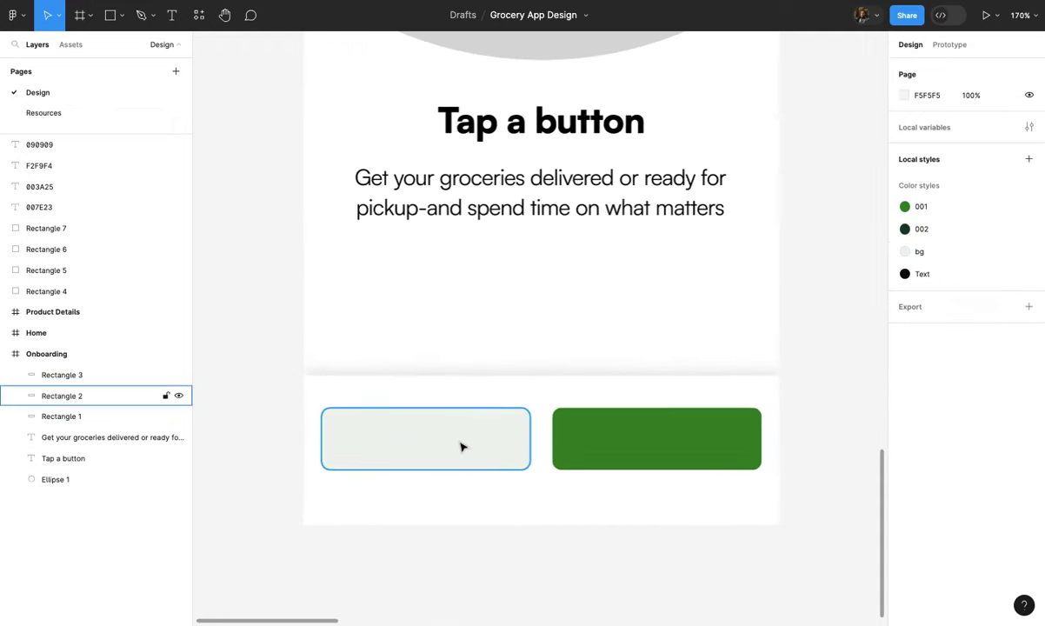
# - Add a bold "Sign up" label centred on the green button
pyautogui.hscroll(3, 462, 446)
pyautogui.click(494, 460)
pyautogui.scroll(2, 504, 448)
pyautogui.press('t')
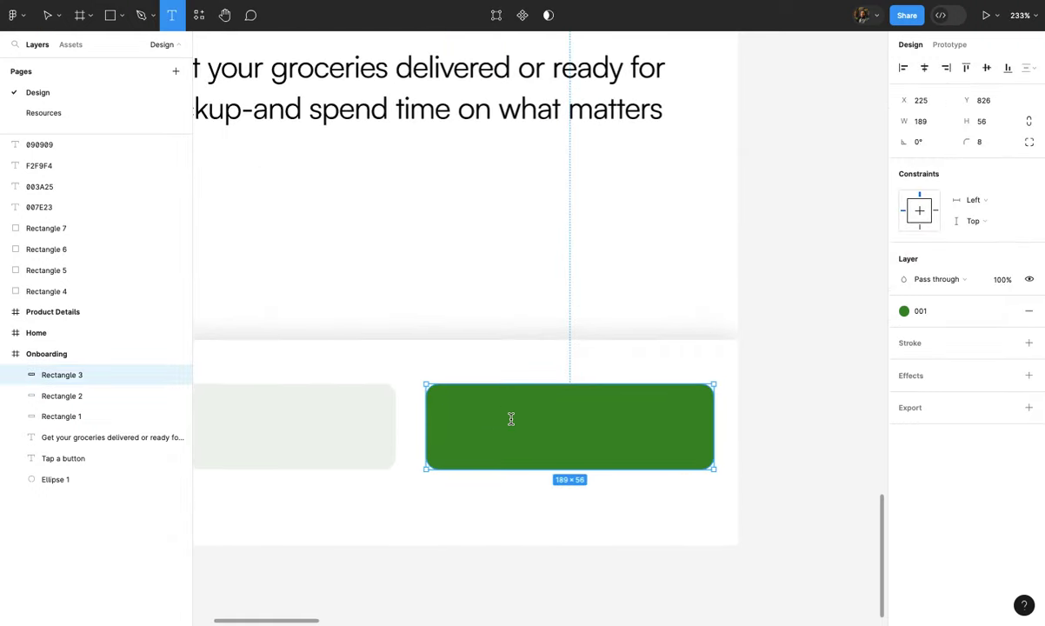
pyautogui.click(511, 419)
pyautogui.write('Sign up')
pyautogui.press('Escape')
pyautogui.moveTo(513, 420); pyautogui.dragTo(571, 427)
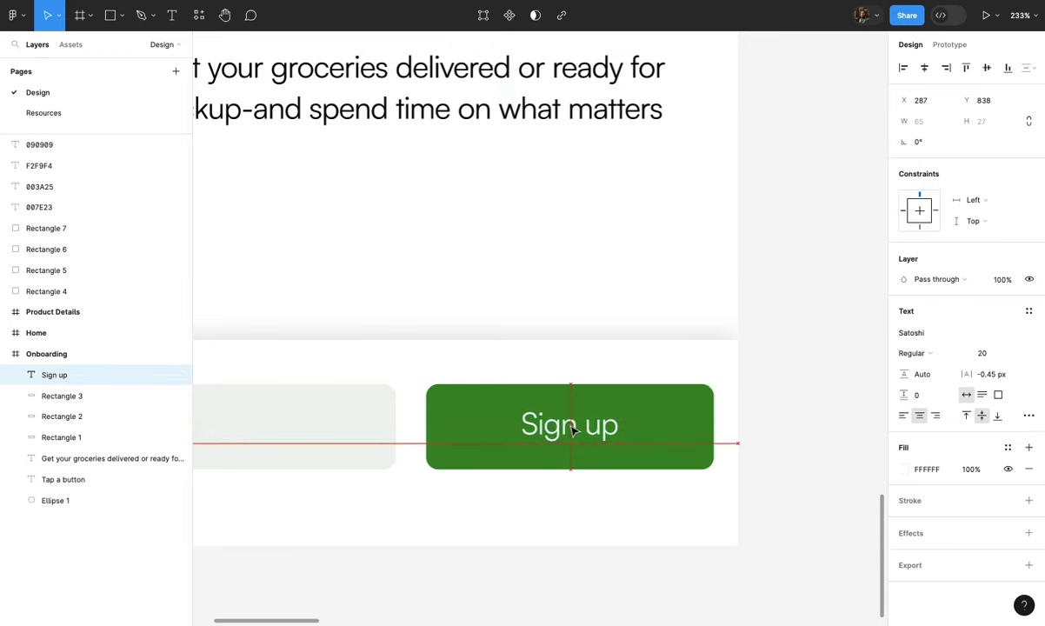
pyautogui.keyDown('shift'); pyautogui.click(664, 427); pyautogui.keyUp('shift')
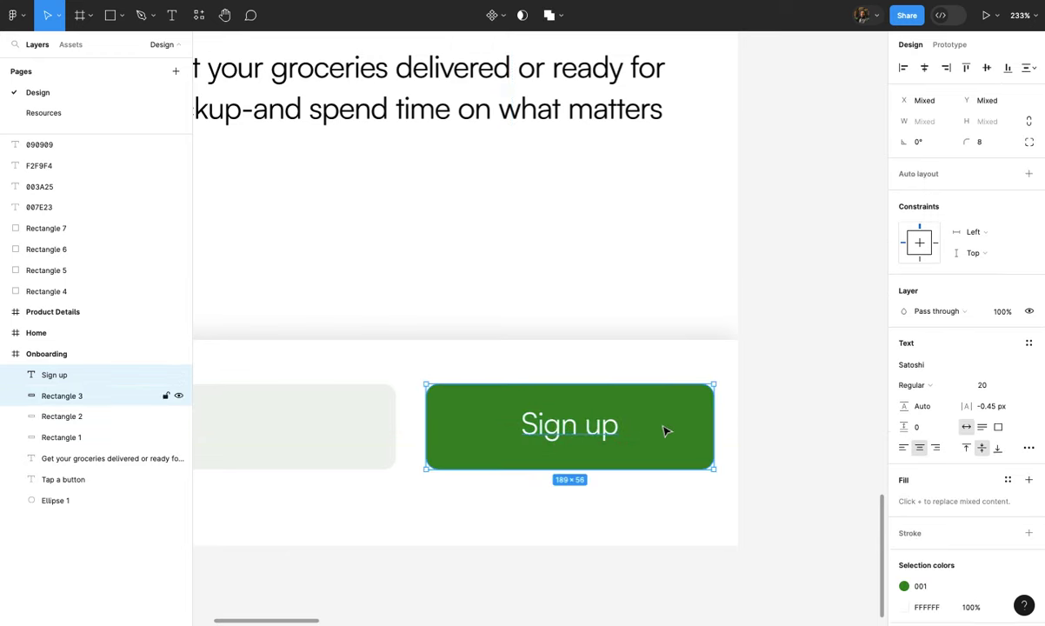
pyautogui.click(985, 68)
pyautogui.click(580, 445)
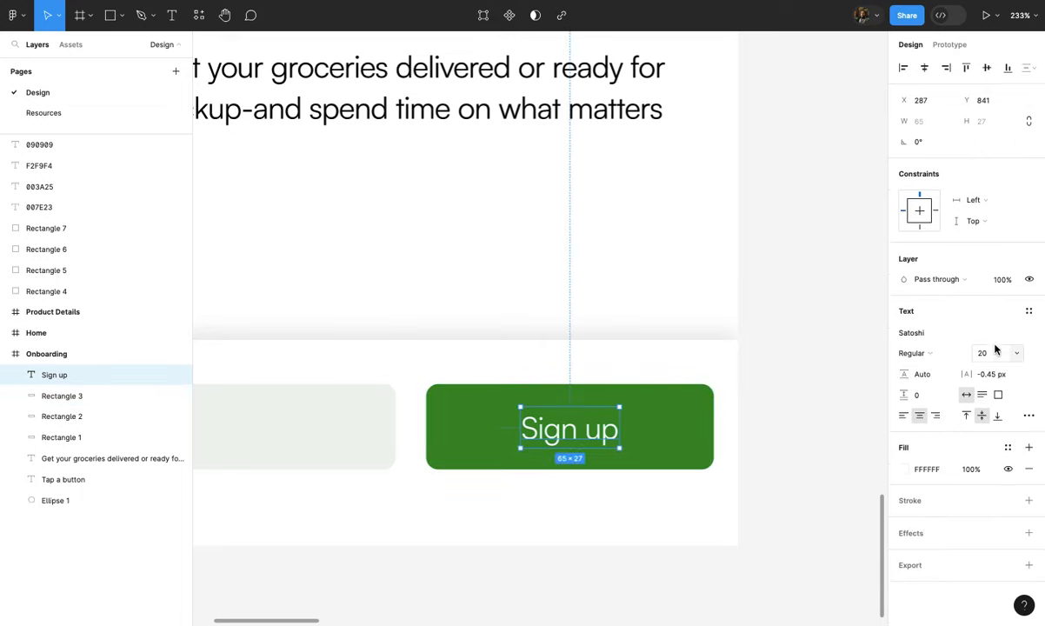
pyautogui.click(912, 353)
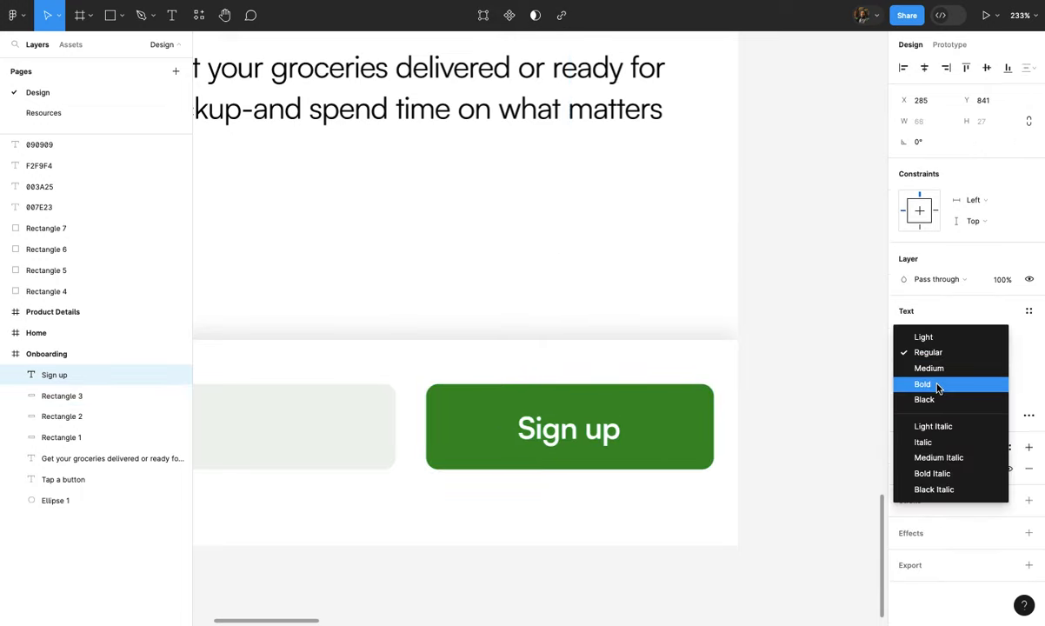
pyautogui.click(937, 385)
pyautogui.click(866, 398)
# - Copy the label onto the pale button as "Log in" with the Text colour style
pyautogui.scroll(-3, 866, 398)
pyautogui.scroll(-4, 867, 398)
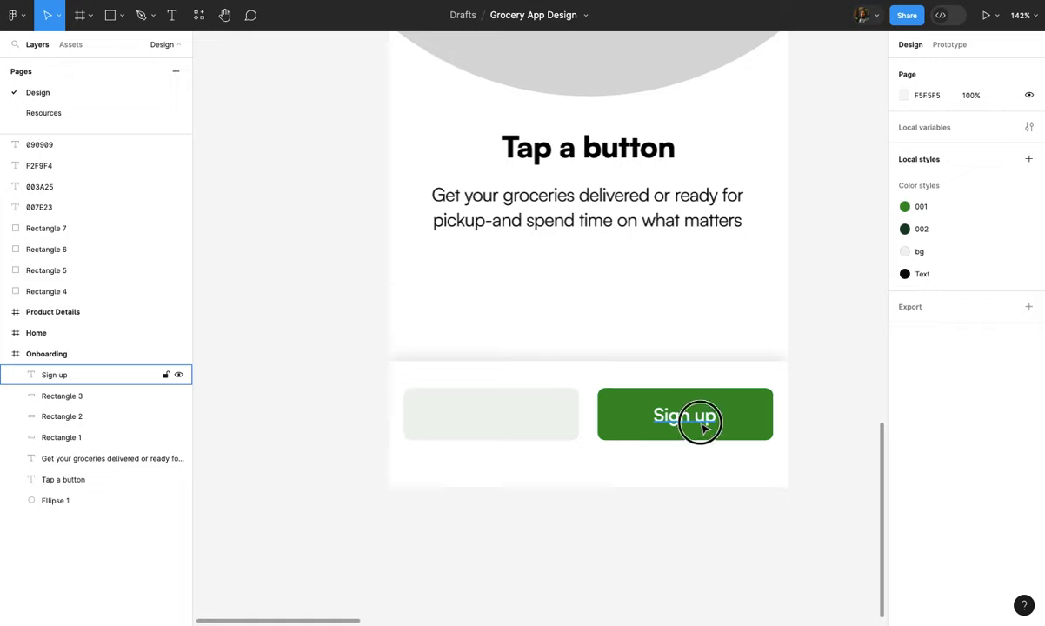
pyautogui.click(701, 421)
pyautogui.moveTo(703, 426); pyautogui.dragTo(508, 427)
pyautogui.doubleClick(507, 423)
pyautogui.write('Log in')
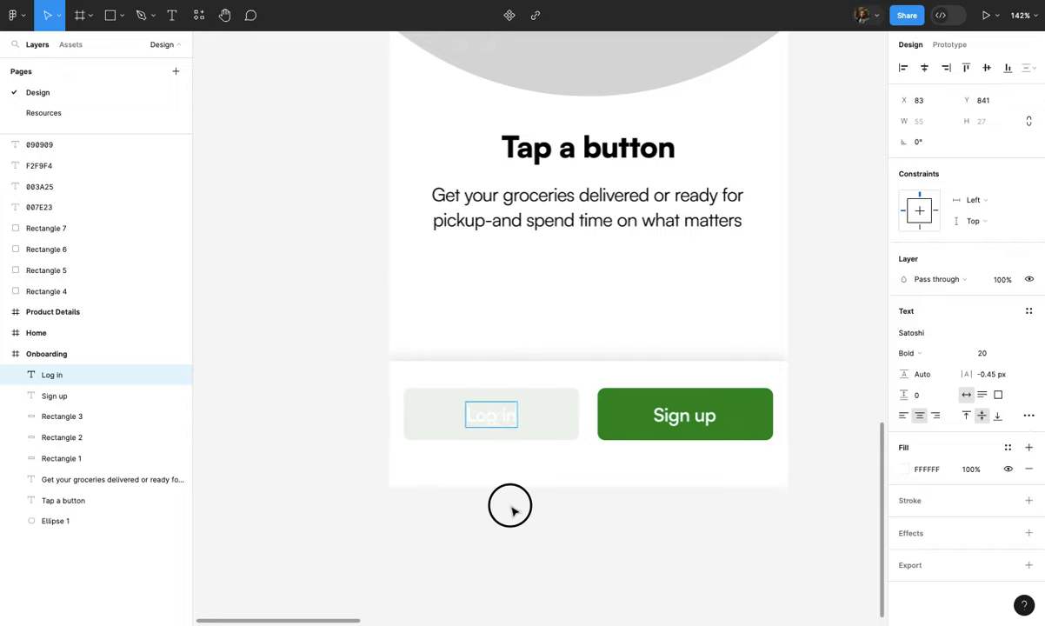
pyautogui.press('Escape')
pyautogui.click(1007, 447)
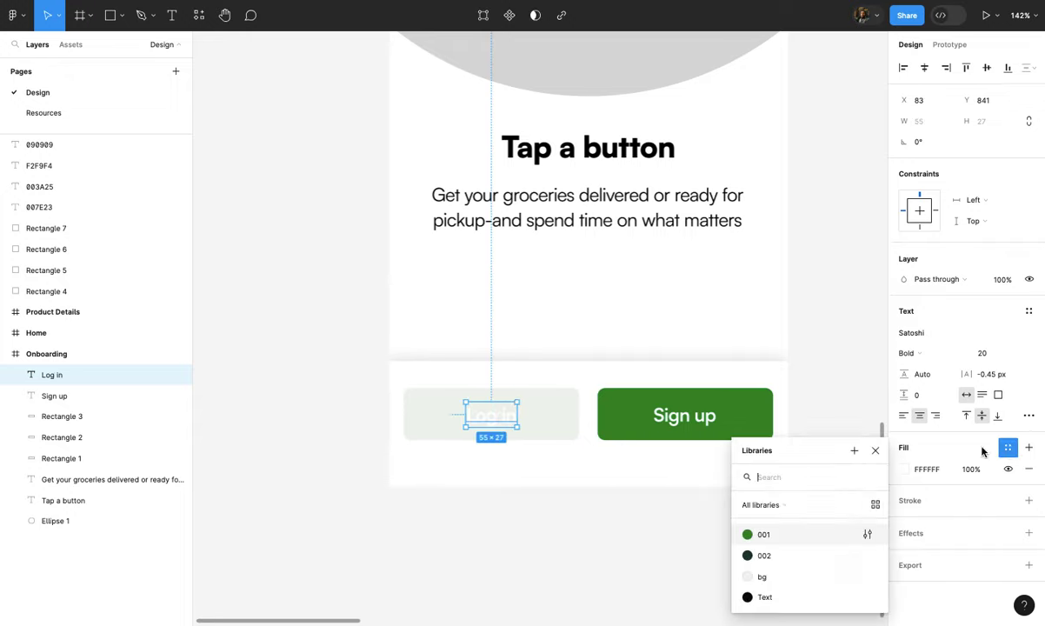
pyautogui.click(787, 595)
pyautogui.keyDown('ctrl'); pyautogui.scroll(-5, 772, 583); pyautogui.keyUp('ctrl')
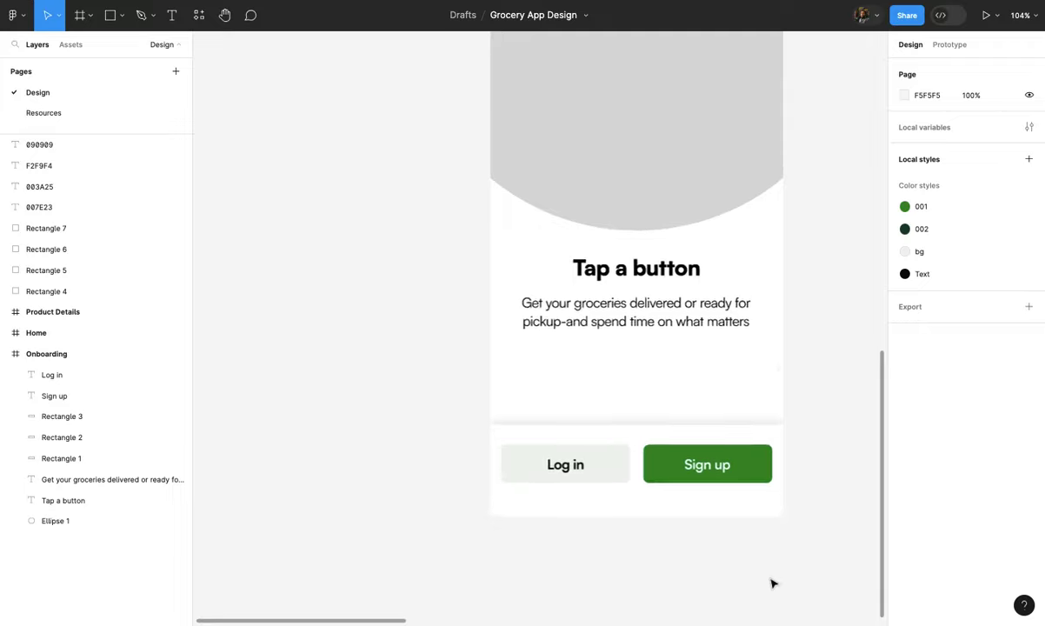
pyautogui.keyDown('ctrl'); pyautogui.scroll(2, 643, 539); pyautogui.keyUp('ctrl')
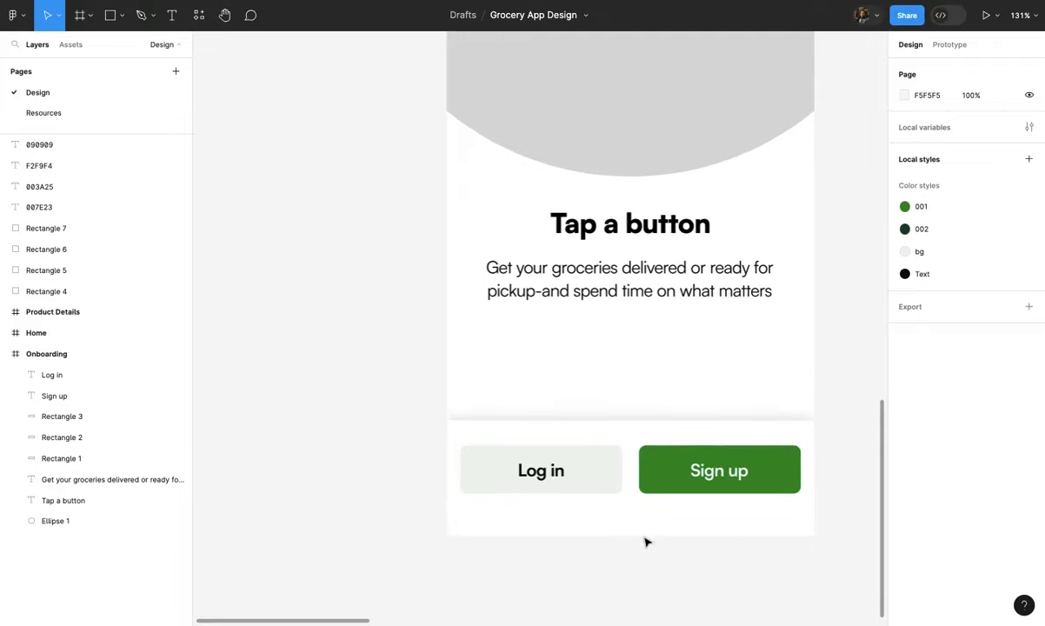
pyautogui.keyDown('ctrl'); pyautogui.scroll(3, 646, 541); pyautogui.keyUp('ctrl')
pyautogui.keyDown('ctrl'); pyautogui.scroll(2, 523, 532); pyautogui.keyUp('ctrl')
pyautogui.click(483, 504)
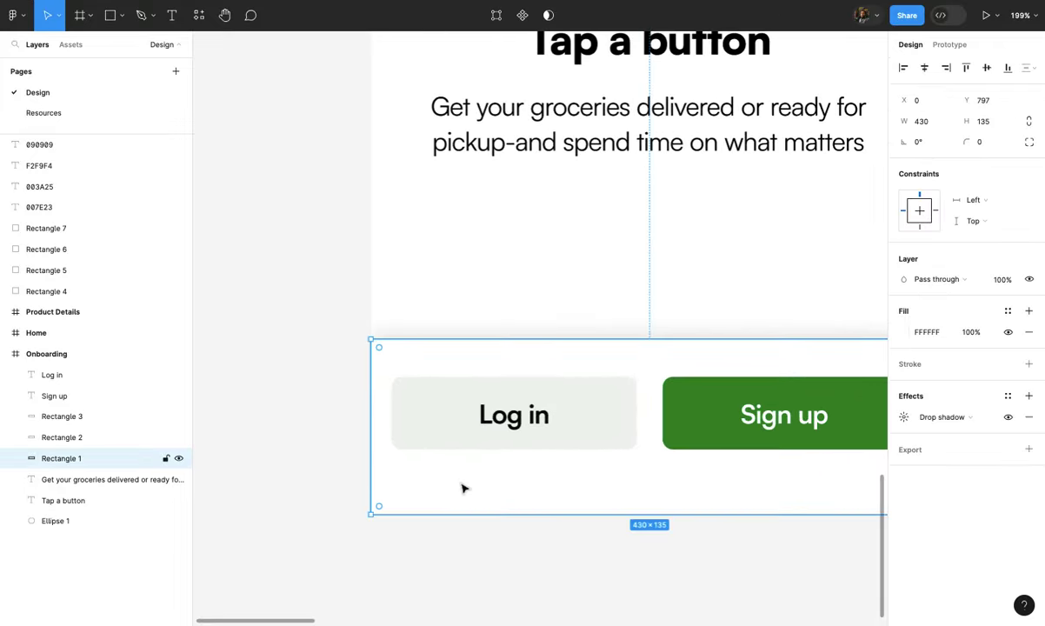
# - Add the text line 'Not looking for groceries? Become a shopper' below the buttons
pyautogui.press('t')
pyautogui.click(396, 481)
pyautogui.write('Not looking for groc')
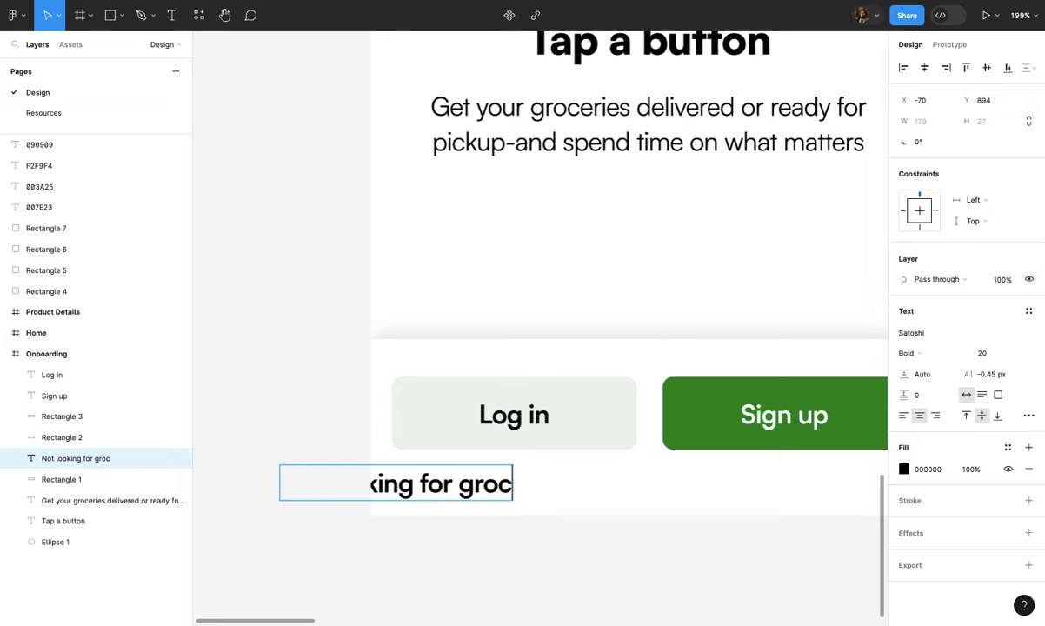
pyautogui.write('eries')
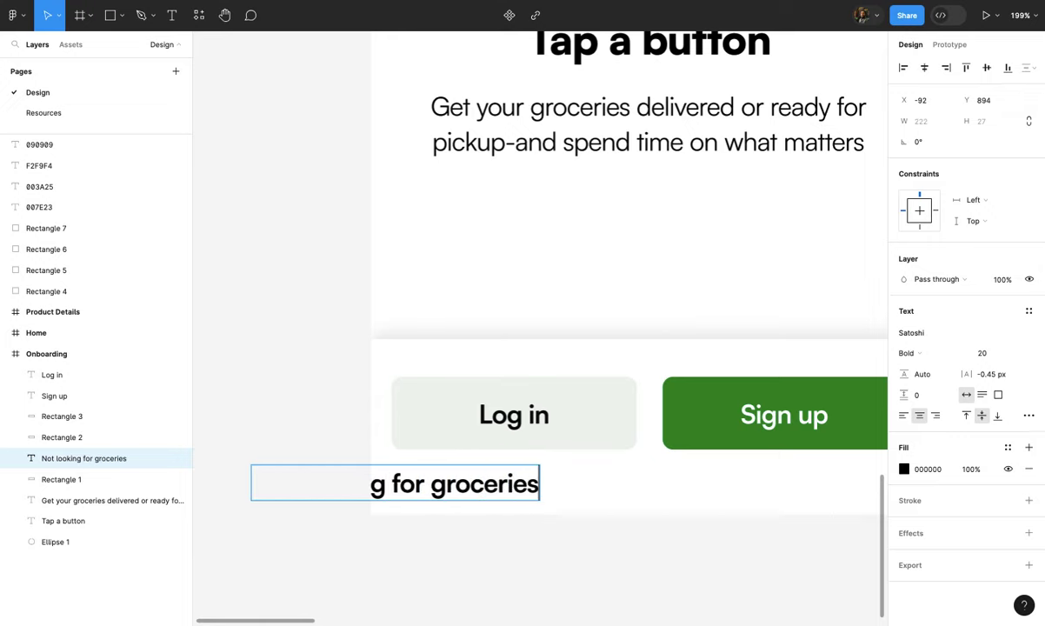
pyautogui.write('? Become a')
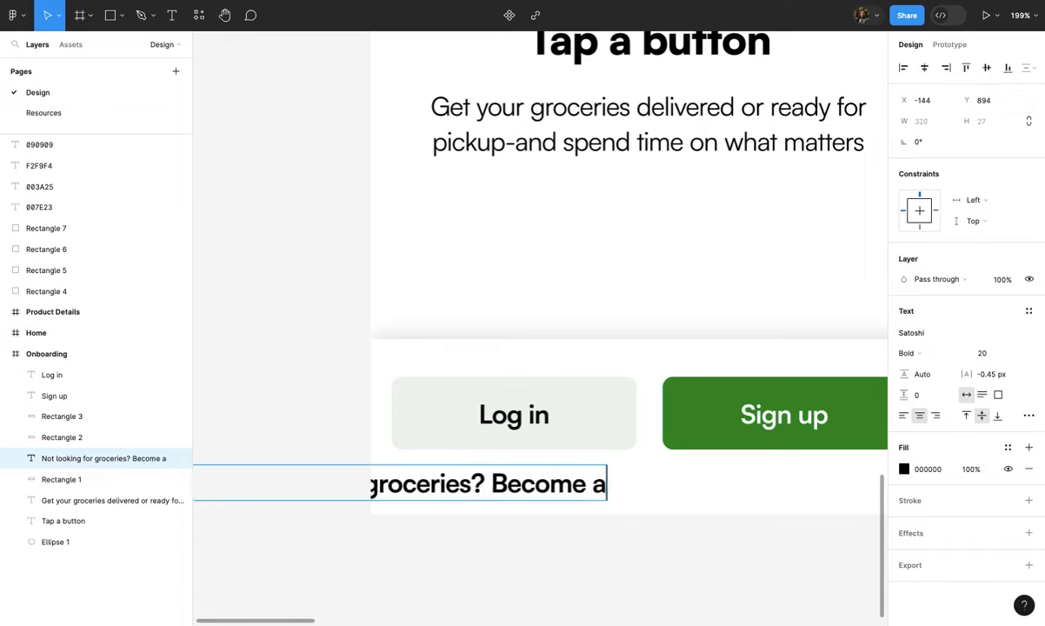
pyautogui.write(' shoppe')
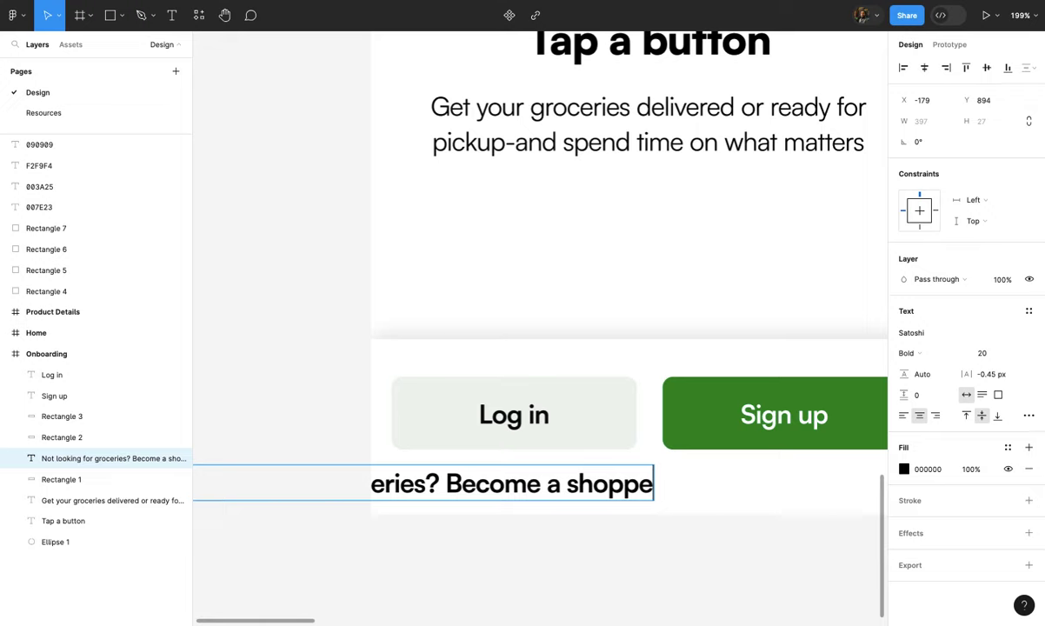
pyautogui.write('r')
pyautogui.press('Escape')
# - Centre the tagline horizontally in the frame and set its font size to 18
pyautogui.click(924, 67)
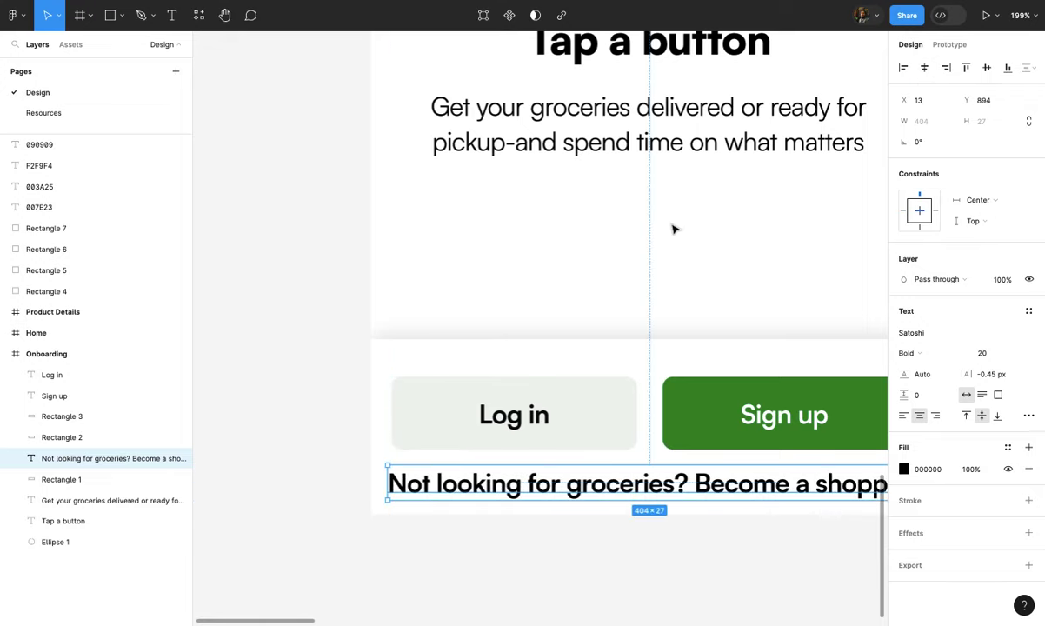
pyautogui.scroll(-3, 672, 229)
pyautogui.scroll(2, 717, 380)
pyautogui.click(982, 353)
pyautogui.write('18')
pyautogui.press('Return')
pyautogui.click(705, 452)
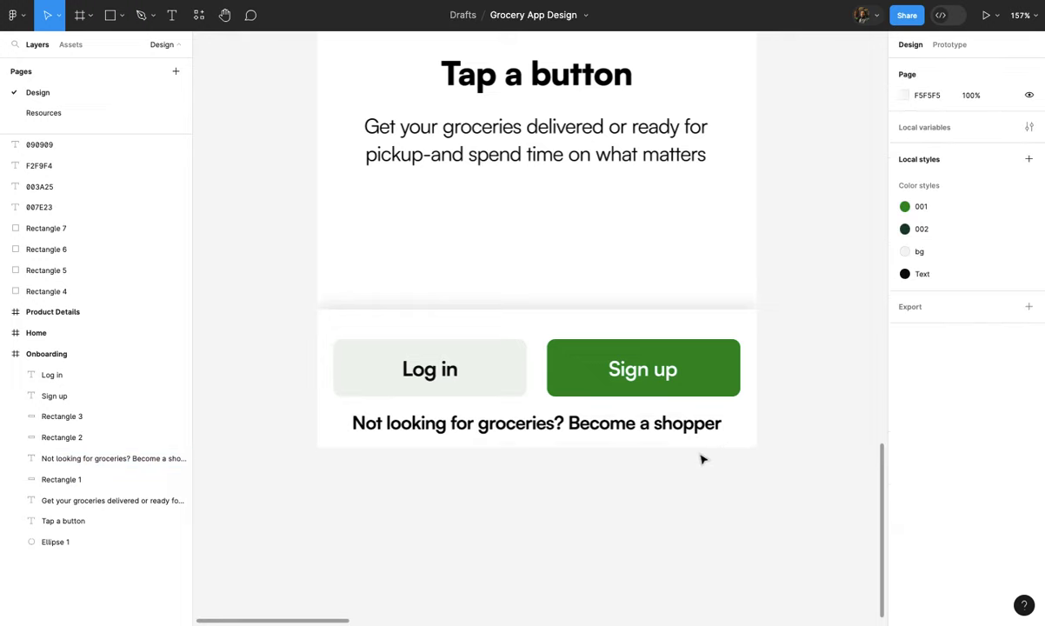
# - Colour the words 'Become a shopper' with the green 001 colour style
pyautogui.click(650, 428)
pyautogui.scroll(3, 651, 428)
pyautogui.press('Return')
pyautogui.click(596, 423)
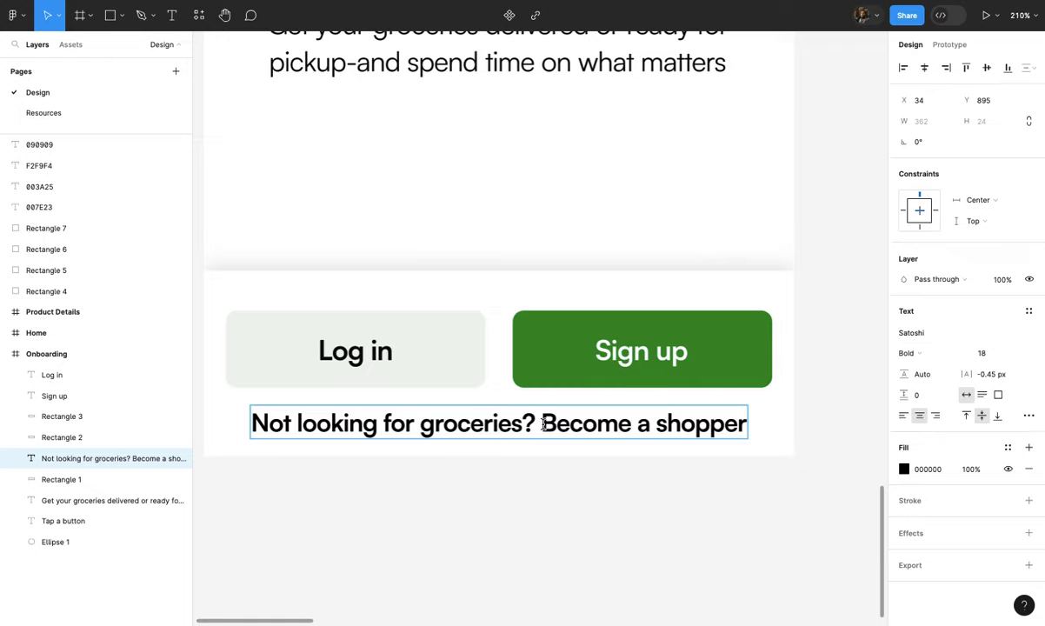
pyautogui.moveTo(544, 424); pyautogui.dragTo(785, 432)
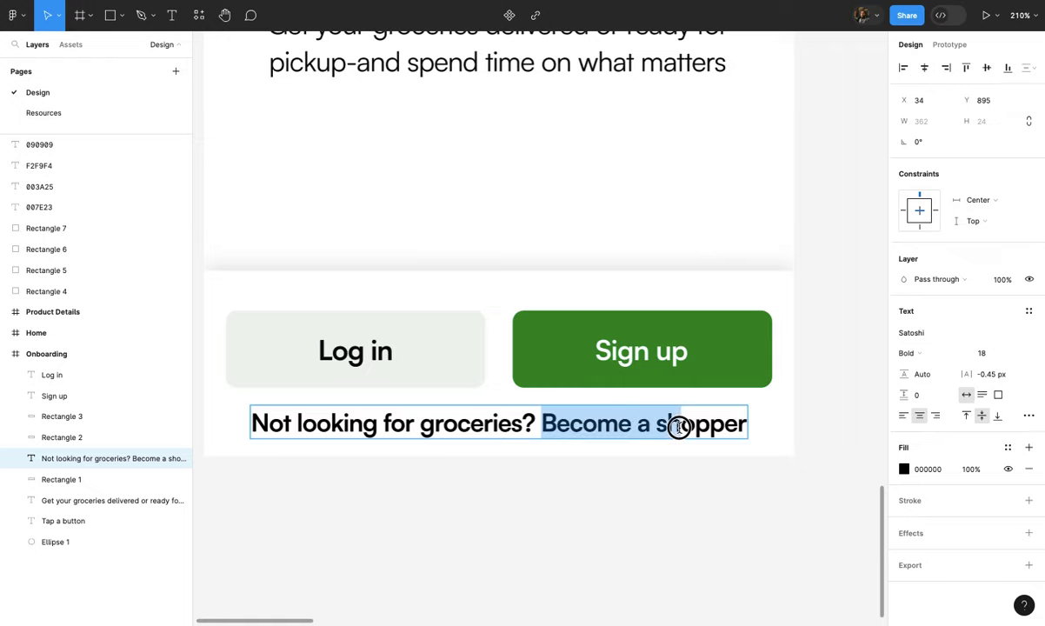
pyautogui.click(1007, 447)
pyautogui.click(797, 535)
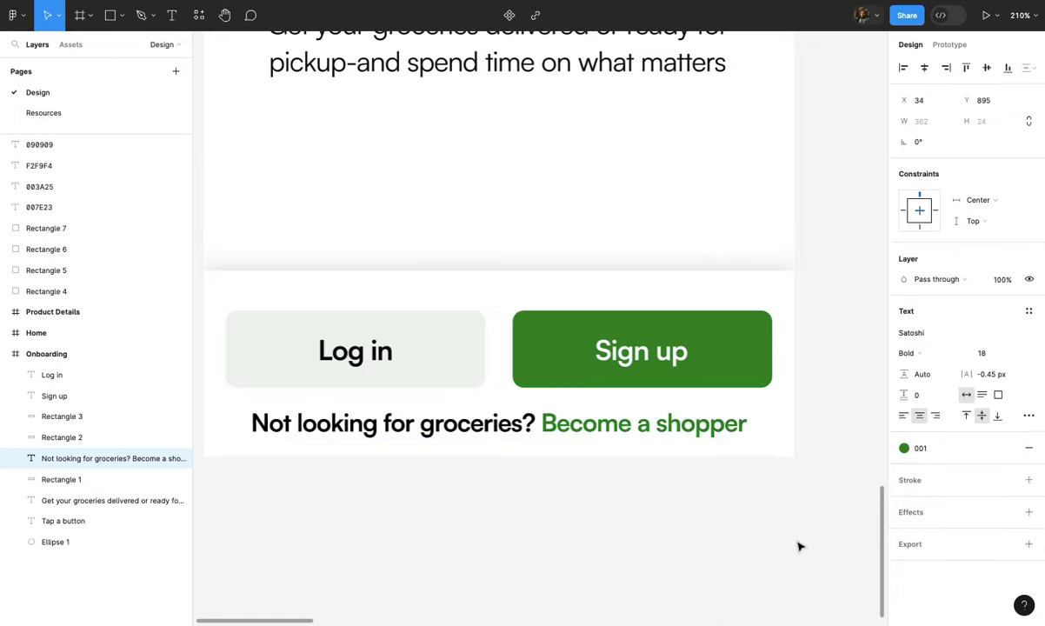
pyautogui.scroll(-2, 797, 545)
pyautogui.scroll(-3, 798, 544)
pyautogui.click(797, 546)
pyautogui.scroll(2, 737, 476)
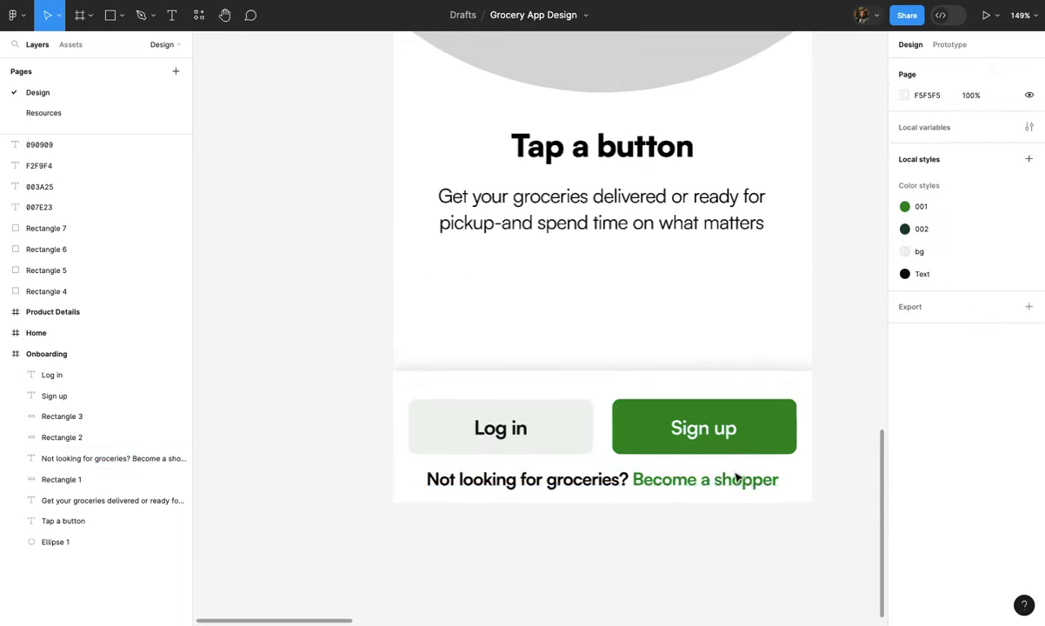
# - Group the Sign up label with the green button and Log in with the pale button
pyautogui.click(725, 429)
pyautogui.keyDown('shift'); pyautogui.click(763, 431); pyautogui.keyUp('shift')
pyautogui.hotkey('ctrl', 'g')
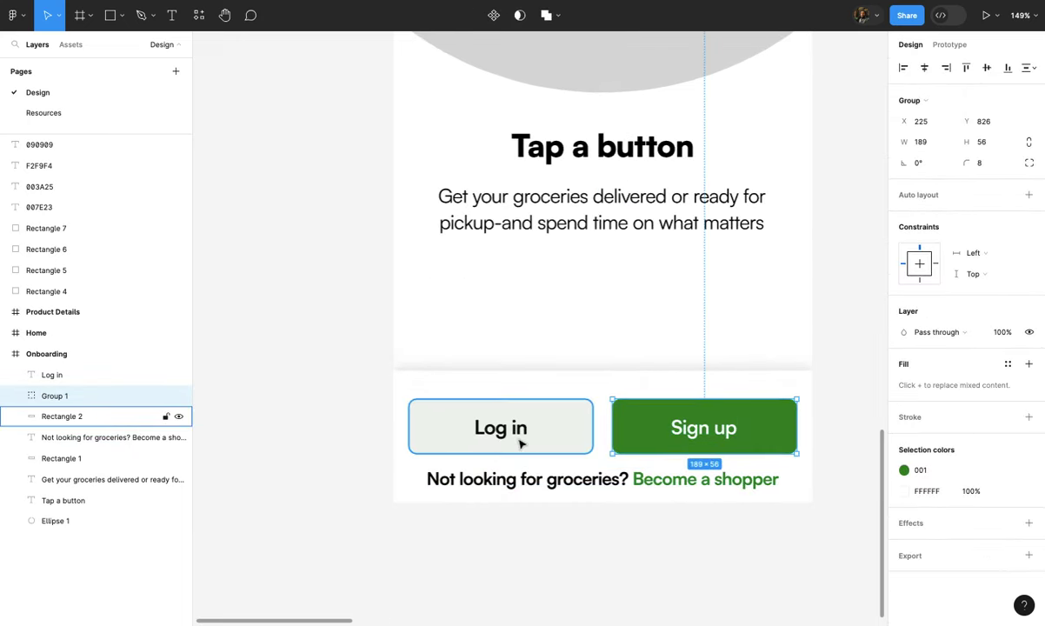
pyautogui.click(512, 430)
pyautogui.keyDown('shift'); pyautogui.click(571, 436); pyautogui.keyUp('shift')
pyautogui.hotkey('ctrl', 'g')
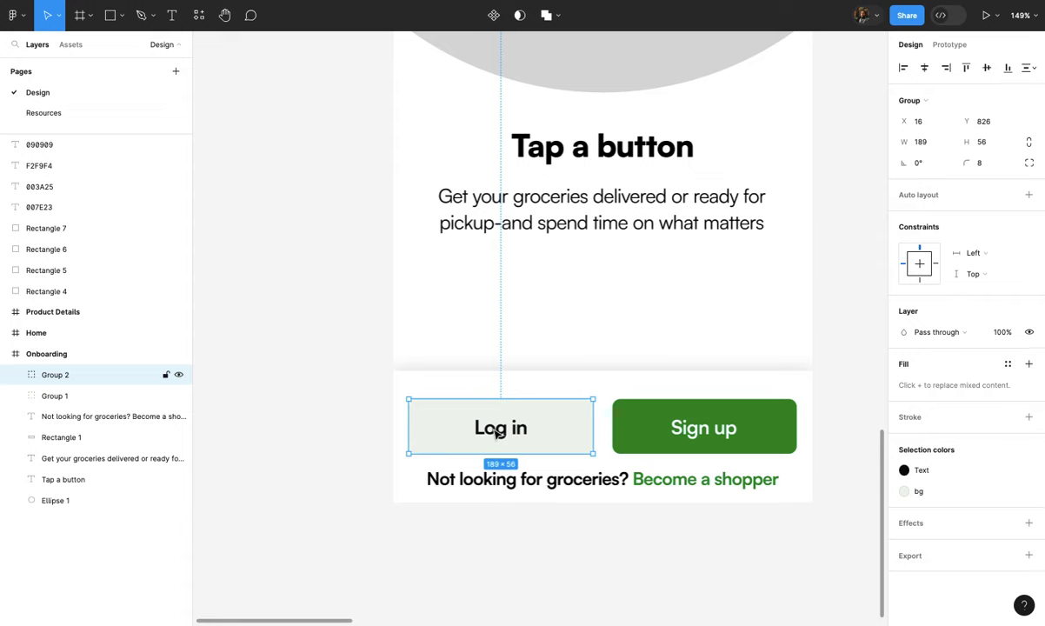
pyautogui.keyDown('shift'); pyautogui.click(658, 433); pyautogui.keyUp('shift')
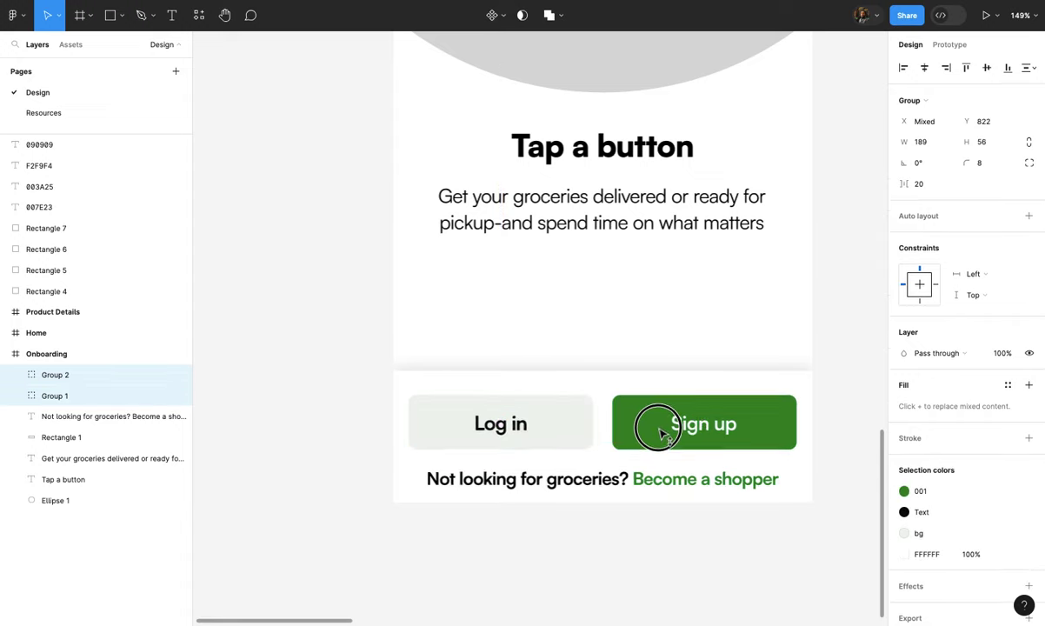
# - Nudge the 'Not looking for groceries?' line up a few pixels, then deselect it
pyautogui.click(660, 487)
pyautogui.scroll(2, 658, 487)
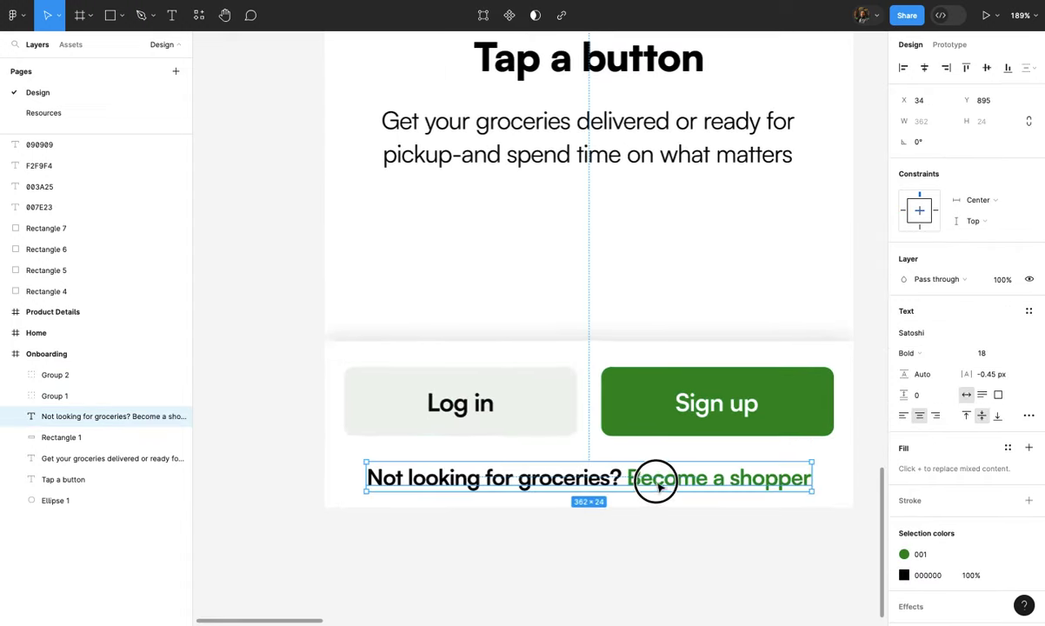
pyautogui.moveTo(659, 486); pyautogui.dragTo(660, 481)
pyautogui.click(677, 519)
pyautogui.keyDown('ctrl'); pyautogui.scroll(-5, 678, 519); pyautogui.keyUp('ctrl')
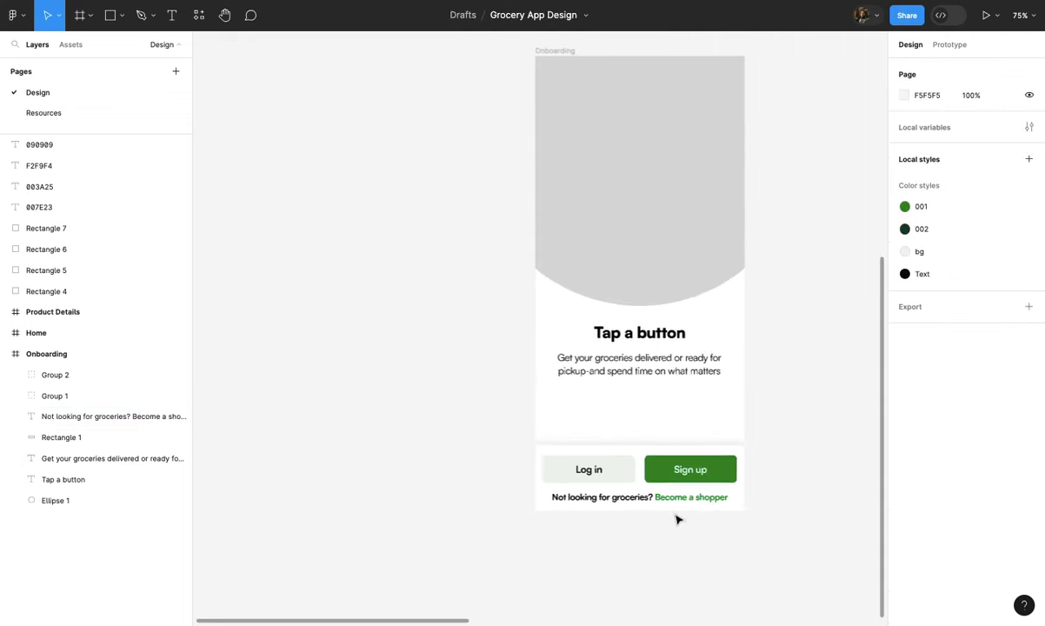
pyautogui.keyDown('ctrl'); pyautogui.scroll(-2, 732, 525); pyautogui.keyUp('ctrl')
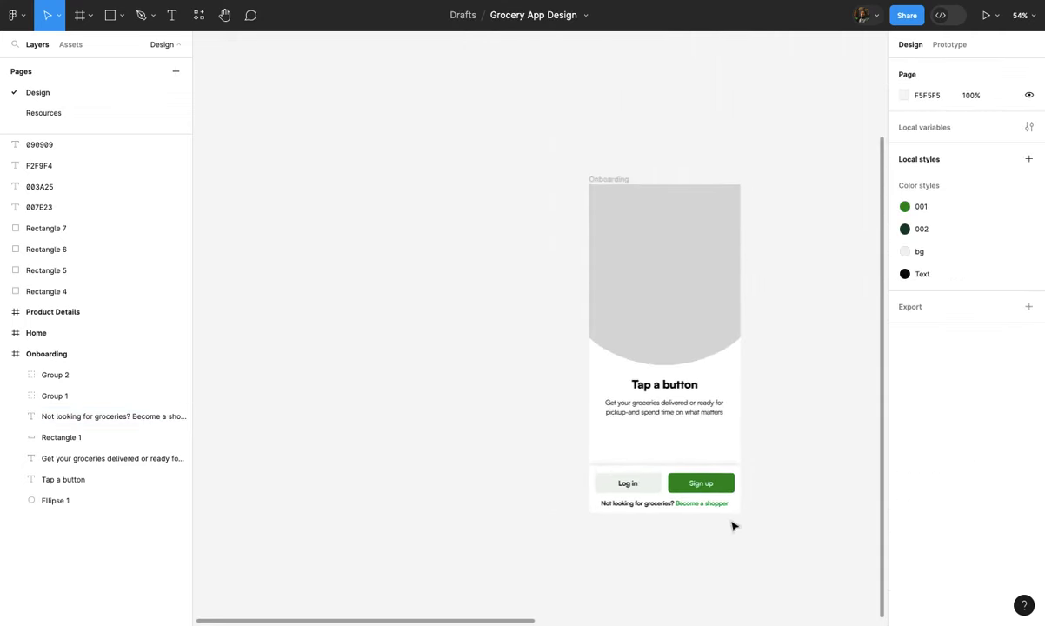
pyautogui.keyDown('ctrl'); pyautogui.scroll(2, 693, 347); pyautogui.keyUp('ctrl')
# - Select the grey header circle at the top of the Onboarding frame
pyautogui.click(692, 317)
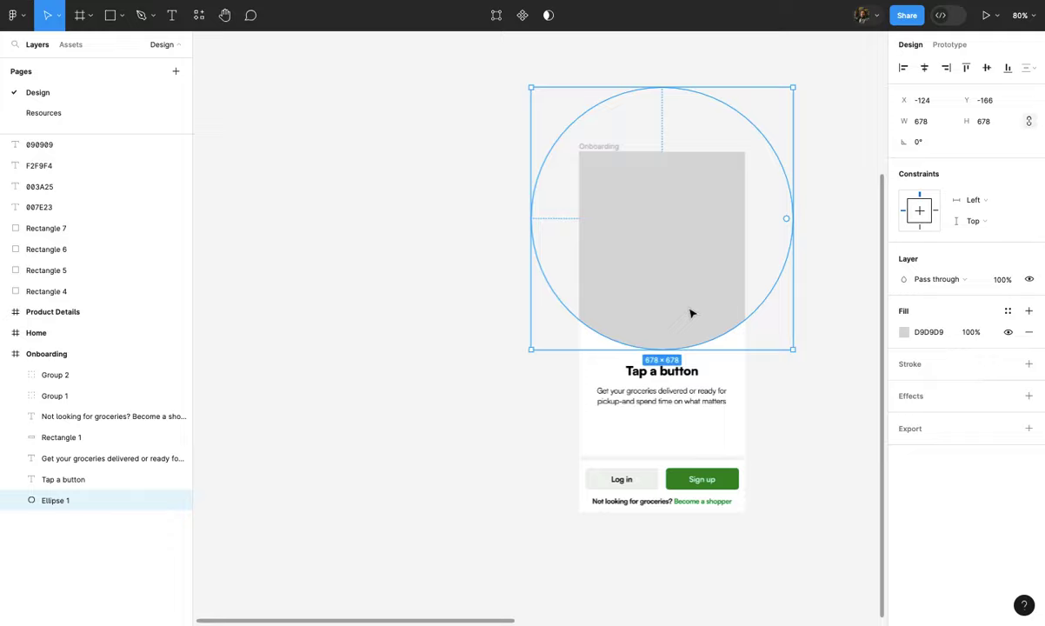
pyautogui.click(589, 263)
pyautogui.click(622, 348)
pyautogui.keyDown('ctrl'); pyautogui.scroll(-1, 623, 348); pyautogui.keyUp('ctrl')
pyautogui.keyDown('ctrl'); pyautogui.scroll(1, 643, 287); pyautogui.keyUp('ctrl')
# - Search Unsplash for grocery photos and scroll through the results
pyautogui.click(669, 178)
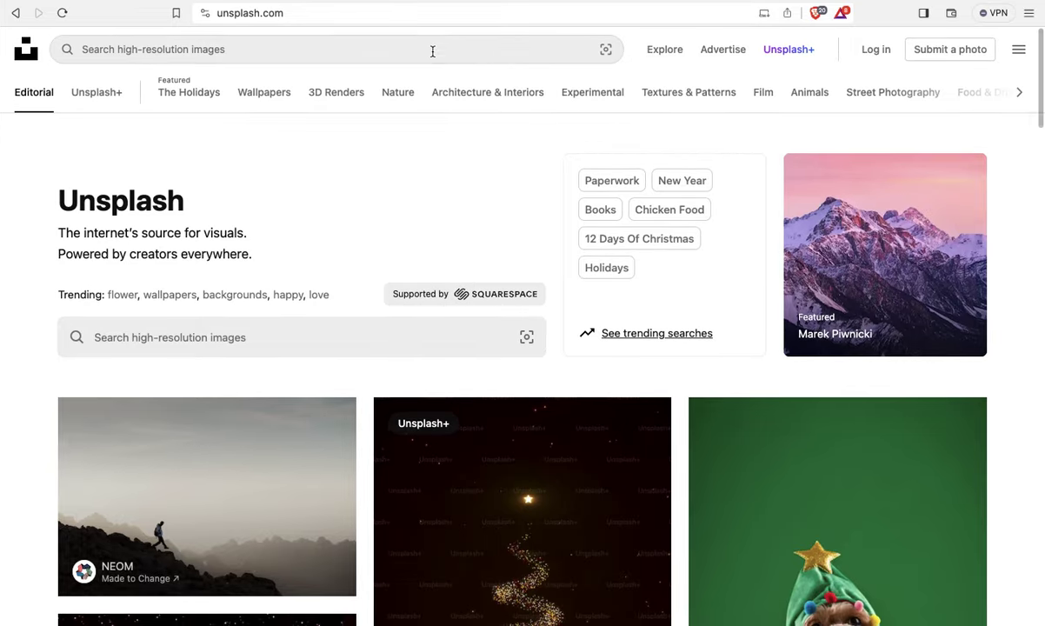
pyautogui.click(432, 49)
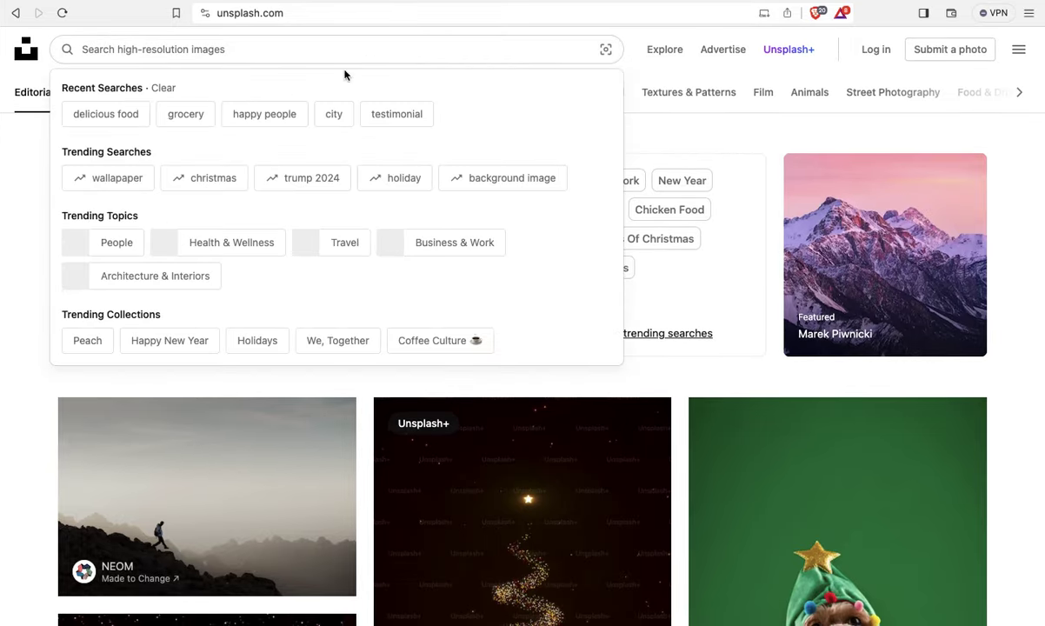
pyautogui.click(199, 115)
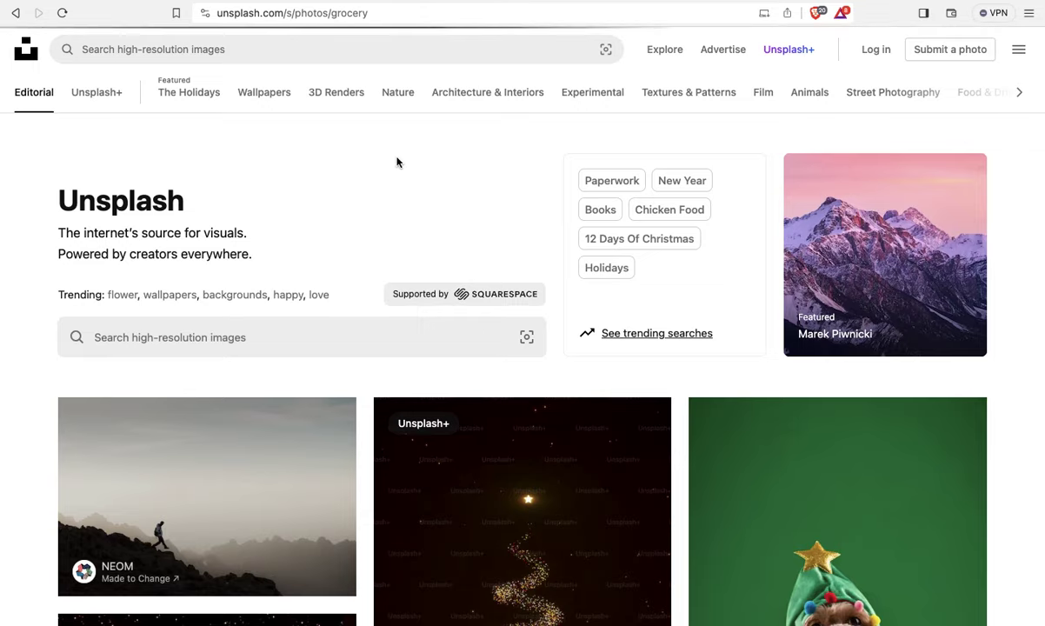
pyautogui.scroll(-3, 444, 296)
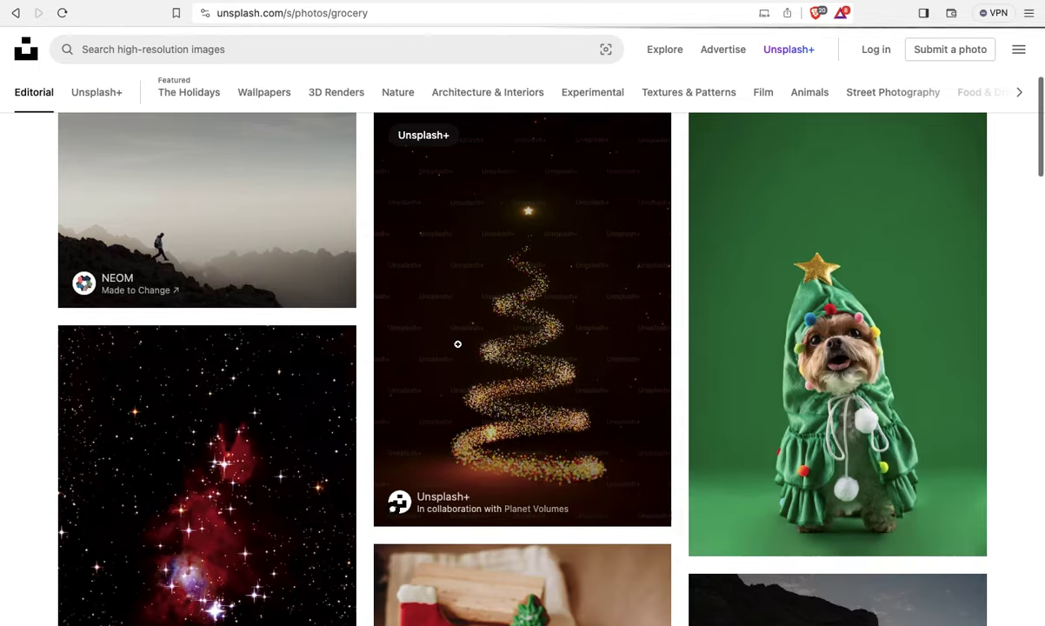
pyautogui.scroll(-5, 465, 365)
pyautogui.scroll(-5, 472, 398)
pyautogui.scroll(-2, 474, 409)
pyautogui.scroll(-2, 474, 420)
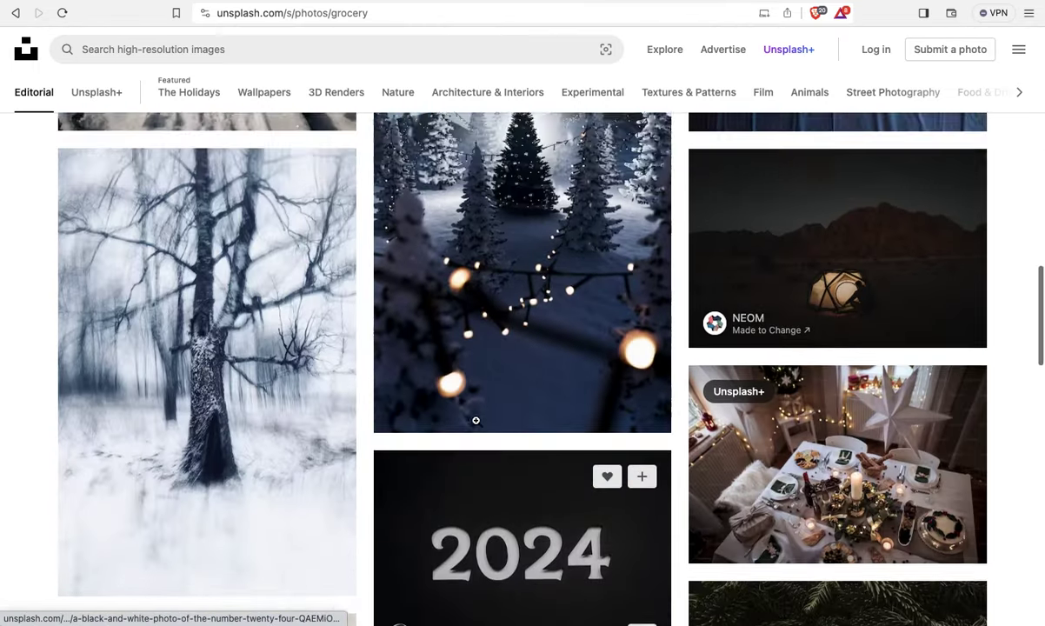
# - Rerun the grocery search and scroll down to the vegetables photo
pyautogui.click(350, 47)
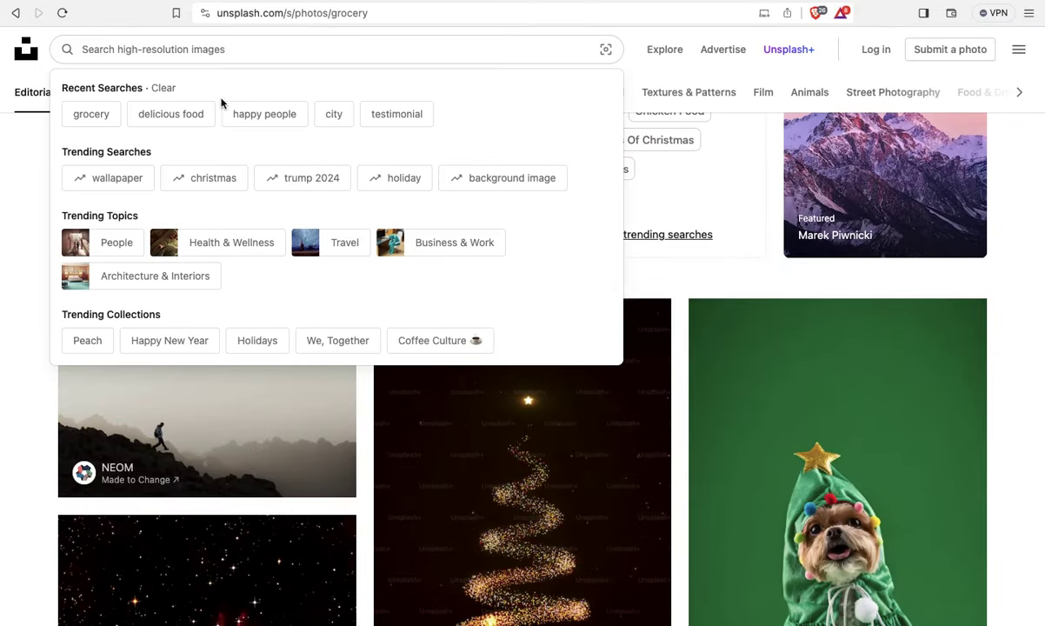
pyautogui.click(97, 114)
pyautogui.scroll(-3, 387, 280)
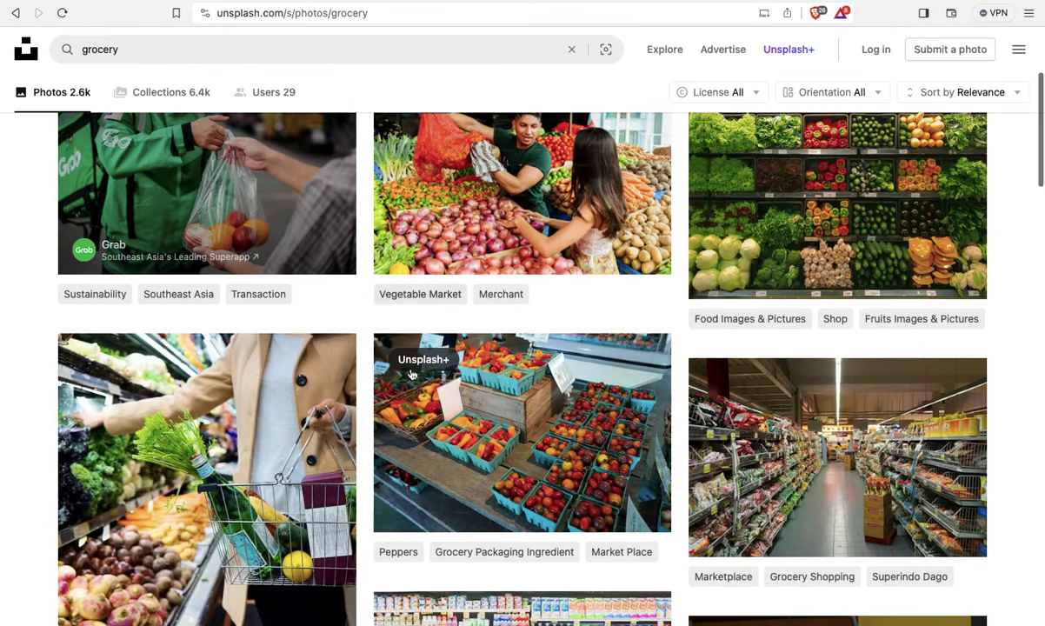
pyautogui.scroll(-3, 422, 401)
pyautogui.scroll(-2, 423, 402)
pyautogui.scroll(-1, 426, 426)
pyautogui.scroll(-2, 426, 434)
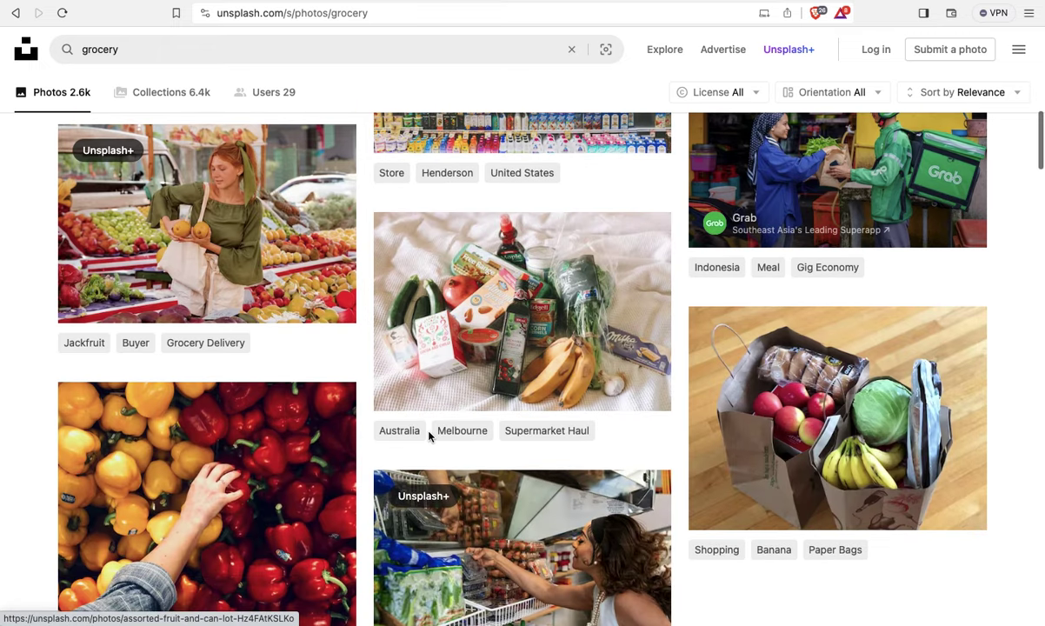
pyautogui.scroll(-4, 429, 432)
pyautogui.scroll(-3, 429, 432)
pyautogui.scroll(-3, 428, 432)
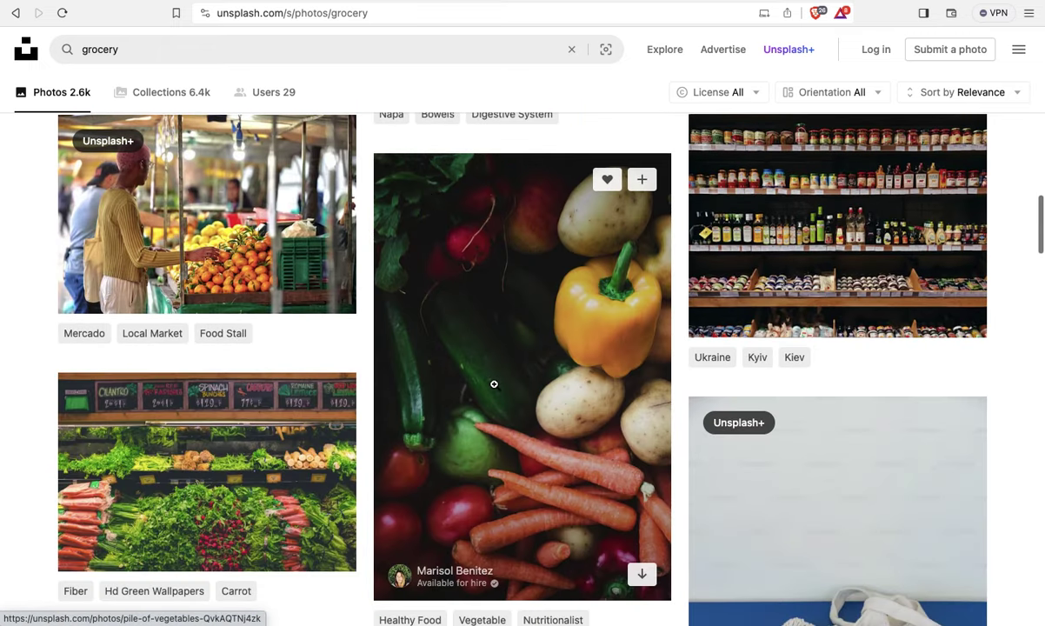
# - Open the vegetables photo in full view and copy the image
pyautogui.click(494, 383)
pyautogui.rightClick(468, 192)
pyautogui.click(525, 231)
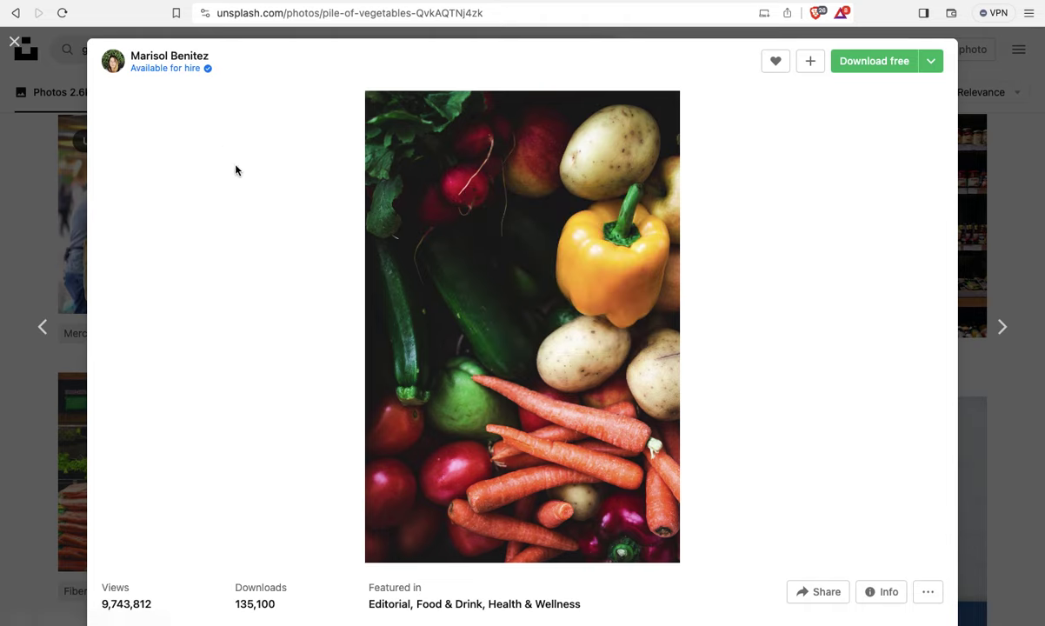
pyautogui.hotkey('ctrl', 'Left')
# - Paste the copied vegetables photo as the fill of the grey header circle
pyautogui.click(512, 367)
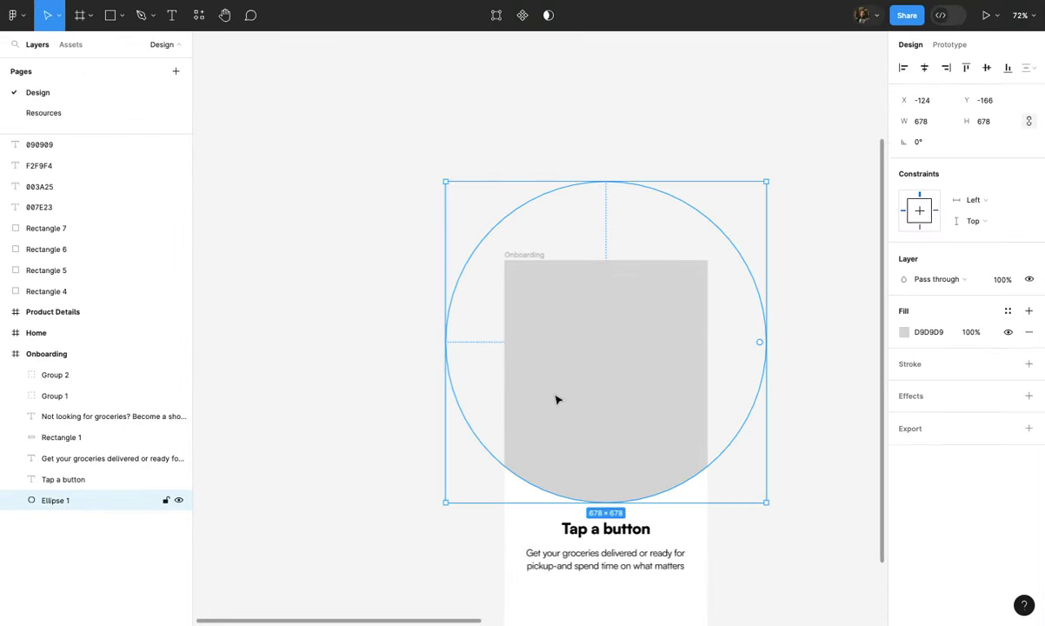
pyautogui.hotkey('ctrl', 'v')
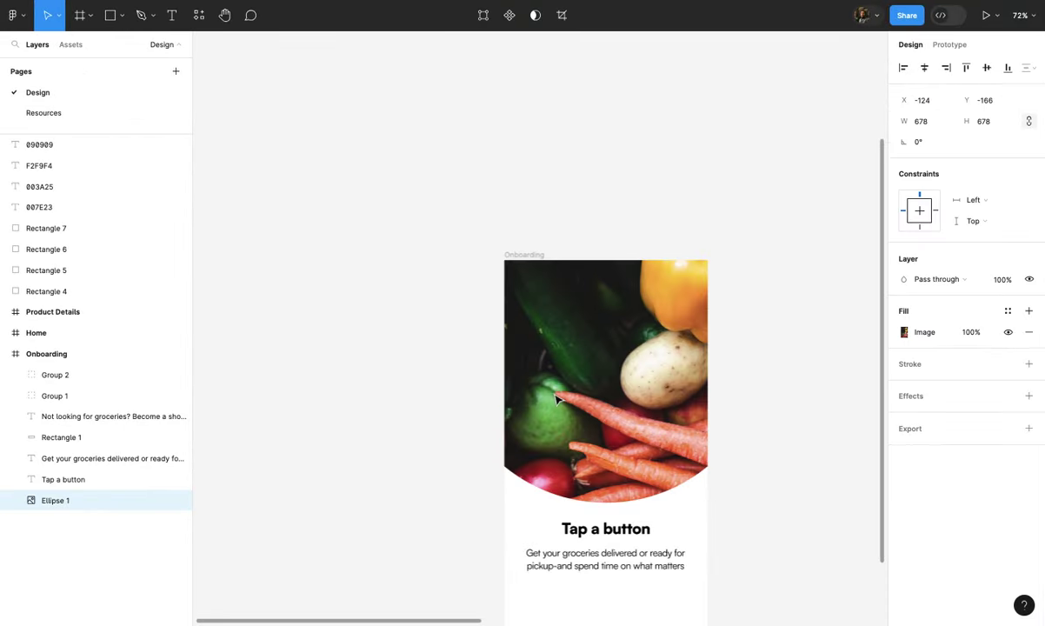
pyautogui.scroll(2, 558, 399)
pyautogui.click(682, 509)
pyautogui.scroll(-3, 682, 511)
pyautogui.scroll(1, 683, 511)
pyautogui.scroll(1, 682, 512)
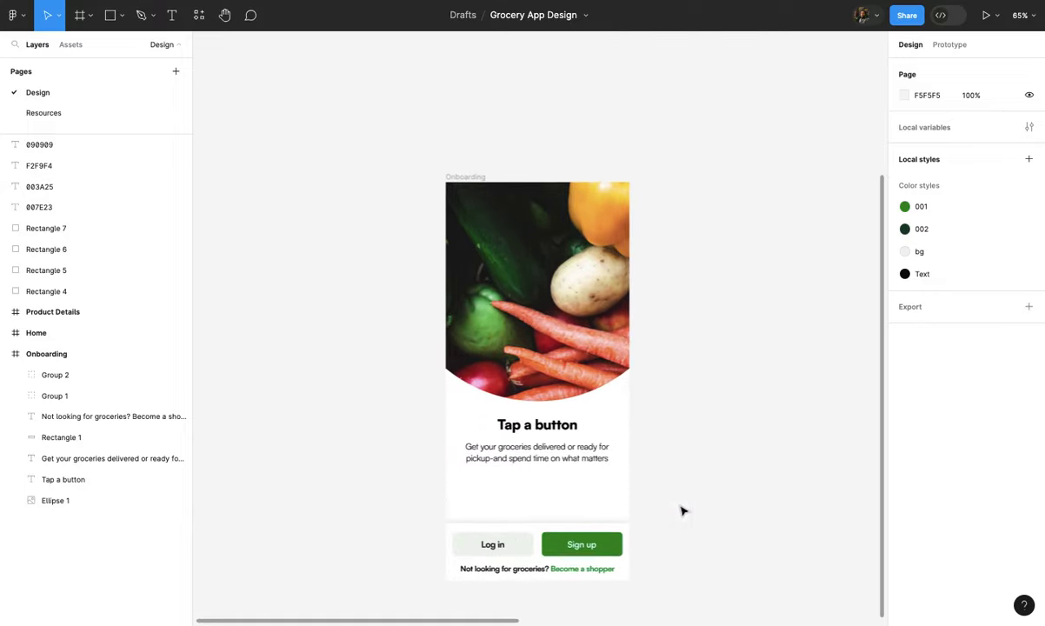
pyautogui.scroll(-2, 682, 511)
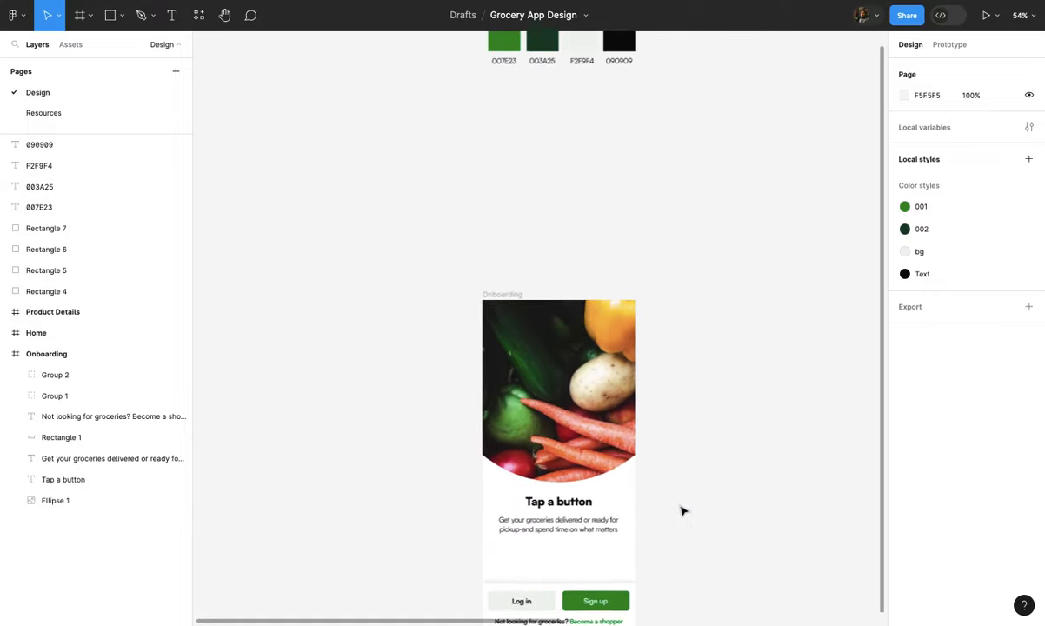
# - Zoom out to view the finished Onboarding screen alongside the Home frame
pyautogui.click(502, 303)
pyautogui.scroll(1, 502, 303)
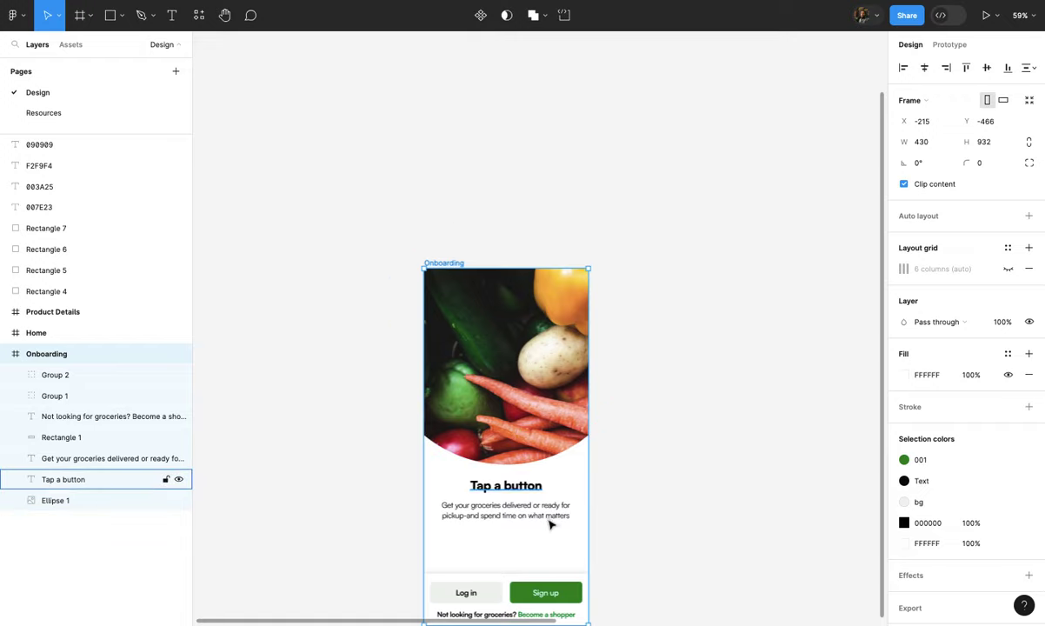
pyautogui.scroll(2, 552, 525)
pyautogui.scroll(2, 539, 527)
pyautogui.scroll(2, 478, 527)
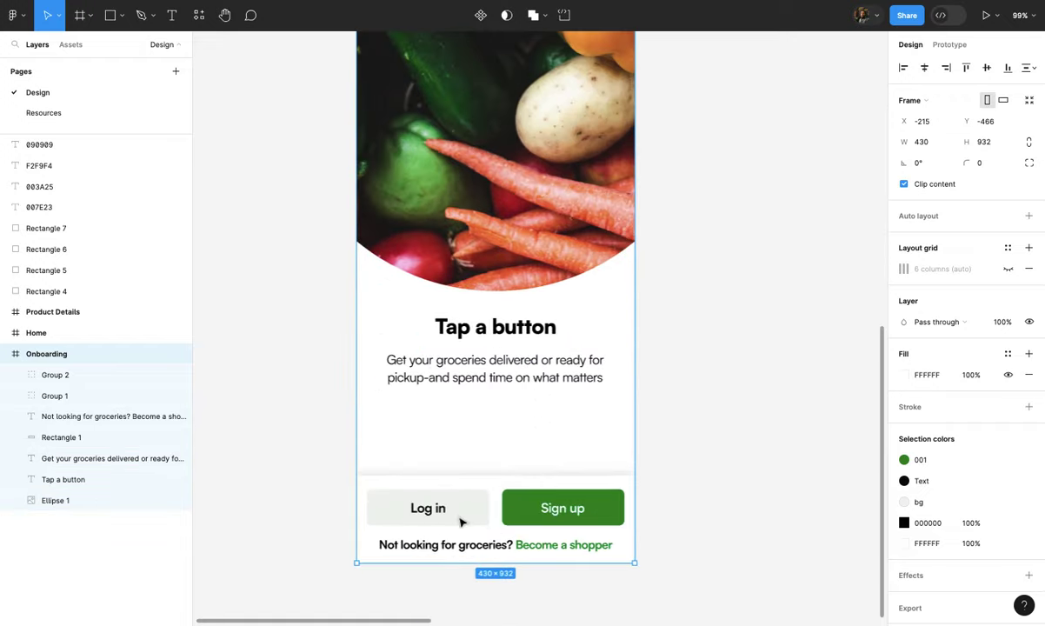
pyautogui.press('Escape')
pyautogui.hotkey('shift', '1')
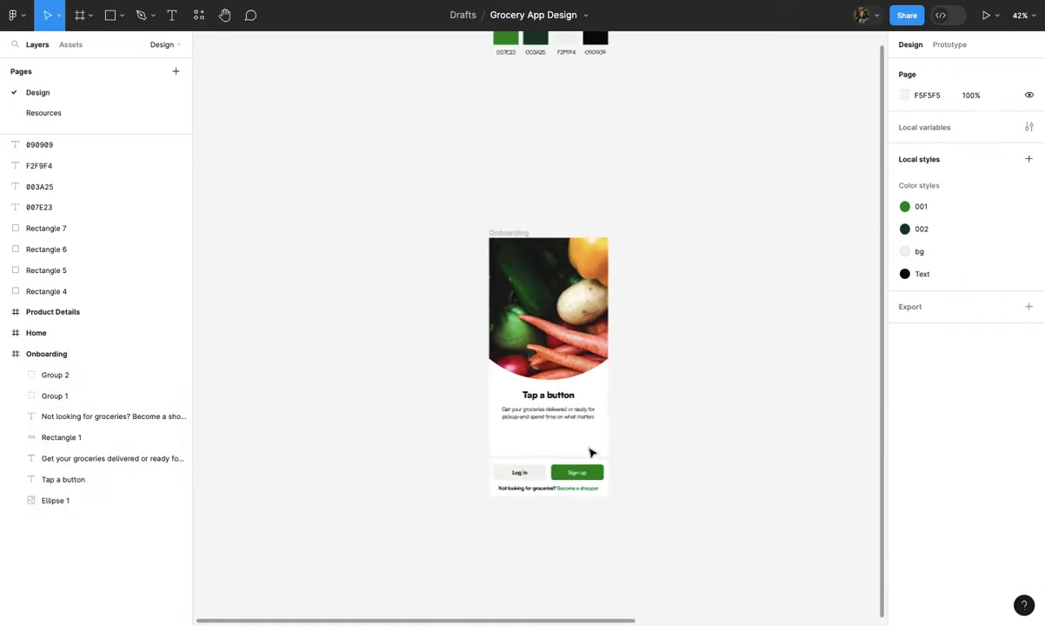
pyautogui.scroll(-2, 598, 458)
pyautogui.scroll(-2, 599, 458)
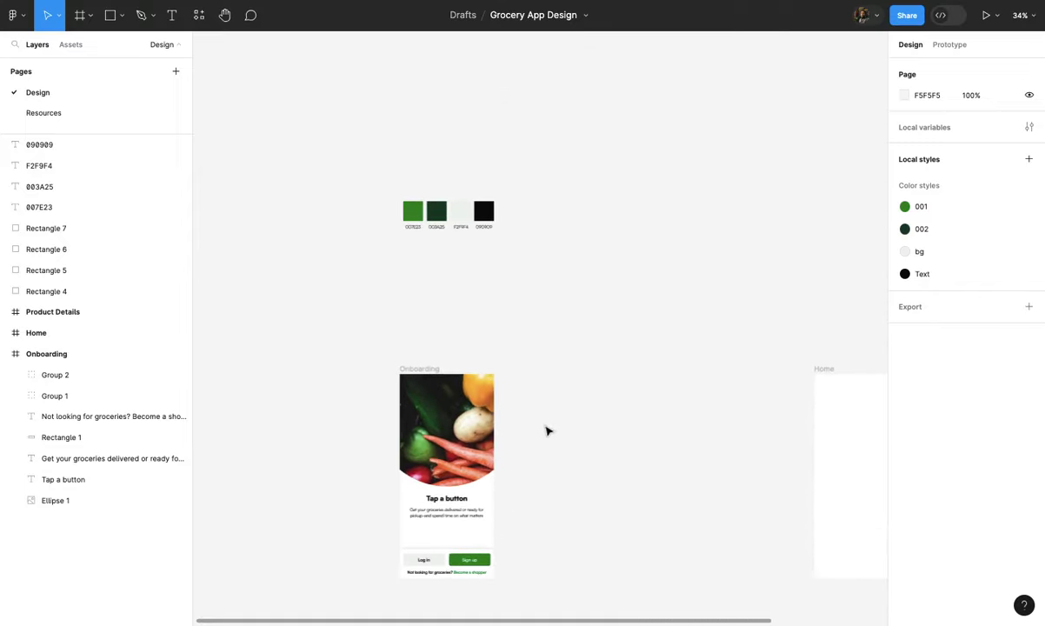
pyautogui.hscroll(1, 546, 430)
pyautogui.click(825, 359)
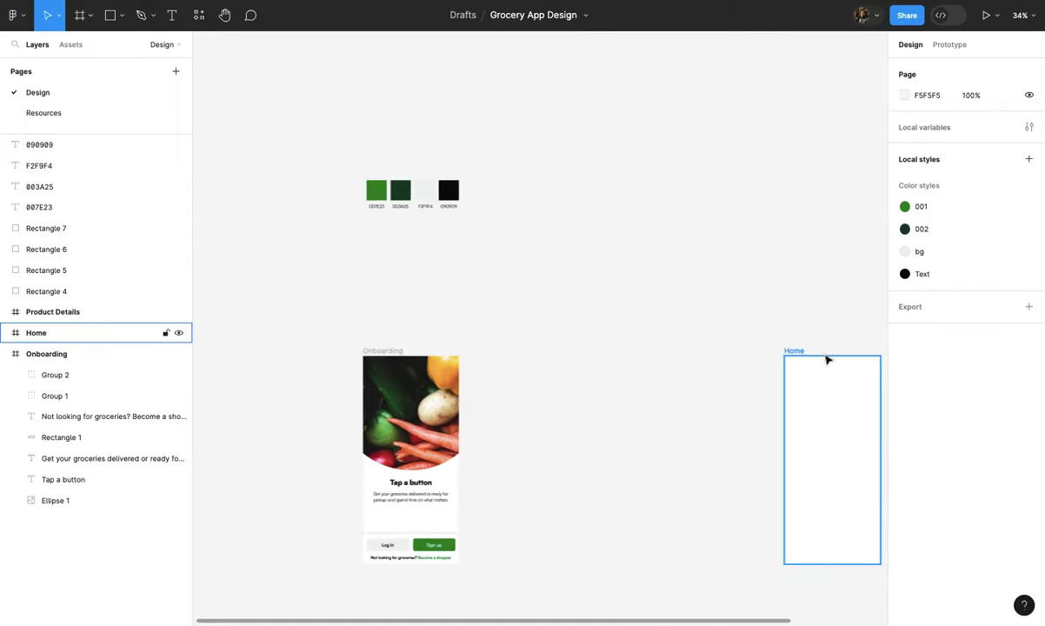
# - Drag the empty Home frame left so it sits right beside the Onboarding frame
pyautogui.moveTo(834, 419); pyautogui.dragTo(548, 423)
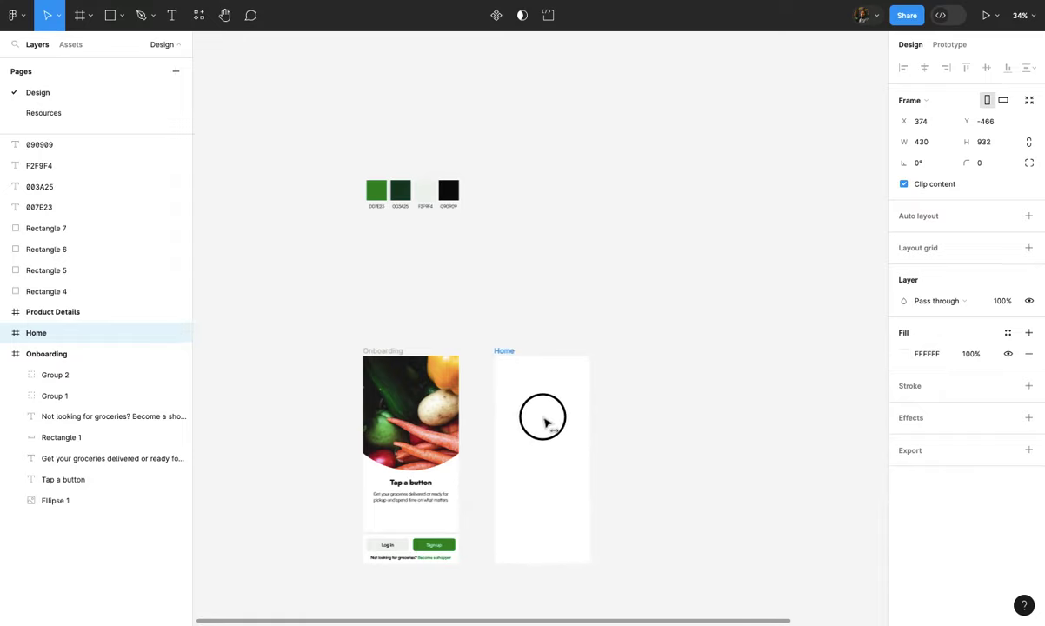
pyautogui.scroll(2, 546, 424)
pyautogui.scroll(2, 546, 423)
pyautogui.scroll(2, 567, 424)
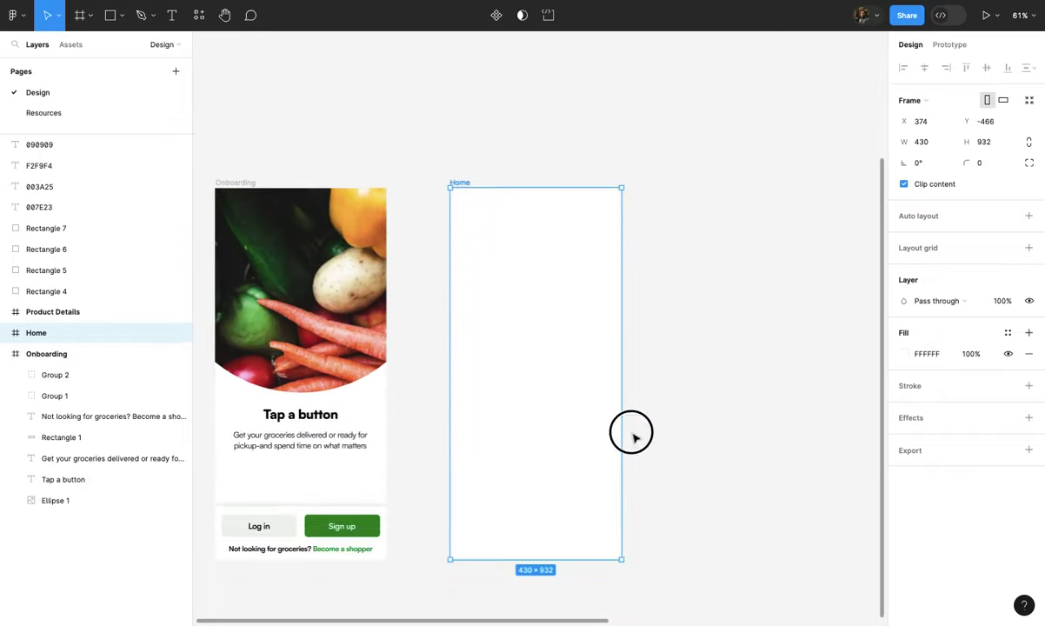
pyautogui.click(632, 434)
pyautogui.scroll(1, 635, 436)
pyautogui.scroll(1, 618, 435)
pyautogui.click(613, 432)
pyautogui.scroll(-1, 642, 431)
pyautogui.scroll(-1, 643, 432)
pyautogui.scroll(1, 625, 443)
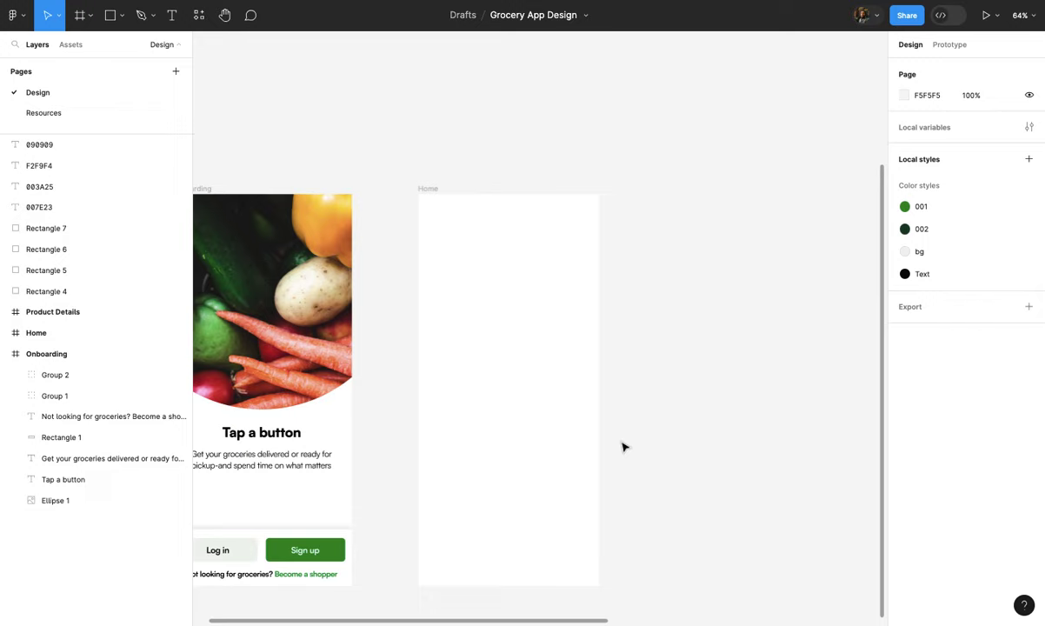
pyautogui.hscroll(-4, 621, 447)
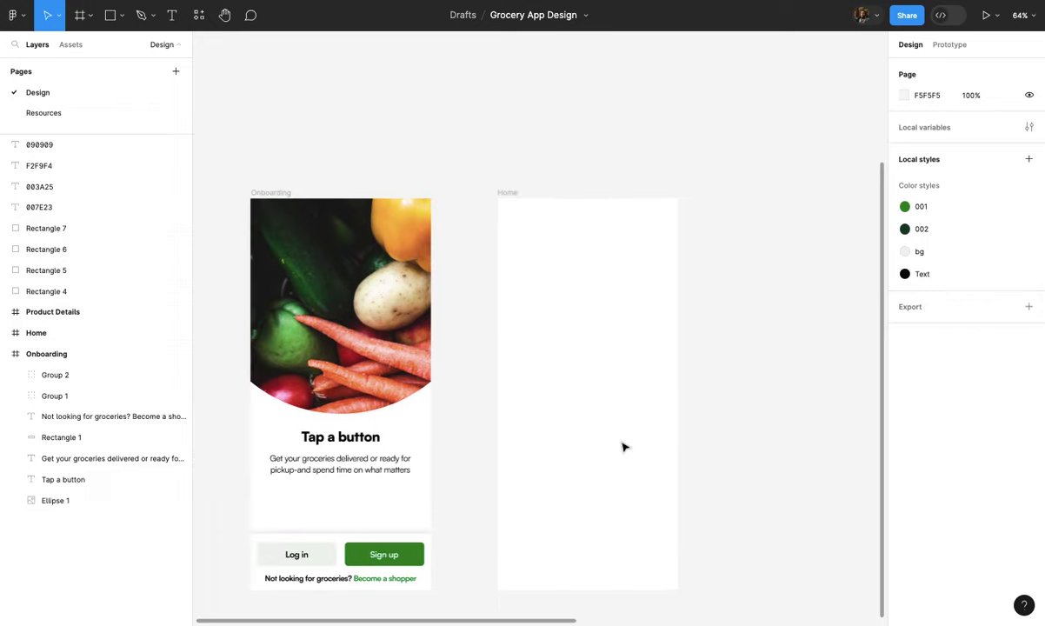
# - Copy the iOS status bar component from the Resources page into the Onboarding frame
pyautogui.click(78, 112)
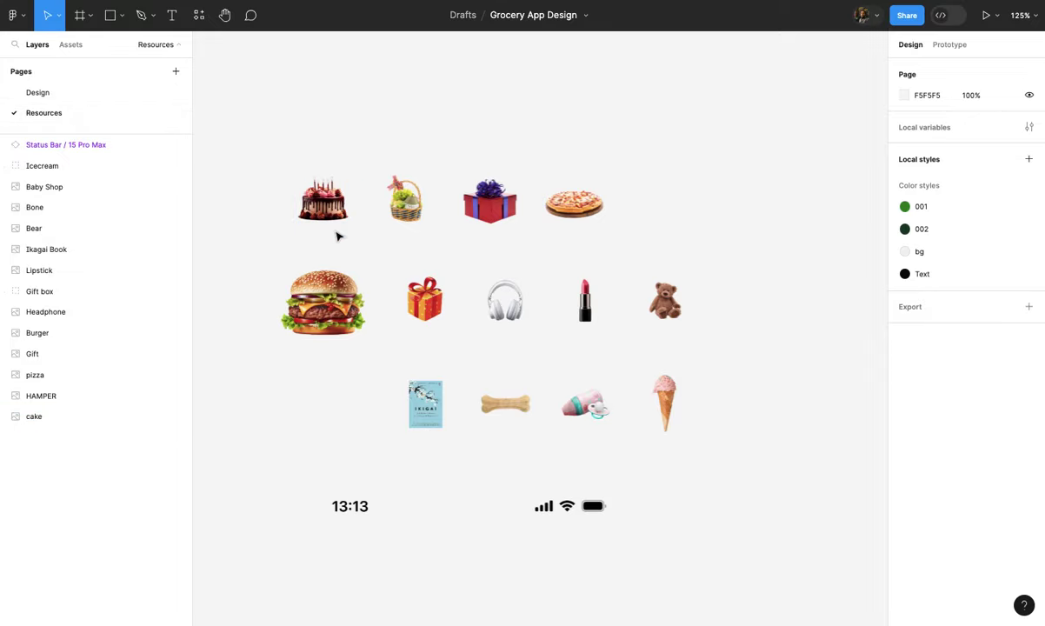
pyautogui.scroll(-2, 347, 287)
pyautogui.click(359, 423)
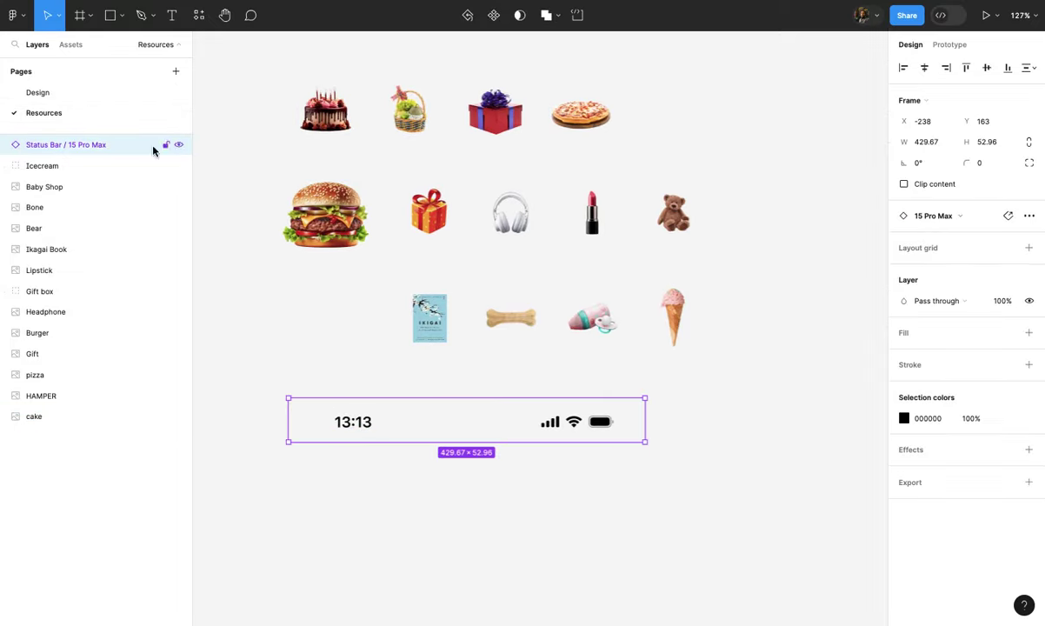
pyautogui.click(105, 92)
pyautogui.click(272, 192)
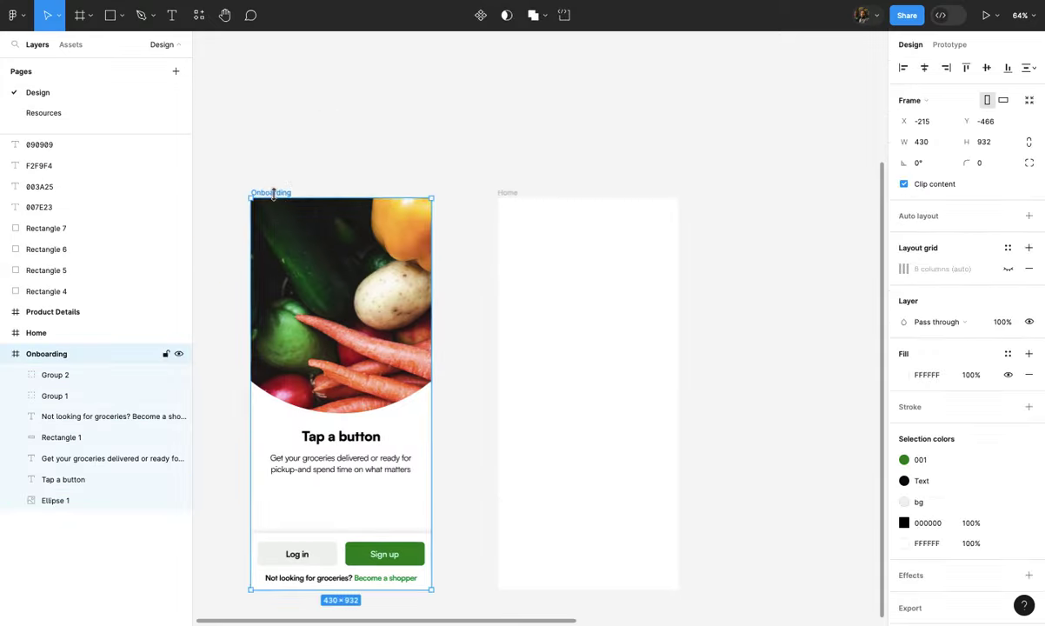
pyautogui.hotkey('shift', '2')
pyautogui.hotkey('ctrl', 'v')
# - Align the status bar to the frame's top edge and lighten its time and icons
pyautogui.scroll(1, 469, 333)
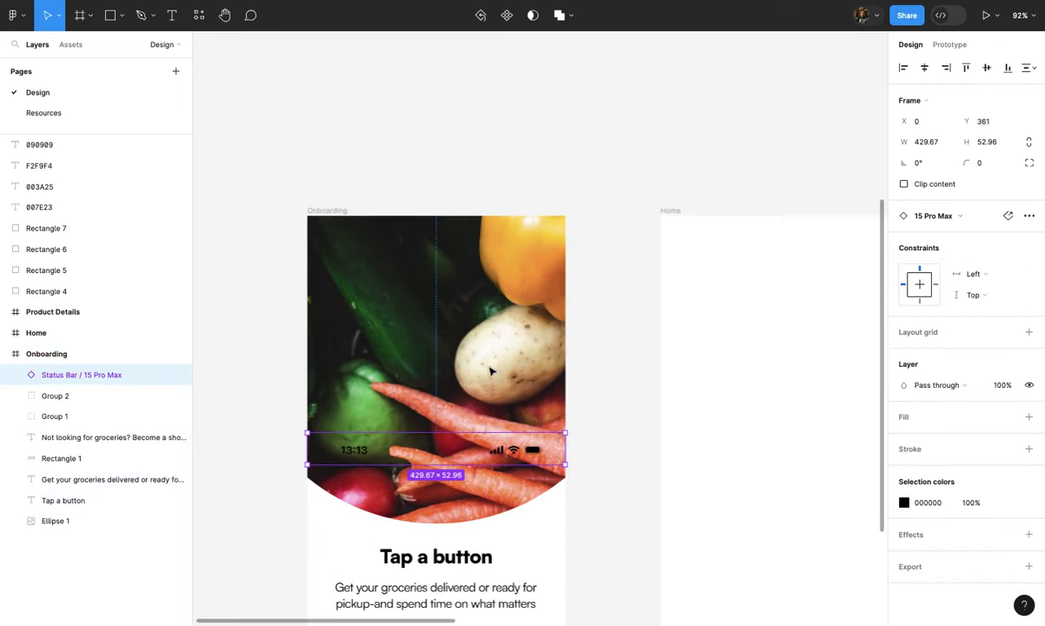
pyautogui.click(966, 67)
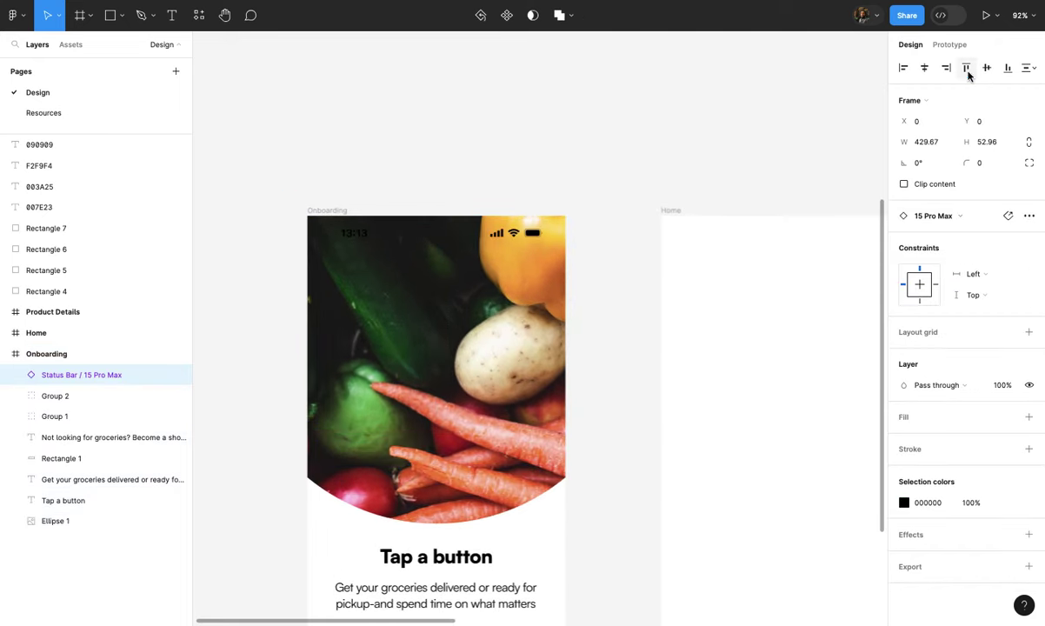
pyautogui.click(904, 503)
pyautogui.moveTo(755, 356); pyautogui.dragTo(673, 259)
pyautogui.click(662, 209)
pyautogui.scroll(-3, 663, 208)
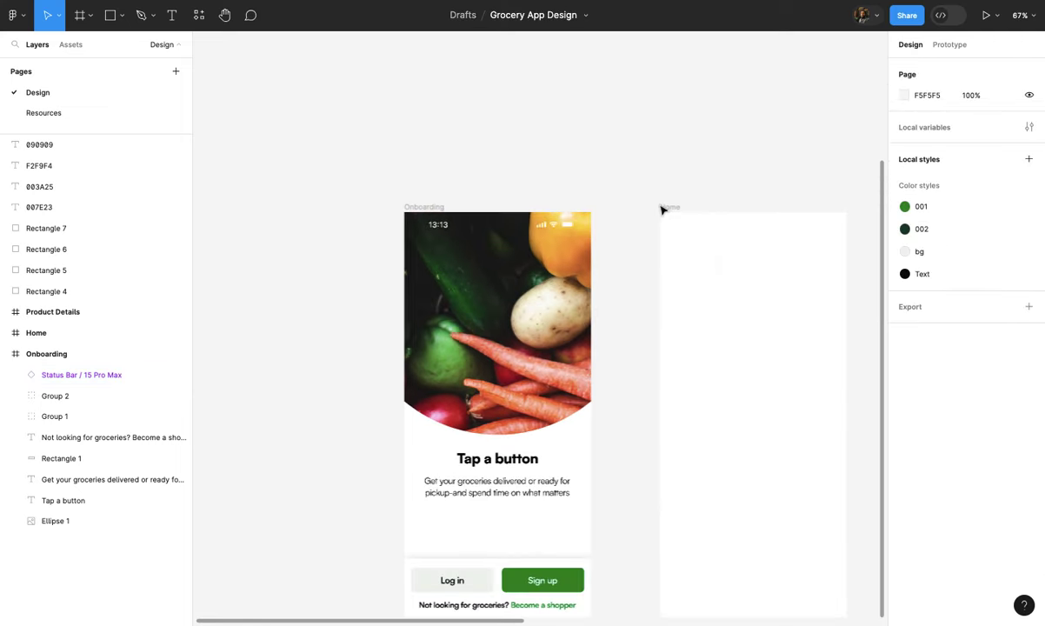
# - Paste a copy of the Onboarding status bar into the Home frame
pyautogui.click(574, 227)
pyautogui.hscroll(3, 574, 226)
pyautogui.scroll(2, 574, 217)
pyautogui.click(574, 212)
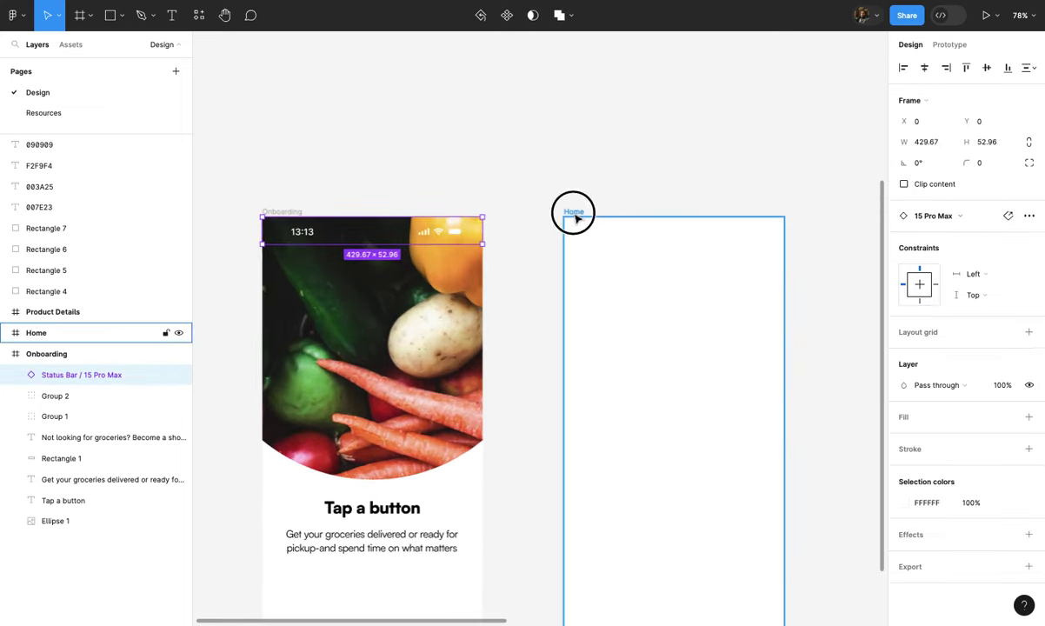
pyautogui.hotkey('ctrl', 'v')
pyautogui.hscroll(2, 576, 218)
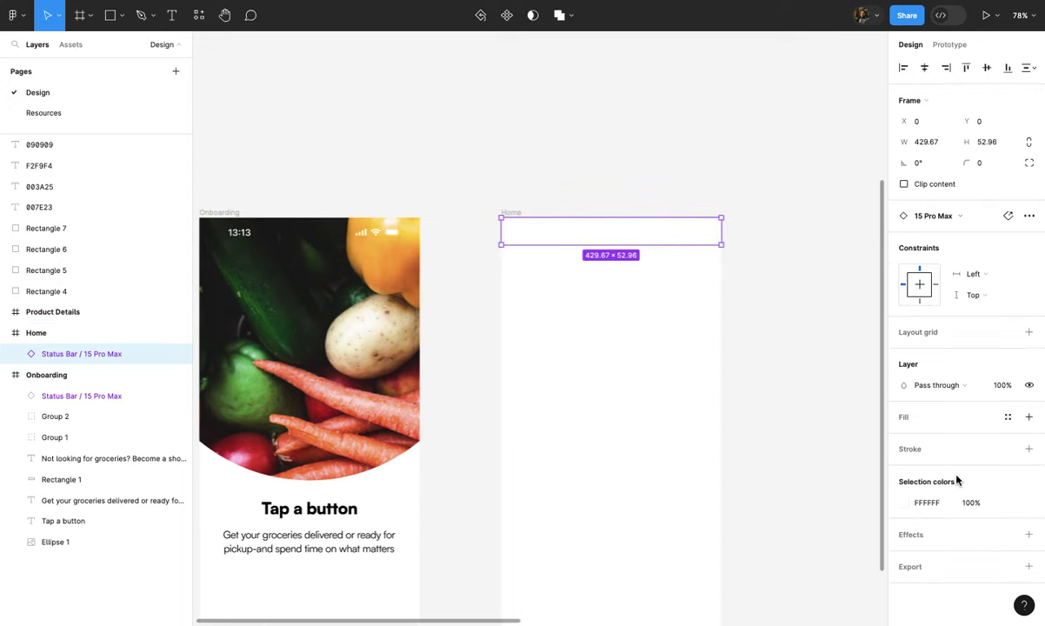
# - Make the pasted status bar's time and icons black (000000)
pyautogui.click(905, 503)
pyautogui.moveTo(727, 423)
pyautogui.mouseDown()
pyautogui.moveTo(741, 412)
pyautogui.moveTo(722, 452)
pyautogui.mouseUp()
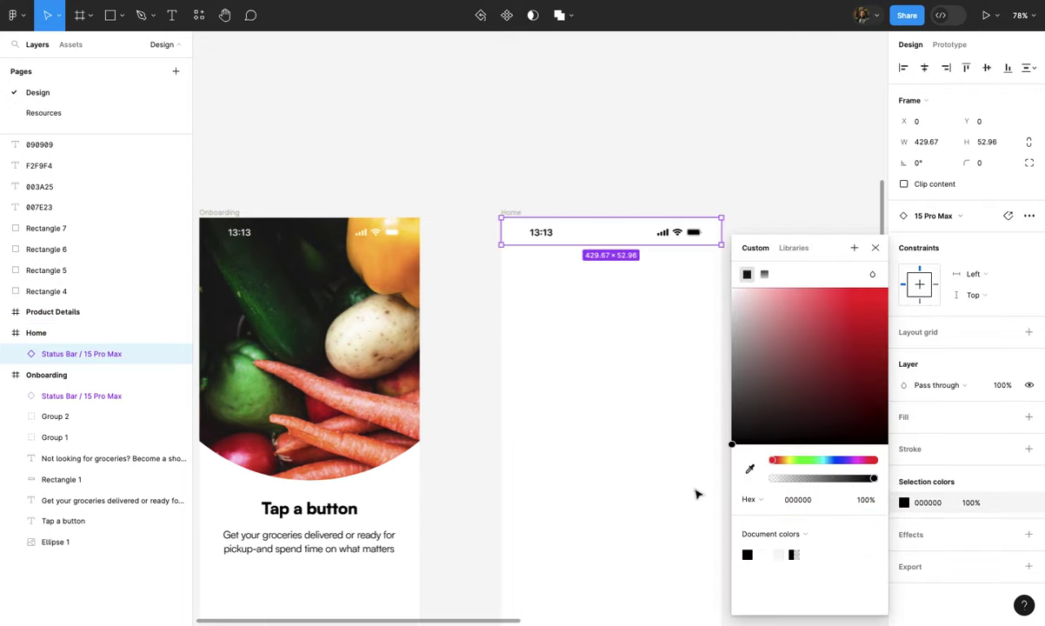
pyautogui.click(728, 207)
pyautogui.scroll(-2, 729, 207)
pyautogui.scroll(1, 729, 207)
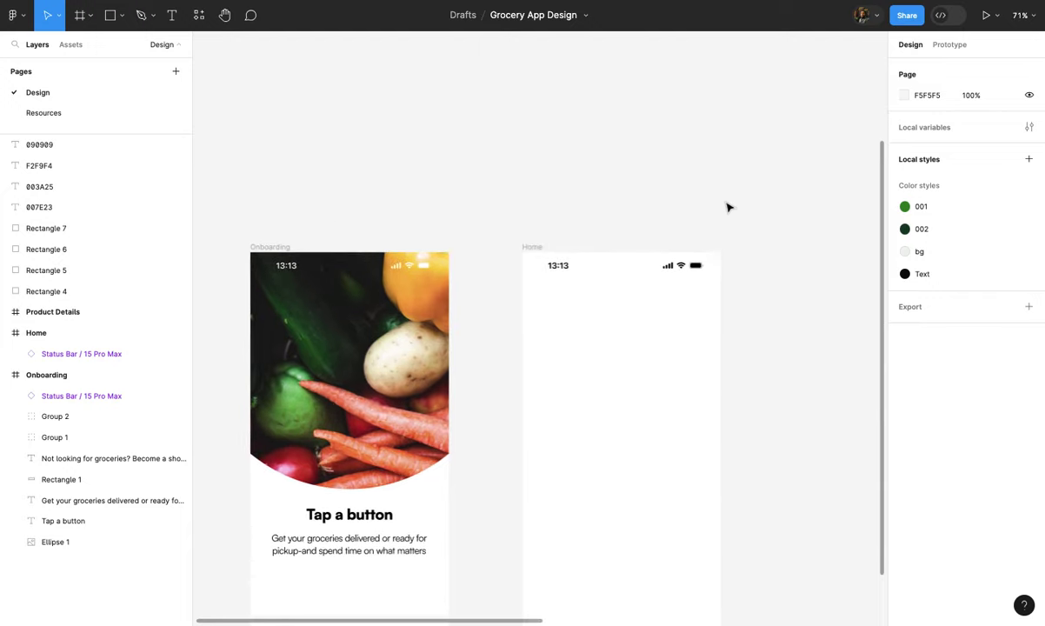
pyautogui.scroll(3, 658, 247)
# - Check the Home status bar by selecting and deselecting it
pyautogui.click(665, 287)
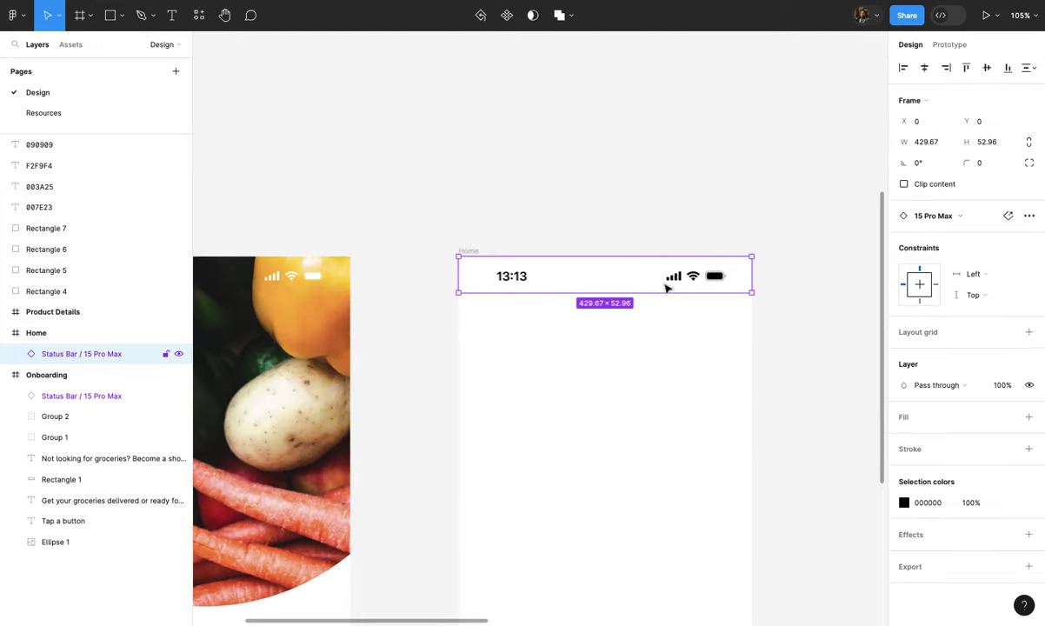
pyautogui.click(666, 338)
pyautogui.scroll(-2, 666, 337)
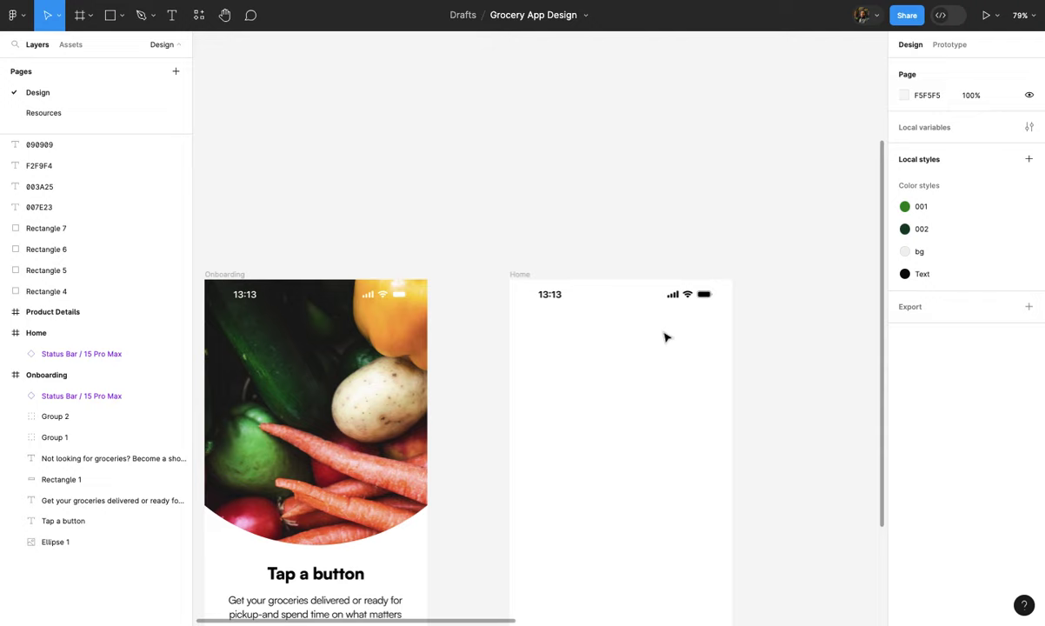
pyautogui.scroll(1, 646, 303)
pyautogui.click(646, 297)
pyautogui.scroll(-1, 650, 349)
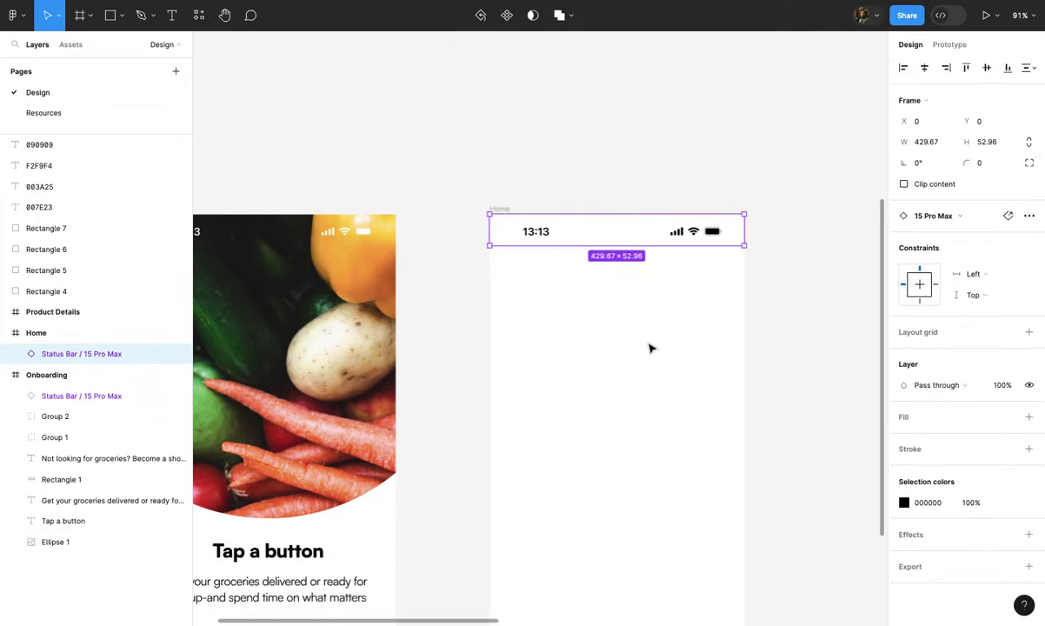
pyautogui.click(650, 349)
pyautogui.scroll(-3, 650, 349)
pyautogui.scroll(1, 650, 349)
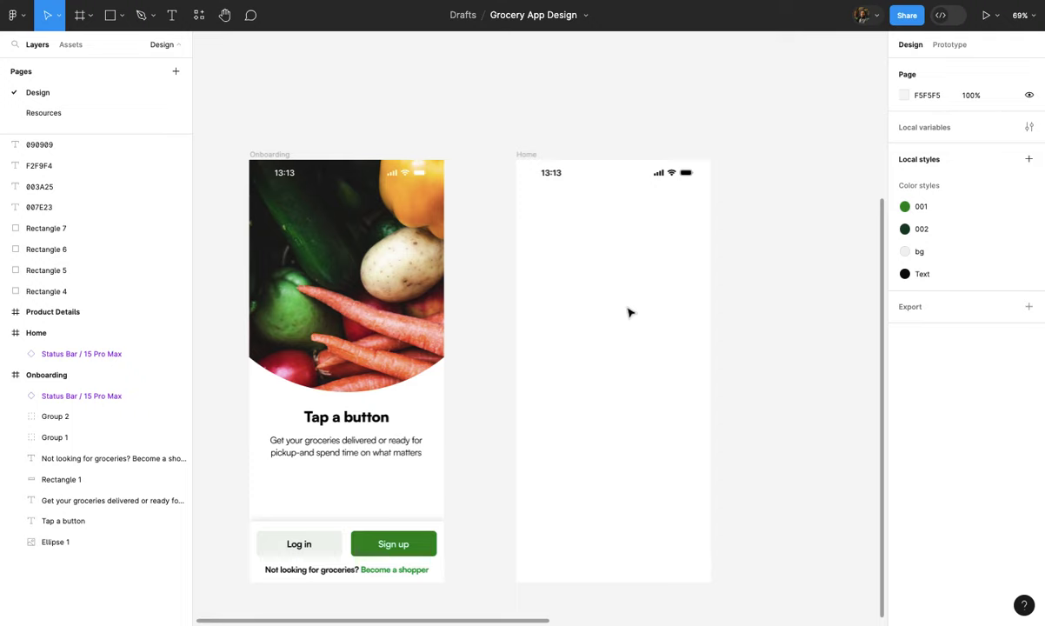
# - Nudge the Home frame slightly closer to Onboarding and recheck its status bar
pyautogui.click(526, 154)
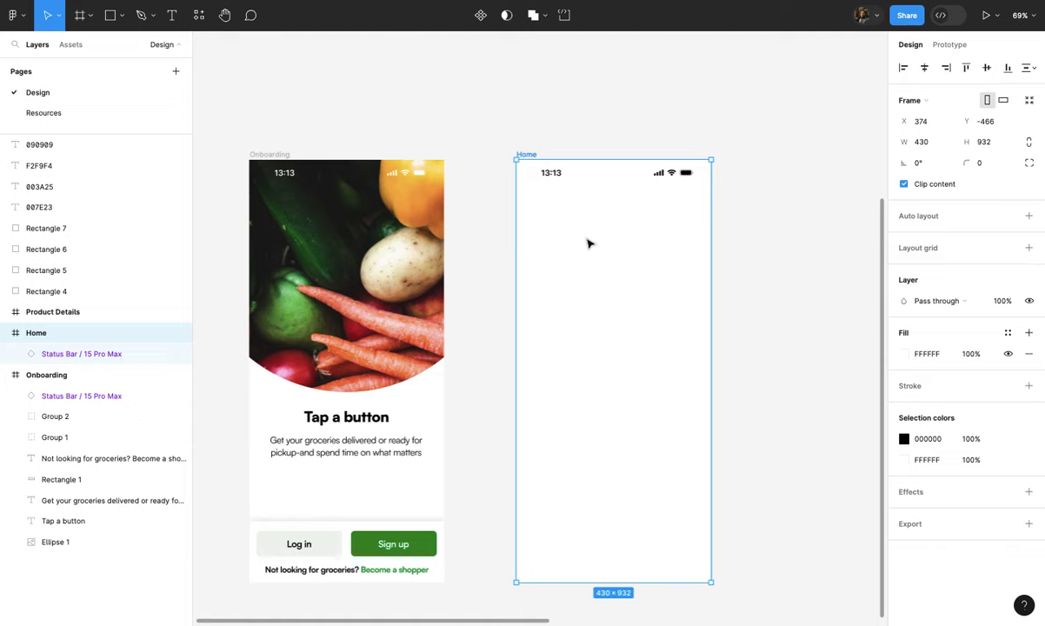
pyautogui.hscroll(1, 588, 244)
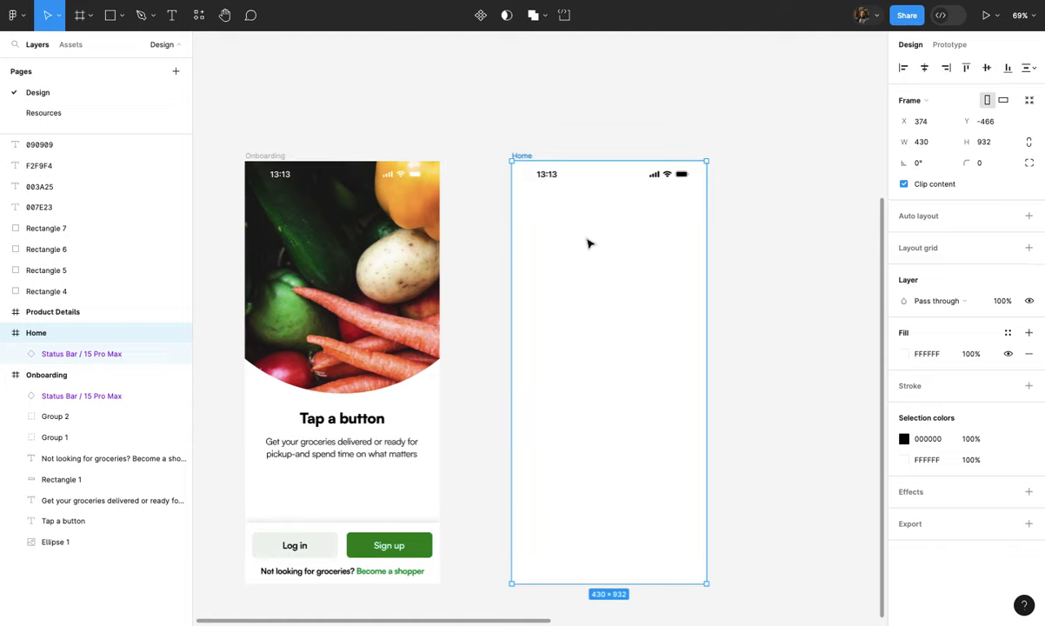
pyautogui.click(601, 177)
pyautogui.click(677, 216)
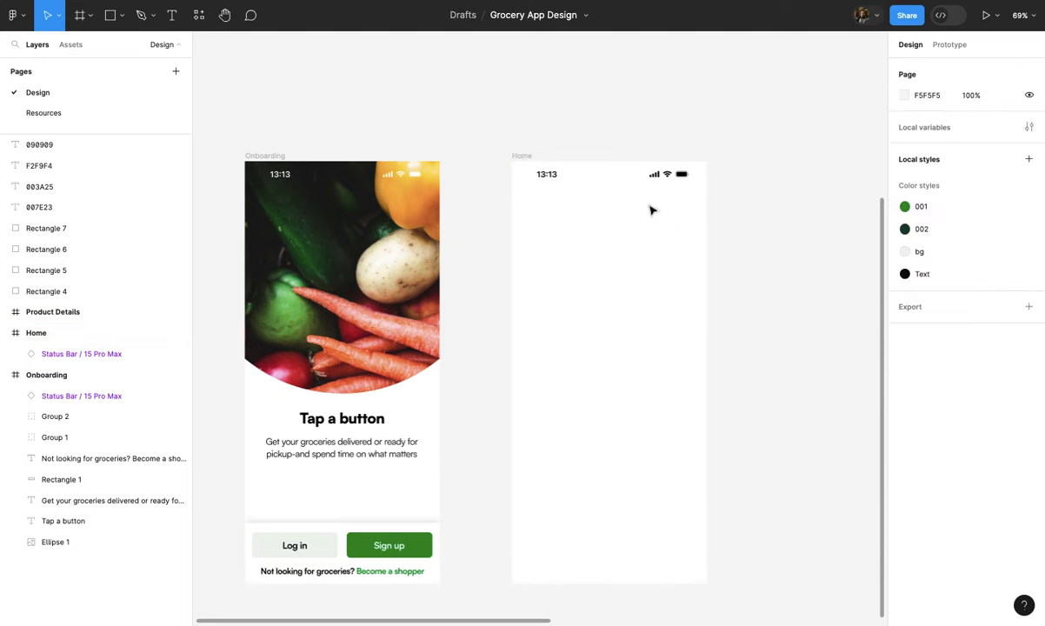
pyautogui.click(522, 155)
pyautogui.moveTo(594, 233); pyautogui.dragTo(583, 241)
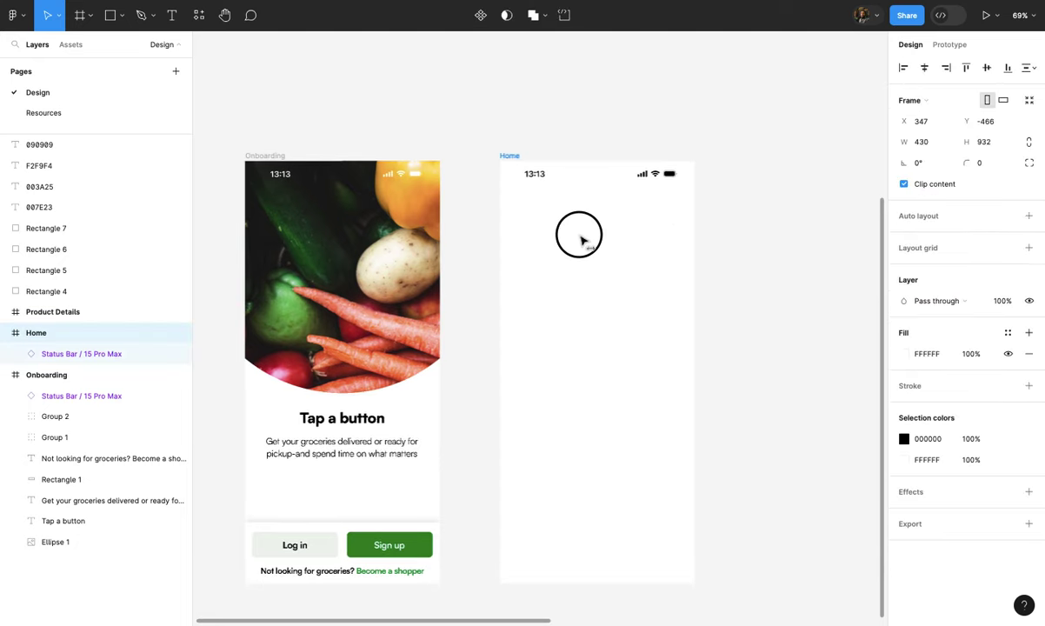
pyautogui.click(535, 181)
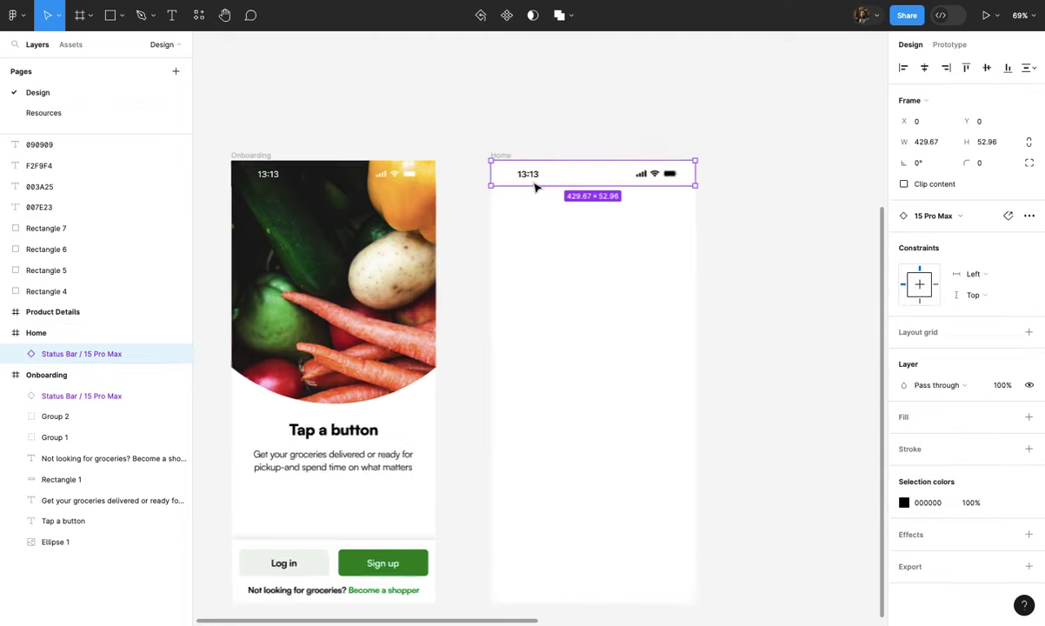
pyautogui.scroll(1, 567, 154)
pyautogui.click(572, 147)
pyautogui.scroll(-2, 571, 148)
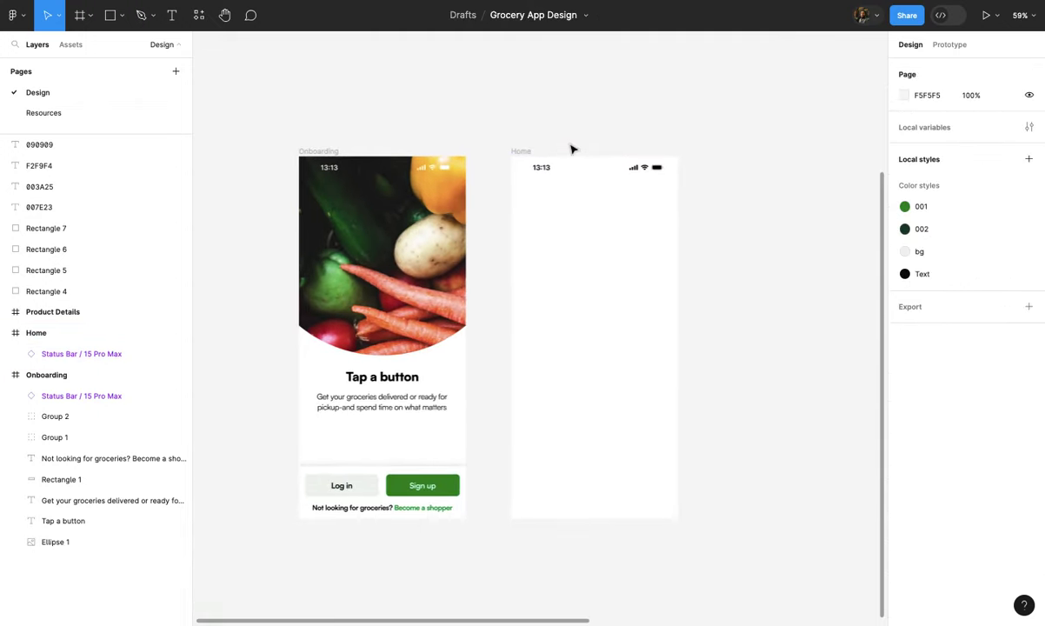
pyautogui.scroll(1, 571, 149)
pyautogui.scroll(-2, 571, 150)
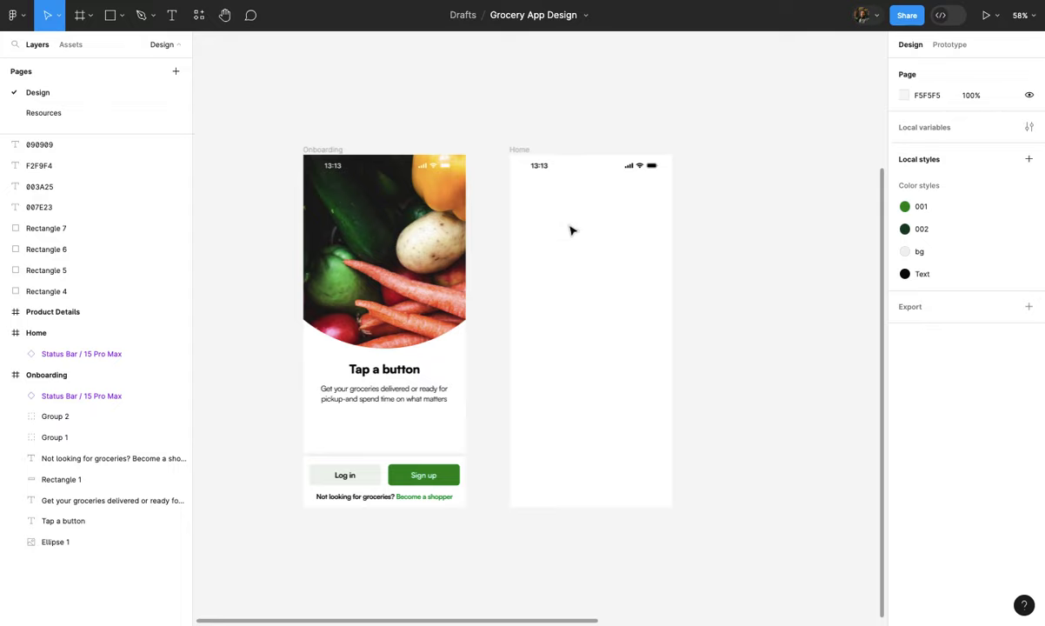
pyautogui.scroll(2, 564, 262)
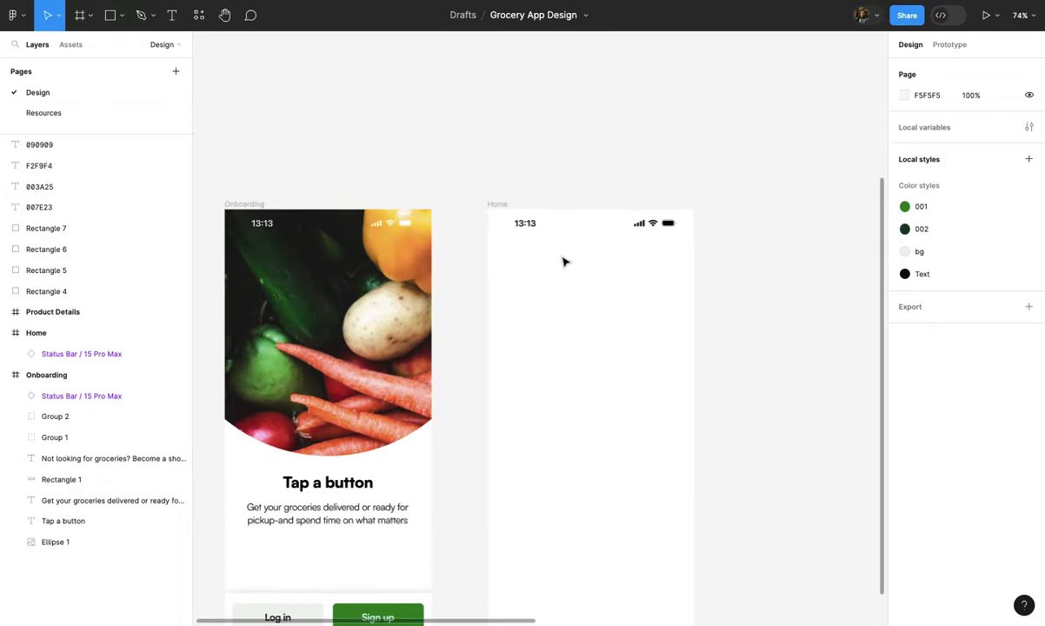
pyautogui.scroll(2, 564, 262)
pyautogui.scroll(1, 563, 261)
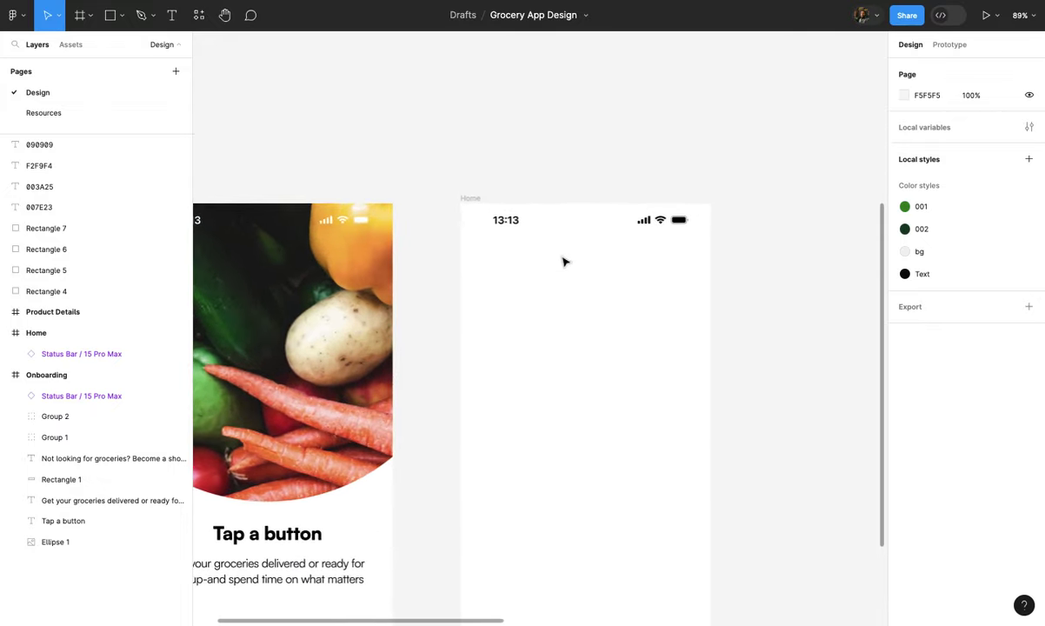
# - Add a Columns layout grid to the Home frame with margin 16
pyautogui.click(477, 210)
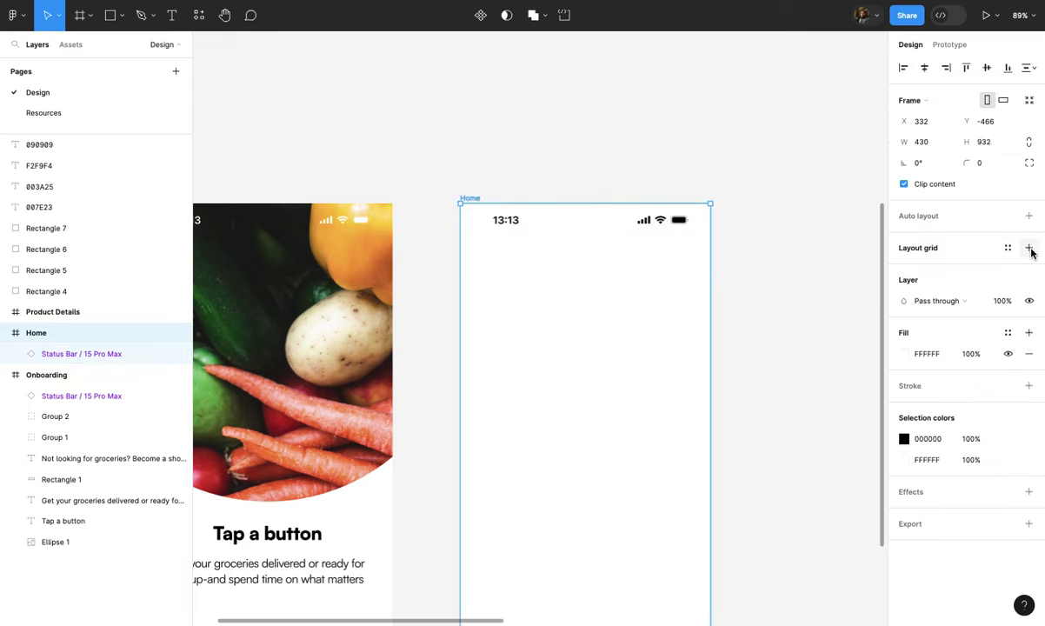
pyautogui.click(1028, 248)
pyautogui.click(904, 269)
pyautogui.click(752, 271)
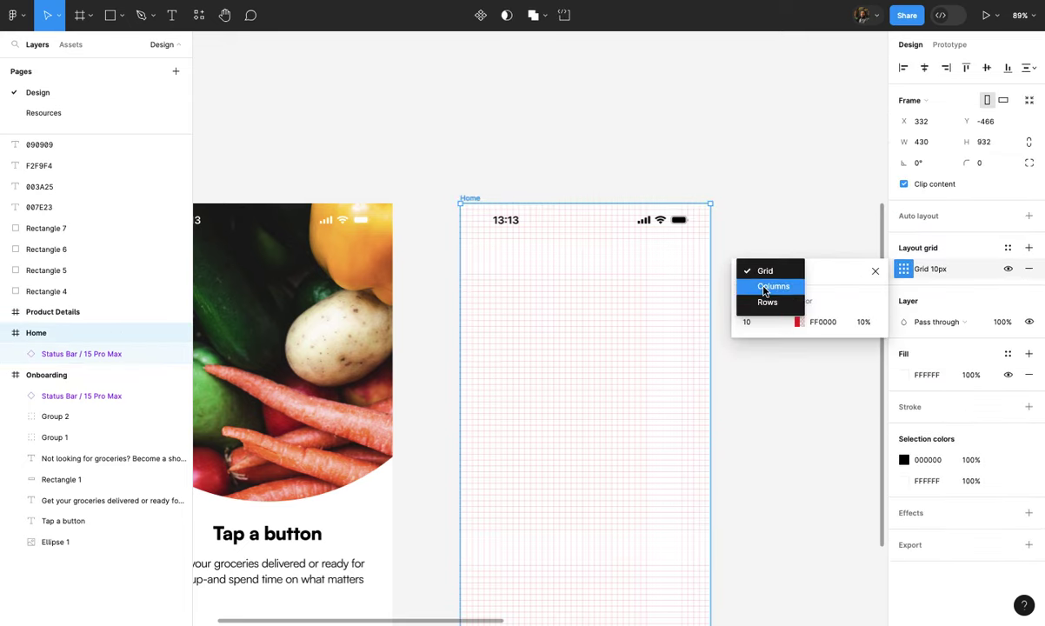
pyautogui.click(857, 369)
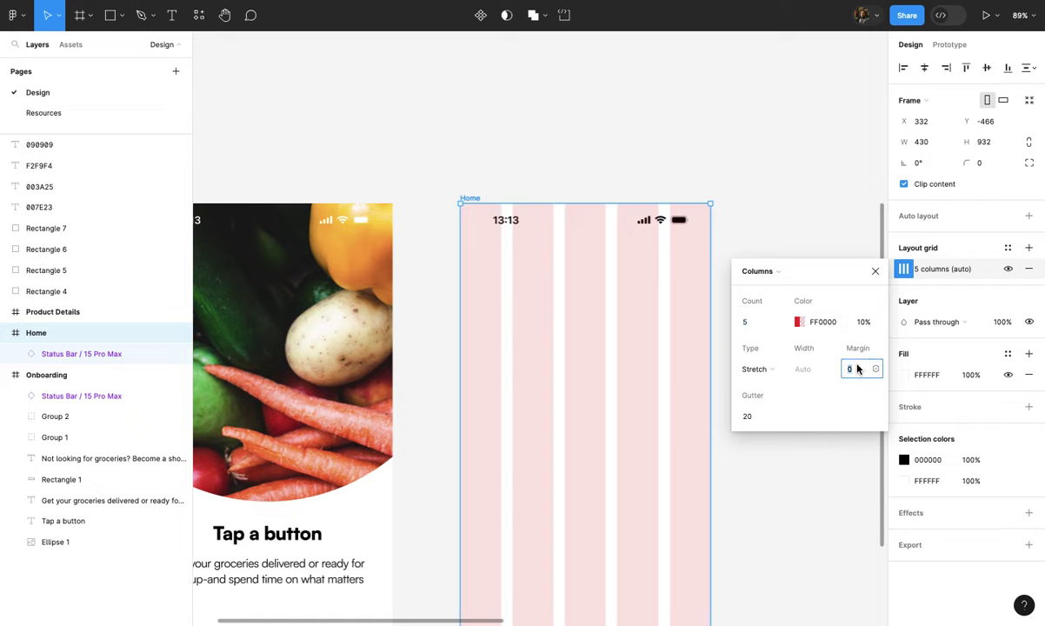
pyautogui.write('18')
pyautogui.press('Return')
pyautogui.press('Down')
pyautogui.press('Down')
pyautogui.click(875, 271)
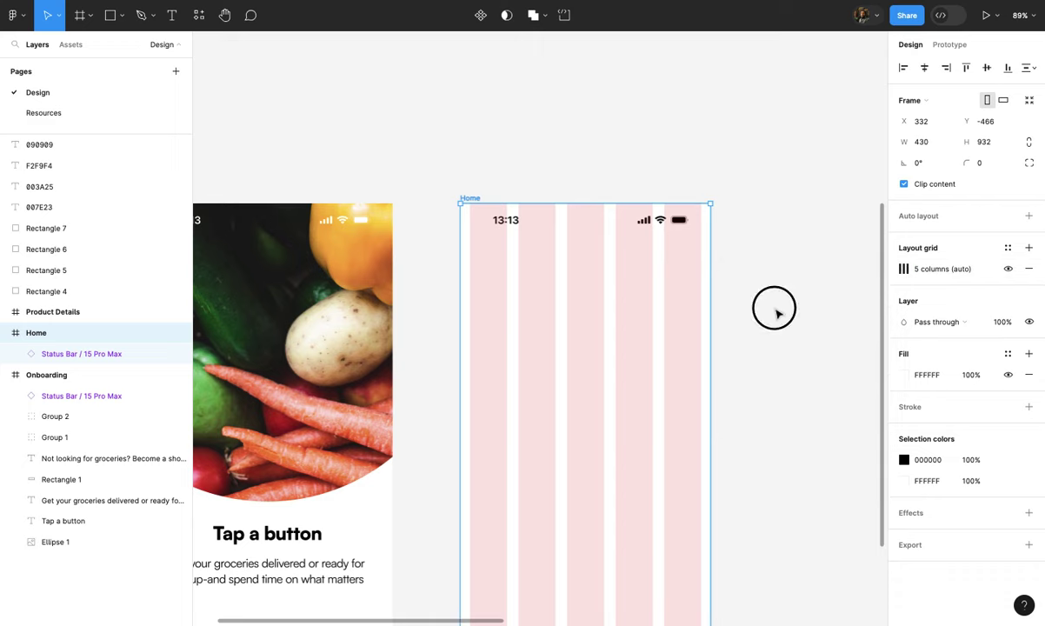
pyautogui.click(774, 309)
pyautogui.scroll(2, 572, 325)
pyautogui.scroll(-2, 572, 324)
pyautogui.scroll(-2, 572, 325)
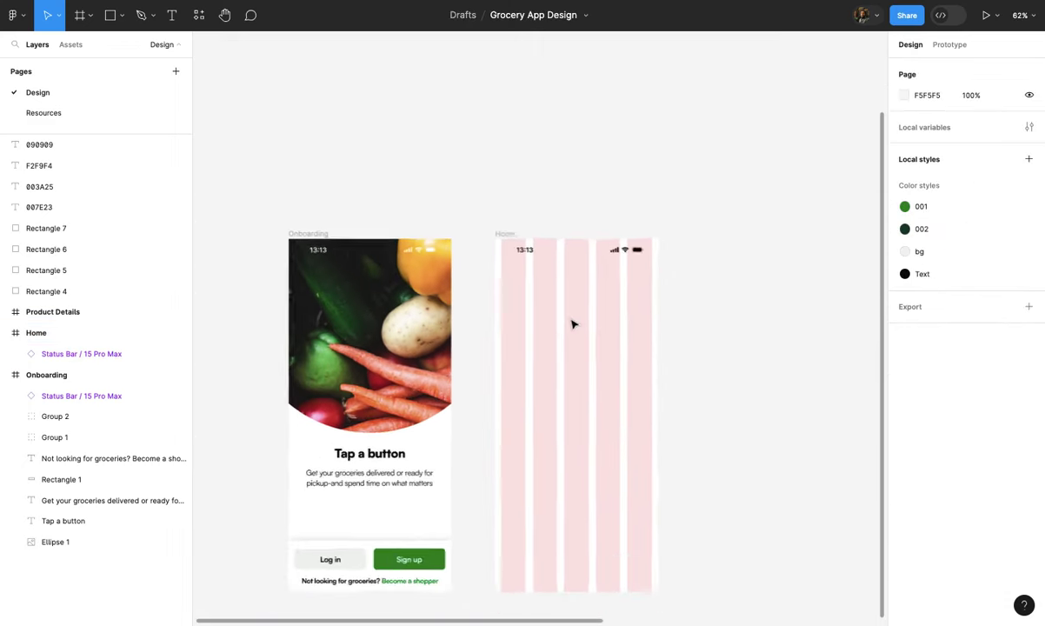
pyautogui.scroll(1, 572, 324)
pyautogui.scroll(1, 572, 324)
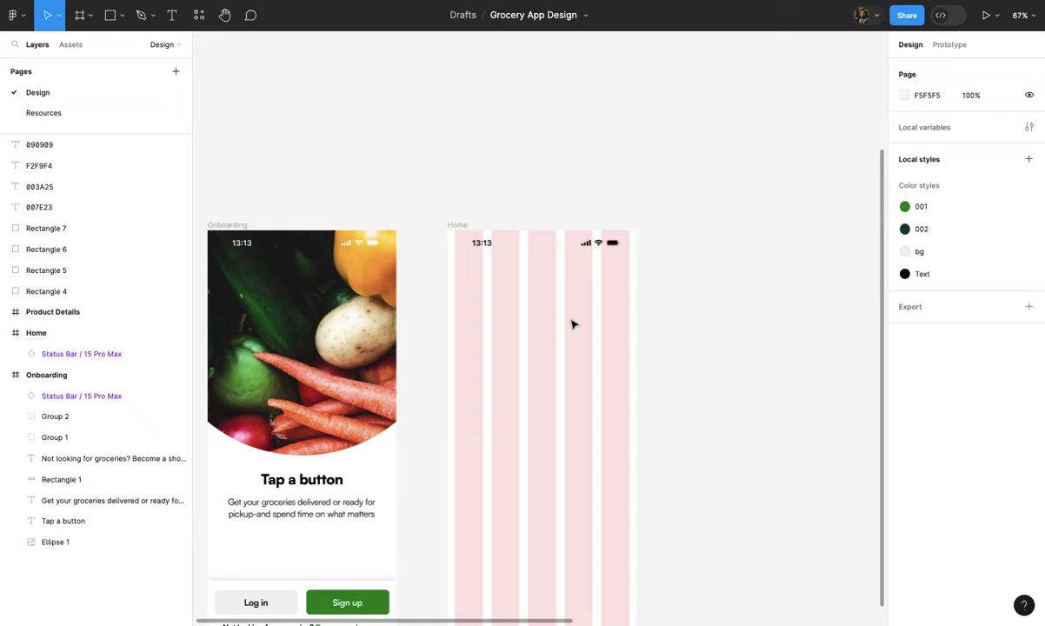
# - Draw a 430×278 rectangle across the top of Home, behind the status bar
pyautogui.scroll(2, 561, 318)
pyautogui.scroll(2, 551, 316)
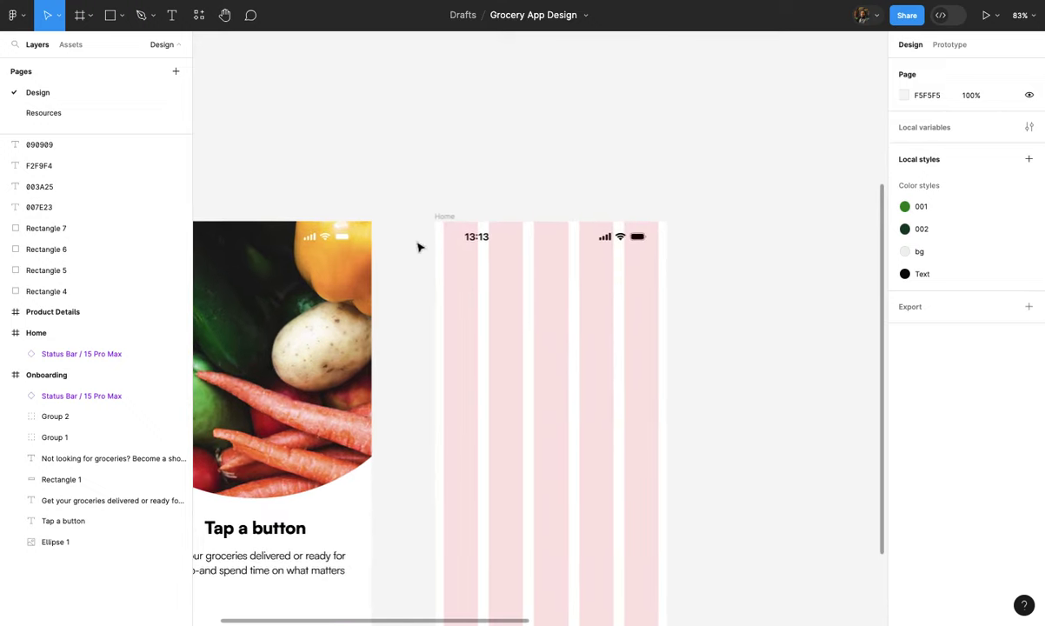
pyautogui.press('r')
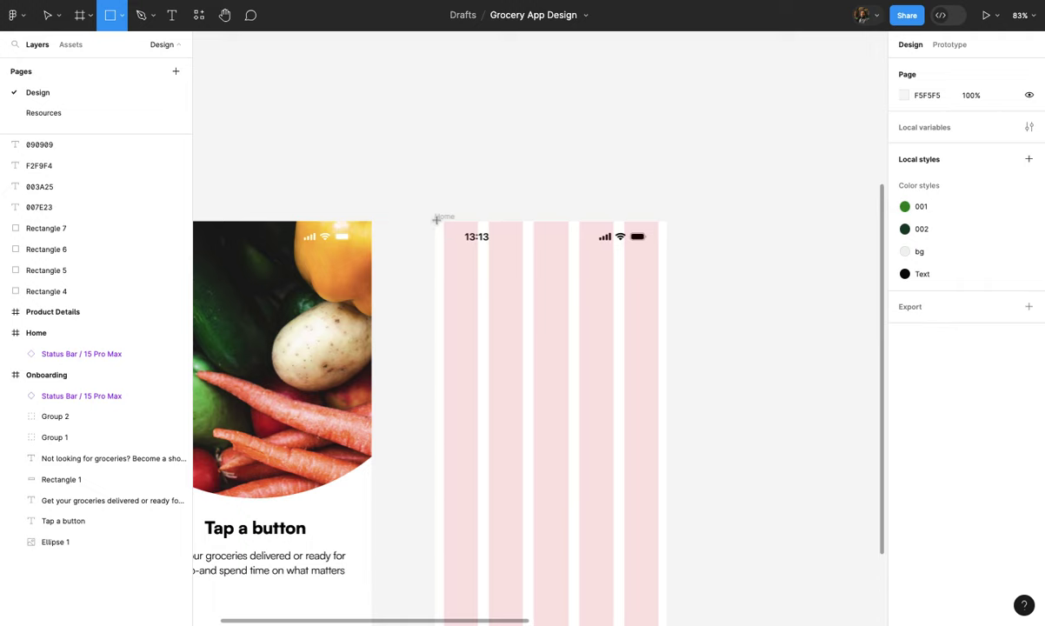
pyautogui.moveTo(436, 220); pyautogui.dragTo(661, 372)
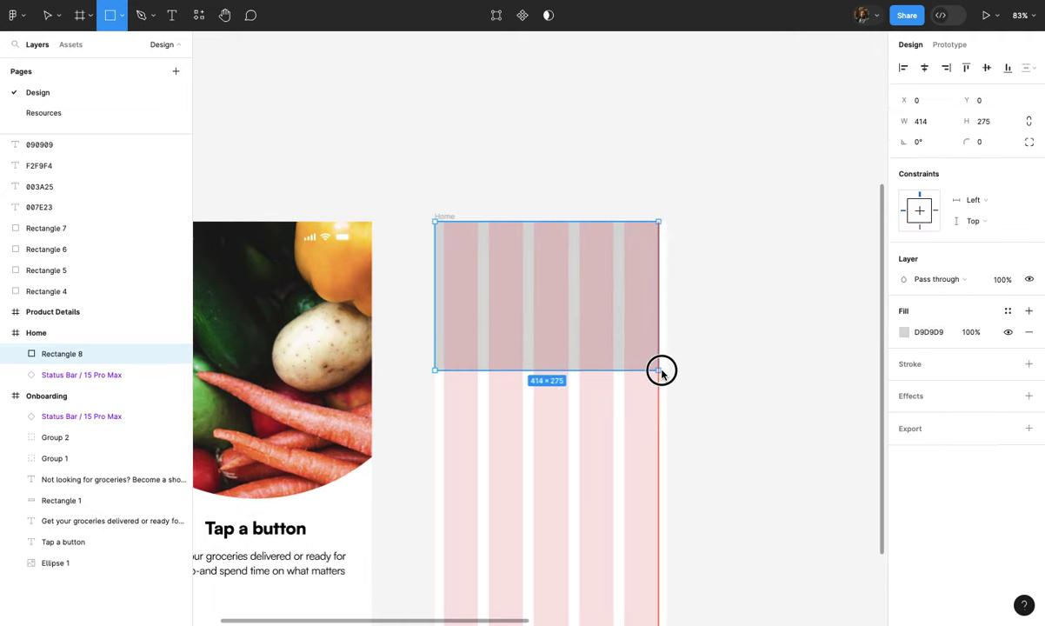
pyautogui.moveTo(661, 371); pyautogui.dragTo(667, 372)
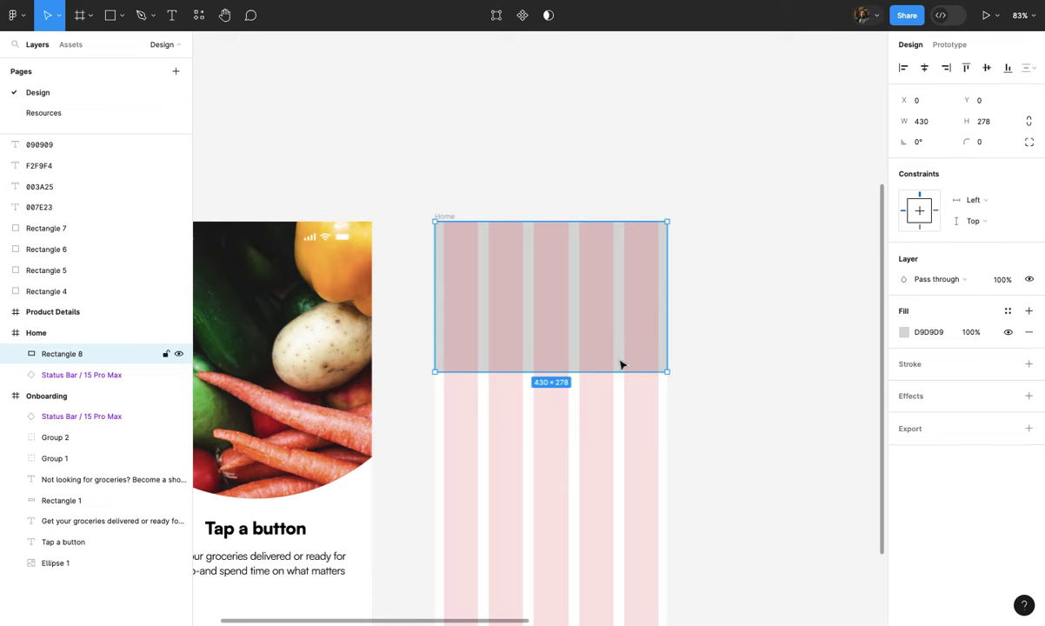
pyautogui.hotkey('ctrl', '[')
# - Round the header rectangle's bottom corners with a radius of 10
pyautogui.scroll(2, 620, 364)
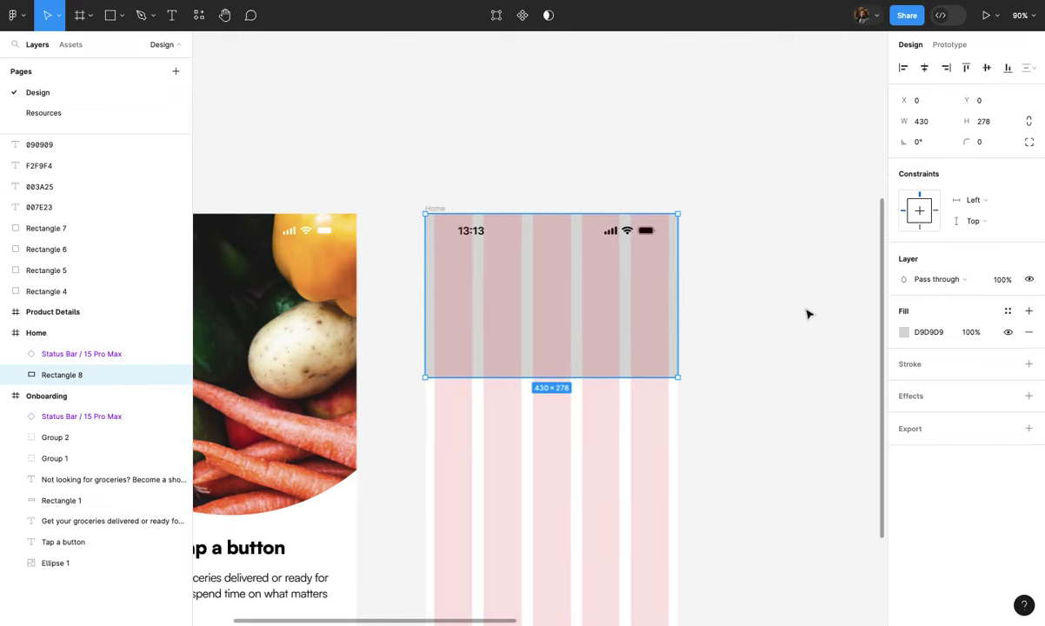
pyautogui.click(1028, 142)
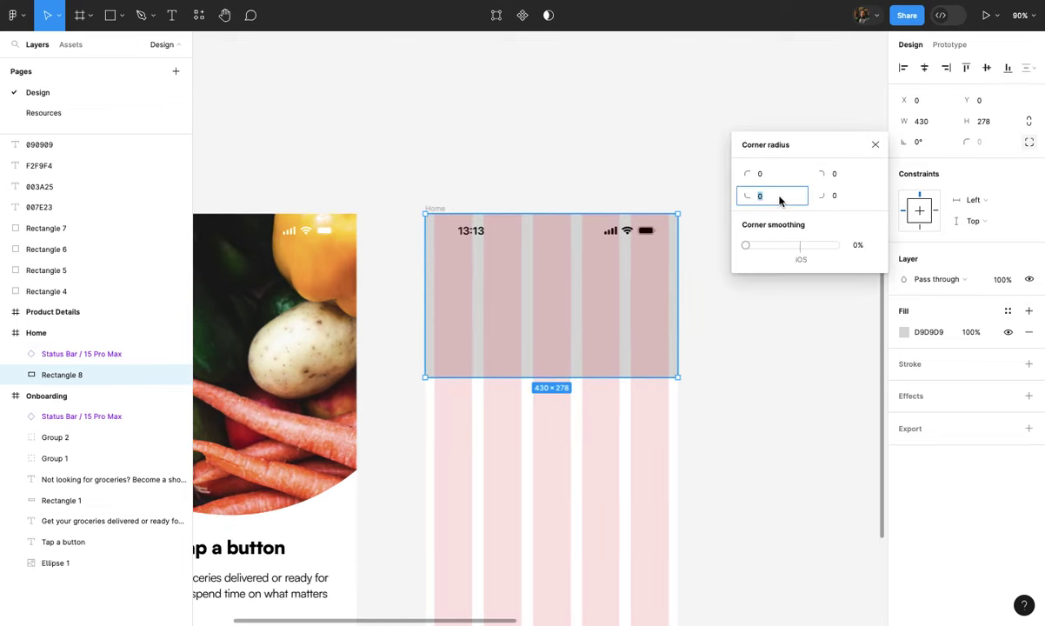
pyautogui.write('10')
pyautogui.press('Return')
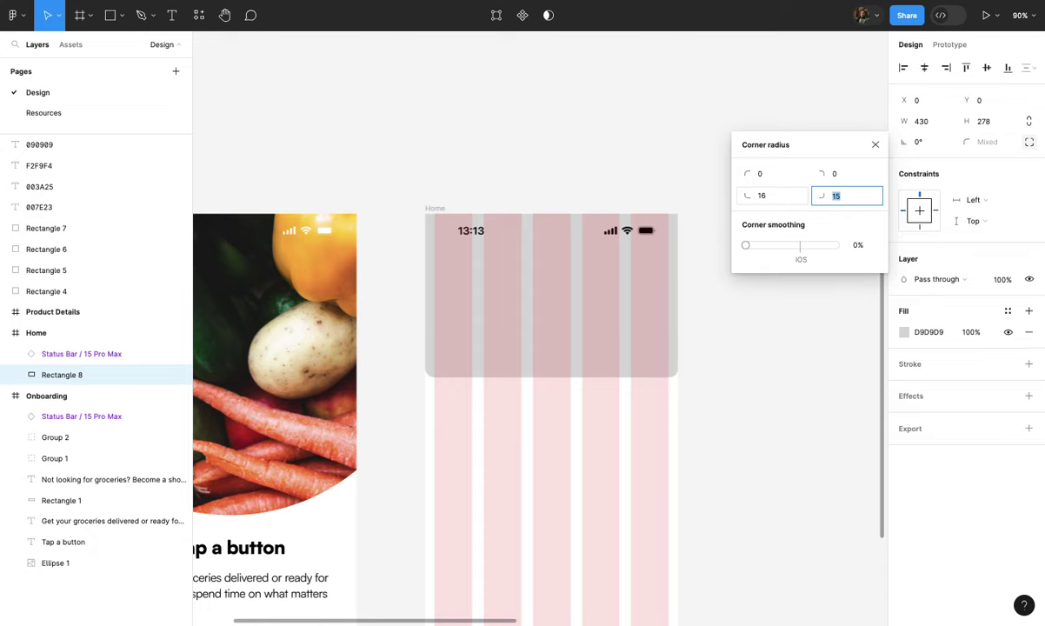
pyautogui.click(875, 144)
# - Fill the header rectangle with the dark green 002 colour style
pyautogui.keyDown('ctrl'); pyautogui.scroll(1, 614, 328); pyautogui.keyUp('ctrl')
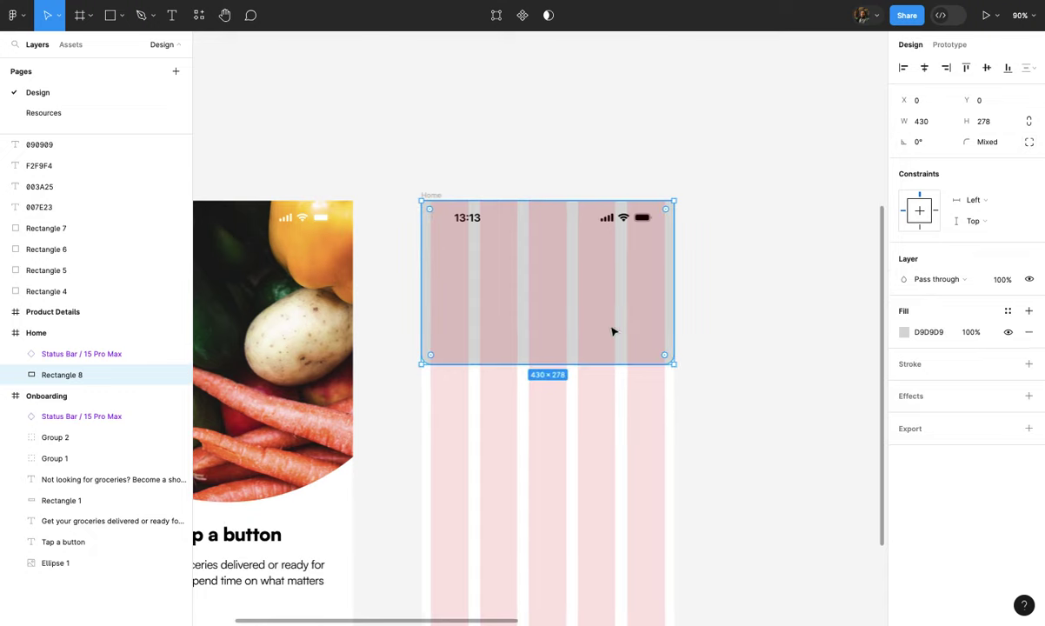
pyautogui.keyDown('ctrl'); pyautogui.scroll(2, 614, 328); pyautogui.keyUp('ctrl')
pyautogui.keyDown('ctrl'); pyautogui.scroll(2, 614, 329); pyautogui.keyUp('ctrl')
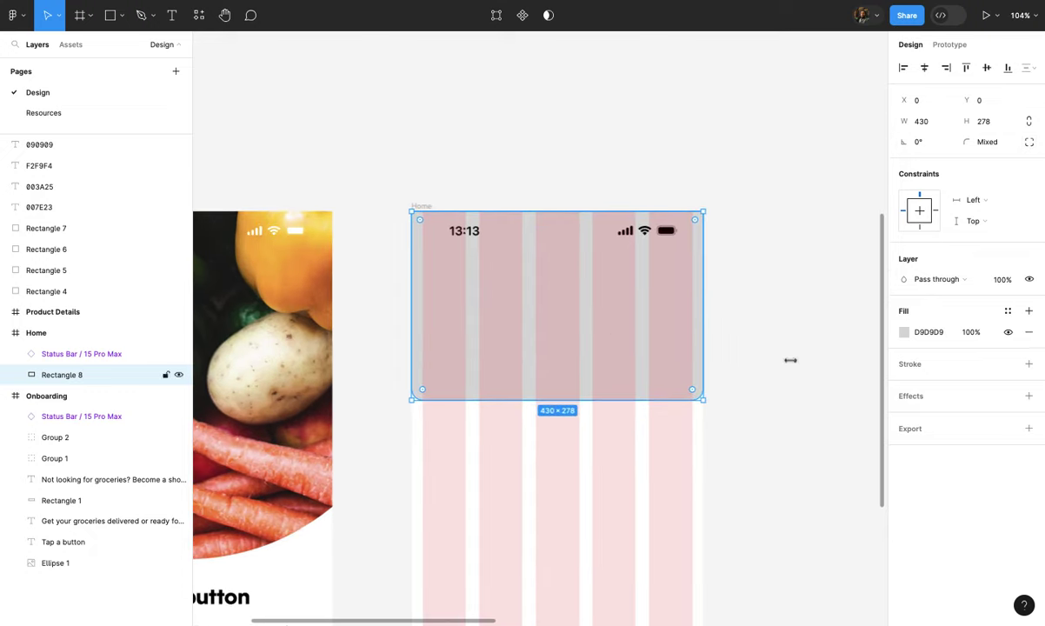
pyautogui.click(1008, 311)
pyautogui.click(776, 418)
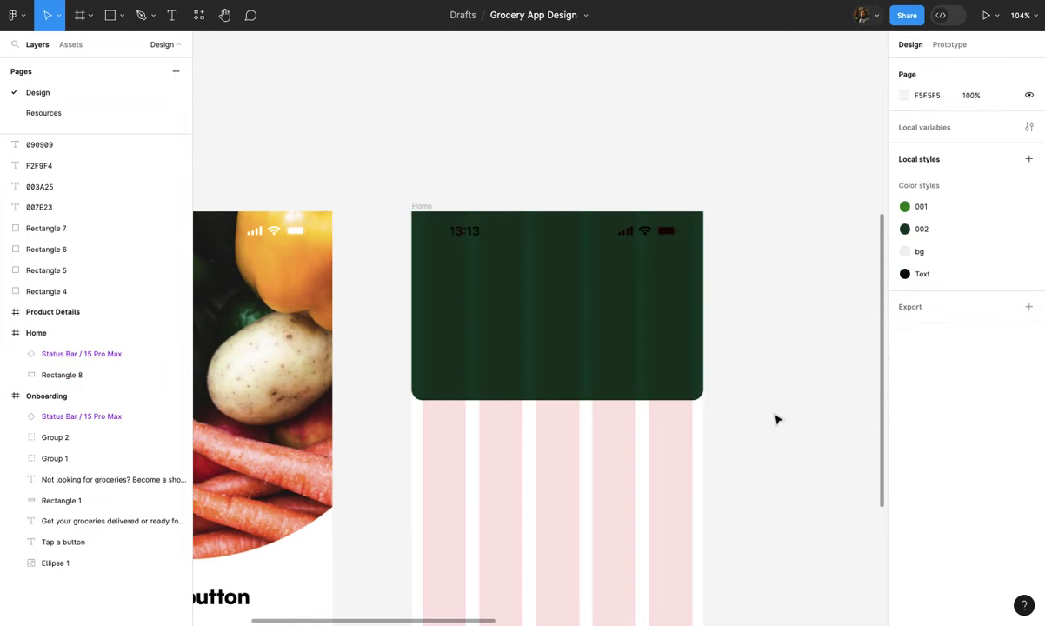
# - Set the Home status bar colour to FFFFFF
pyautogui.keyDown('ctrl'); pyautogui.scroll(-3, 776, 420); pyautogui.keyUp('ctrl')
pyautogui.keyDown('ctrl'); pyautogui.scroll(2, 760, 401); pyautogui.keyUp('ctrl')
pyautogui.click(700, 289)
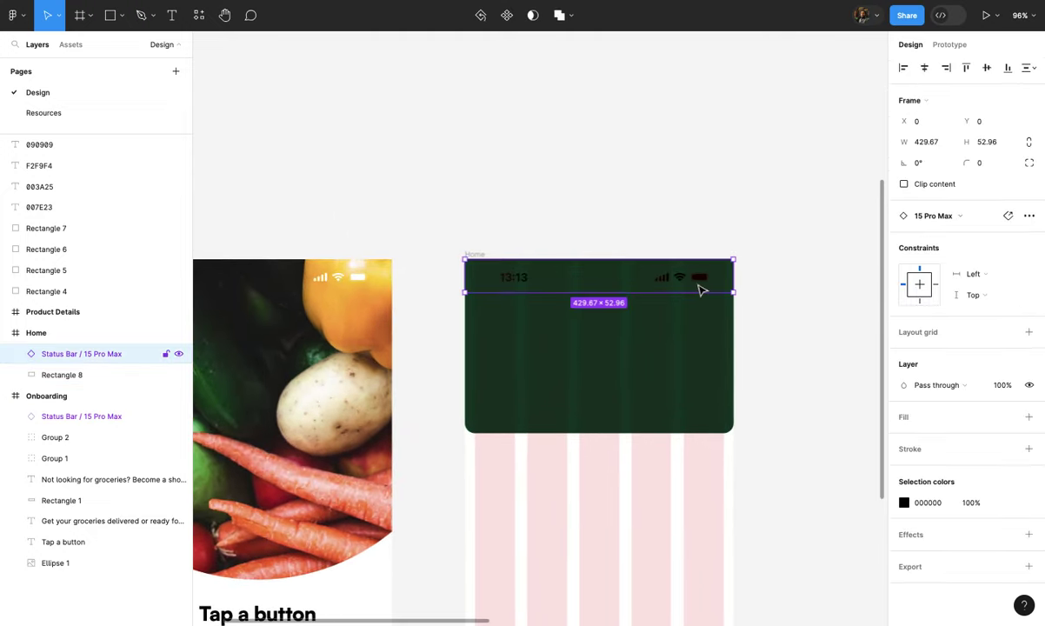
pyautogui.click(904, 502)
pyautogui.write('FFFFFF')
pyautogui.press('Return')
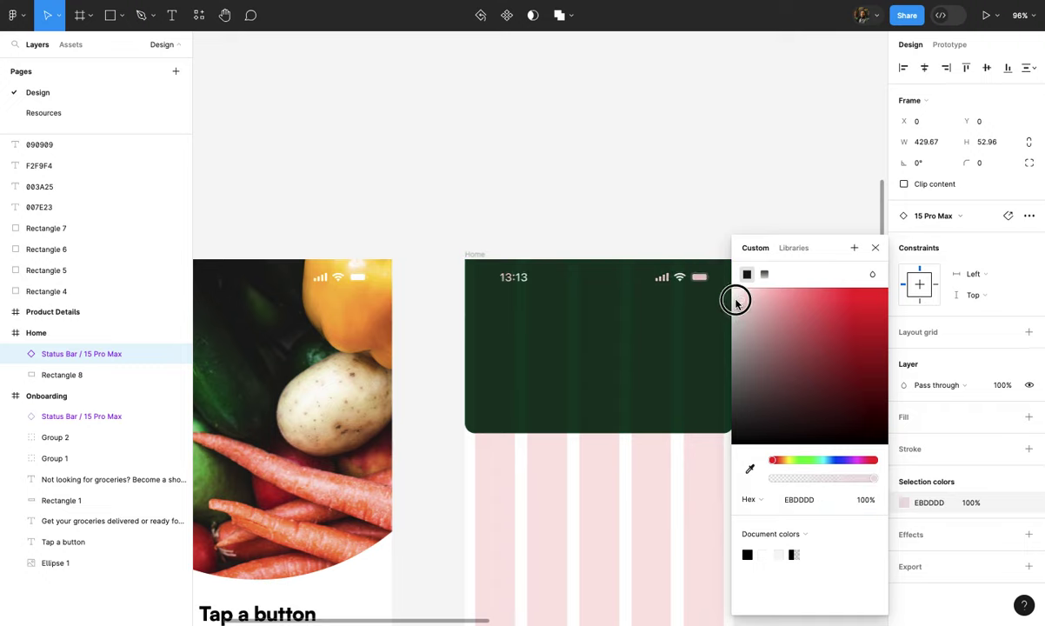
pyautogui.click(679, 209)
# - Reselect the green header rectangle to check it, then clear the selection
pyautogui.keyDown('ctrl'); pyautogui.scroll(-5, 679, 210); pyautogui.keyUp('ctrl')
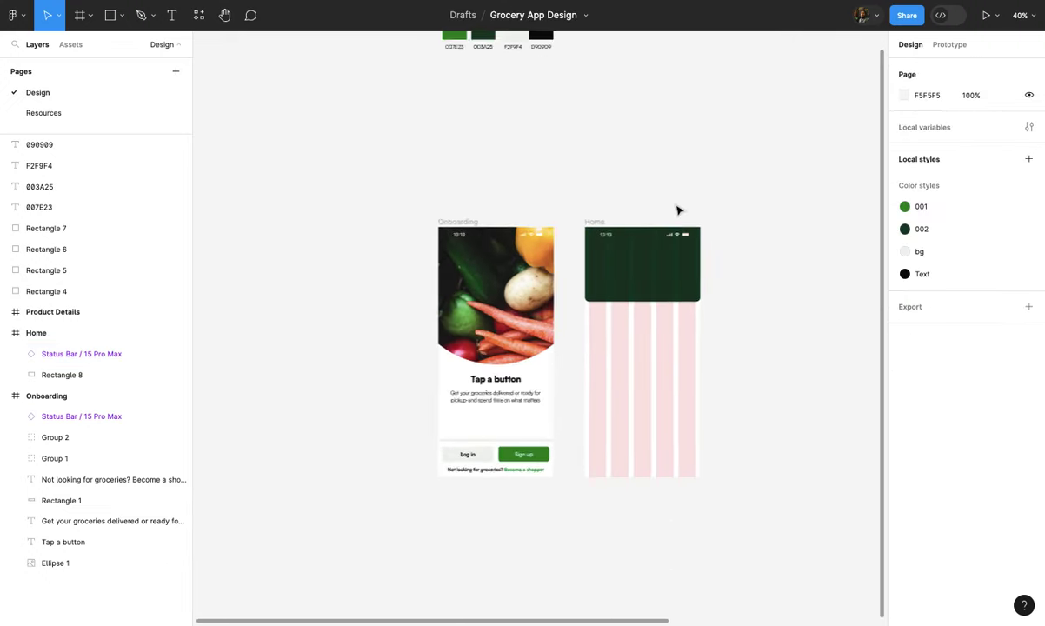
pyautogui.keyDown('ctrl'); pyautogui.scroll(4, 679, 208); pyautogui.keyUp('ctrl')
pyautogui.click(671, 313)
pyautogui.keyDown('ctrl'); pyautogui.scroll(2, 672, 313); pyautogui.keyUp('ctrl')
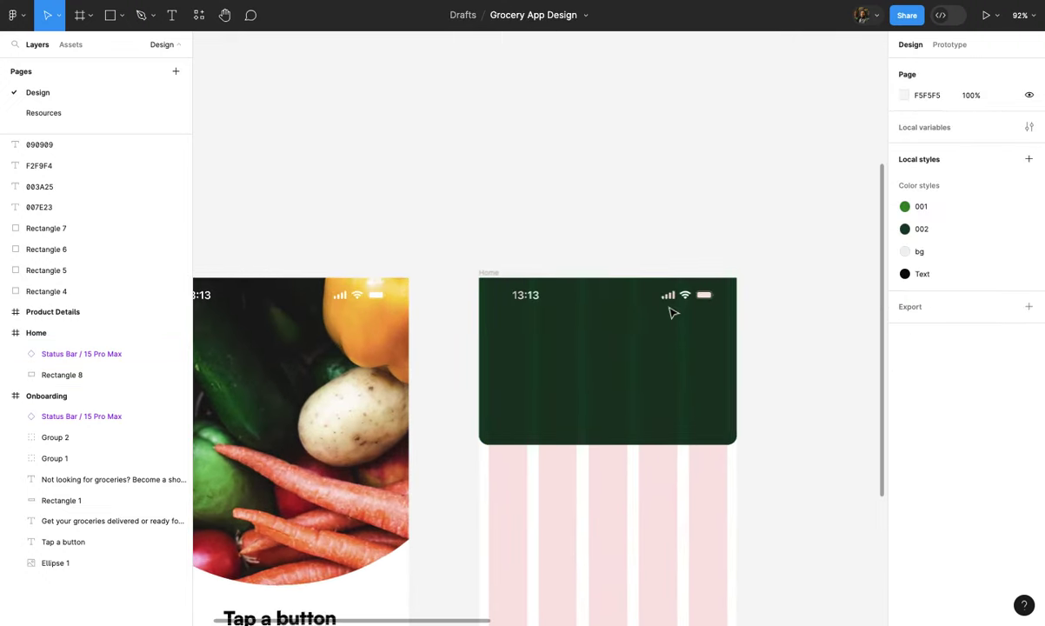
pyautogui.click(648, 444)
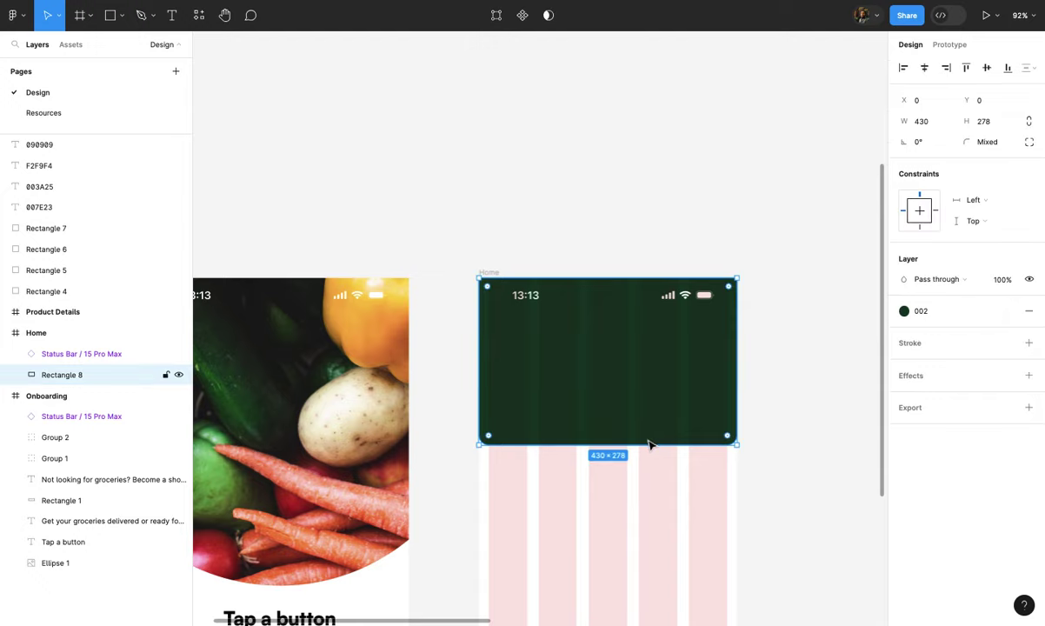
pyautogui.keyDown('ctrl'); pyautogui.scroll(2, 491, 350); pyautogui.keyUp('ctrl')
pyautogui.click(511, 228)
pyautogui.click(16, 15)
pyautogui.moveTo(39, 194)
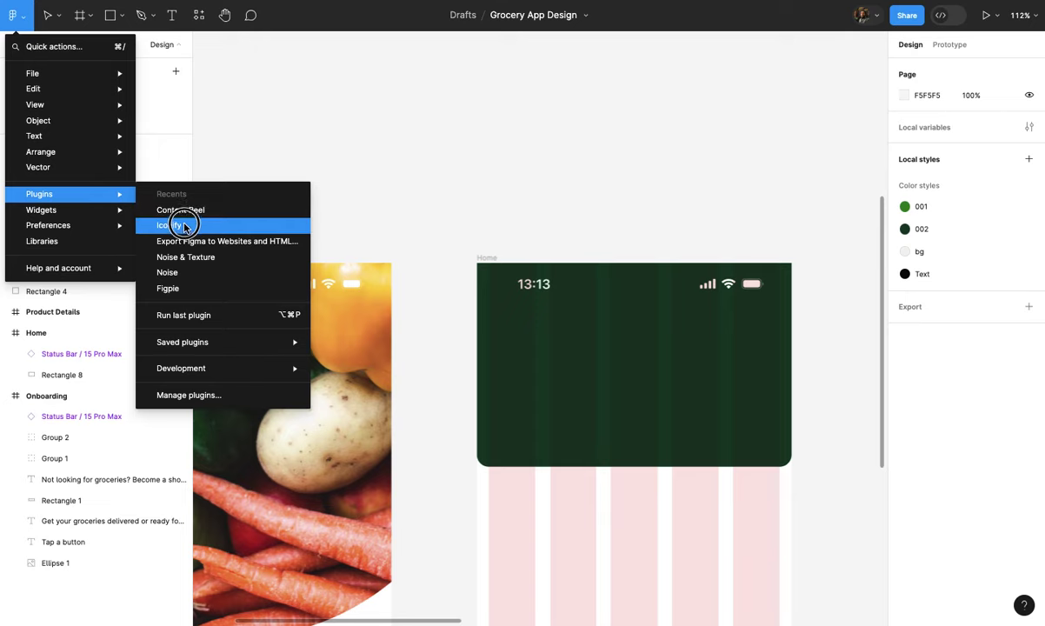
# - Import the charm hamburger menu icon from Iconify onto the canvas above Home
pyautogui.click(178, 226)
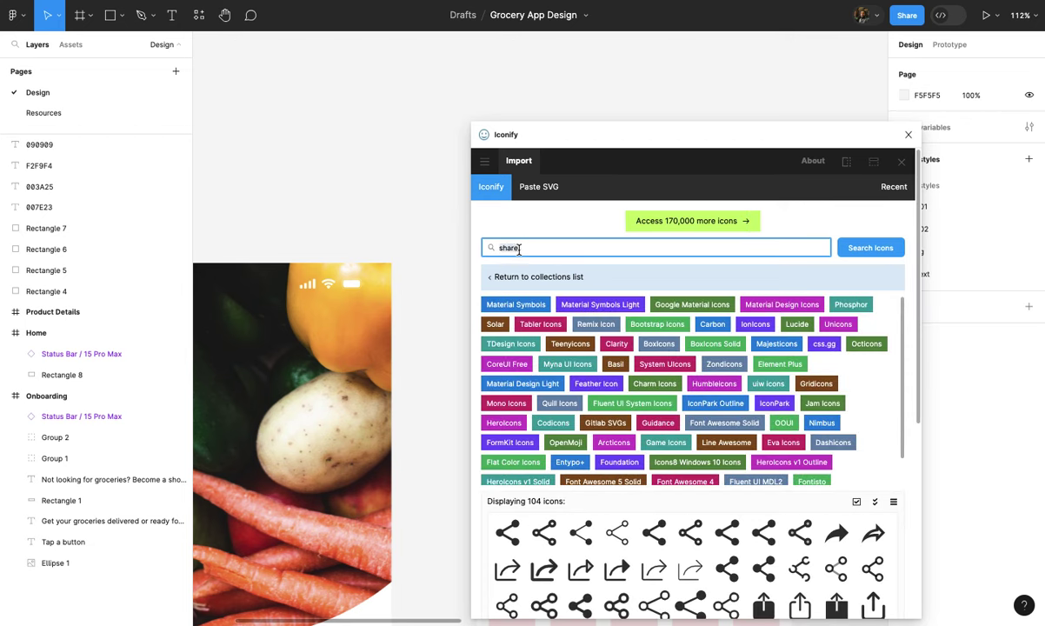
pyautogui.write('hamburger')
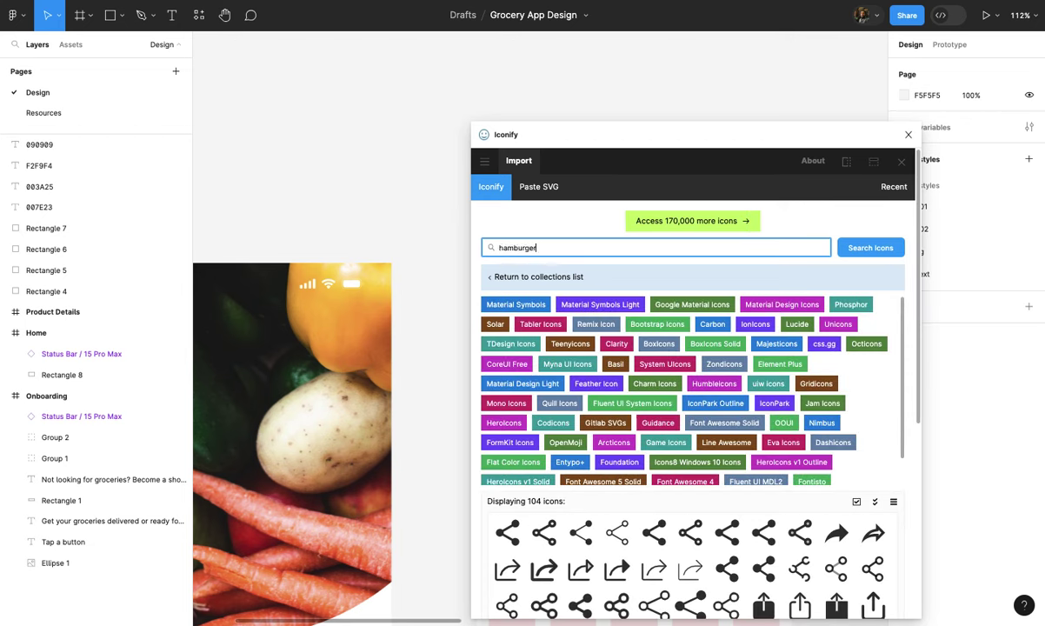
pyautogui.press('Return')
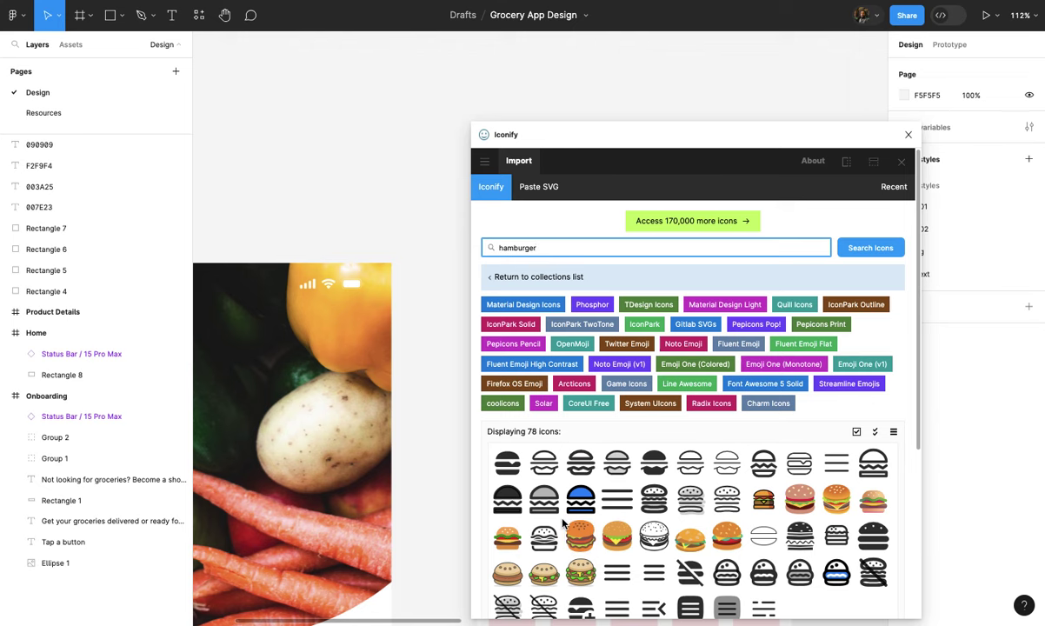
pyautogui.scroll(-1, 617, 511)
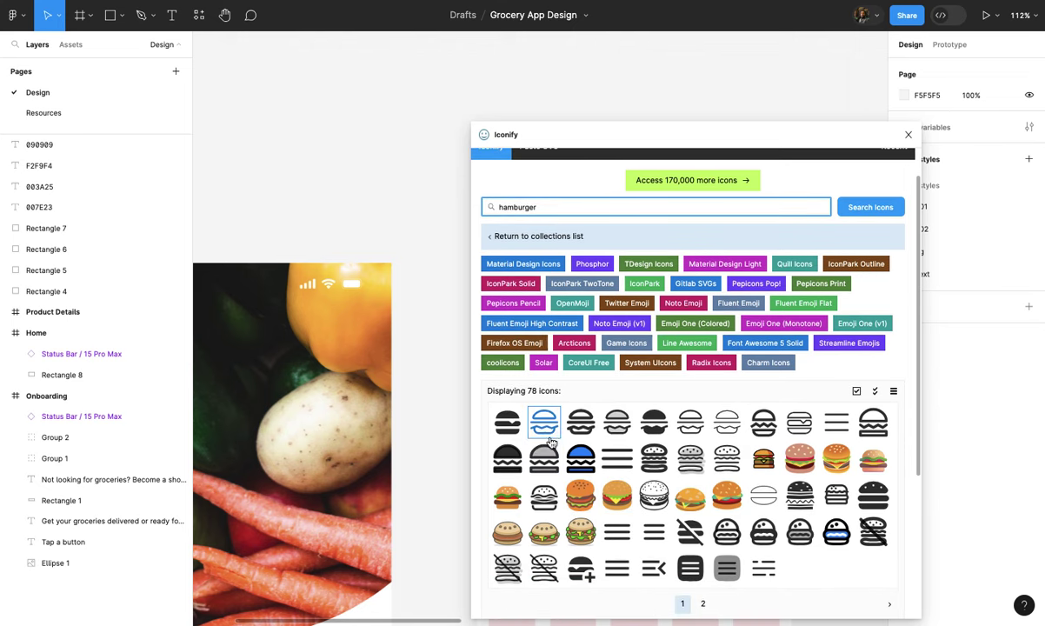
pyautogui.scroll(1, 598, 350)
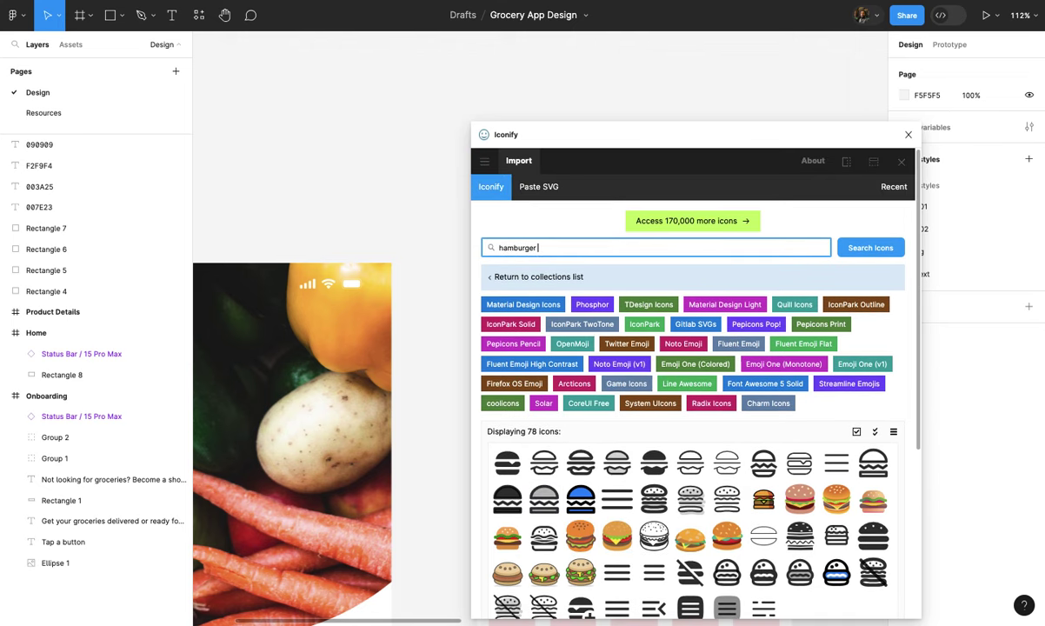
pyautogui.write('menu')
pyautogui.press('Return')
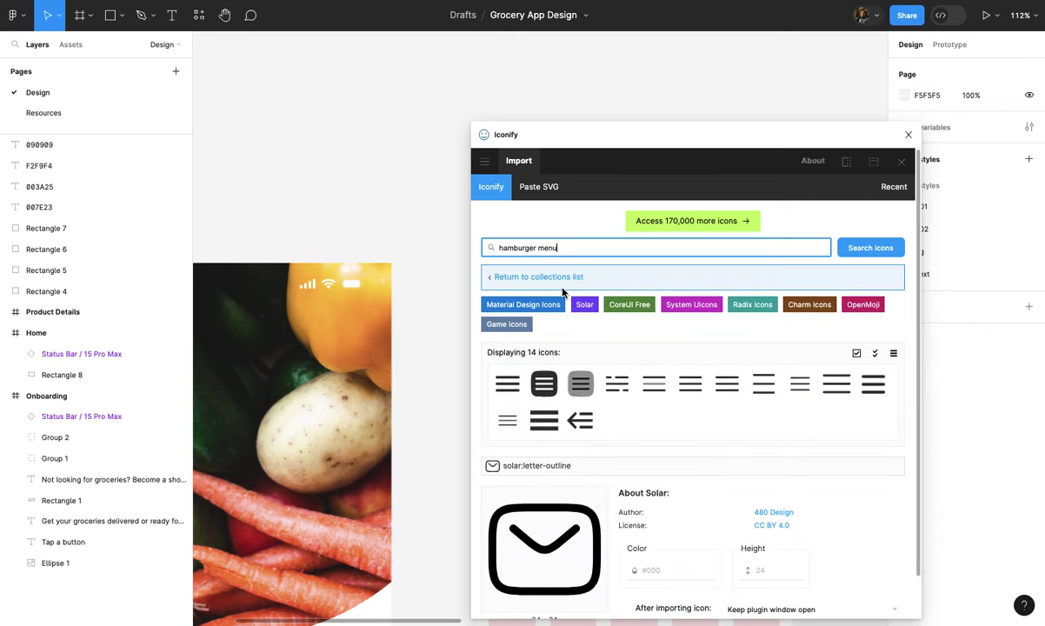
pyautogui.moveTo(869, 400); pyautogui.dragTo(295, 141)
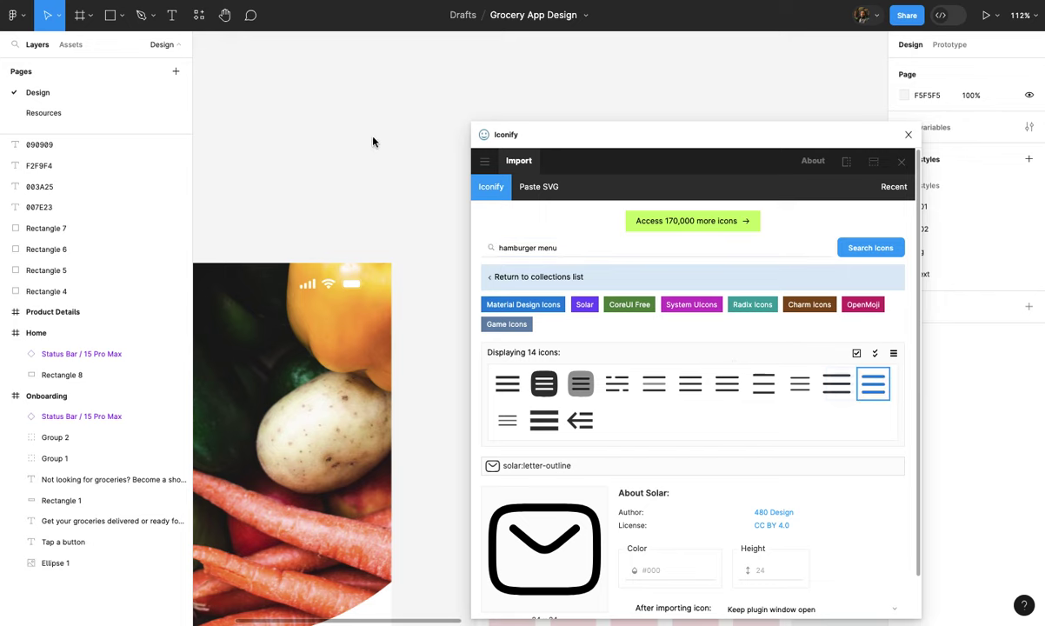
pyautogui.click(433, 205)
pyautogui.click(907, 134)
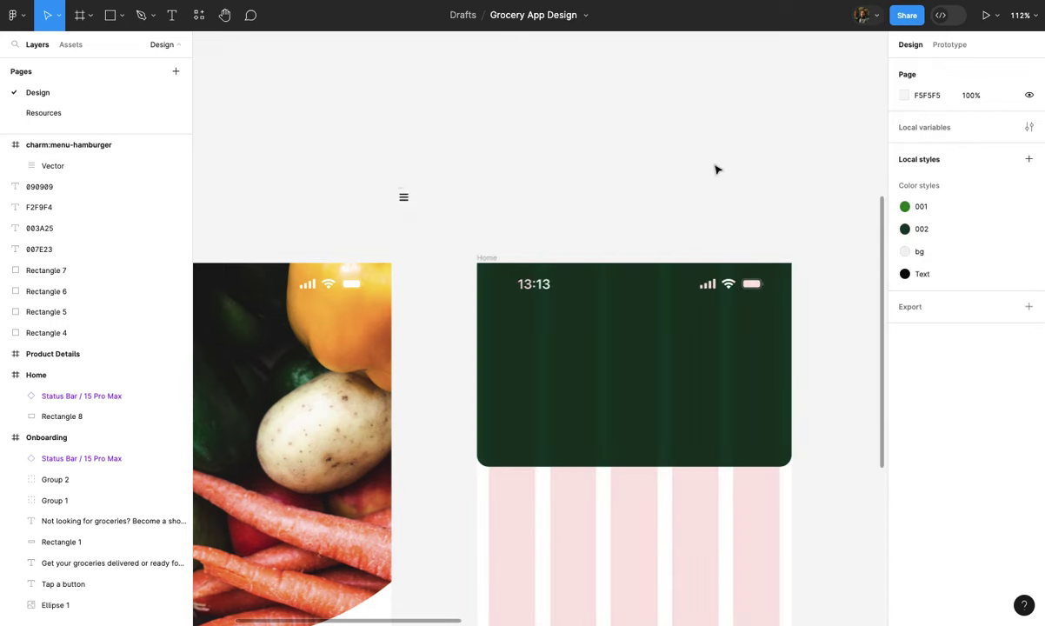
# - Move the hamburger icon into the header below the time, with stroke weight 2.5
pyautogui.moveTo(402, 195)
pyautogui.mouseDown()
pyautogui.moveTo(497, 275)
pyautogui.moveTo(514, 324)
pyautogui.moveTo(552, 290)
pyautogui.mouseUp()
pyautogui.scroll(3, 513, 328)
pyautogui.scroll(3, 522, 329)
pyautogui.scroll(-3, 552, 290)
pyautogui.scroll(3, 543, 315)
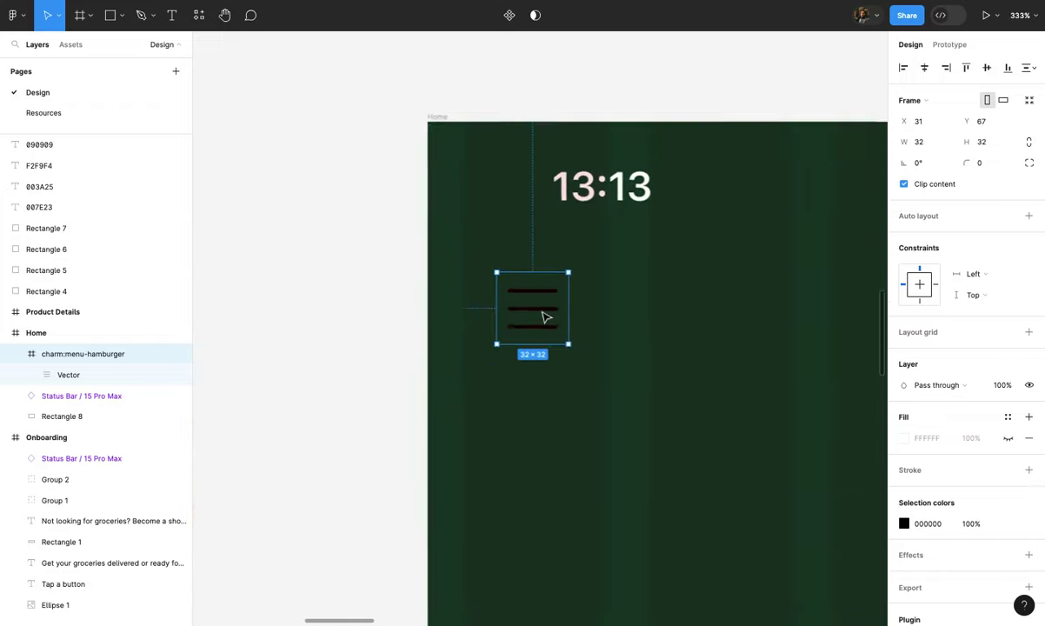
pyautogui.scroll(3, 550, 345)
pyautogui.doubleClick(546, 339)
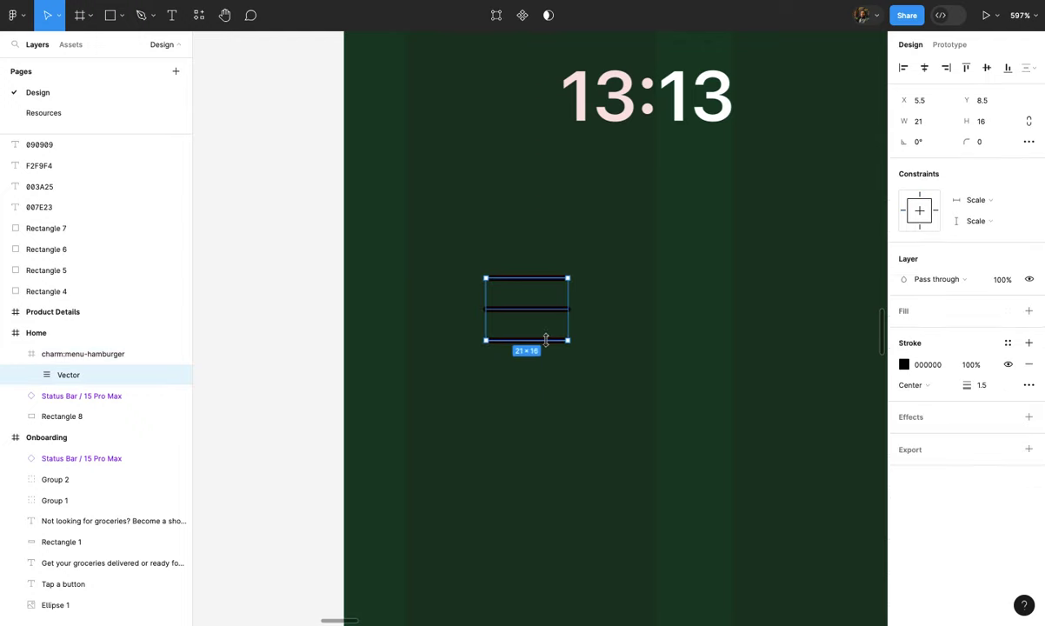
pyautogui.click(981, 384)
pyautogui.write('2.5')
pyautogui.press('Return')
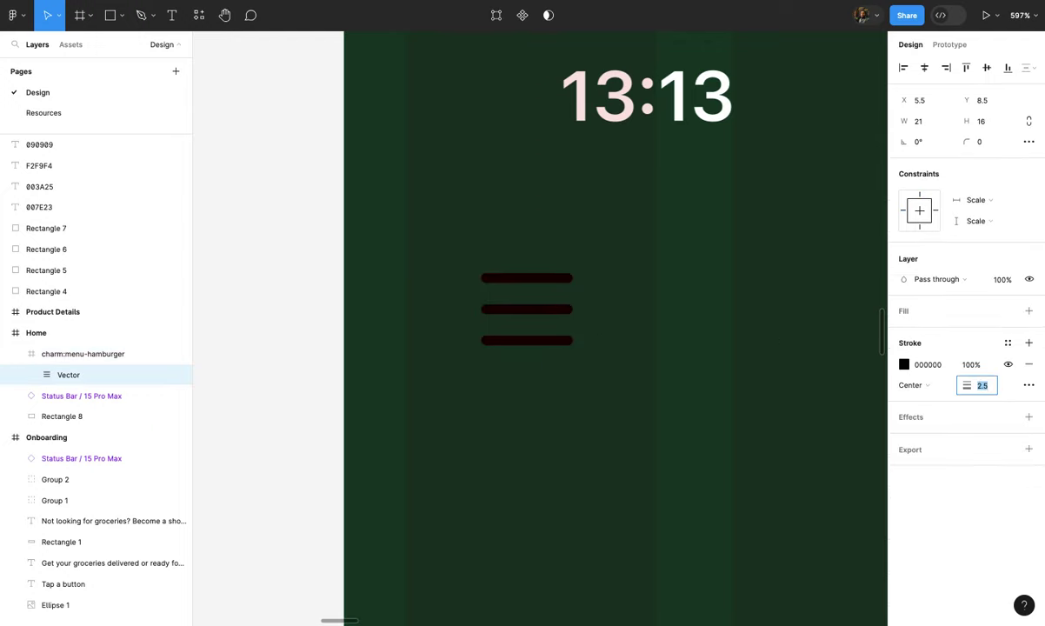
# - Colour the hamburger menu icon white
pyautogui.click(652, 391)
pyautogui.hotkey('shift', '2')
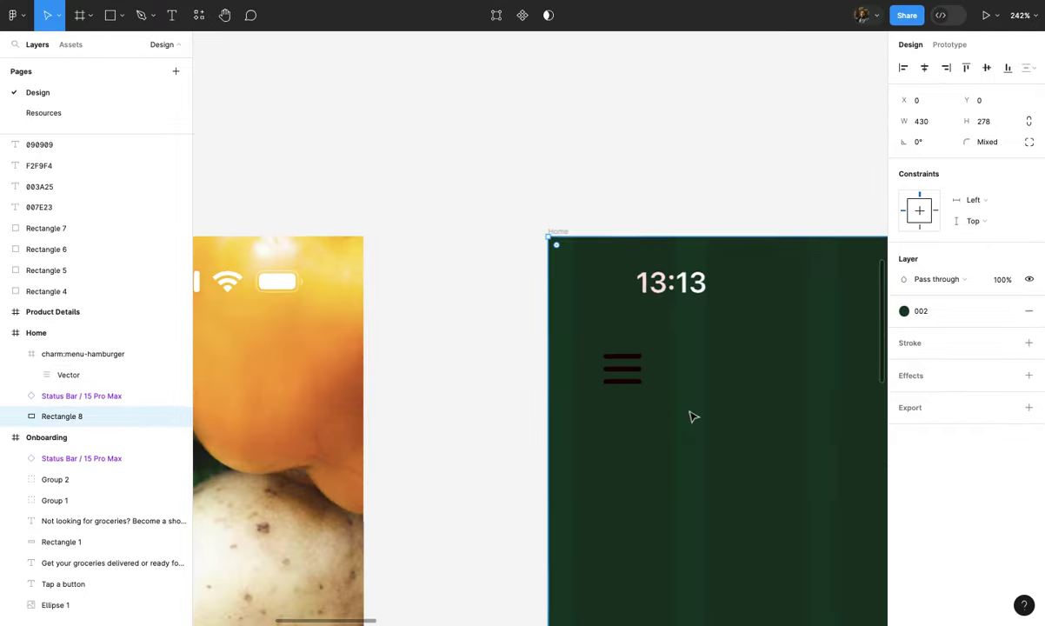
pyautogui.click(446, 382)
pyautogui.scroll(3, 446, 382)
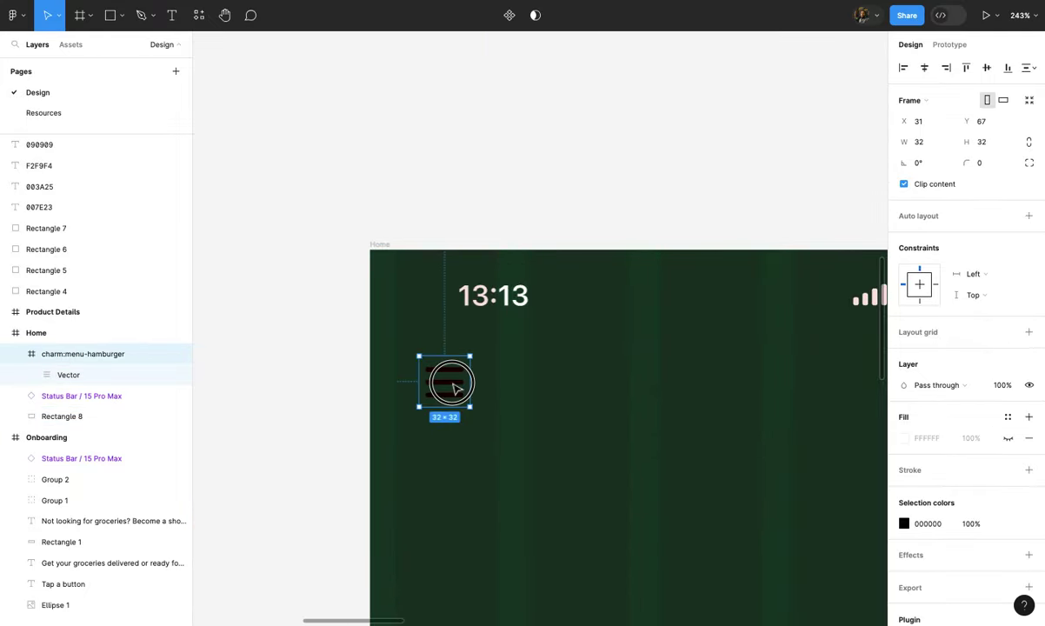
pyautogui.click(904, 524)
pyautogui.moveTo(733, 381); pyautogui.dragTo(733, 290)
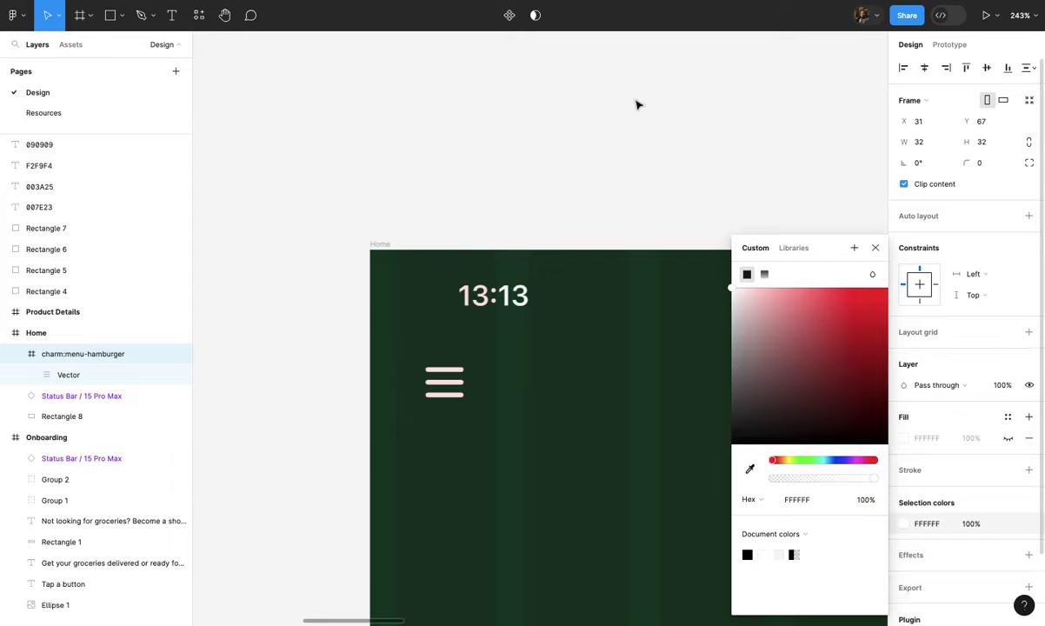
pyautogui.click(636, 103)
# - Start a text label in the header beside the menu icon
pyautogui.scroll(-3, 637, 103)
pyautogui.scroll(1, 595, 340)
pyautogui.click(595, 340)
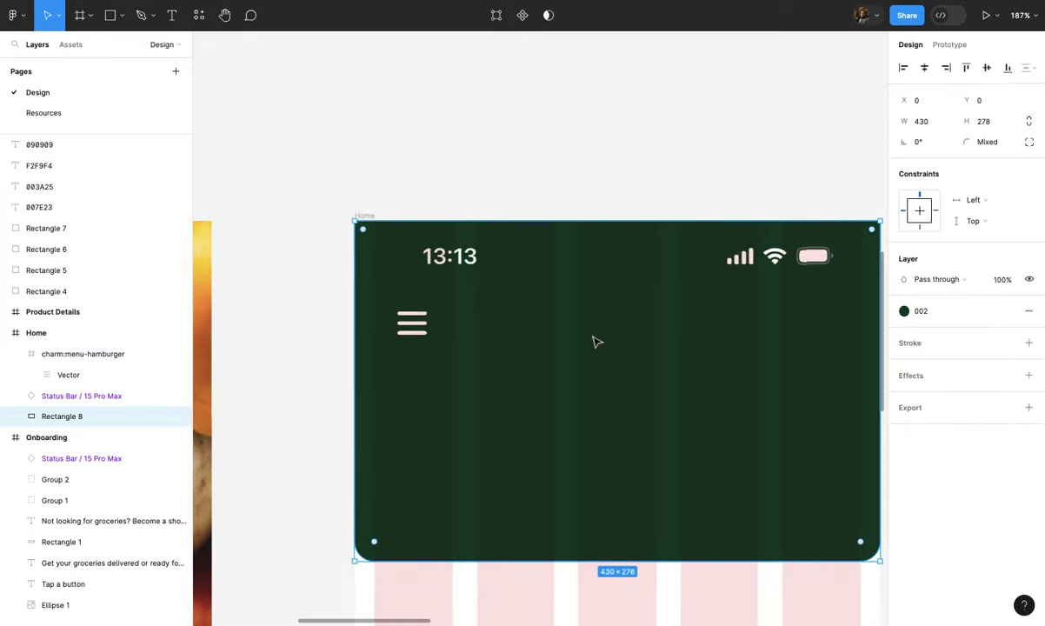
pyautogui.hscroll(2, 595, 341)
pyautogui.press('t')
pyautogui.click(512, 319)
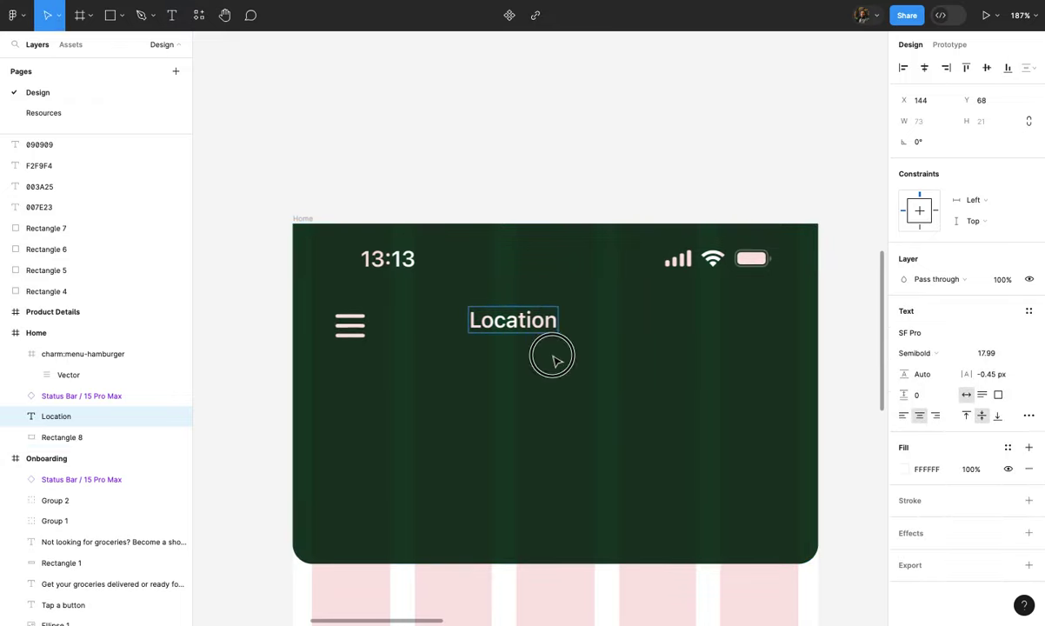
# - Finish the Location label and shift it slightly to the right
pyautogui.press('Escape')
pyautogui.moveTo(542, 328); pyautogui.dragTo(590, 335)
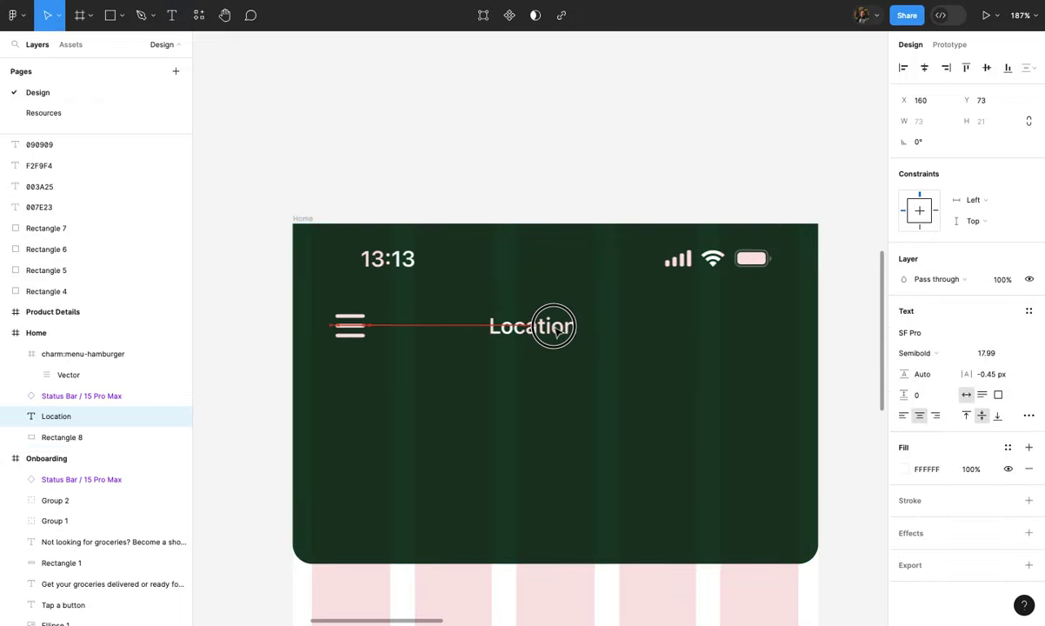
pyautogui.click(599, 339)
pyautogui.click(578, 324)
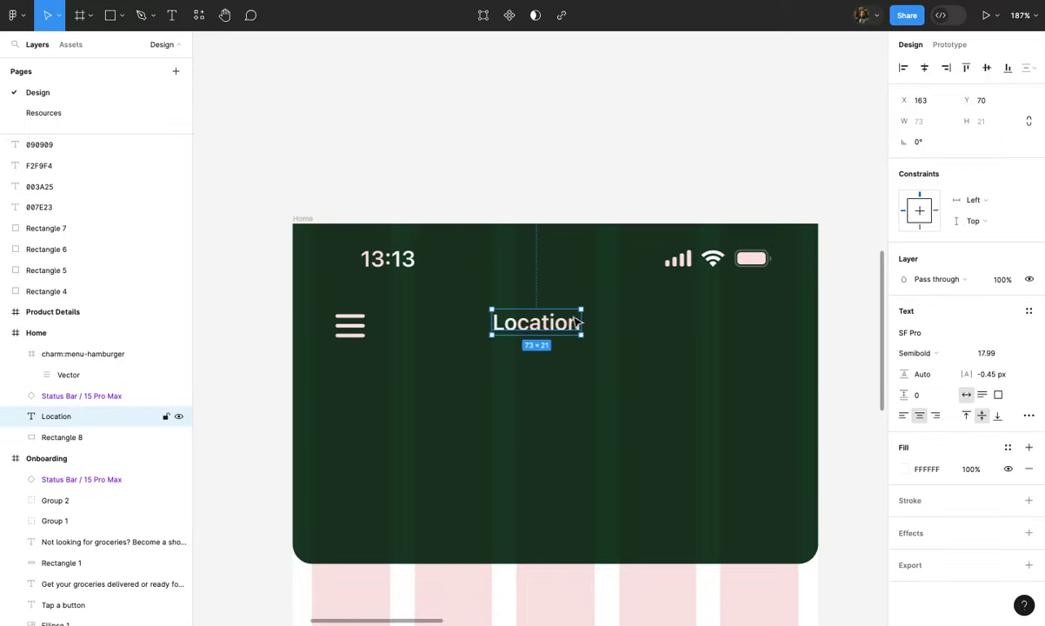
pyautogui.click(565, 203)
# - Import a chevron icon from Iconify onto the canvas
pyautogui.click(14, 15)
pyautogui.moveTo(39, 194)
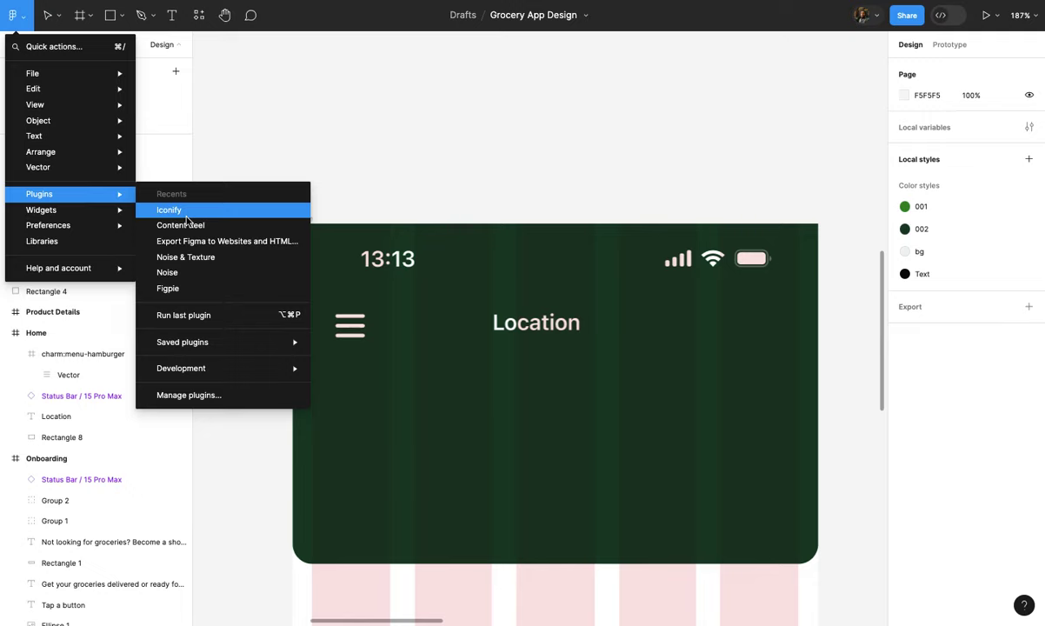
pyautogui.click(181, 209)
pyautogui.click(565, 246)
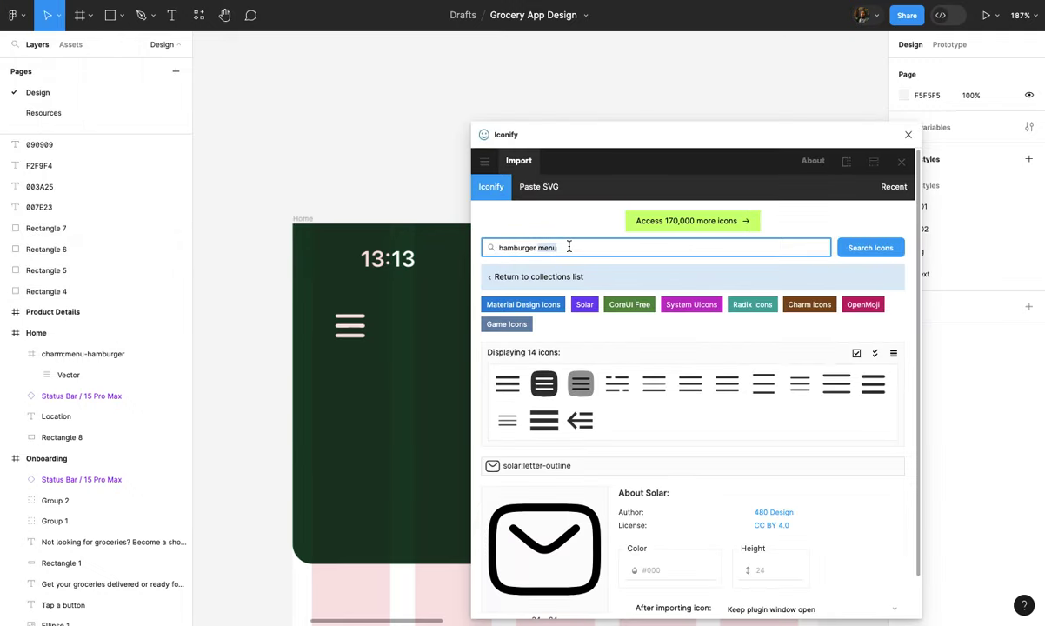
pyautogui.hscroll(5, 342, 305)
pyautogui.scroll(-2, 348, 304)
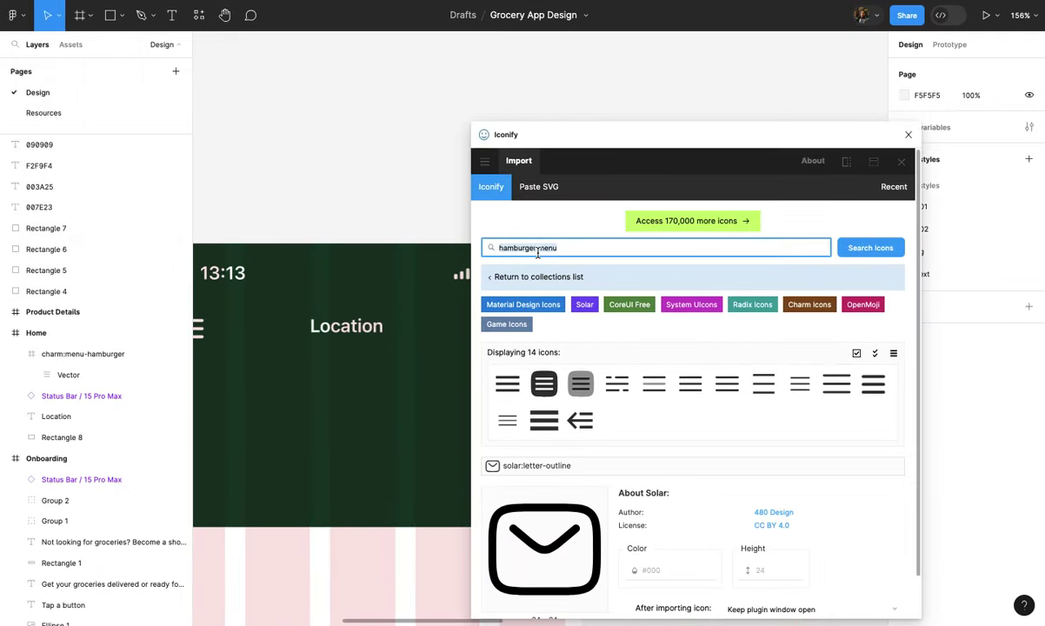
pyautogui.write('chev')
pyautogui.write('ron')
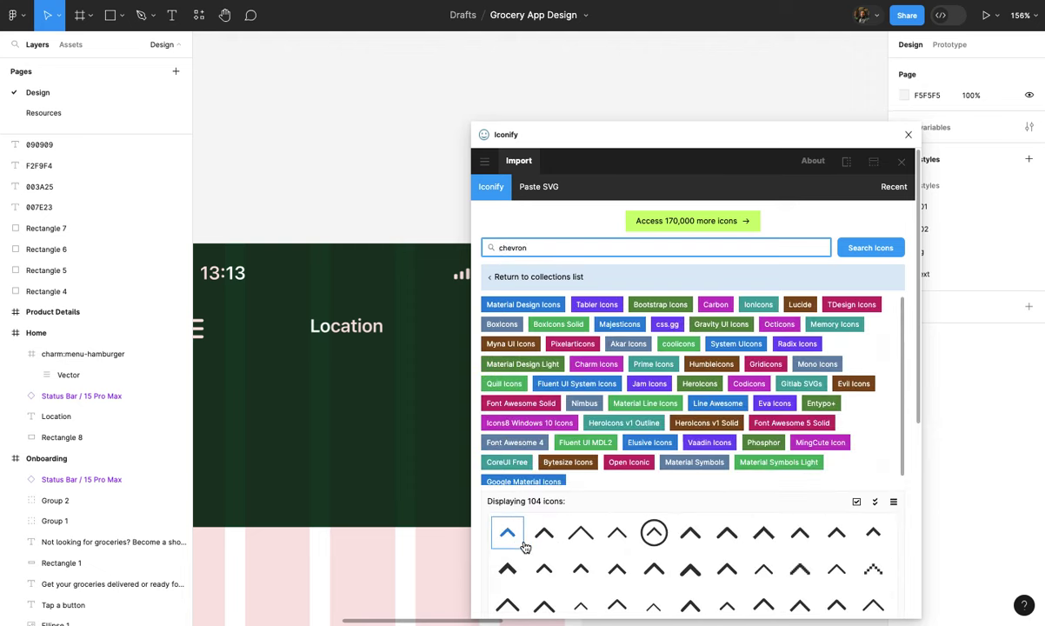
pyautogui.moveTo(542, 537); pyautogui.dragTo(331, 105)
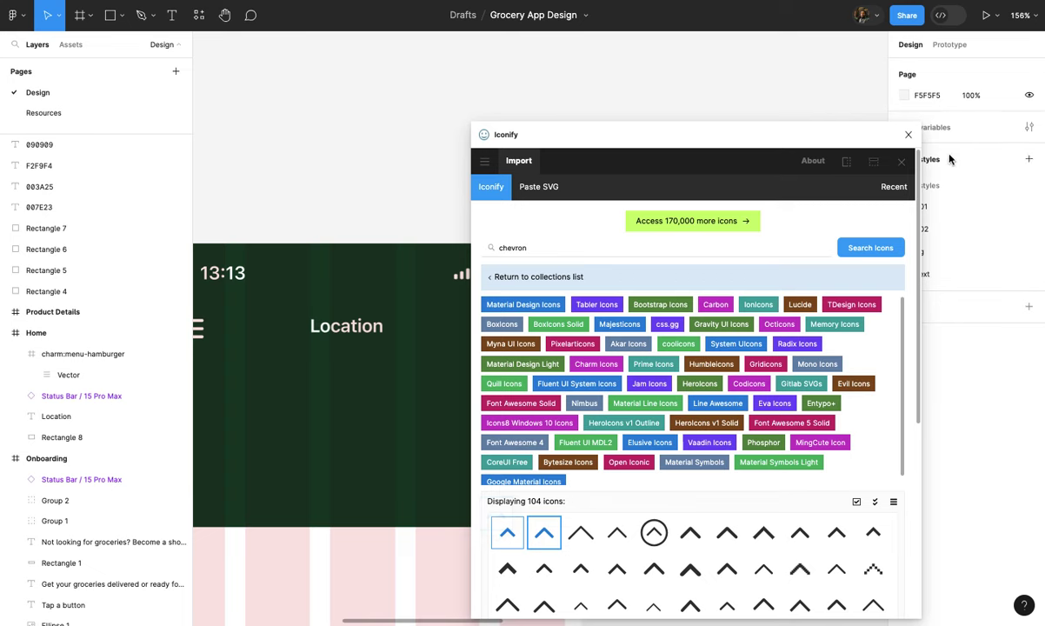
pyautogui.click(908, 134)
# - Rotate the chevron 180° to point down and centre it beside Location
pyautogui.scroll(3, 571, 183)
pyautogui.moveTo(556, 132); pyautogui.dragTo(507, 179)
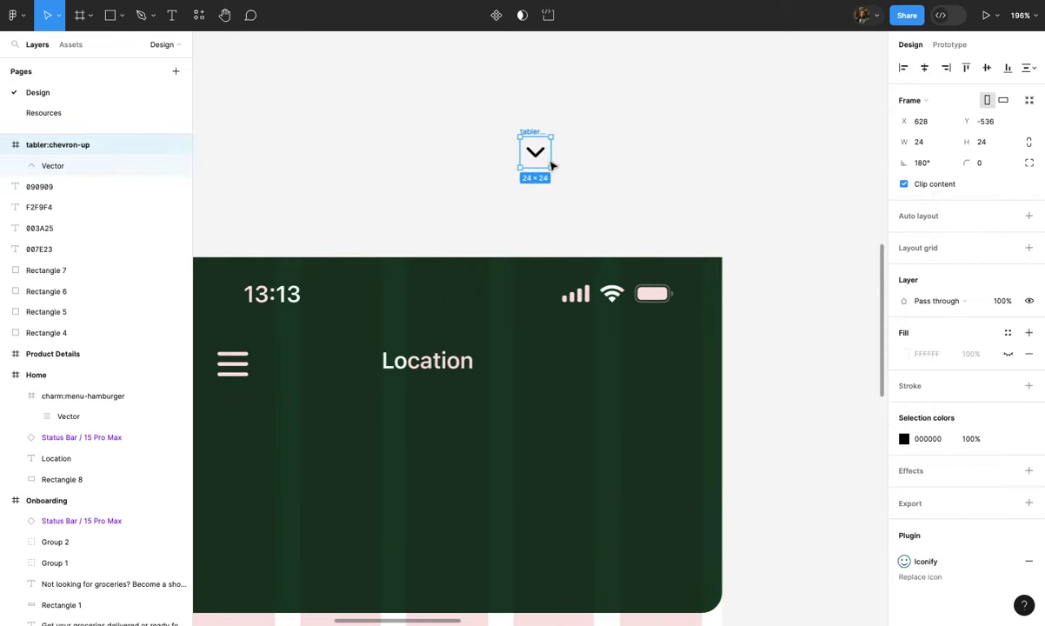
pyautogui.moveTo(541, 163); pyautogui.dragTo(506, 366)
pyautogui.click(470, 361)
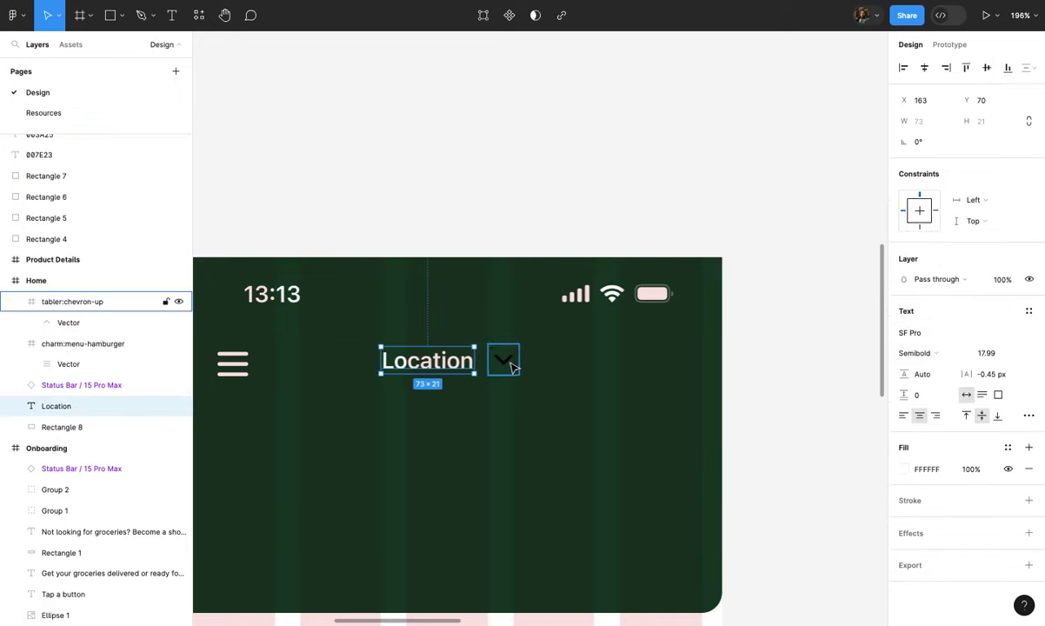
pyautogui.keyDown('shift'); pyautogui.click(510, 367); pyautogui.keyUp('shift')
pyautogui.click(986, 68)
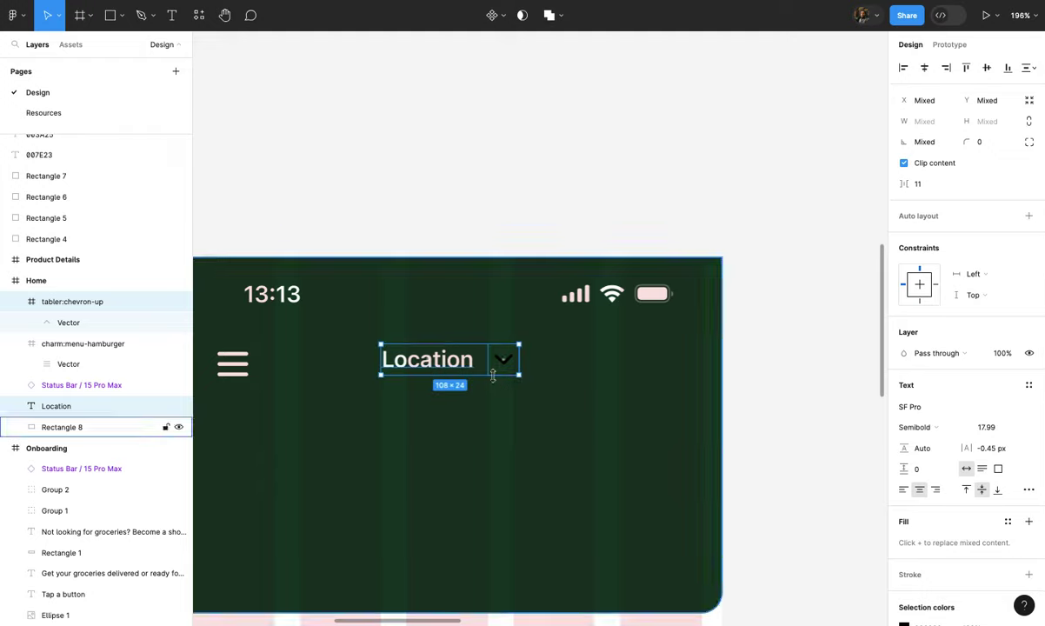
# - Change the chevron's colour from black to white
pyautogui.scroll(-2, 908, 548)
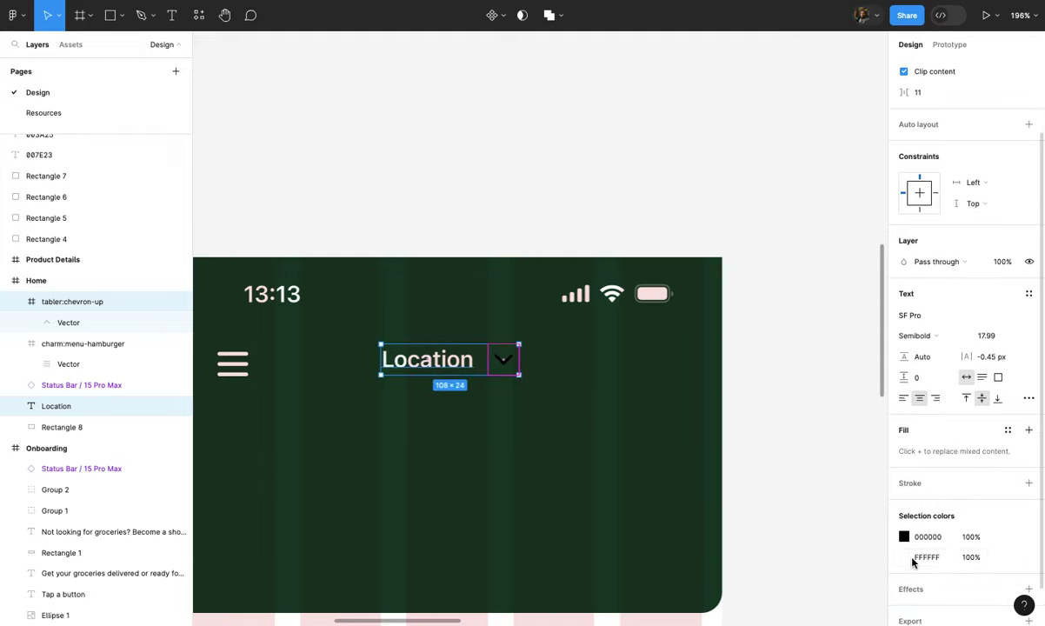
pyautogui.click(905, 537)
pyautogui.click(642, 154)
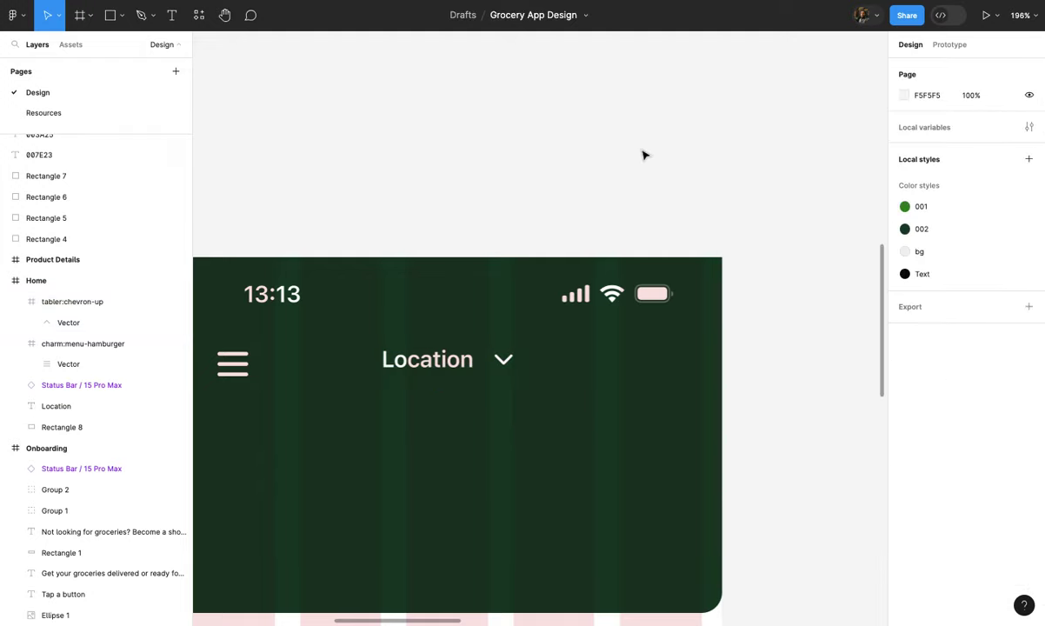
pyautogui.scroll(-2, 642, 153)
pyautogui.scroll(2, 644, 174)
pyautogui.scroll(-5, 644, 195)
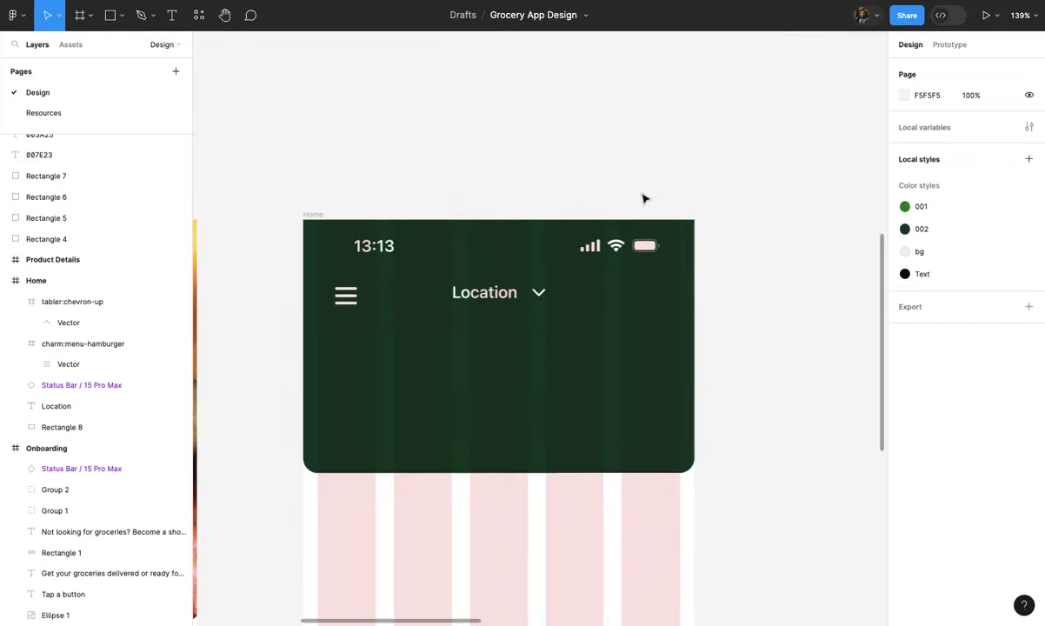
pyautogui.scroll(2, 639, 277)
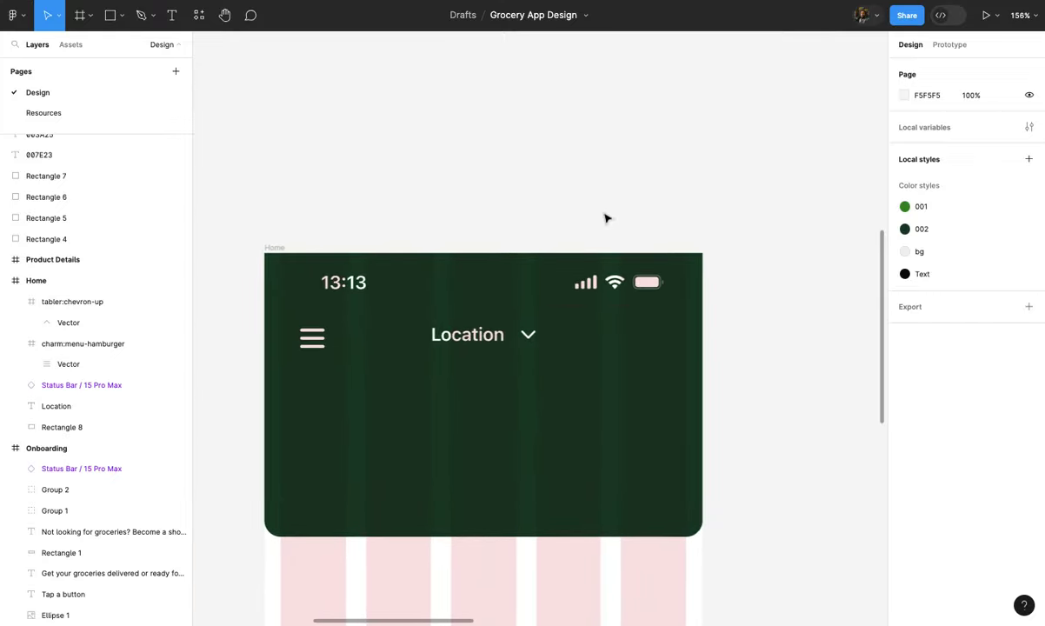
# - Import a cart icon from Iconify and place it at the header row's right end
pyautogui.click(24, 19)
pyautogui.moveTo(52, 194)
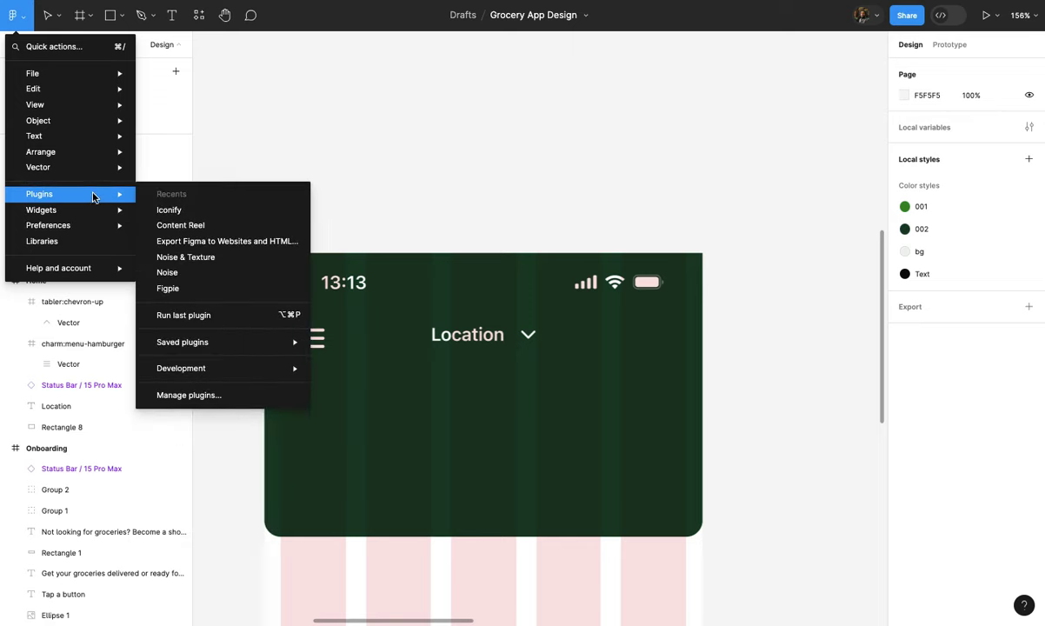
pyautogui.click(171, 206)
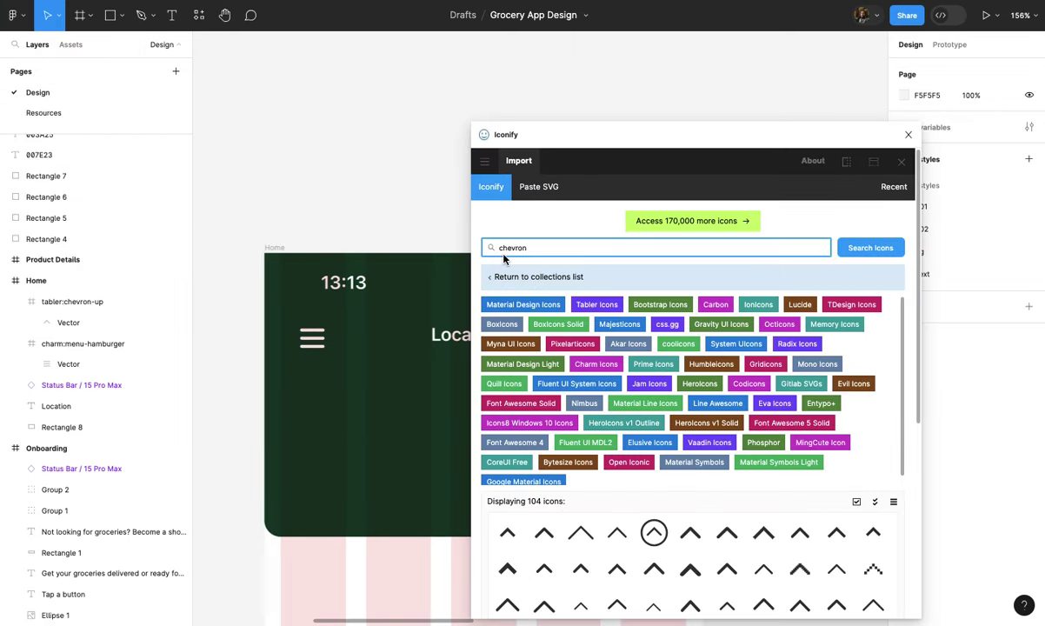
pyautogui.write('art')
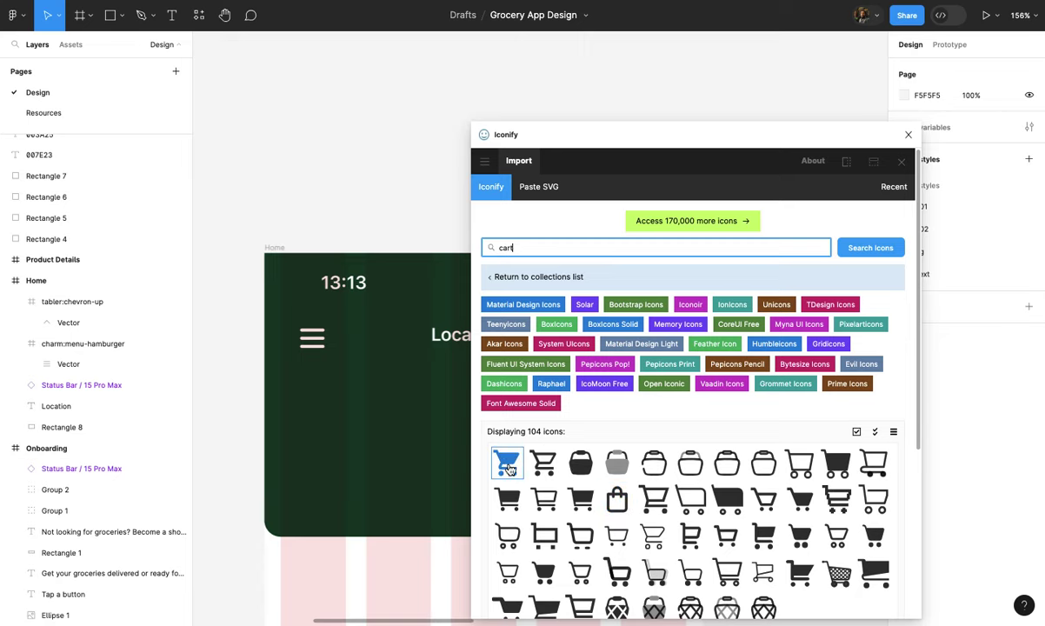
pyautogui.moveTo(509, 470); pyautogui.dragTo(452, 383)
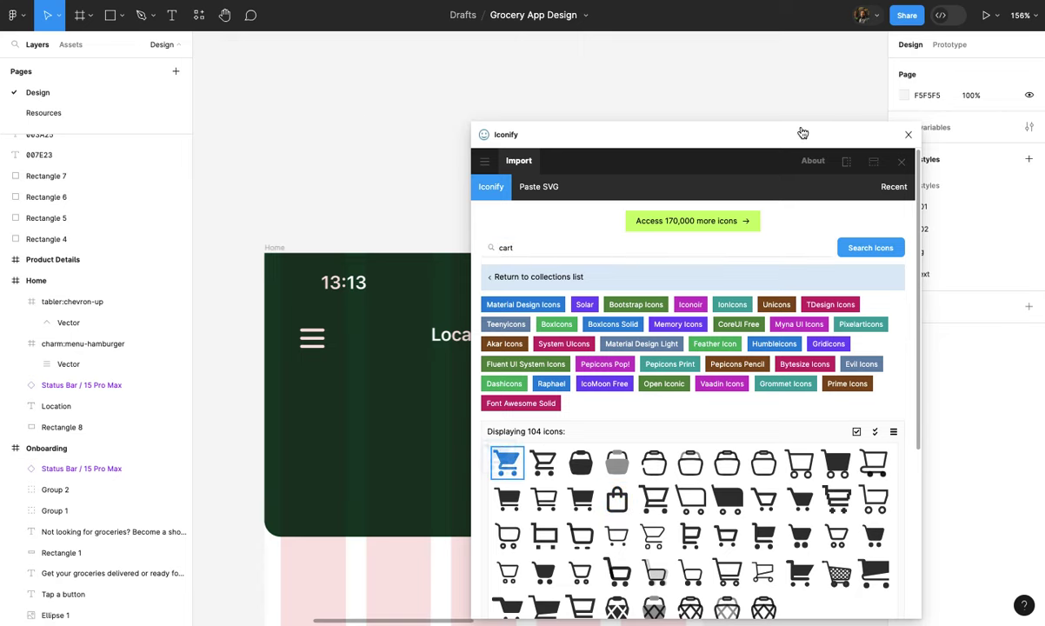
pyautogui.click(909, 135)
pyautogui.click(732, 161)
pyautogui.click(461, 155)
pyautogui.moveTo(460, 154); pyautogui.dragTo(644, 339)
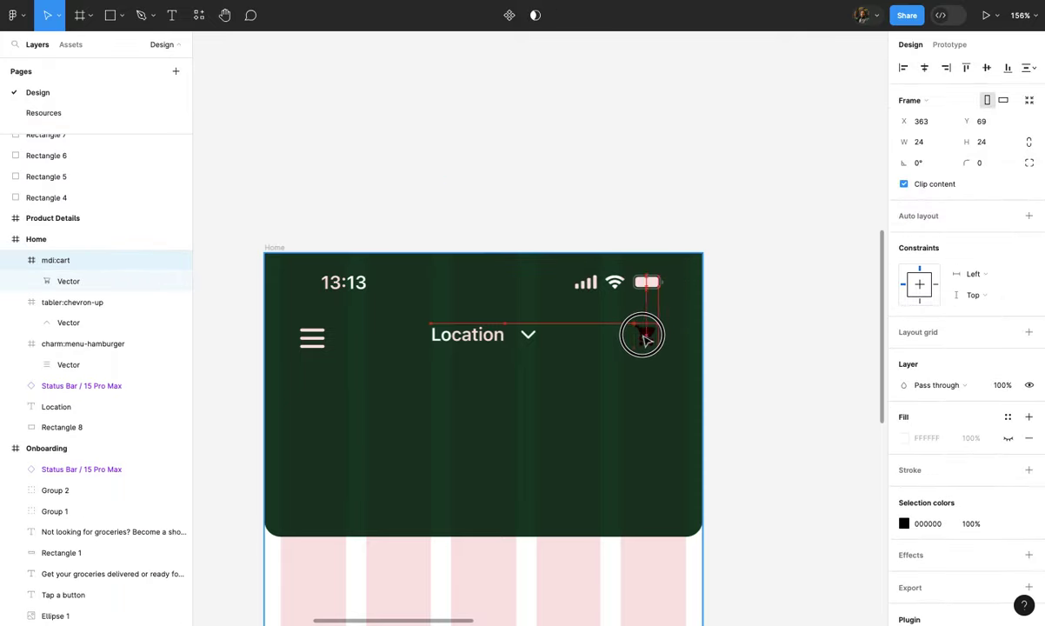
# - Colour the cart icon white
pyautogui.scroll(3, 642, 339)
pyautogui.click(903, 523)
pyautogui.moveTo(790, 374); pyautogui.dragTo(672, 144)
pyautogui.click(687, 144)
pyautogui.scroll(-2, 690, 144)
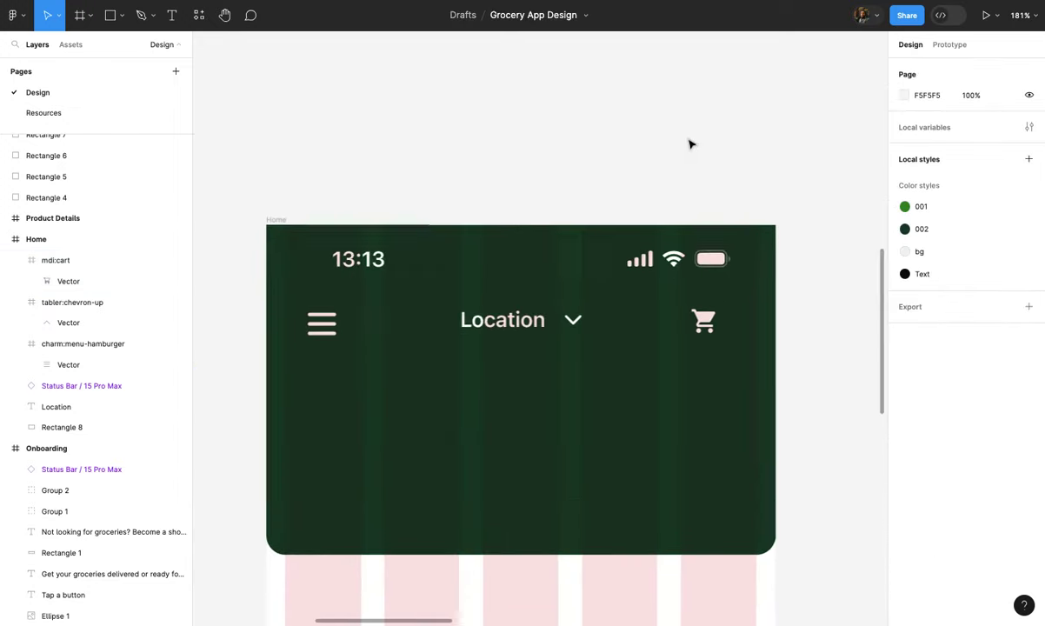
pyautogui.scroll(2, 710, 269)
pyautogui.click(708, 333)
# - Add a size-20 "0" count label right beside the cart icon
pyautogui.moveTo(709, 342); pyautogui.dragTo(709, 339)
pyautogui.scroll(5, 709, 341)
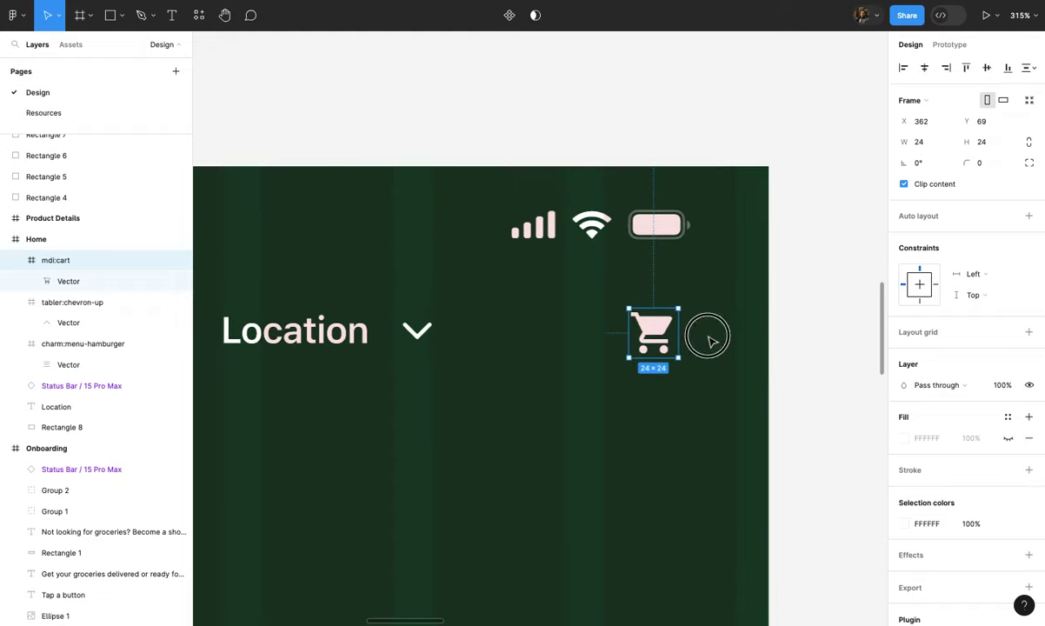
pyautogui.click(710, 342)
pyautogui.scroll(3, 710, 342)
pyautogui.press('t')
pyautogui.click(666, 310)
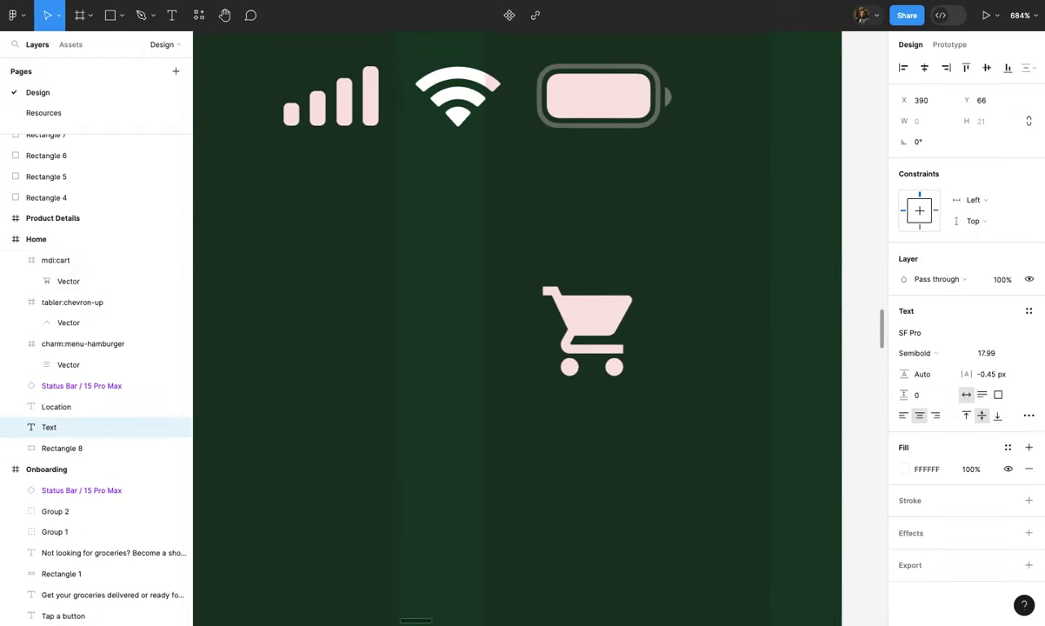
pyautogui.write('0')
pyautogui.press('Escape')
pyautogui.moveTo(660, 313)
pyautogui.mouseDown()
pyautogui.moveTo(704, 335)
pyautogui.moveTo(694, 343)
pyautogui.mouseUp()
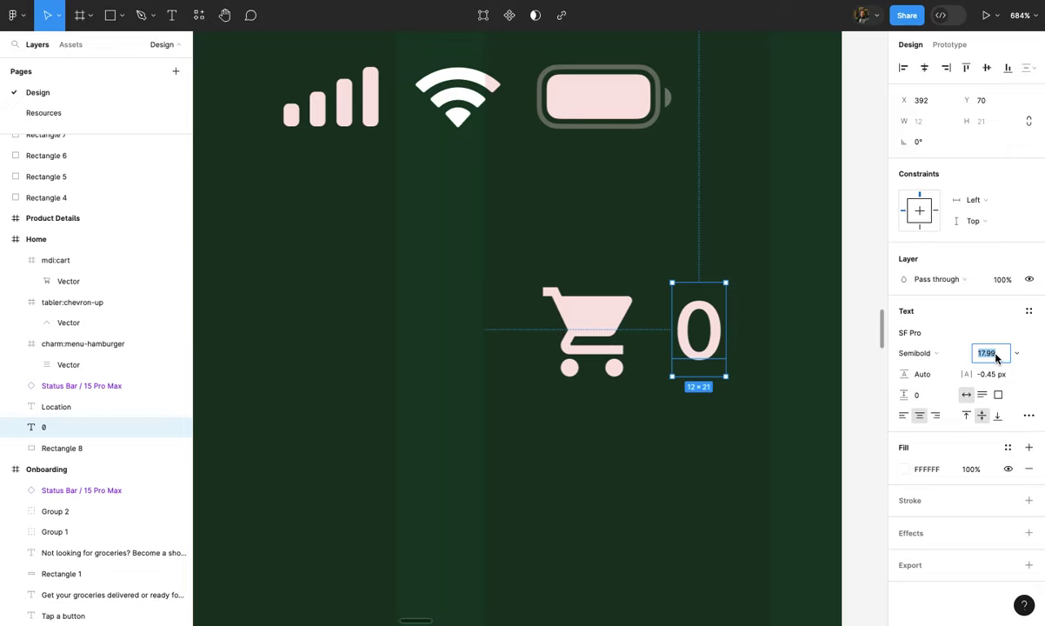
pyautogui.write('20')
pyautogui.press('Return')
pyautogui.moveTo(701, 353); pyautogui.dragTo(696, 348)
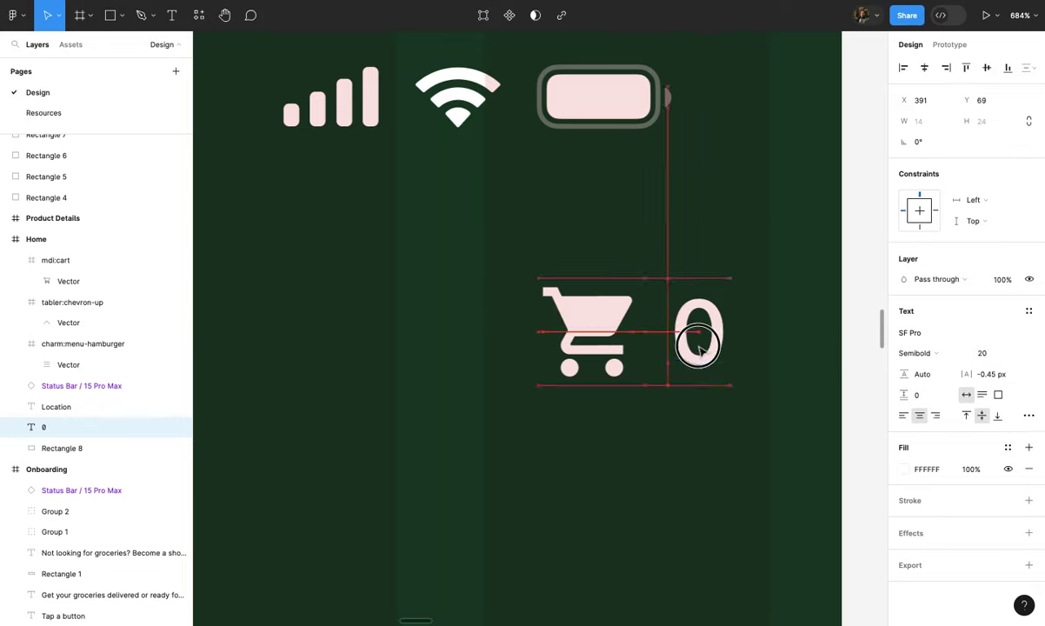
# - Wrap cart and 0 in an auto-layout frame with padding 4 vertical, 10 horizontal
pyautogui.click(587, 330)
pyautogui.keyDown('shift'); pyautogui.click(689, 339); pyautogui.keyUp('shift')
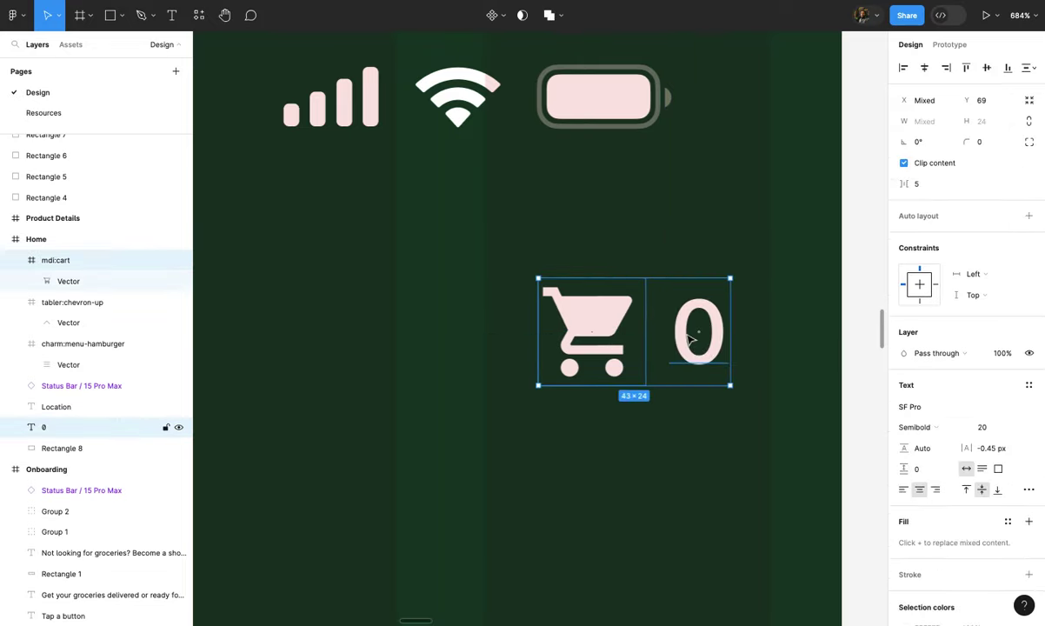
pyautogui.hotkey('shift', 'a')
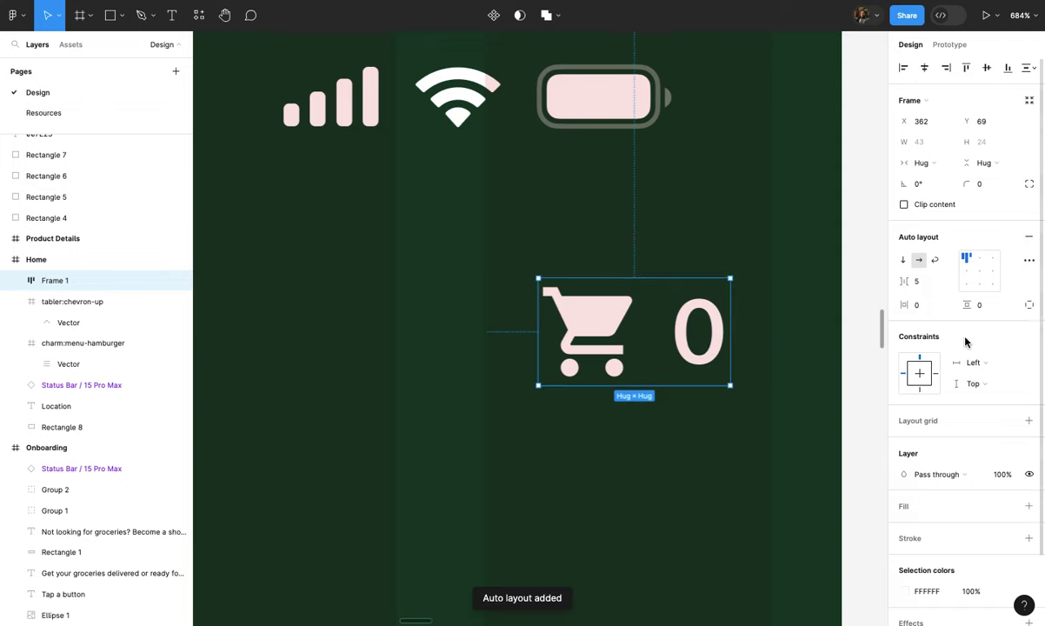
pyautogui.click(989, 306)
pyautogui.write('4')
pyautogui.press('Return')
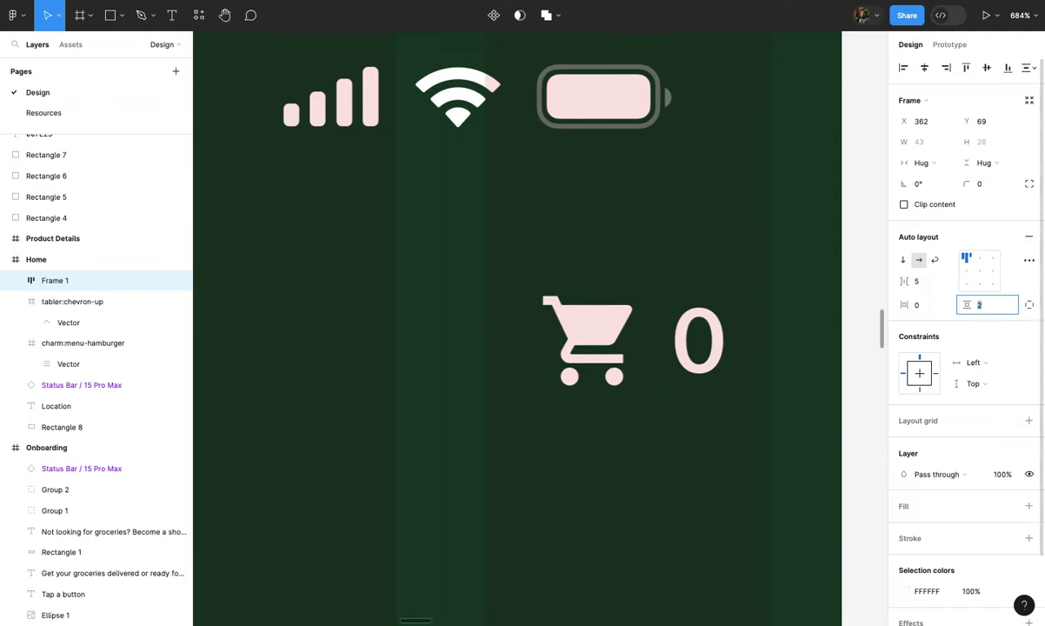
pyautogui.click(922, 307)
pyautogui.write('16')
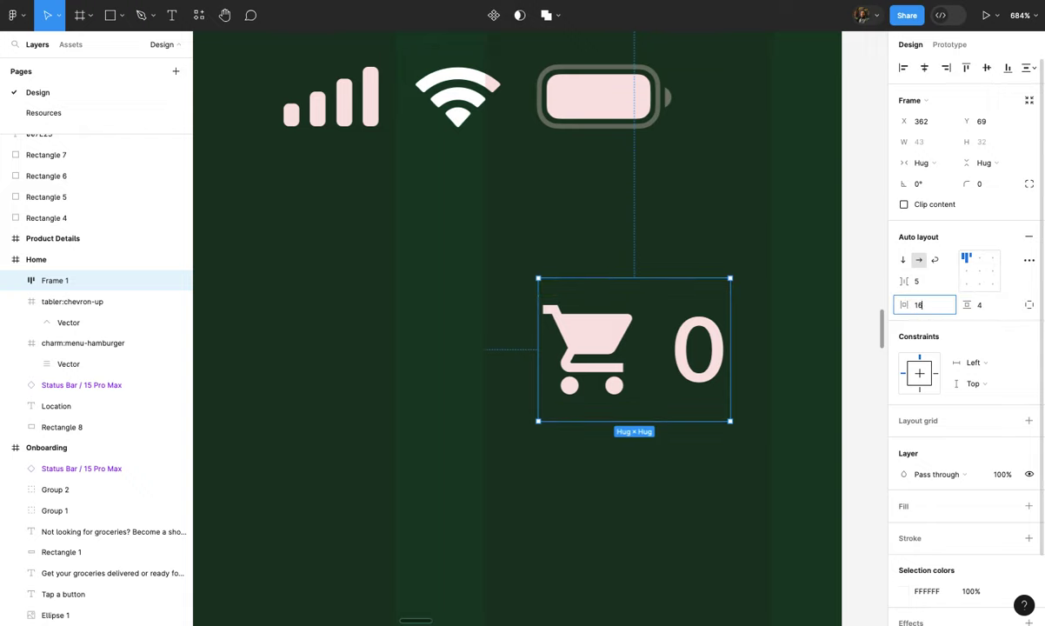
pyautogui.press('Return')
pyautogui.scroll(-5, 563, 345)
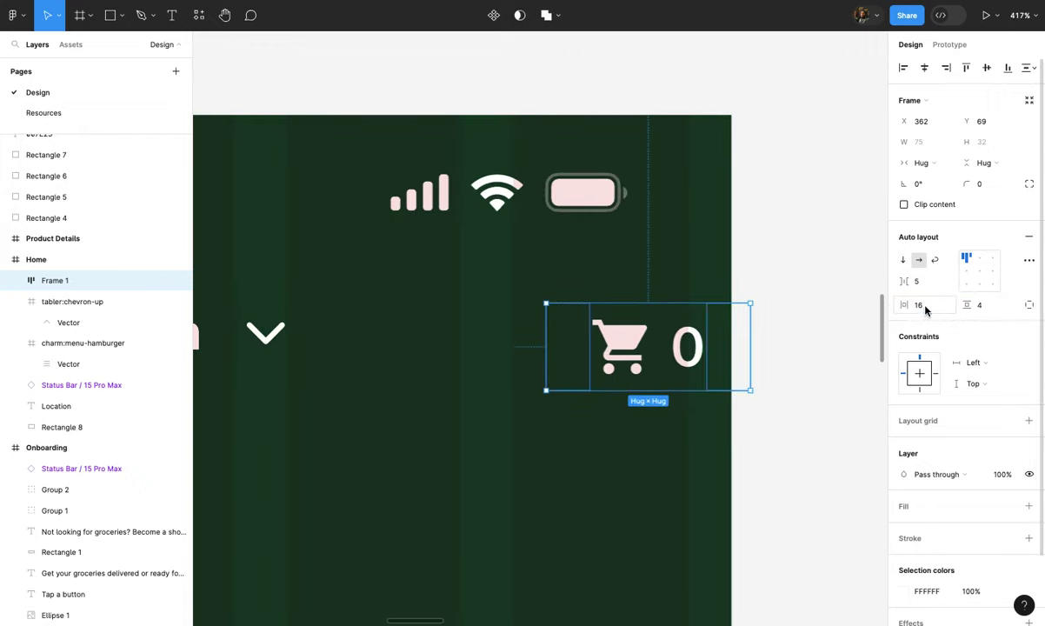
pyautogui.write('2')
pyautogui.press('Return')
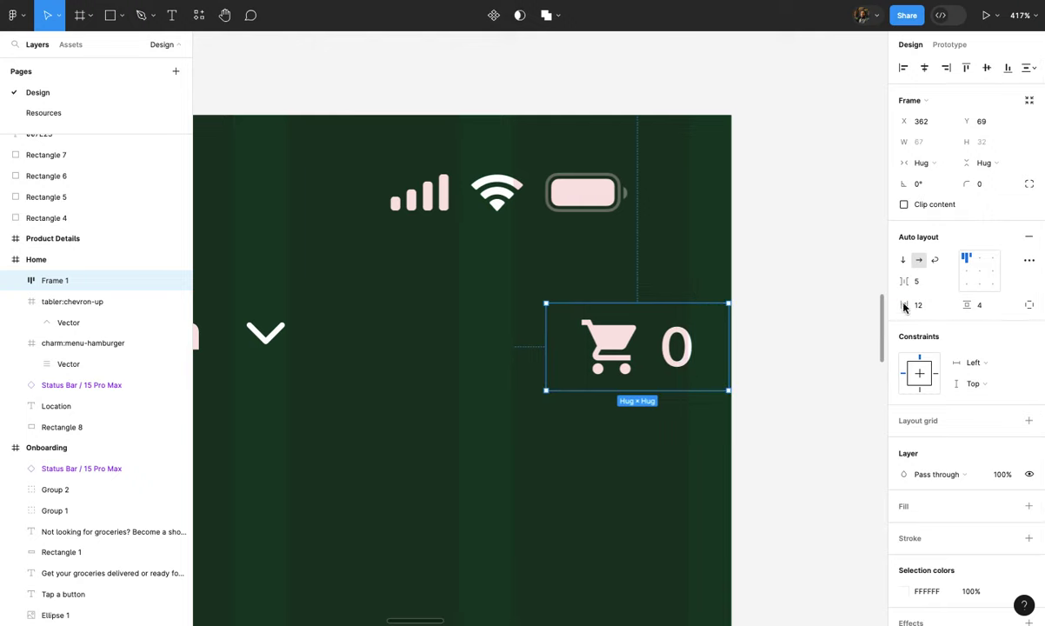
pyautogui.write('0')
pyautogui.press('Return')
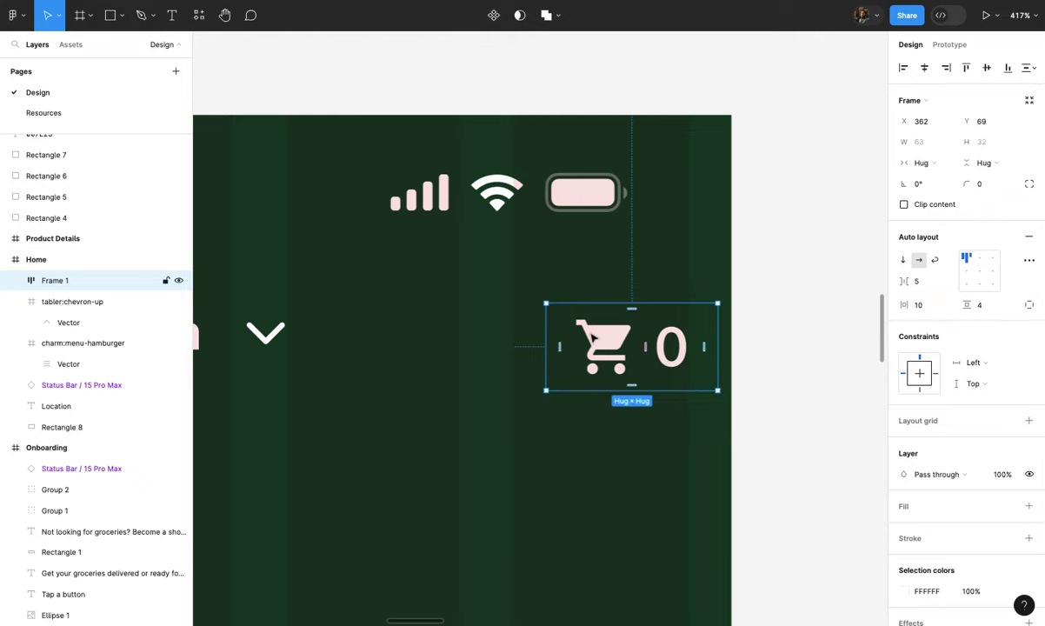
pyautogui.scroll(-2, 984, 482)
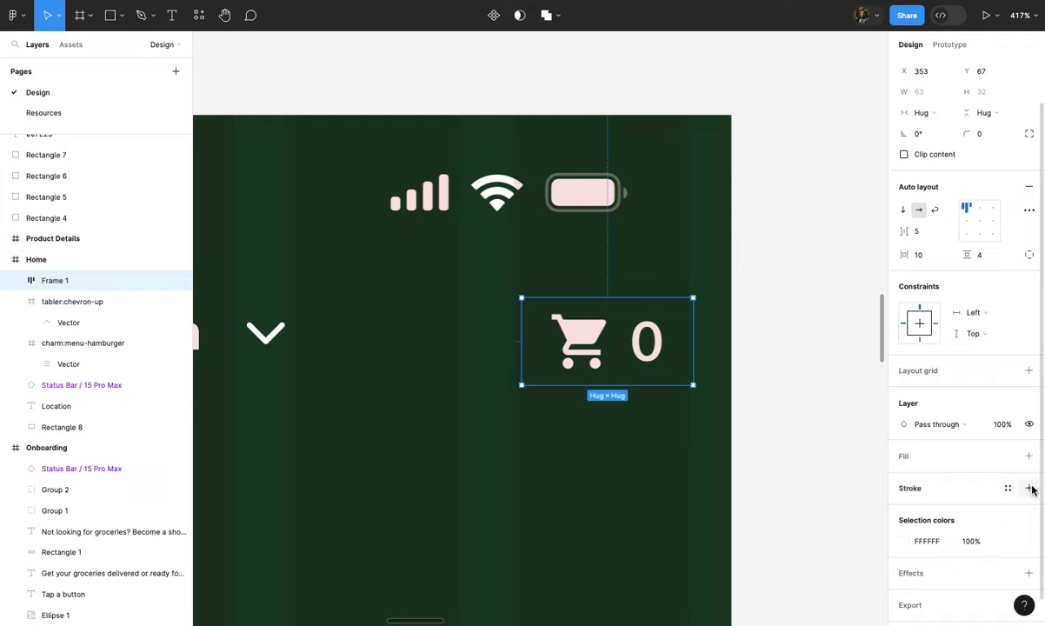
# - Fill the cart counter frame with the green 001 style and give it corner radius 30
pyautogui.click(1029, 458)
pyautogui.click(1006, 455)
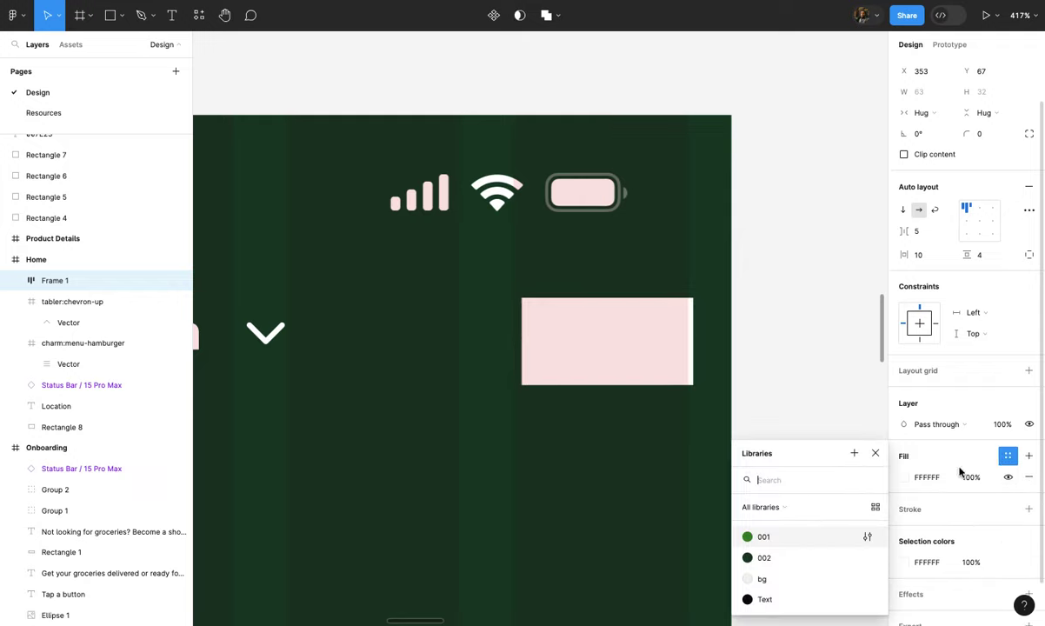
pyautogui.click(808, 536)
pyautogui.click(786, 511)
pyautogui.scroll(-2, 774, 490)
pyautogui.click(54, 280)
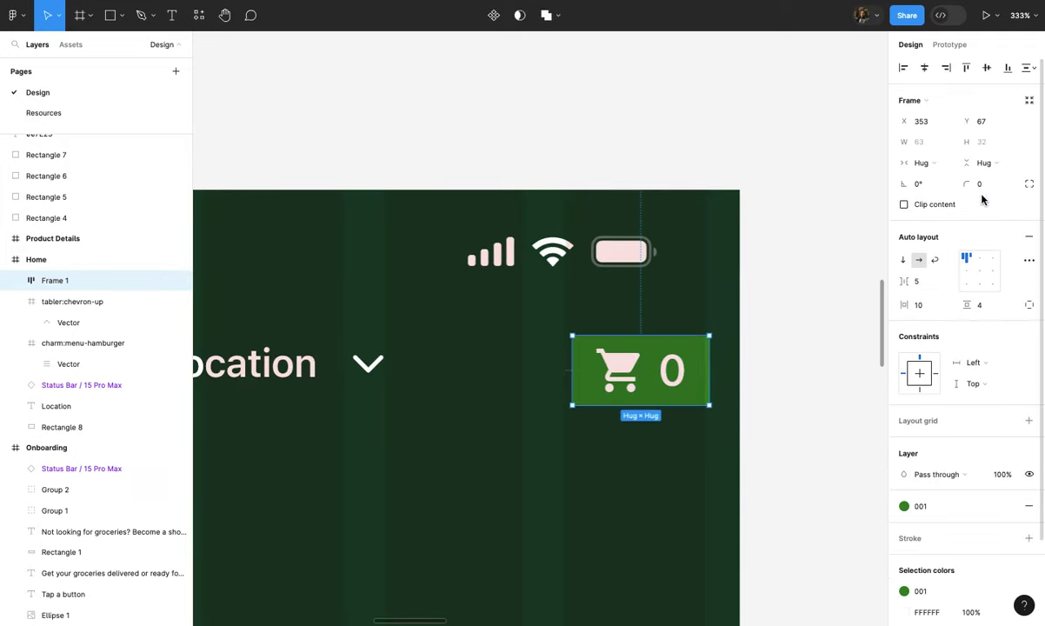
pyautogui.write('30')
pyautogui.press('Return')
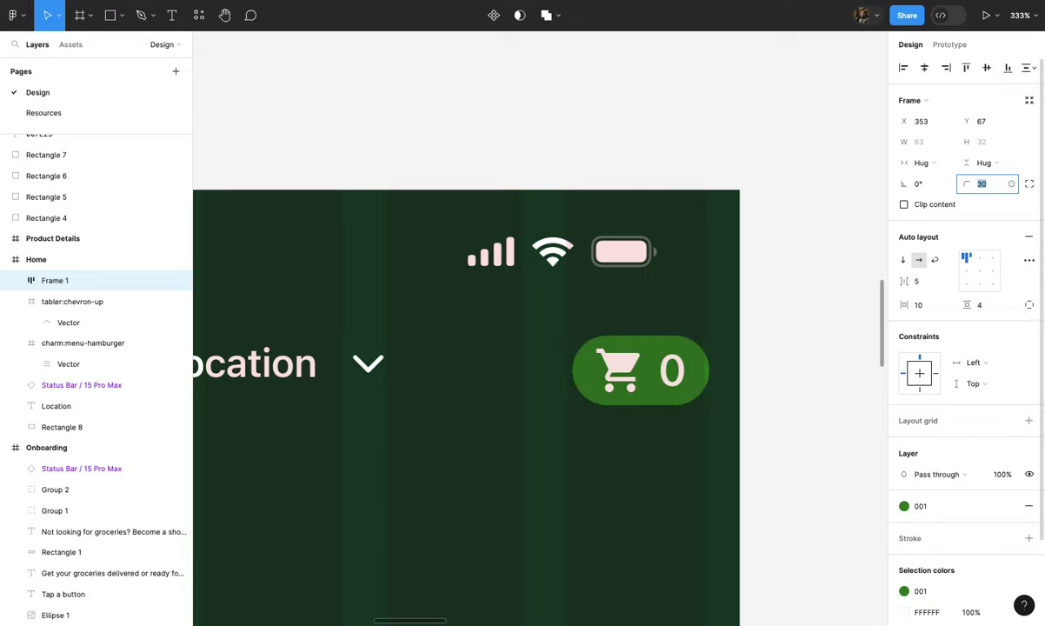
# - Nudge the cart pill into line with the header row
pyautogui.click(676, 345)
pyautogui.scroll(-1, 676, 345)
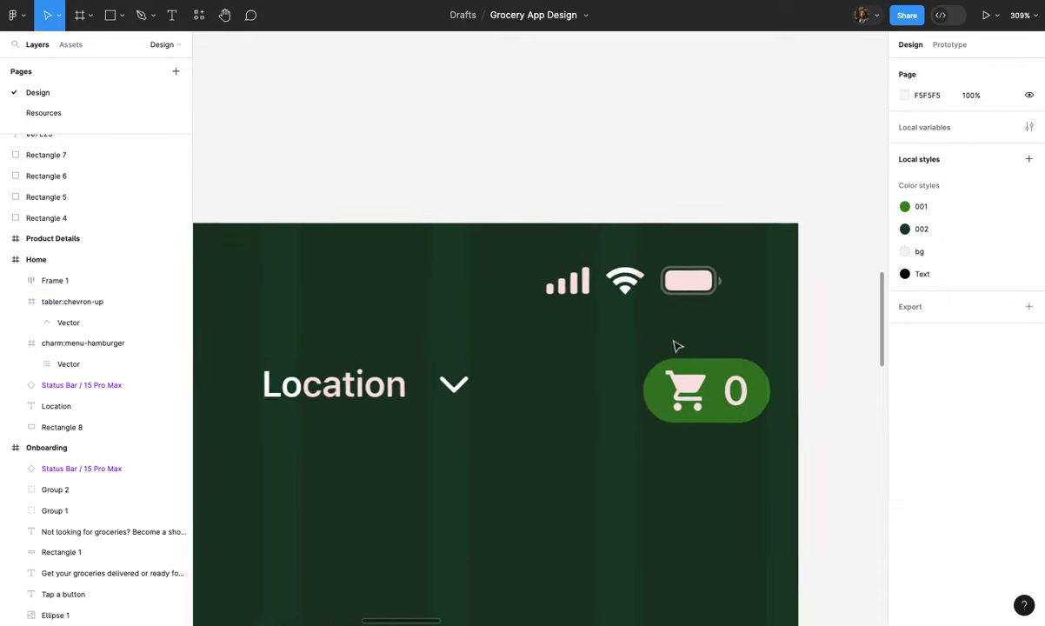
pyautogui.click(706, 406)
pyautogui.scroll(-2, 707, 401)
pyautogui.scroll(-3, 707, 400)
pyautogui.moveTo(705, 399); pyautogui.dragTo(697, 396)
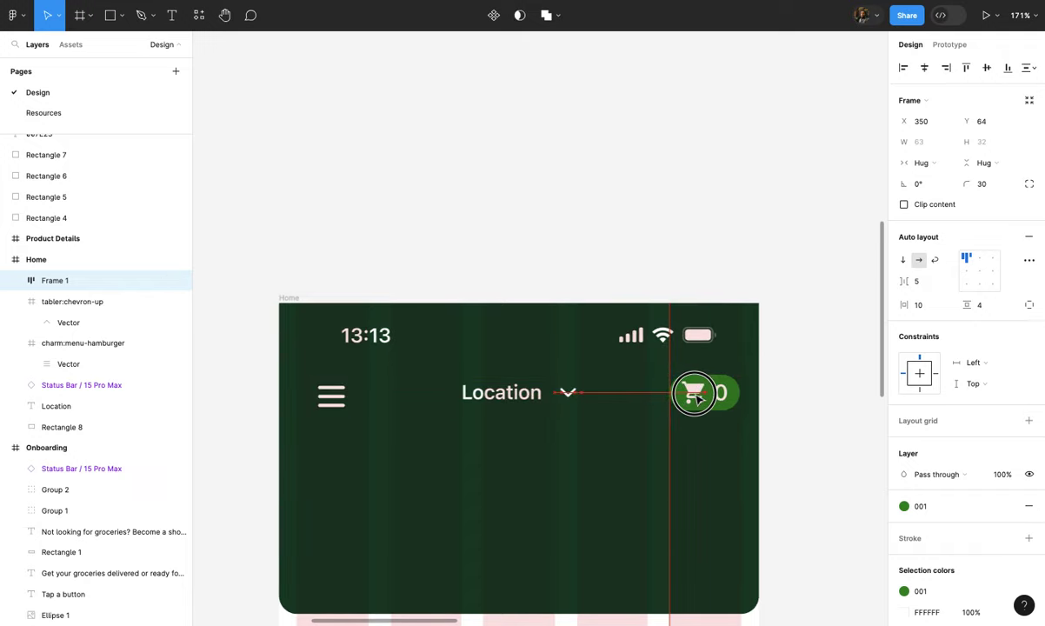
# - Wrap the Location label and its chevron in an auto-layout frame with Shift+A
pyautogui.hscroll(-2, 695, 396)
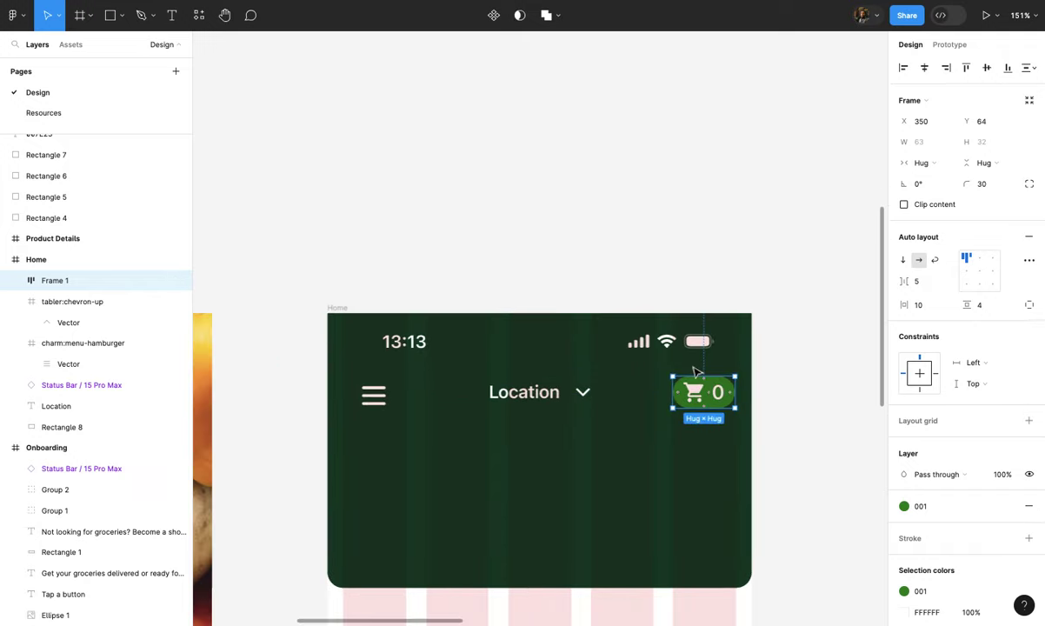
pyautogui.click(688, 306)
pyautogui.scroll(-1, 678, 313)
pyautogui.scroll(-1, 578, 386)
pyautogui.scroll(2, 550, 385)
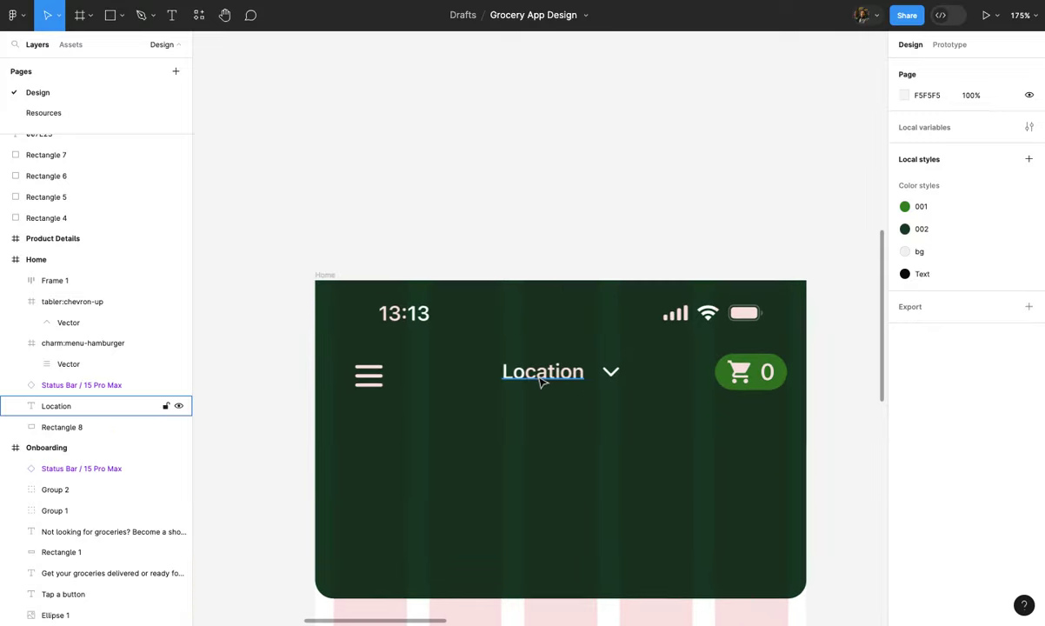
pyautogui.scroll(3, 560, 374)
pyautogui.click(560, 373)
pyautogui.keyDown('shift'); pyautogui.click(636, 372); pyautogui.keyUp('shift')
pyautogui.hotkey('shift', 'a')
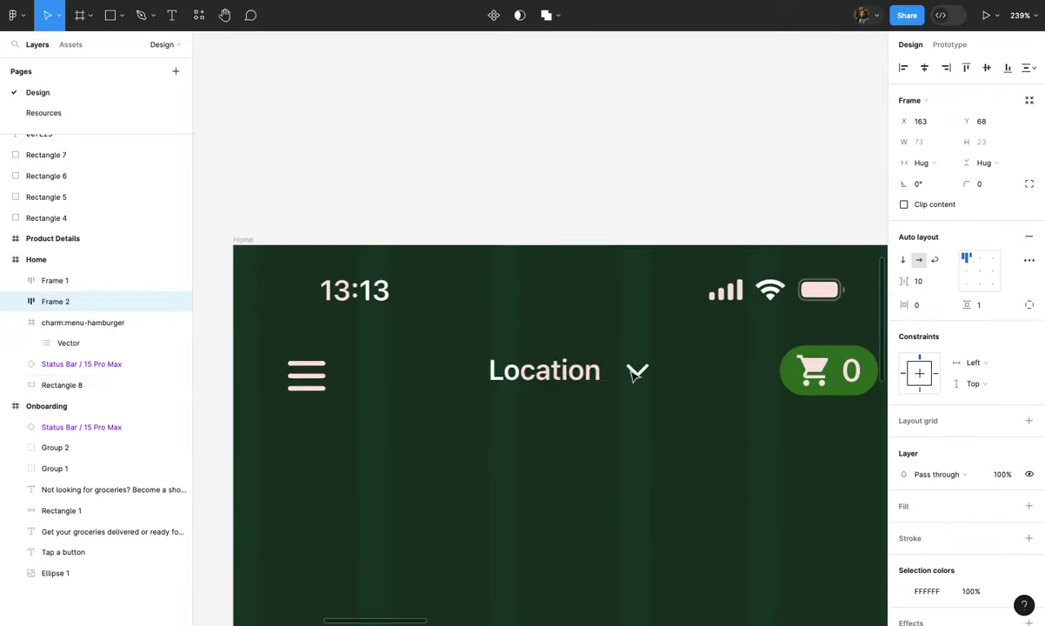
# - Vertically centre the menu icon, Location group and cart pill
pyautogui.click(328, 380)
pyautogui.keyDown('shift'); pyautogui.click(544, 370); pyautogui.keyUp('shift')
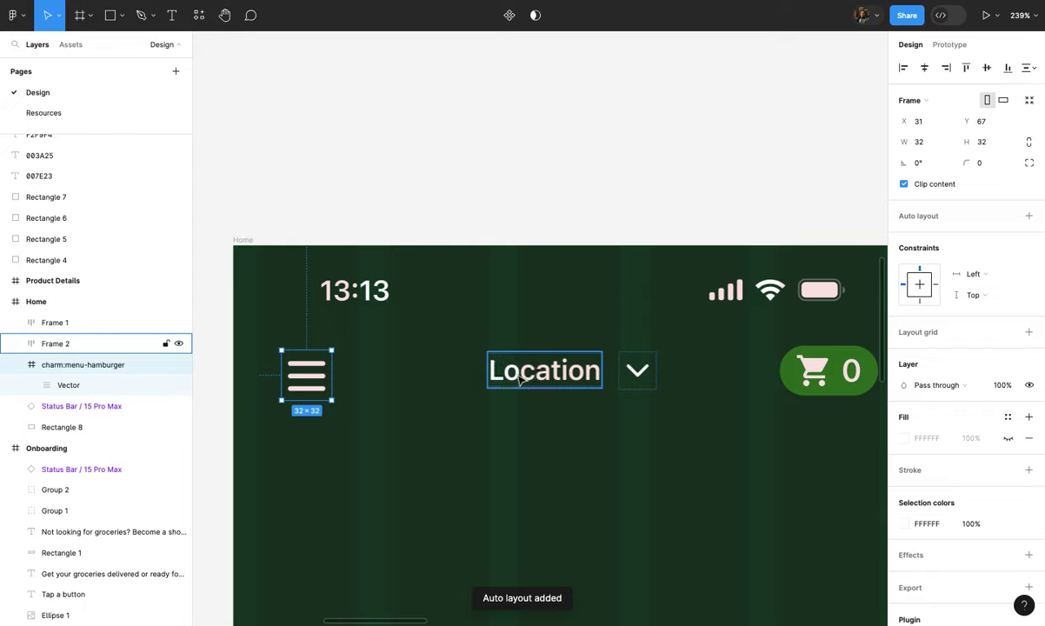
pyautogui.keyDown('shift'); pyautogui.click(817, 369); pyautogui.keyUp('shift')
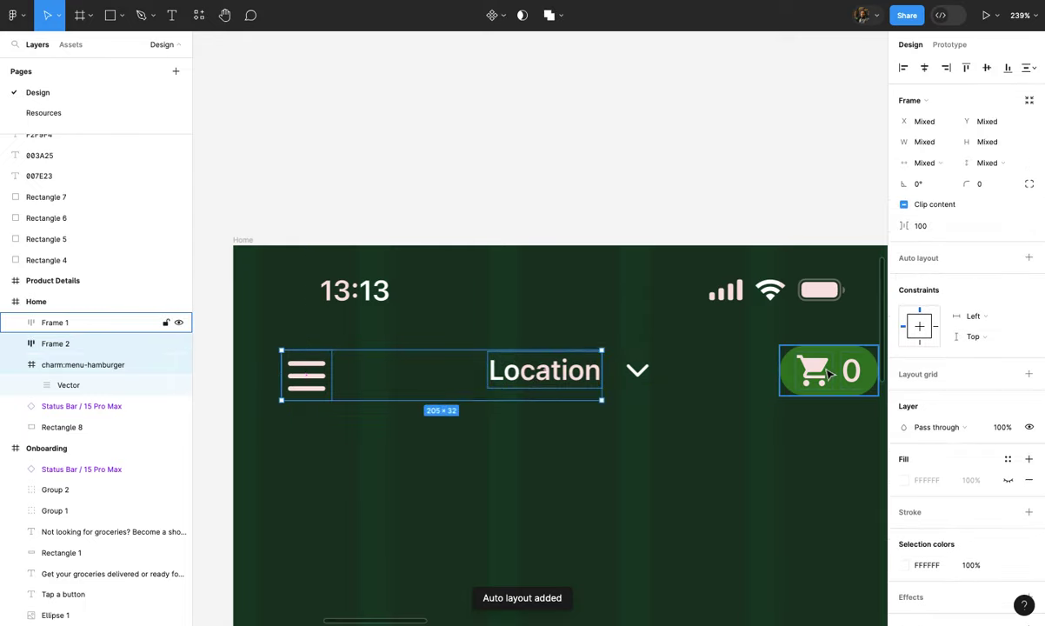
pyautogui.click(986, 67)
pyautogui.click(706, 203)
# - Hide the Home frame's column grid to review the header, then show it again
pyautogui.scroll(-3, 707, 204)
pyautogui.click(312, 148)
pyautogui.click(1008, 270)
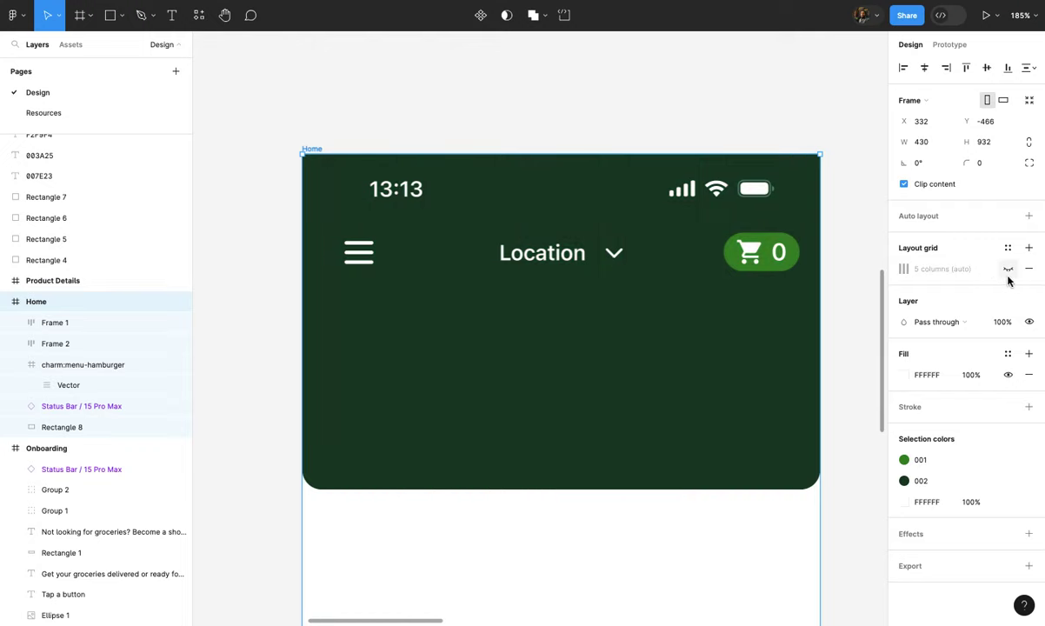
pyautogui.click(843, 295)
pyautogui.scroll(-3, 843, 296)
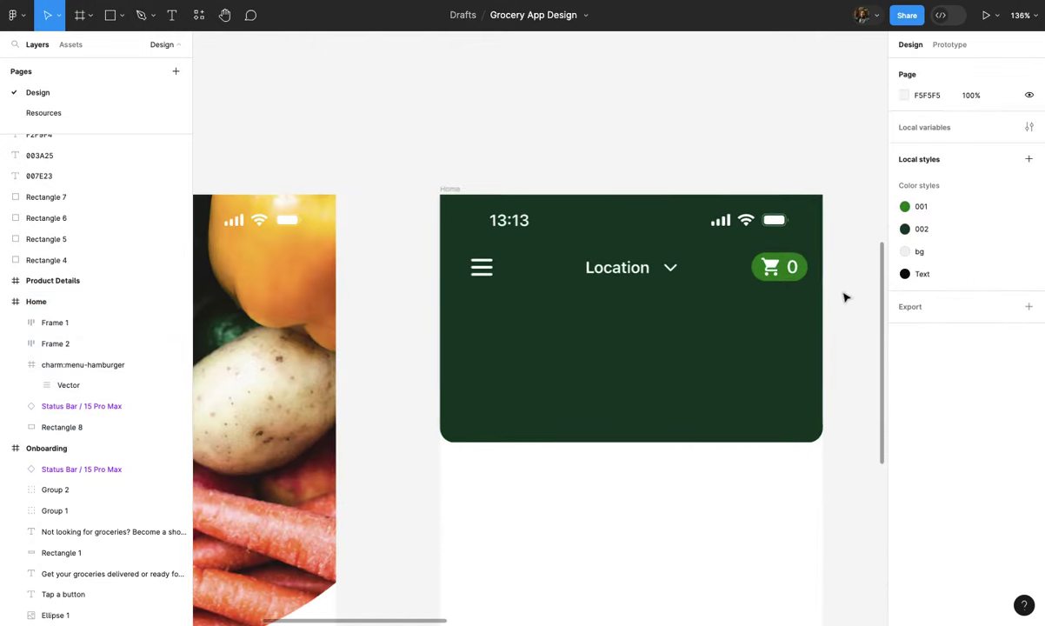
pyautogui.scroll(2, 549, 353)
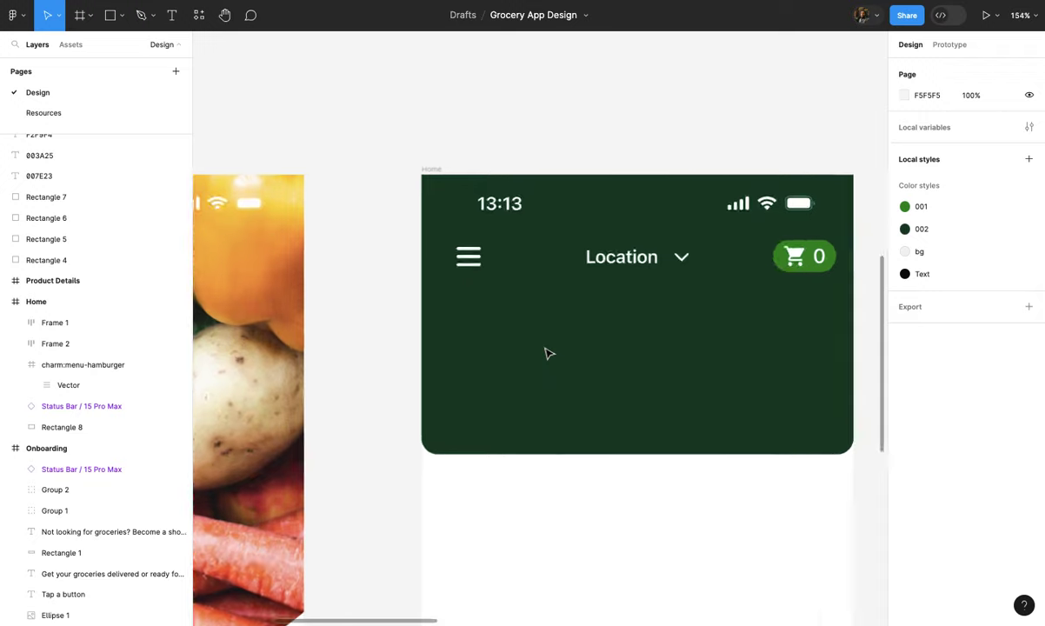
pyautogui.hscroll(2, 548, 353)
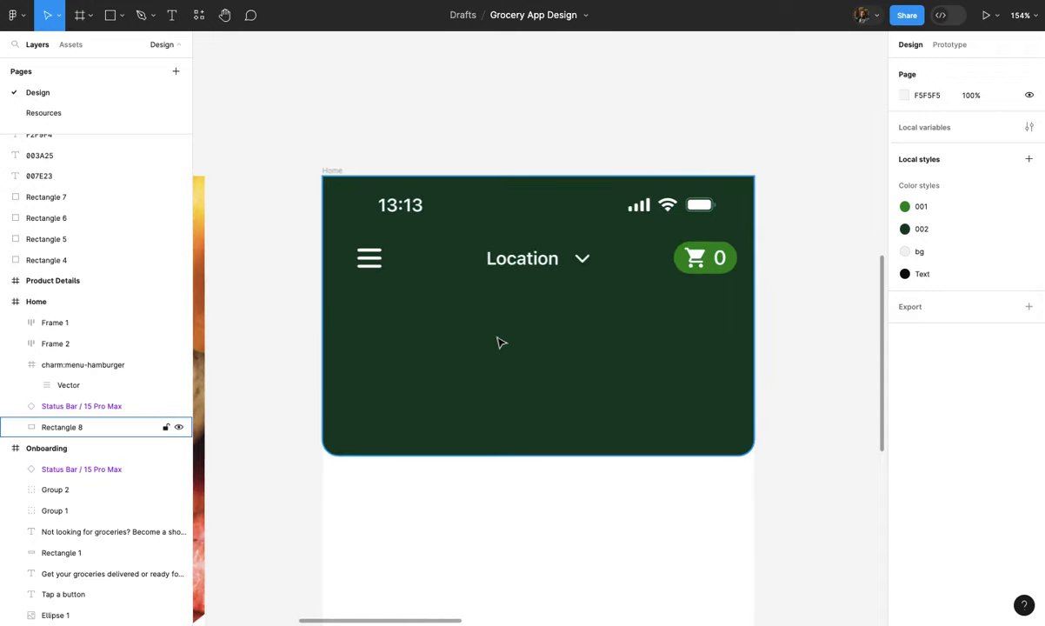
pyautogui.scroll(-1, 500, 342)
pyautogui.click(340, 191)
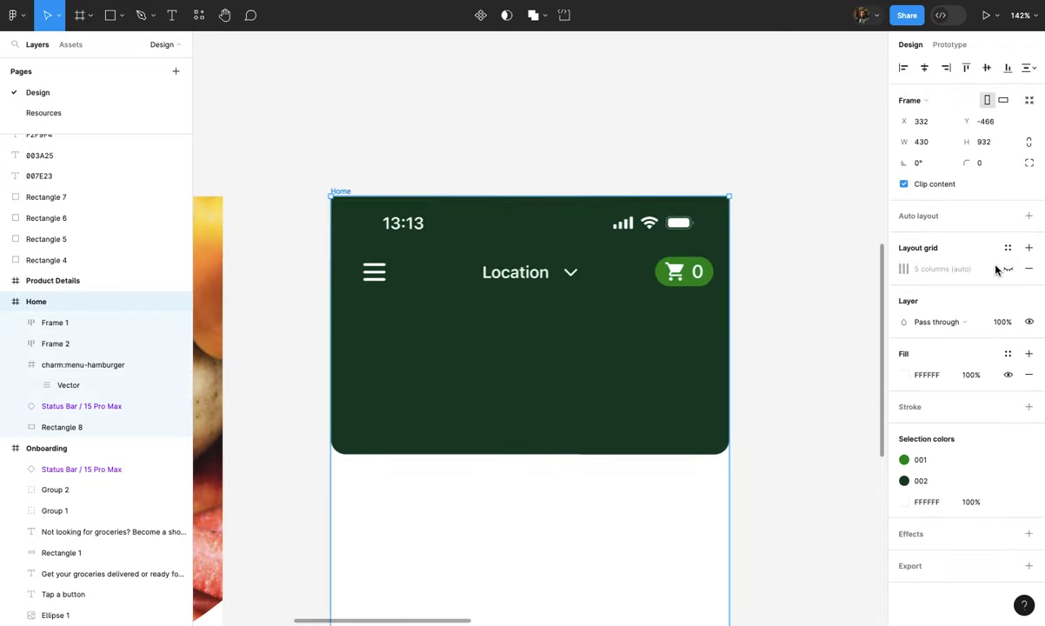
pyautogui.click(1004, 268)
pyautogui.press('Escape')
# - Select the header background and switch to the rectangle tool
pyautogui.scroll(1, 432, 346)
pyautogui.scroll(1, 432, 346)
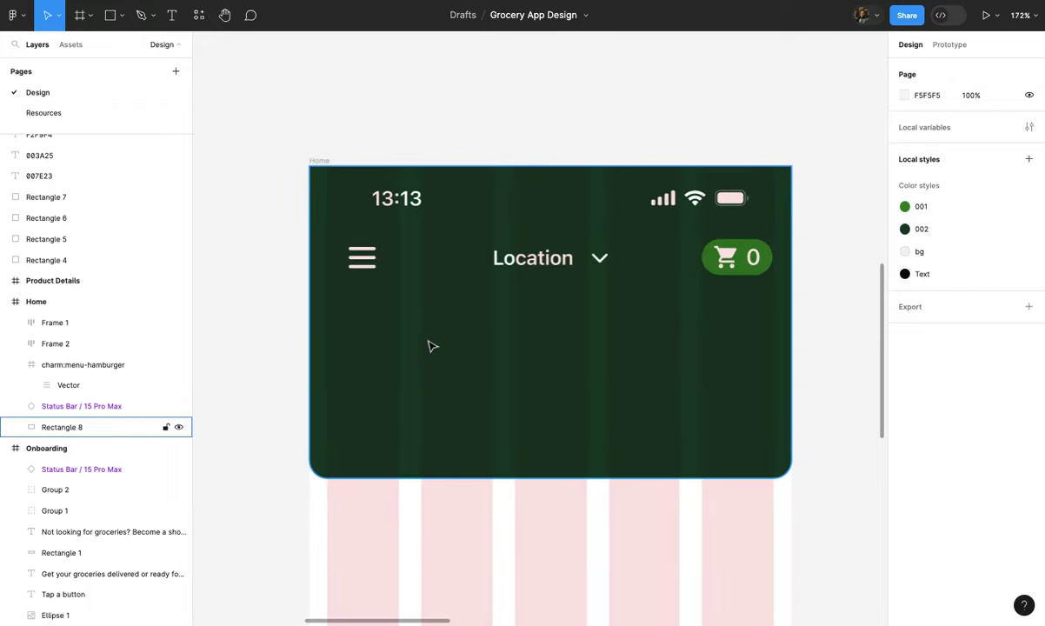
pyautogui.click(433, 346)
pyautogui.press('r')
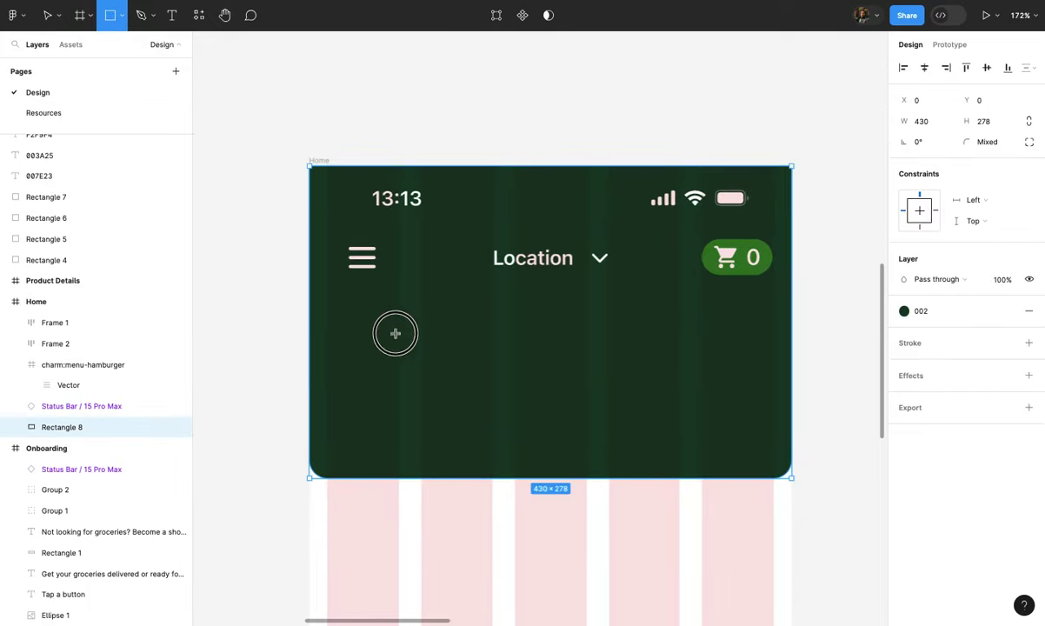
# - Draw a rectangle under the nav row and stretch it to about 397×46 across the header
pyautogui.moveTo(328, 301); pyautogui.dragTo(400, 342)
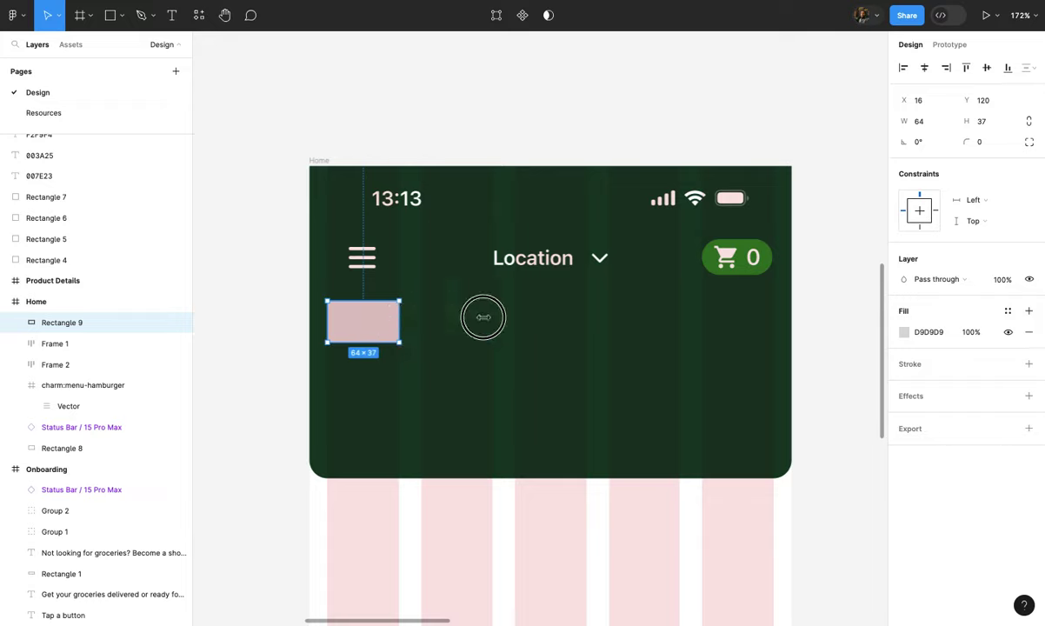
pyautogui.moveTo(484, 318); pyautogui.dragTo(771, 336)
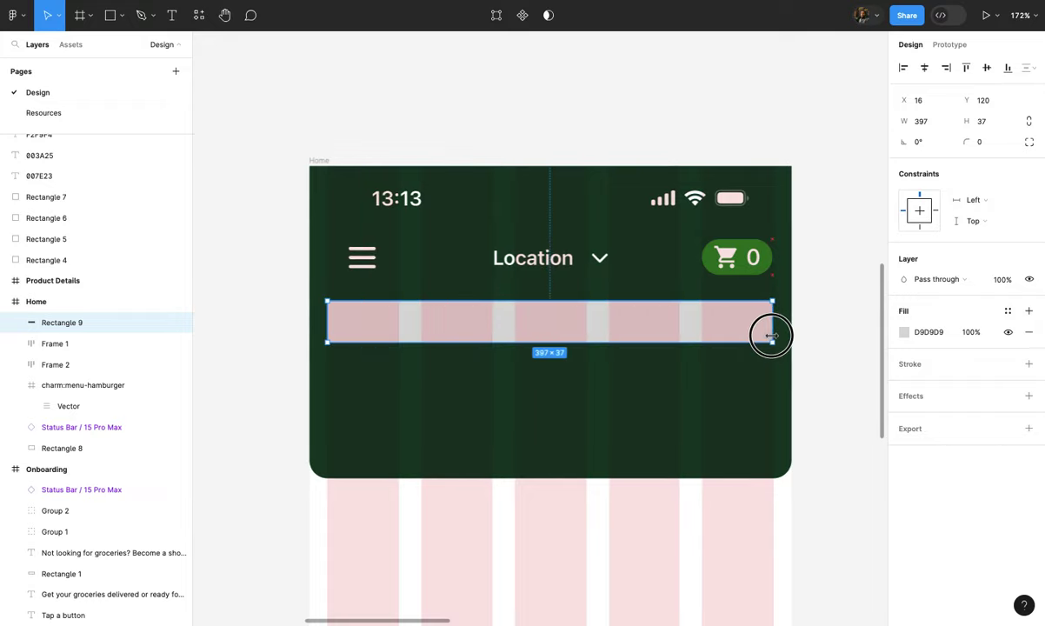
pyautogui.scroll(3, 728, 355)
pyautogui.moveTo(725, 339); pyautogui.dragTo(726, 352)
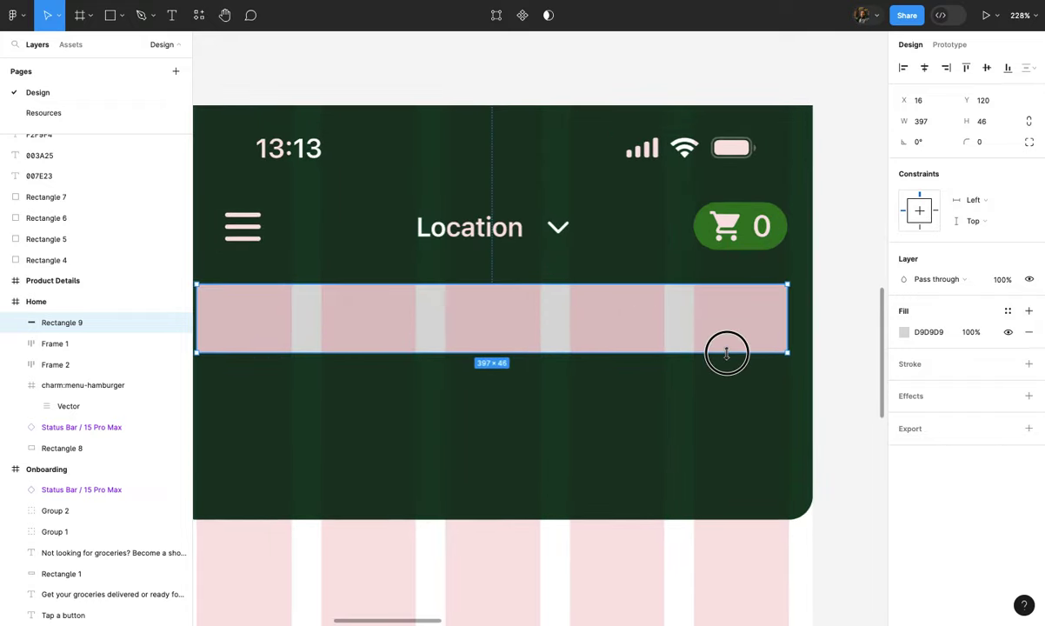
pyautogui.scroll(-3, 726, 353)
pyautogui.click(801, 329)
pyautogui.click(746, 327)
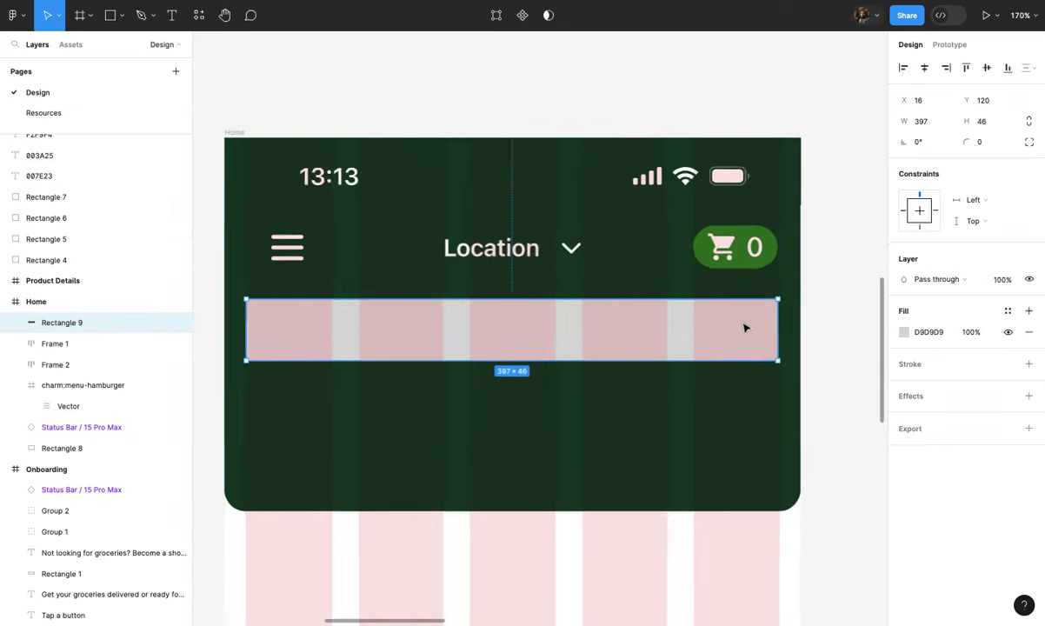
# - Give the search bar corner radius 8 and the light bg colour style
pyautogui.scroll(3, 746, 327)
pyautogui.write('2')
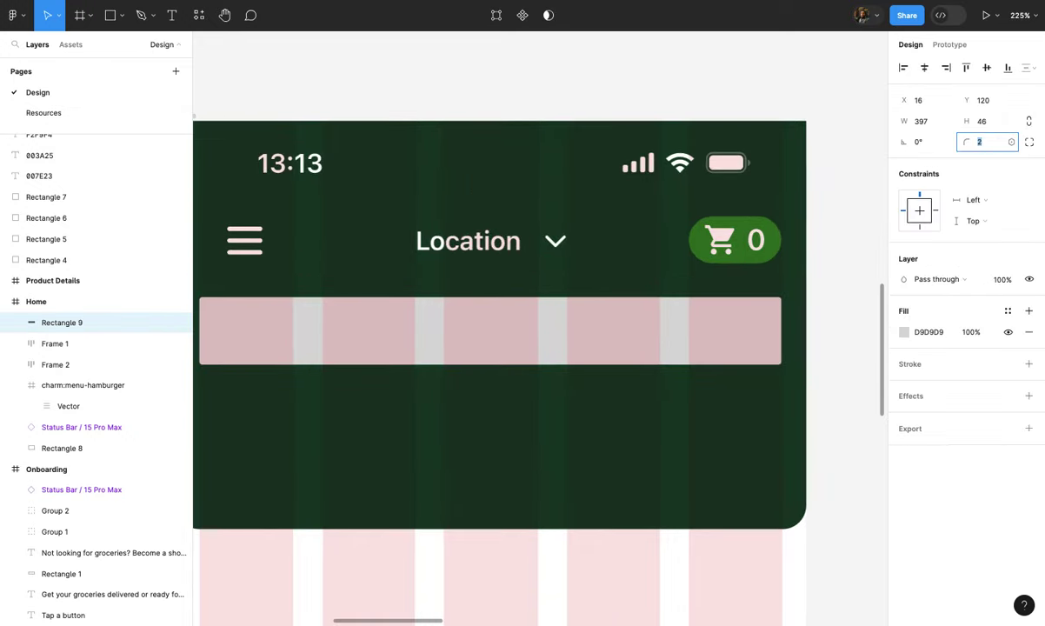
pyautogui.press('Up')
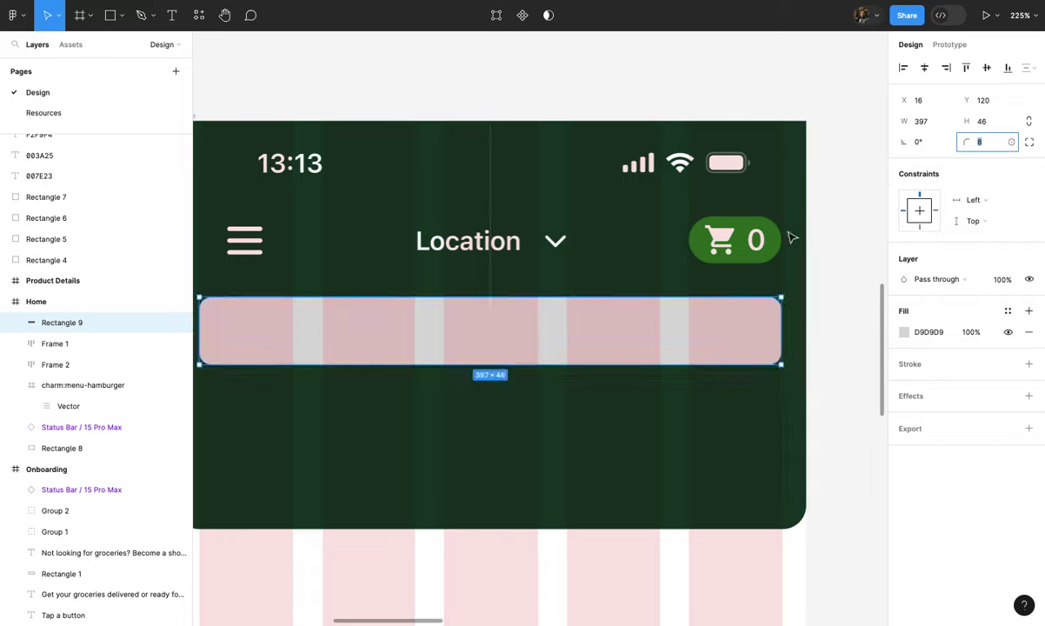
pyautogui.scroll(-3, 793, 236)
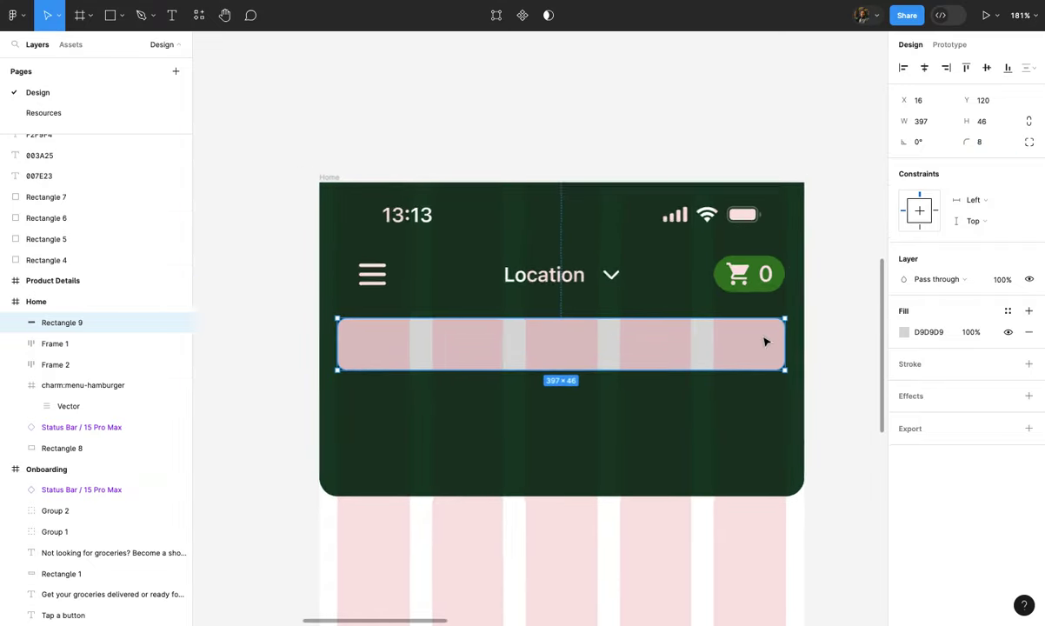
pyautogui.scroll(-3, 766, 342)
pyautogui.click(1007, 311)
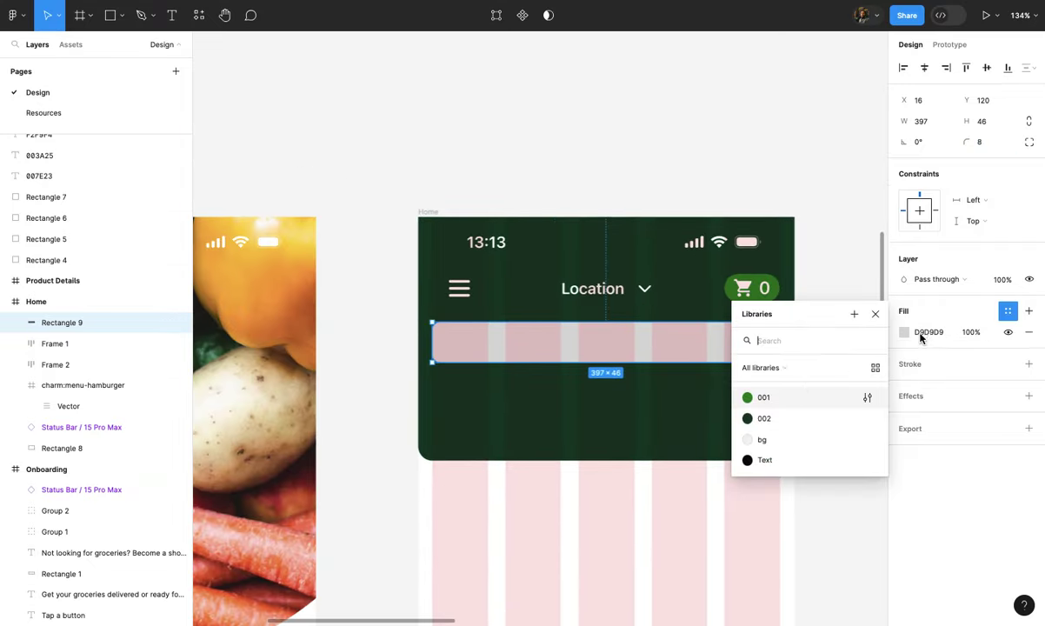
pyautogui.click(795, 436)
pyautogui.click(753, 403)
pyautogui.scroll(3, 696, 358)
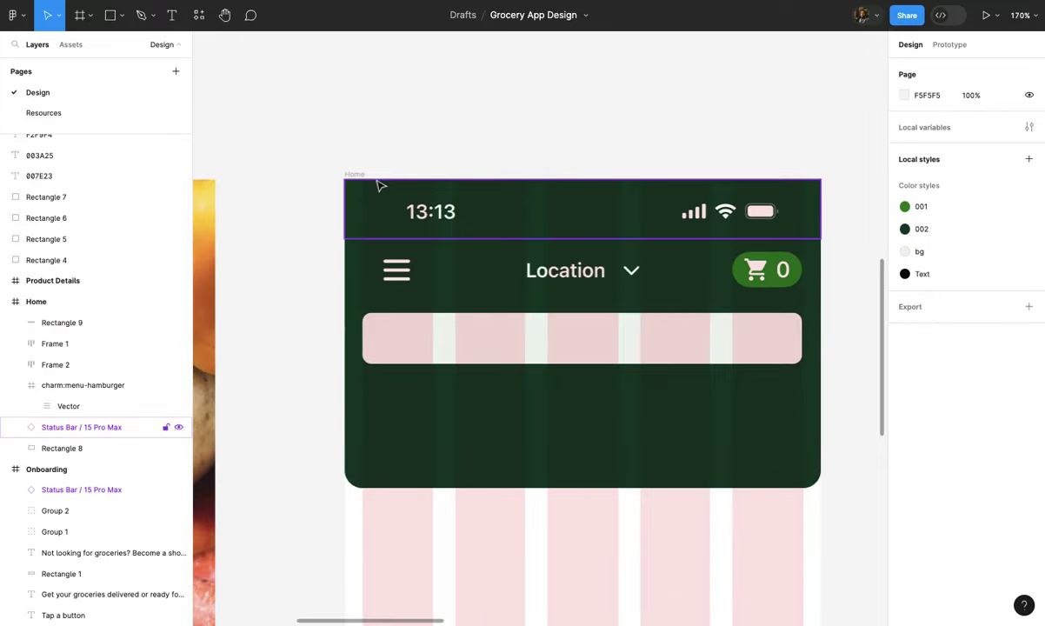
pyautogui.scroll(1, 467, 231)
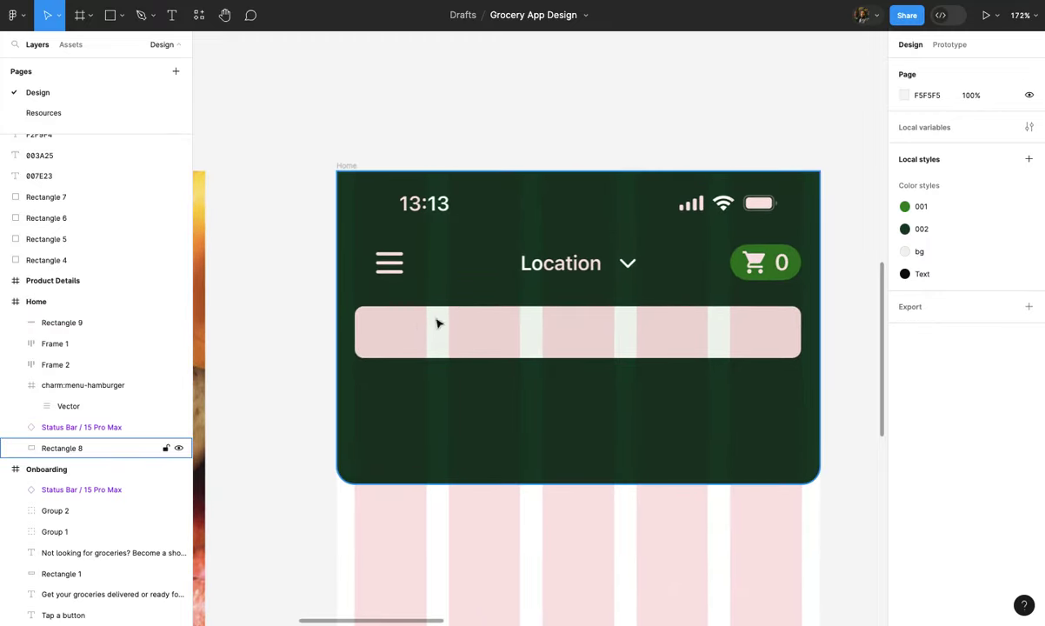
# - Make the header background rectangle taller, to a height of 300
pyautogui.click(420, 395)
pyautogui.scroll(-2, 420, 396)
pyautogui.scroll(-3, 420, 395)
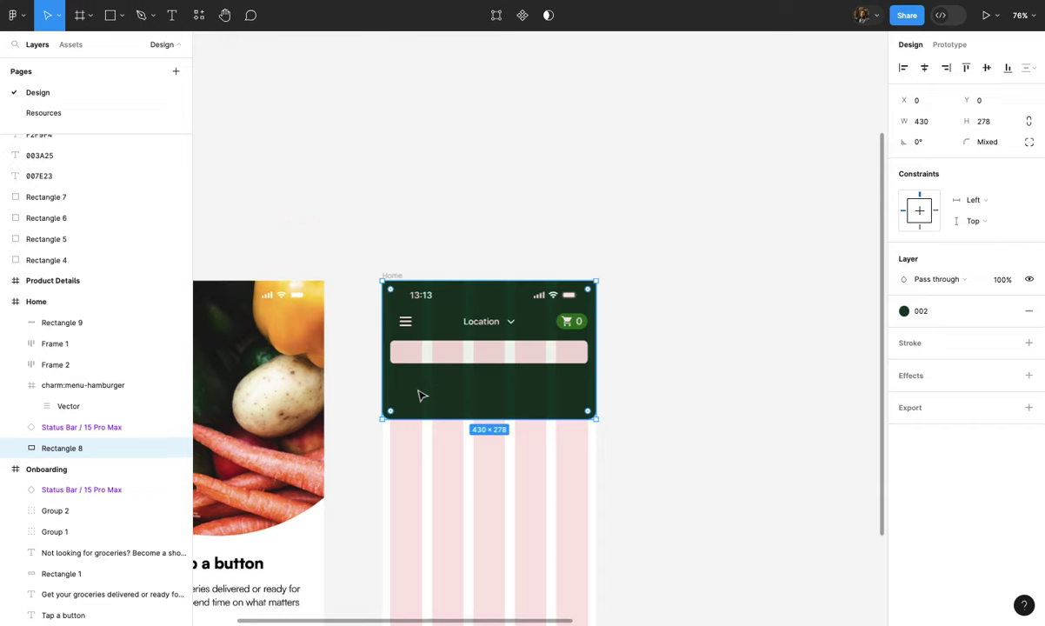
pyautogui.scroll(2, 420, 395)
pyautogui.scroll(3, 419, 395)
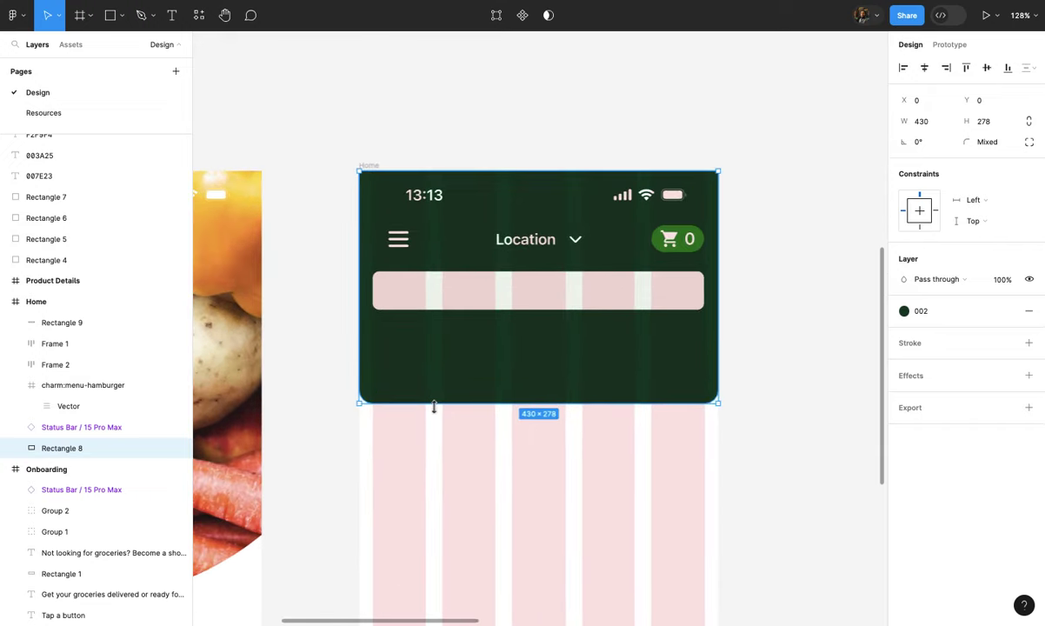
pyautogui.moveTo(434, 405); pyautogui.dragTo(434, 422)
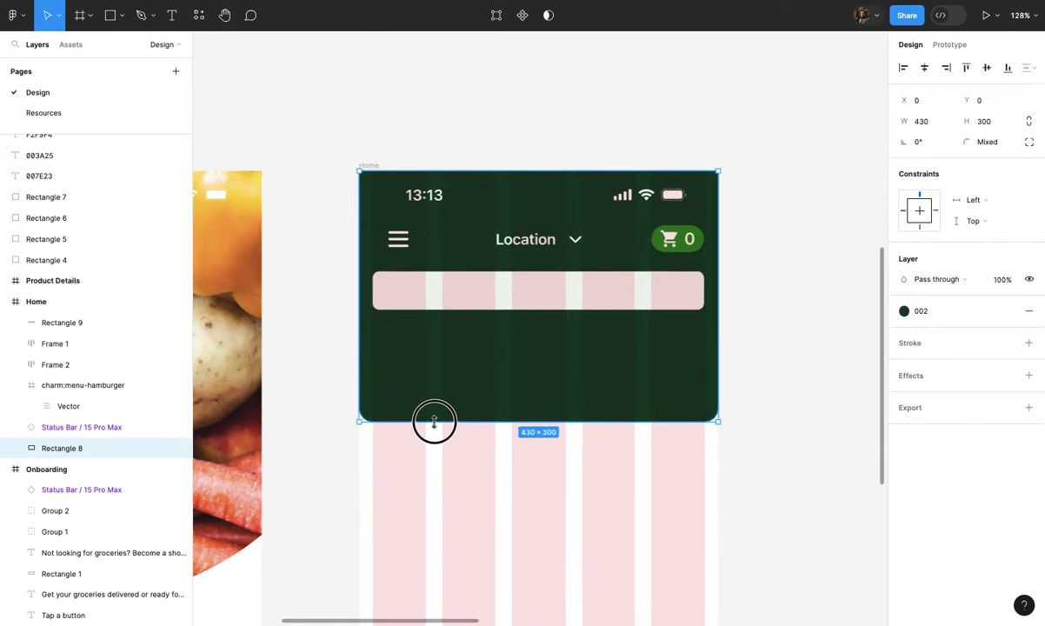
pyautogui.click(315, 407)
pyautogui.scroll(-2, 316, 409)
pyautogui.scroll(-2, 316, 410)
pyautogui.scroll(-2, 316, 412)
pyautogui.scroll(1, 316, 415)
pyautogui.scroll(2, 315, 415)
pyautogui.scroll(3, 315, 414)
pyautogui.scroll(3, 315, 414)
pyautogui.hscroll(1, 315, 414)
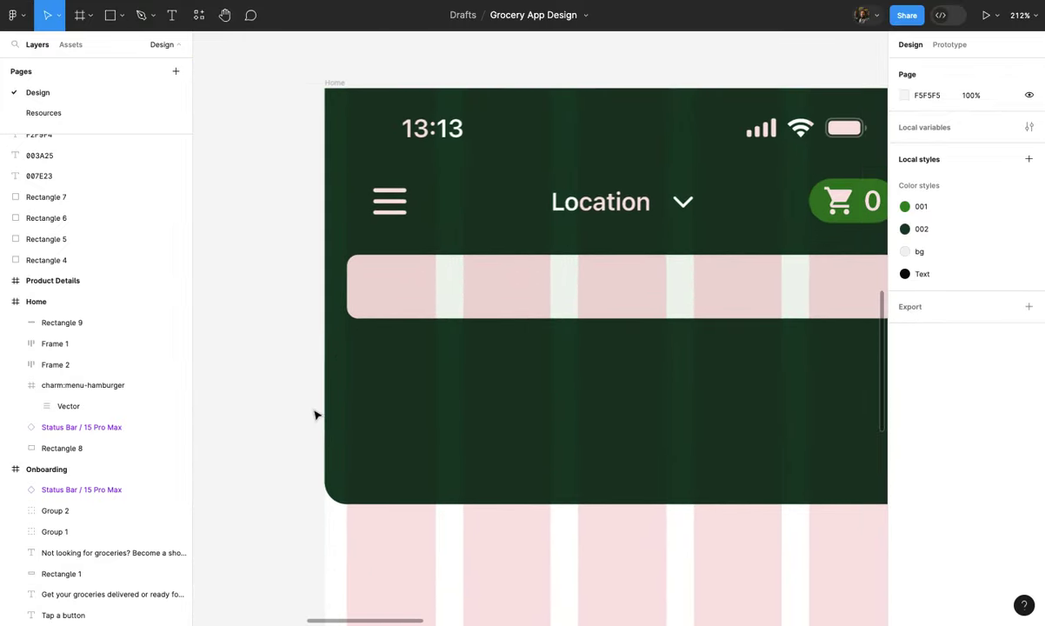
# - Draw a square category tile below the search bar
pyautogui.press('r')
pyautogui.moveTo(347, 384); pyautogui.dragTo(441, 455)
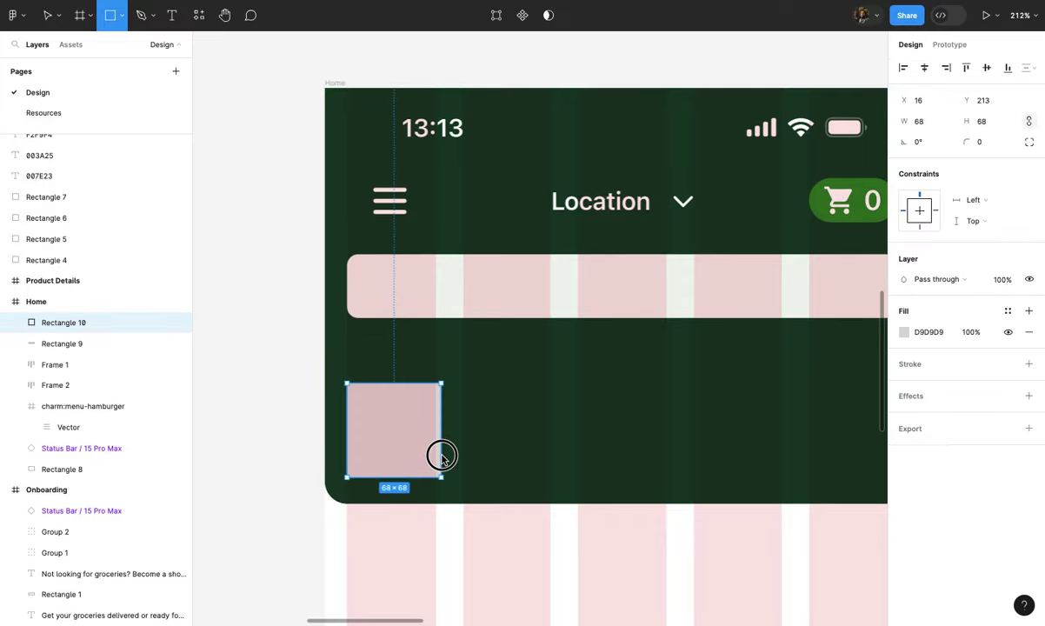
pyautogui.click(529, 455)
pyautogui.scroll(-4, 530, 455)
# - Set the Home frame's column layout grid to a count of 4
pyautogui.click(423, 239)
pyautogui.scroll(2, 429, 240)
pyautogui.click(904, 270)
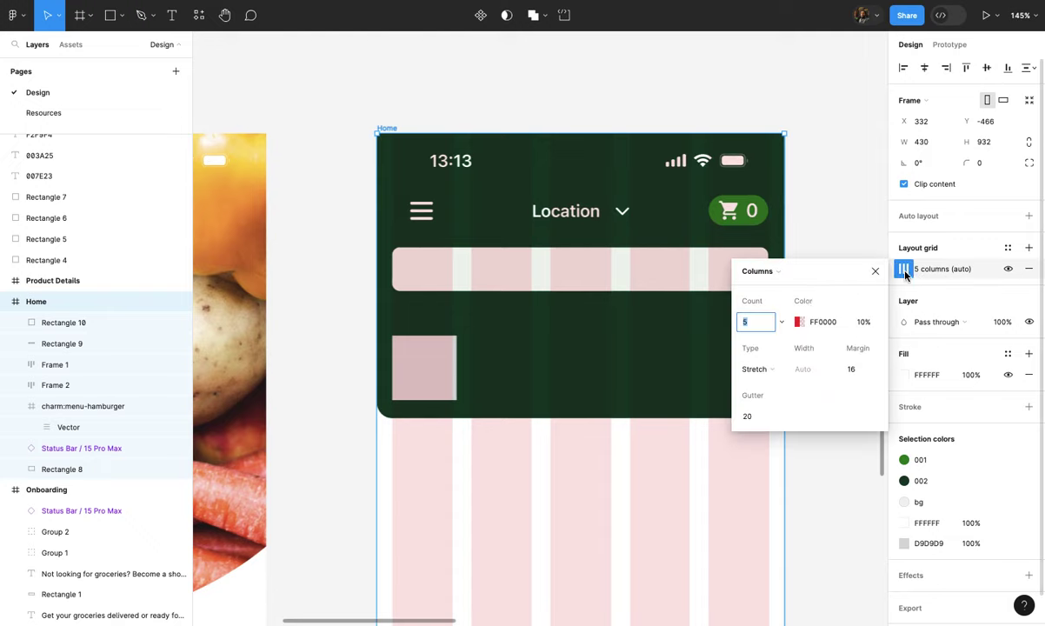
pyautogui.write('4')
pyautogui.press('Return')
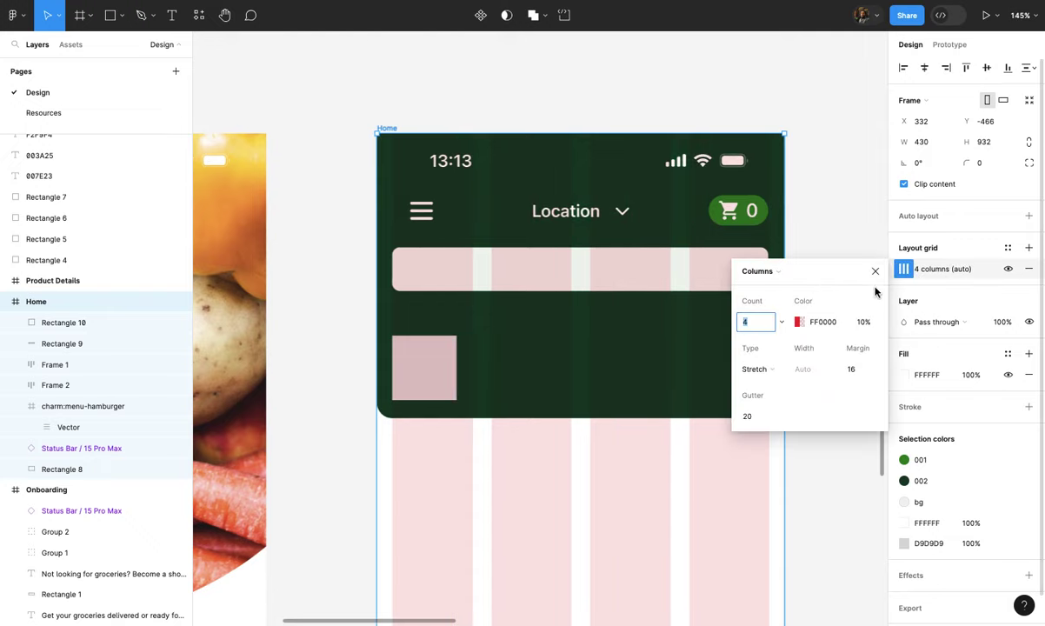
pyautogui.click(875, 271)
pyautogui.scroll(3, 409, 356)
# - Resize the first tile to 85×85 and Alt-drag copies across the columns
pyautogui.click(432, 374)
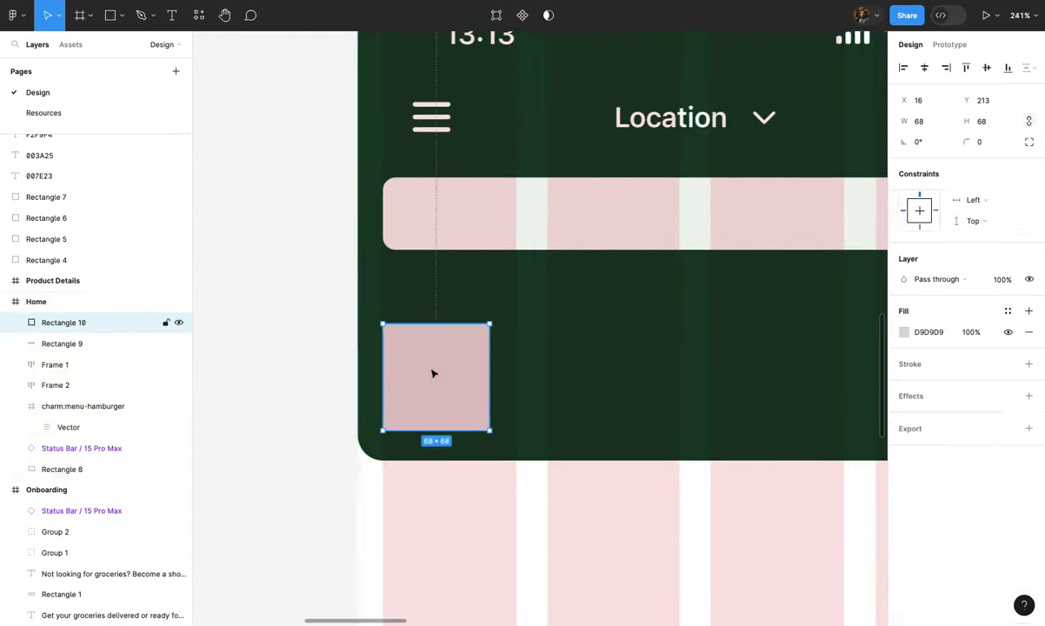
pyautogui.moveTo(489, 429)
pyautogui.mouseDown()
pyautogui.moveTo(510, 445)
pyautogui.moveTo(561, 408)
pyautogui.moveTo(666, 408)
pyautogui.mouseUp()
pyautogui.scroll(-3, 478, 416)
pyautogui.scroll(-1, 565, 406)
pyautogui.moveTo(580, 400); pyautogui.dragTo(630, 398)
# - Extend the green header background down to enclose the tiles
pyautogui.click(626, 334)
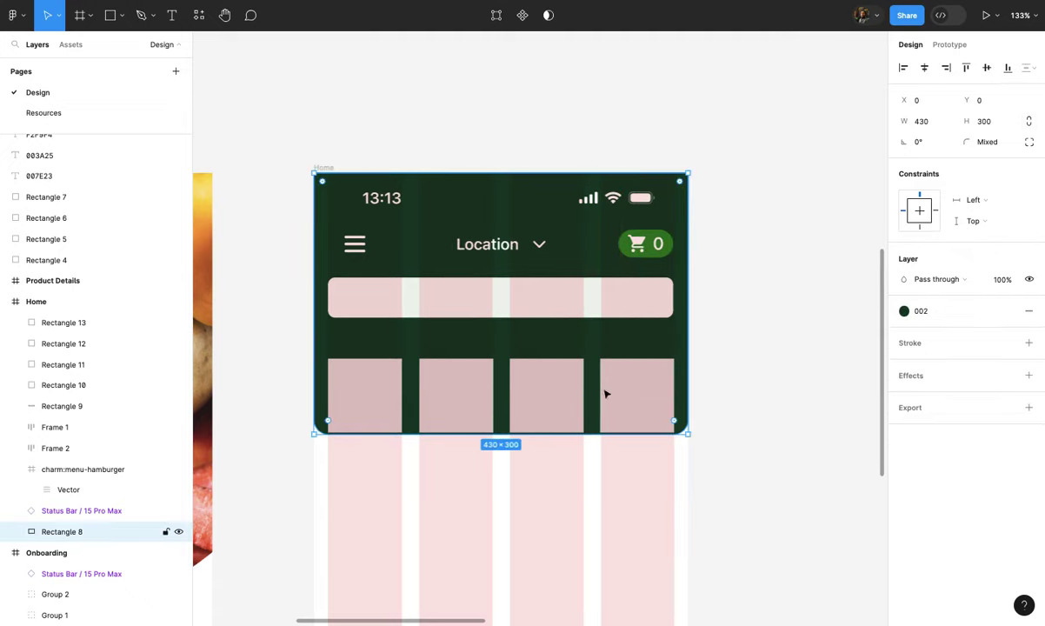
pyautogui.moveTo(583, 447); pyautogui.dragTo(584, 457)
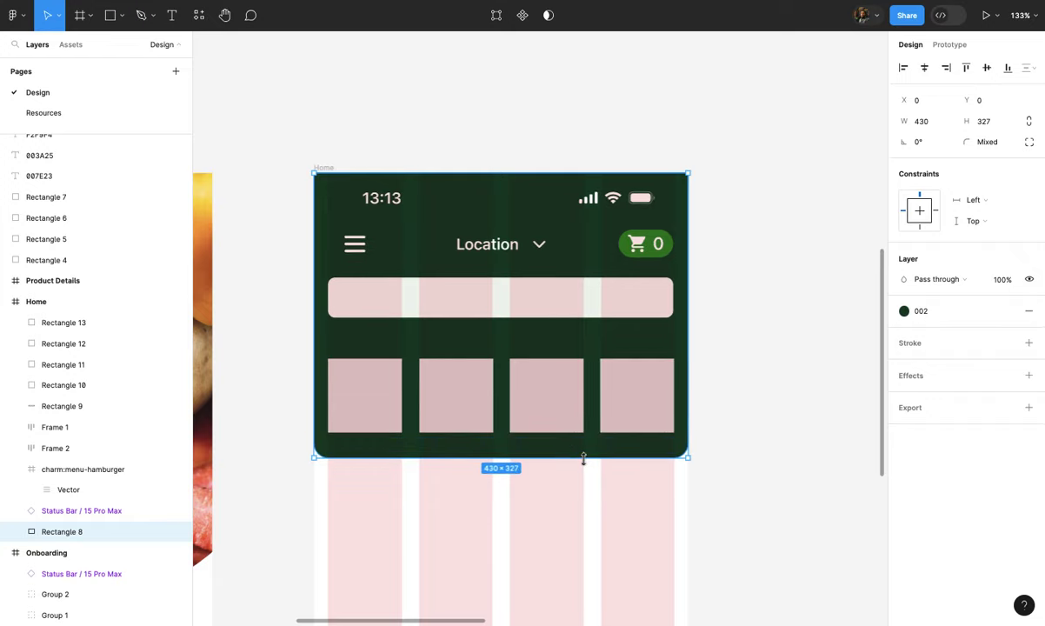
pyautogui.press('Escape')
pyautogui.scroll(3, 591, 487)
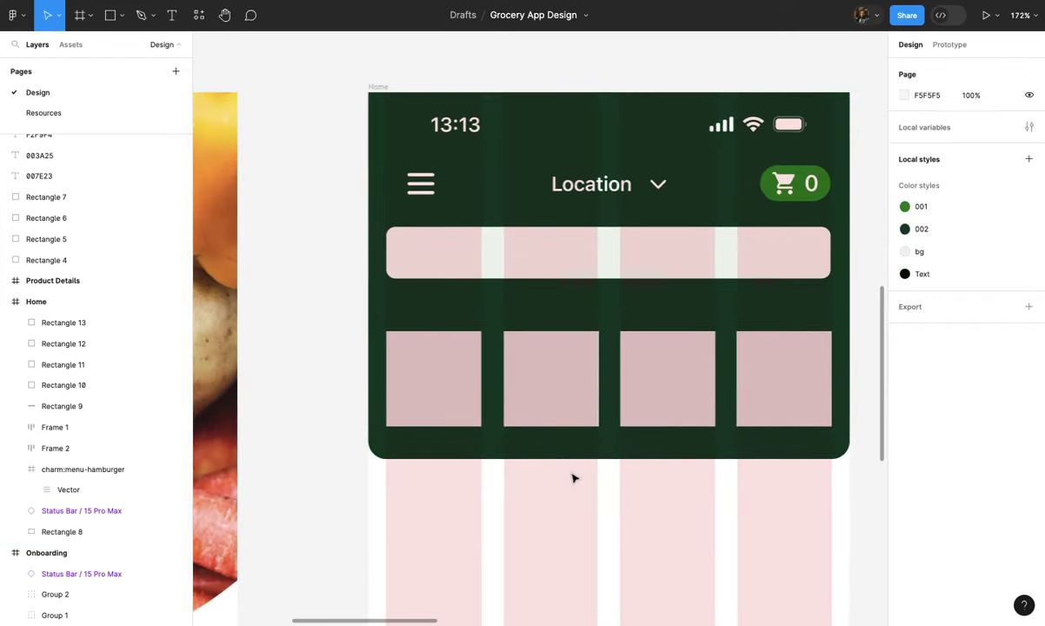
pyautogui.click(488, 428)
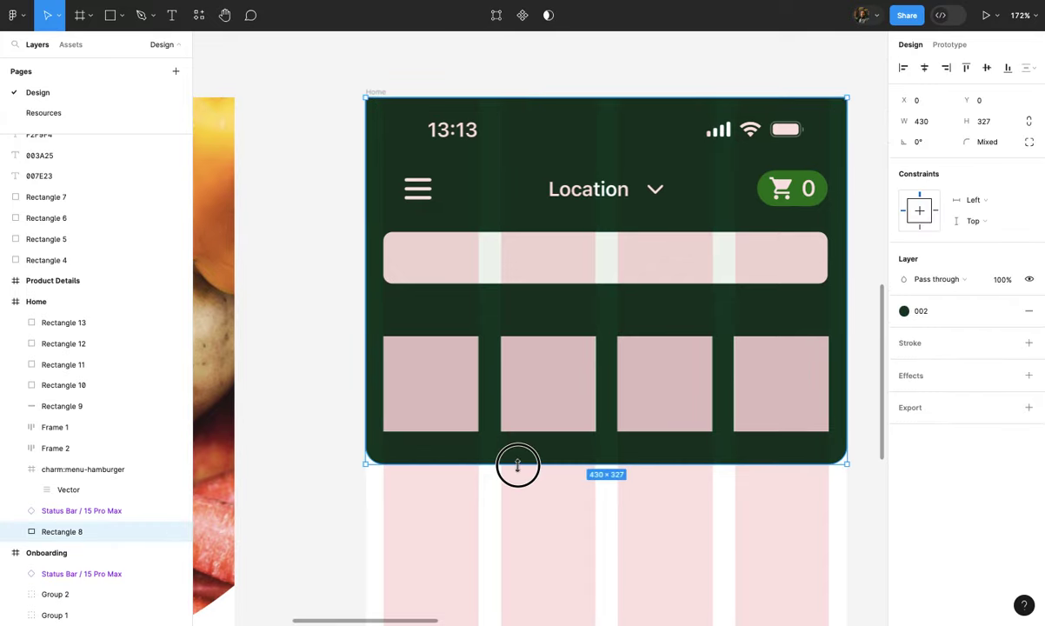
pyautogui.moveTo(518, 465); pyautogui.dragTo(518, 478)
# - Move the row of four tiles slightly lower inside the header
pyautogui.click(464, 429)
pyautogui.scroll(-3, 463, 432)
pyautogui.keyDown('shift'); pyautogui.click(532, 413); pyautogui.keyUp('shift')
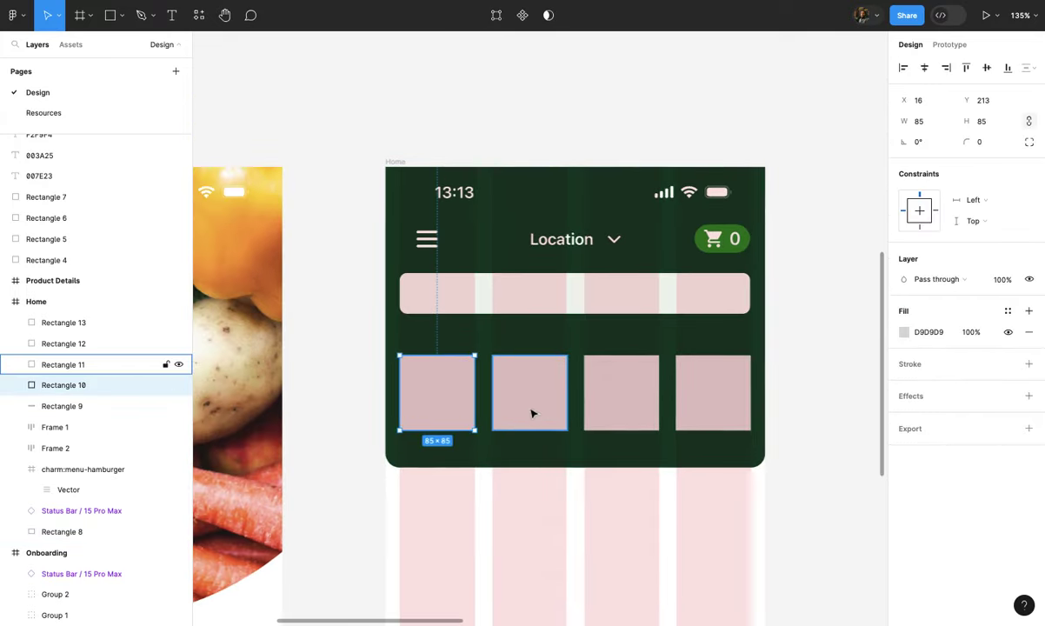
pyautogui.keyDown('shift'); pyautogui.click(618, 409); pyautogui.keyUp('shift')
pyautogui.keyDown('shift'); pyautogui.click(711, 386); pyautogui.keyUp('shift')
pyautogui.moveTo(652, 416); pyautogui.dragTo(652, 421)
pyautogui.scroll(2, 650, 420)
pyautogui.scroll(-2, 650, 420)
pyautogui.scroll(-2, 650, 419)
pyautogui.click(665, 537)
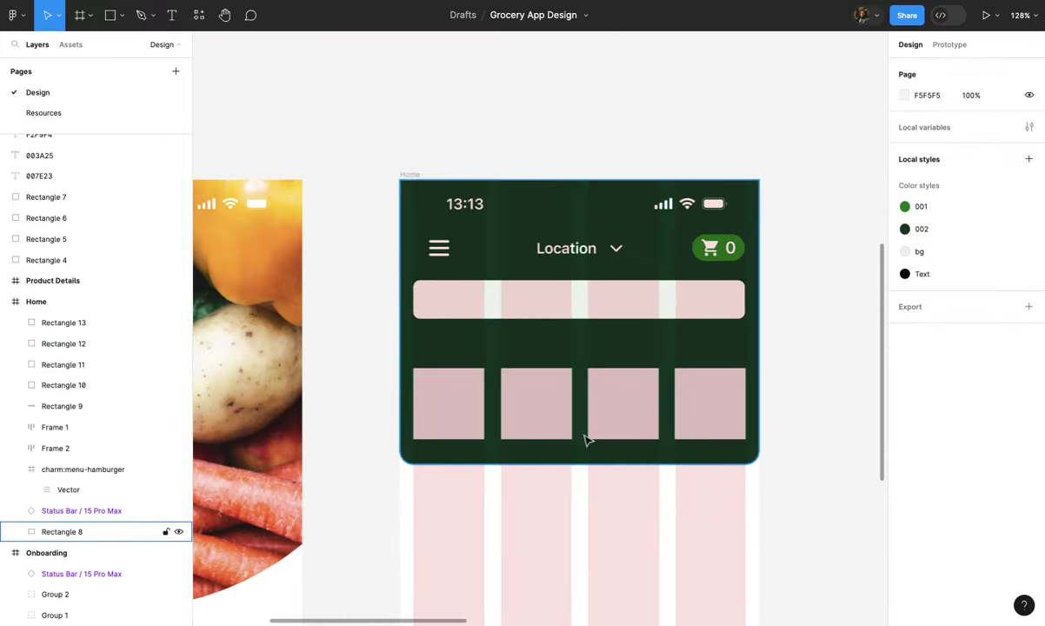
# - Select the four tiles and round their corners to radius 16
pyautogui.scroll(2, 587, 439)
pyautogui.click(398, 397)
pyautogui.keyDown('shift'); pyautogui.click(560, 400); pyautogui.keyUp('shift')
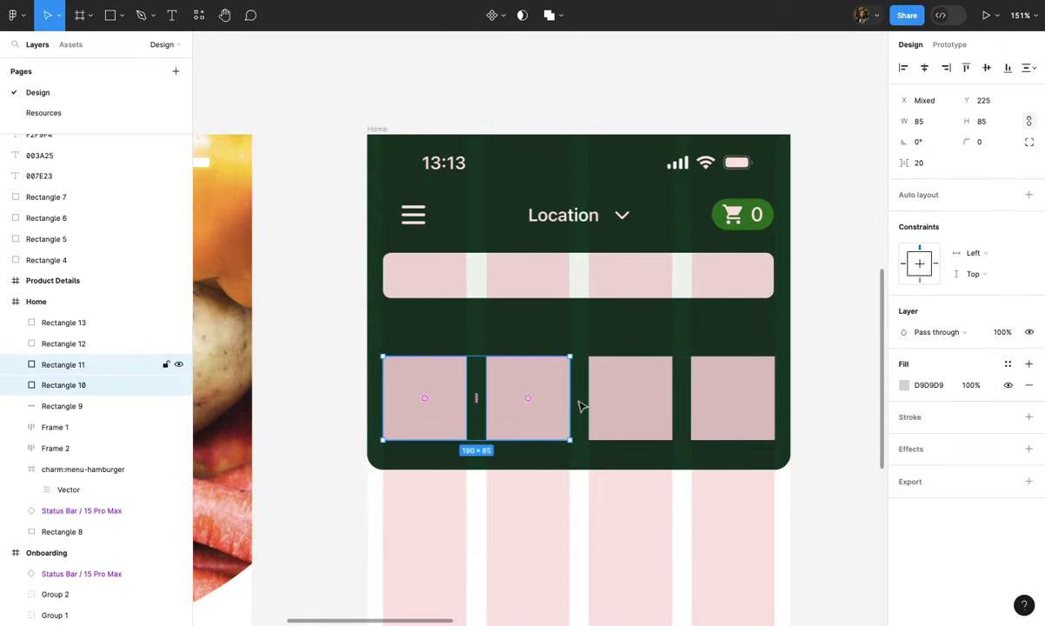
pyautogui.keyDown('shift'); pyautogui.click(630, 398); pyautogui.keyUp('shift')
pyautogui.keyDown('shift'); pyautogui.click(734, 391); pyautogui.keyUp('shift')
pyautogui.click(985, 146)
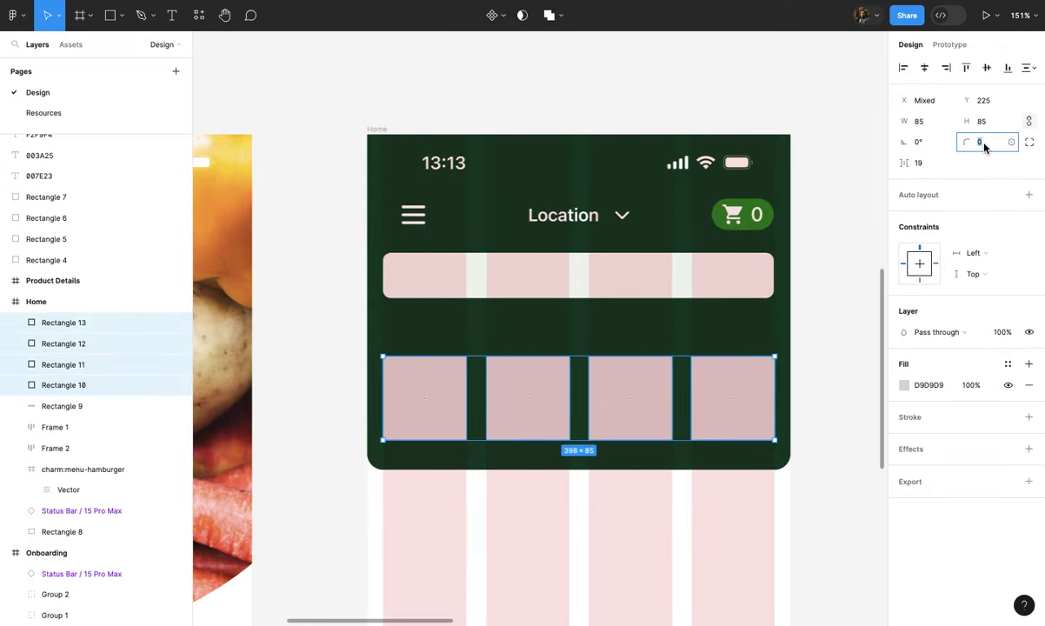
pyautogui.write('2')
pyautogui.press('Return')
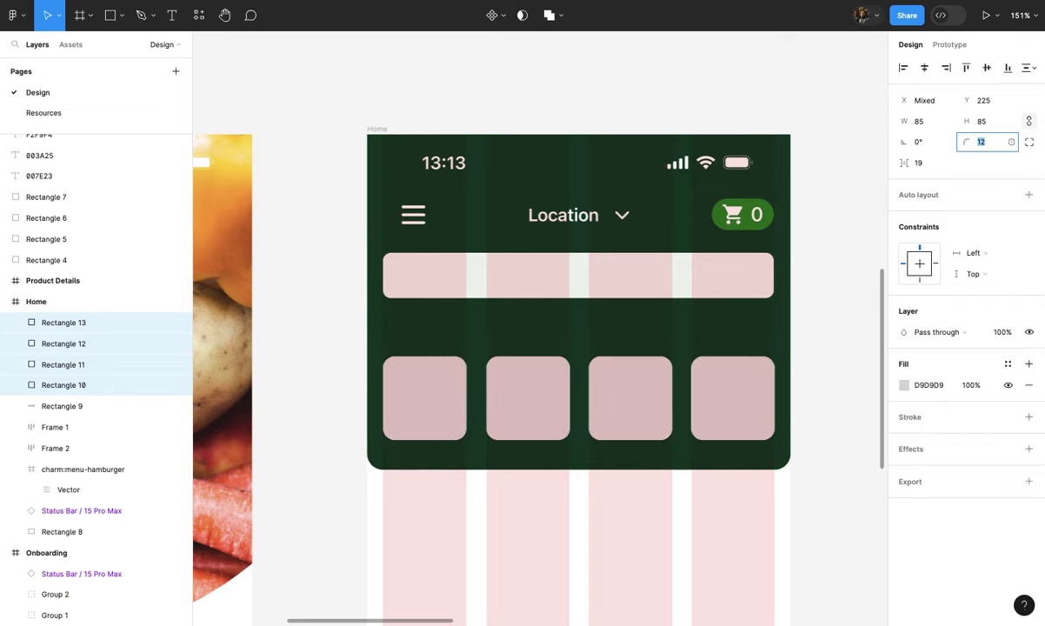
pyautogui.write('15')
pyautogui.press('Return')
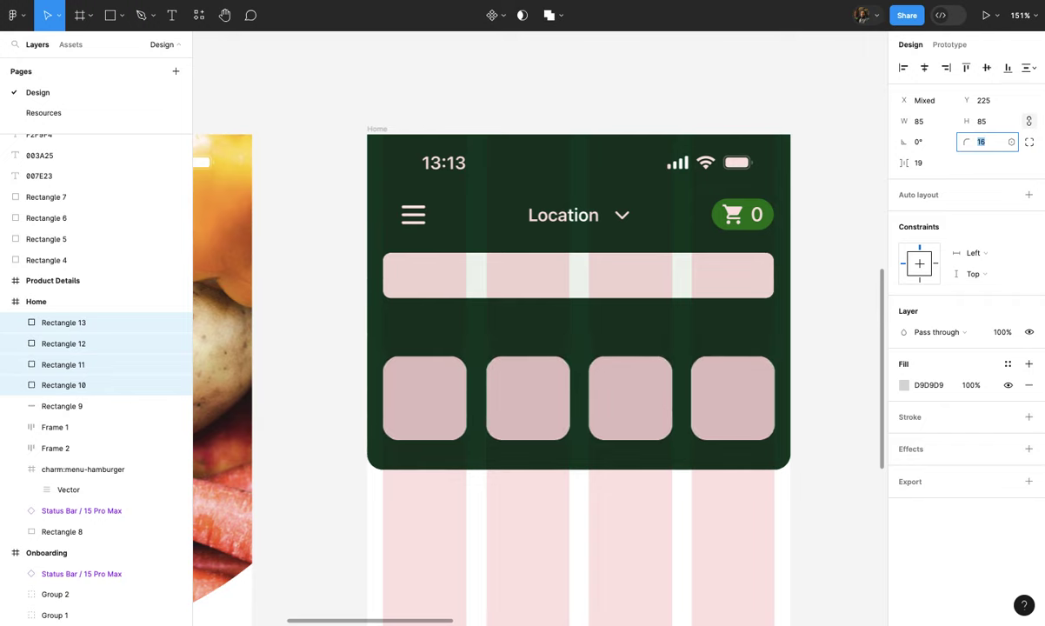
# - Set the tiles' corner smoothing to 100%
pyautogui.scroll(5, 744, 328)
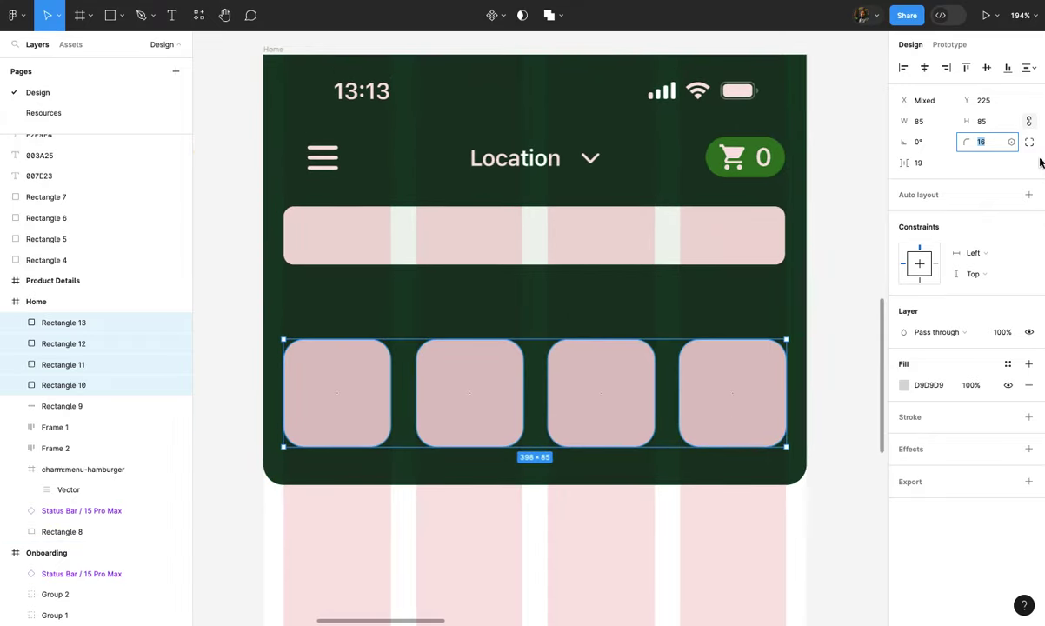
pyautogui.click(1029, 141)
pyautogui.moveTo(745, 245); pyautogui.dragTo(1006, 250)
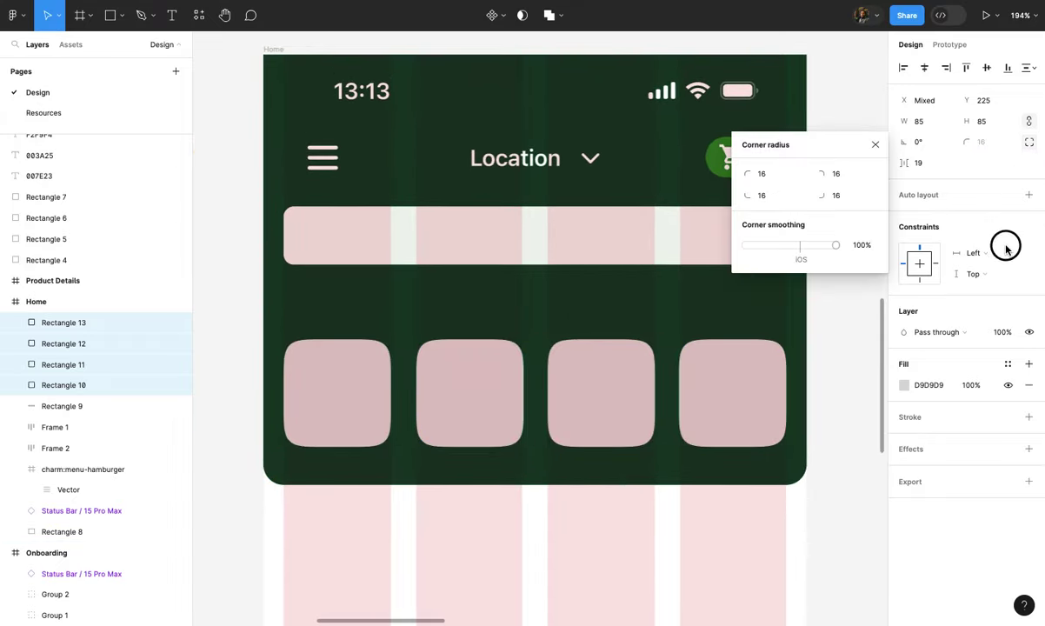
pyautogui.click(874, 145)
# - Hide the Home frame's layout grid
pyautogui.click(851, 208)
pyautogui.scroll(-3, 597, 150)
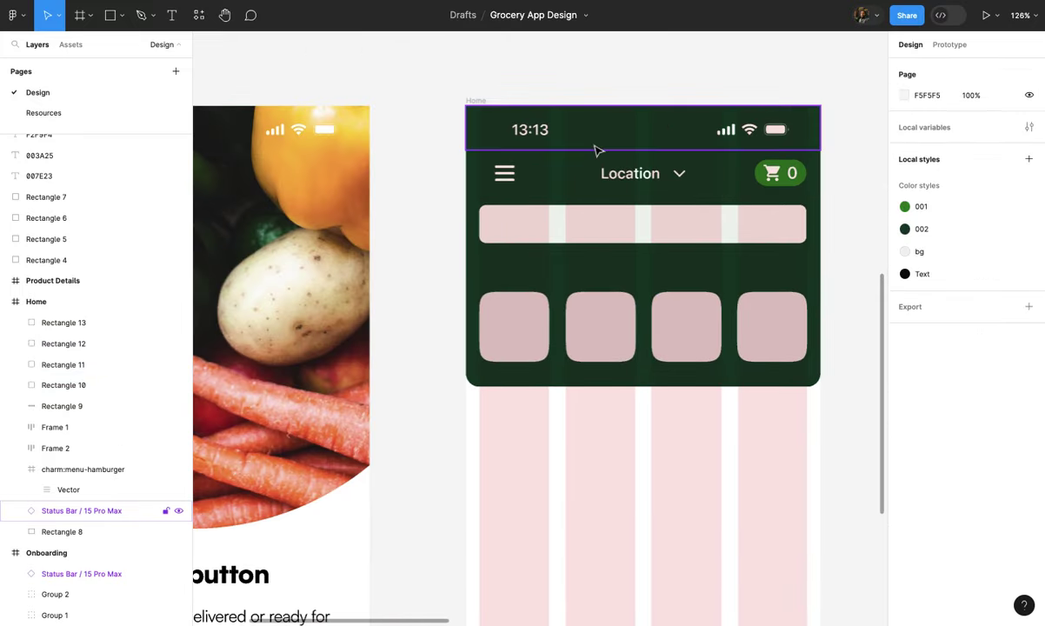
pyautogui.click(477, 102)
pyautogui.click(1007, 268)
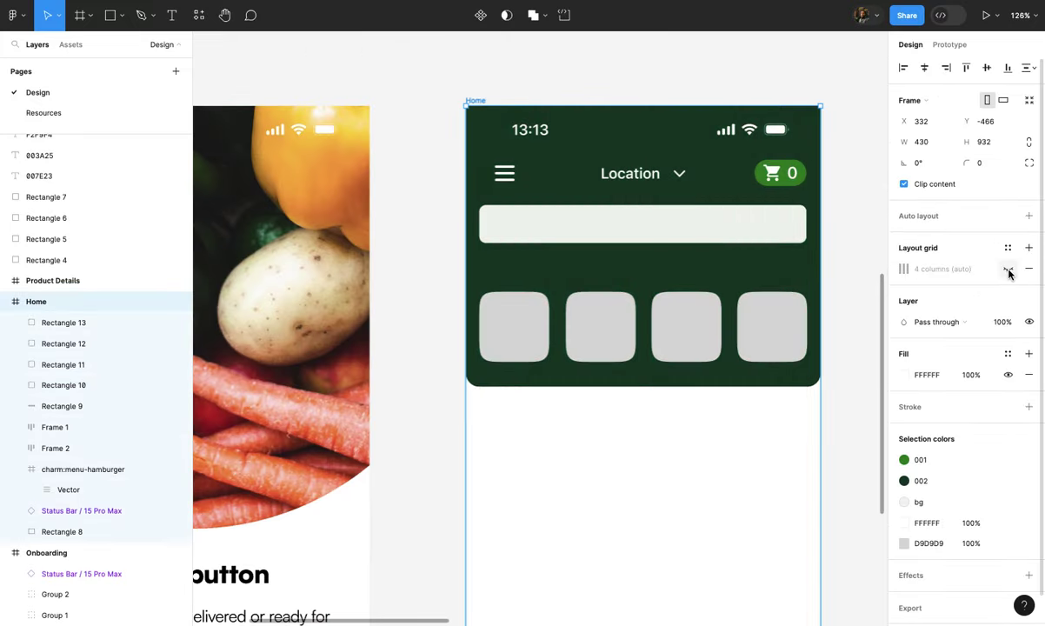
pyautogui.scroll(3, 804, 320)
# - Apply the 002 style to the four tiles, detach it, and darken the fill to 002317
pyautogui.click(762, 327)
pyautogui.keyDown('shift'); pyautogui.click(635, 334); pyautogui.keyUp('shift')
pyautogui.keyDown('shift'); pyautogui.click(547, 337); pyautogui.keyUp('shift')
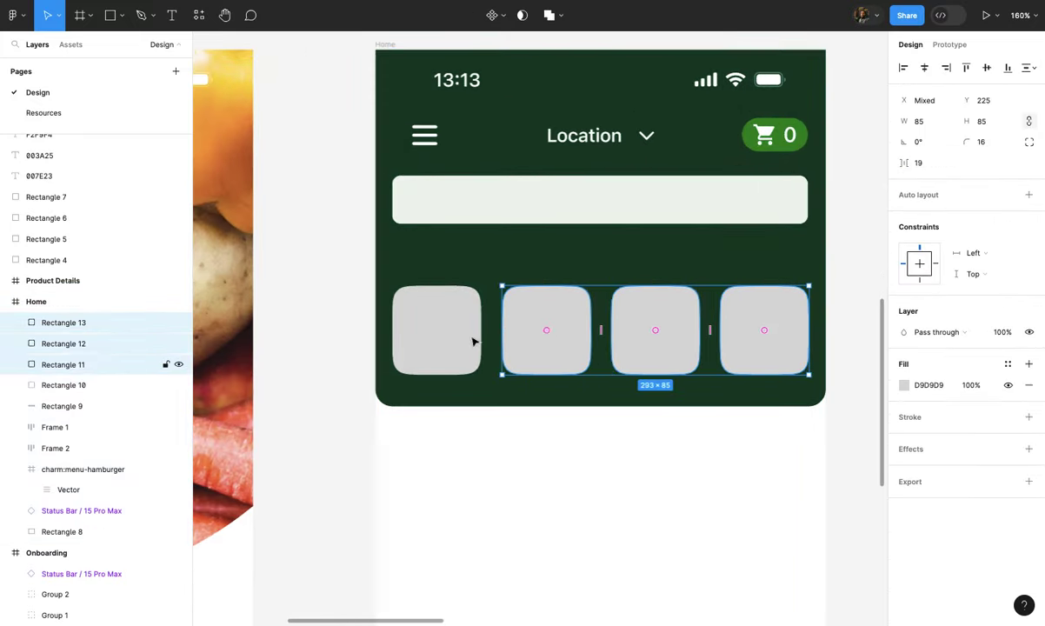
pyautogui.keyDown('shift'); pyautogui.click(426, 342); pyautogui.keyUp('shift')
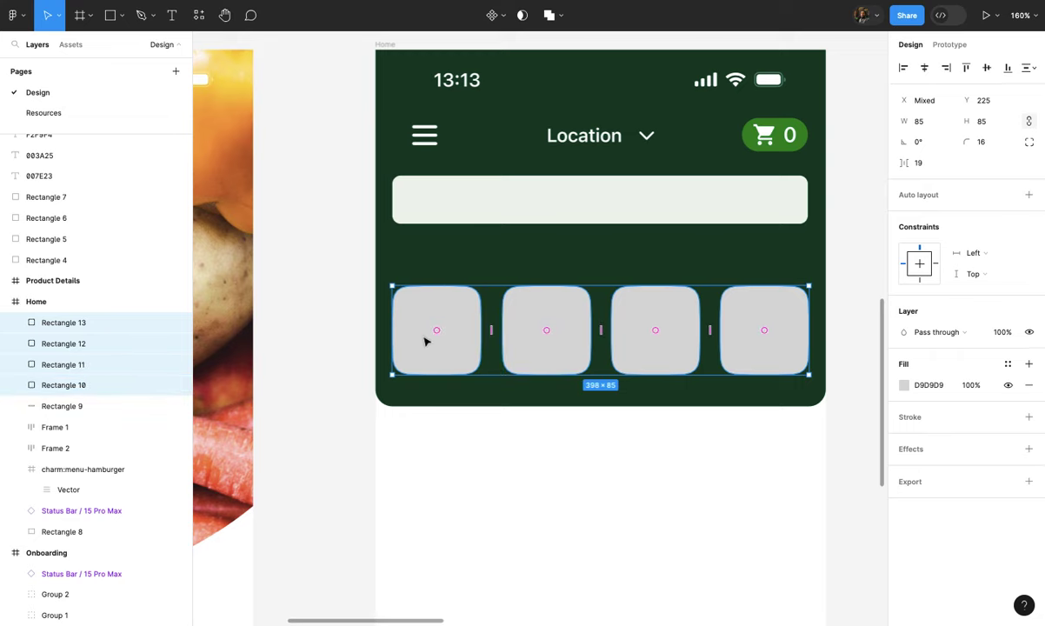
pyautogui.click(1008, 365)
pyautogui.click(799, 473)
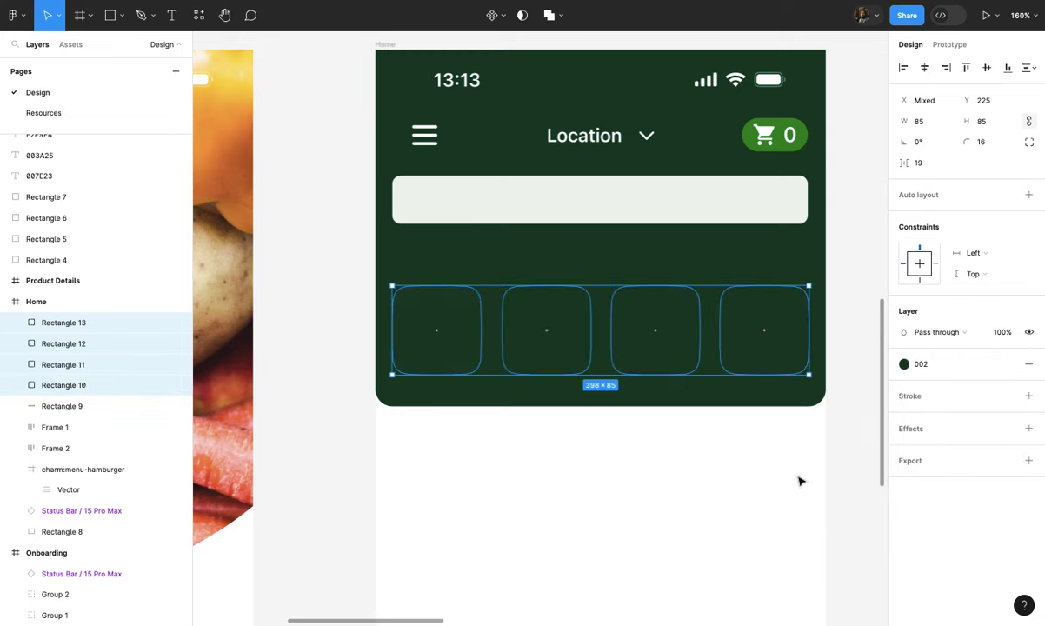
pyautogui.click(1008, 365)
pyautogui.click(903, 385)
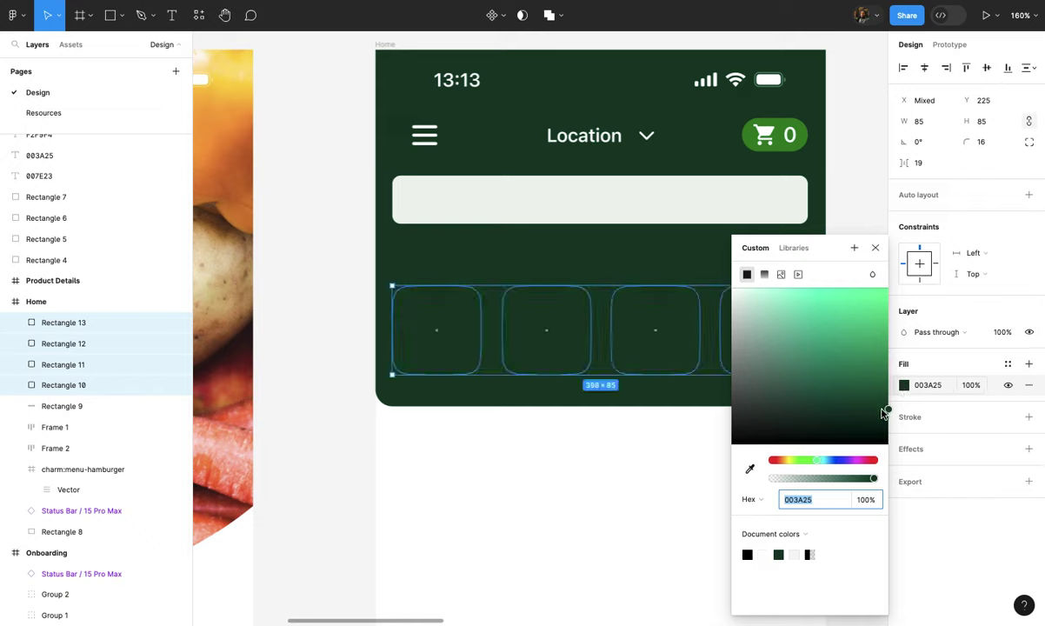
pyautogui.moveTo(887, 415); pyautogui.dragTo(893, 428)
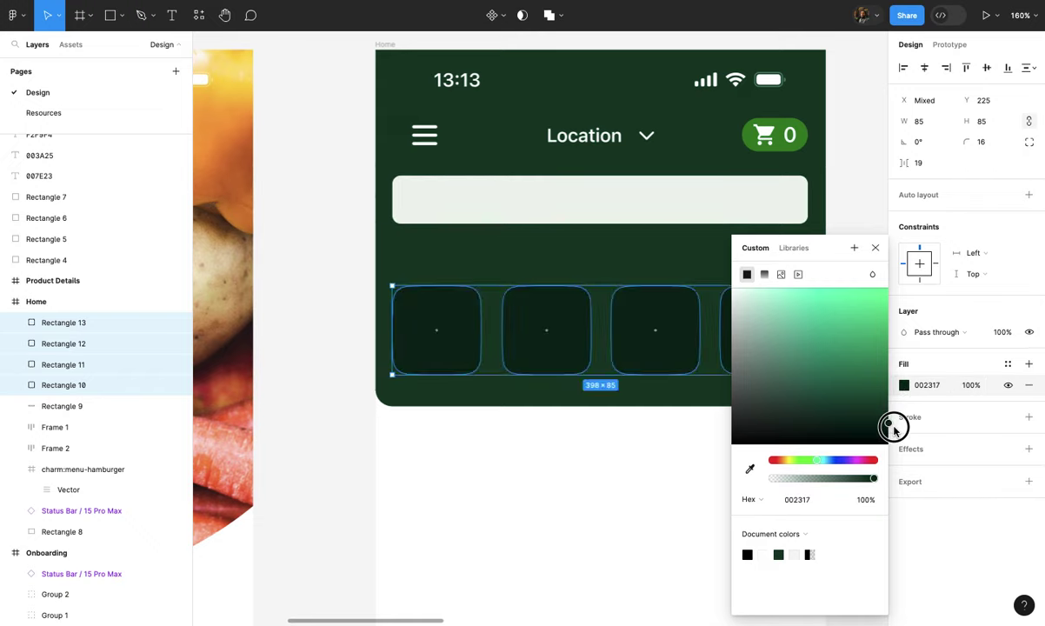
pyautogui.click(655, 504)
pyautogui.scroll(-3, 655, 506)
pyautogui.click(478, 453)
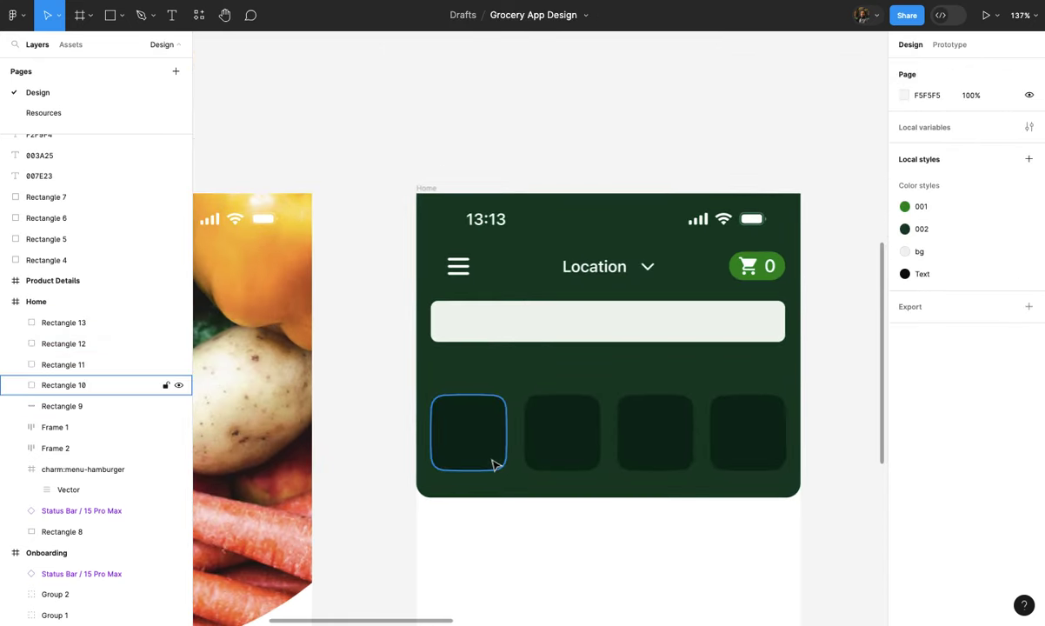
# - Select the four category tiles and give them a linear gradient stroke
pyautogui.keyDown('shift'); pyautogui.click(550, 438); pyautogui.keyUp('shift')
pyautogui.keyDown('shift'); pyautogui.click(642, 424); pyautogui.keyUp('shift')
pyautogui.keyDown('shift'); pyautogui.click(746, 426); pyautogui.keyUp('shift')
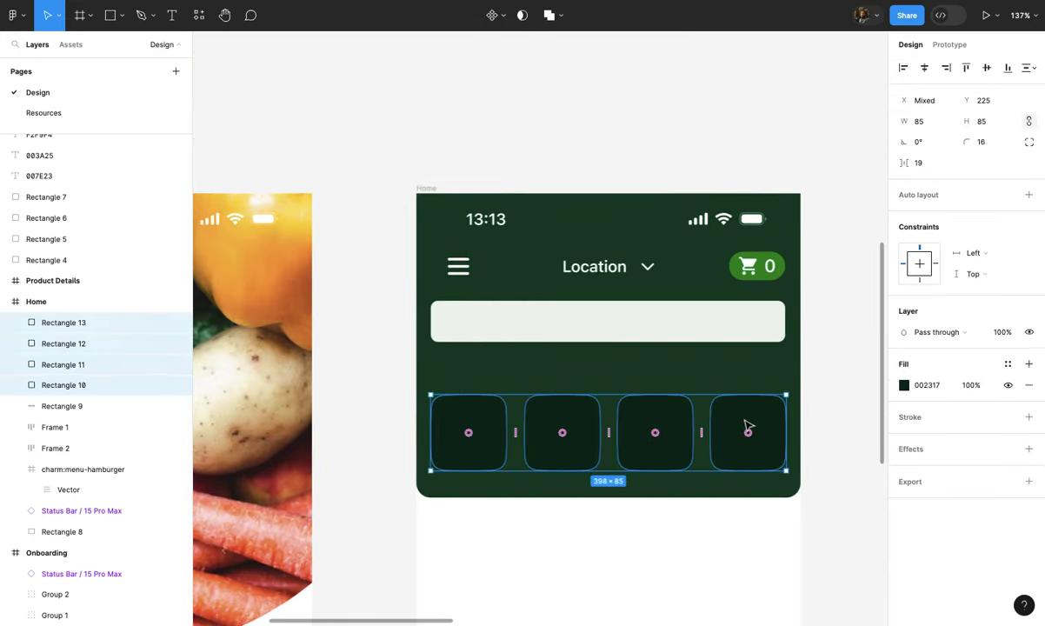
pyautogui.click(1028, 417)
pyautogui.click(904, 439)
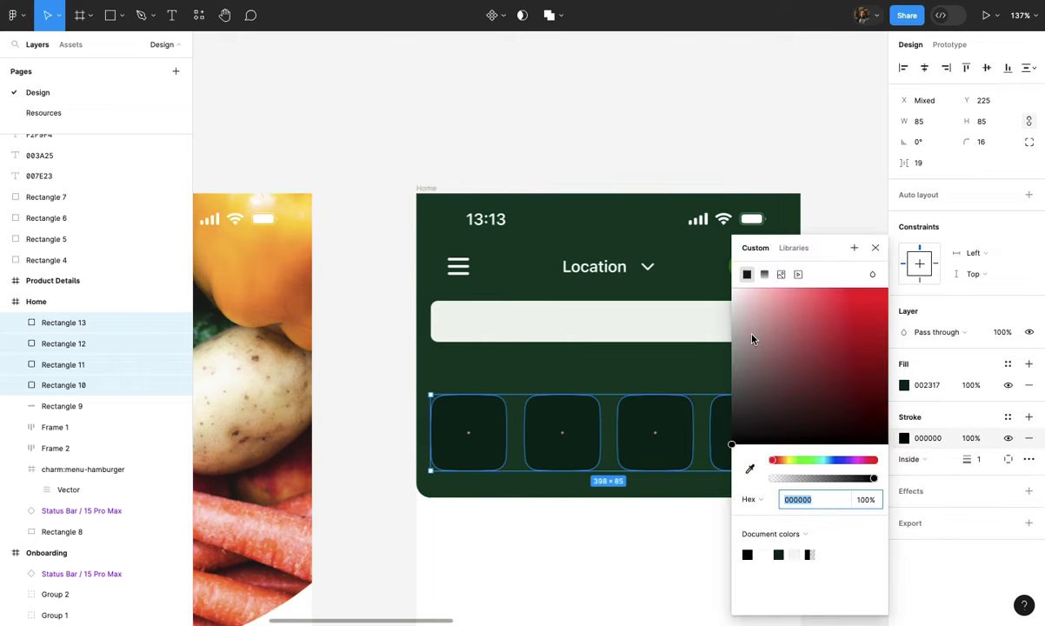
pyautogui.click(765, 275)
pyautogui.hscroll(1, 612, 331)
pyautogui.hscroll(3, 611, 331)
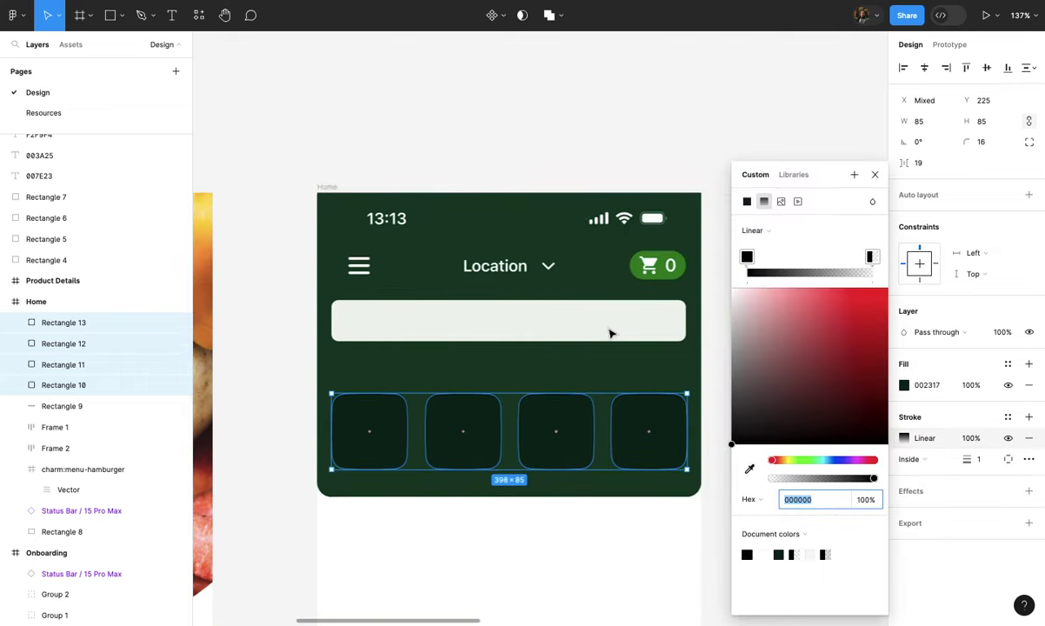
pyautogui.scroll(5, 602, 413)
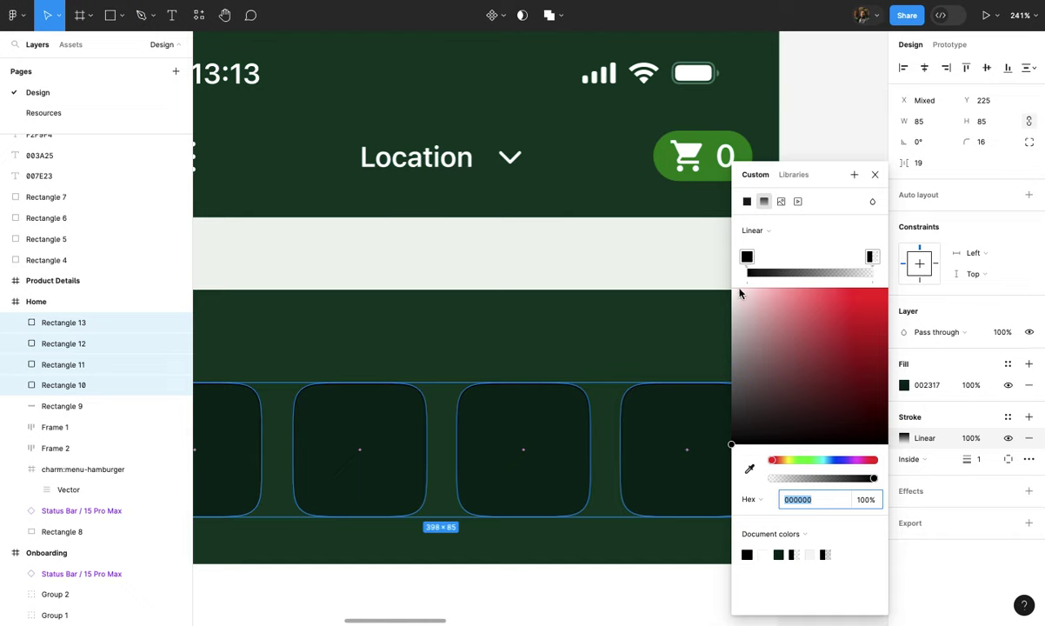
# - Make both gradient stops white FFFFFF, end at 0%, with stroke opacity about 50%
pyautogui.write('FFFFFF')
pyautogui.press('Return')
pyautogui.click(871, 257)
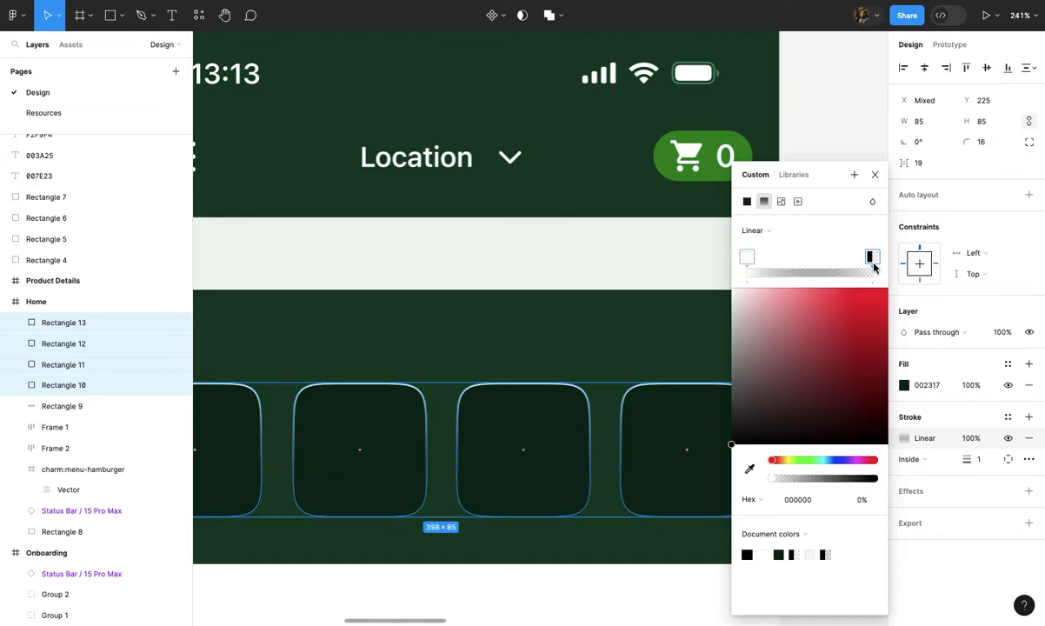
pyautogui.press('i')
pyautogui.click(687, 156)
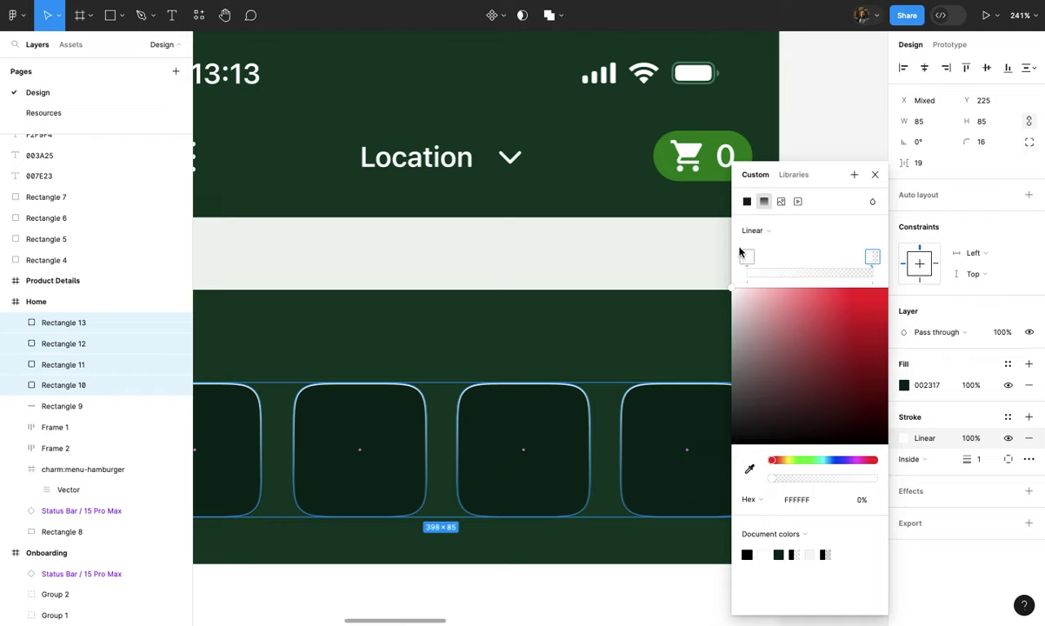
pyautogui.moveTo(856, 478); pyautogui.dragTo(827, 480)
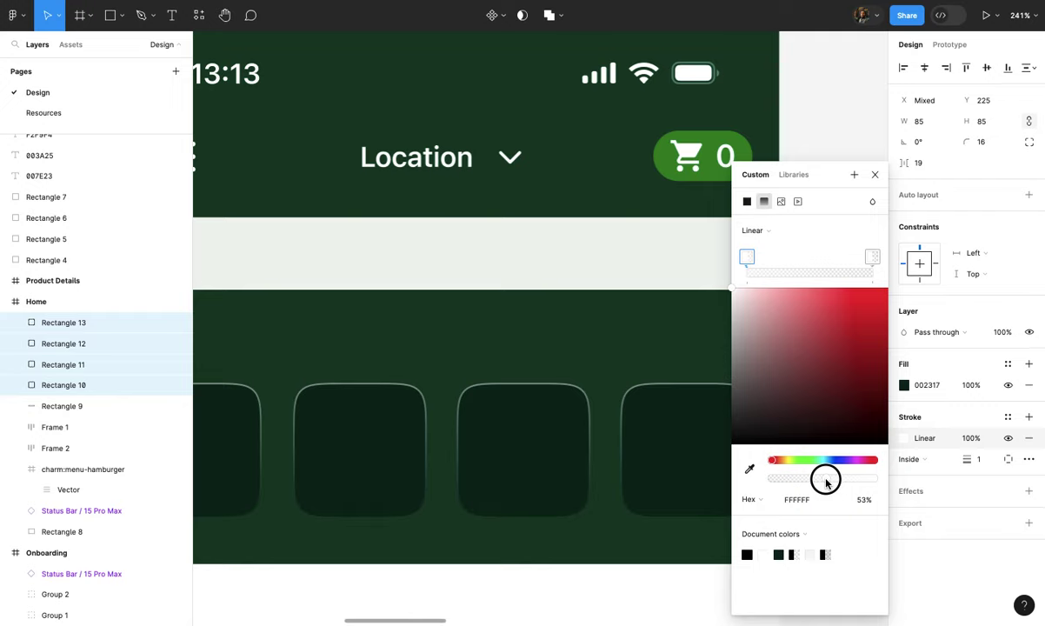
pyautogui.moveTo(826, 481); pyautogui.dragTo(827, 482)
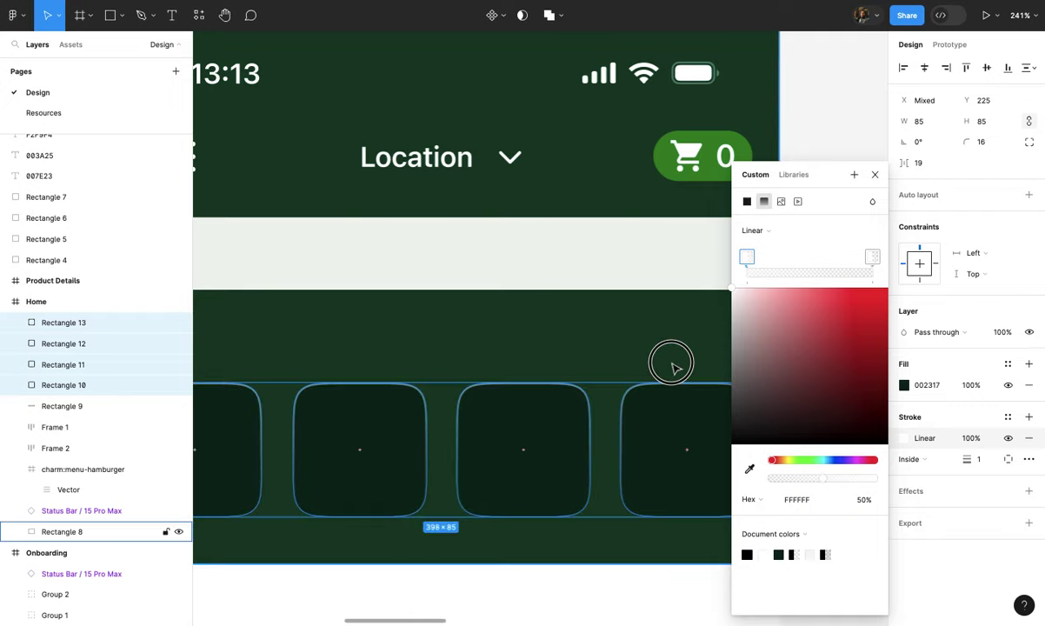
pyautogui.click(673, 367)
pyautogui.scroll(-5, 696, 378)
pyautogui.click(749, 388)
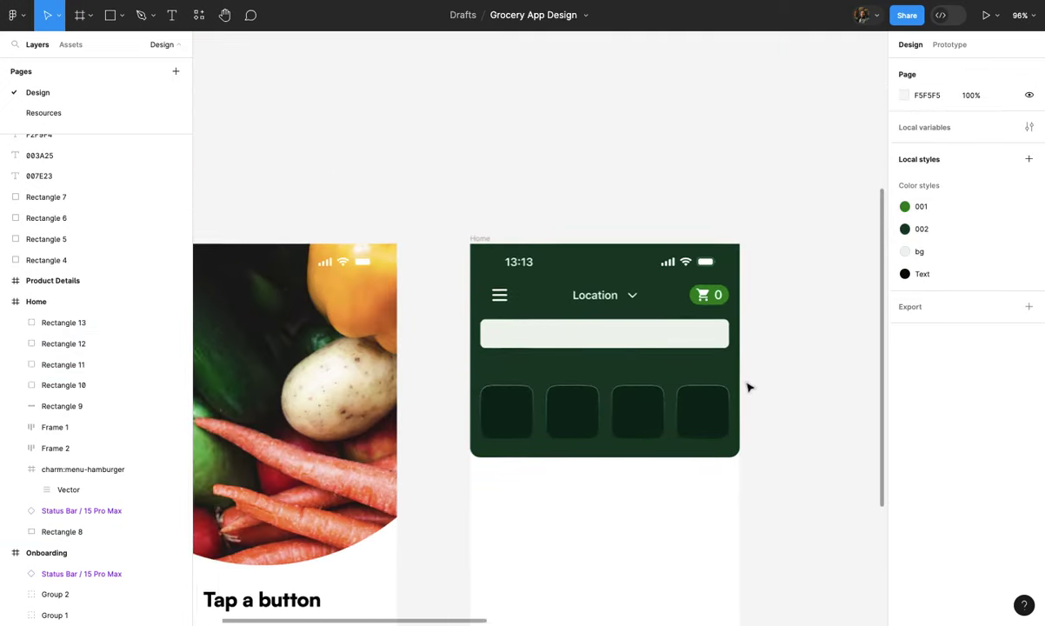
# - Select the Home header frame
pyautogui.scroll(5, 750, 388)
pyautogui.click(735, 434)
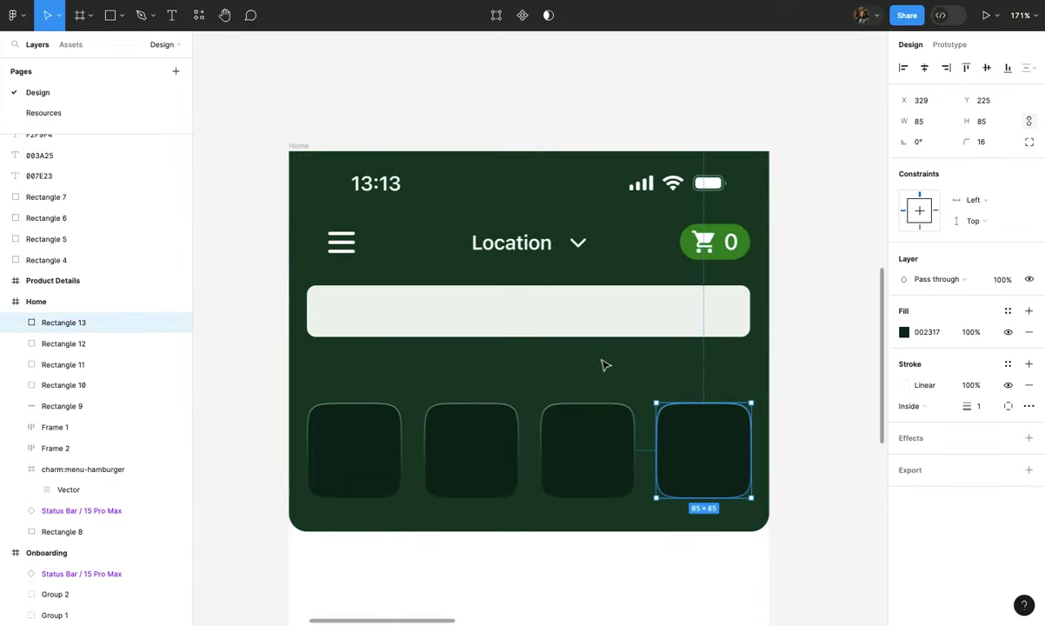
pyautogui.click(606, 365)
pyautogui.scroll(-3, 606, 364)
pyautogui.scroll(5, 606, 362)
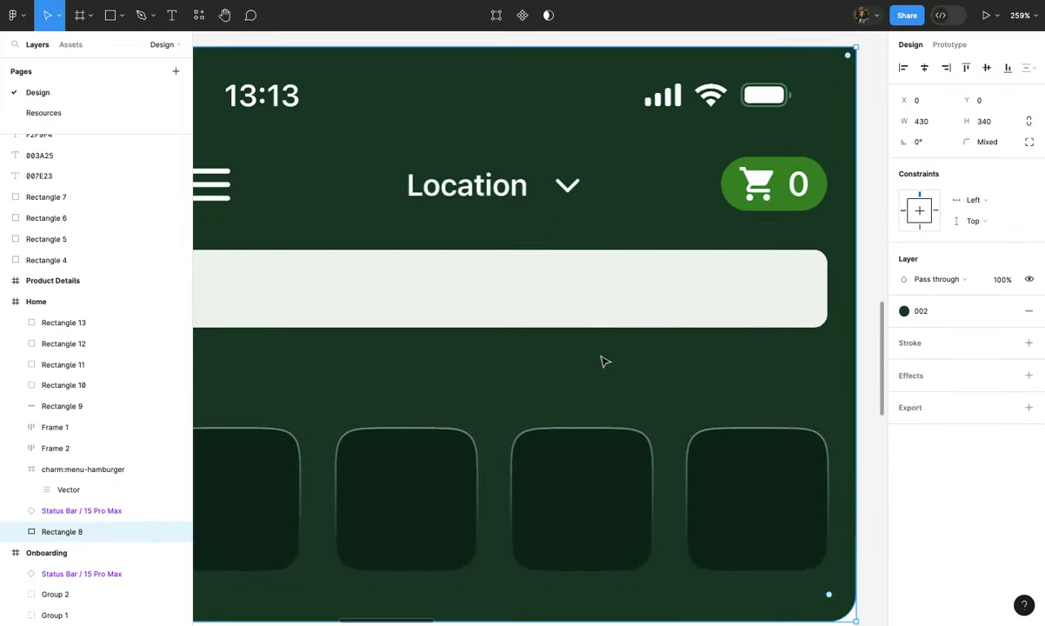
pyautogui.scroll(-2, 606, 361)
pyautogui.scroll(2, 543, 375)
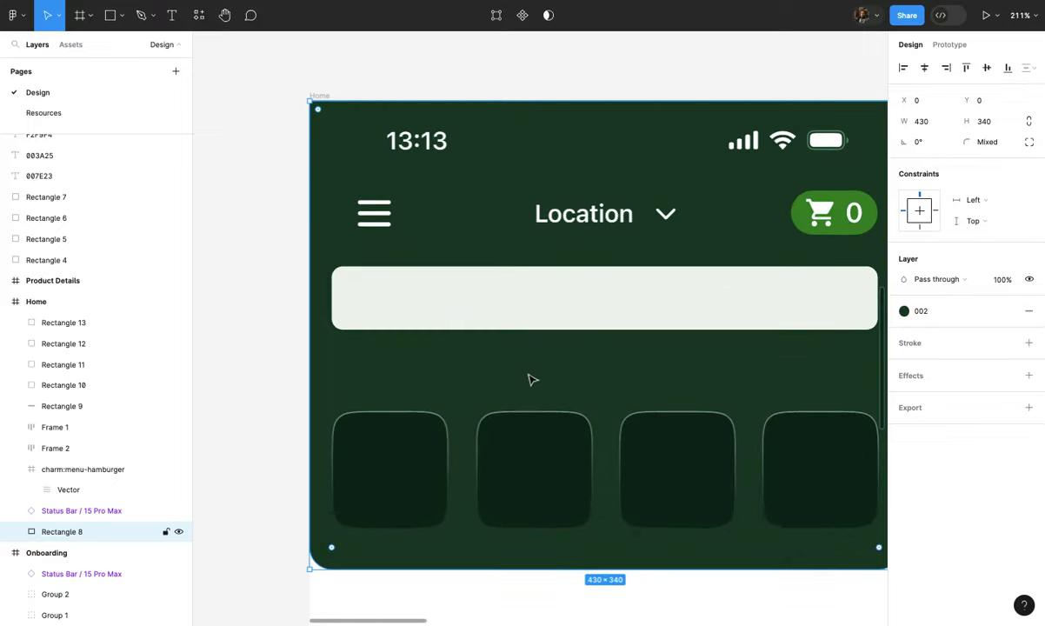
pyautogui.hscroll(-1, 516, 380)
pyautogui.scroll(-3, 512, 383)
pyautogui.hscroll(2, 511, 382)
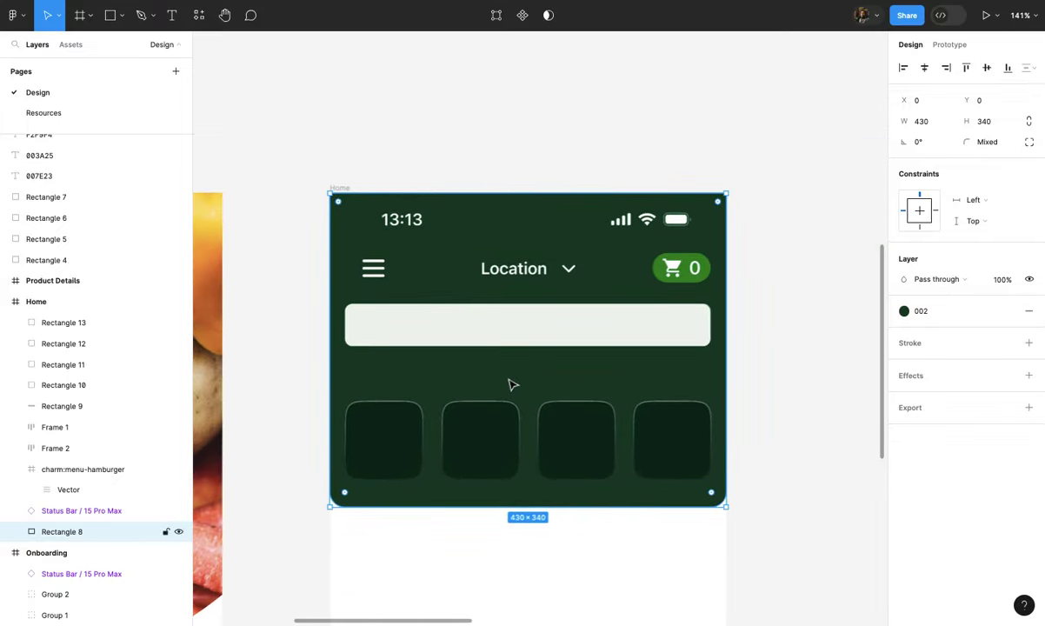
pyautogui.scroll(-1, 510, 382)
# - Draw a horizontal line about 134 px wide under the search bar at the left
pyautogui.press('l')
pyautogui.scroll(3, 339, 369)
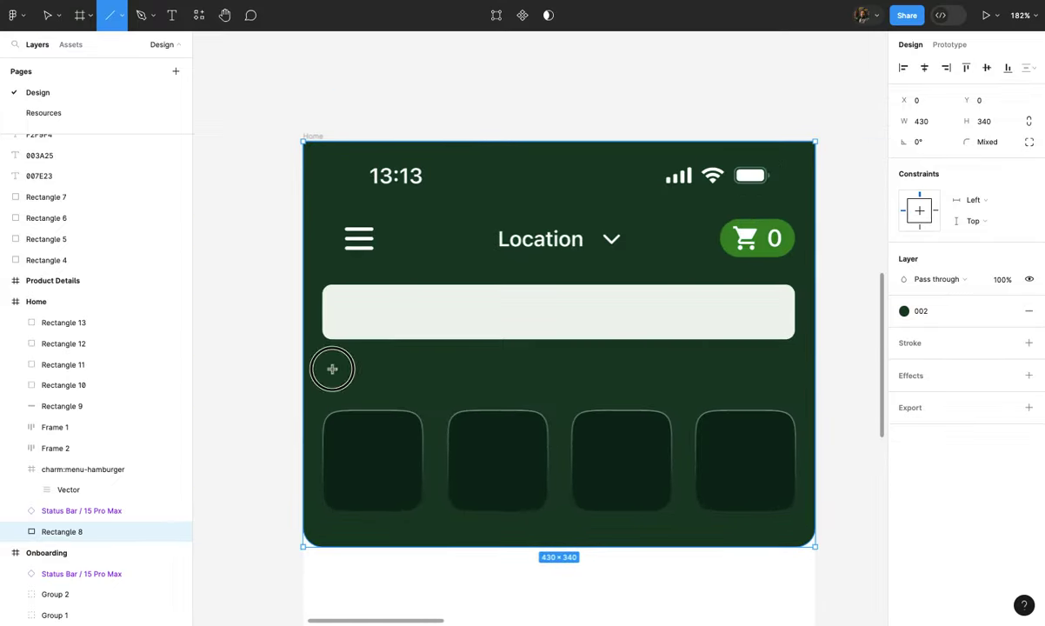
pyautogui.moveTo(332, 369); pyautogui.dragTo(533, 381)
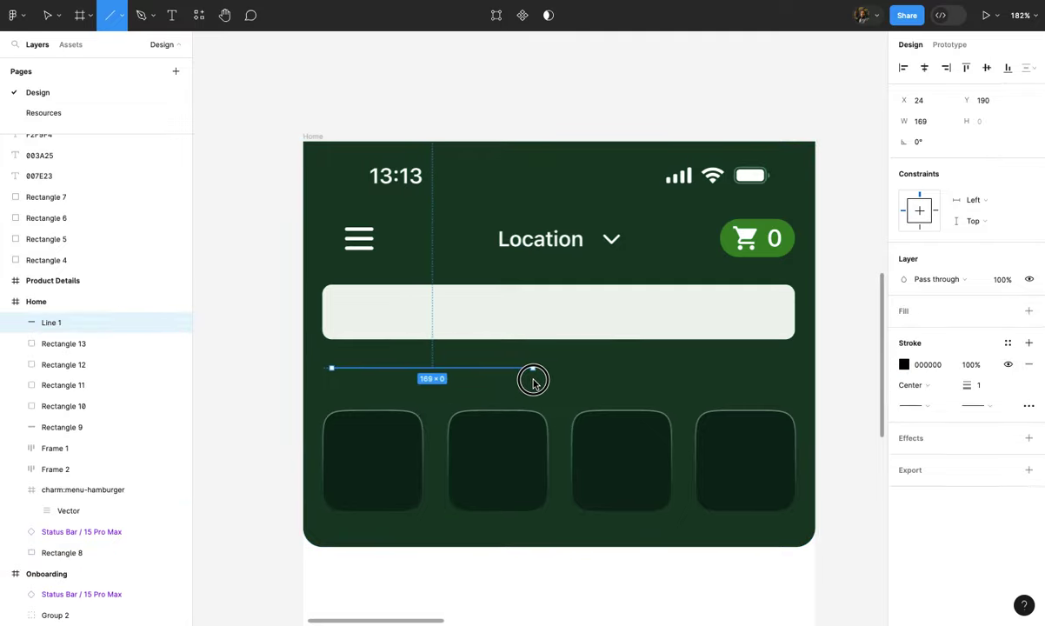
pyautogui.moveTo(532, 382); pyautogui.dragTo(493, 379)
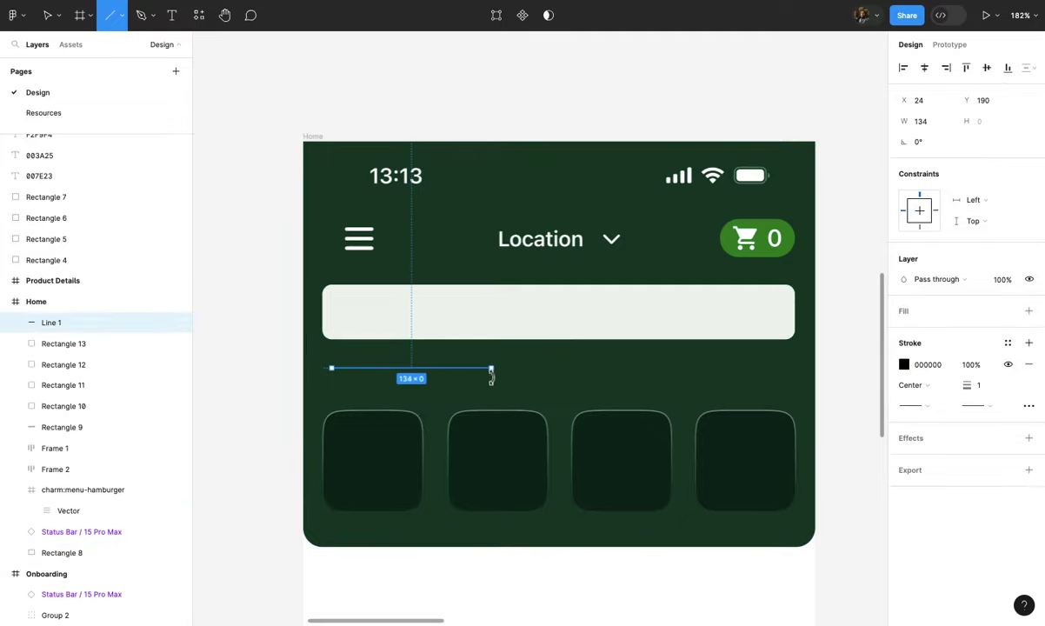
pyautogui.scroll(3, 515, 378)
pyautogui.press('t')
pyautogui.click(529, 352)
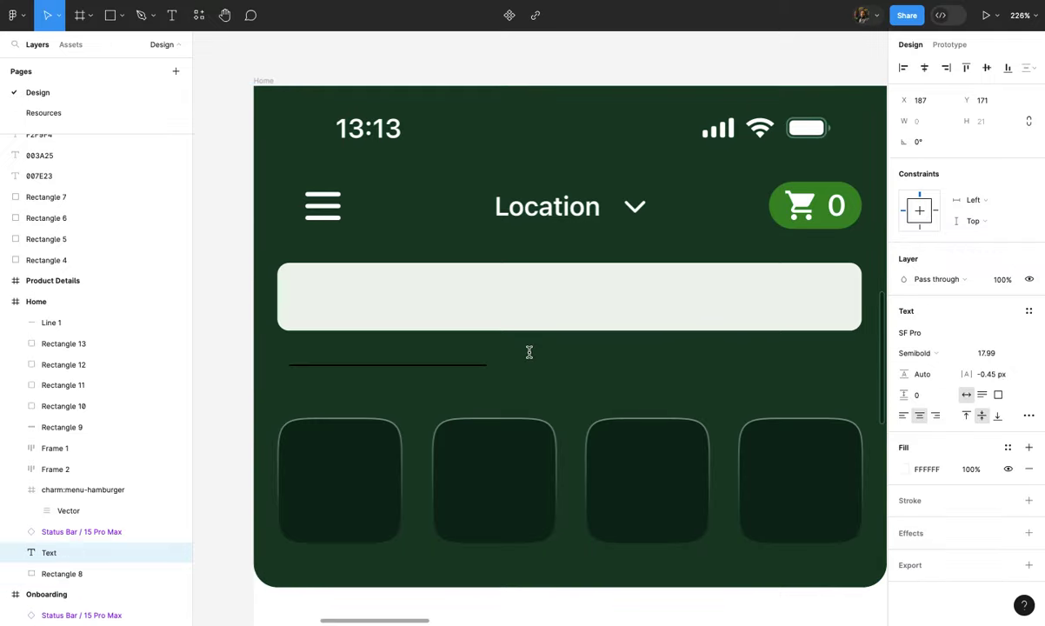
# - Type EXPLORE, centre it horizontally in the frame and level it with the line
pyautogui.write('EXPLORE')
pyautogui.press('Escape')
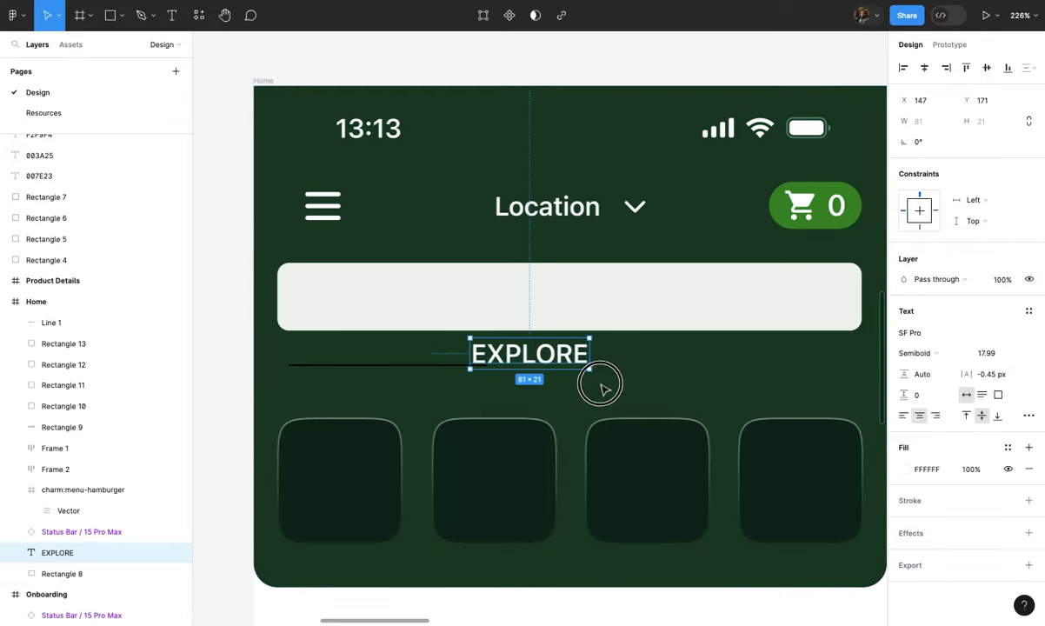
pyautogui.click(924, 67)
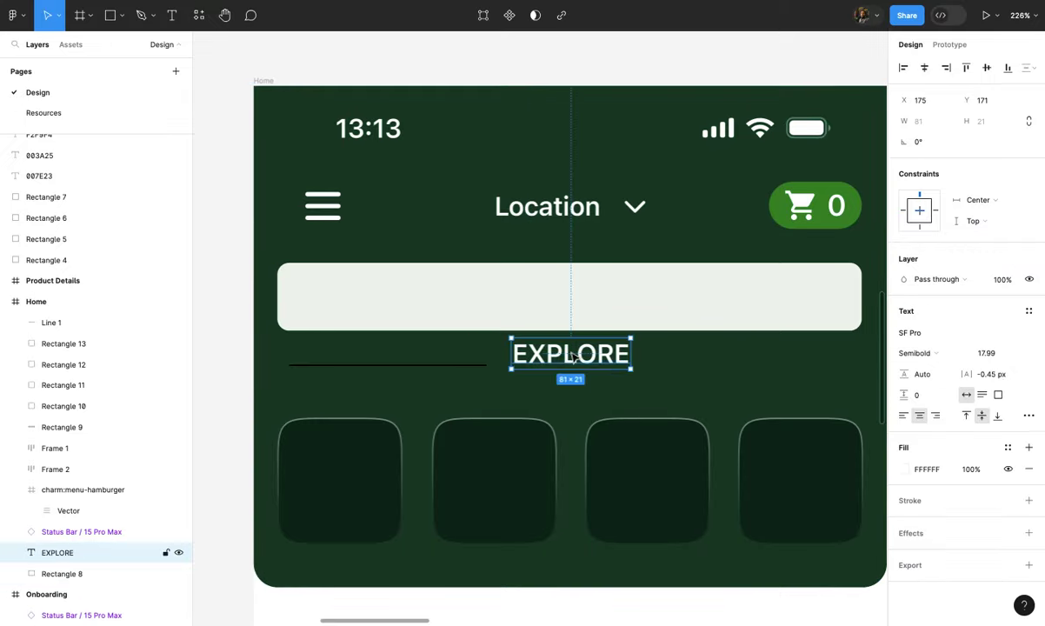
pyautogui.scroll(2, 578, 355)
pyautogui.moveTo(579, 363); pyautogui.dragTo(582, 377)
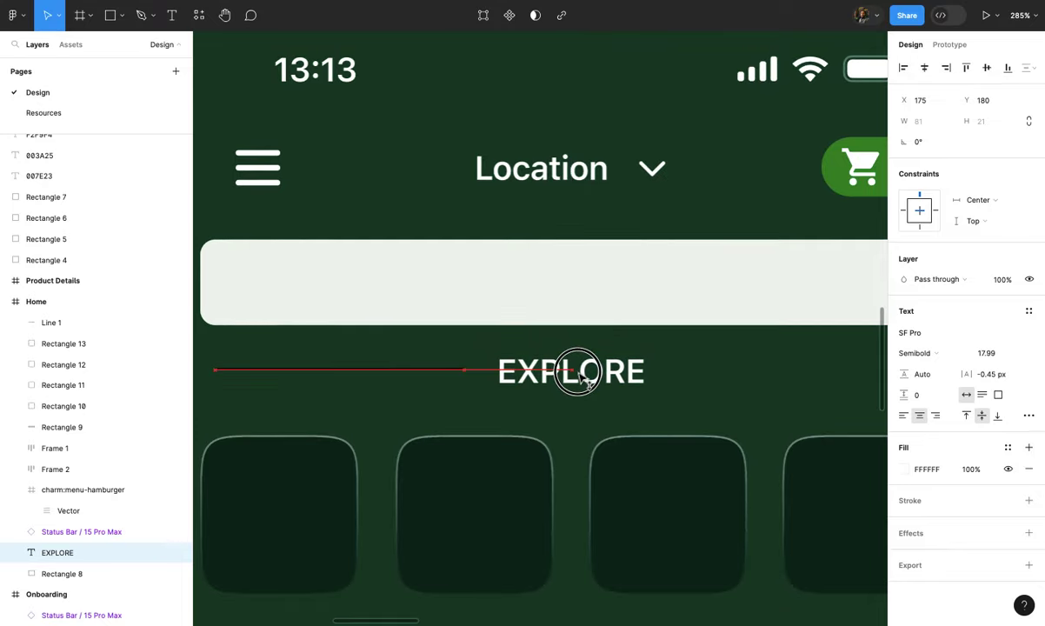
pyautogui.scroll(-3, 582, 377)
# - Alt-drag a copy of the line to the right side of EXPLORE
pyautogui.click(600, 427)
pyautogui.click(485, 373)
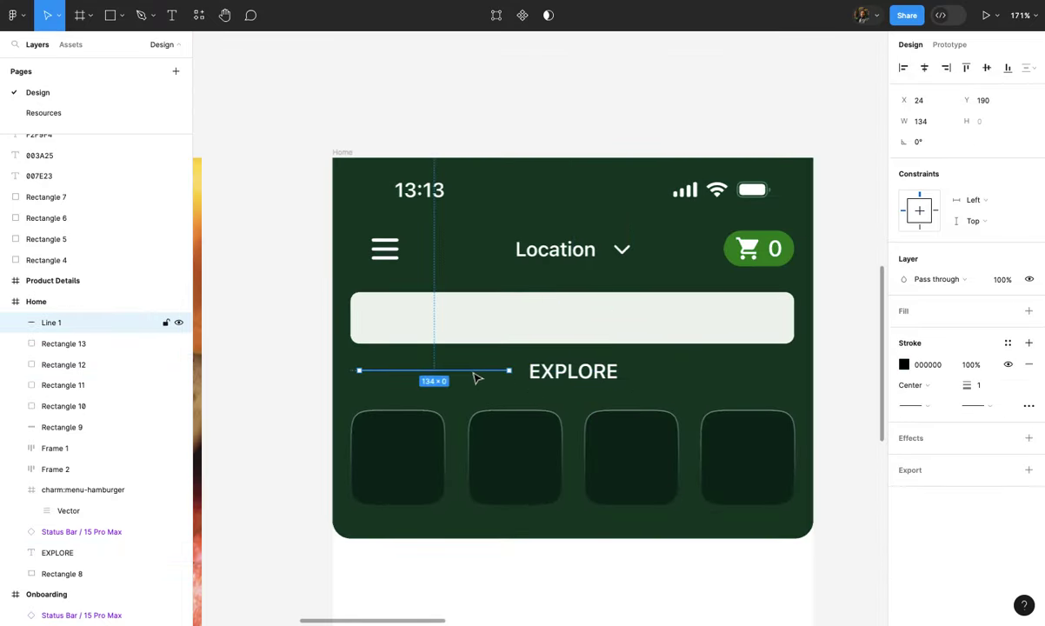
pyautogui.scroll(-3, 477, 377)
pyautogui.keyDown('alt'); pyautogui.moveTo(483, 370); pyautogui.dragTo(693, 376); pyautogui.keyUp('alt')
pyautogui.scroll(3, 560, 373)
pyautogui.scroll(3, 621, 373)
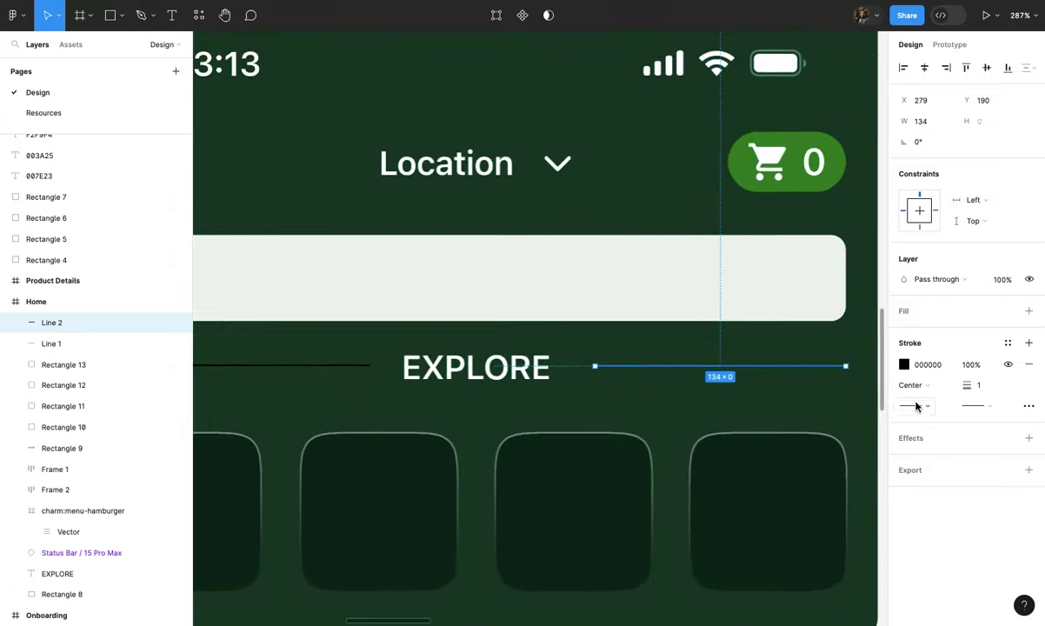
pyautogui.click(904, 364)
# - Switch the right line's stroke to a linear gradient and redirect it along the line
pyautogui.click(764, 276)
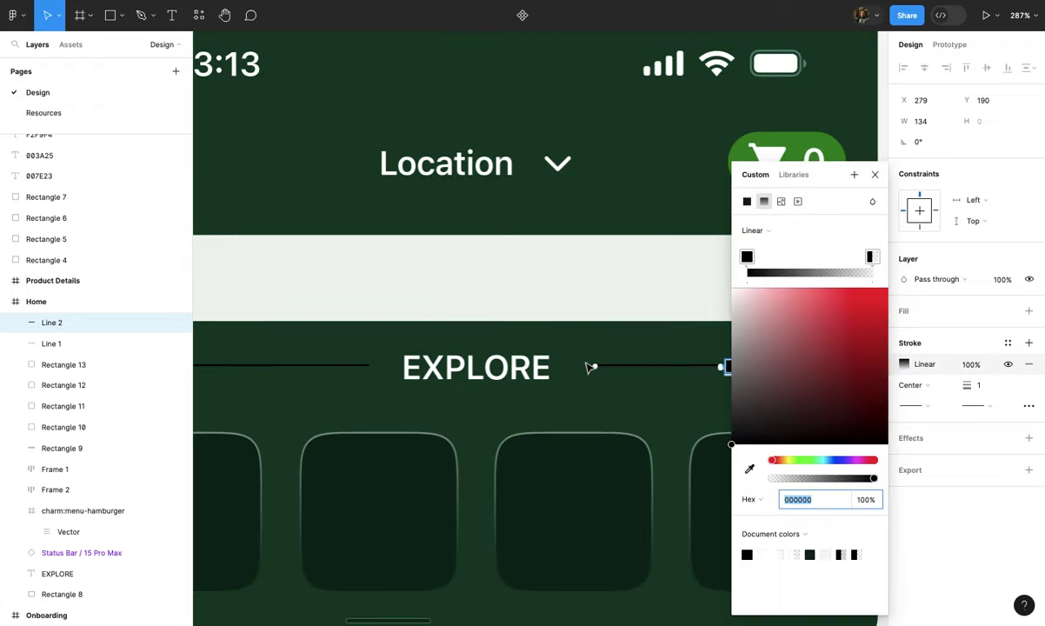
pyautogui.scroll(3, 588, 368)
pyautogui.scroll(3, 588, 368)
pyautogui.scroll(3, 587, 368)
pyautogui.scroll(3, 588, 368)
pyautogui.scroll(2, 410, 361)
pyautogui.scroll(3, 487, 320)
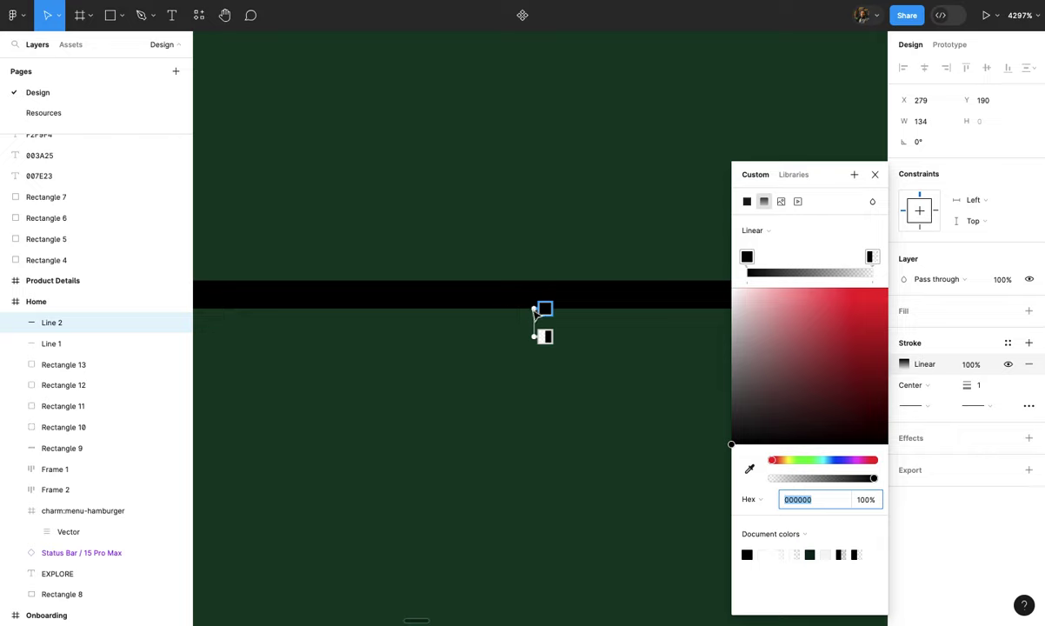
pyautogui.click(534, 309)
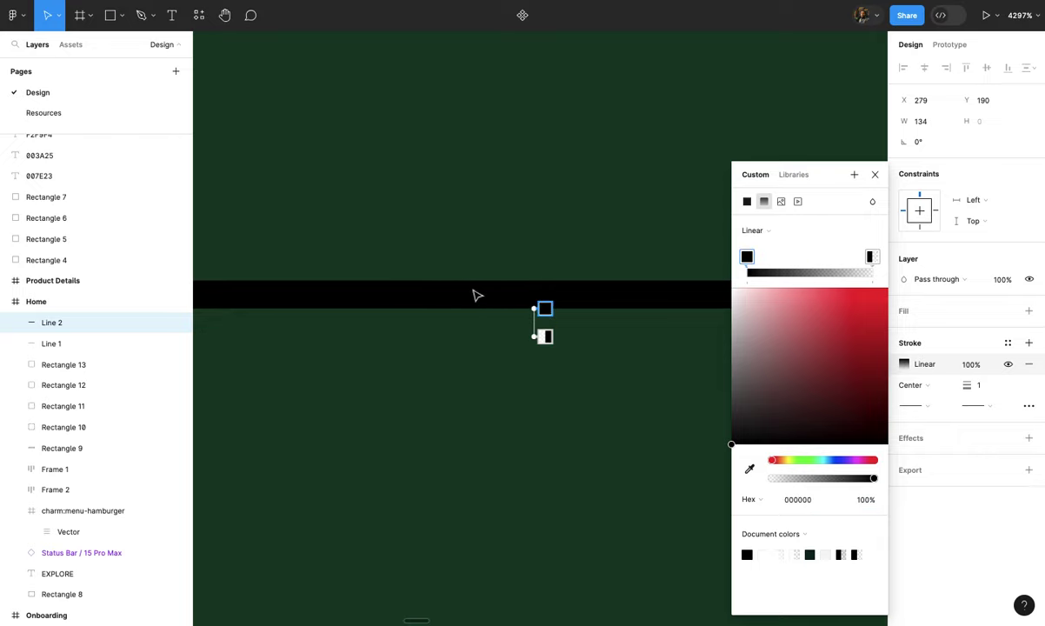
pyautogui.moveTo(536, 310)
pyautogui.mouseDown()
pyautogui.moveTo(471, 315)
pyautogui.moveTo(443, 344)
pyautogui.moveTo(303, 342)
pyautogui.mouseUp()
# - Drag the gradient handles so the gradient spans to the line's right end
pyautogui.scroll(-5, 439, 347)
pyautogui.scroll(-2, 437, 345)
pyautogui.hscroll(-3, 380, 345)
pyautogui.scroll(-1, 485, 355)
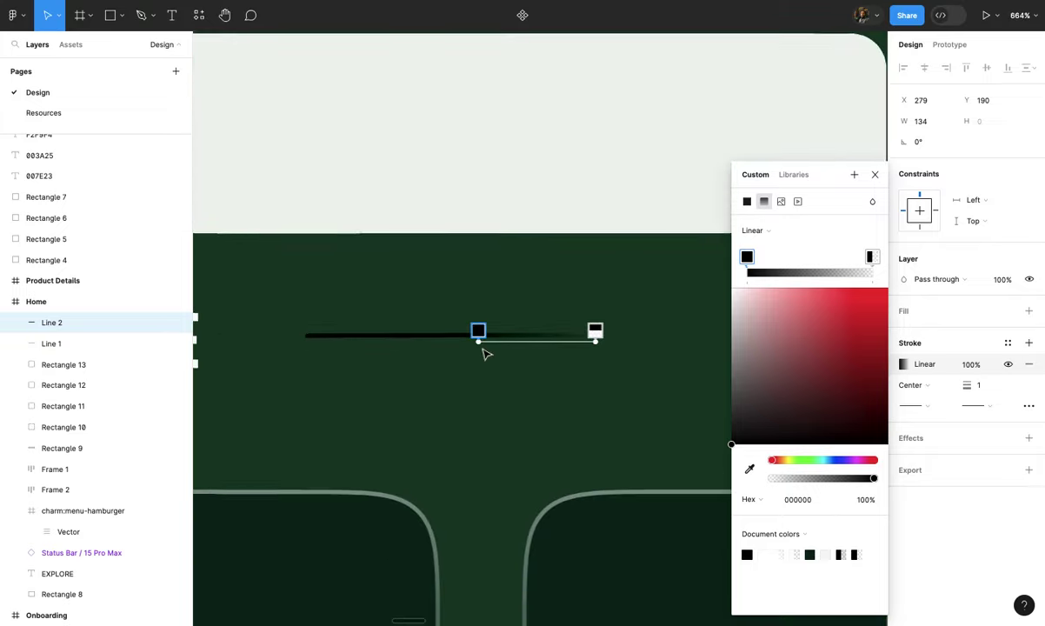
pyautogui.hscroll(-2, 519, 351)
pyautogui.moveTo(532, 345); pyautogui.dragTo(374, 346)
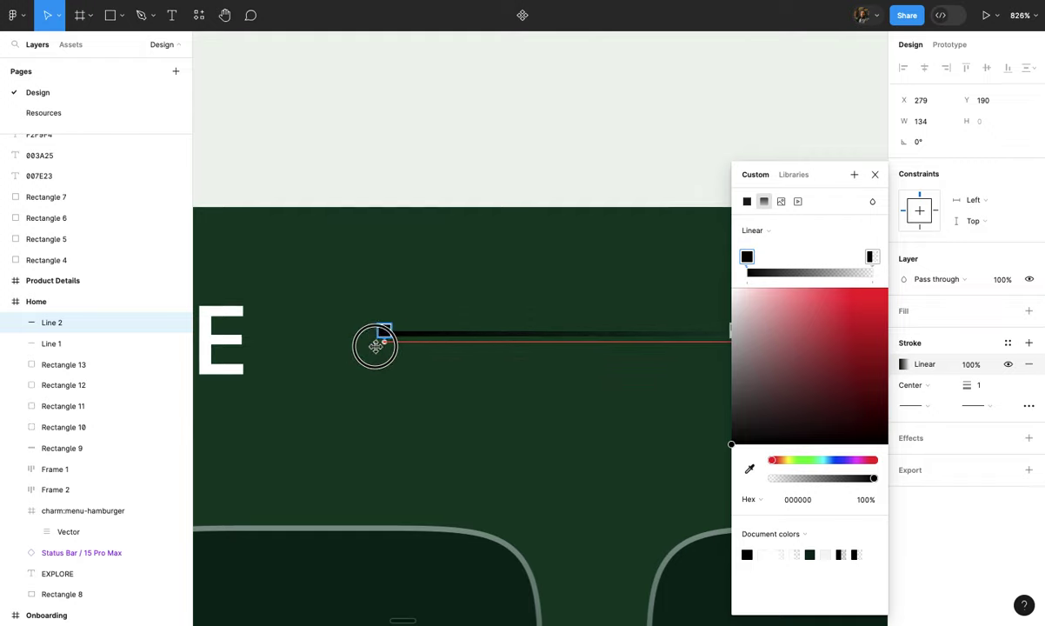
pyautogui.scroll(-3, 378, 345)
pyautogui.hscroll(2, 452, 356)
pyautogui.moveTo(484, 343)
pyautogui.mouseDown()
pyautogui.moveTo(691, 380)
pyautogui.moveTo(690, 393)
pyautogui.mouseUp()
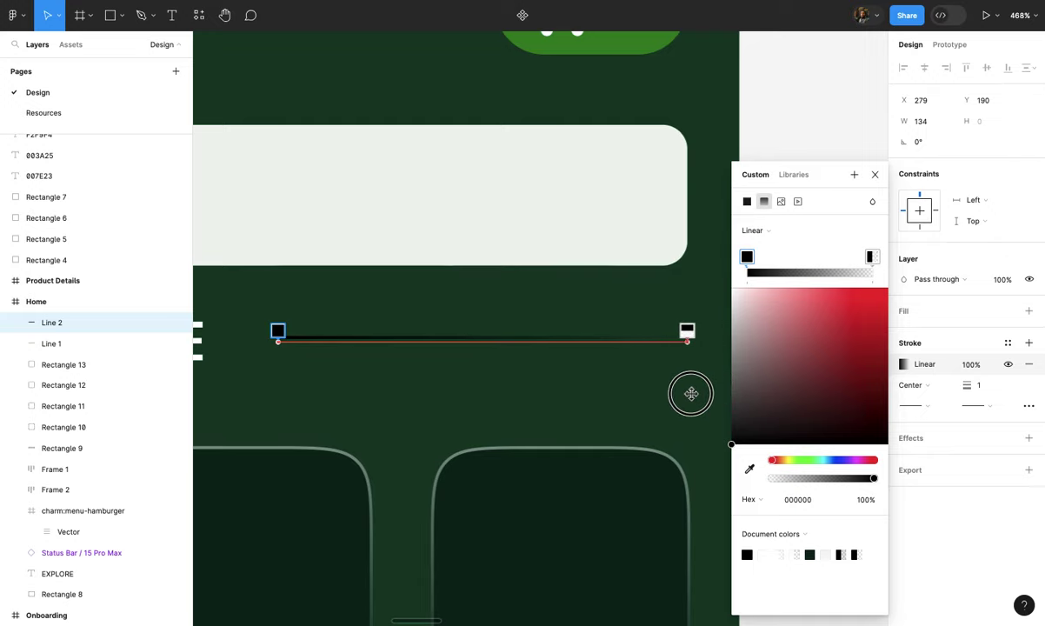
pyautogui.scroll(-2, 691, 395)
pyautogui.hscroll(-2, 609, 382)
pyautogui.scroll(1, 565, 369)
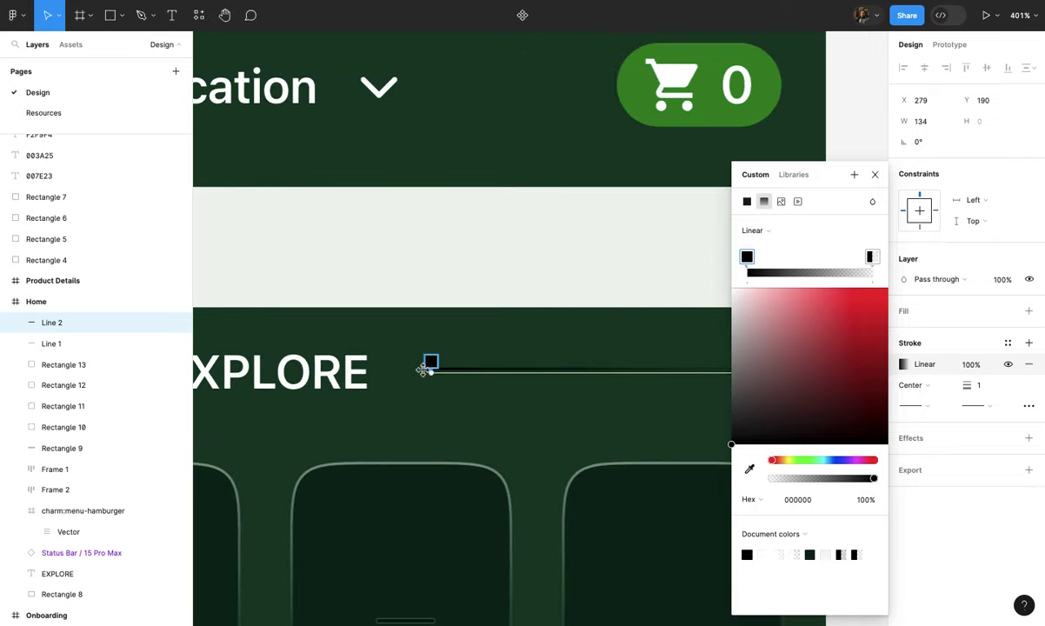
# - Set the gradient's start stop to white FFFFFF and check the fading line
pyautogui.press('i')
pyautogui.click(661, 195)
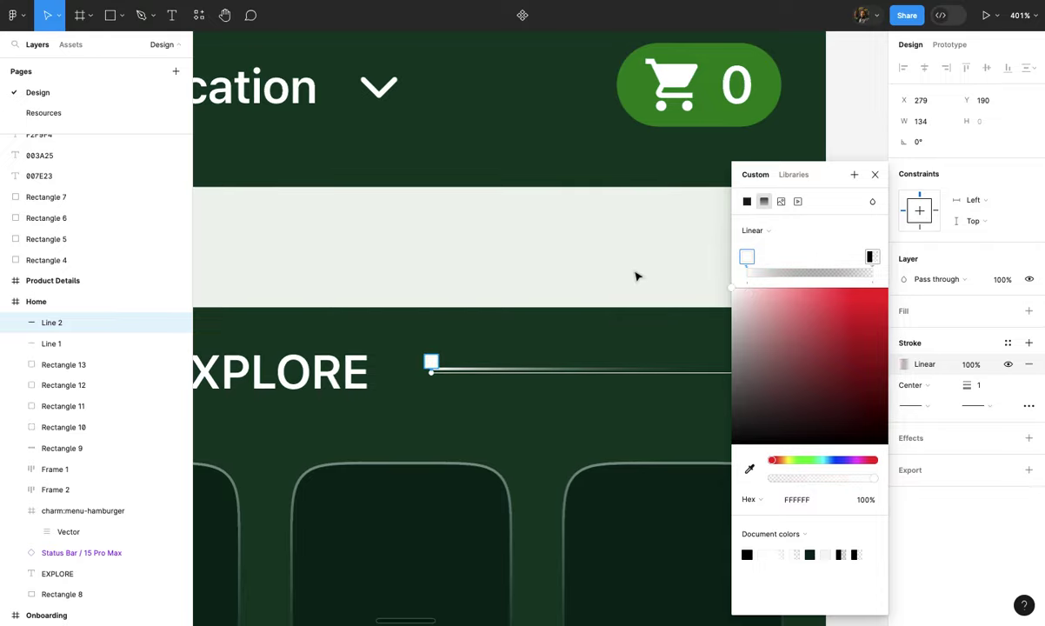
pyautogui.hscroll(-2, 636, 276)
pyautogui.hscroll(5, 626, 304)
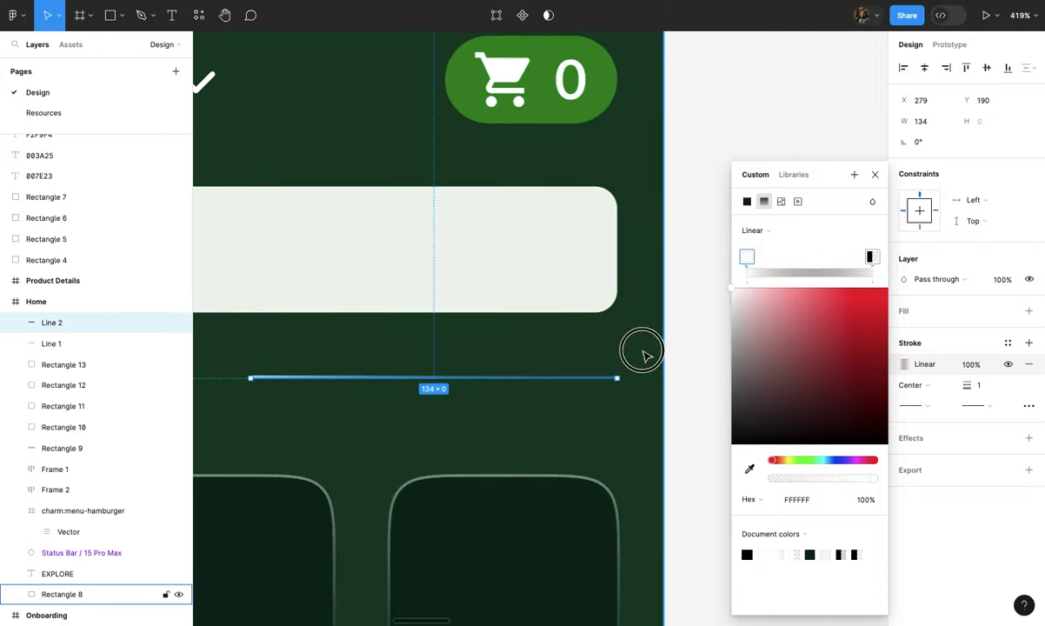
pyautogui.click(641, 351)
pyautogui.scroll(-2, 644, 355)
pyautogui.scroll(3, 643, 354)
pyautogui.scroll(2, 643, 355)
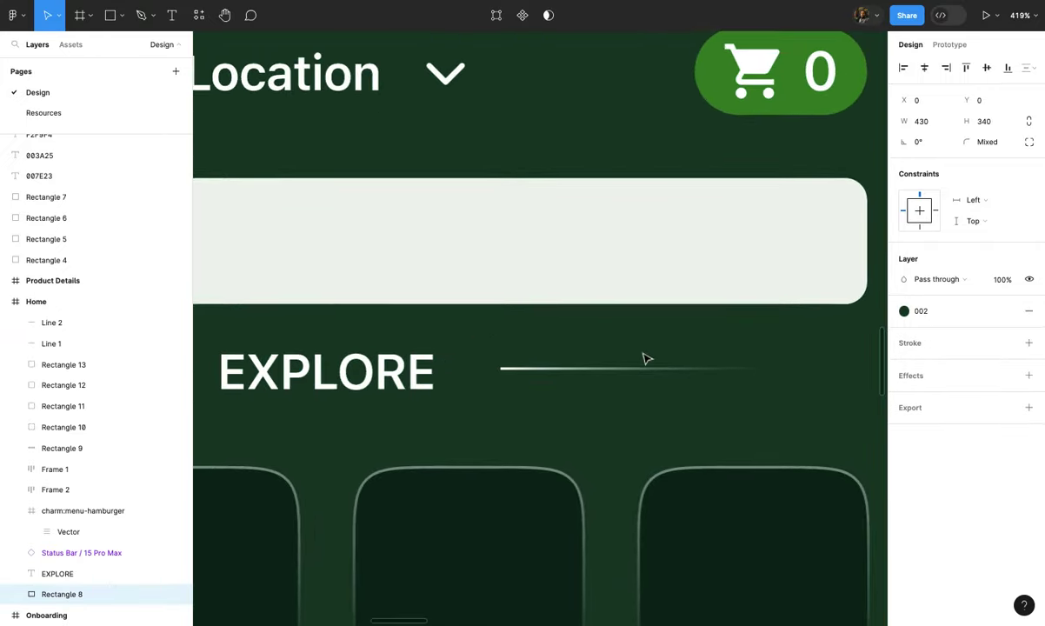
pyautogui.click(641, 377)
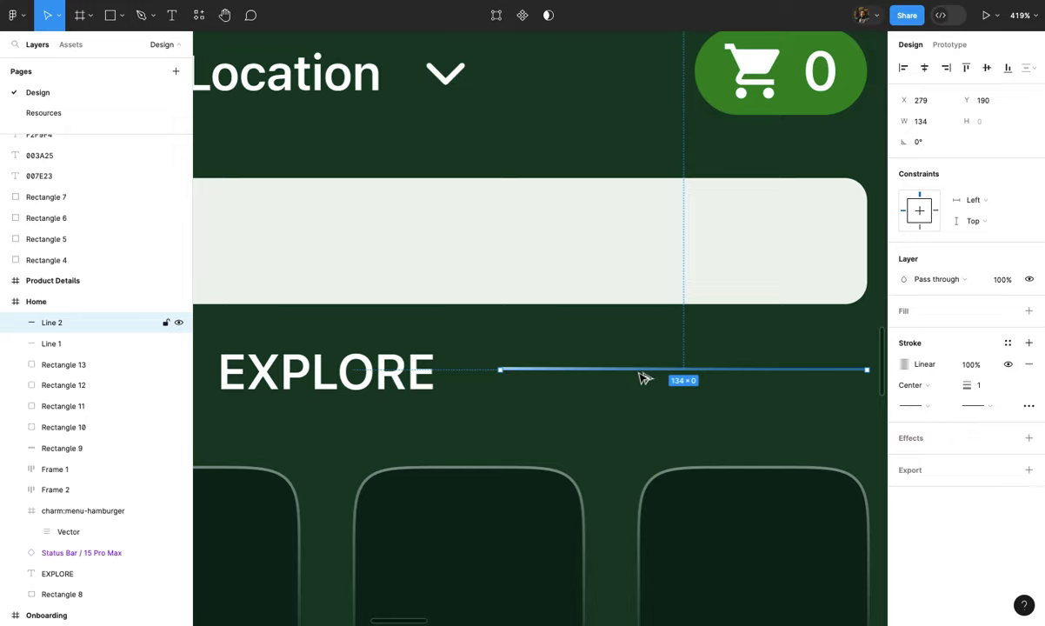
pyautogui.hscroll(-5, 641, 377)
pyautogui.click(345, 365)
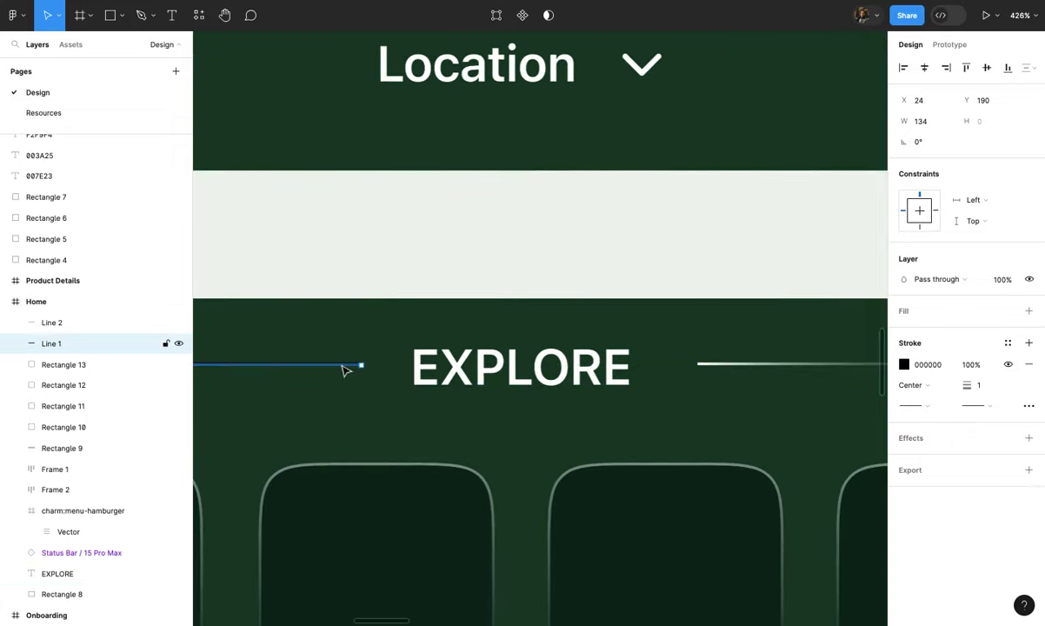
# - Flip the left line's gradient so it fades from white toward the left
pyautogui.hscroll(-3, 346, 372)
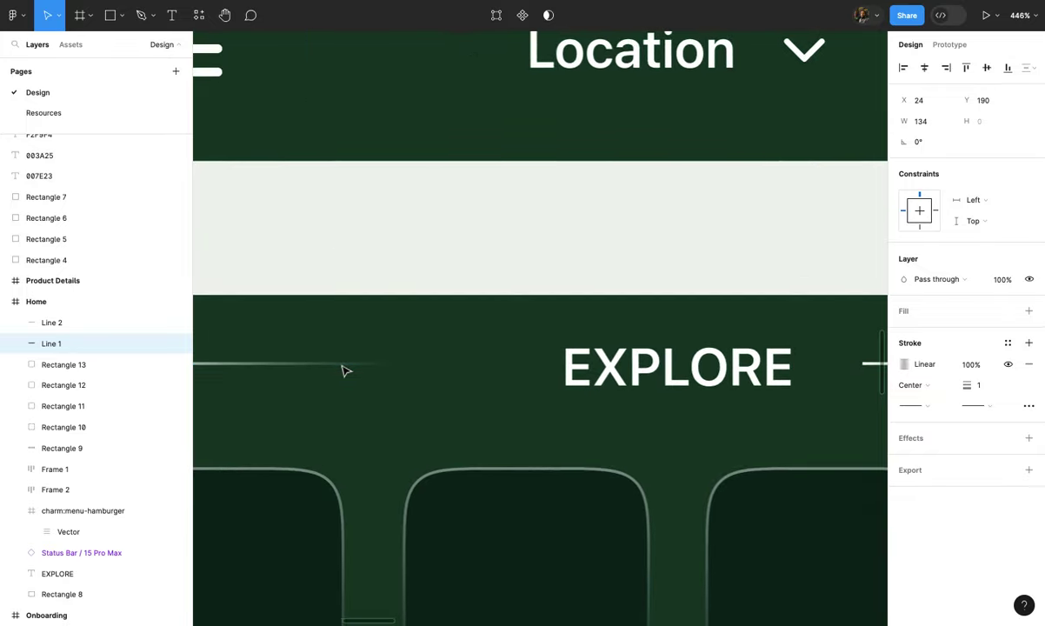
pyautogui.scroll(3, 346, 367)
pyautogui.scroll(3, 345, 367)
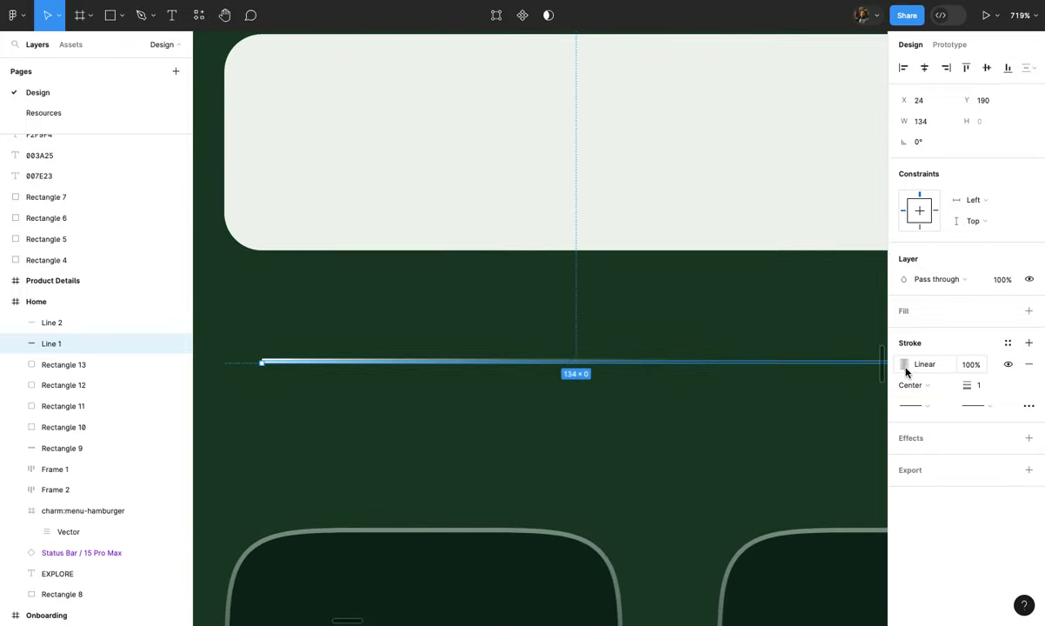
pyautogui.click(905, 370)
pyautogui.scroll(-5, 511, 403)
pyautogui.hscroll(3, 511, 401)
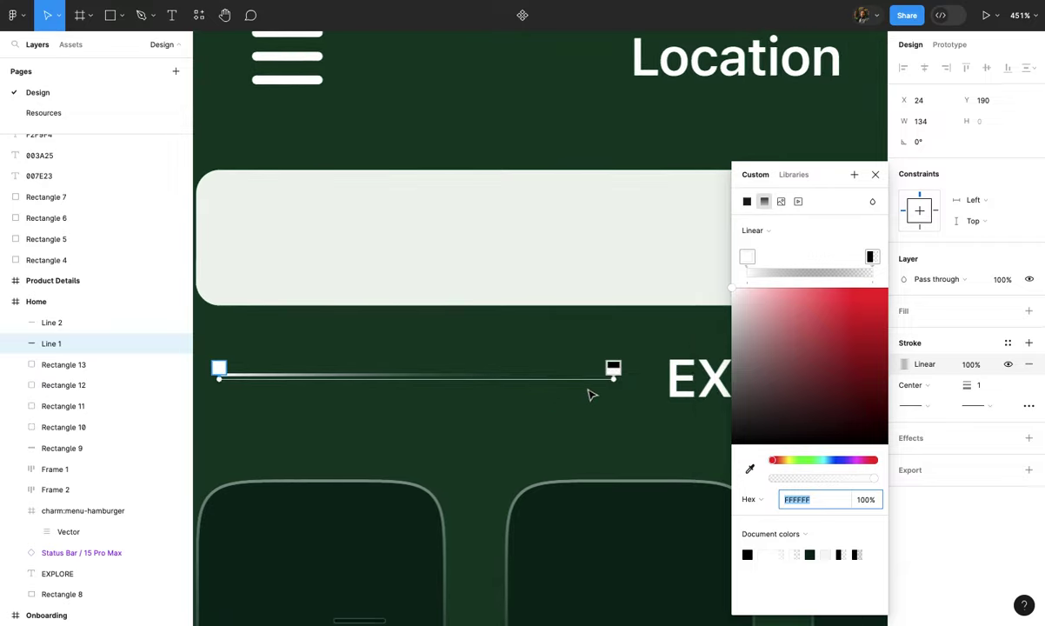
pyautogui.moveTo(611, 377)
pyautogui.mouseDown()
pyautogui.moveTo(431, 343)
pyautogui.moveTo(296, 342)
pyautogui.mouseUp()
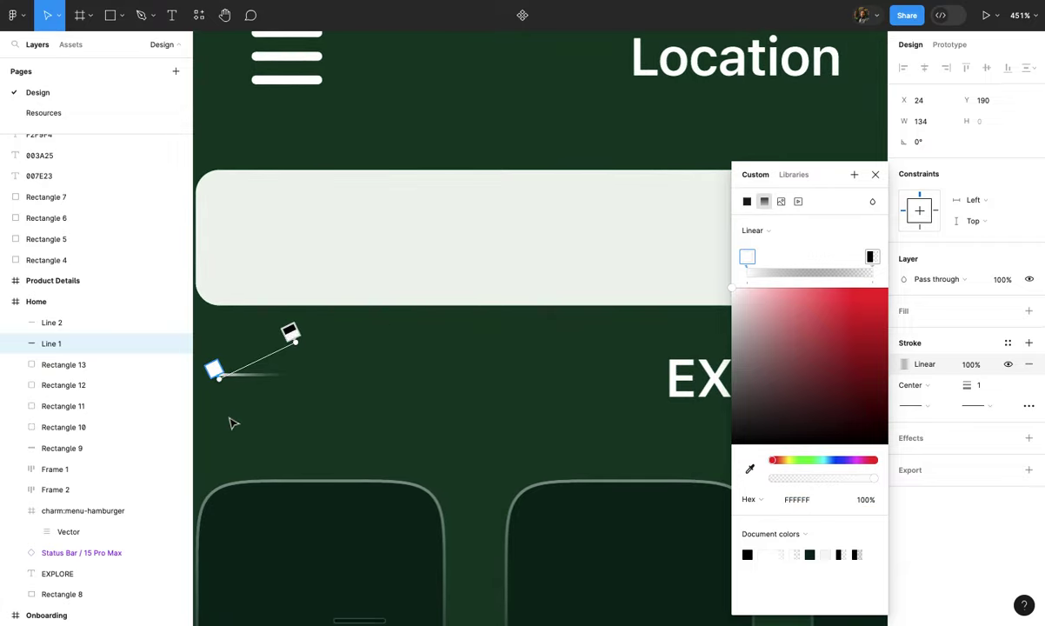
pyautogui.moveTo(217, 383)
pyautogui.mouseDown()
pyautogui.moveTo(497, 368)
pyautogui.moveTo(619, 385)
pyautogui.mouseUp()
pyautogui.press('Escape')
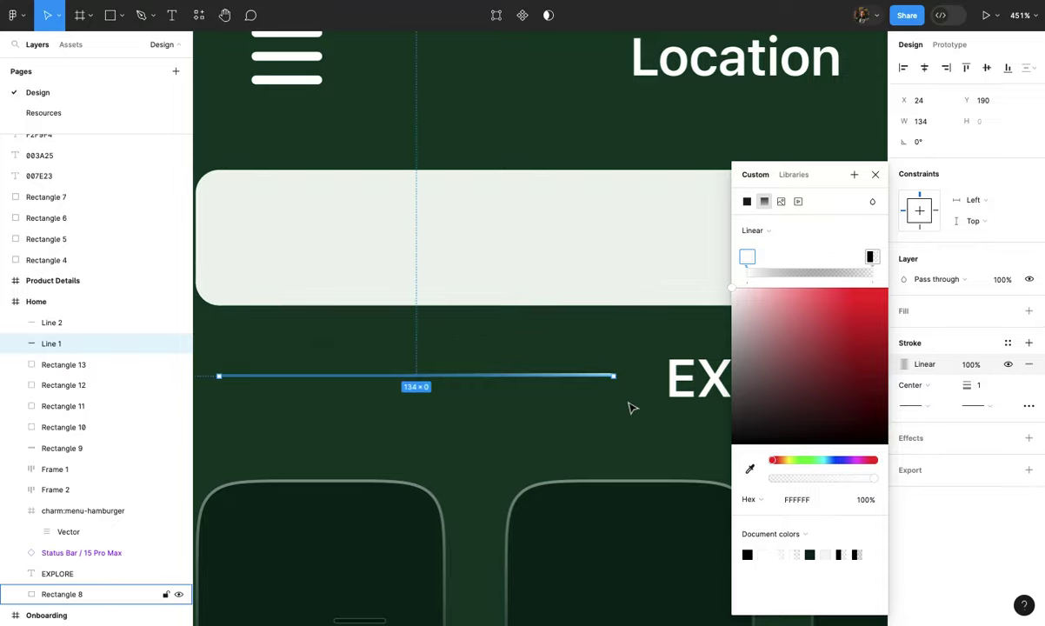
pyautogui.click(628, 406)
# - Shift-select the right divider line, the EXPLORE heading and the left divider line
pyautogui.scroll(-5, 631, 410)
pyautogui.scroll(3, 631, 410)
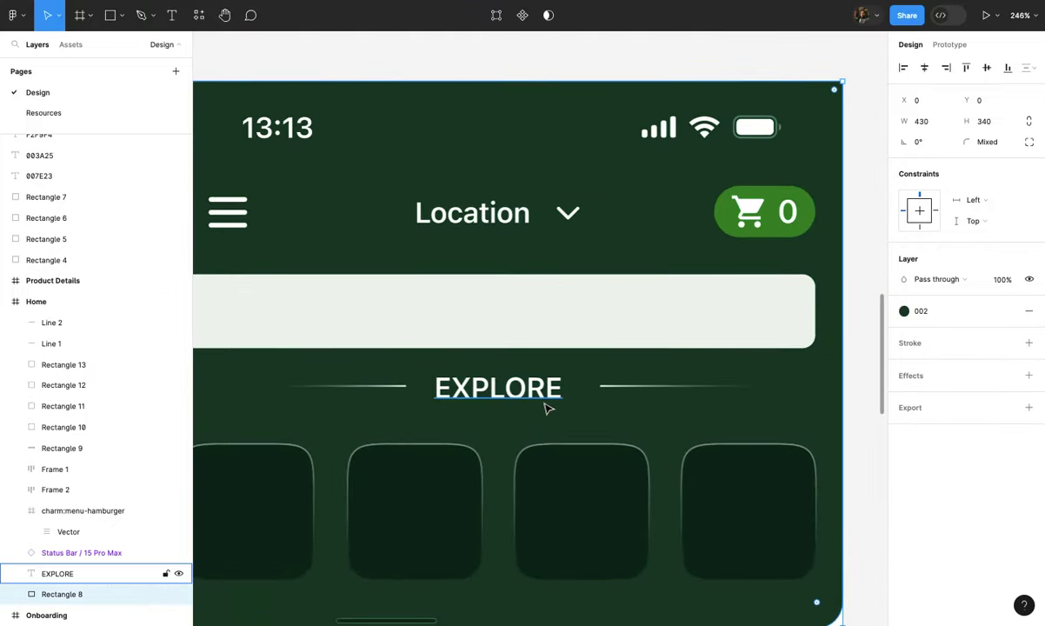
pyautogui.scroll(3, 548, 407)
pyautogui.click(587, 400)
pyautogui.scroll(2, 653, 375)
pyautogui.click(657, 374)
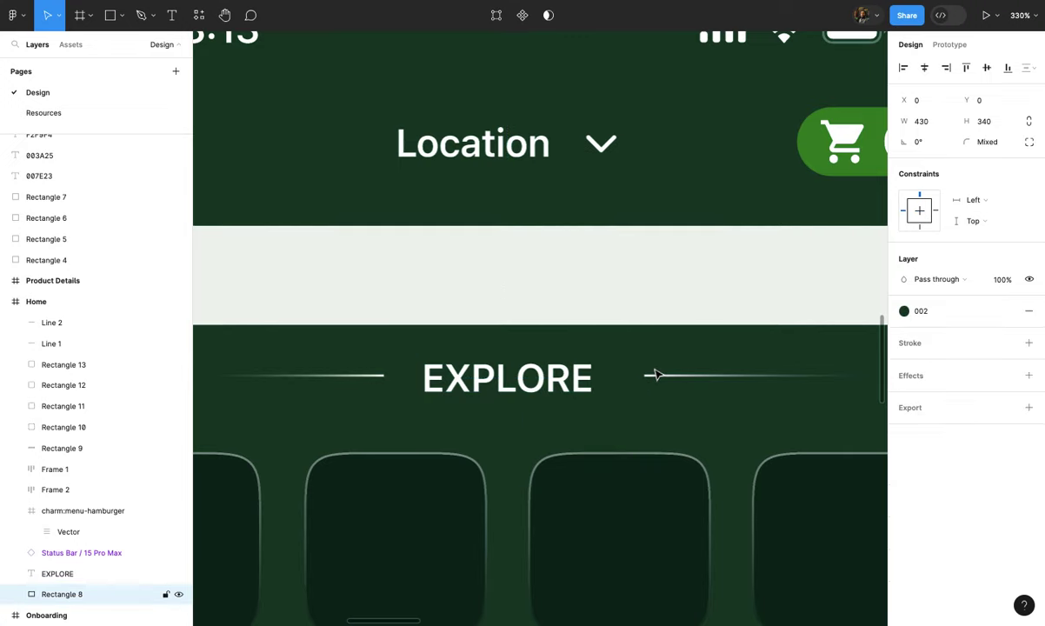
pyautogui.click(656, 376)
pyautogui.keyDown('shift'); pyautogui.click(507, 378); pyautogui.keyUp('shift')
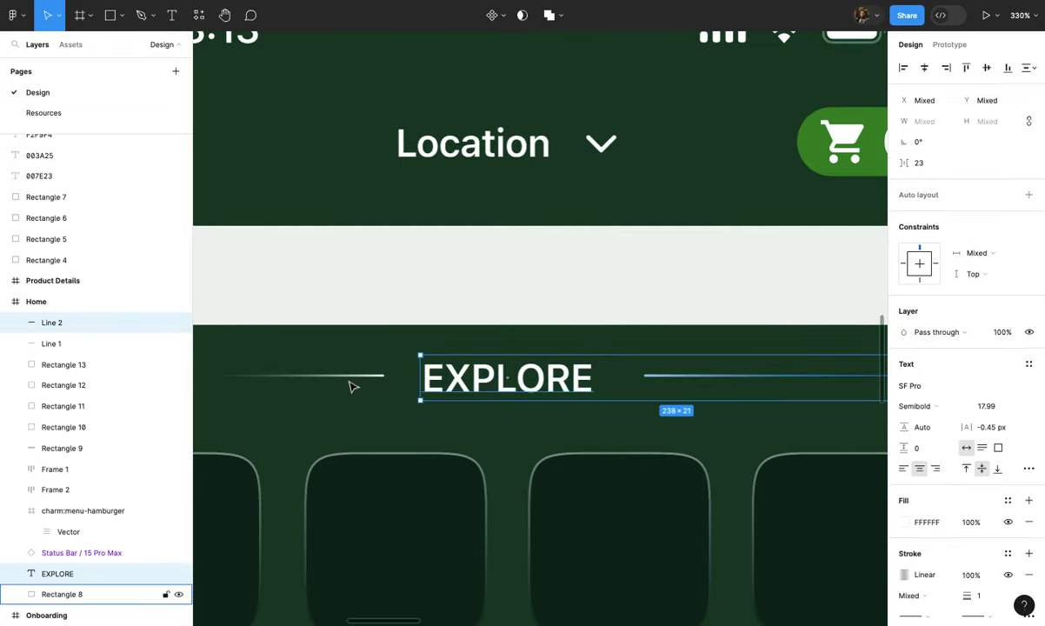
pyautogui.keyDown('shift'); pyautogui.click(352, 379); pyautogui.keyUp('shift')
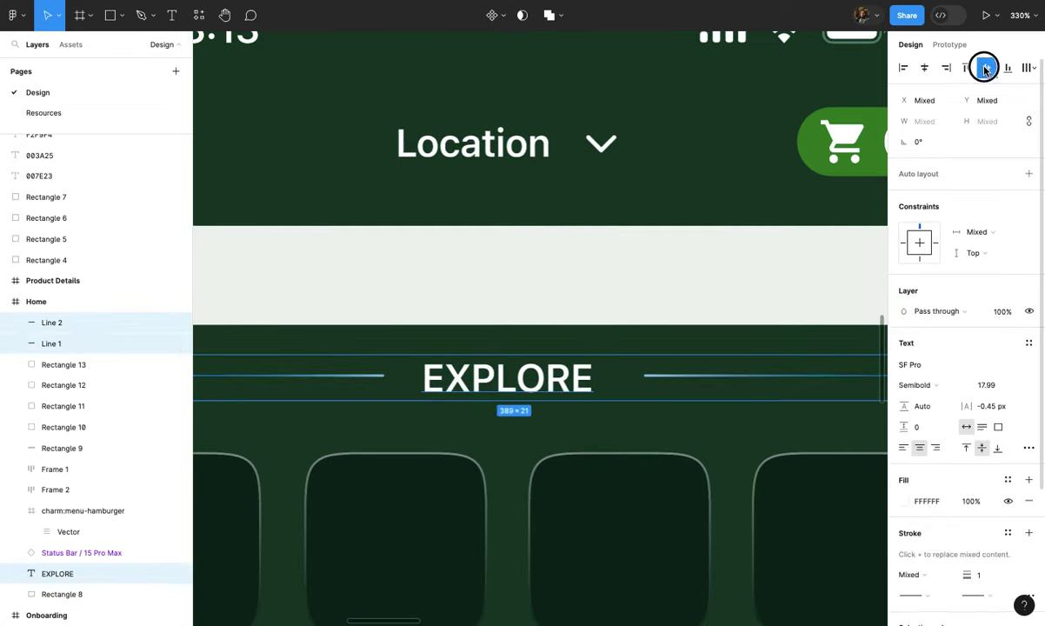
# - Align the two divider lines and EXPLORE on their vertical centres
pyautogui.scroll(-3, 636, 284)
pyautogui.scroll(-3, 639, 356)
pyautogui.click(639, 358)
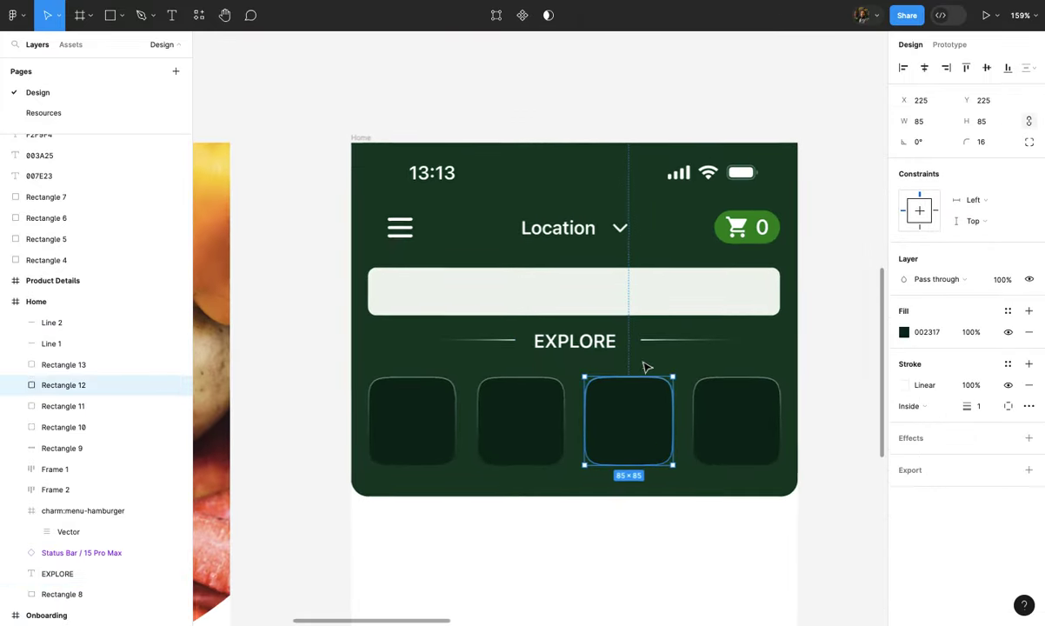
pyautogui.scroll(1, 485, 396)
pyautogui.scroll(2, 387, 349)
pyautogui.click(388, 352)
pyautogui.scroll(2, 390, 356)
# - Type left-aligned 'Search products, stores, and recepies' inside the search bar
pyautogui.press('t')
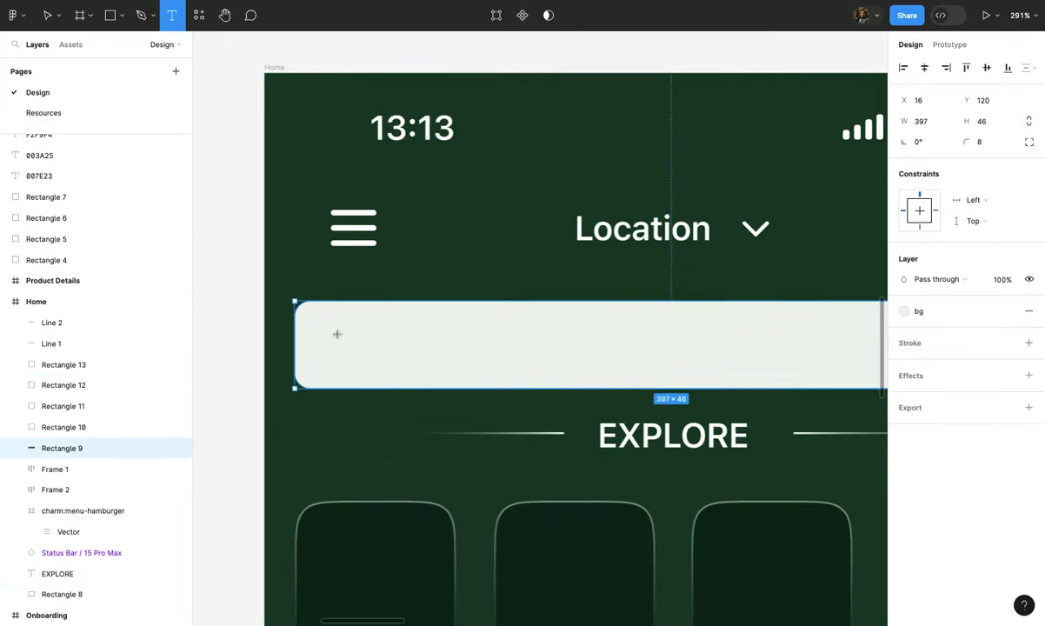
pyautogui.click(327, 340)
pyautogui.write('sEA')
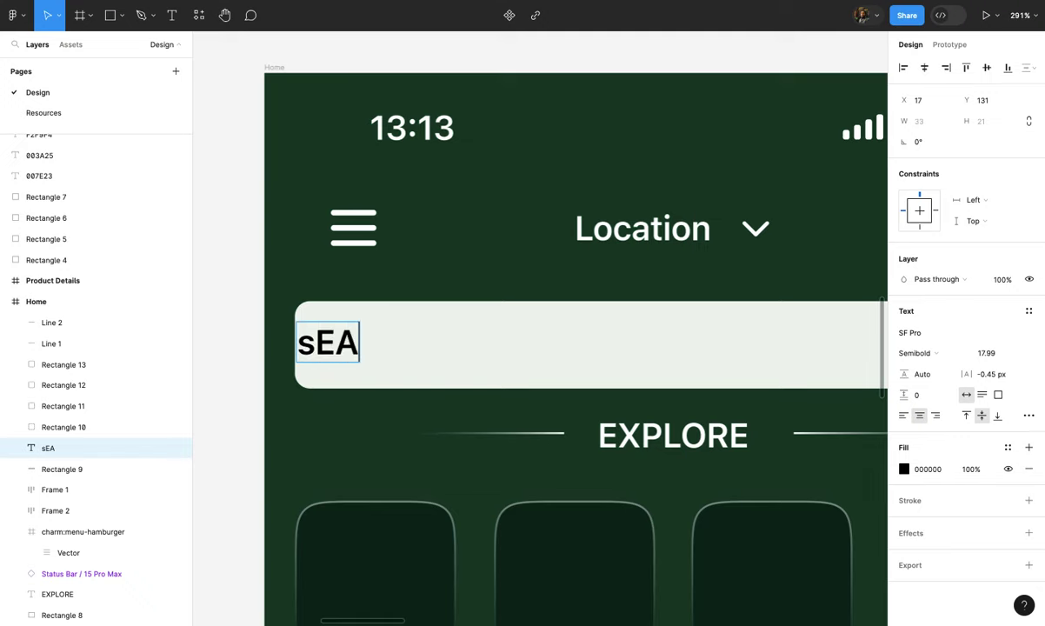
pyautogui.press('BackSpace')
pyautogui.press('BackSpace')
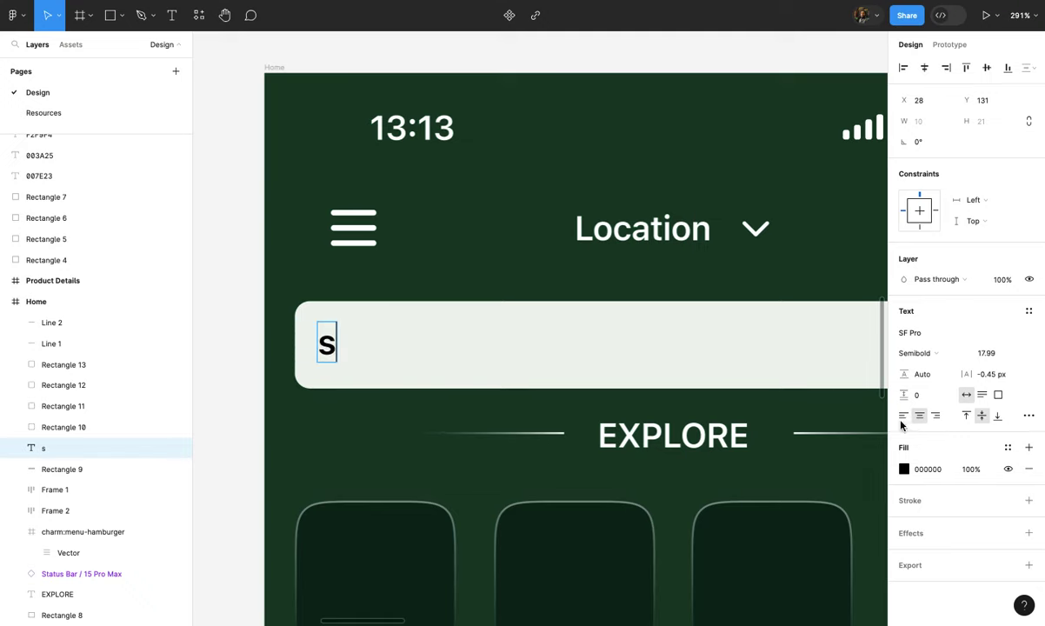
pyautogui.click(903, 417)
pyautogui.write('S')
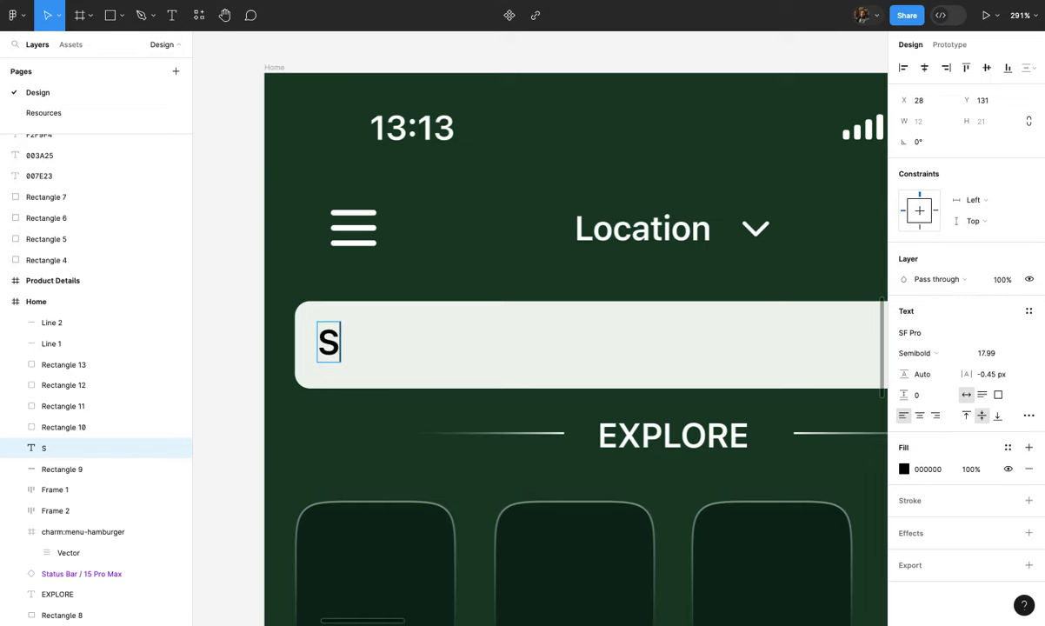
pyautogui.write('earch ')
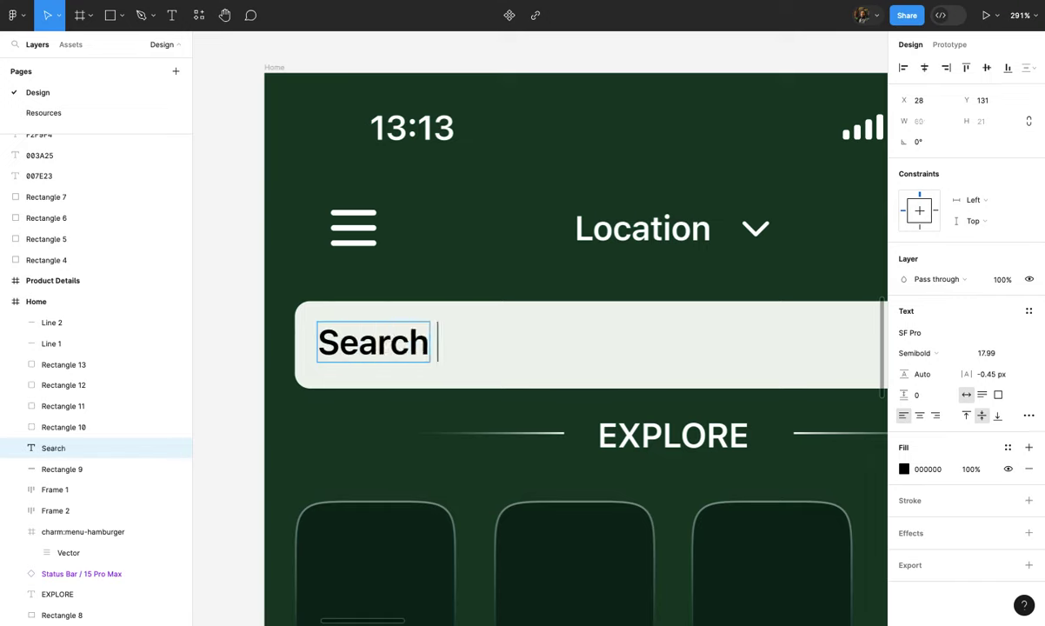
pyautogui.write('products')
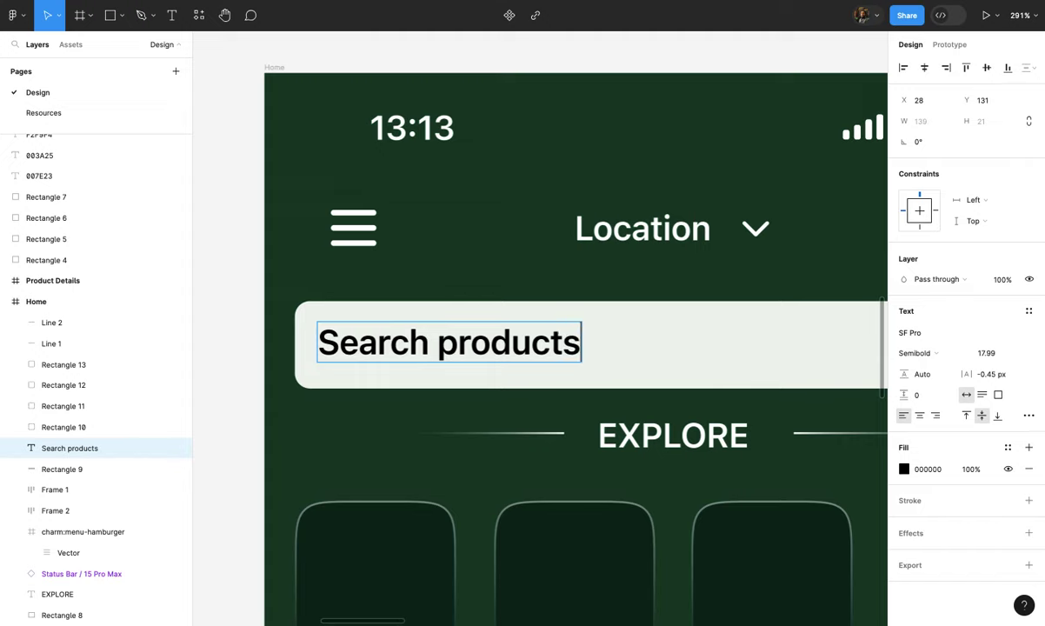
pyautogui.write(', stores')
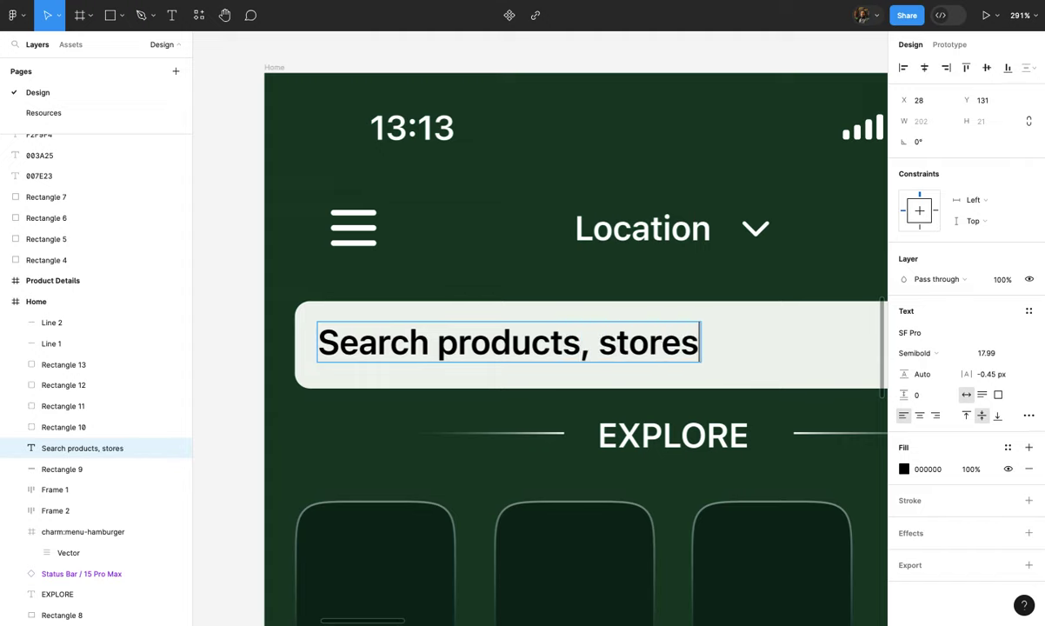
pyautogui.write(', and')
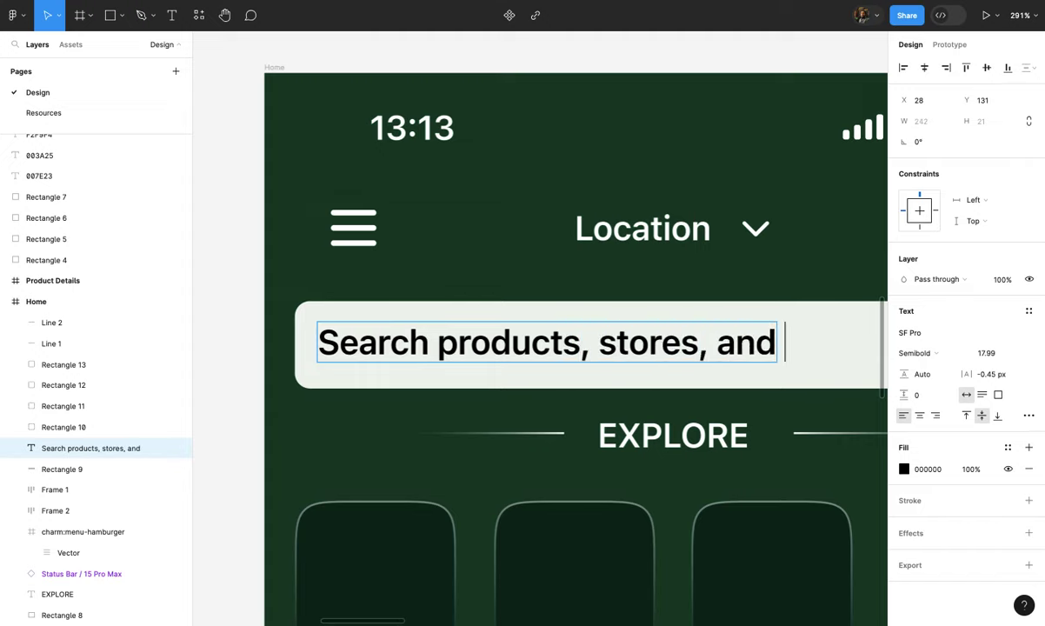
pyautogui.scroll(-5, 522, 347)
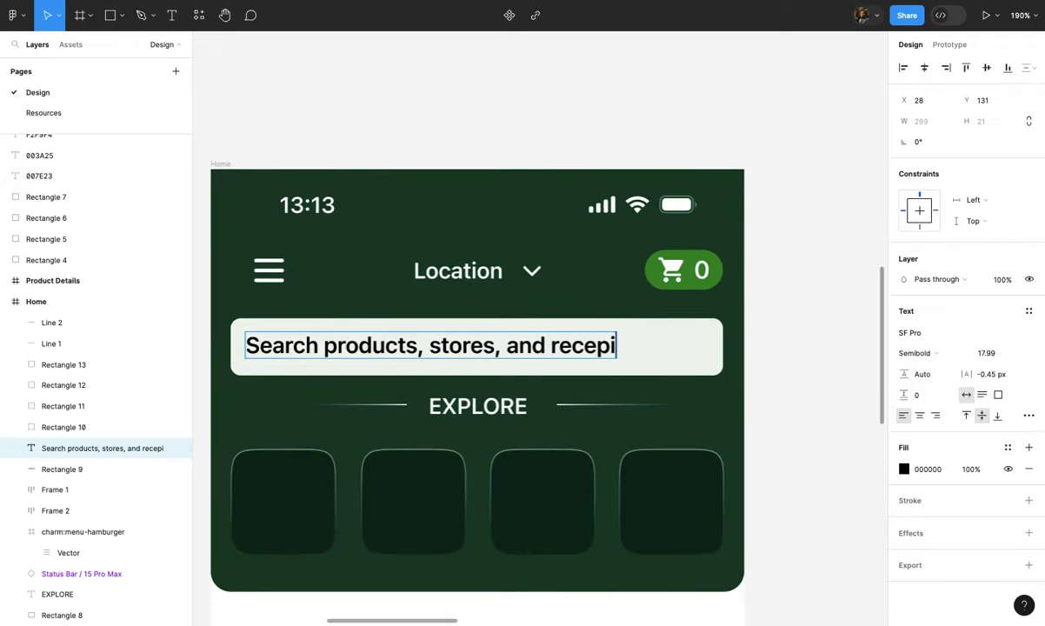
pyautogui.write('es')
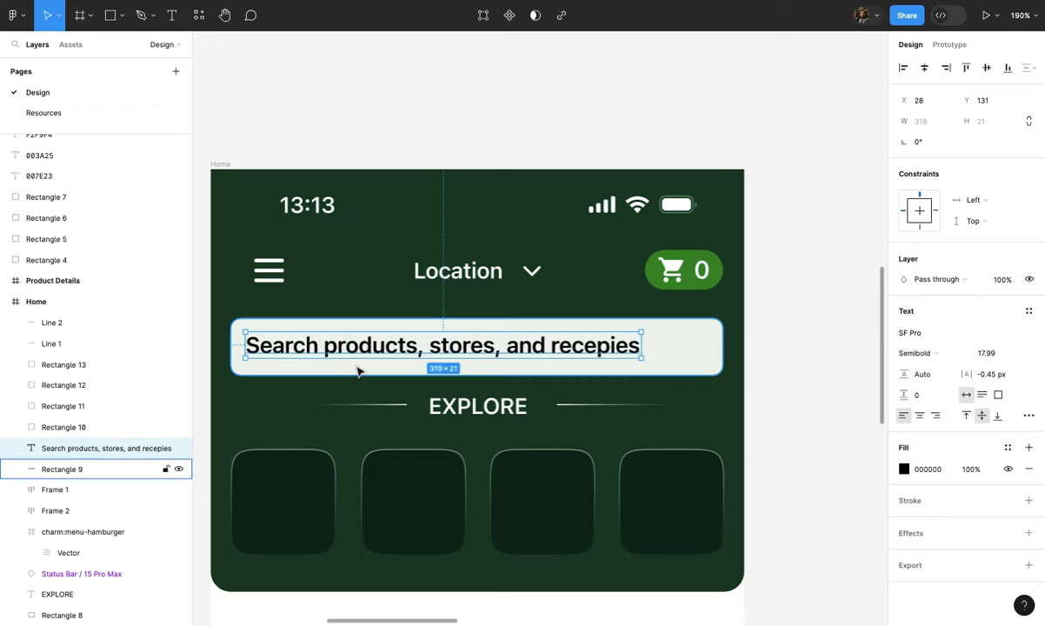
pyautogui.scroll(3, 357, 367)
pyautogui.click(396, 396)
pyautogui.hscroll(2, 396, 400)
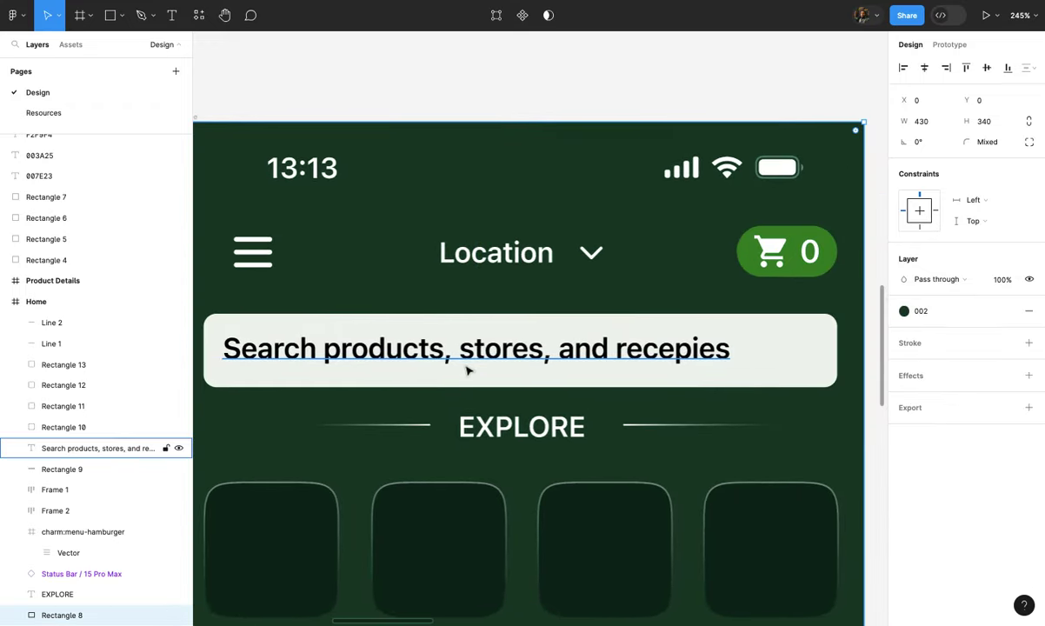
# - Set the placeholder to size 16, nudge it slightly, and change its font to Satoshi
pyautogui.click(538, 363)
pyautogui.write('16')
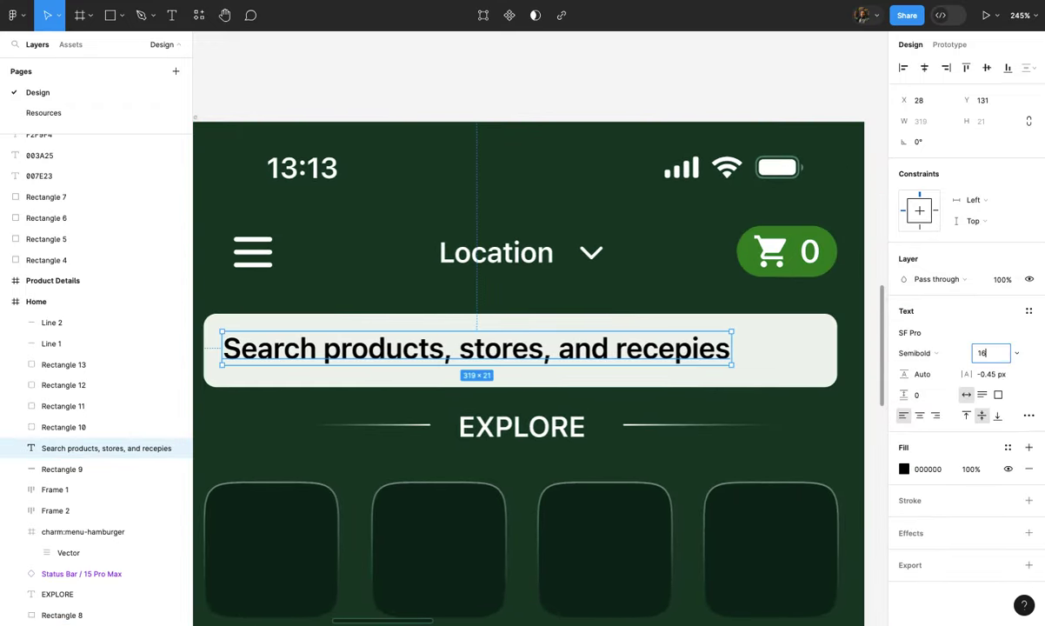
pyautogui.press('Return')
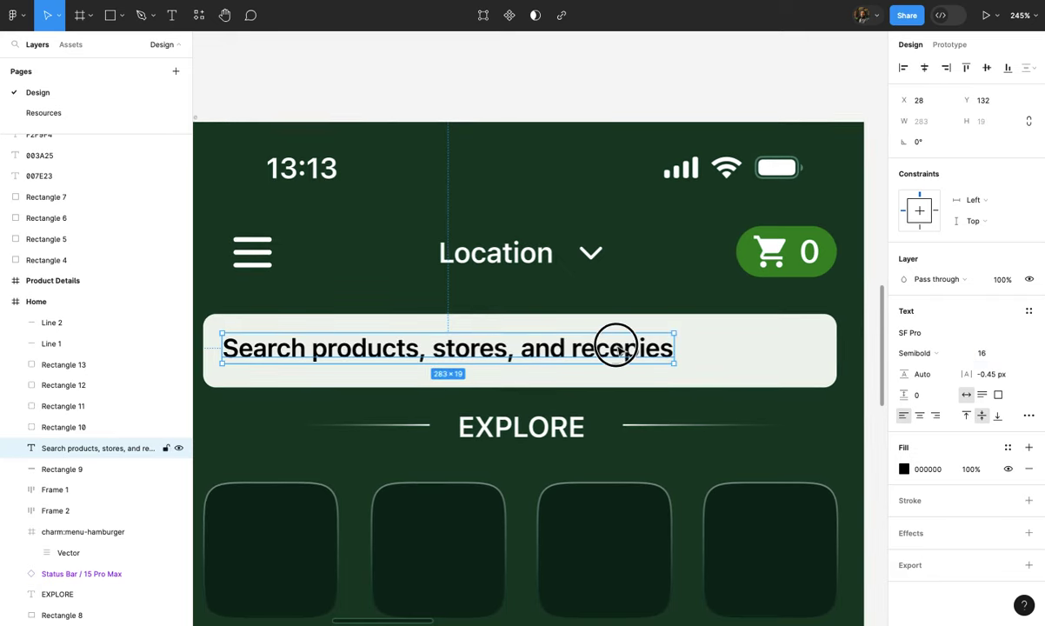
pyautogui.moveTo(616, 347); pyautogui.dragTo(615, 351)
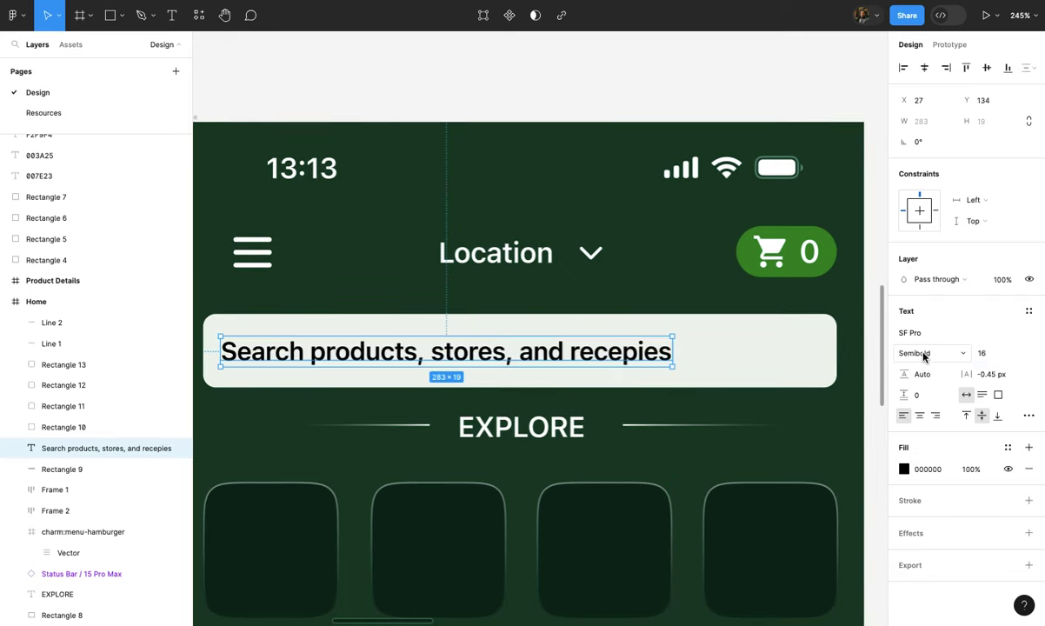
pyautogui.click(923, 357)
pyautogui.click(925, 335)
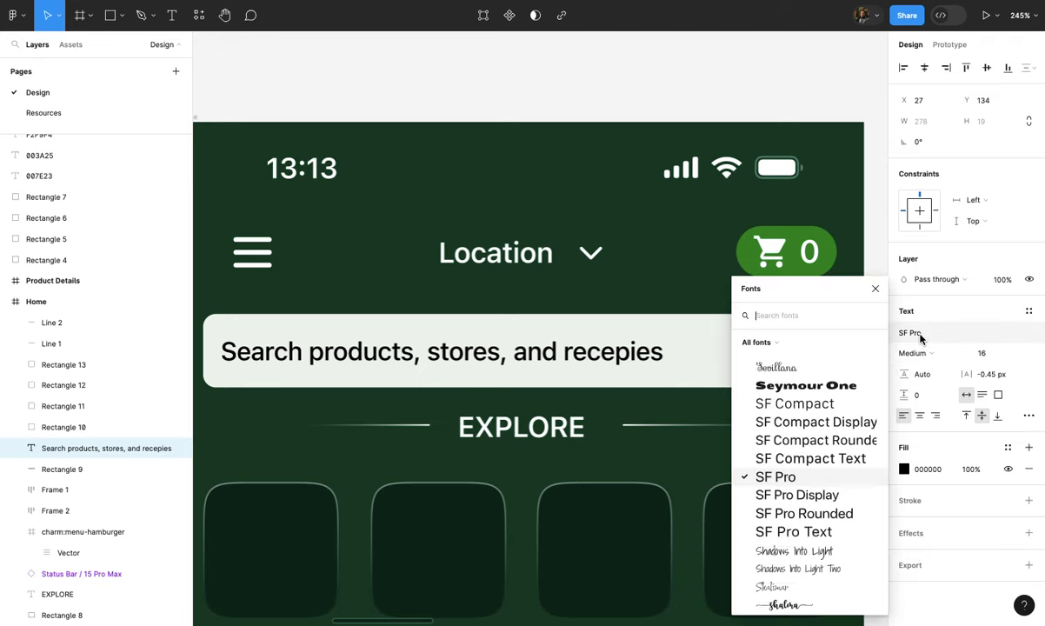
pyautogui.write('sato')
pyautogui.press('Return')
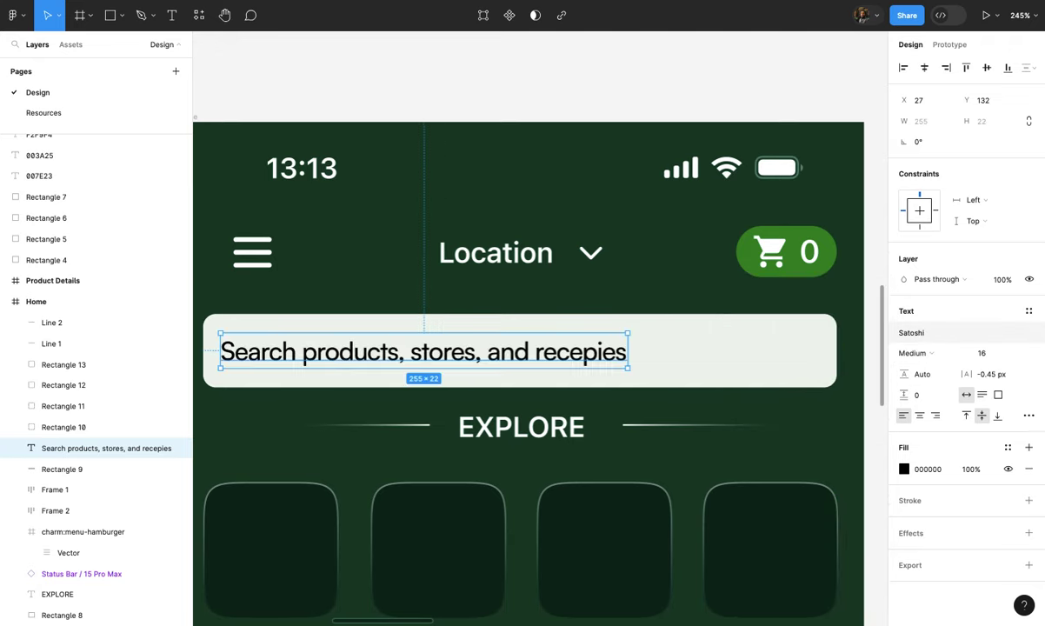
# - Keep the Satoshi weight at Medium and review the header
pyautogui.click(920, 353)
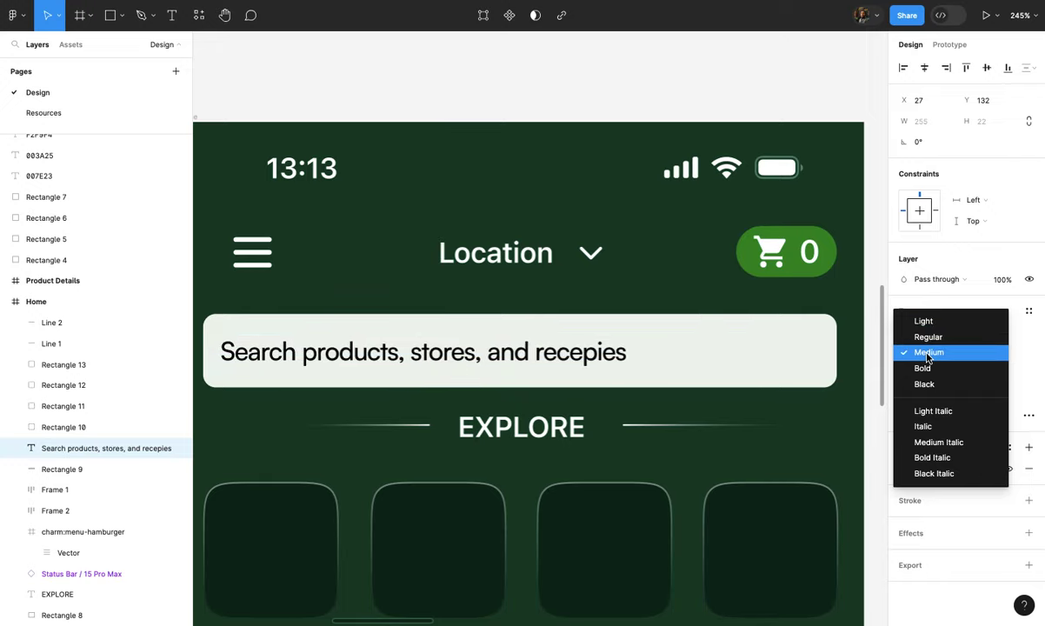
pyautogui.click(926, 357)
pyautogui.scroll(-3, 636, 325)
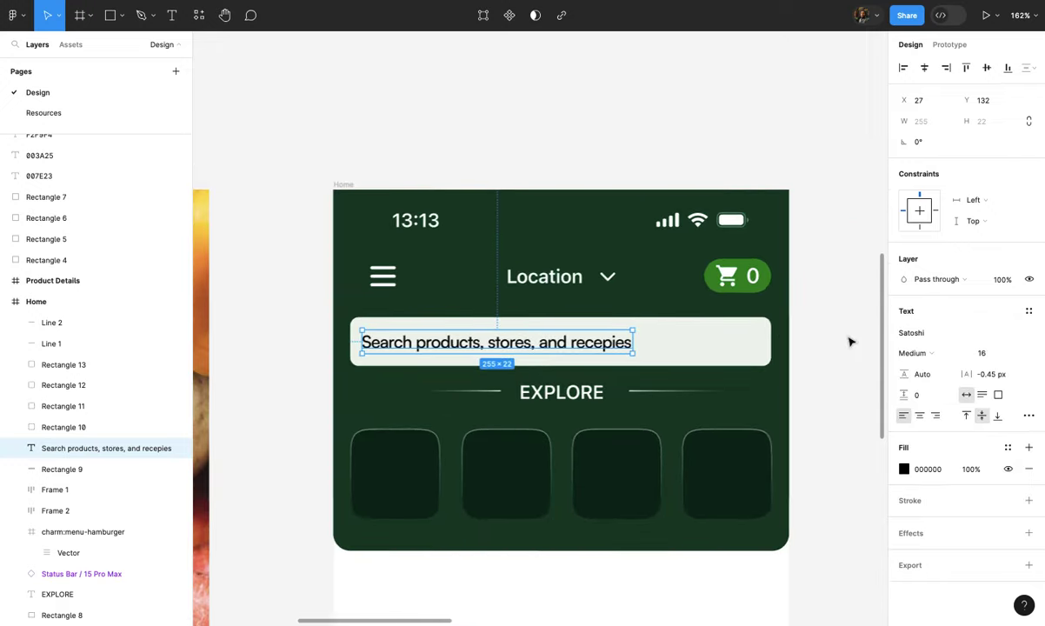
pyautogui.click(851, 340)
pyautogui.click(532, 354)
pyautogui.scroll(2, 532, 354)
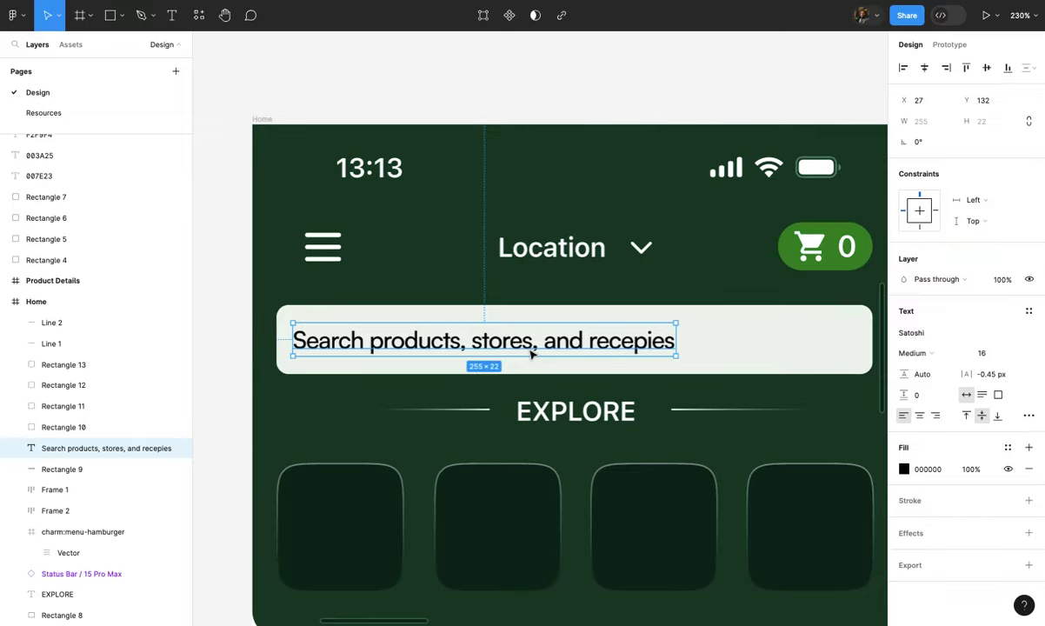
pyautogui.scroll(-3, 532, 355)
pyautogui.click(693, 334)
pyautogui.scroll(1, 678, 287)
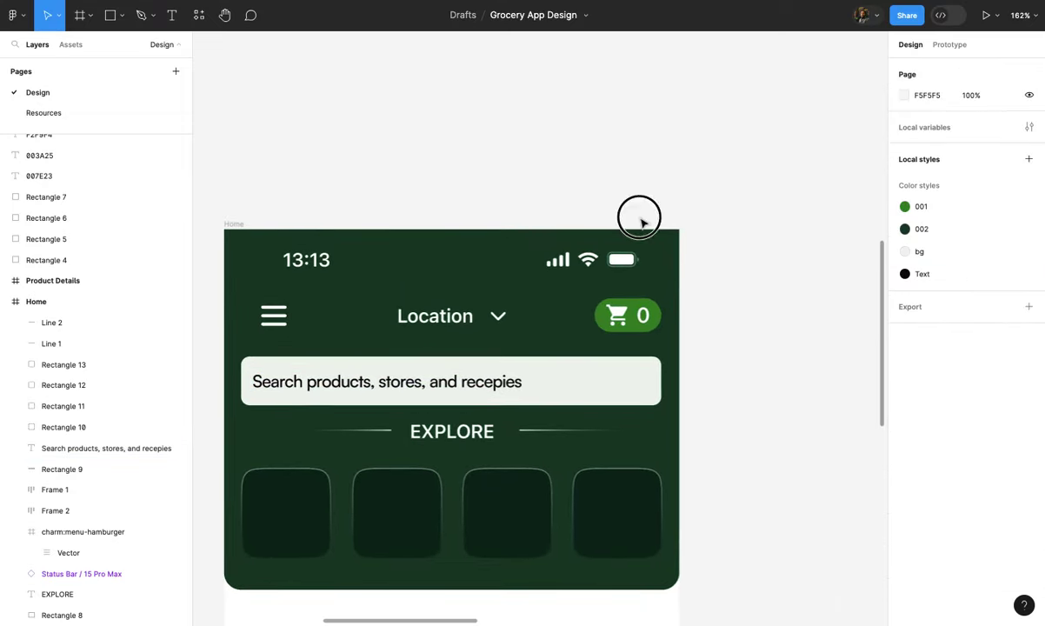
# - Insert a magnifying-glass icon from the Iconify plugin using the search 'search'
pyautogui.click(24, 19)
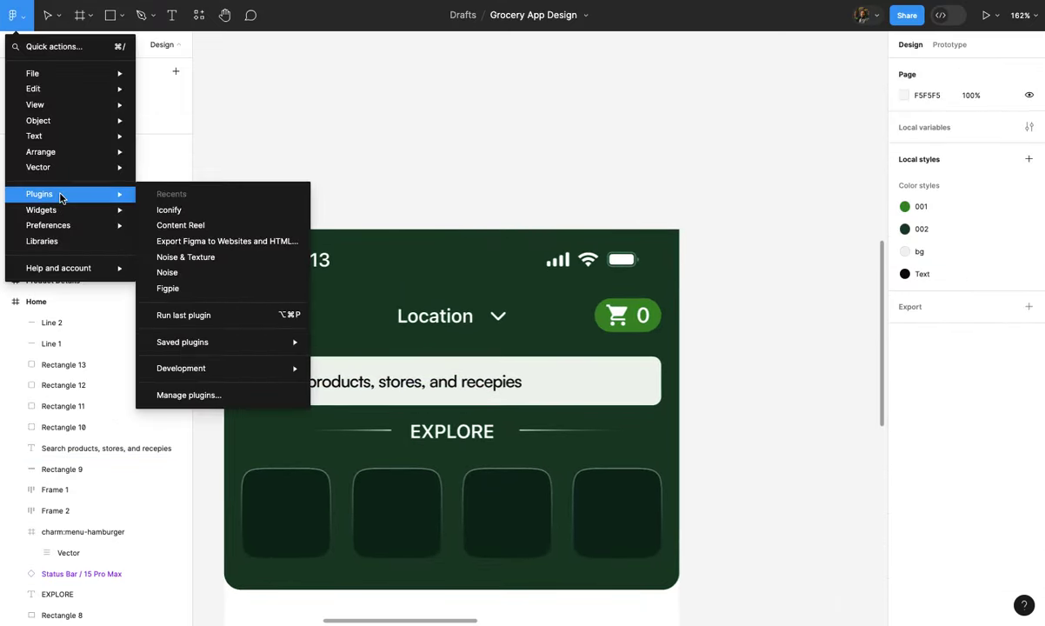
pyautogui.click(156, 197)
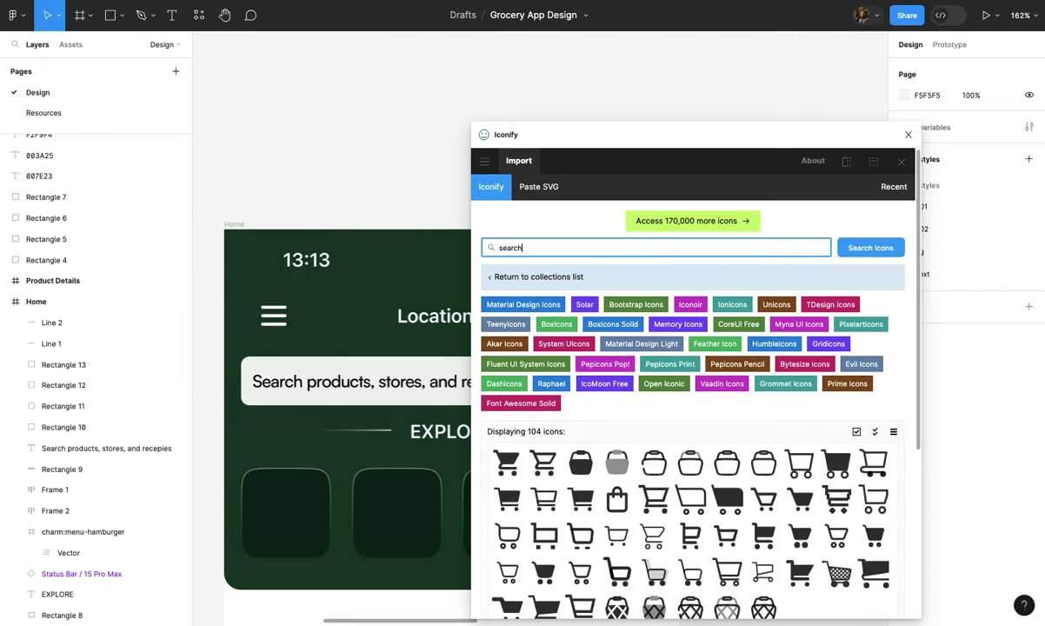
pyautogui.press('Return')
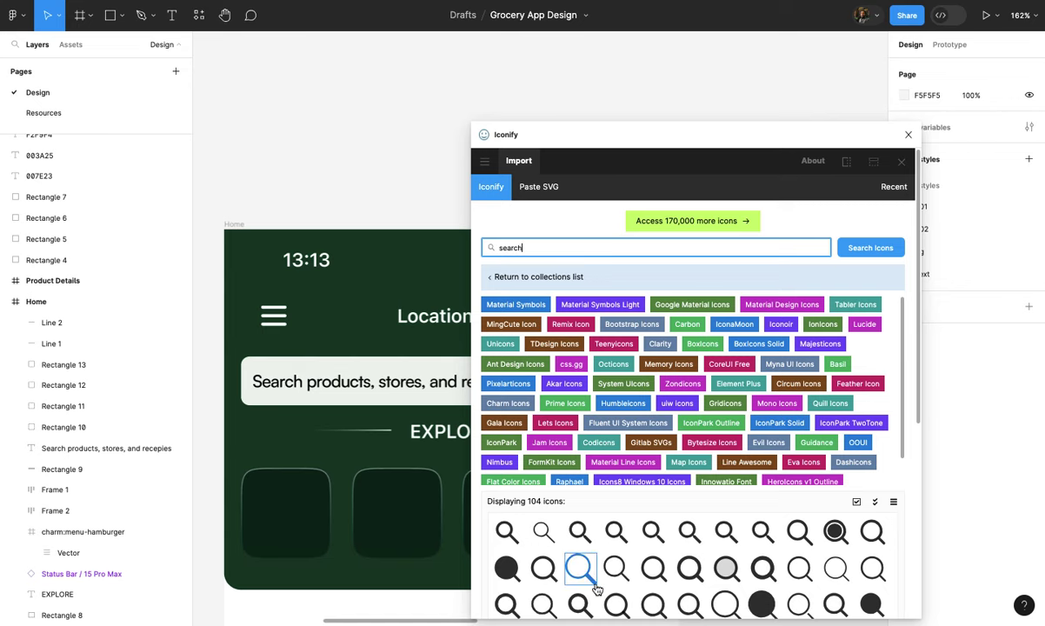
pyautogui.moveTo(654, 568); pyautogui.dragTo(338, 151)
pyautogui.click(908, 134)
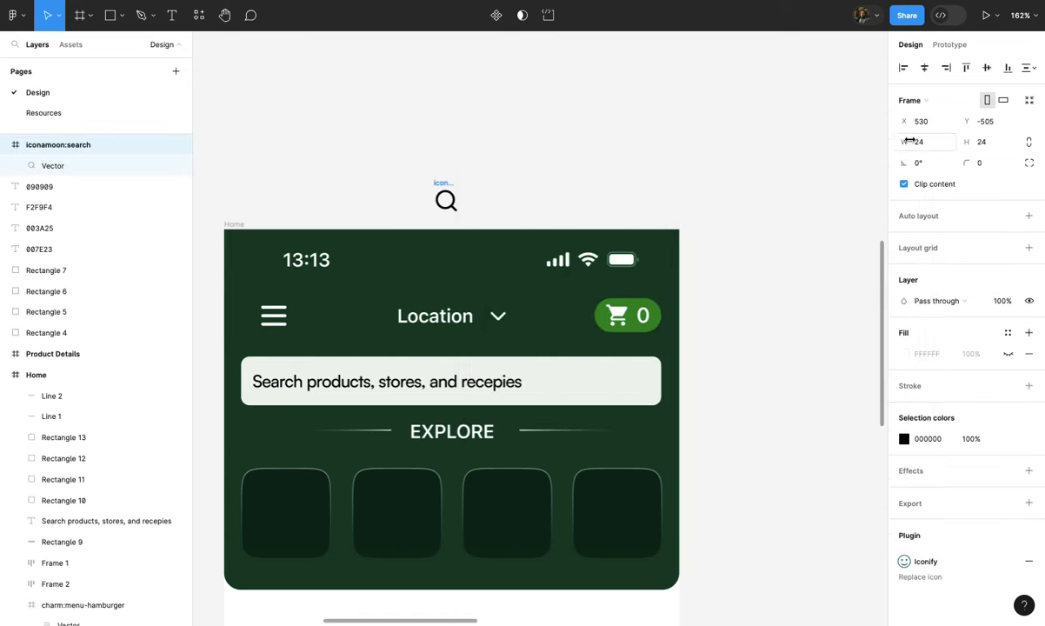
# - Position the magnifier icon at the right end of the search bar
pyautogui.click(637, 186)
pyautogui.moveTo(444, 185); pyautogui.dragTo(636, 375)
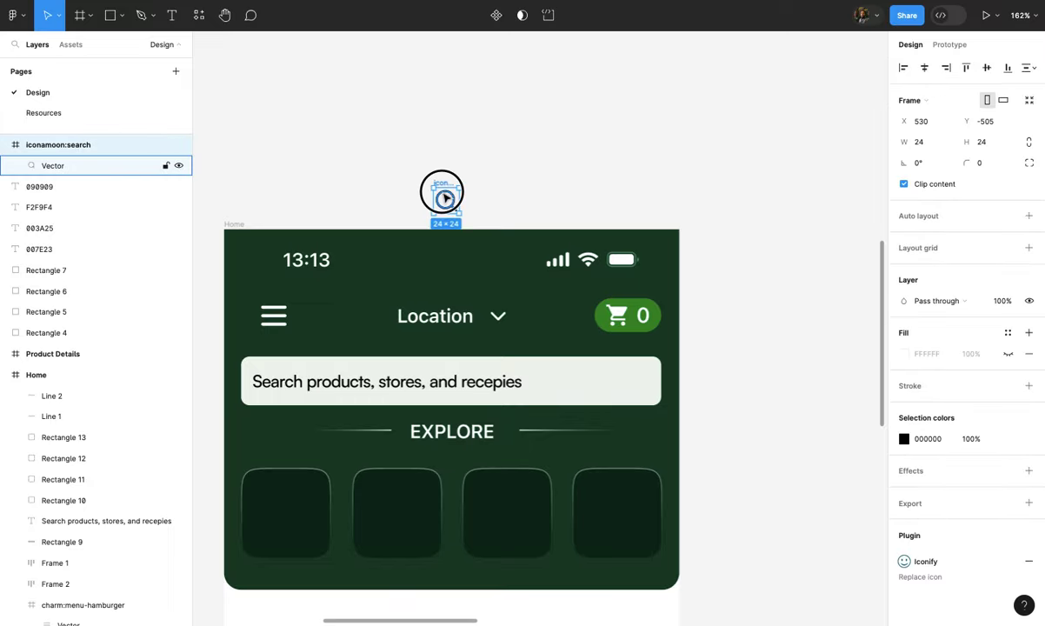
pyautogui.moveTo(637, 376); pyautogui.dragTo(645, 395)
pyautogui.scroll(3, 641, 389)
pyautogui.scroll(3, 645, 395)
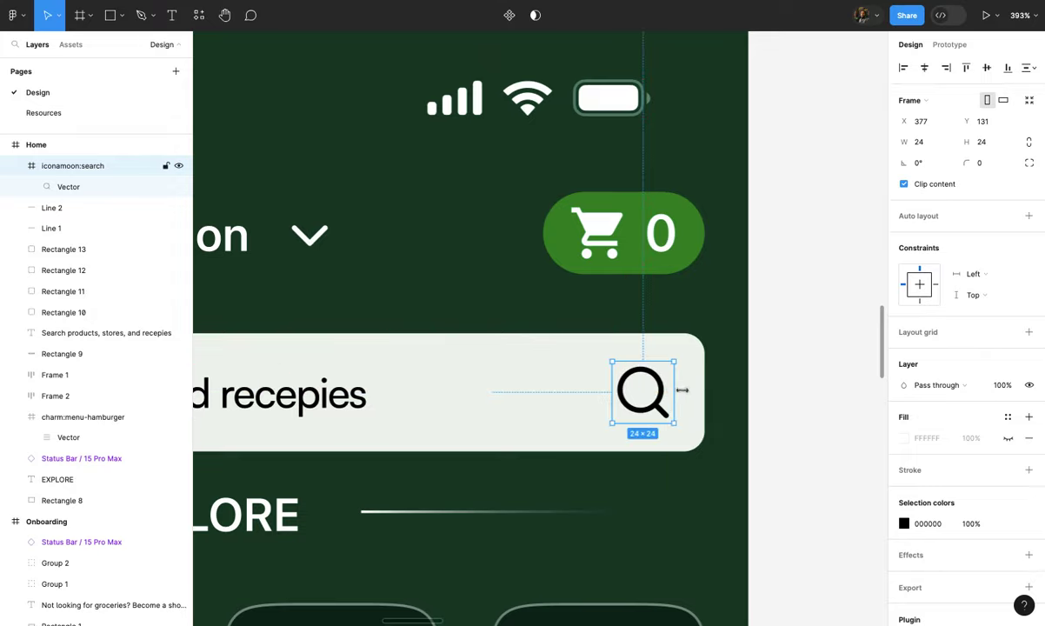
pyautogui.keyDown('shift'); pyautogui.click(687, 397); pyautogui.keyUp('shift')
pyautogui.scroll(-3, 662, 391)
pyautogui.click(739, 390)
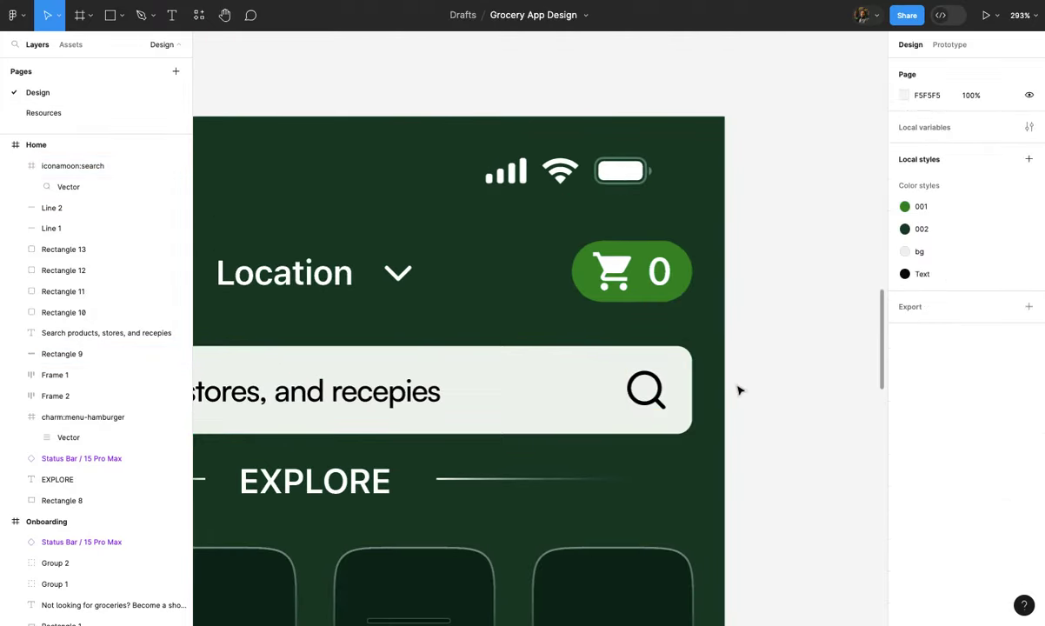
# - Tidy up the EXPLORE heading and its two divider lines so they are evenly spaced
pyautogui.scroll(-5, 739, 391)
pyautogui.scroll(-2, 723, 420)
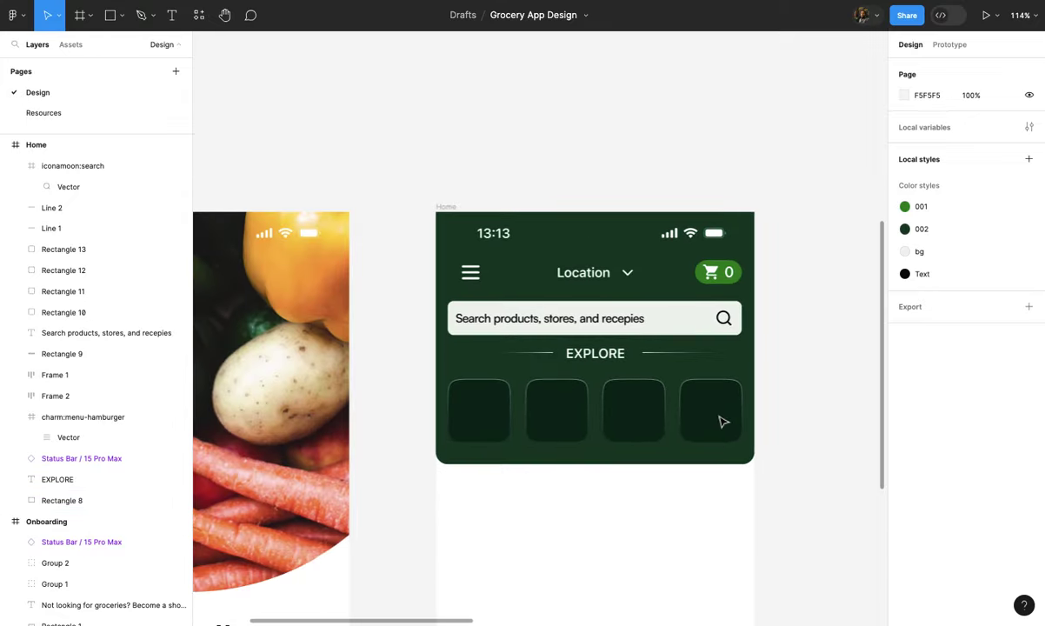
pyautogui.scroll(-1, 608, 468)
pyautogui.scroll(2, 534, 497)
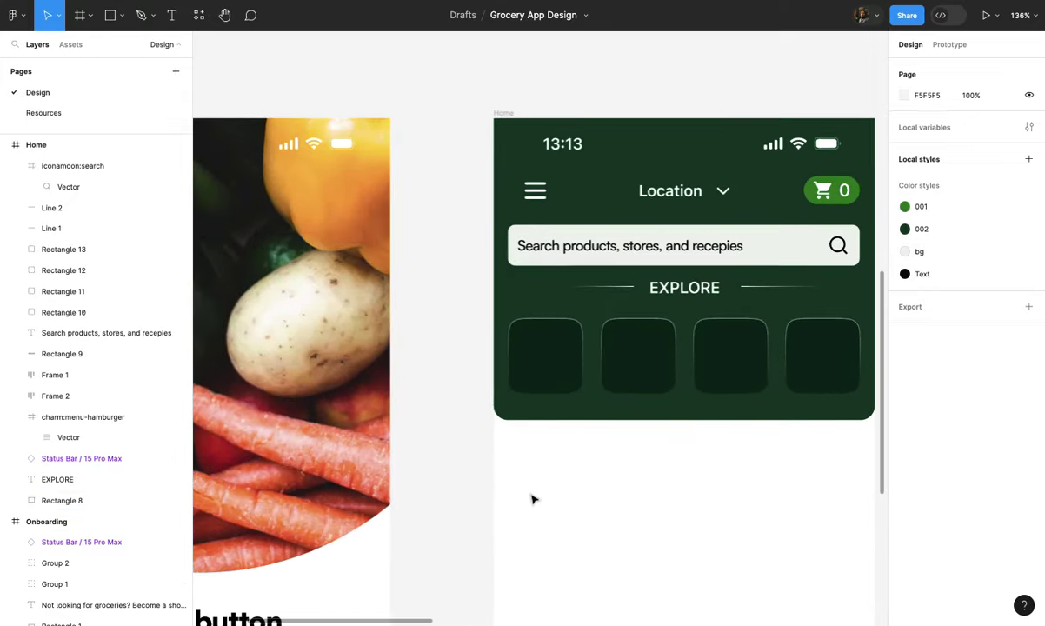
pyautogui.scroll(2, 443, 511)
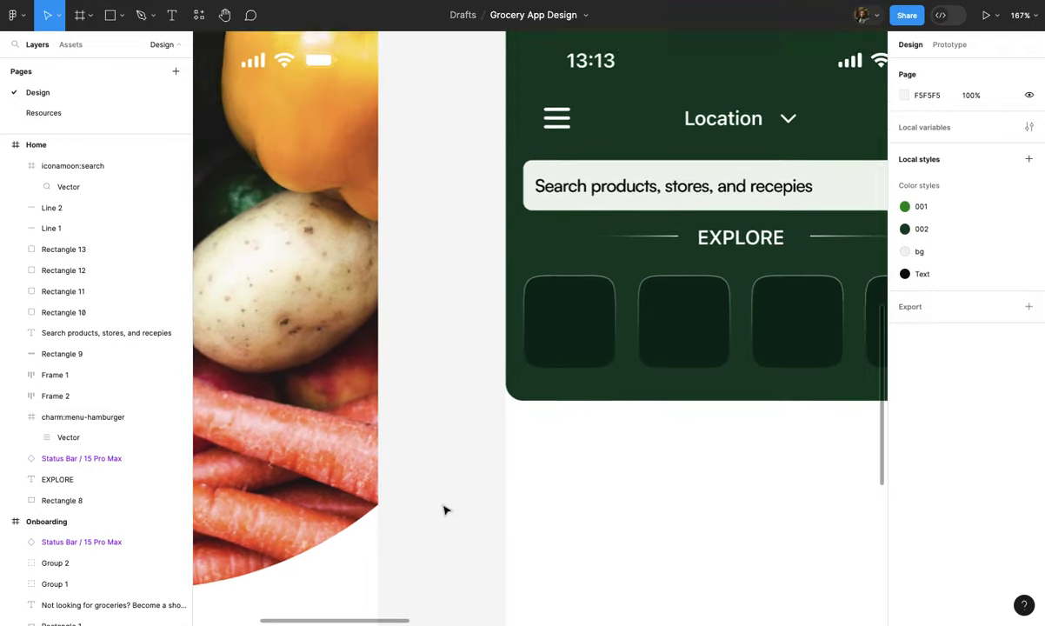
pyautogui.scroll(2, 443, 510)
pyautogui.scroll(2, 461, 470)
pyautogui.click(481, 424)
pyautogui.scroll(1, 481, 424)
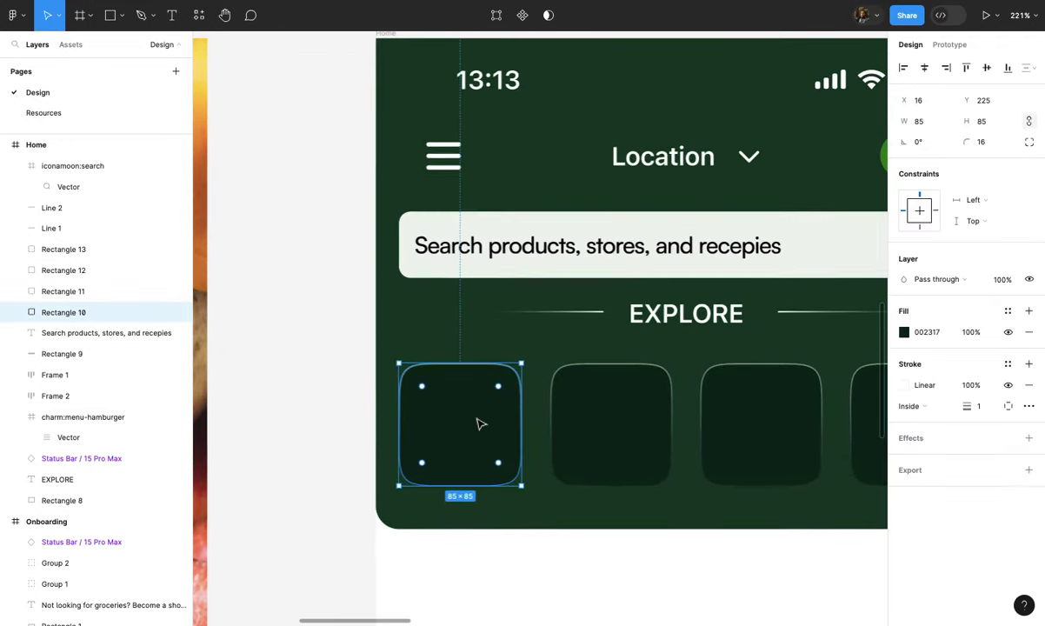
pyautogui.hscroll(2, 478, 421)
pyautogui.scroll(1, 478, 421)
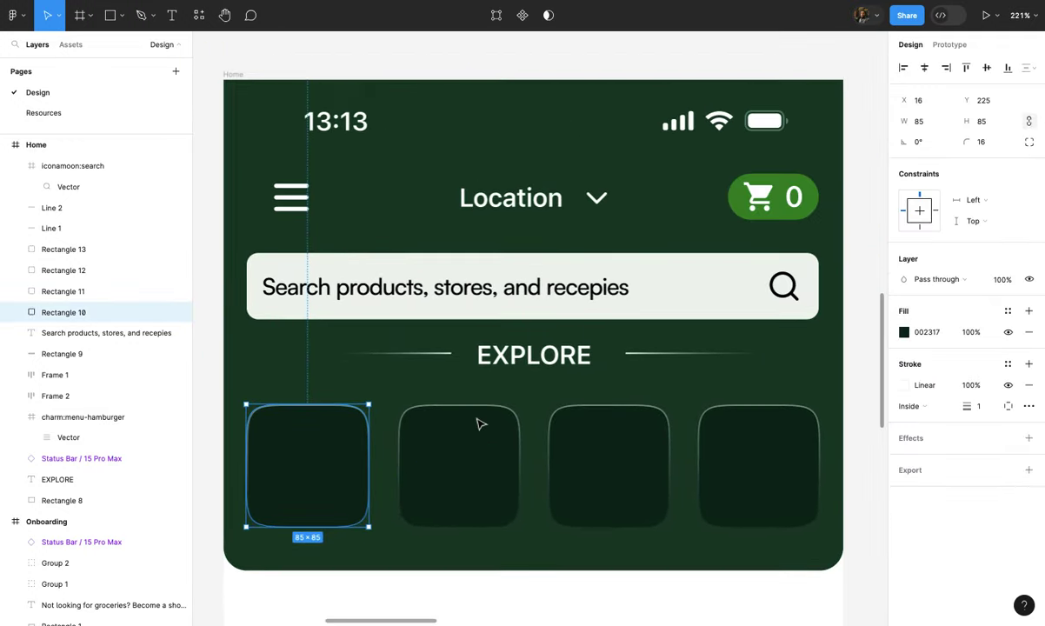
pyautogui.click(548, 366)
pyautogui.keyDown('shift'); pyautogui.click(669, 354); pyautogui.keyUp('shift')
pyautogui.keyDown('shift'); pyautogui.click(453, 352); pyautogui.keyUp('shift')
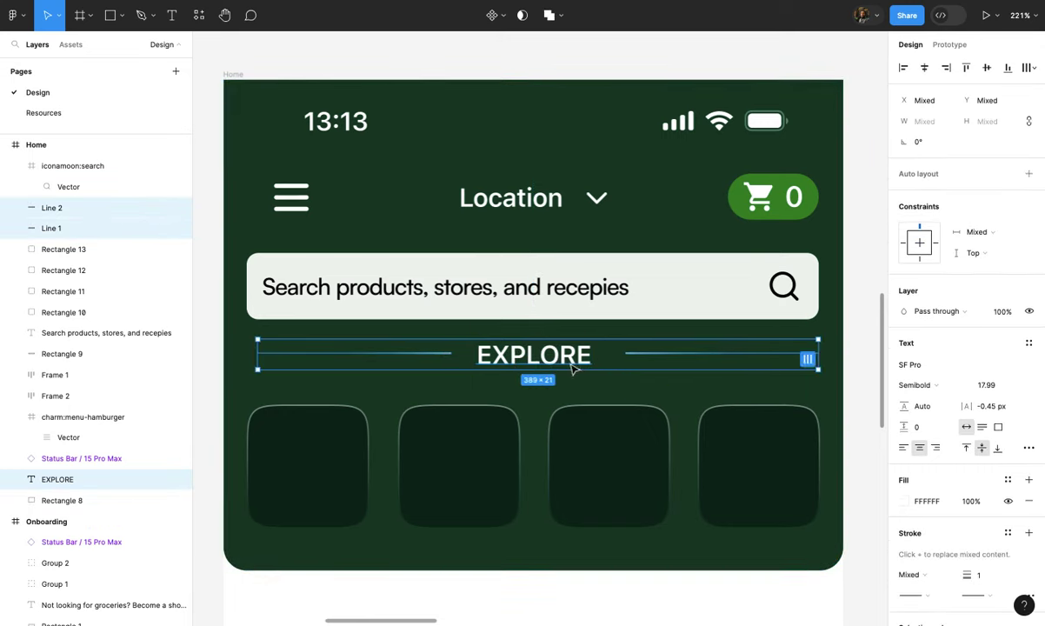
pyautogui.click(807, 360)
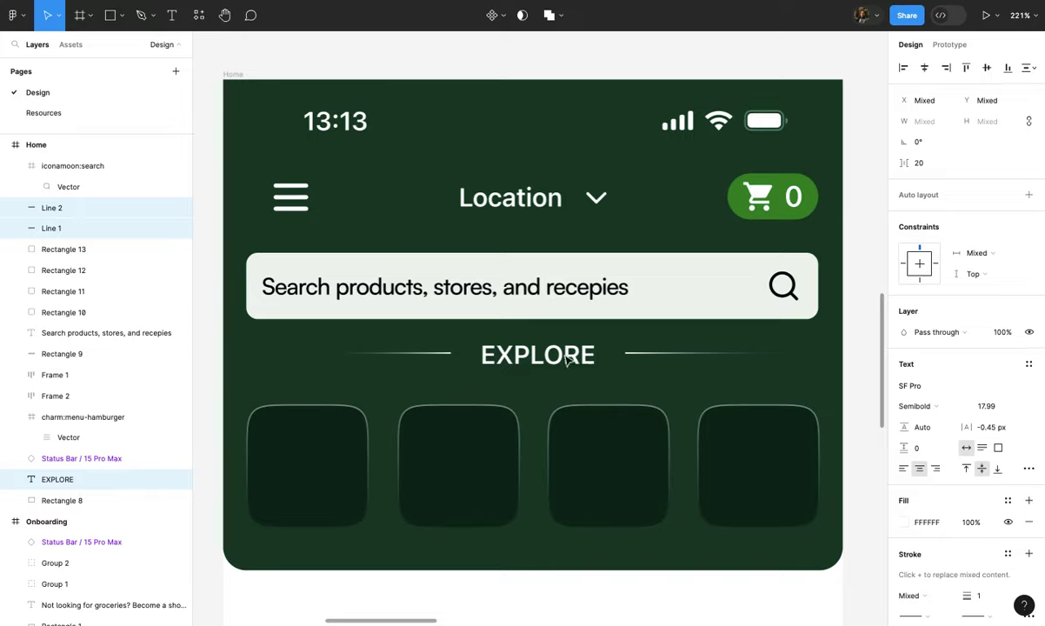
# - Shift the EXPLORE heading row down a few pixels
pyautogui.moveTo(565, 361); pyautogui.dragTo(567, 366)
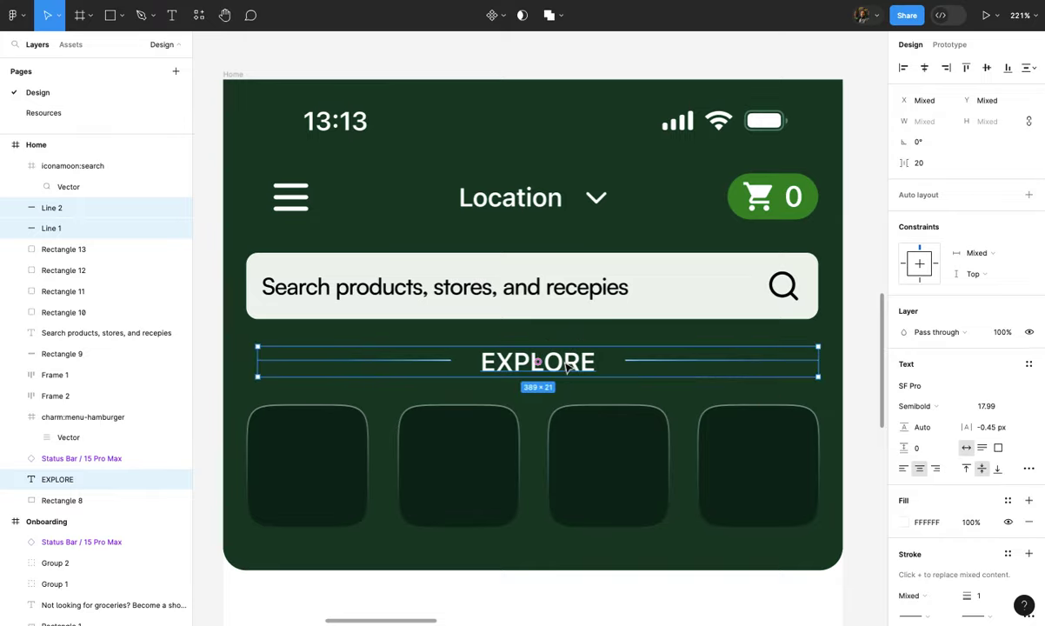
pyautogui.scroll(-3, 501, 373)
pyautogui.click(320, 421)
pyautogui.scroll(3, 320, 422)
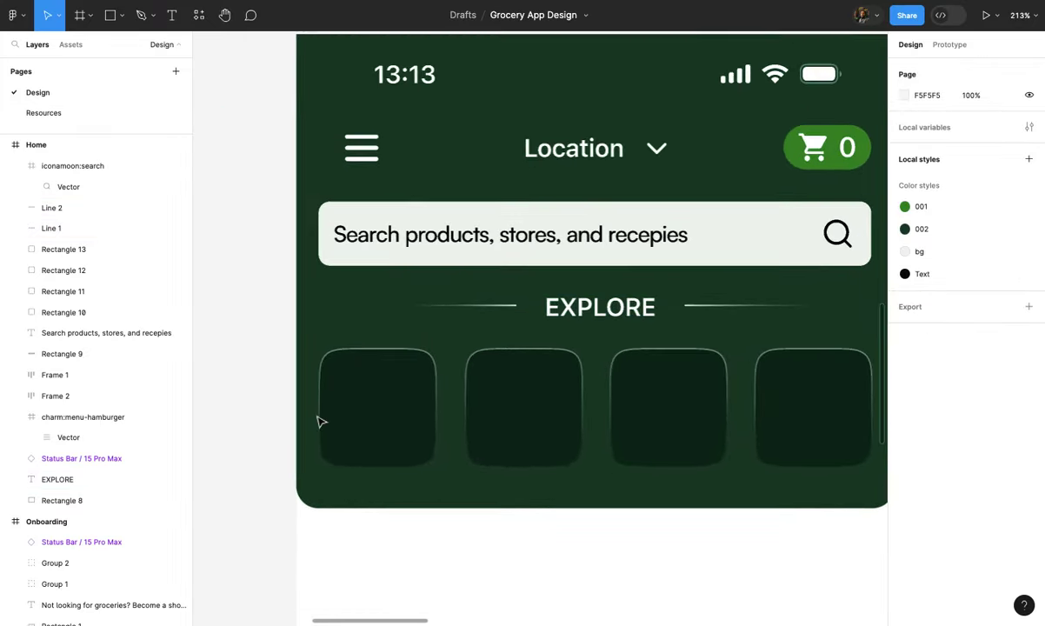
pyautogui.scroll(3, 372, 426)
# - Add a text layer reading 'CAKES & DESERTS' on the first category tile
pyautogui.click(388, 434)
pyautogui.press('t')
pyautogui.click(364, 406)
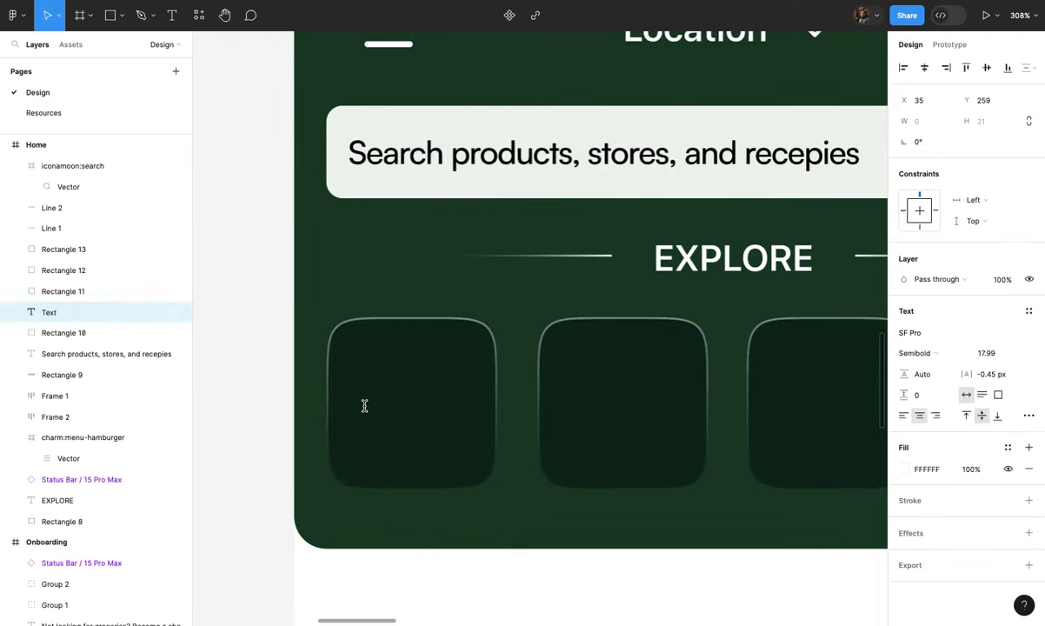
pyautogui.write('CAKES')
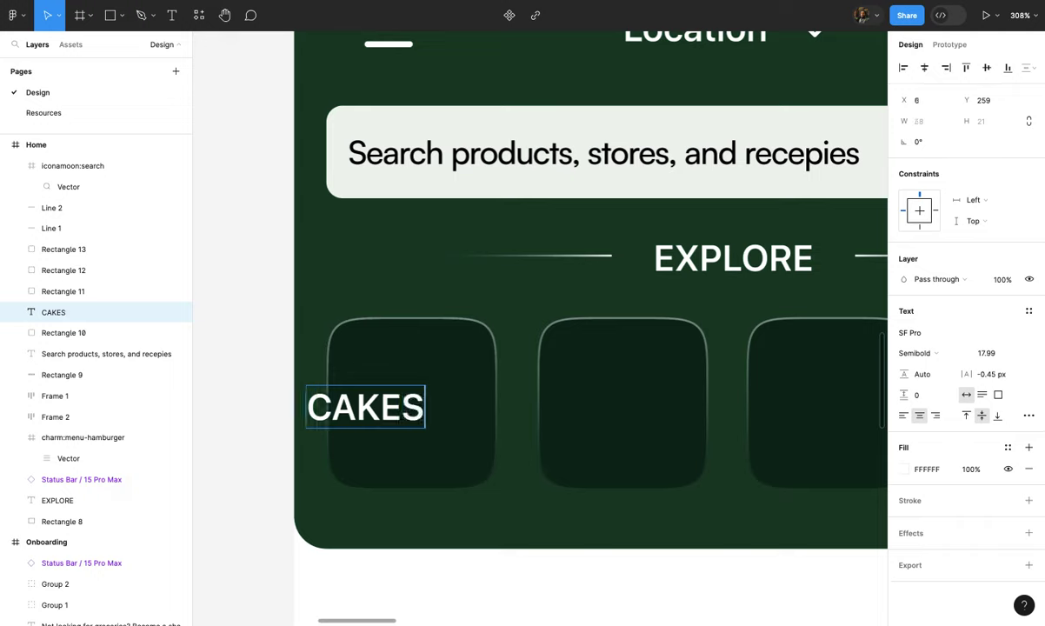
pyautogui.write(' &')
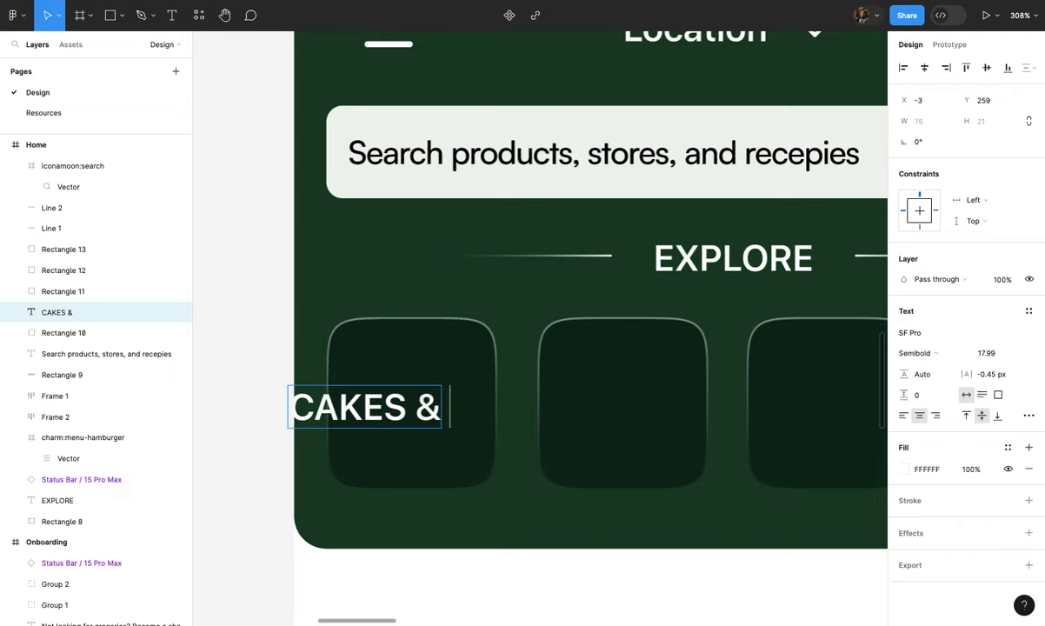
pyautogui.write(' DESE')
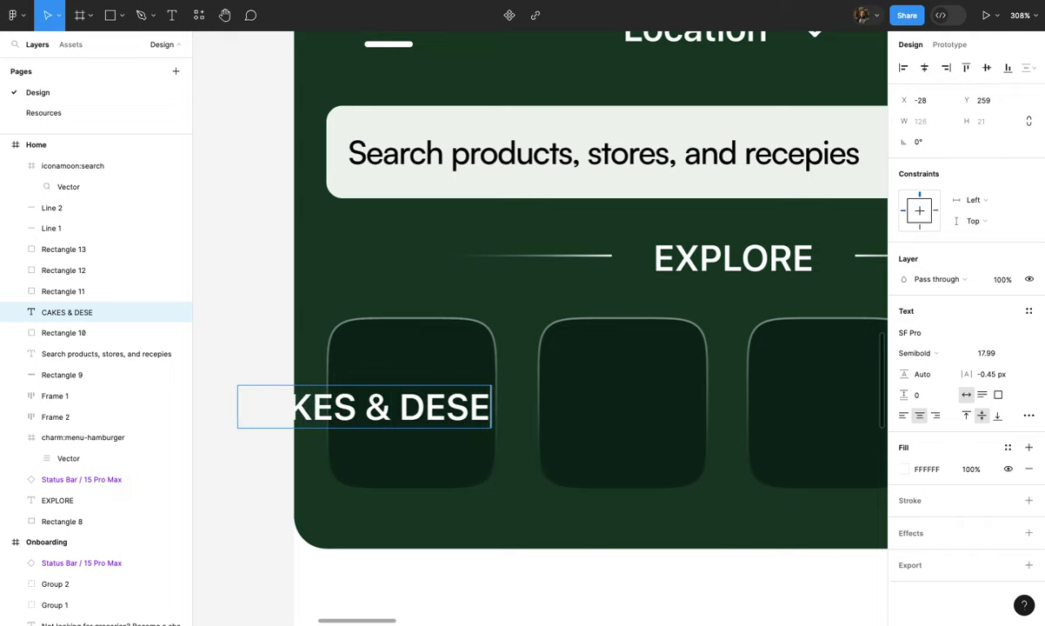
pyautogui.write('RTS')
pyautogui.press('Escape')
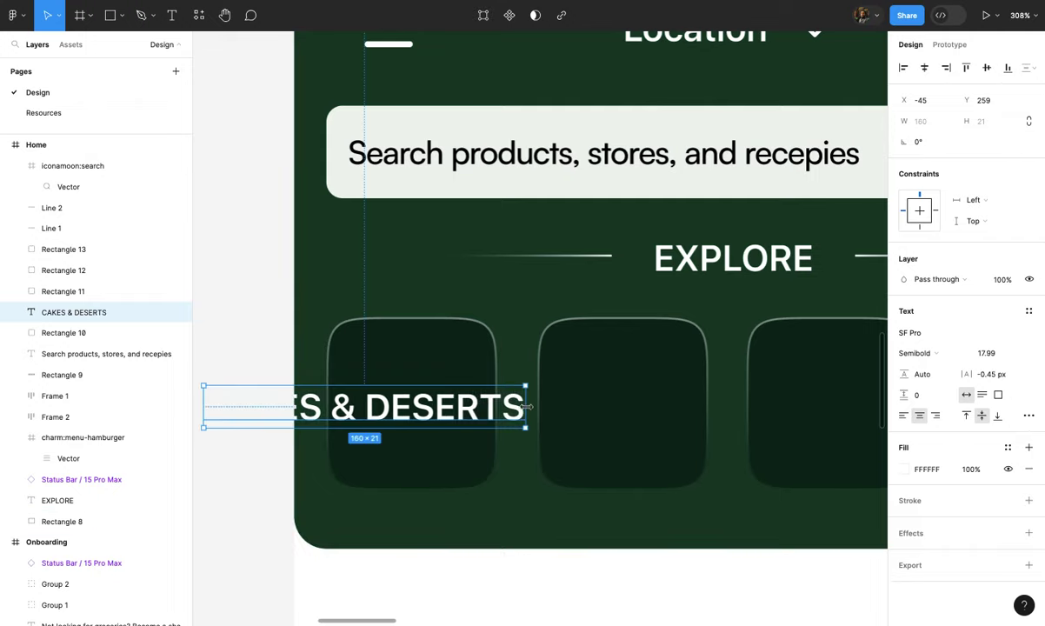
# - Set the label to size 14, wrap it onto two lines, and fit it on the tile
pyautogui.moveTo(494, 406); pyautogui.dragTo(431, 406)
pyautogui.moveTo(316, 426); pyautogui.dragTo(458, 426)
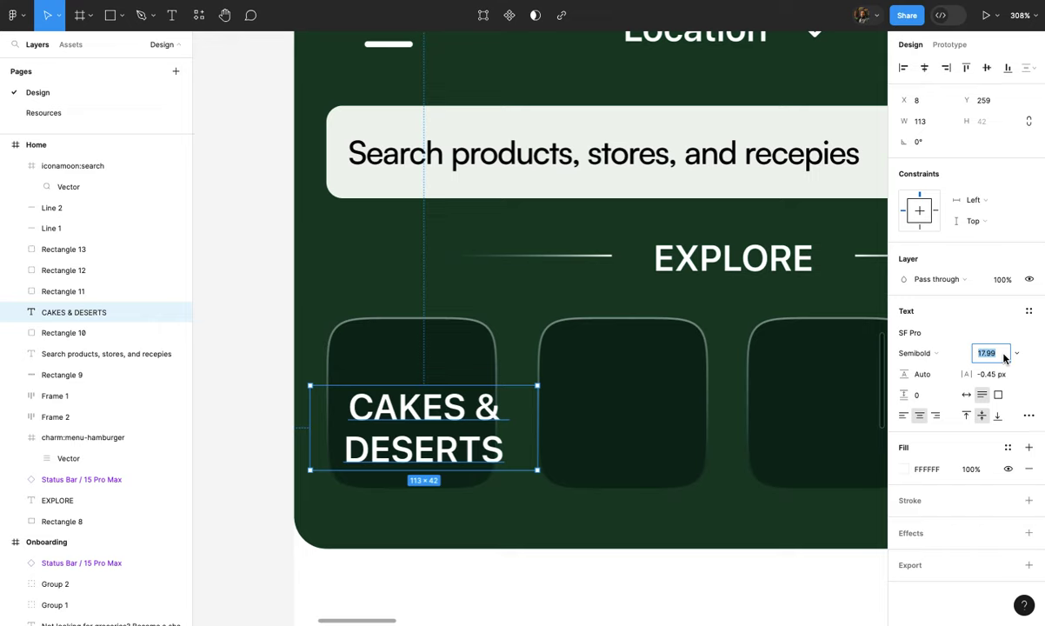
pyautogui.write('14')
pyautogui.press('Return')
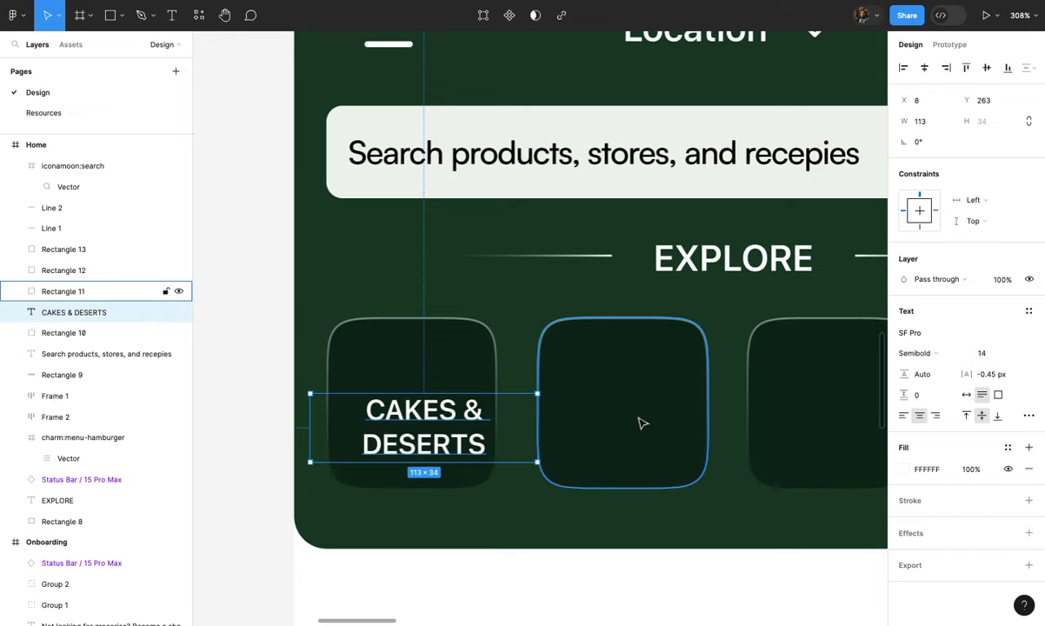
pyautogui.moveTo(530, 423); pyautogui.dragTo(419, 430)
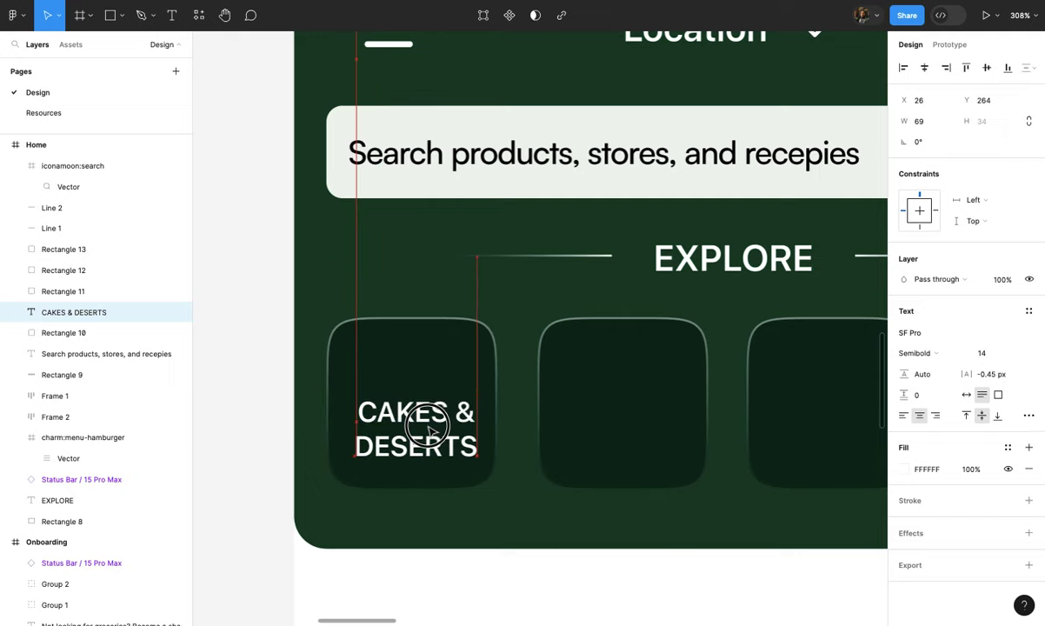
pyautogui.moveTo(420, 430); pyautogui.dragTo(425, 430)
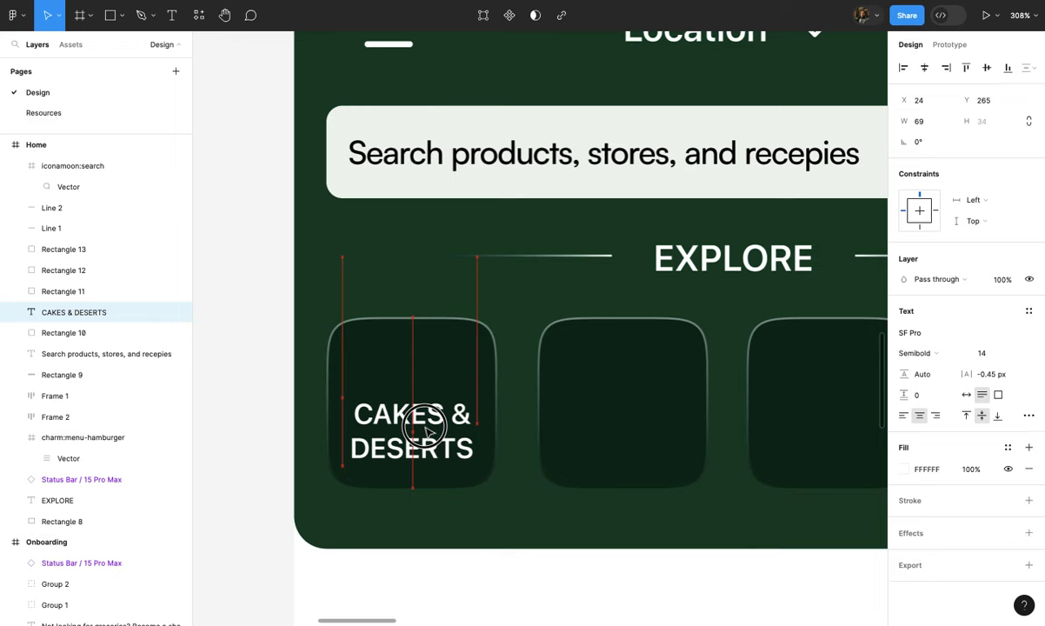
pyautogui.moveTo(426, 432); pyautogui.dragTo(428, 432)
pyautogui.scroll(-2, 428, 432)
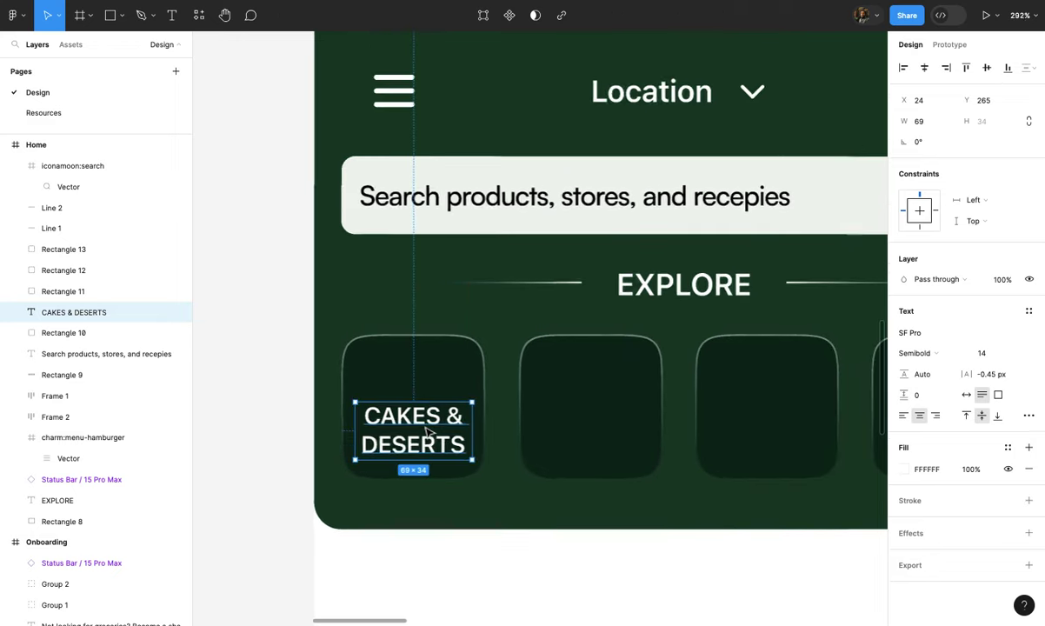
# - Set the label font to Futura Condensed Medium and narrow its text box
pyautogui.click(911, 333)
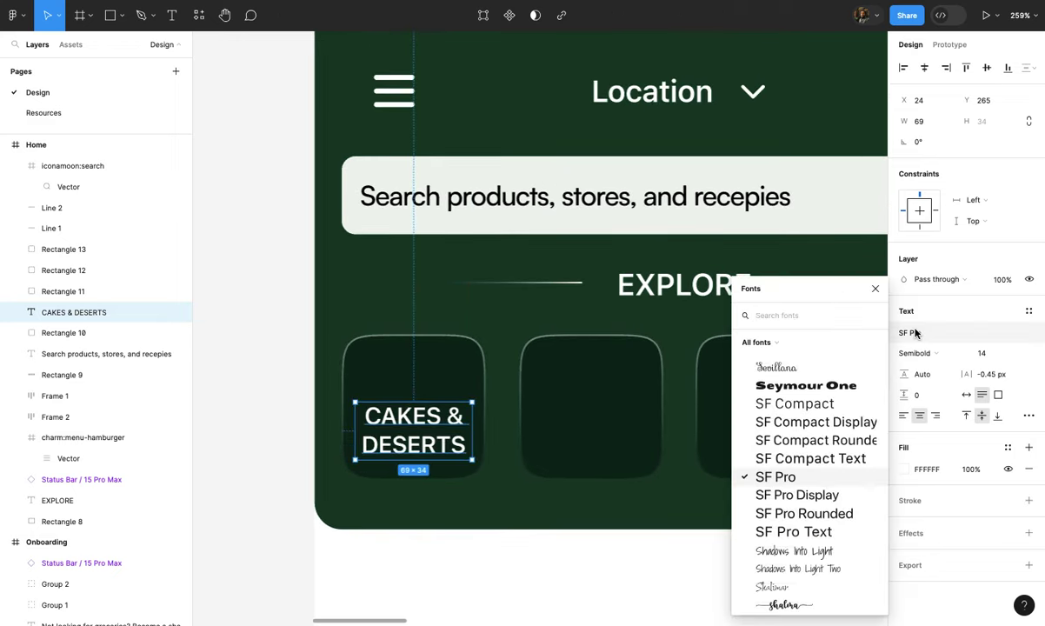
pyautogui.write('futura')
pyautogui.press('Return')
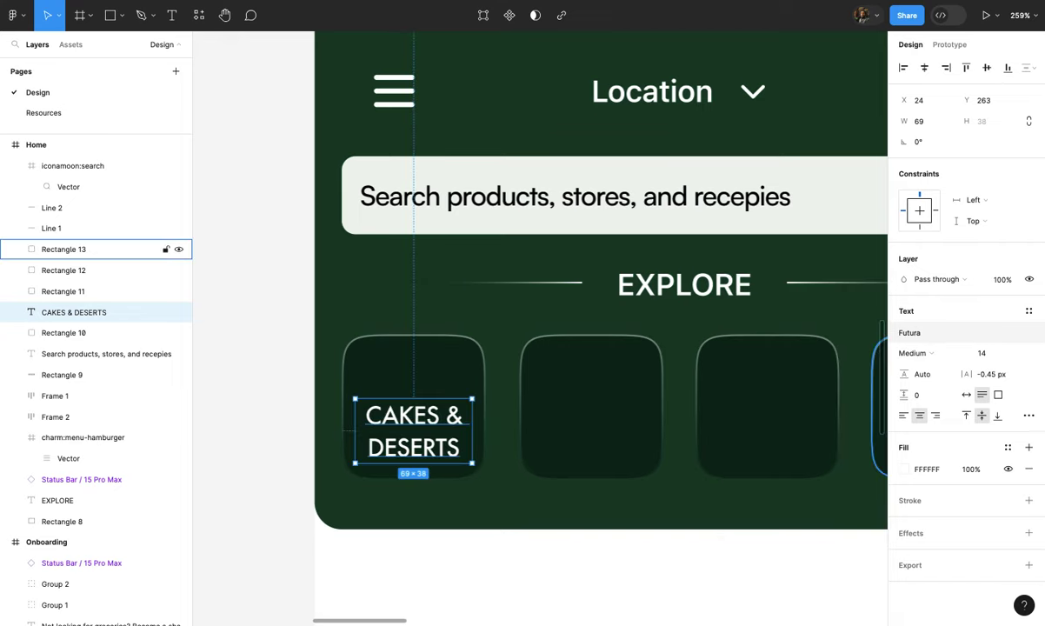
pyautogui.click(917, 354)
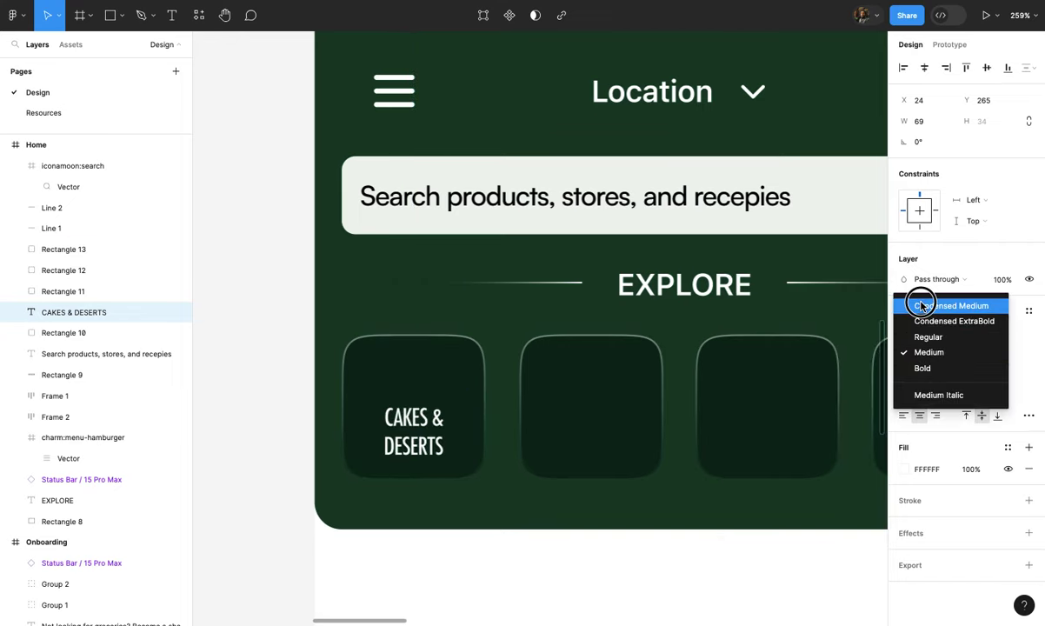
pyautogui.click(956, 303)
pyautogui.moveTo(470, 417)
pyautogui.mouseDown()
pyautogui.moveTo(430, 418)
pyautogui.moveTo(427, 435)
pyautogui.mouseUp()
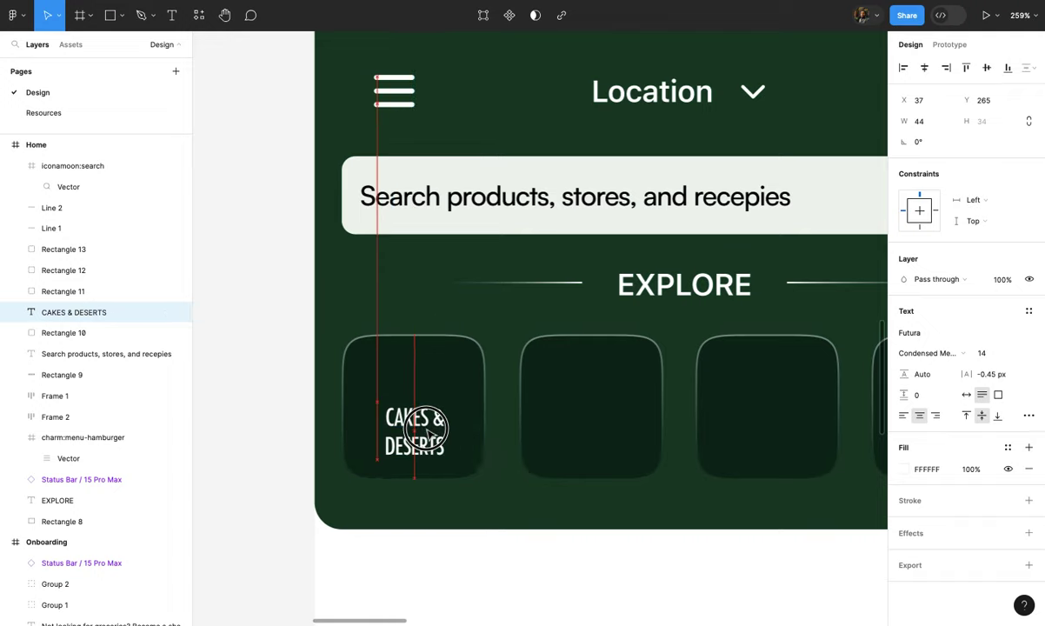
# - Centre the label on the first tile and drag a copy onto the second tile
pyautogui.scroll(-3, 428, 436)
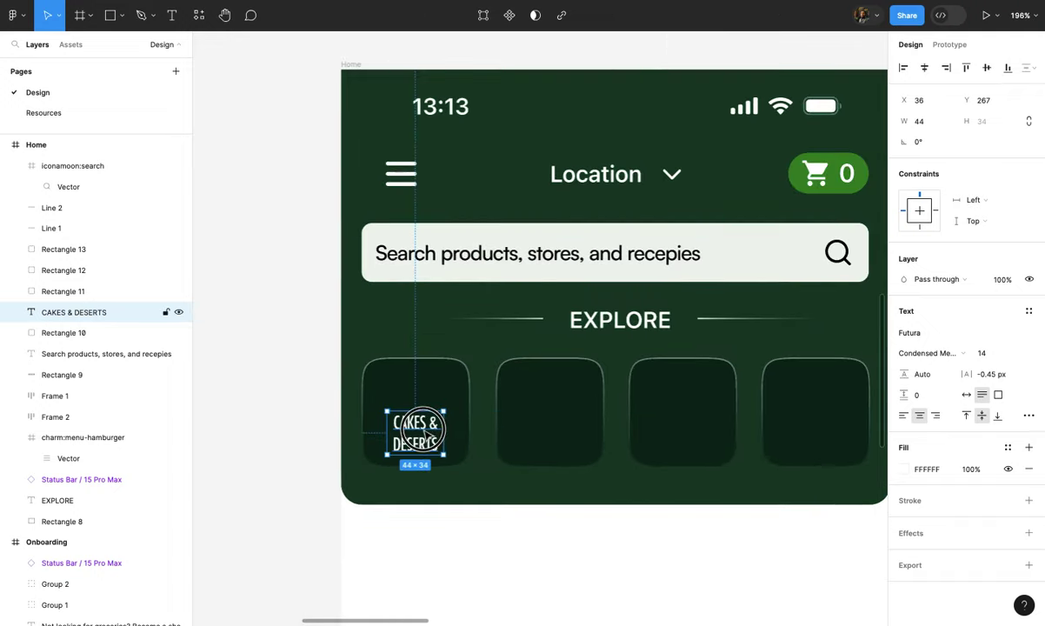
pyautogui.scroll(1, 423, 432)
pyautogui.scroll(-1, 425, 433)
pyautogui.scroll(1, 426, 434)
pyautogui.scroll(-3, 429, 436)
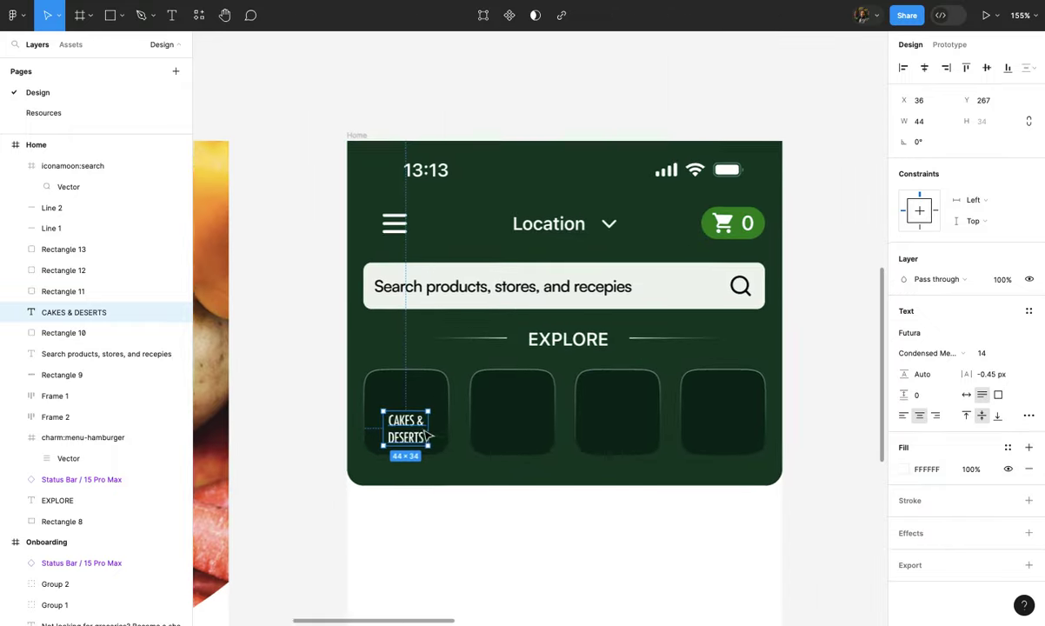
pyautogui.scroll(2, 427, 434)
pyautogui.scroll(-2, 418, 384)
pyautogui.scroll(1, 400, 385)
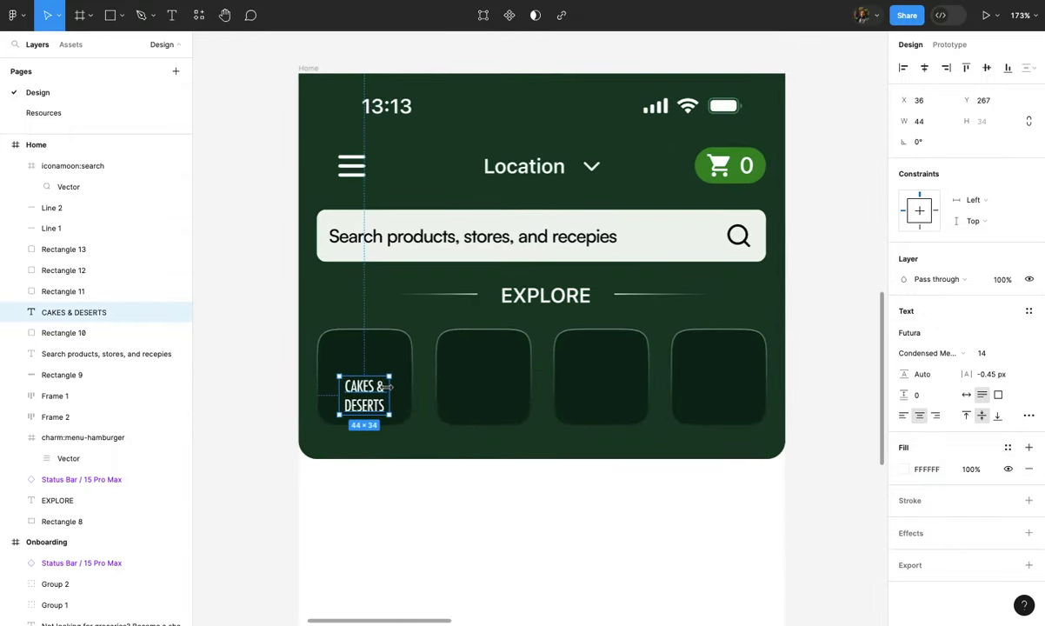
pyautogui.scroll(3, 366, 408)
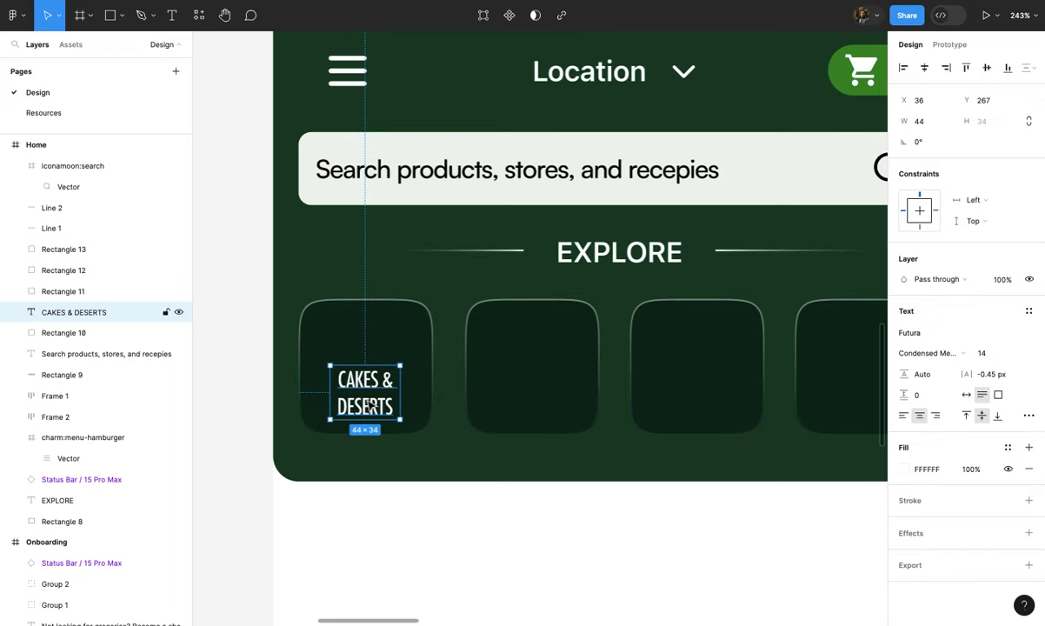
pyautogui.scroll(-2, 369, 405)
pyautogui.moveTo(372, 405); pyautogui.dragTo(369, 404)
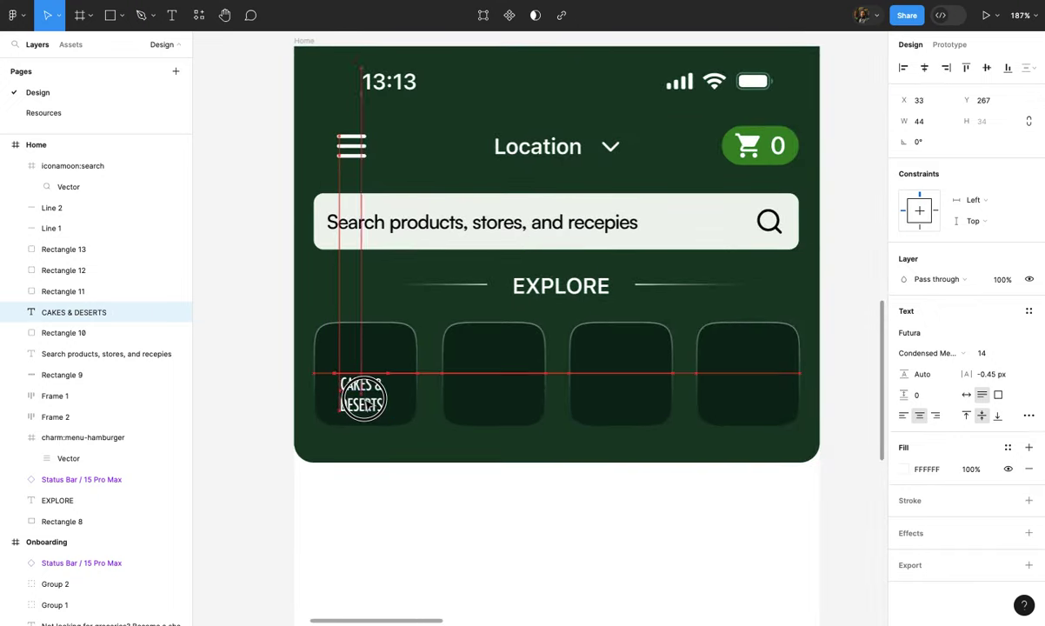
pyautogui.moveTo(368, 404); pyautogui.dragTo(370, 404)
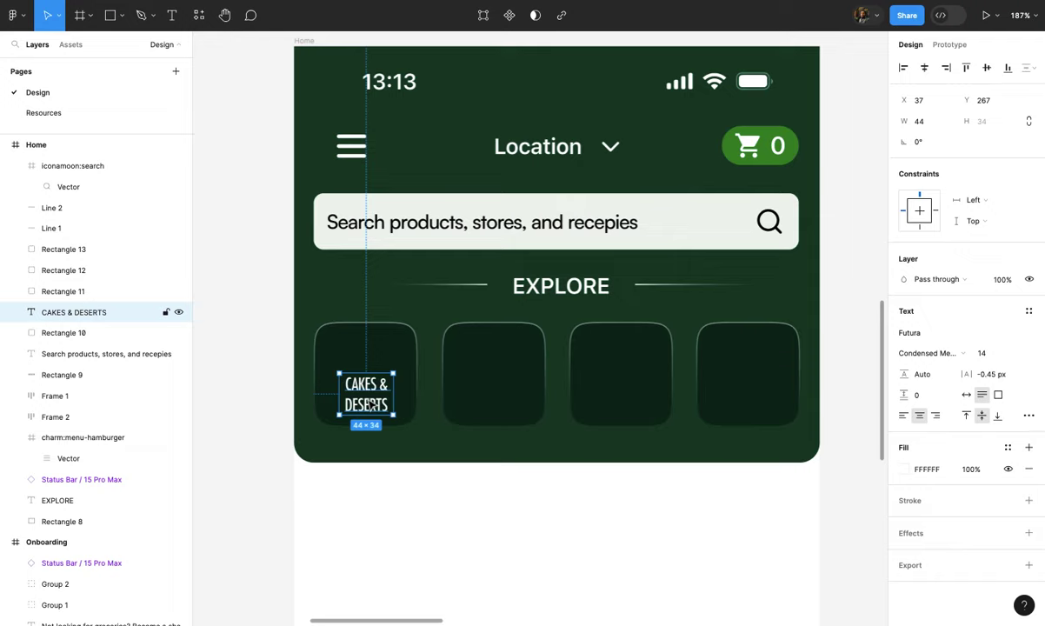
pyautogui.scroll(-2, 372, 405)
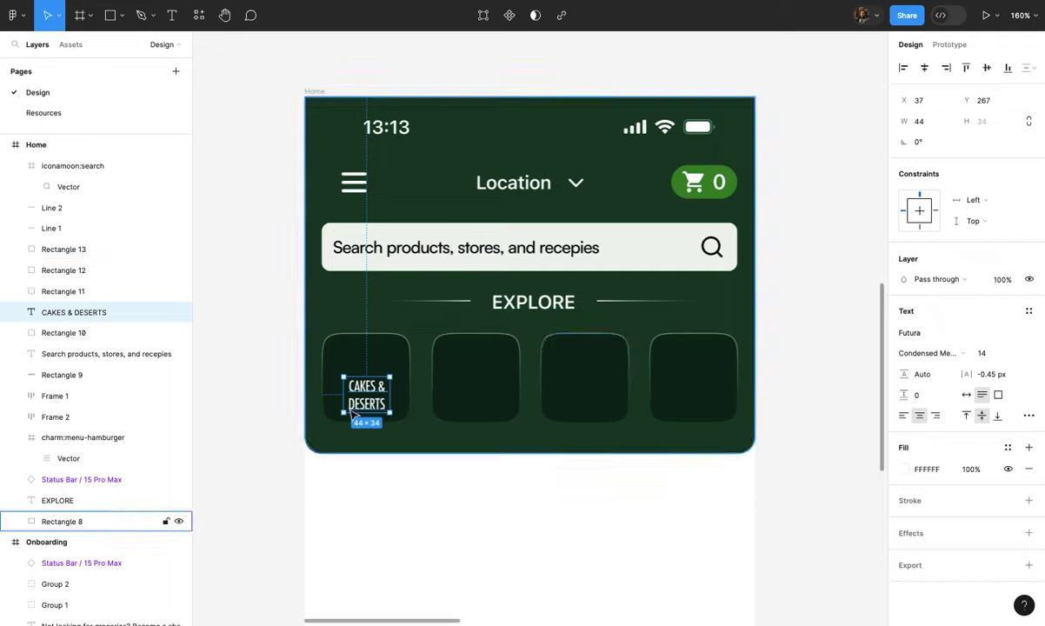
pyautogui.scroll(3, 367, 407)
pyautogui.moveTo(348, 402); pyautogui.dragTo(369, 399)
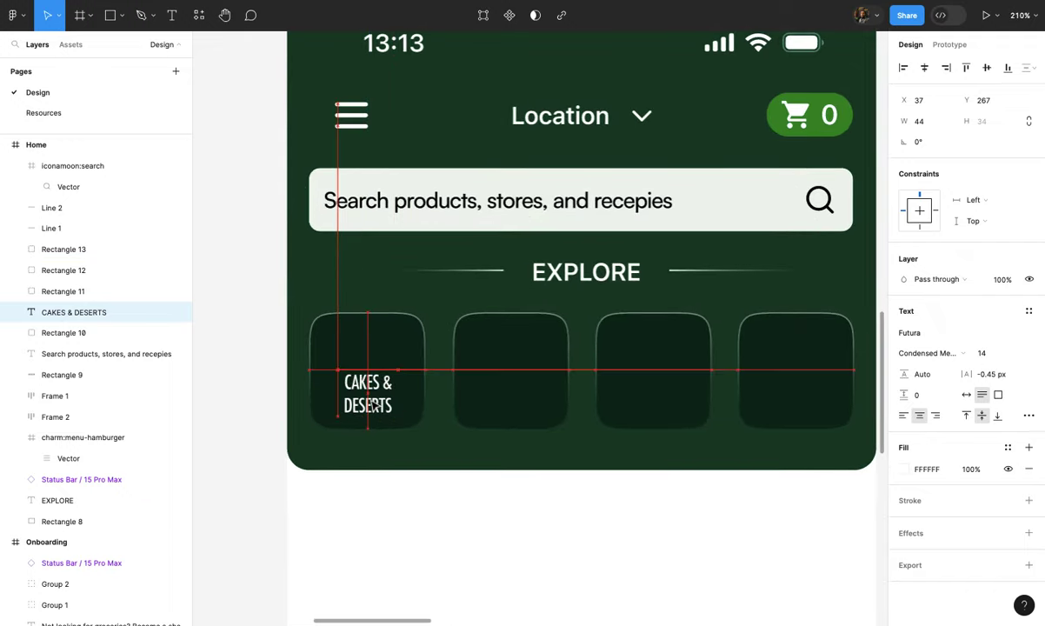
pyautogui.scroll(-3, 374, 405)
pyautogui.moveTo(372, 406); pyautogui.dragTo(477, 409)
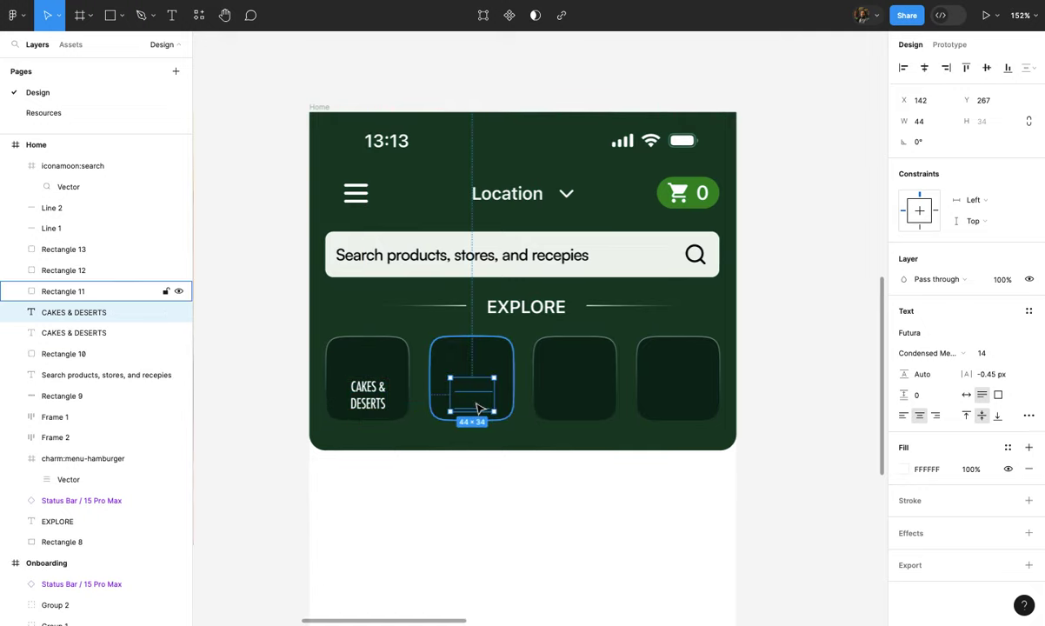
# - Start editing the text of the copied CAKES & DESERTS label on the second tile
pyautogui.scroll(2, 477, 408)
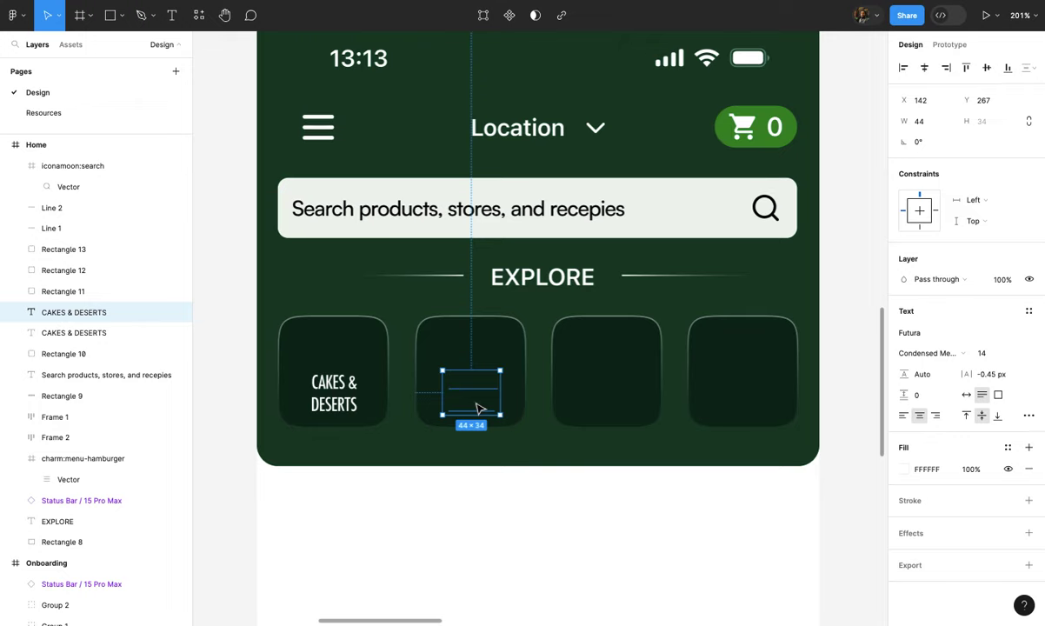
pyautogui.scroll(2, 477, 409)
pyautogui.doubleClick(475, 403)
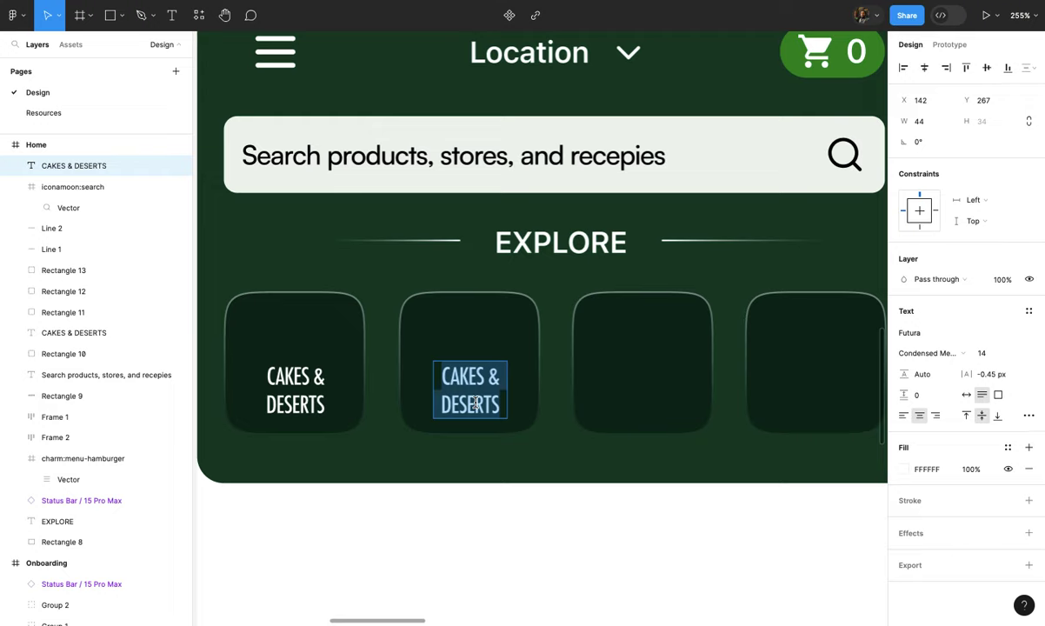
# - Label the second card CHRISTMAS HAMPERS and widen the box so it wraps to two lines
pyautogui.write('CHRISTMAS')
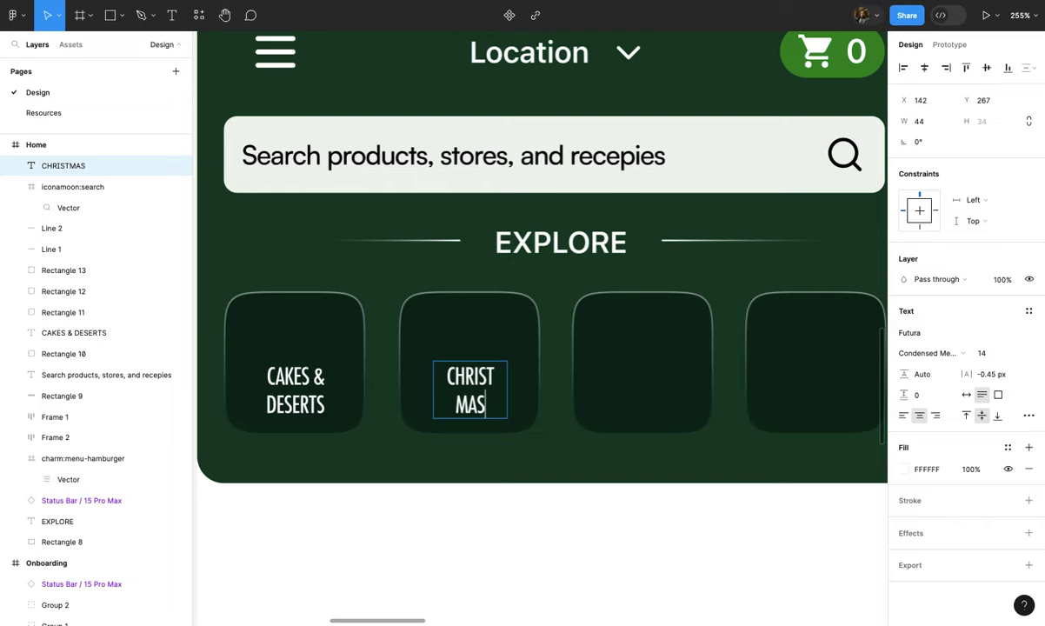
pyautogui.write(' HAMPERS')
pyautogui.press('Escape')
pyautogui.moveTo(505, 378)
pyautogui.mouseDown()
pyautogui.moveTo(517, 382)
pyautogui.moveTo(475, 402)
pyautogui.mouseUp()
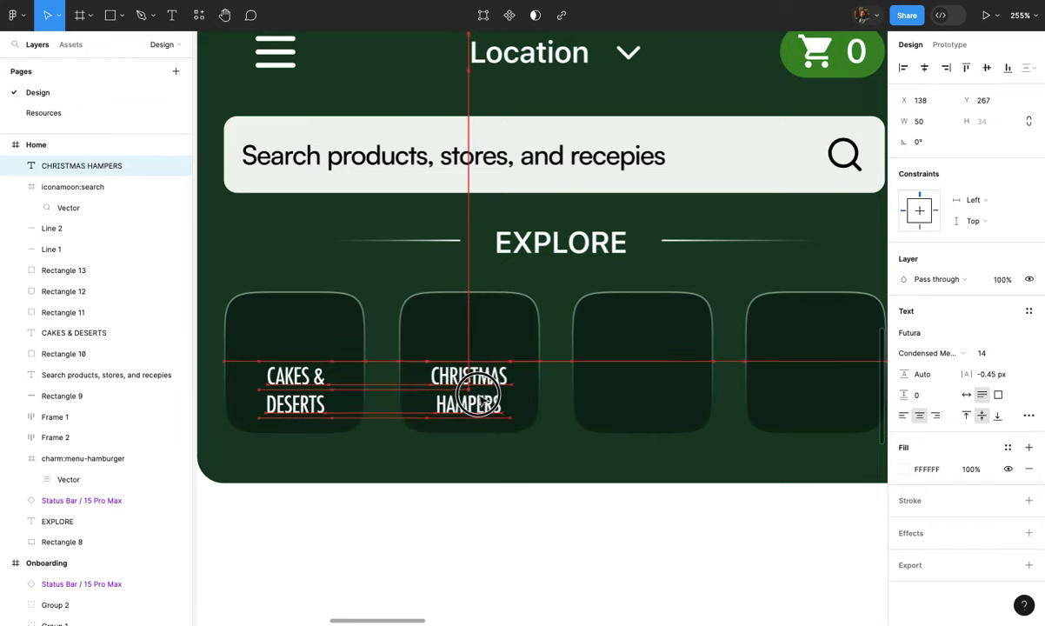
pyautogui.scroll(-5, 473, 396)
# - Copy the label into the third card, retype it as GIFT YOUR LOVED ONES, and widen it
pyautogui.moveTo(477, 396); pyautogui.dragTo(562, 398)
pyautogui.scroll(3, 569, 401)
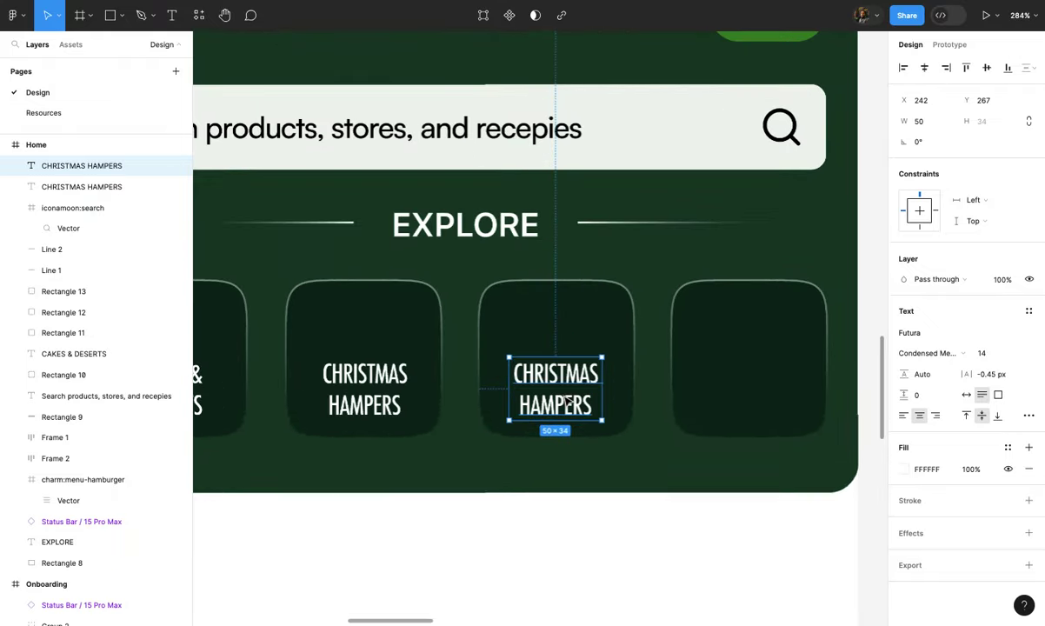
pyautogui.scroll(3, 568, 400)
pyautogui.scroll(2, 567, 398)
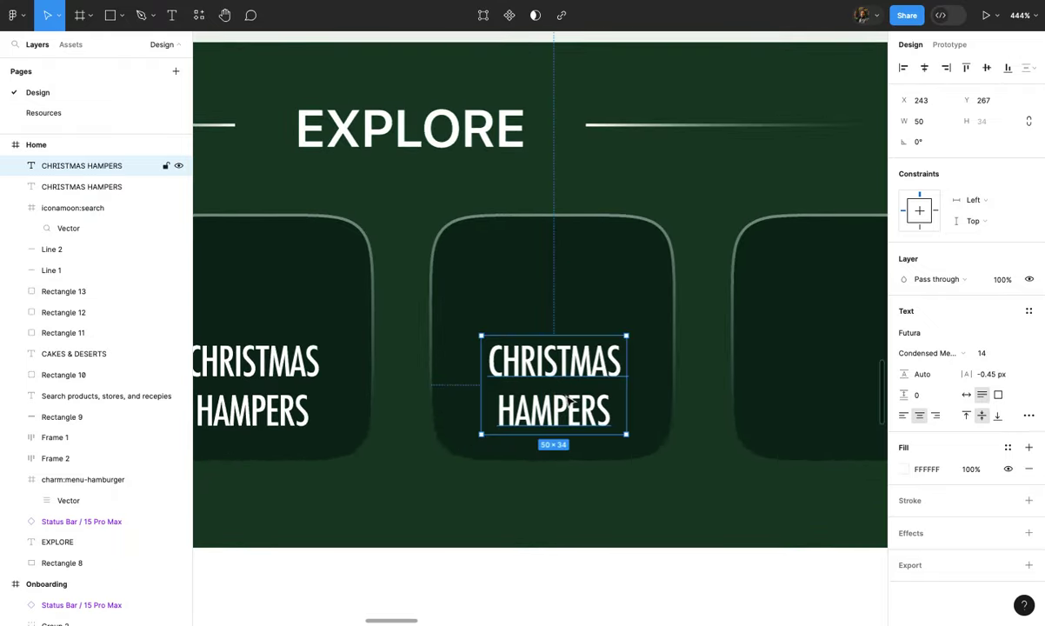
pyautogui.doubleClick(566, 396)
pyautogui.write('GIFT Y')
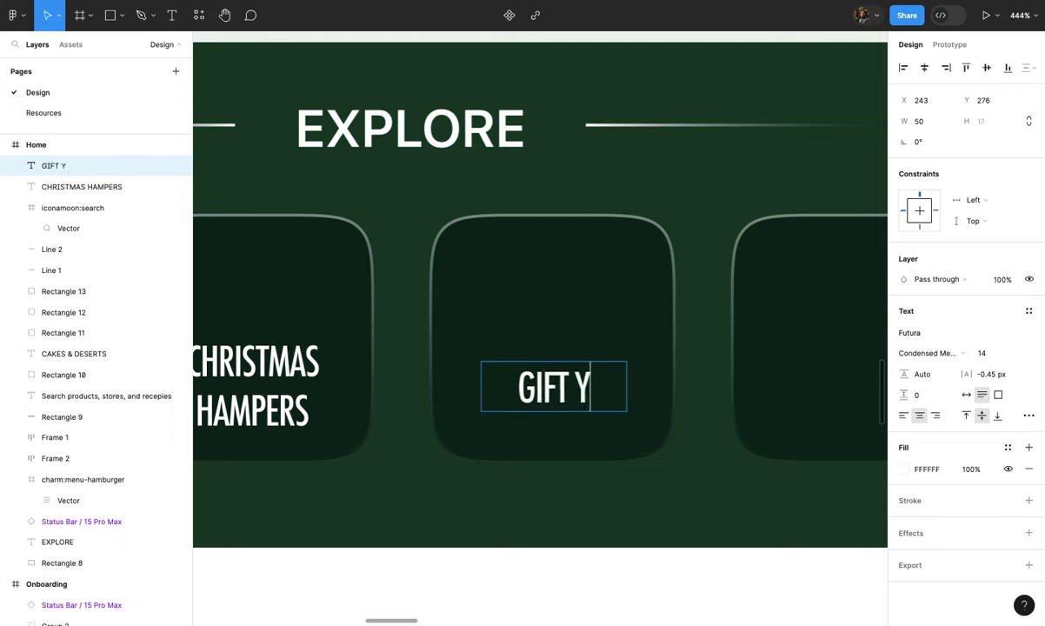
pyautogui.write('OUR LOVED ')
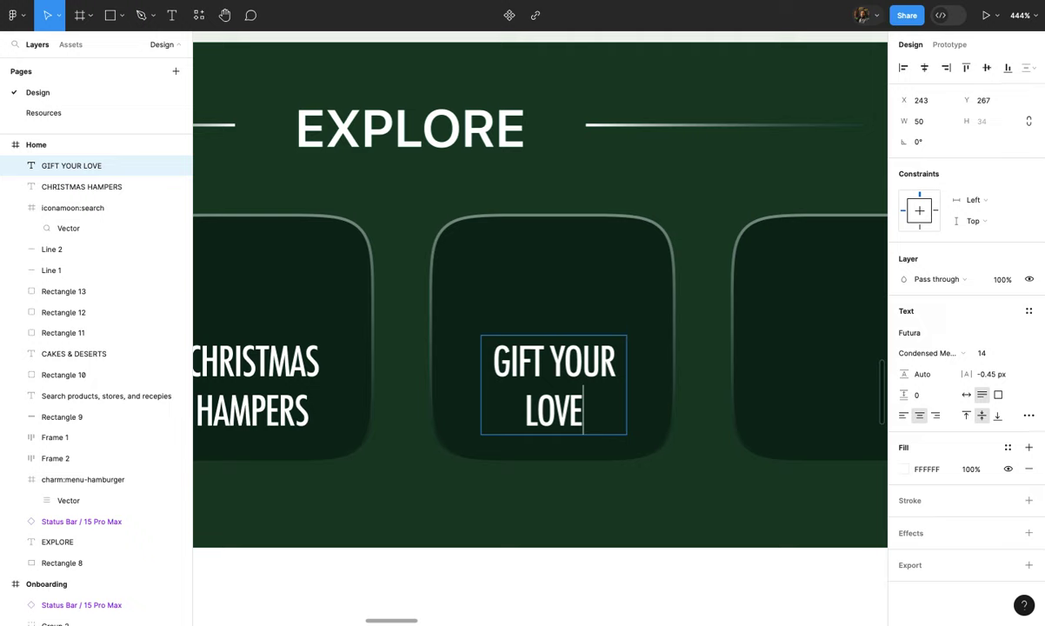
pyautogui.write('ON')
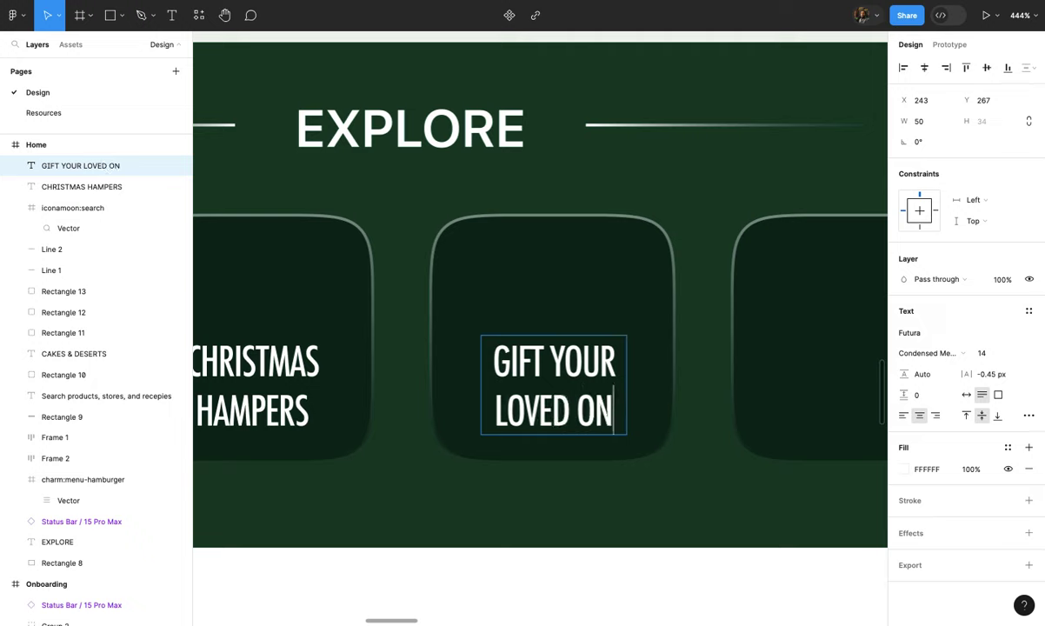
pyautogui.write('ES')
pyautogui.press('Escape')
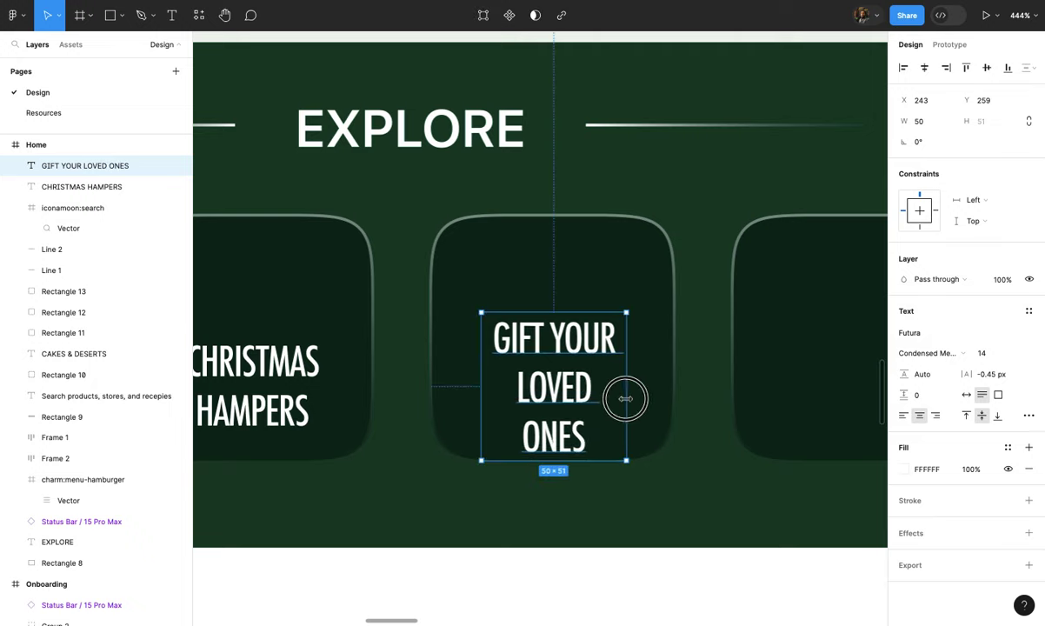
pyautogui.moveTo(626, 399)
pyautogui.mouseDown()
pyautogui.moveTo(650, 398)
pyautogui.moveTo(587, 410)
pyautogui.mouseUp()
pyautogui.keyDown('ctrl'); pyautogui.scroll(-5, 586, 410); pyautogui.keyUp('ctrl')
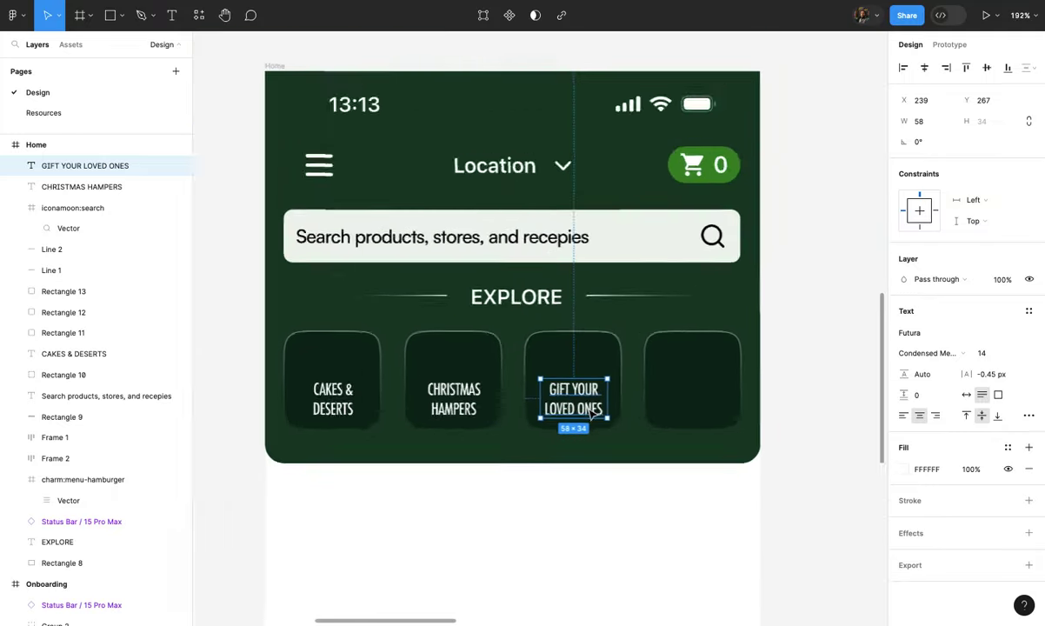
pyautogui.keyDown('ctrl'); pyautogui.scroll(-5, 587, 410); pyautogui.keyUp('ctrl')
# - Copy a label into the fourth card, change it to PARTY OFFERS, and narrow its box
pyautogui.click(609, 496)
pyautogui.keyDown('ctrl'); pyautogui.scroll(3, 609, 496); pyautogui.keyUp('ctrl')
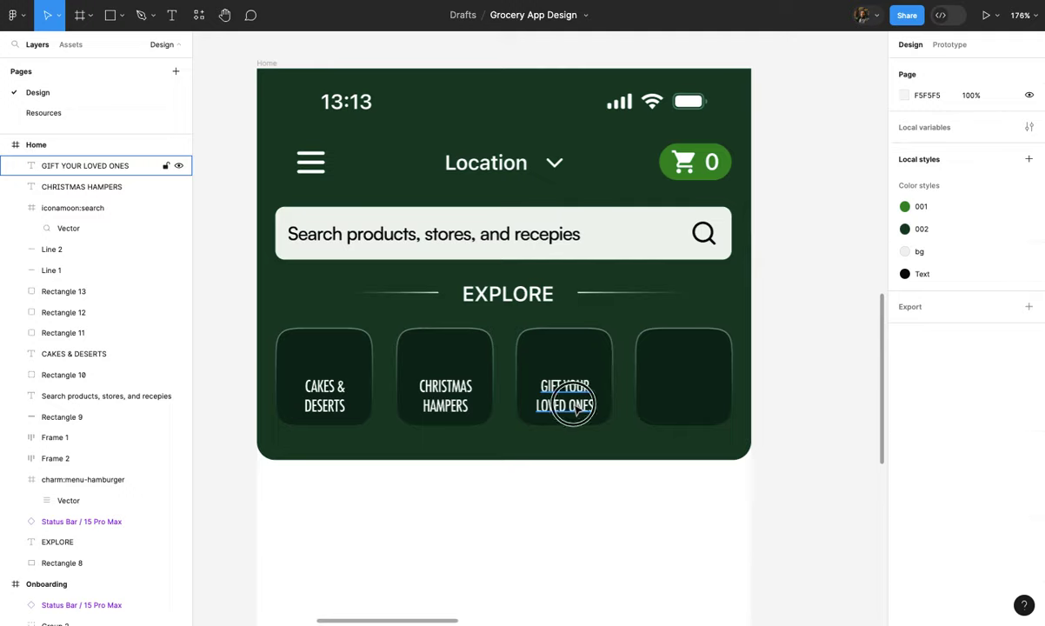
pyautogui.click(573, 400)
pyautogui.keyDown('ctrl'); pyautogui.scroll(2, 577, 406); pyautogui.keyUp('ctrl')
pyautogui.keyDown('ctrl'); pyautogui.scroll(3, 530, 398); pyautogui.keyUp('ctrl')
pyautogui.keyDown('ctrl'); pyautogui.scroll(2, 529, 399); pyautogui.keyUp('ctrl')
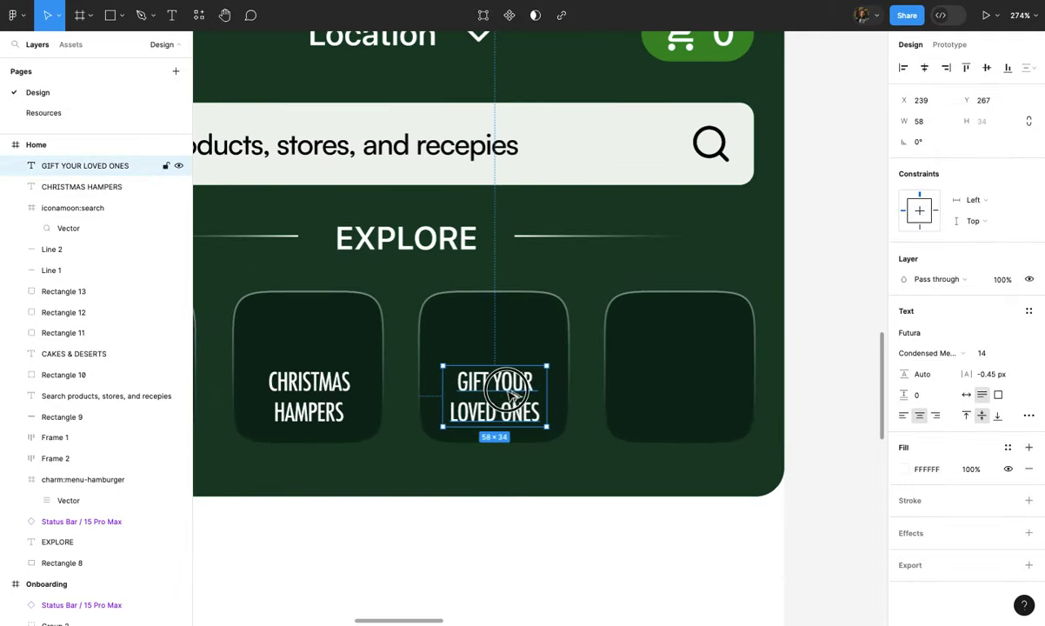
pyautogui.keyDown('alt'); pyautogui.moveTo(511, 394); pyautogui.dragTo(695, 398); pyautogui.keyUp('alt')
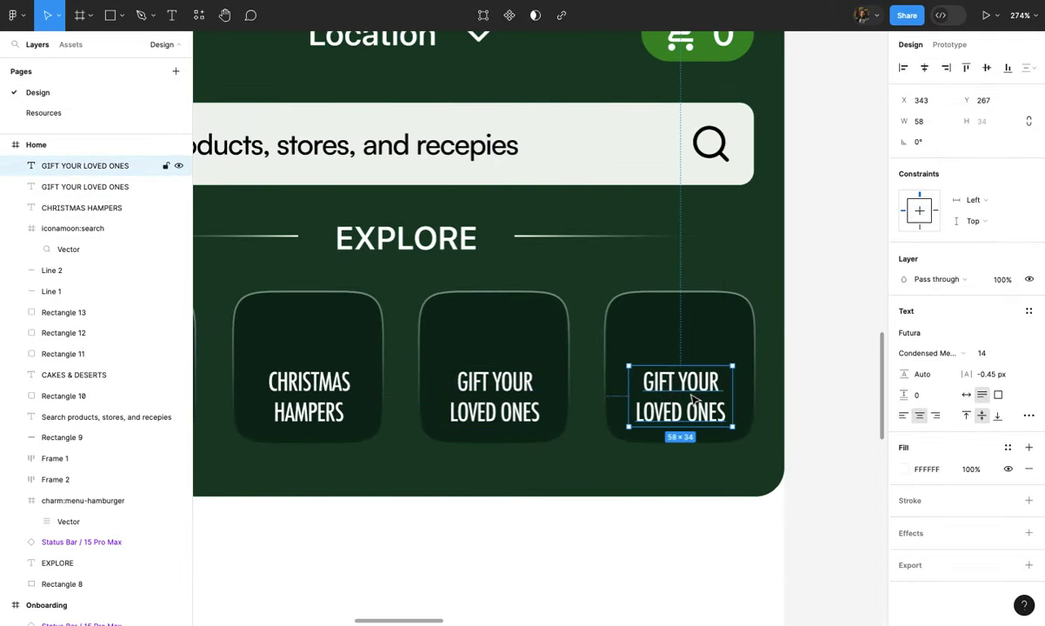
pyautogui.doubleClick(691, 394)
pyautogui.write('PARTY')
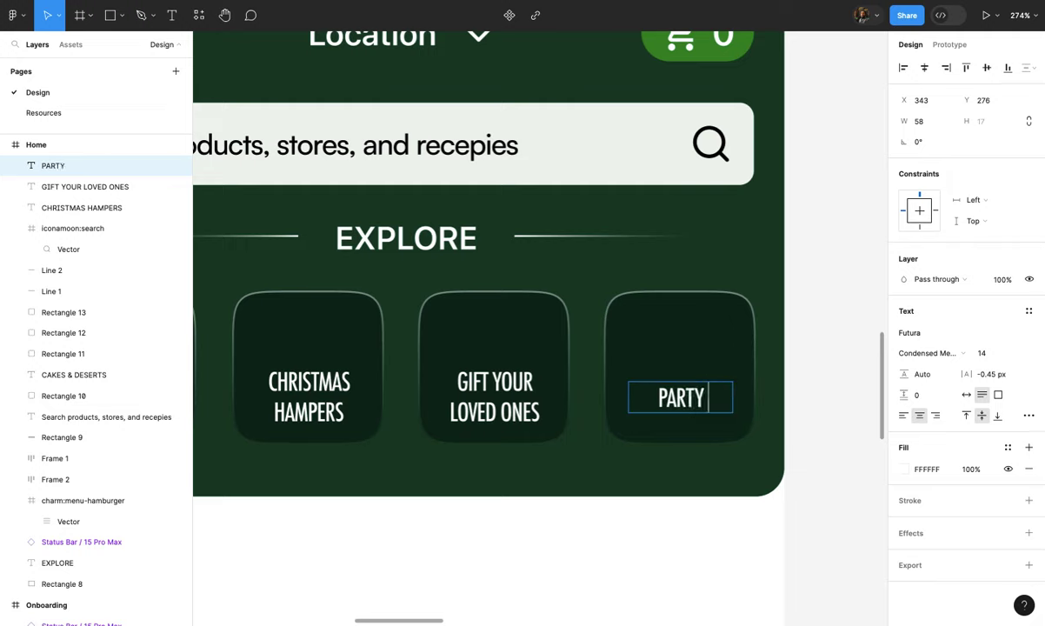
pyautogui.write('ERS')
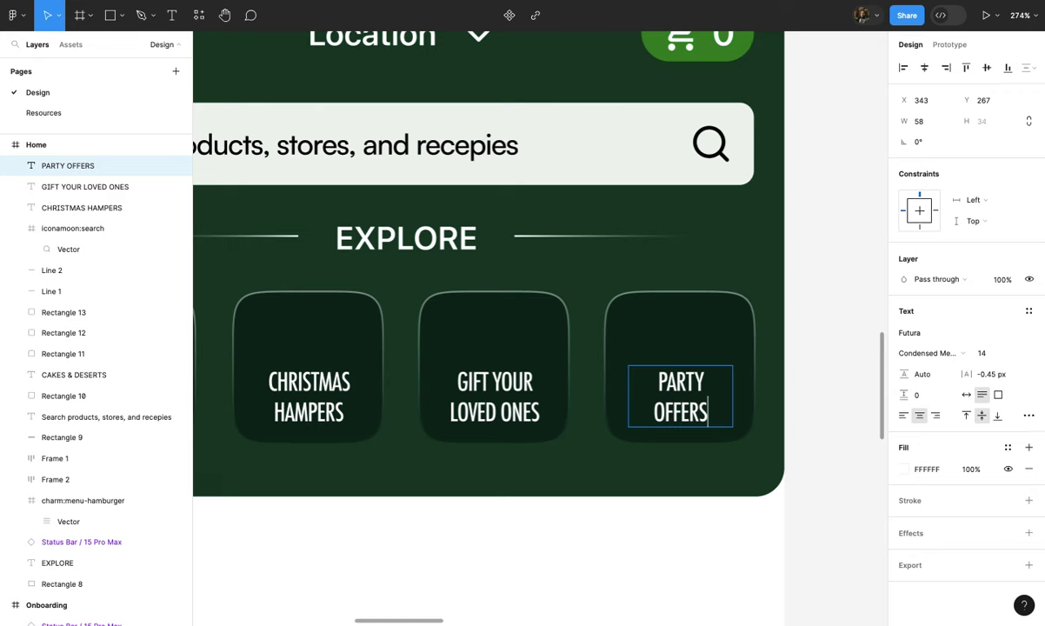
pyautogui.press('Escape')
pyautogui.keyDown('ctrl'); pyautogui.scroll(3, 687, 391); pyautogui.keyUp('ctrl')
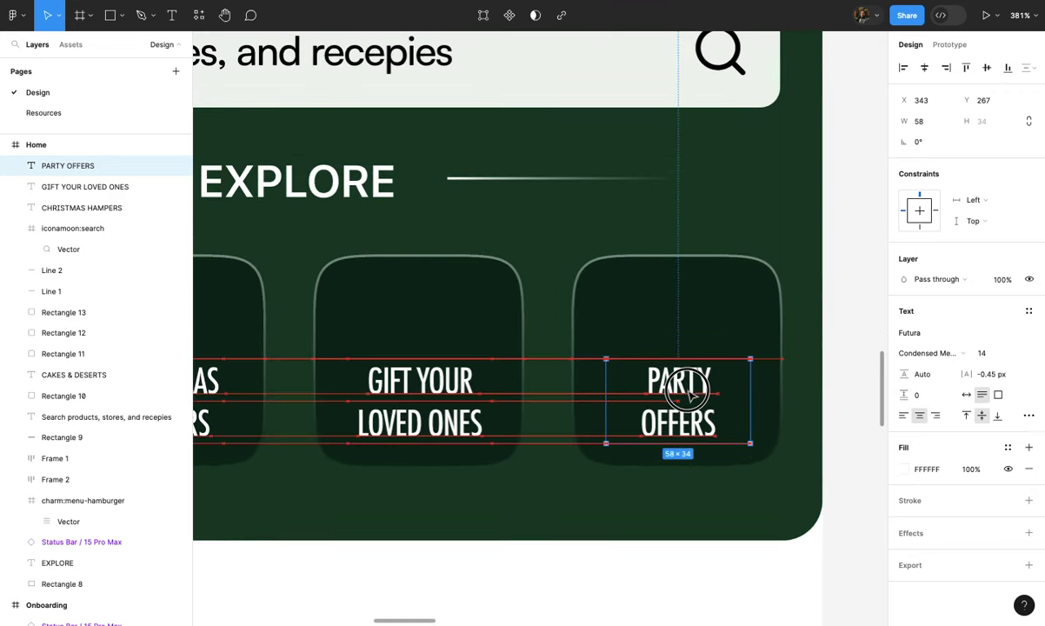
pyautogui.moveTo(748, 392); pyautogui.dragTo(695, 396)
pyautogui.hotkey('shift', '0')
pyautogui.click(710, 499)
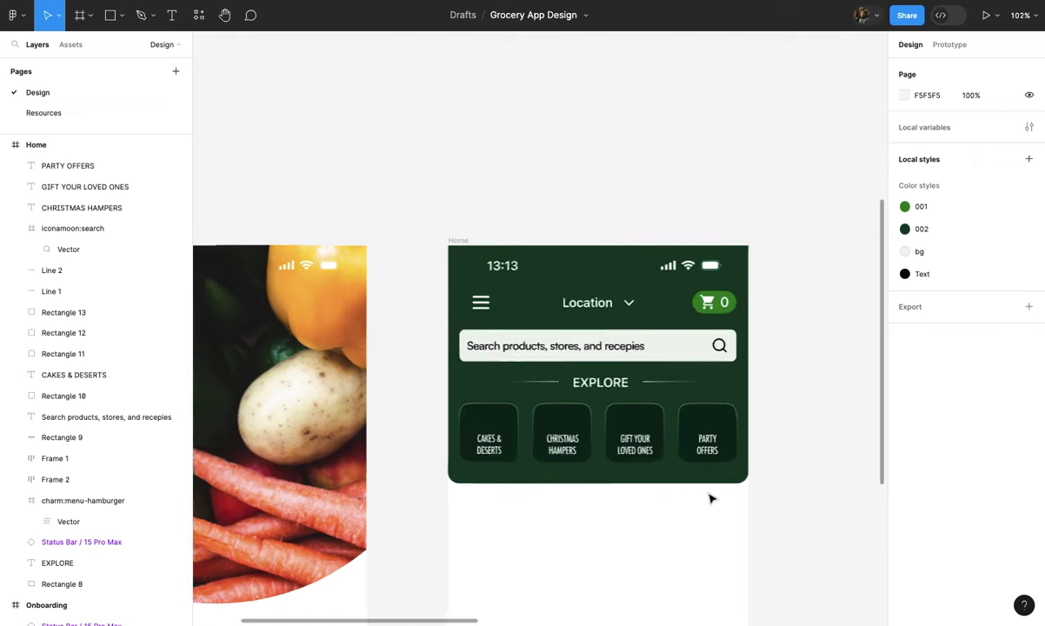
# - On the Resources page, select the cake, hamper, gift and pizza images
pyautogui.click(101, 111)
pyautogui.scroll(2, 373, 269)
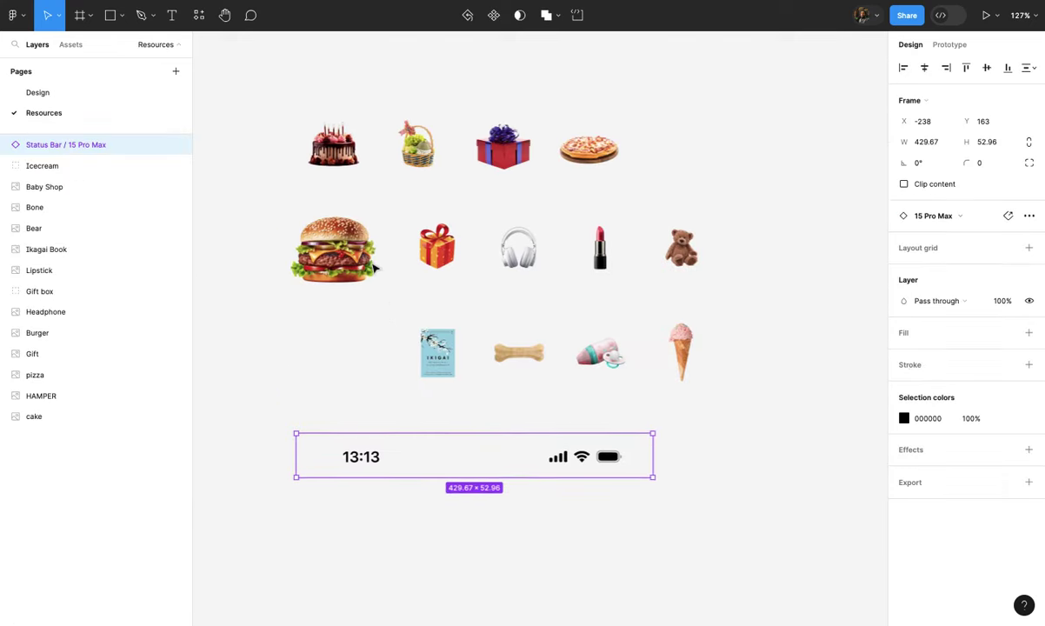
pyautogui.scroll(3, 374, 269)
pyautogui.click(335, 213)
pyautogui.scroll(3, 350, 229)
pyautogui.keyDown('shift'); pyautogui.click(435, 208); pyautogui.keyUp('shift')
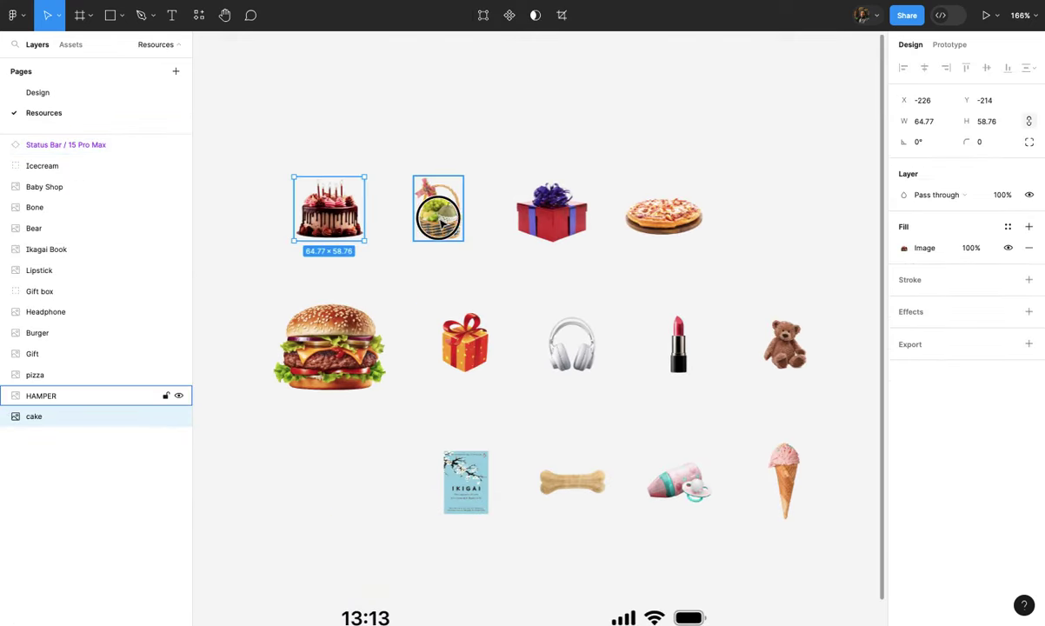
pyautogui.keyDown('shift'); pyautogui.click(552, 210); pyautogui.keyUp('shift')
pyautogui.keyDown('shift'); pyautogui.click(669, 216); pyautogui.keyUp('shift')
# - Paste the four images onto the Design page and move them beside the Home screen
pyautogui.click(103, 92)
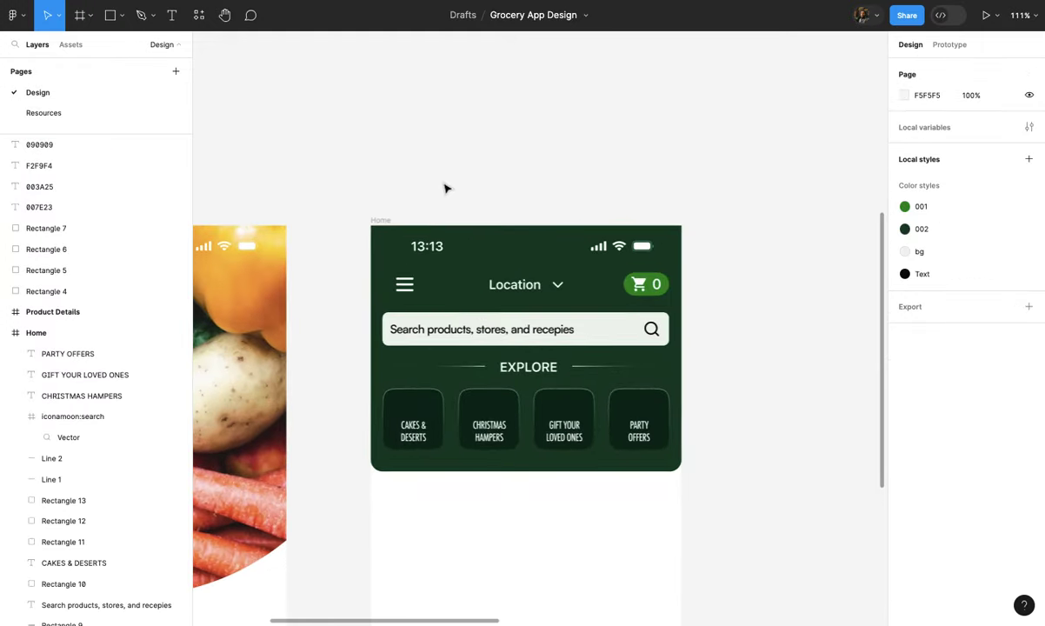
pyautogui.hscroll(3, 445, 187)
pyautogui.scroll(-3, 445, 187)
pyautogui.hotkey('ctrl', 'v')
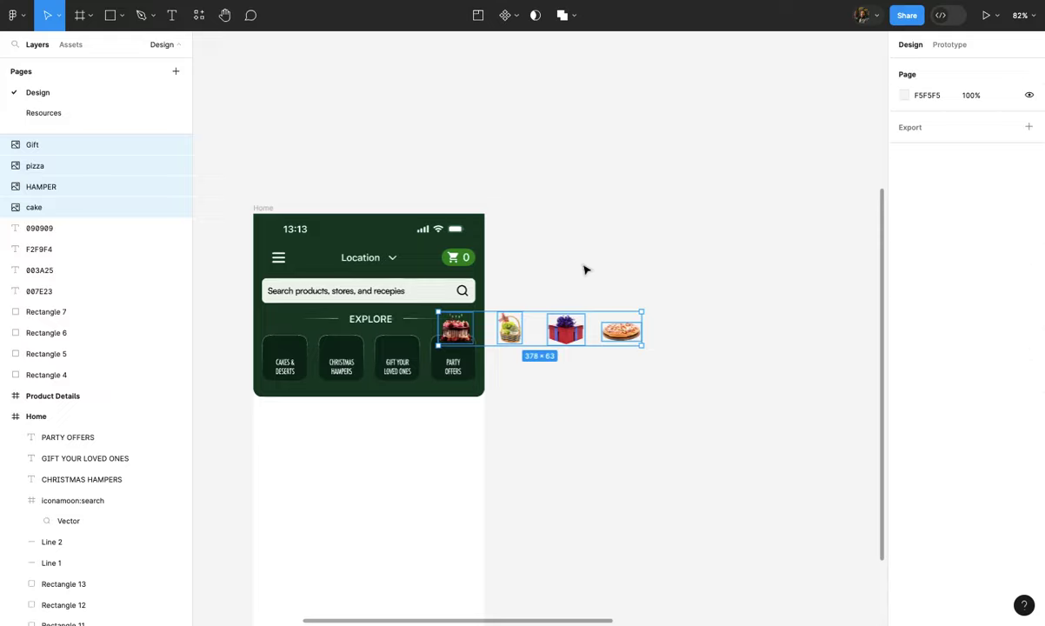
pyautogui.scroll(2, 503, 339)
pyautogui.moveTo(504, 339); pyautogui.dragTo(617, 346)
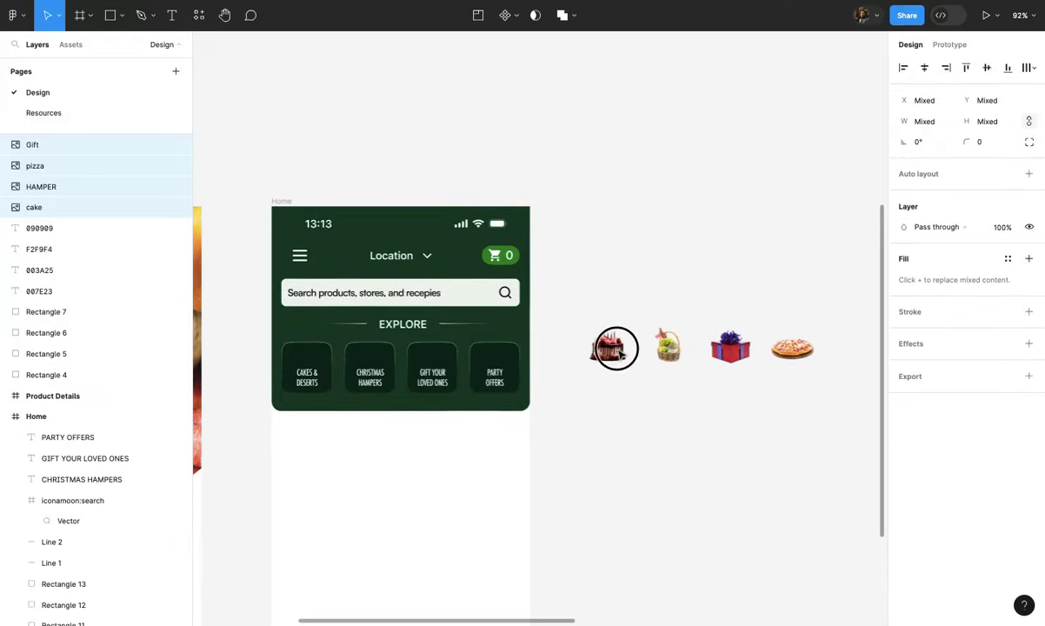
pyautogui.scroll(2, 631, 347)
pyautogui.click(633, 313)
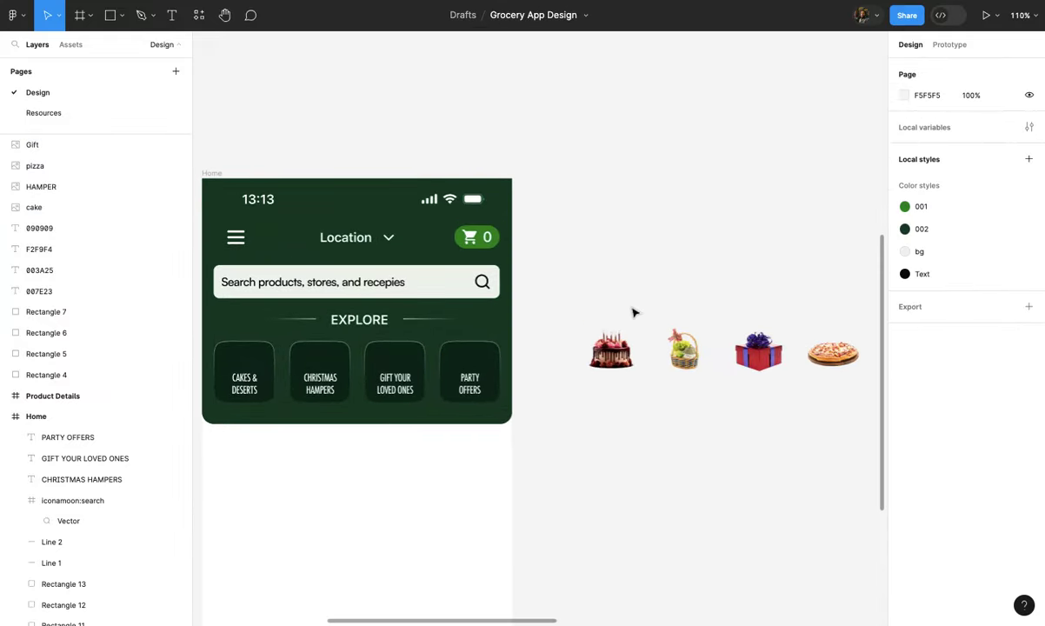
# - Select the pasted images, then select the cake image and open its fill settings
pyautogui.click(625, 369)
pyautogui.keyDown('shift'); pyautogui.click(683, 351); pyautogui.keyUp('shift')
pyautogui.keyDown('shift'); pyautogui.click(758, 351); pyautogui.keyUp('shift')
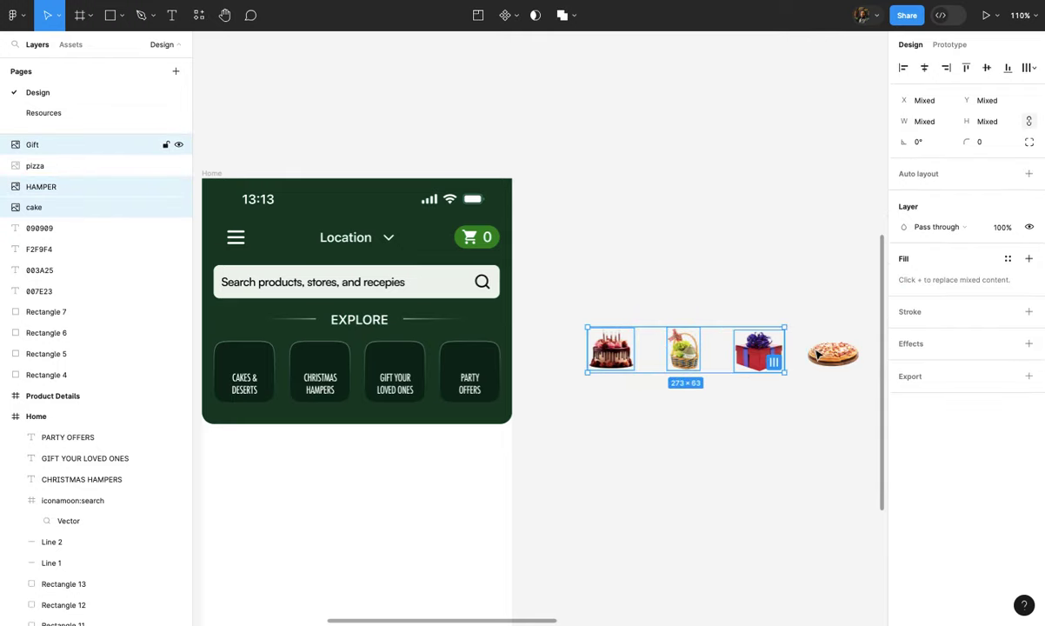
pyautogui.keyDown('shift'); pyautogui.click(806, 357); pyautogui.keyUp('shift')
pyautogui.click(662, 303)
pyautogui.scroll(1, 663, 304)
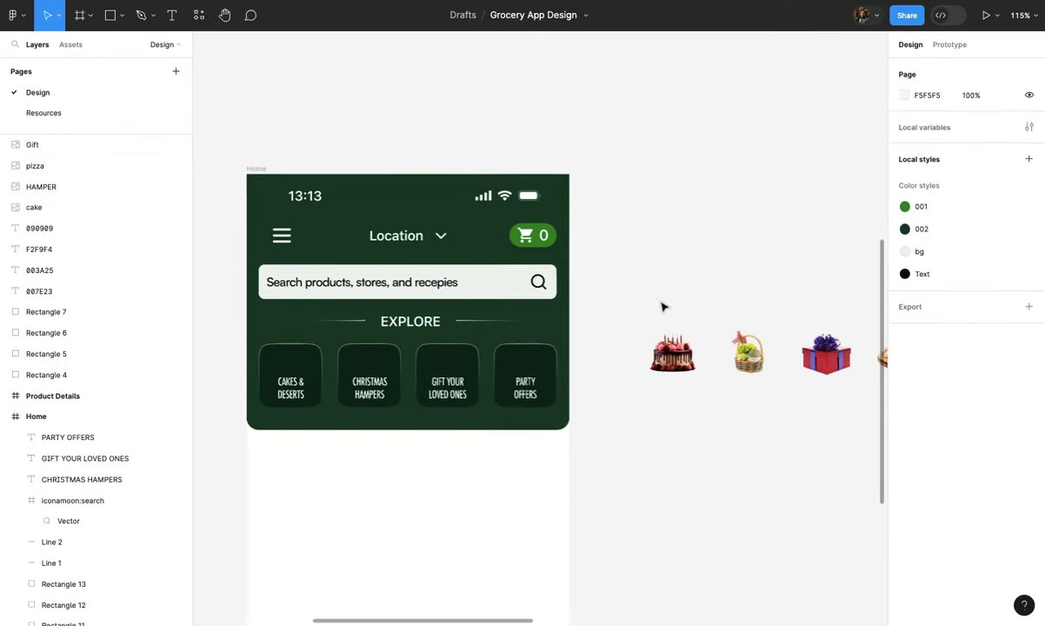
pyautogui.click(674, 350)
pyautogui.doubleClick(674, 350)
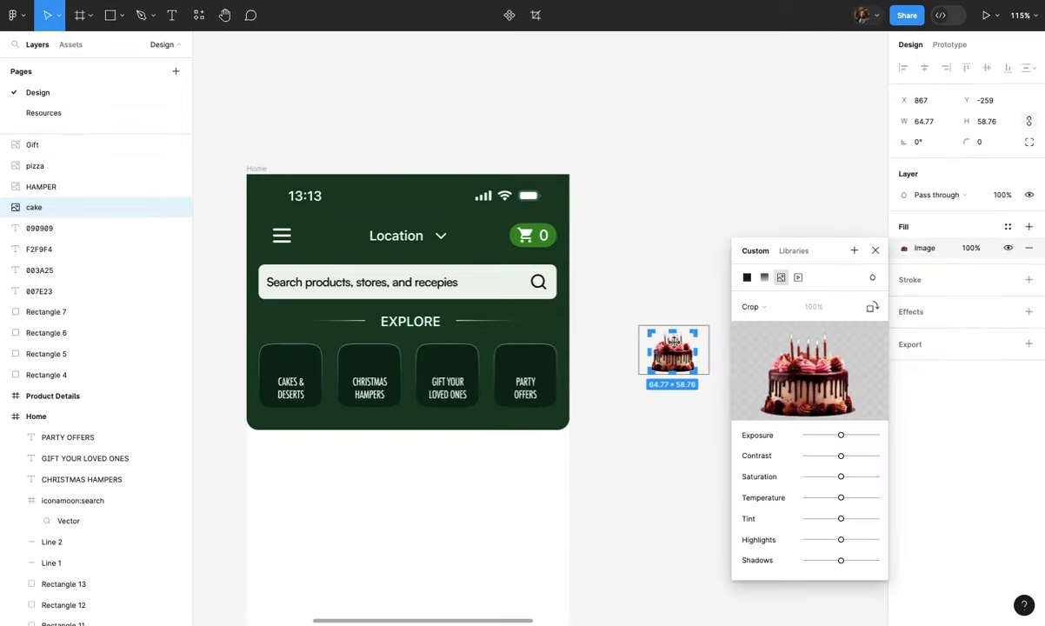
# - Place the cake image on the CAKES & DESERTS card, shrunk and centred above its label
pyautogui.click(687, 311)
pyautogui.moveTo(675, 347); pyautogui.dragTo(296, 352)
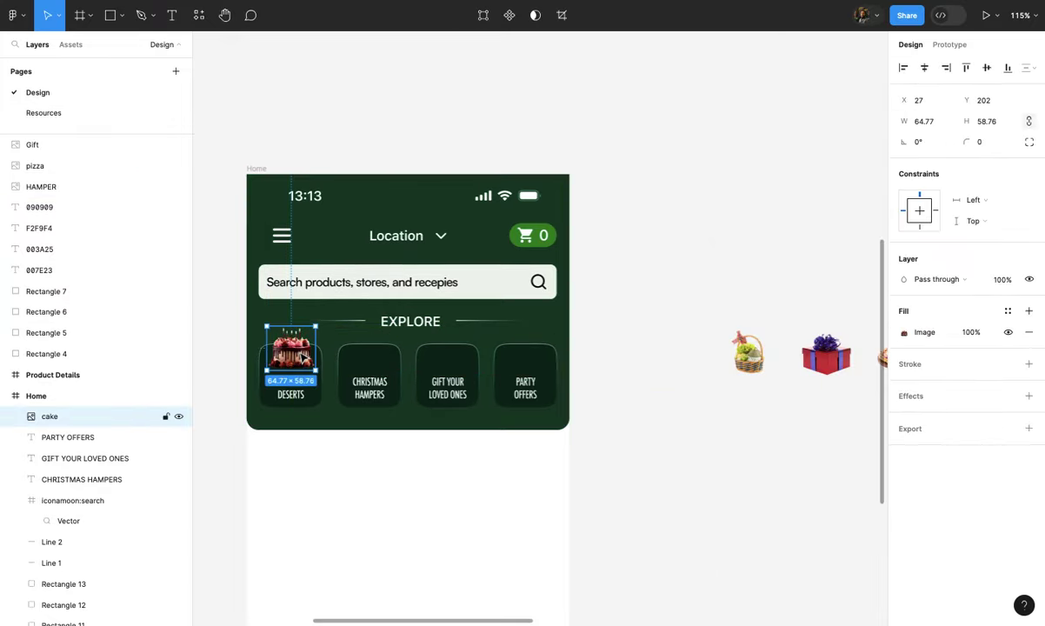
pyautogui.scroll(2, 295, 352)
pyautogui.scroll(3, 331, 352)
pyautogui.scroll(3, 356, 352)
pyautogui.scroll(2, 374, 353)
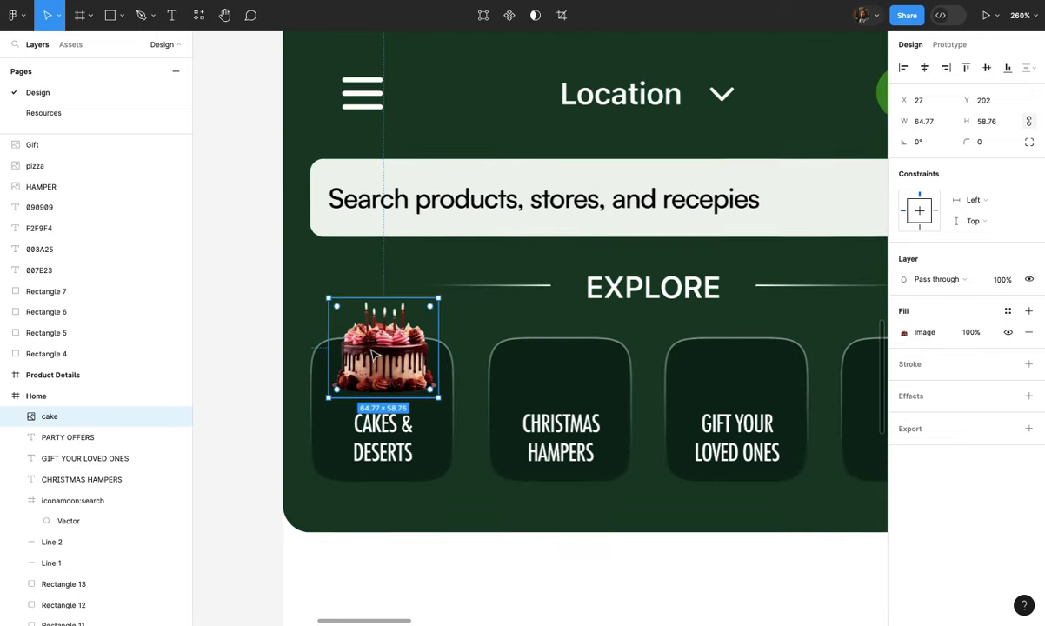
pyautogui.scroll(1, 374, 352)
pyautogui.moveTo(440, 301); pyautogui.dragTo(435, 306)
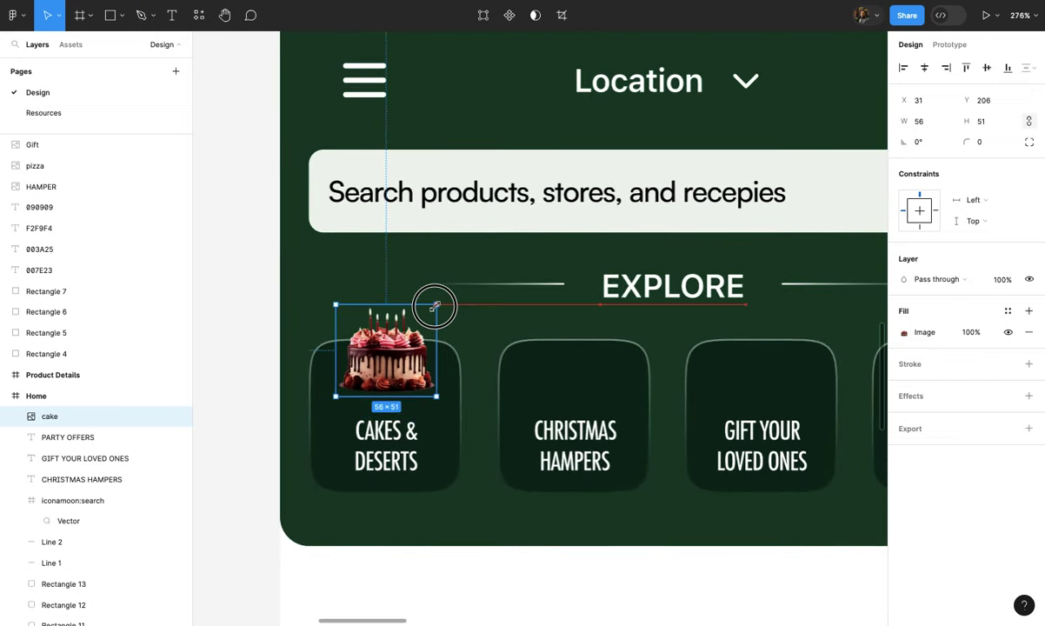
pyautogui.moveTo(396, 350); pyautogui.dragTo(406, 346)
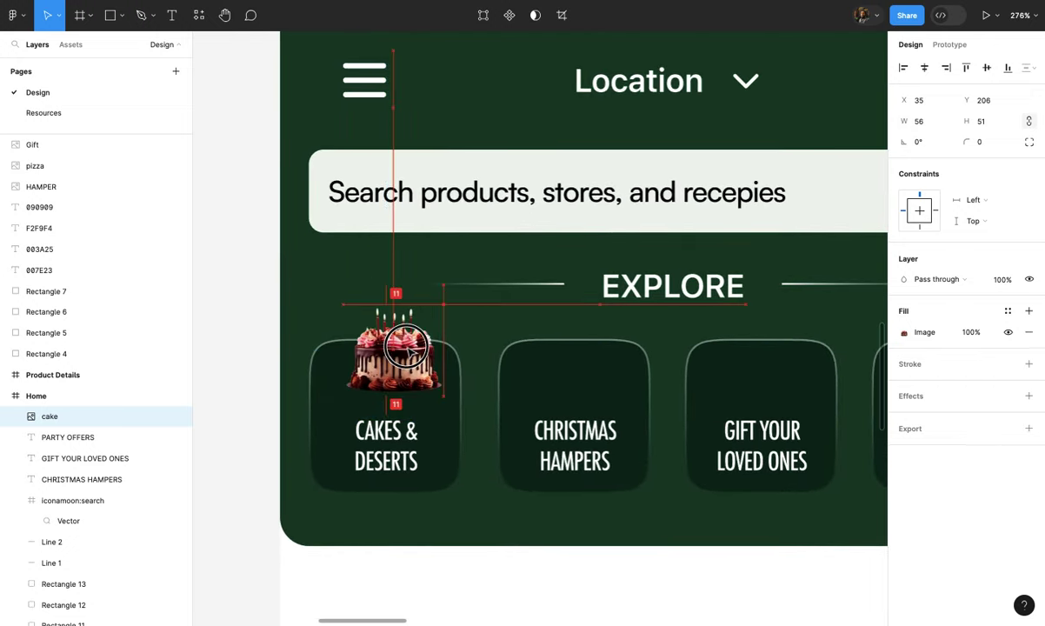
pyautogui.scroll(-5, 408, 347)
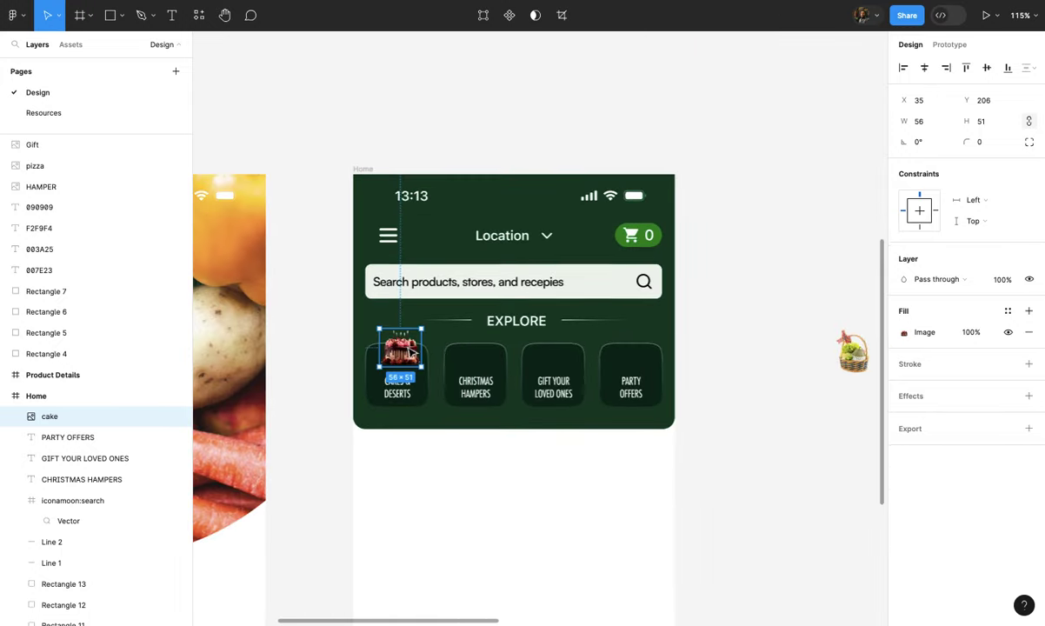
pyautogui.click(539, 339)
pyautogui.scroll(-2, 541, 343)
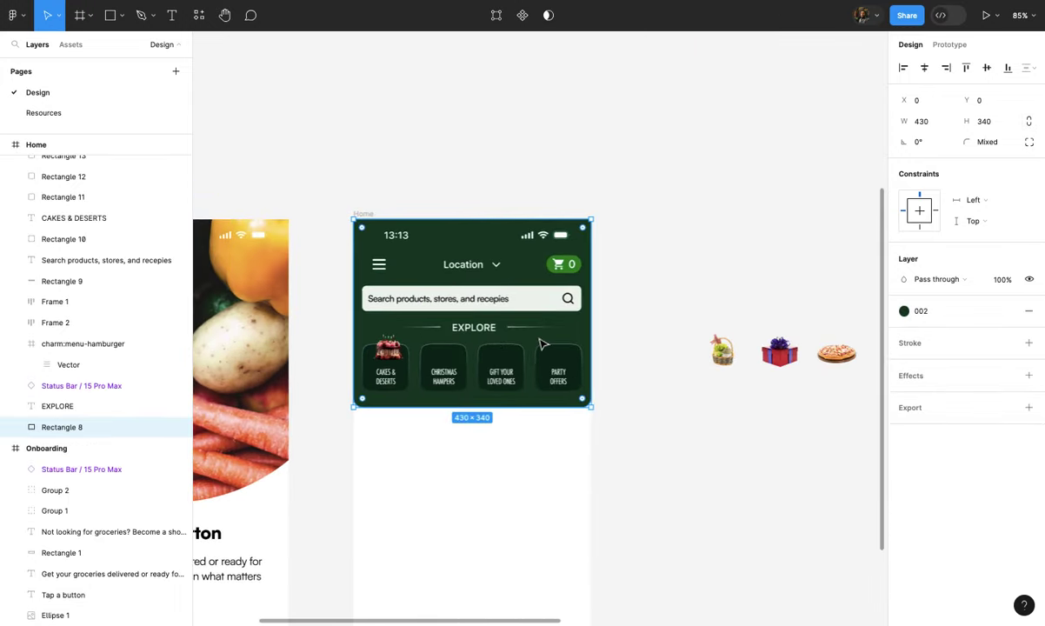
# - Move the hamper image into the Christmas Hampers card and shrink it to fit
pyautogui.click(728, 352)
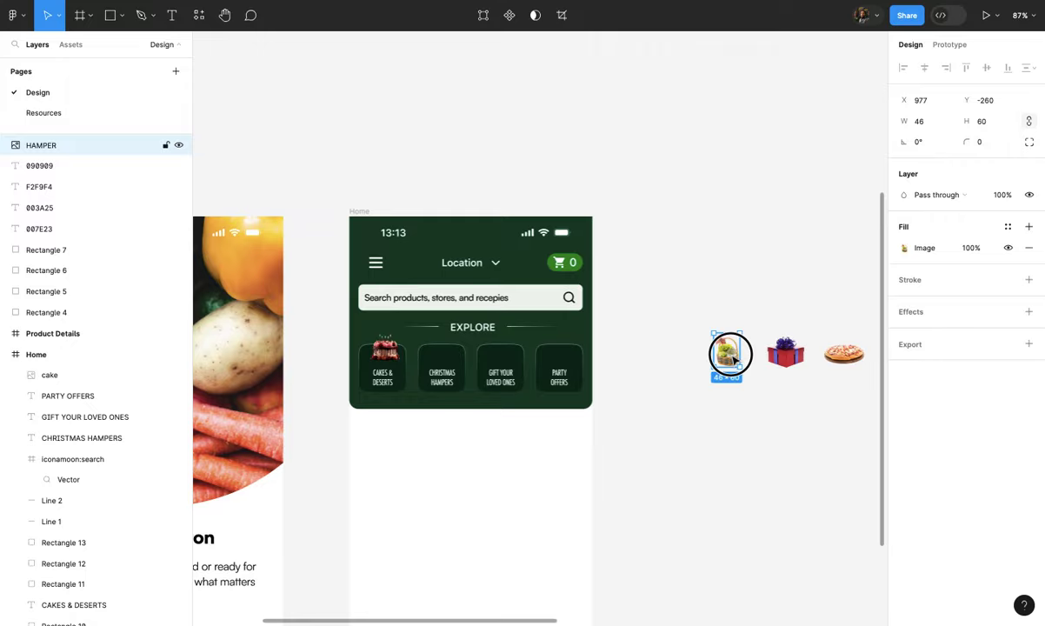
pyautogui.moveTo(733, 358); pyautogui.dragTo(448, 356)
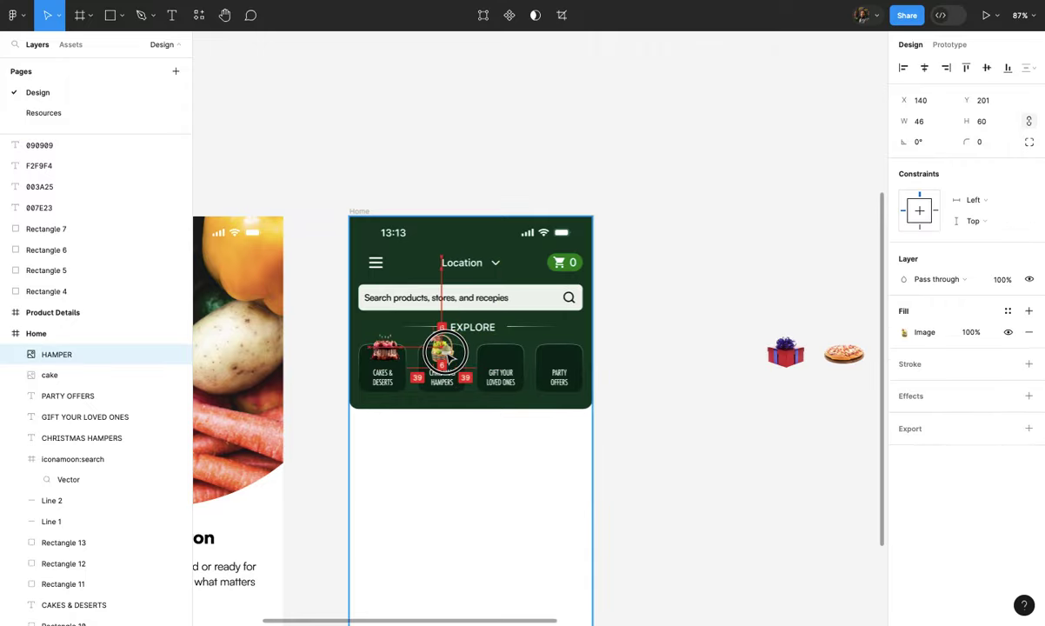
pyautogui.scroll(5, 449, 358)
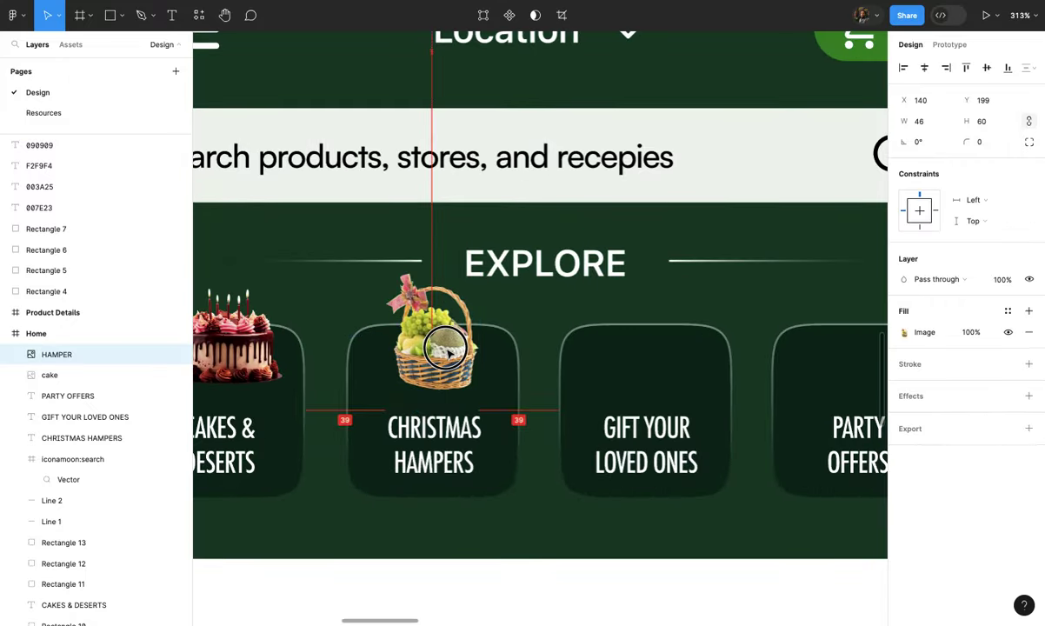
pyautogui.moveTo(444, 349); pyautogui.dragTo(450, 356)
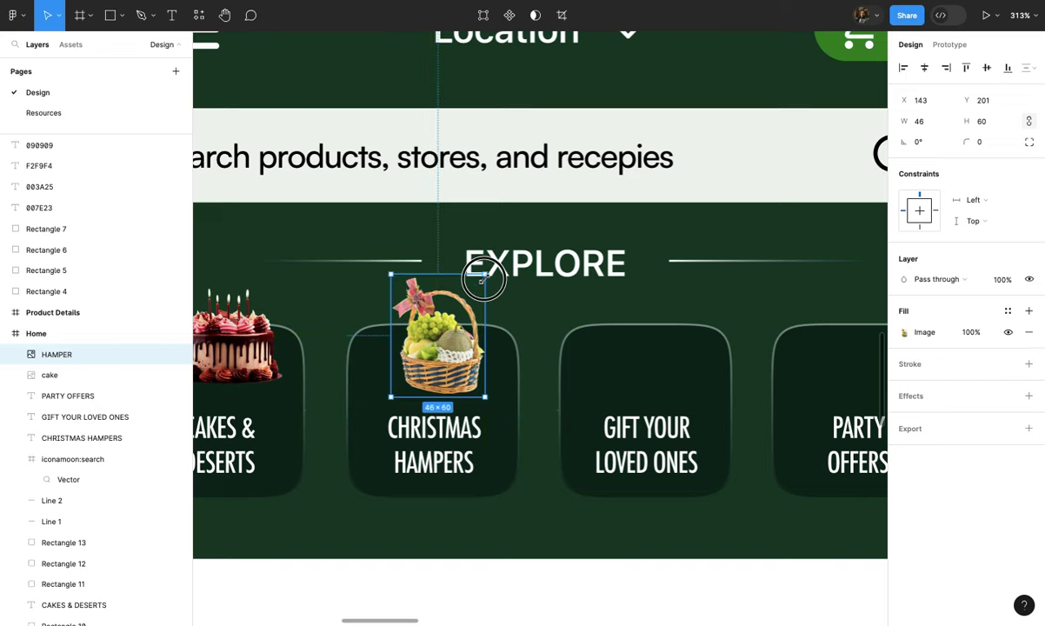
pyautogui.moveTo(483, 280); pyautogui.dragTo(477, 285)
pyautogui.click(496, 319)
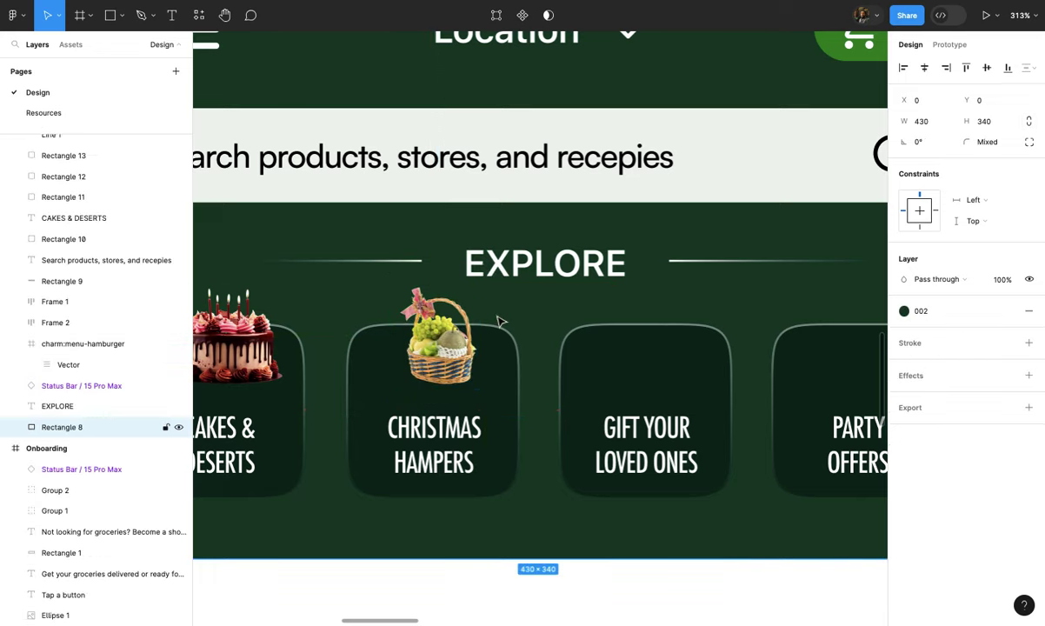
# - Compare against the cake image and nudge the hamper left into alignment
pyautogui.scroll(-3, 496, 320)
pyautogui.click(313, 339)
pyautogui.scroll(3, 335, 337)
pyautogui.click(520, 338)
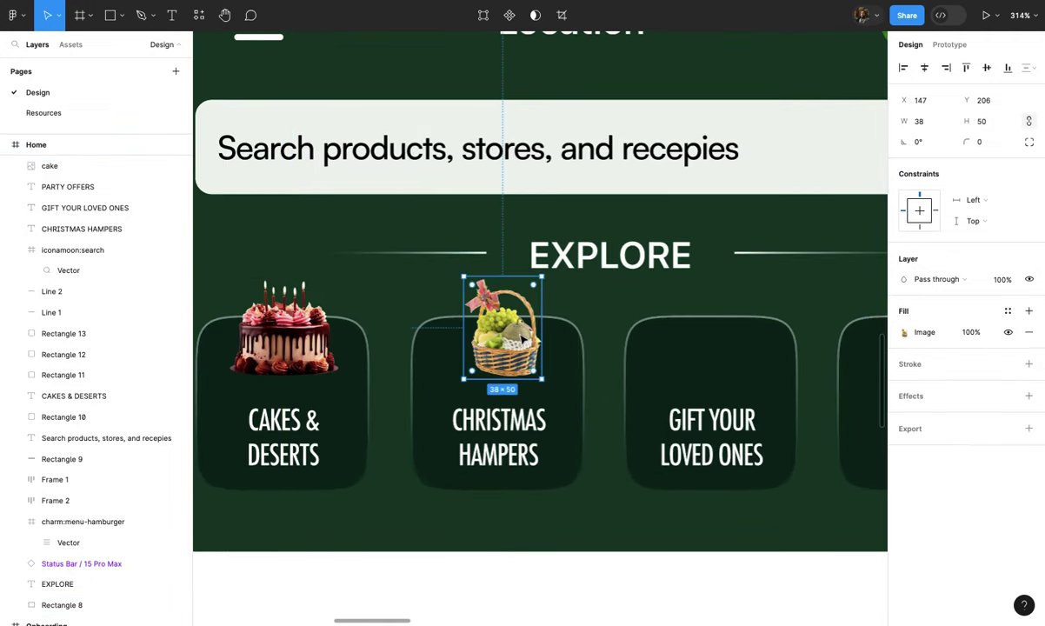
pyautogui.moveTo(507, 342); pyautogui.dragTo(501, 343)
pyautogui.scroll(-5, 501, 343)
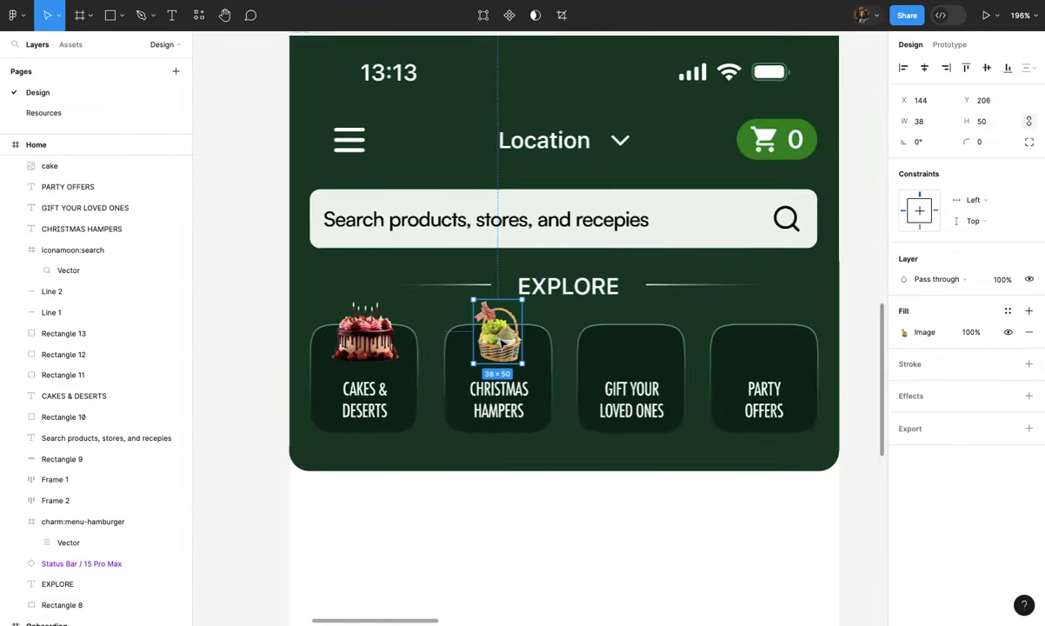
pyautogui.scroll(-3, 502, 344)
pyautogui.click(622, 330)
pyautogui.hscroll(5, 623, 330)
pyautogui.scroll(-3, 762, 331)
# - Move the gift image into the Gift Your Loved Ones card, sized to match the others
pyautogui.click(765, 329)
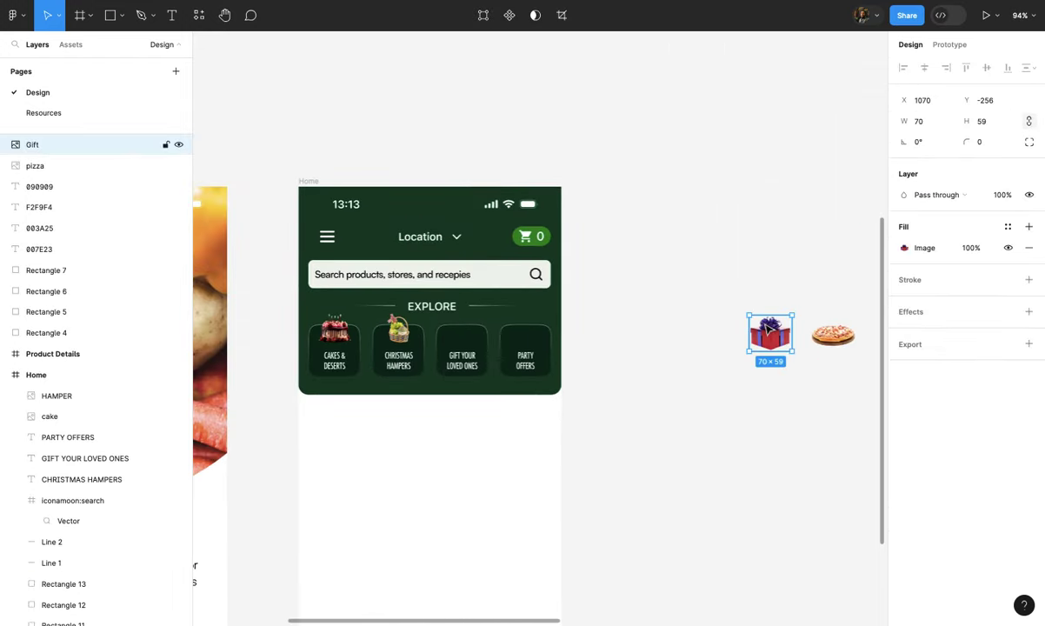
pyautogui.moveTo(769, 333); pyautogui.dragTo(480, 333)
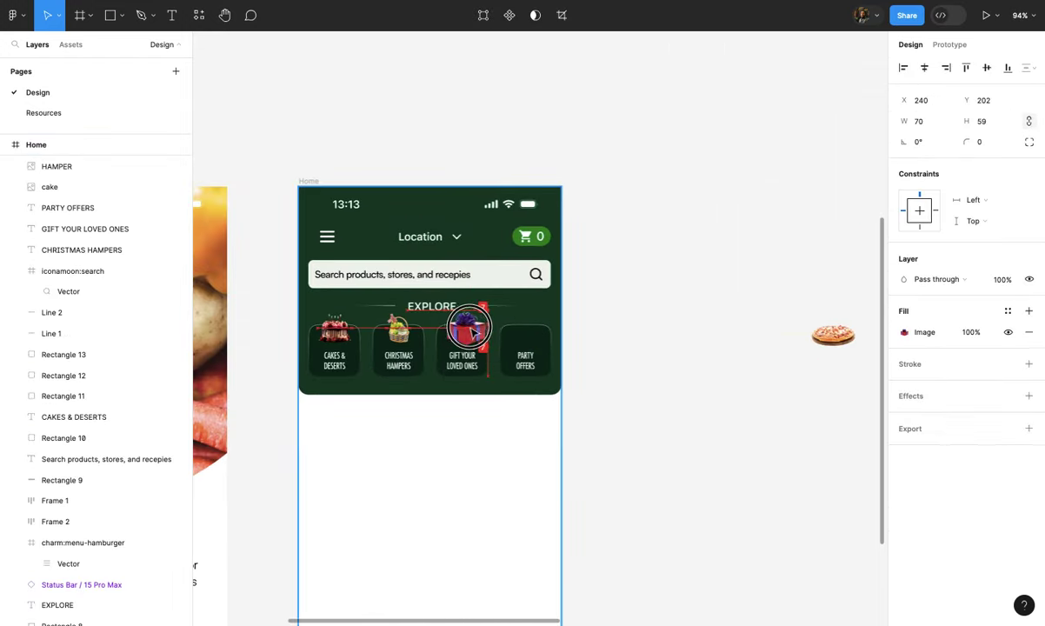
pyautogui.scroll(3, 467, 329)
pyautogui.scroll(2, 467, 331)
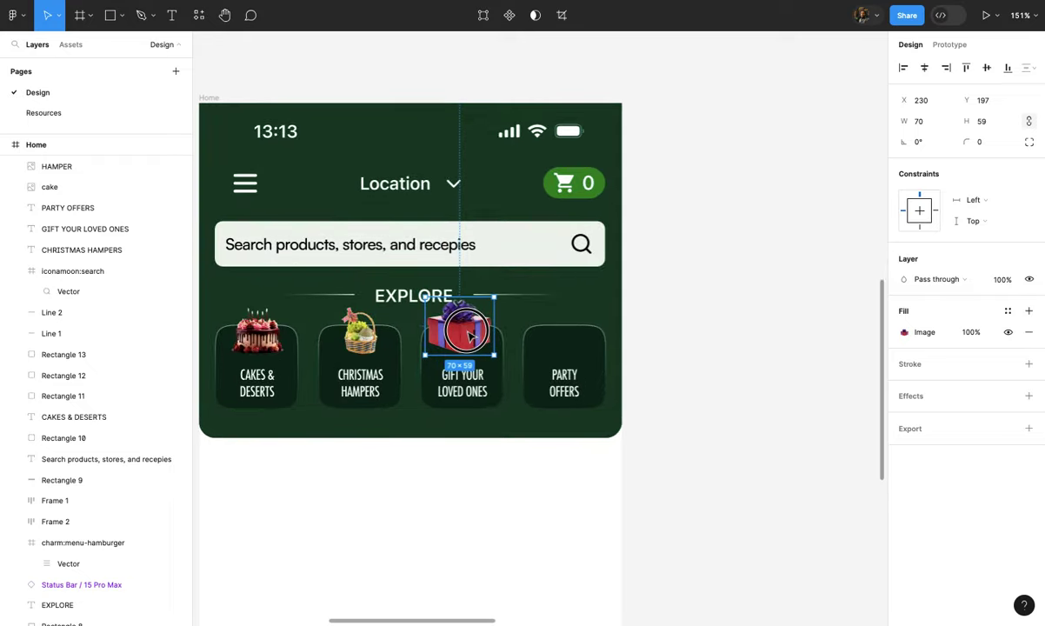
pyautogui.moveTo(469, 335); pyautogui.dragTo(471, 337)
pyautogui.scroll(5, 470, 336)
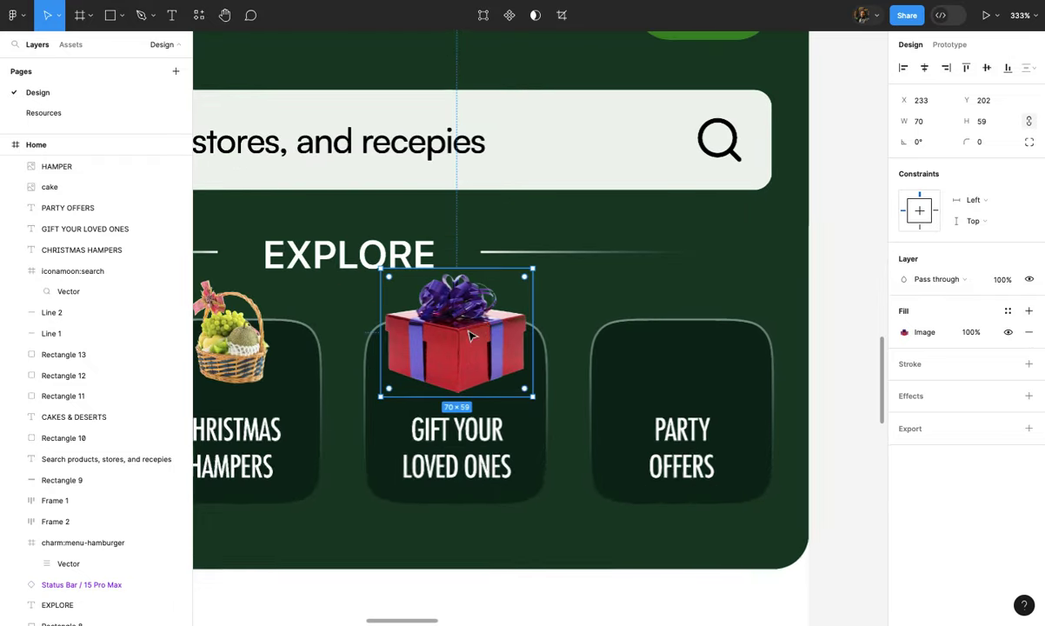
pyautogui.moveTo(531, 274); pyautogui.dragTo(521, 279)
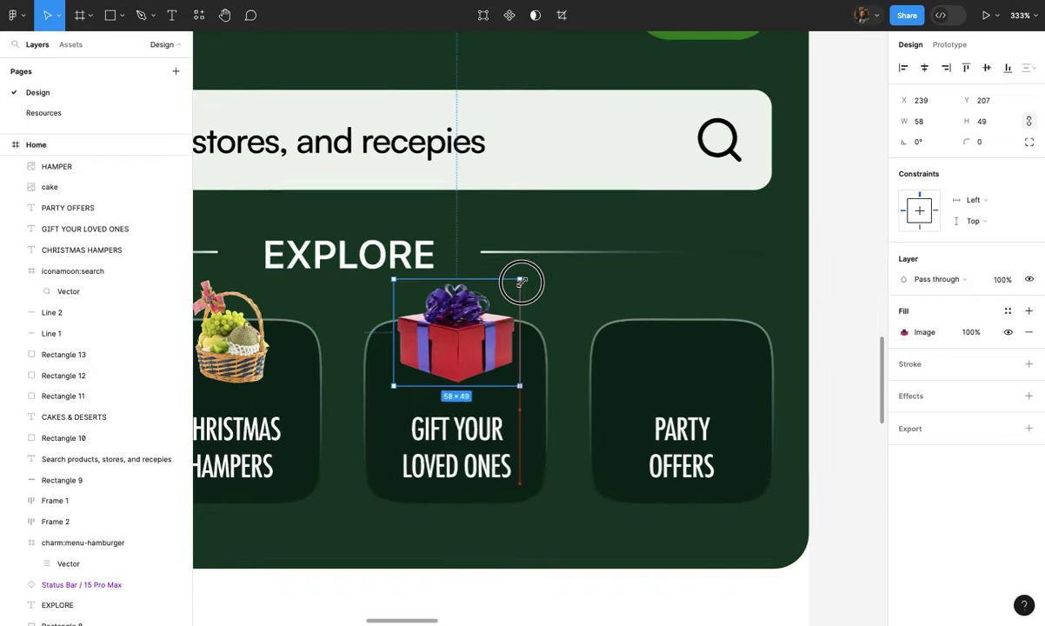
pyautogui.scroll(-3, 513, 352)
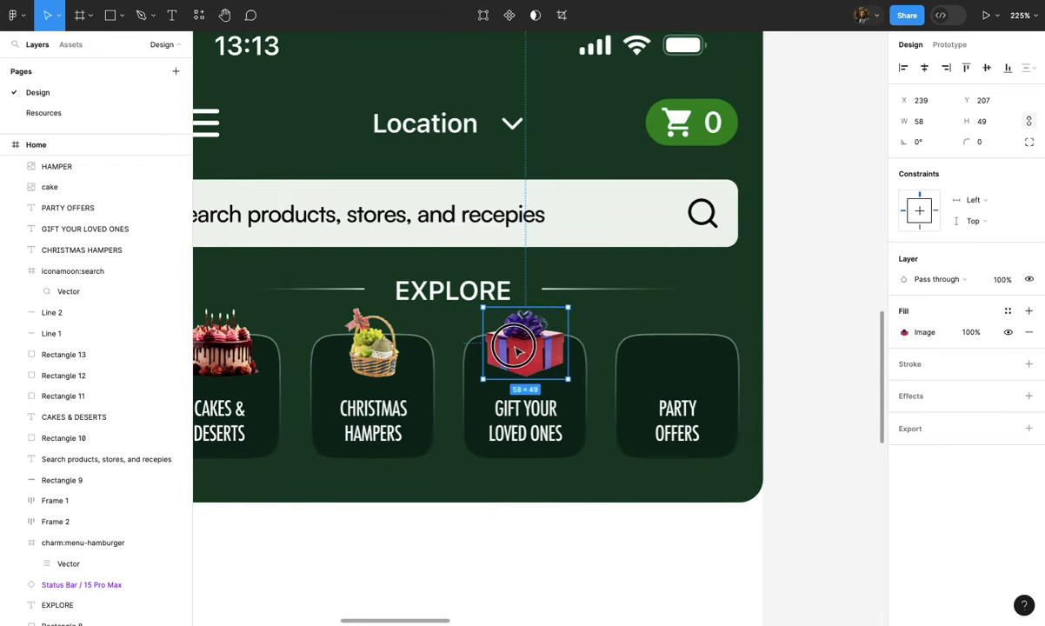
pyautogui.moveTo(512, 348); pyautogui.dragTo(516, 347)
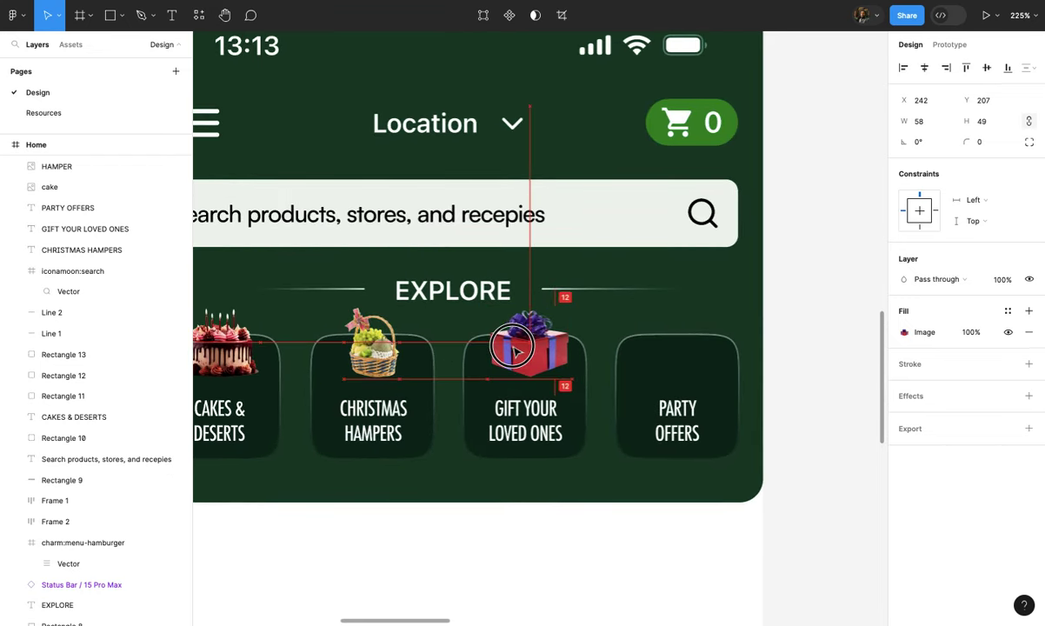
pyautogui.scroll(-5, 517, 348)
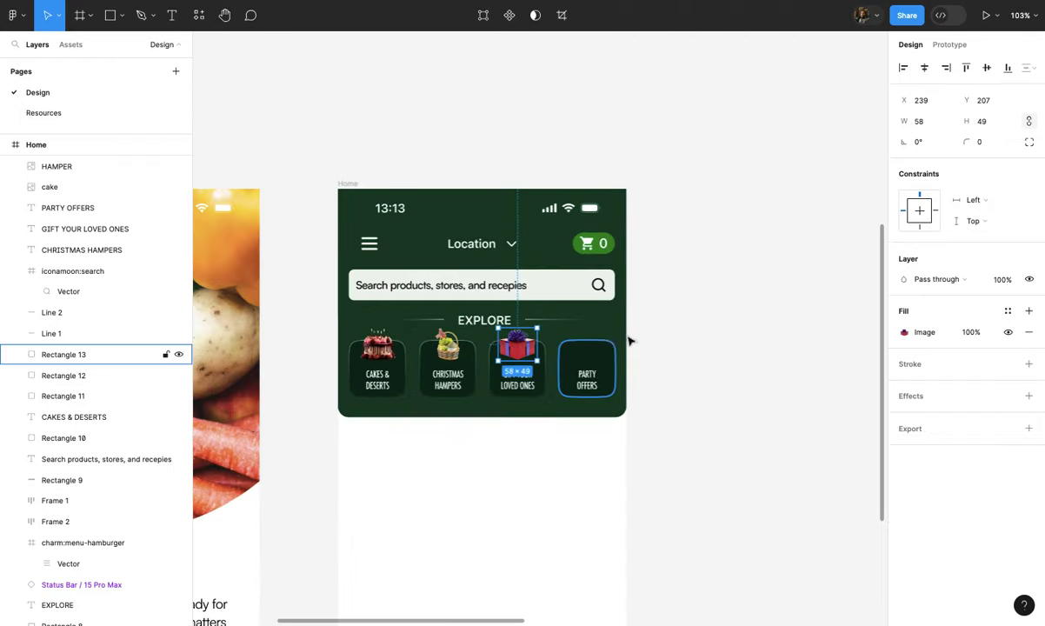
pyautogui.click(624, 337)
# - Move the pizza image into the Party Offers card, aligned with the other three images
pyautogui.scroll(3, 660, 343)
pyautogui.click(730, 345)
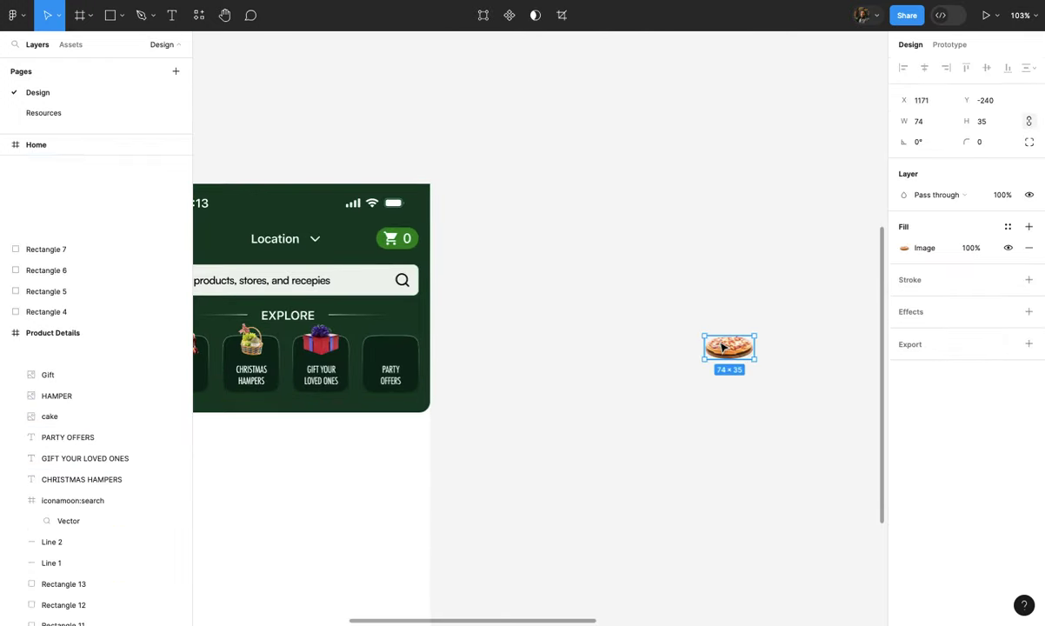
pyautogui.moveTo(728, 348); pyautogui.dragTo(392, 345)
pyautogui.scroll(5, 392, 348)
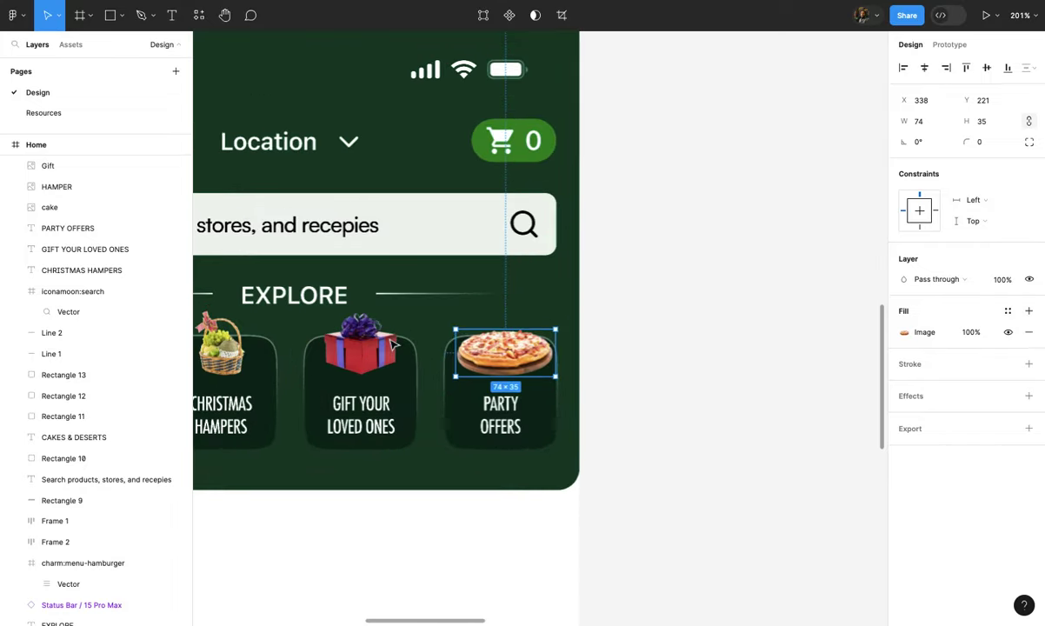
pyautogui.moveTo(526, 356); pyautogui.dragTo(531, 355)
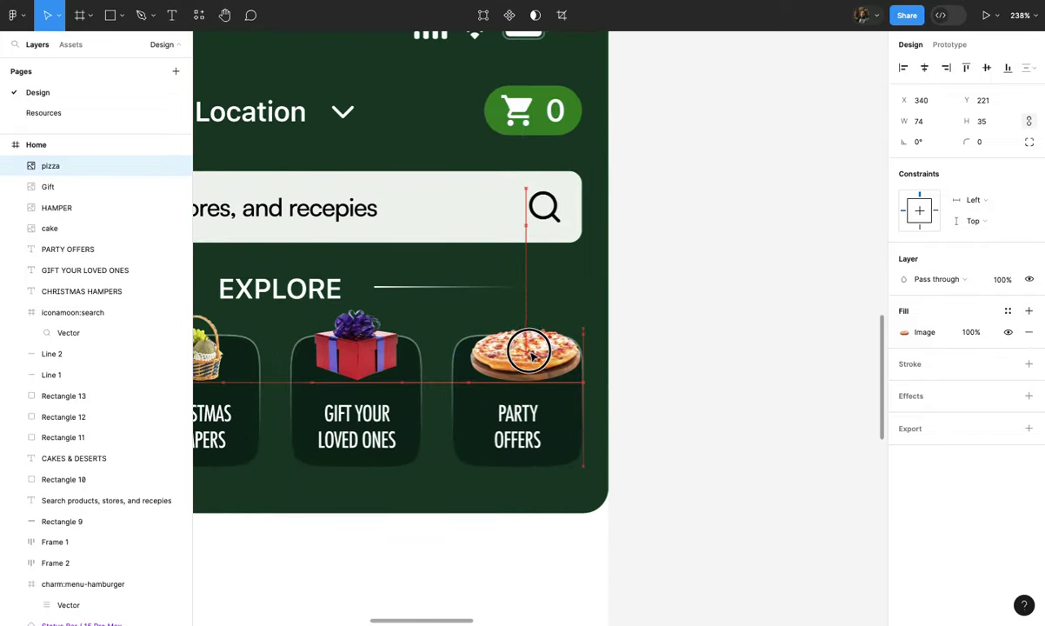
pyautogui.moveTo(530, 355); pyautogui.dragTo(523, 355)
pyautogui.scroll(-2, 523, 356)
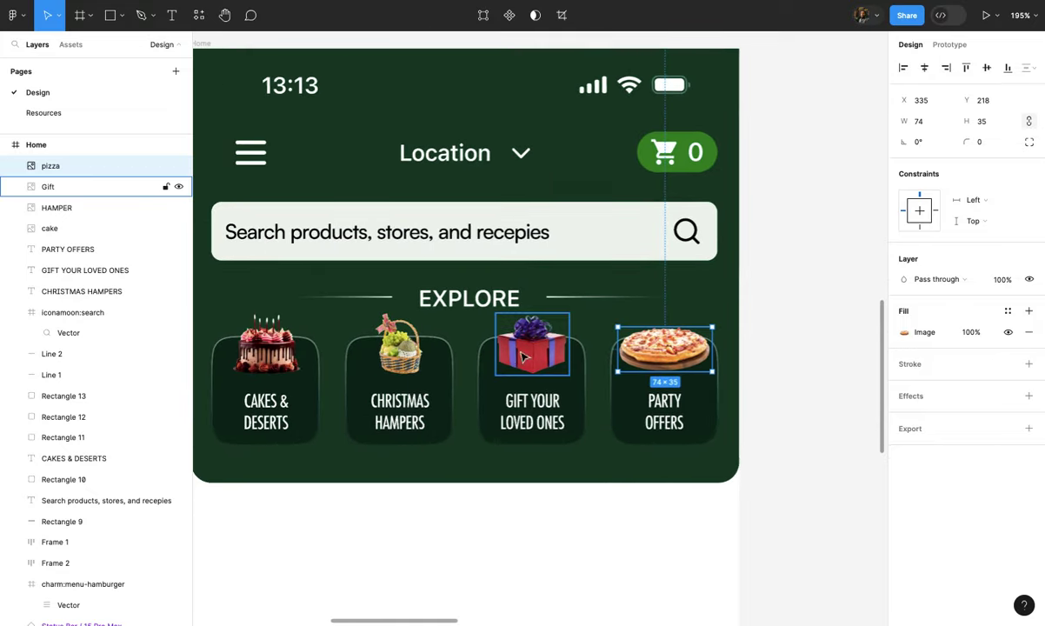
pyautogui.keyDown('shift'); pyautogui.click(522, 356); pyautogui.keyUp('shift')
pyautogui.keyDown('shift'); pyautogui.click(399, 348); pyautogui.keyUp('shift')
pyautogui.keyDown('shift'); pyautogui.click(274, 354); pyautogui.keyUp('shift')
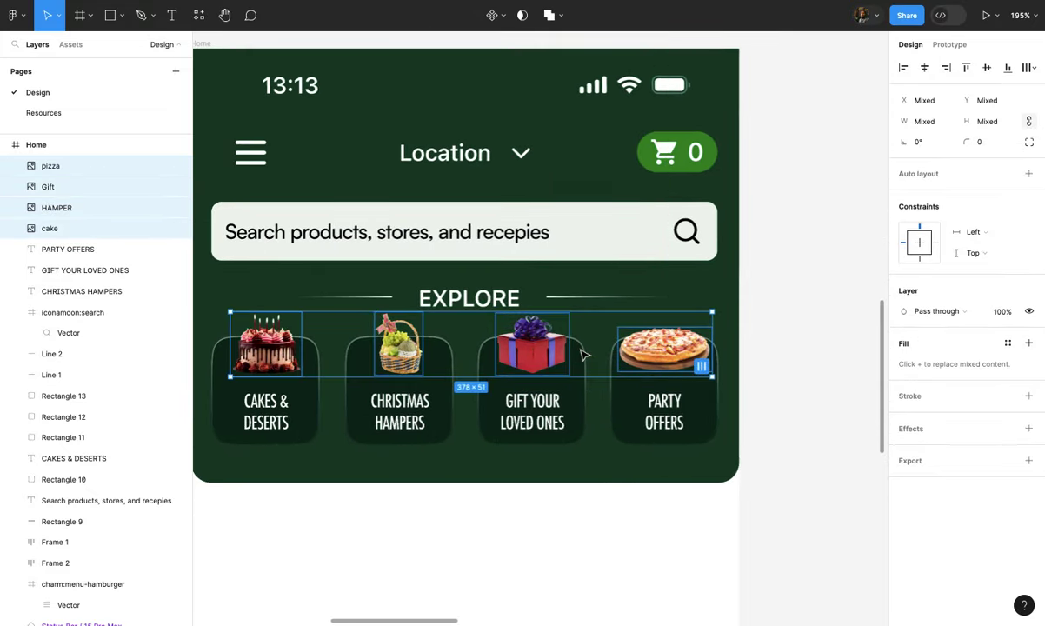
pyautogui.click(766, 348)
pyautogui.scroll(-3, 767, 349)
pyautogui.scroll(-2, 768, 349)
pyautogui.scroll(1, 769, 351)
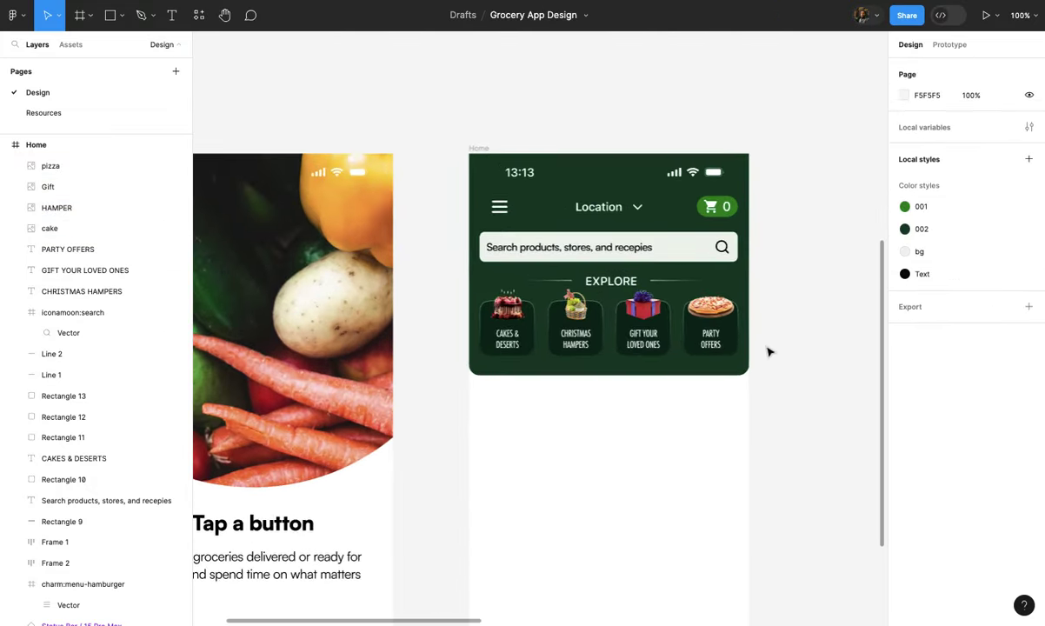
# - Shift the four Explore category cards down slightly
pyautogui.scroll(2, 767, 350)
pyautogui.scroll(3, 687, 453)
pyautogui.hscroll(-2, 689, 454)
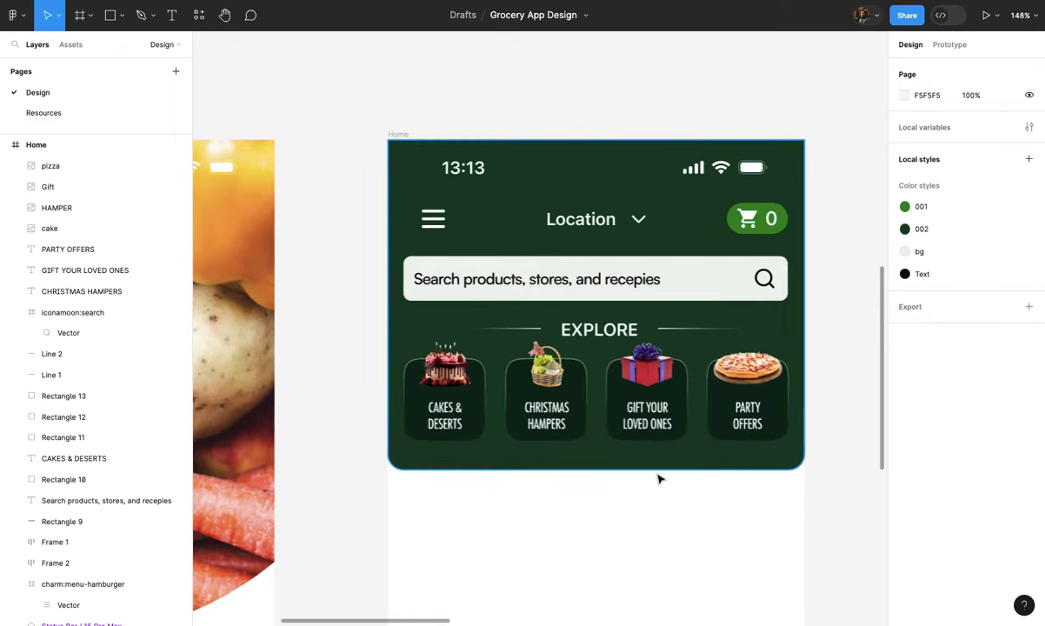
pyautogui.scroll(-3, 658, 484)
pyautogui.scroll(-2, 658, 484)
pyautogui.scroll(2, 658, 487)
pyautogui.scroll(2, 659, 487)
pyautogui.moveTo(436, 373); pyautogui.dragTo(726, 430)
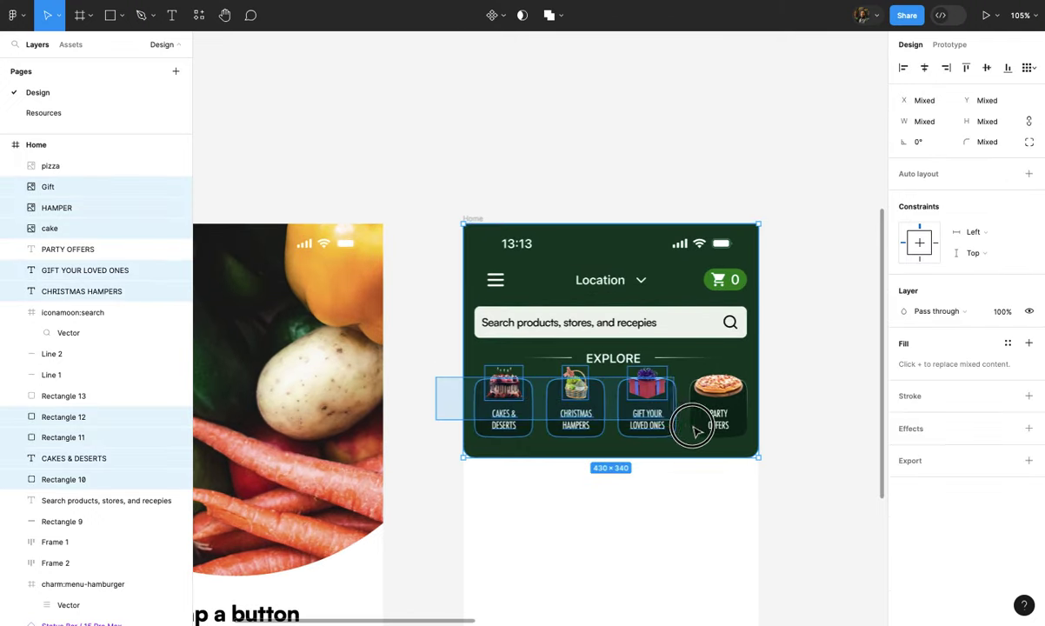
pyautogui.scroll(2, 726, 430)
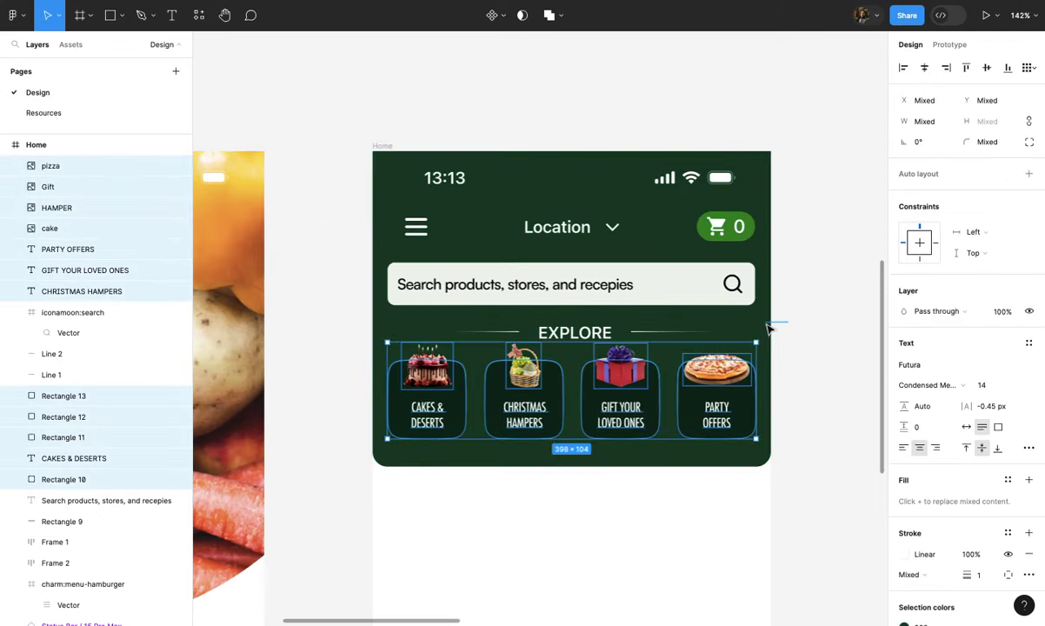
pyautogui.moveTo(728, 385); pyautogui.dragTo(732, 397)
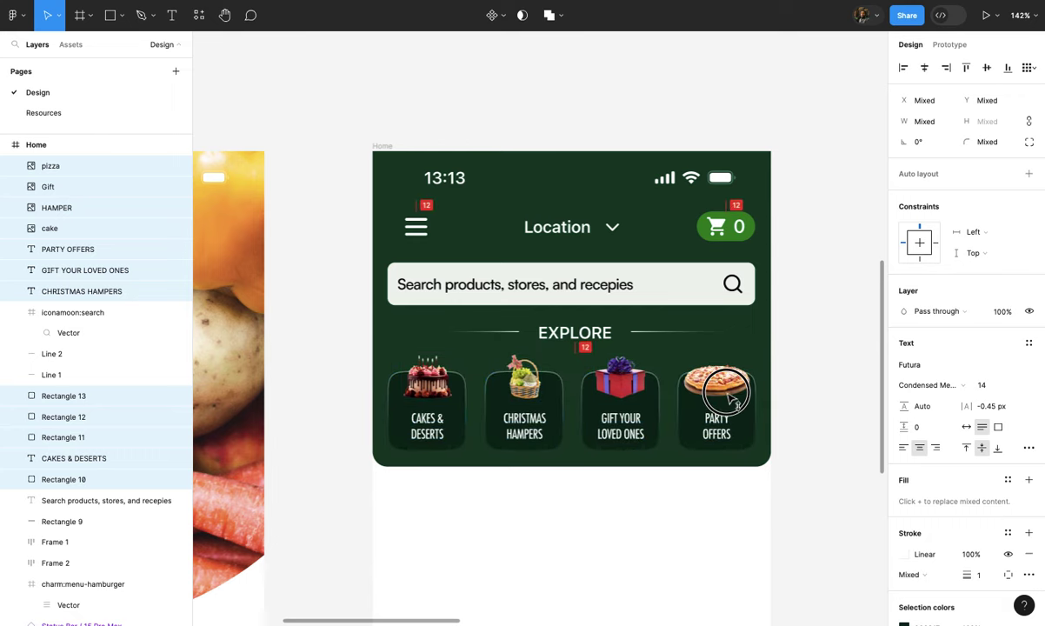
# - Extend the green header background slightly downward to fit the cards
pyautogui.click(733, 343)
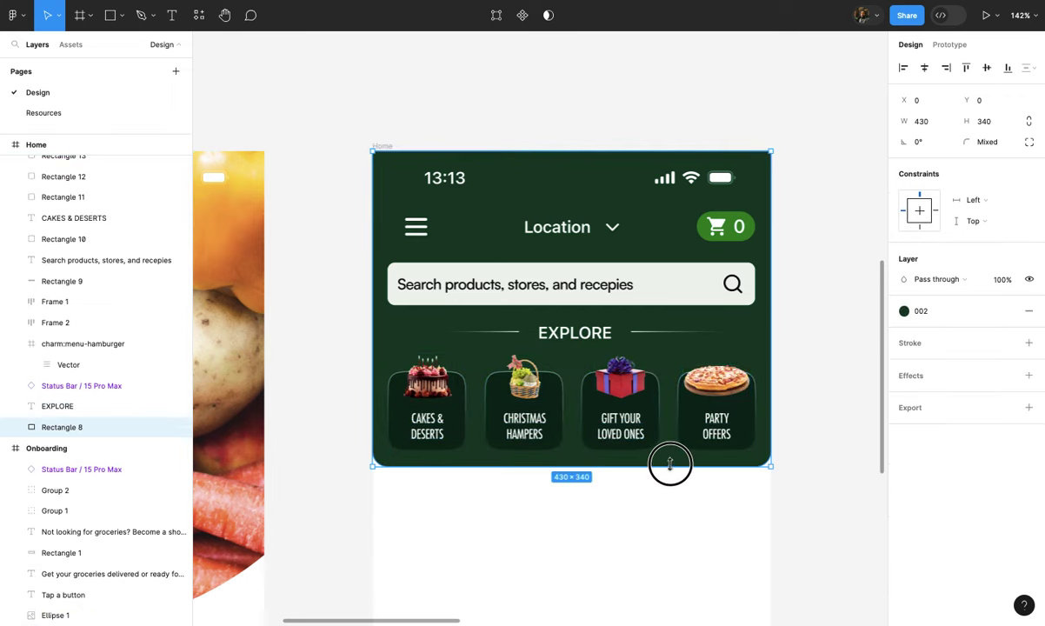
pyautogui.moveTo(669, 464); pyautogui.dragTo(669, 474)
pyautogui.click(680, 501)
pyautogui.scroll(-5, 681, 501)
pyautogui.scroll(-5, 681, 501)
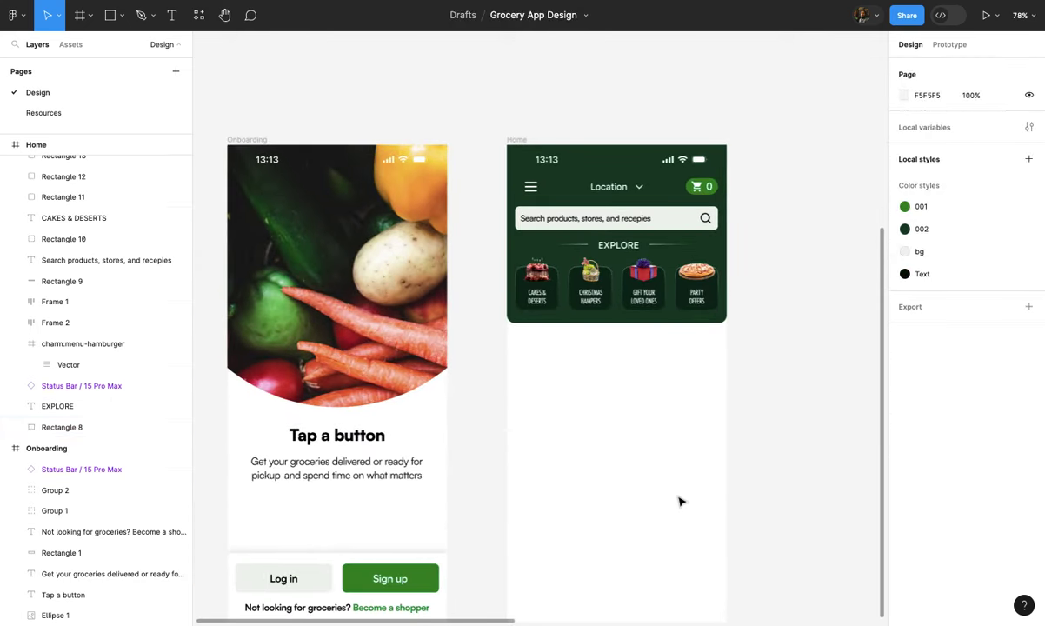
pyautogui.scroll(1, 680, 501)
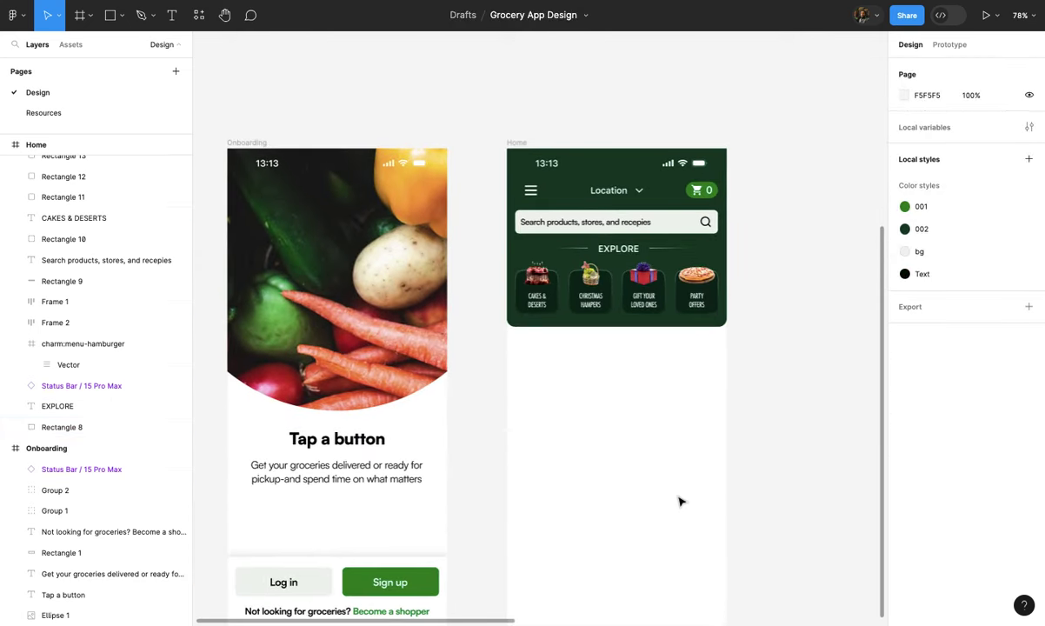
pyautogui.scroll(2, 571, 416)
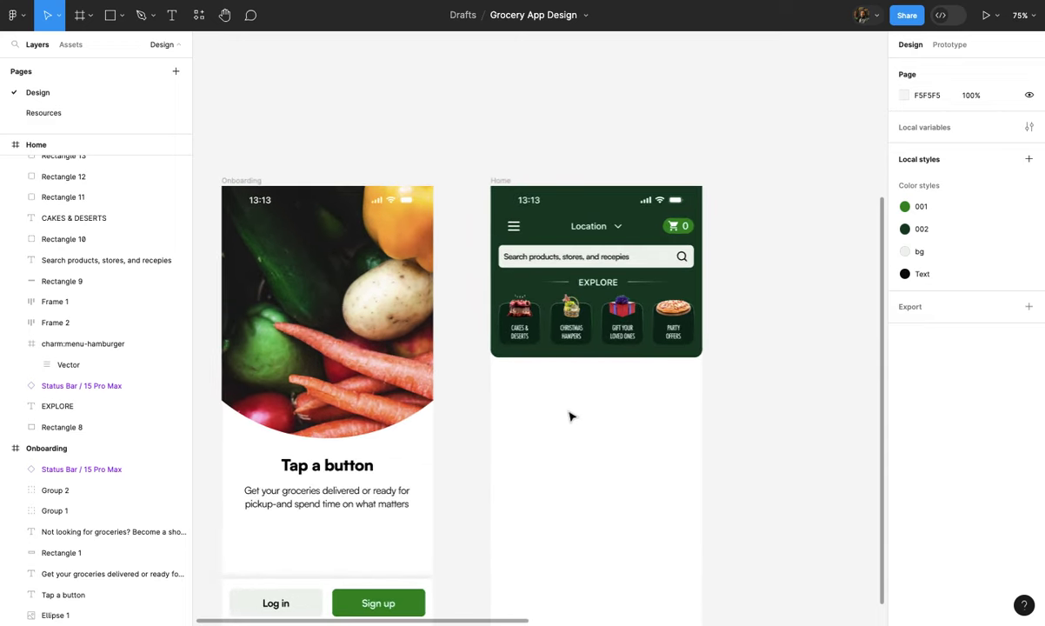
pyautogui.scroll(1, 571, 416)
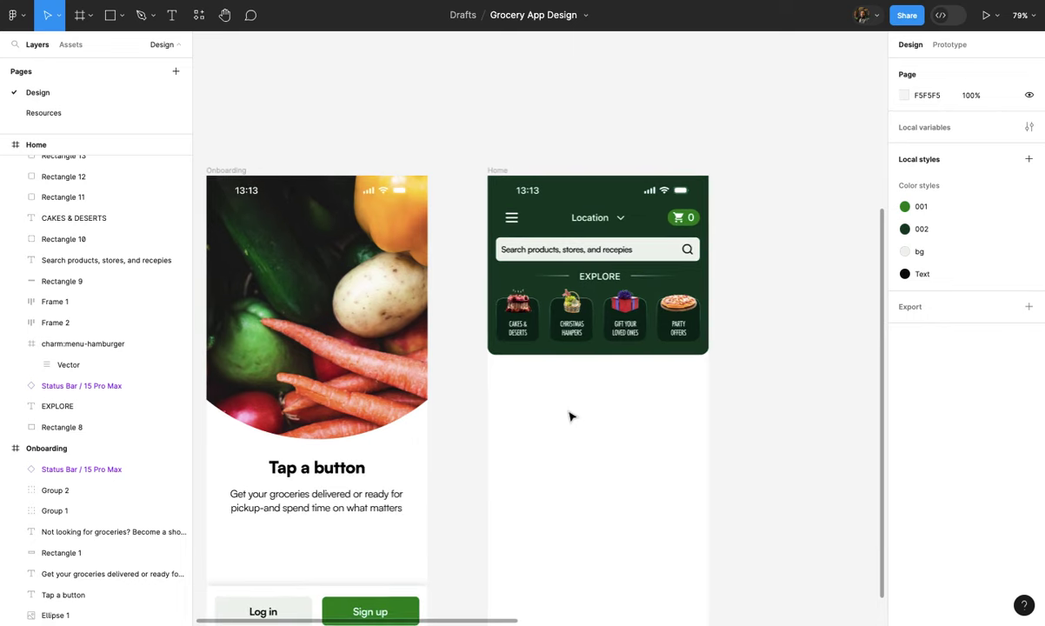
pyautogui.hscroll(2, 567, 413)
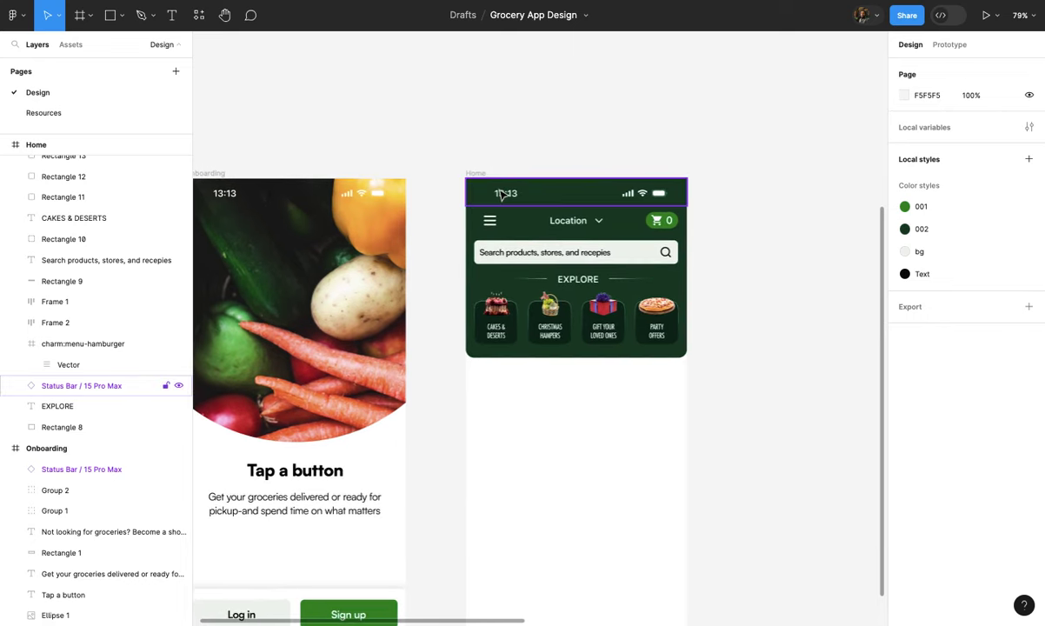
pyautogui.click(476, 173)
# - Show the Home frame's column layout grid
pyautogui.click(1007, 269)
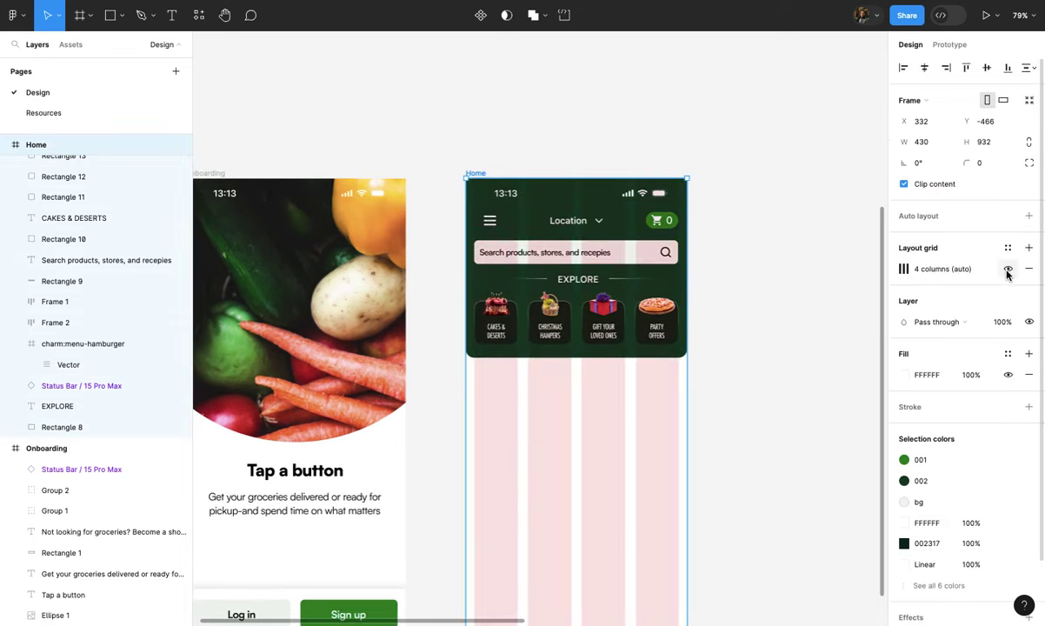
pyautogui.scroll(2, 670, 427)
pyautogui.scroll(2, 648, 426)
pyautogui.press('Escape')
pyautogui.scroll(2, 497, 401)
# - Draw a 376×99 banner rectangle under EXPLORE spanning the grid columns
pyautogui.press('r')
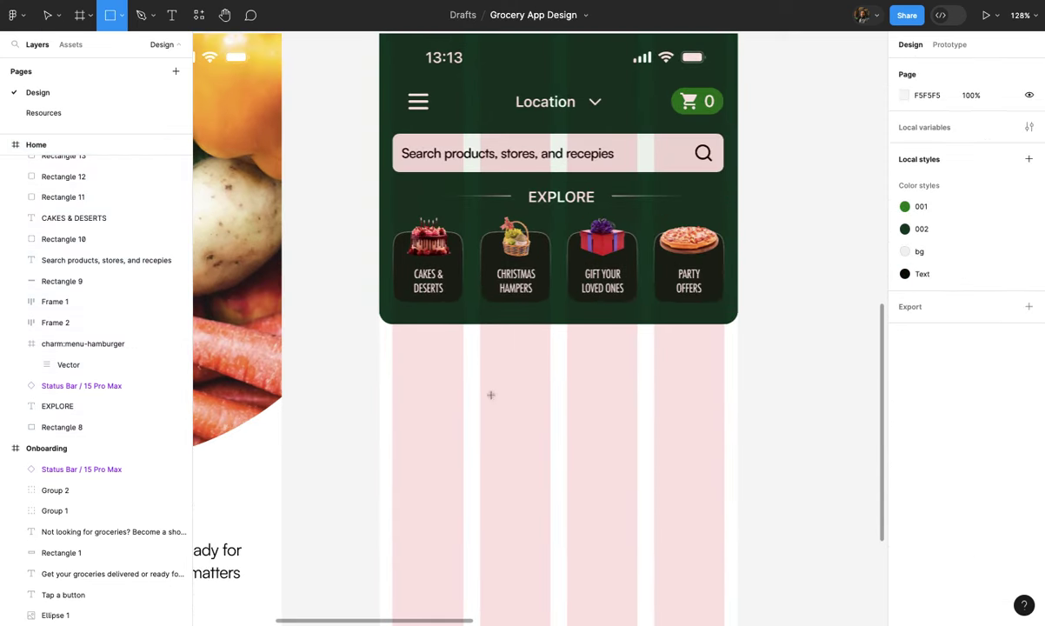
pyautogui.moveTo(392, 345)
pyautogui.mouseDown()
pyautogui.moveTo(499, 396)
pyautogui.moveTo(475, 375)
pyautogui.mouseUp()
pyautogui.moveTo(600, 378); pyautogui.dragTo(722, 382)
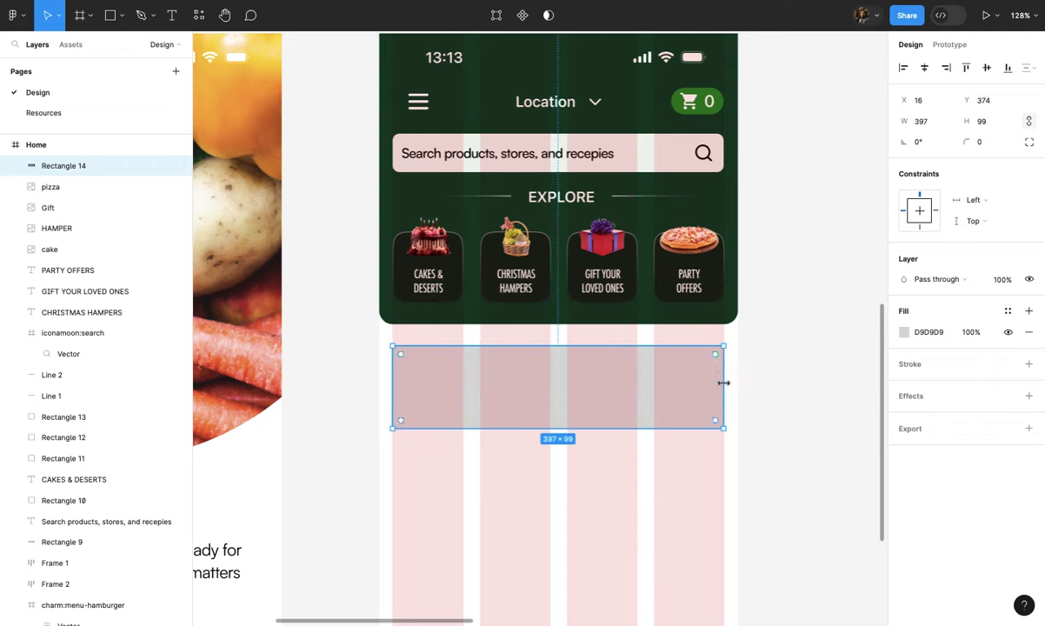
pyautogui.moveTo(724, 383); pyautogui.dragTo(708, 382)
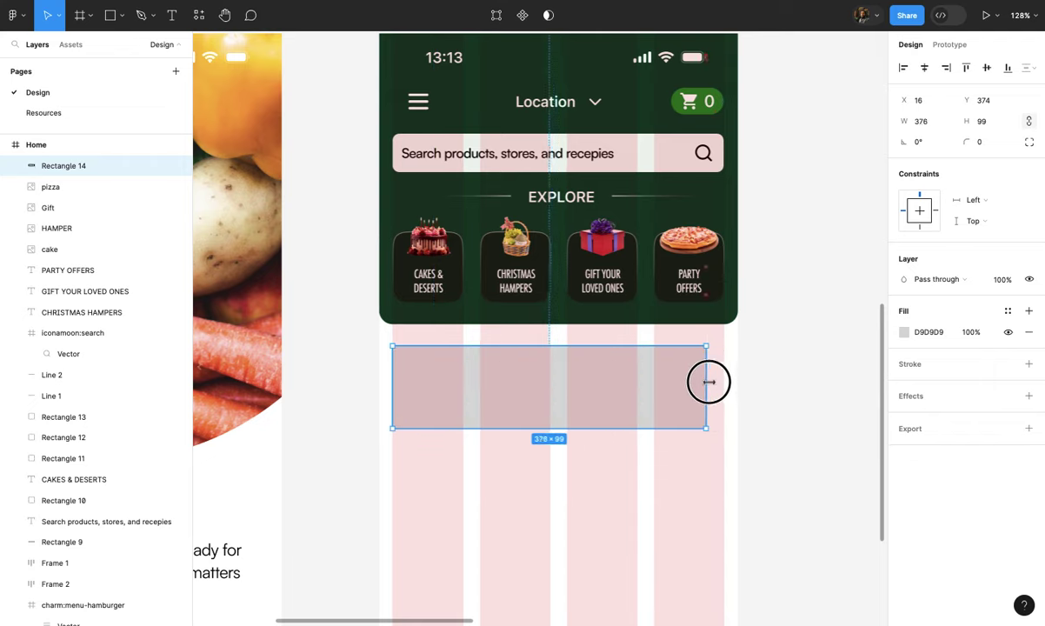
pyautogui.click(816, 236)
pyautogui.scroll(-5, 816, 236)
pyautogui.click(538, 336)
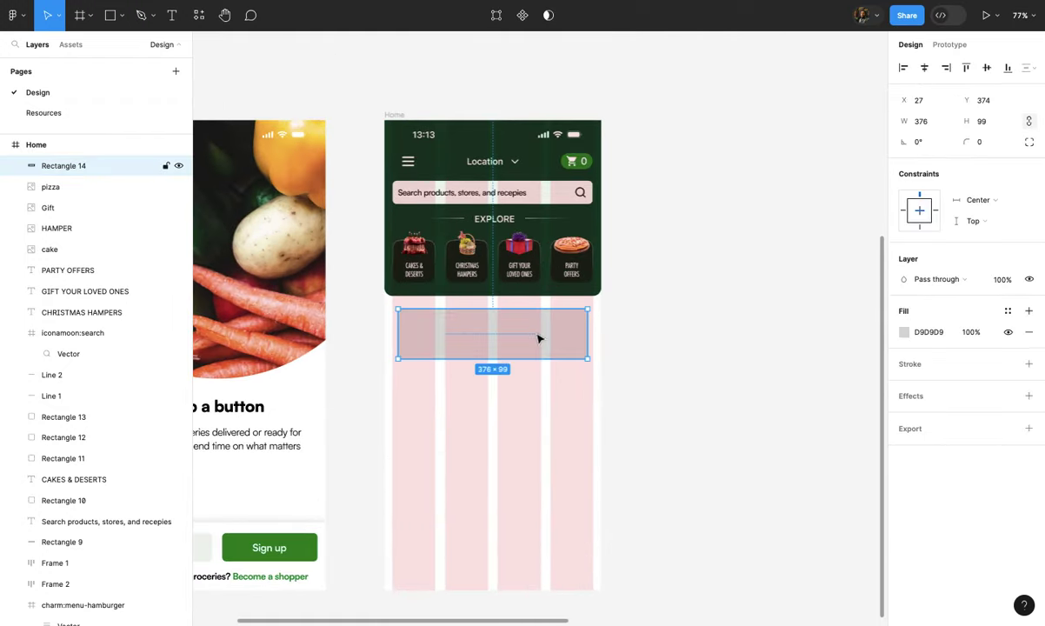
pyautogui.scroll(-3, 538, 336)
# - Move the grey banner rectangle out of the Home frame and give it a 12 corner radius
pyautogui.moveTo(533, 339); pyautogui.dragTo(689, 332)
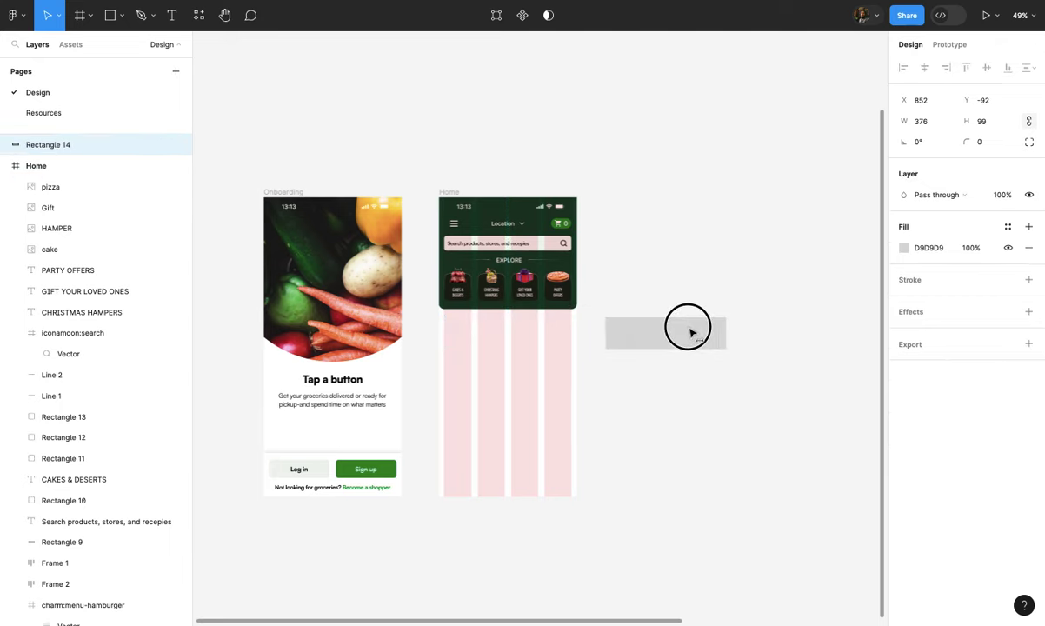
pyautogui.scroll(3, 690, 332)
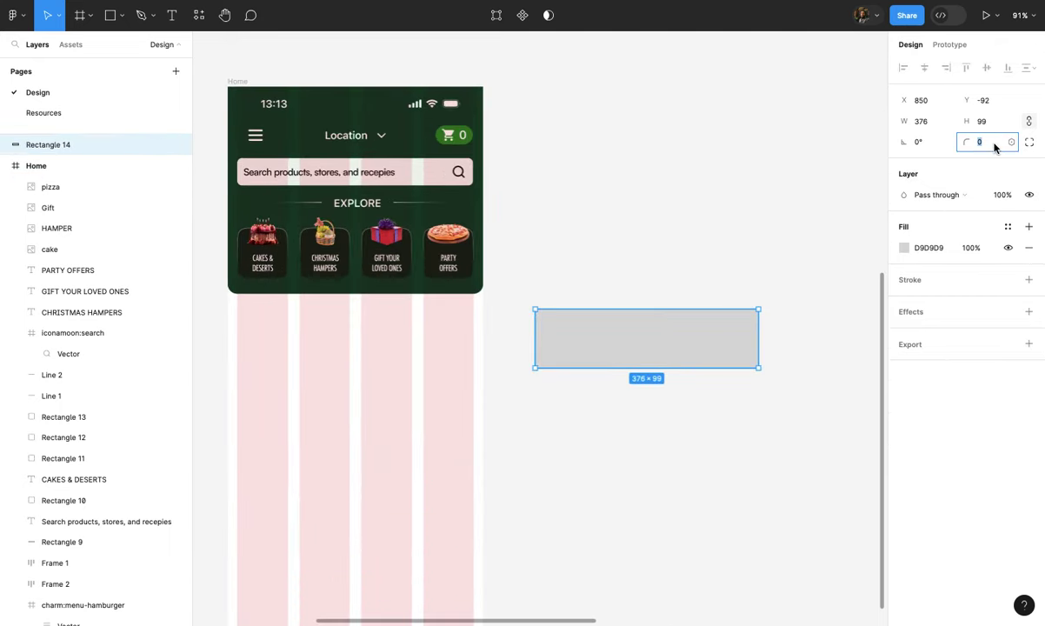
pyautogui.write('10')
pyautogui.press('Return')
pyautogui.press('Up')
pyautogui.scroll(-5, 719, 299)
pyautogui.scroll(4, 725, 304)
pyautogui.click(725, 304)
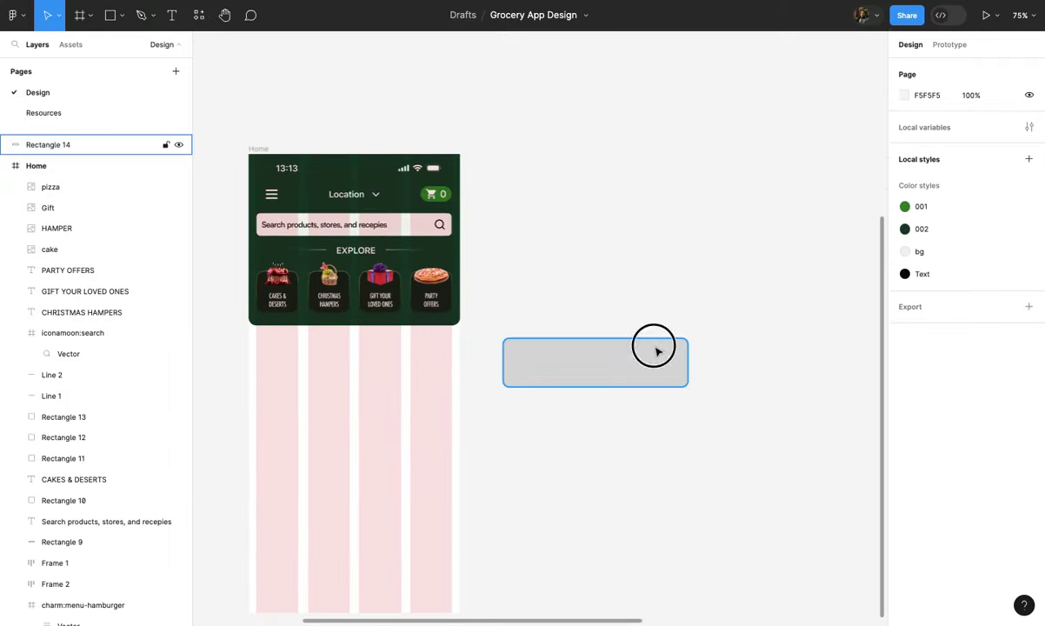
pyautogui.click(658, 350)
# - Duplicate the rounded card into a row of three evenly spaced 376×99 grey cards
pyautogui.scroll(3, 658, 351)
pyautogui.moveTo(466, 377); pyautogui.dragTo(710, 371)
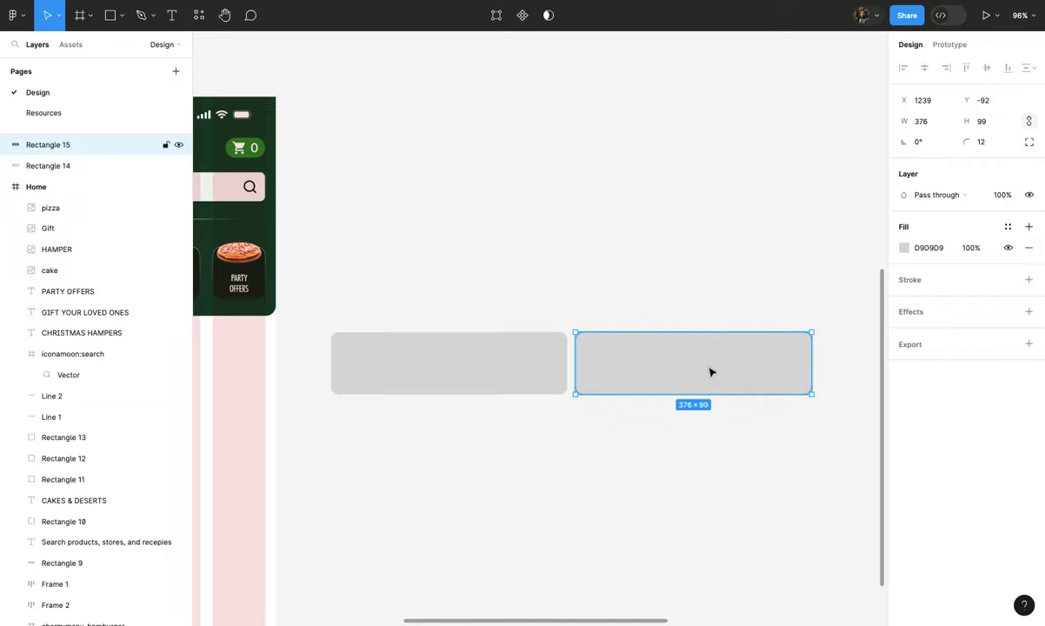
pyautogui.keyDown('shift'); pyautogui.click(511, 369); pyautogui.keyUp('shift')
pyautogui.scroll(-3, 513, 372)
pyautogui.moveTo(513, 378)
pyautogui.mouseDown()
pyautogui.moveTo(644, 374)
pyautogui.moveTo(506, 369)
pyautogui.mouseUp()
pyautogui.click(669, 333)
pyautogui.press('Escape')
pyautogui.scroll(2, 506, 369)
pyautogui.hscroll(2, 563, 347)
pyautogui.click(565, 362)
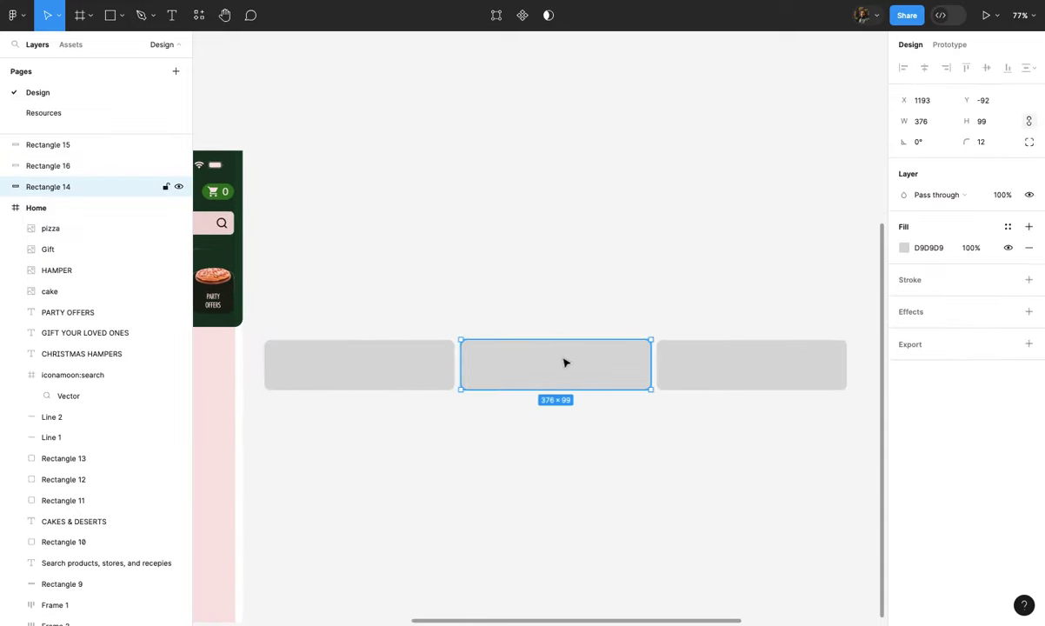
pyautogui.scroll(2, 637, 374)
pyautogui.click(903, 249)
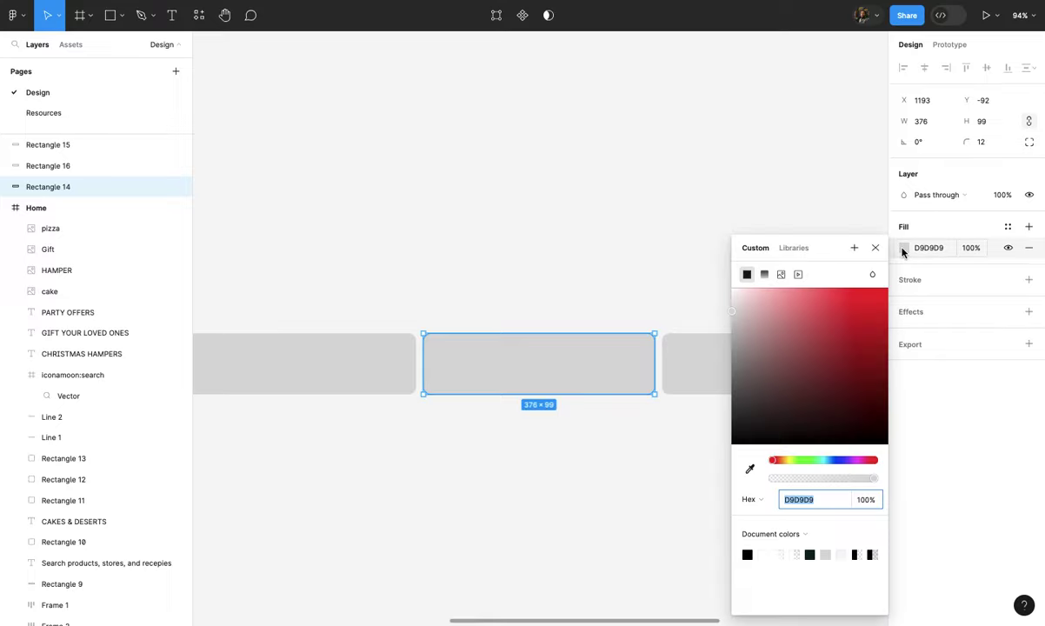
# - Give the middle card a horizontal linear gradient fill starting in a pale blue
pyautogui.click(764, 275)
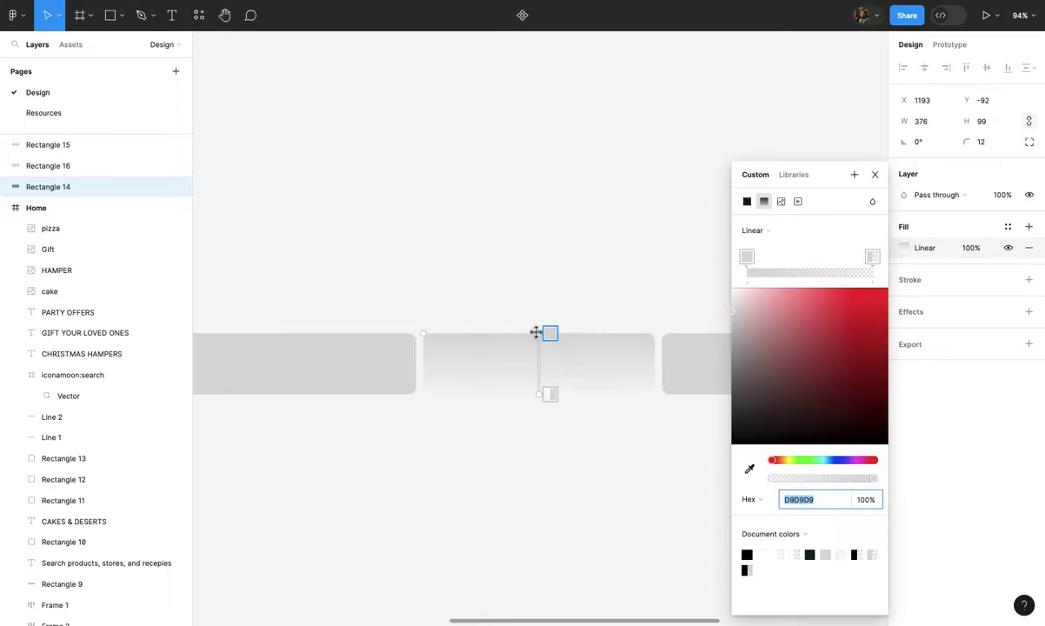
pyautogui.moveTo(535, 333); pyautogui.dragTo(433, 359)
pyautogui.moveTo(536, 394); pyautogui.dragTo(645, 393)
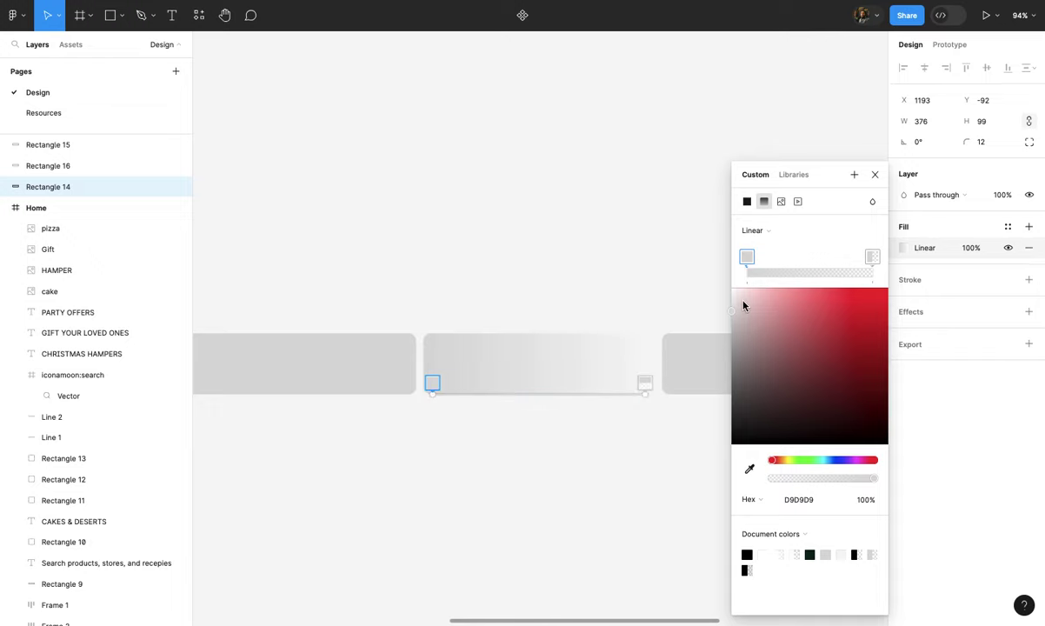
pyautogui.moveTo(744, 303); pyautogui.dragTo(757, 280)
pyautogui.moveTo(810, 461); pyautogui.dragTo(831, 463)
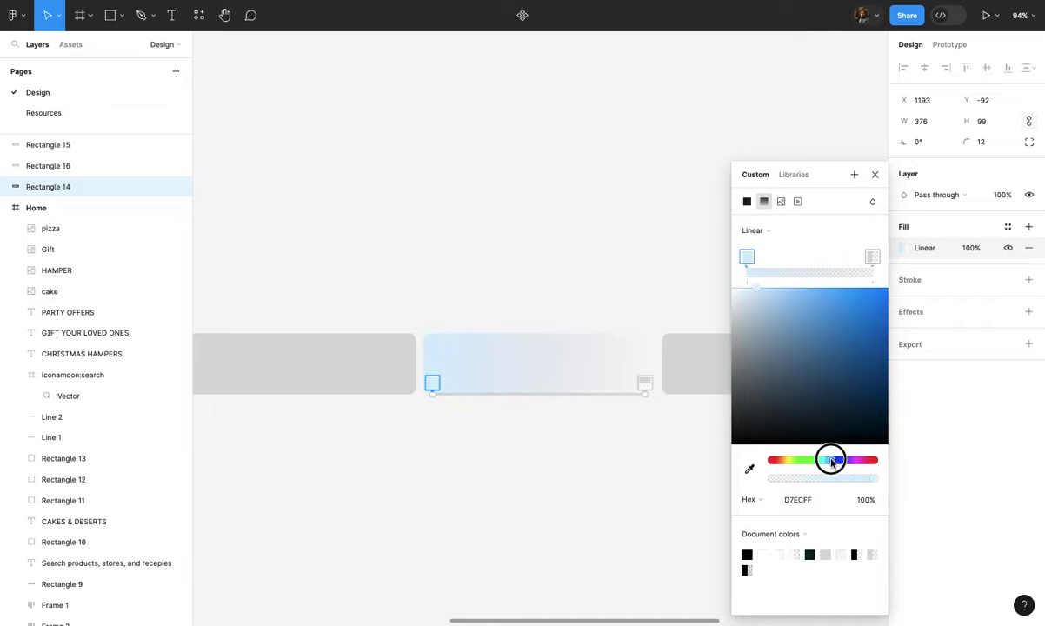
pyautogui.moveTo(769, 293); pyautogui.dragTo(817, 288)
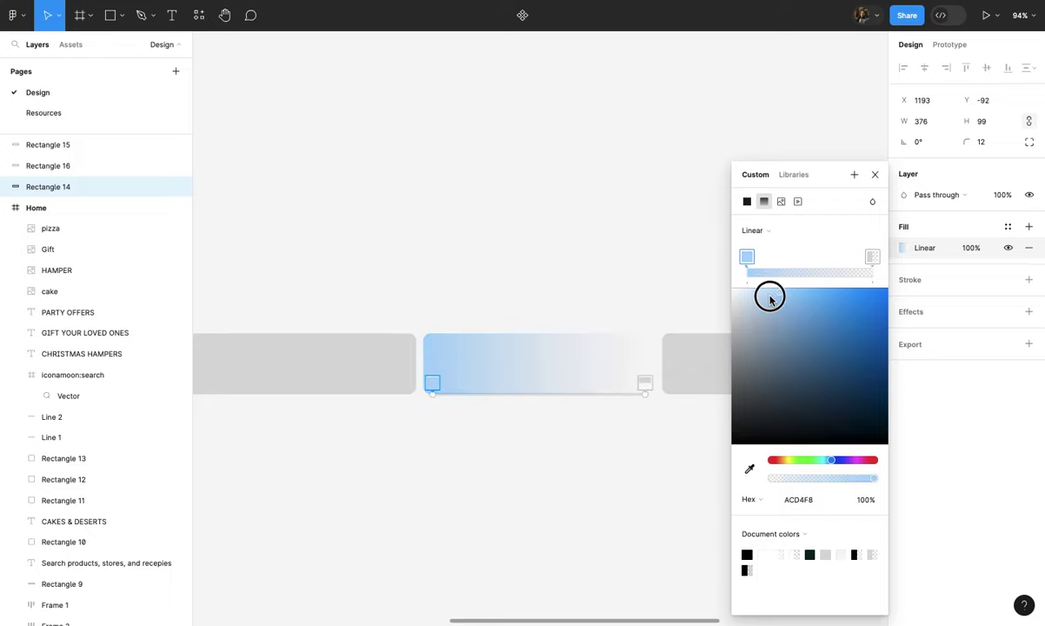
pyautogui.moveTo(815, 288)
pyautogui.mouseDown()
pyautogui.moveTo(769, 313)
pyautogui.moveTo(779, 305)
pyautogui.mouseUp()
pyautogui.click(808, 500)
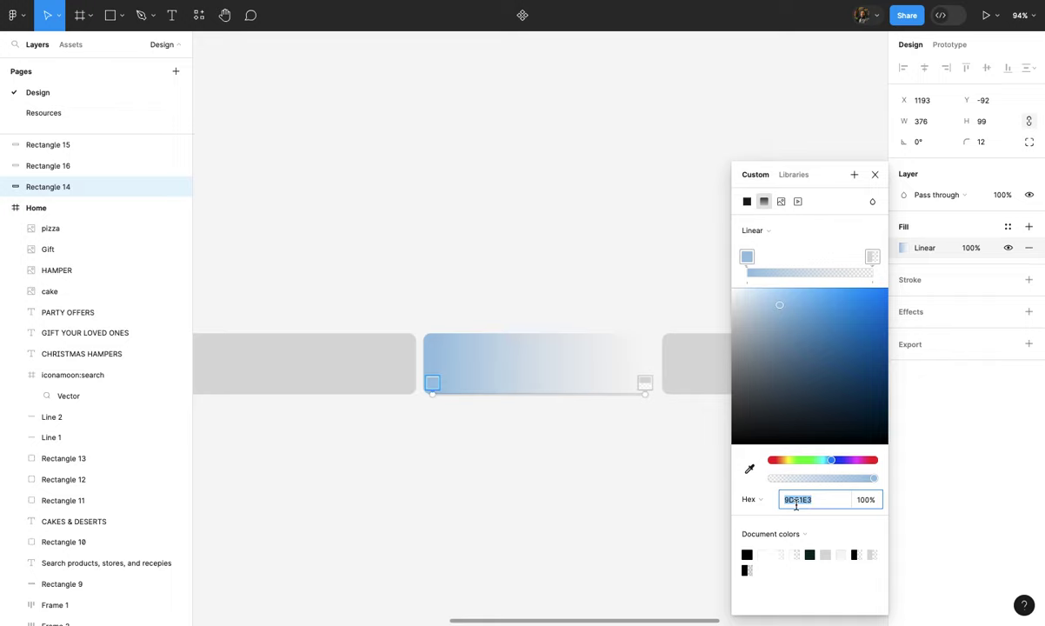
# - Set the gradient's right stop to opaque light blue 9DC1E3 and dull the left stop slightly
pyautogui.click(645, 383)
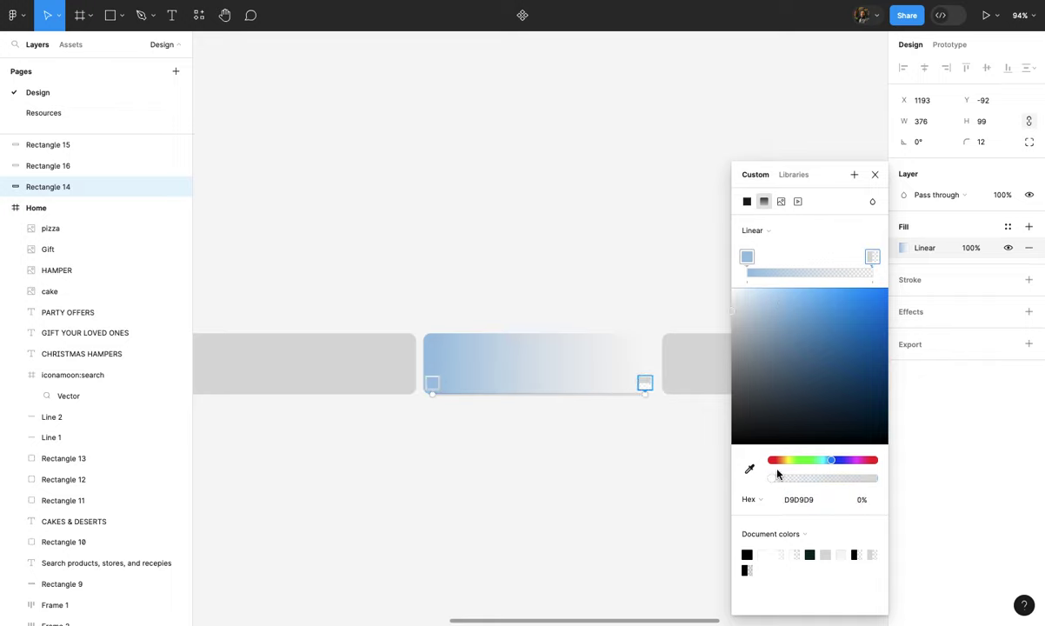
pyautogui.click(804, 500)
pyautogui.write('9DC1E3')
pyautogui.press('Return')
pyautogui.moveTo(813, 478); pyautogui.dragTo(940, 481)
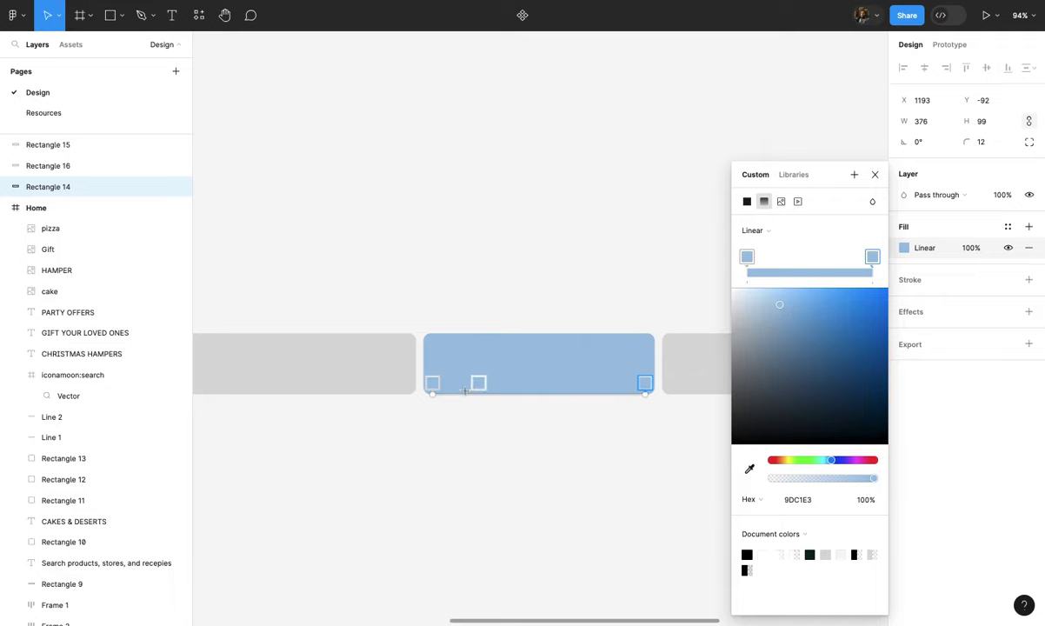
pyautogui.moveTo(788, 302); pyautogui.dragTo(803, 301)
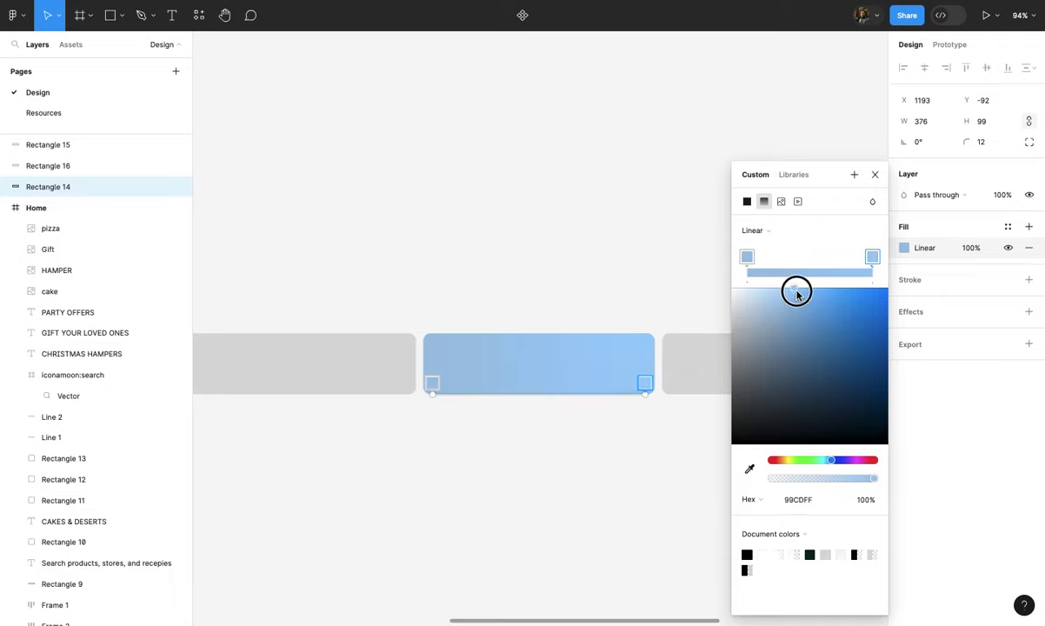
pyautogui.click(430, 381)
pyautogui.moveTo(778, 307); pyautogui.dragTo(784, 329)
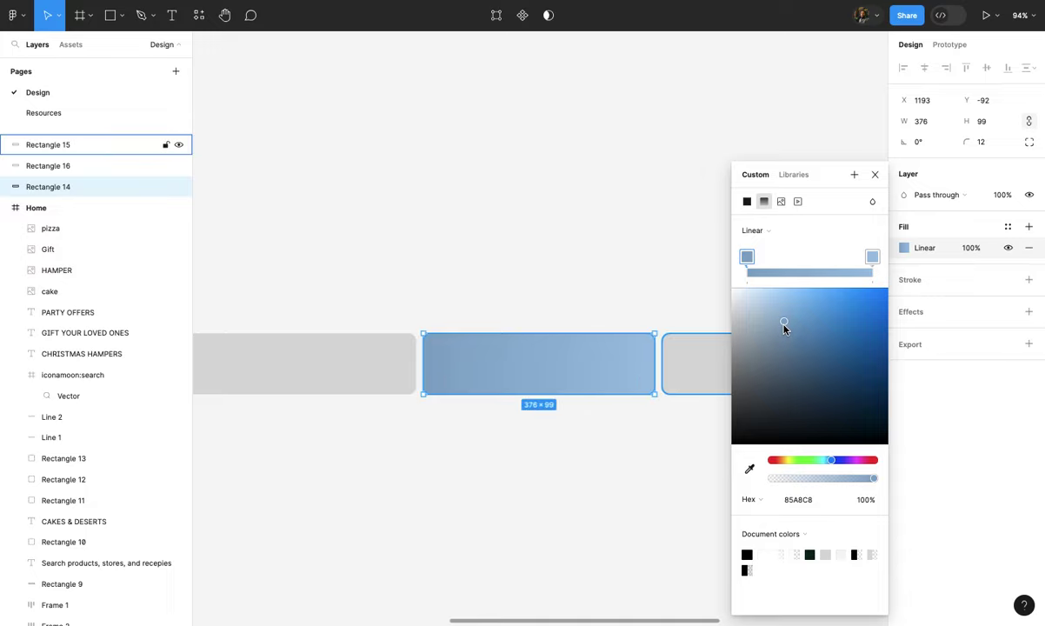
pyautogui.click(630, 436)
# - Paste the blue gradient fill onto the right grey card
pyautogui.scroll(-3, 629, 438)
pyautogui.scroll(2, 625, 400)
pyautogui.click(624, 393)
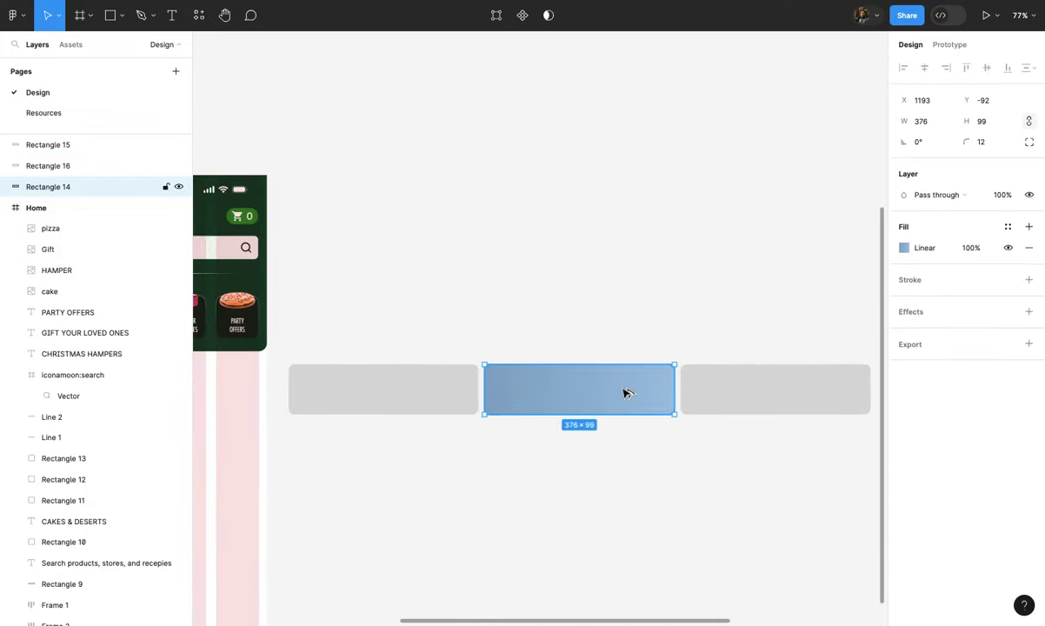
pyautogui.click(727, 391)
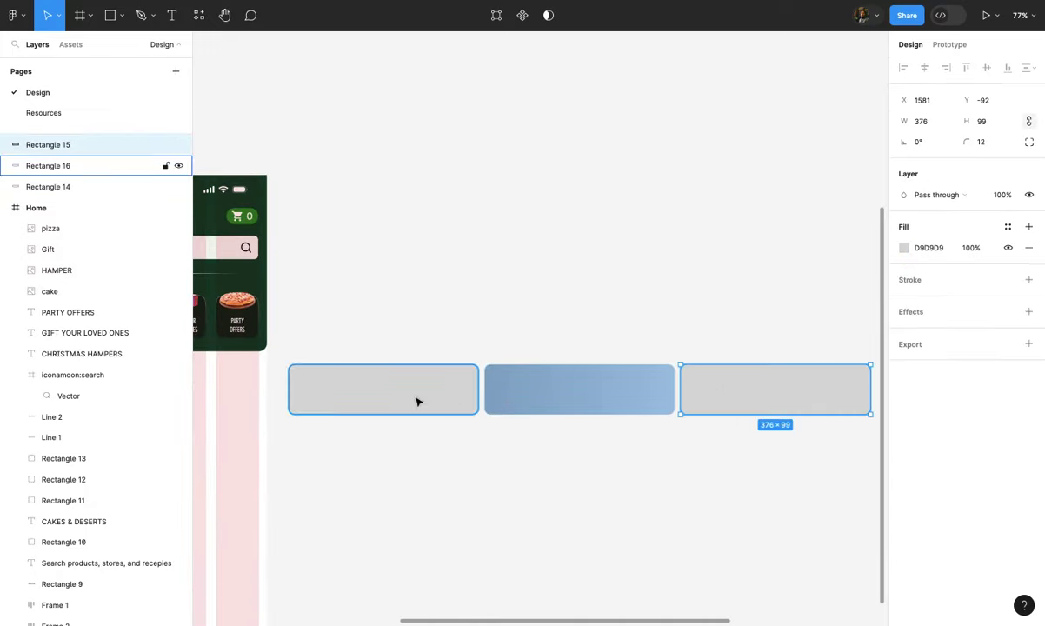
pyautogui.click(596, 401)
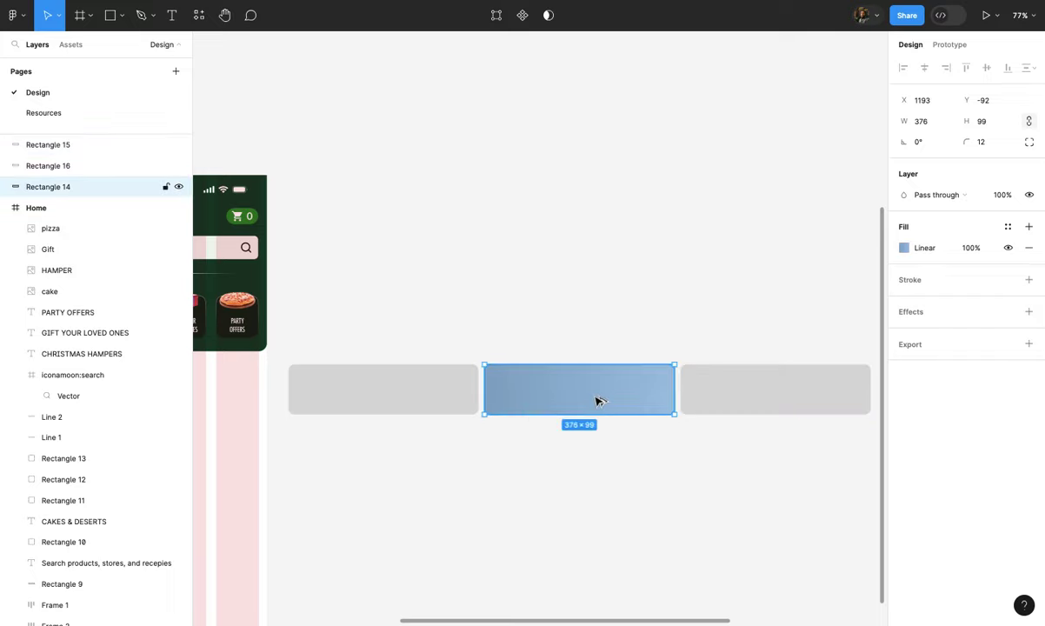
pyautogui.click(723, 396)
pyautogui.hotkey('ctrl', 'alt', 'v')
# - Recolour the right card's gradient to teal on both stops, darkening the left stop
pyautogui.scroll(2, 723, 396)
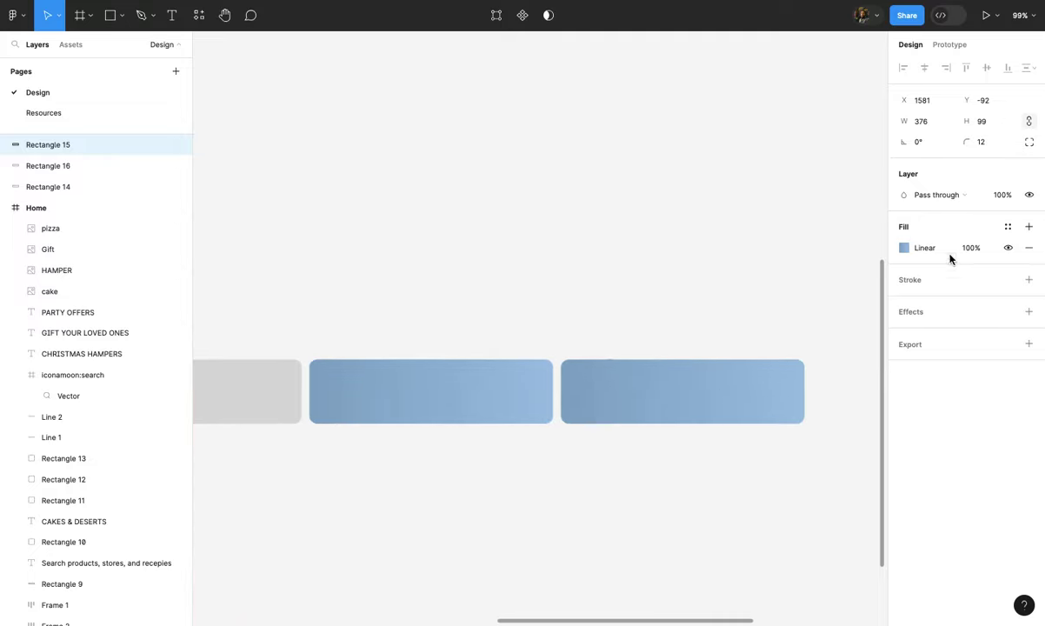
pyautogui.click(905, 249)
pyautogui.click(746, 257)
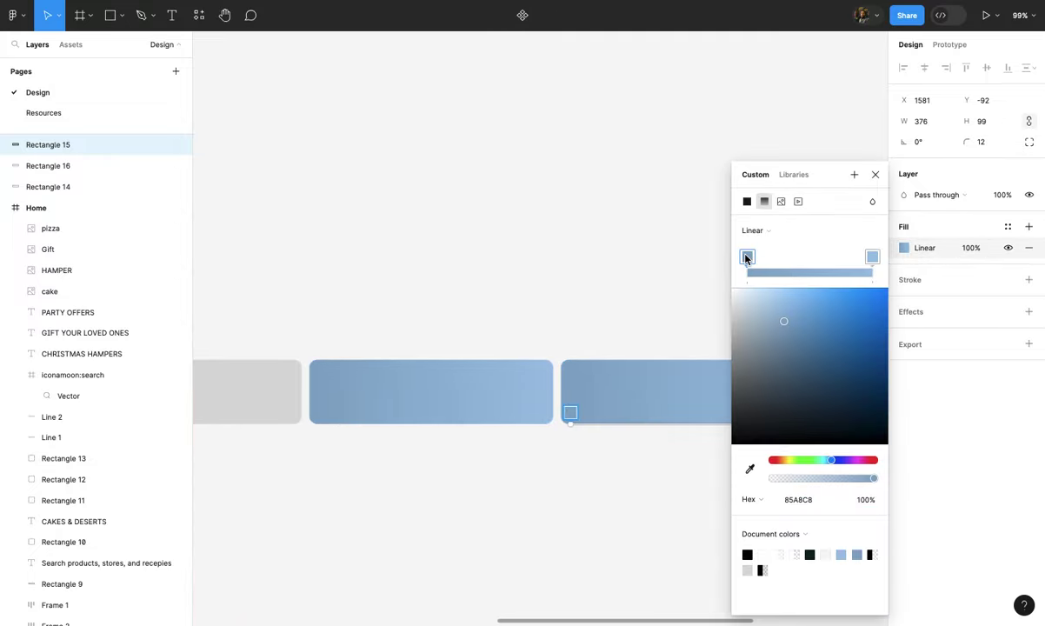
pyautogui.moveTo(819, 461); pyautogui.dragTo(822, 462)
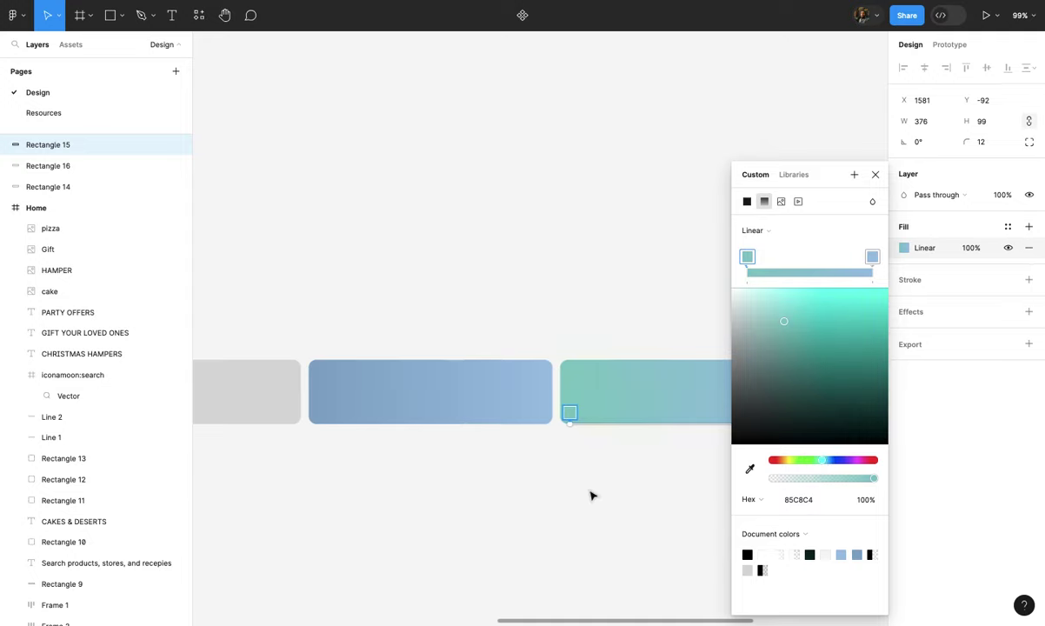
pyautogui.hscroll(5, 661, 492)
pyautogui.click(812, 502)
pyautogui.click(649, 415)
pyautogui.click(810, 500)
pyautogui.write('85C8C4')
pyautogui.press('Return')
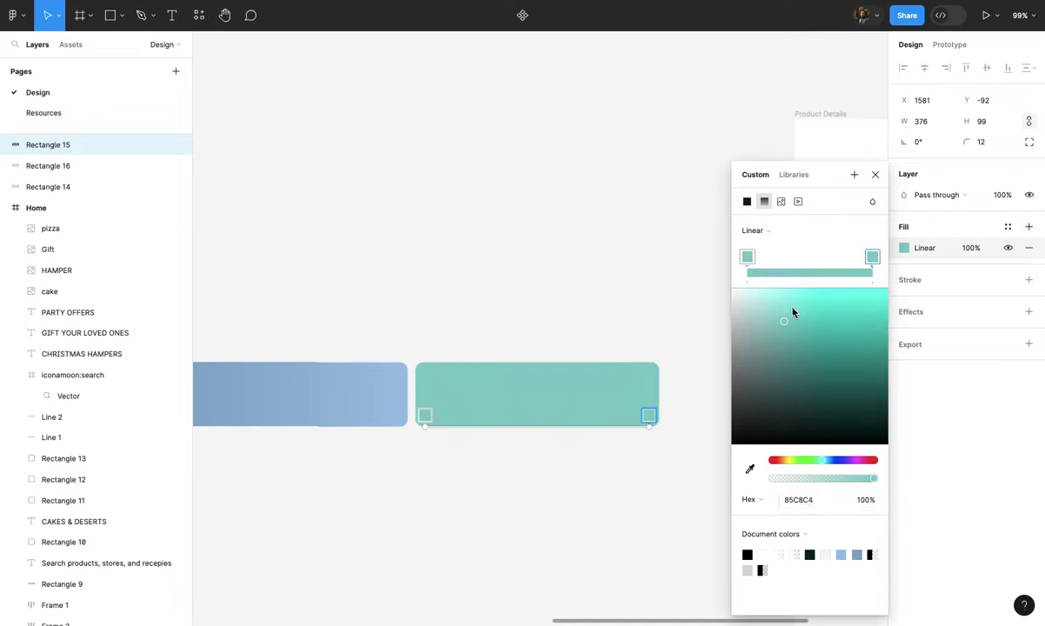
pyautogui.click(422, 416)
pyautogui.moveTo(786, 328); pyautogui.dragTo(786, 340)
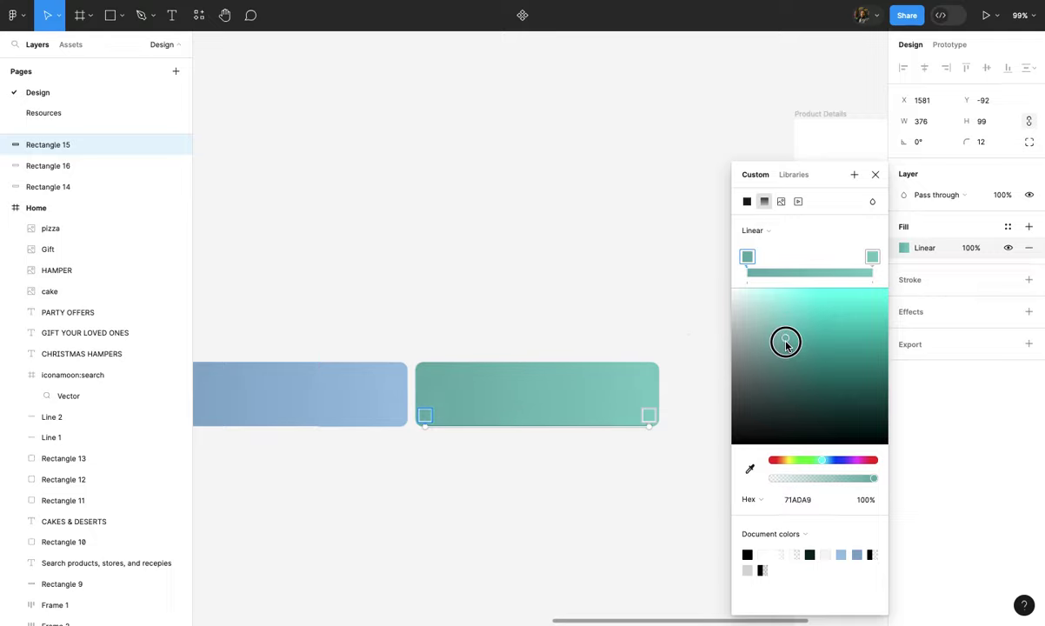
pyautogui.click(637, 492)
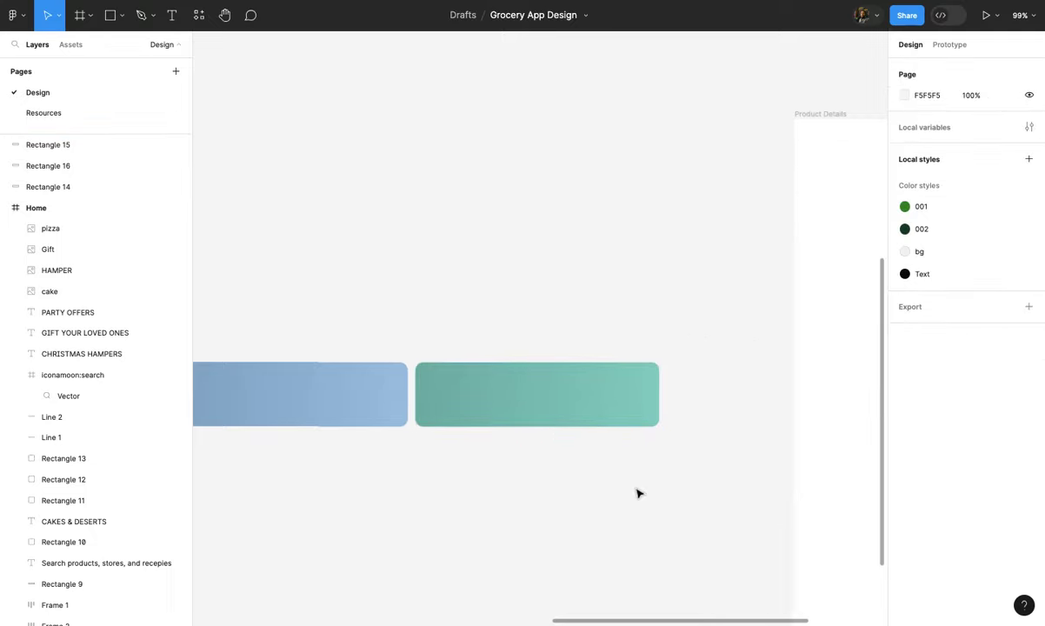
# - Paste the blue gradient fill onto the left grey card as well
pyautogui.scroll(-5, 636, 492)
pyautogui.scroll(3, 636, 492)
pyautogui.scroll(2, 638, 437)
pyautogui.click(639, 430)
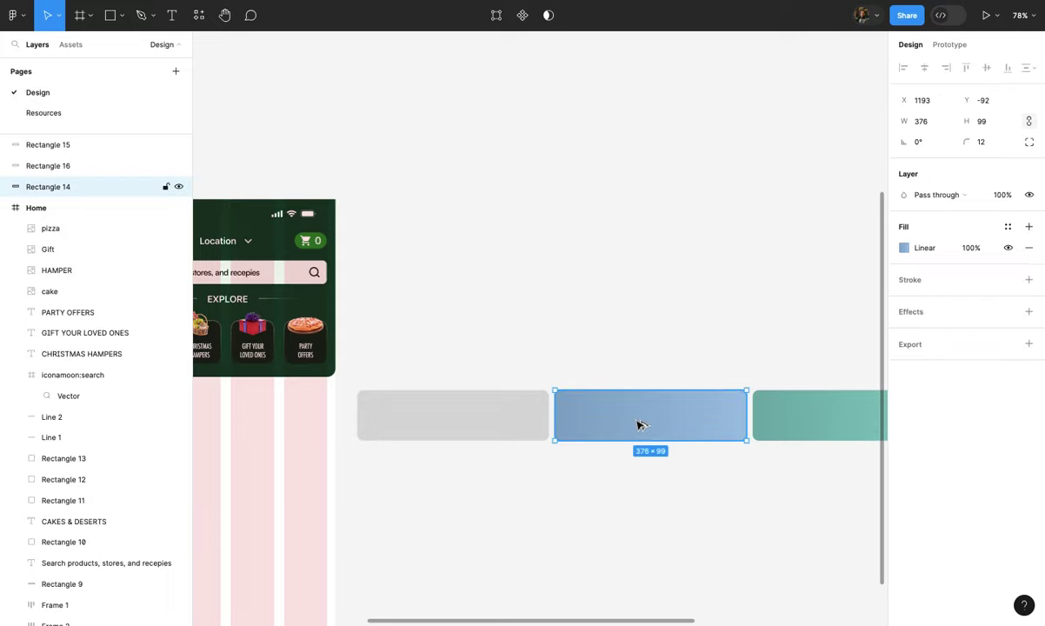
pyautogui.click(485, 421)
pyautogui.hotkey('ctrl', 'alt', 'v')
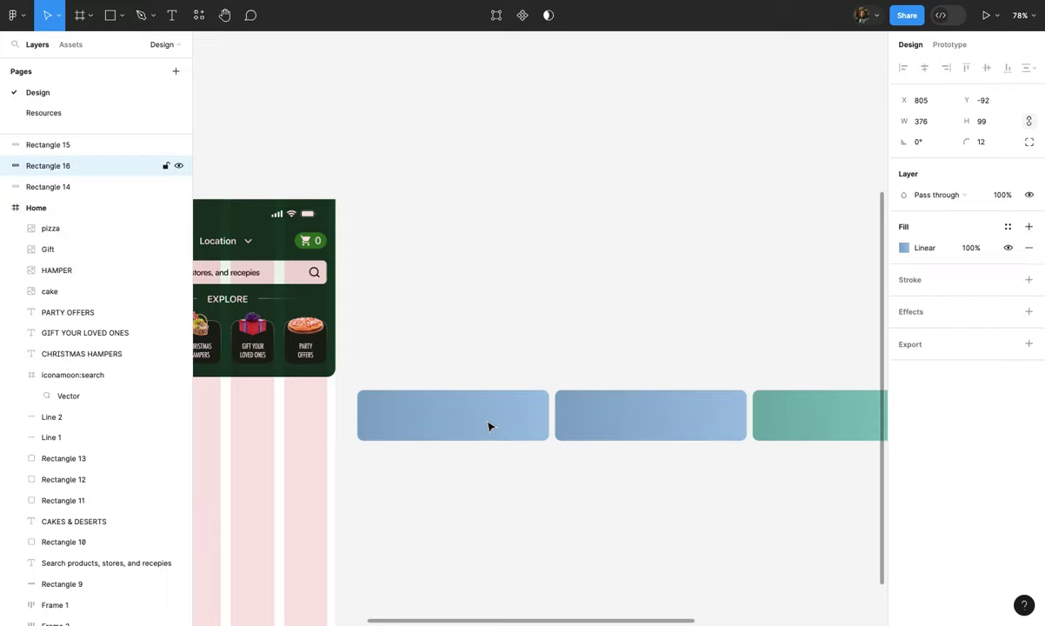
# - Recolour the left card's gradient to green 85C8A4, lightening the right end to 98E4BB
pyautogui.scroll(3, 489, 422)
pyautogui.click(904, 247)
pyautogui.click(748, 256)
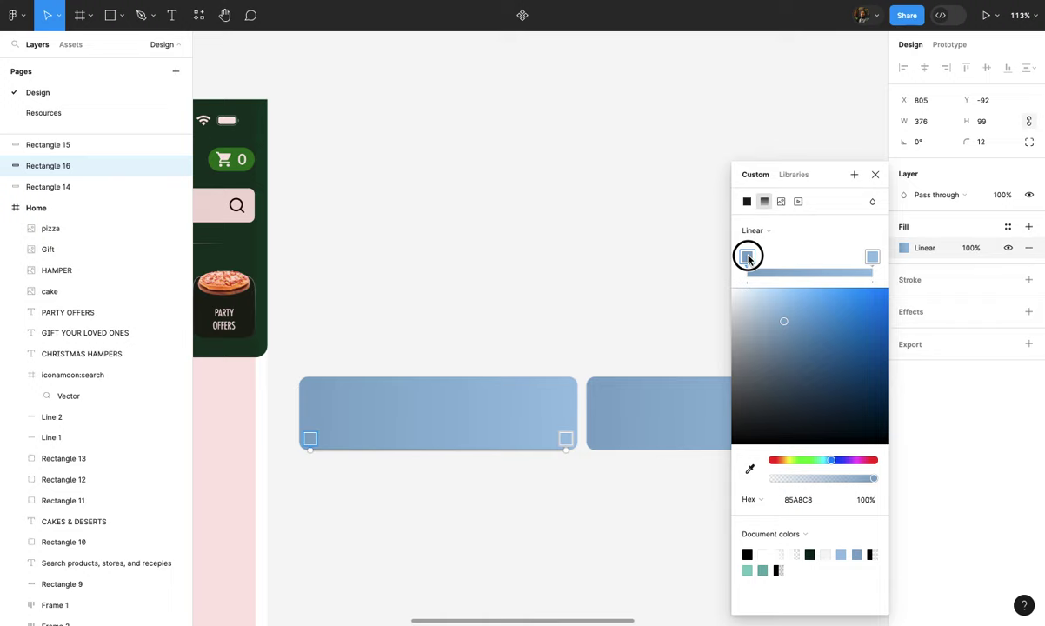
pyautogui.click(815, 461)
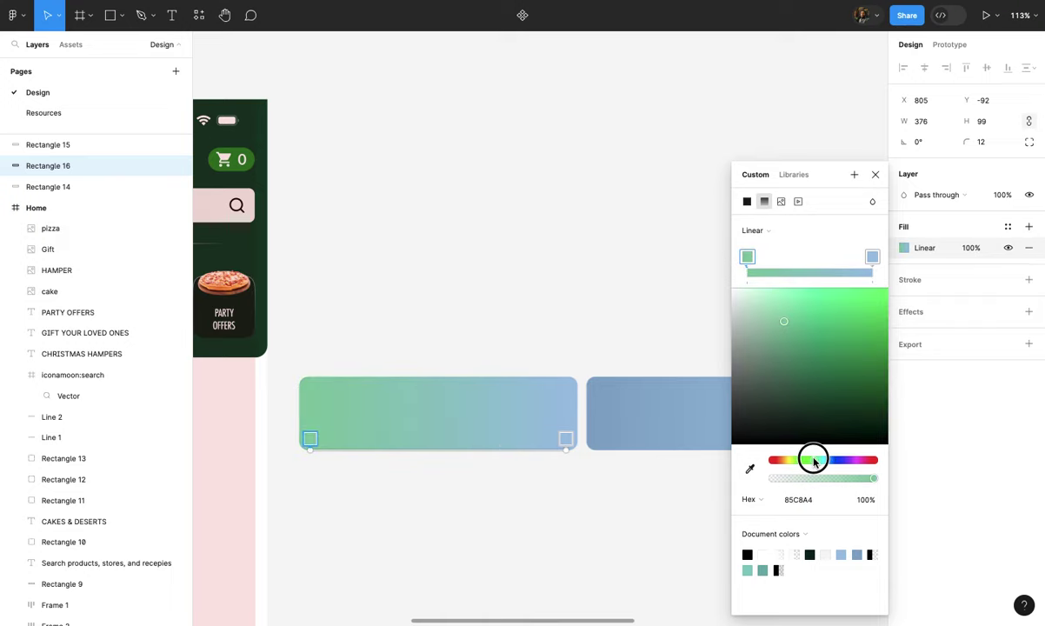
pyautogui.click(566, 439)
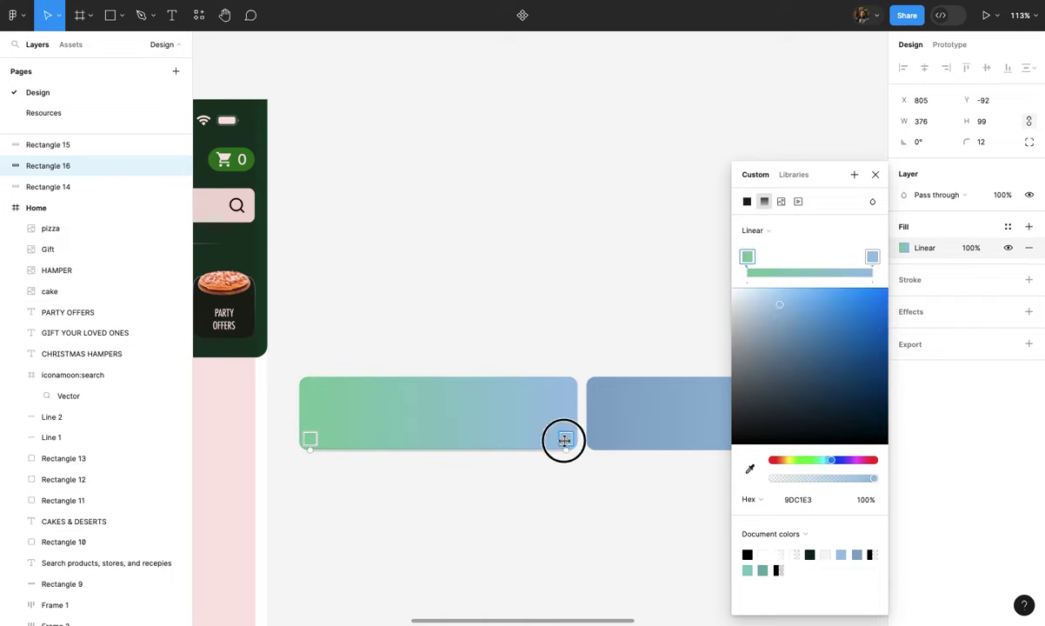
pyautogui.click(310, 438)
pyautogui.click(797, 499)
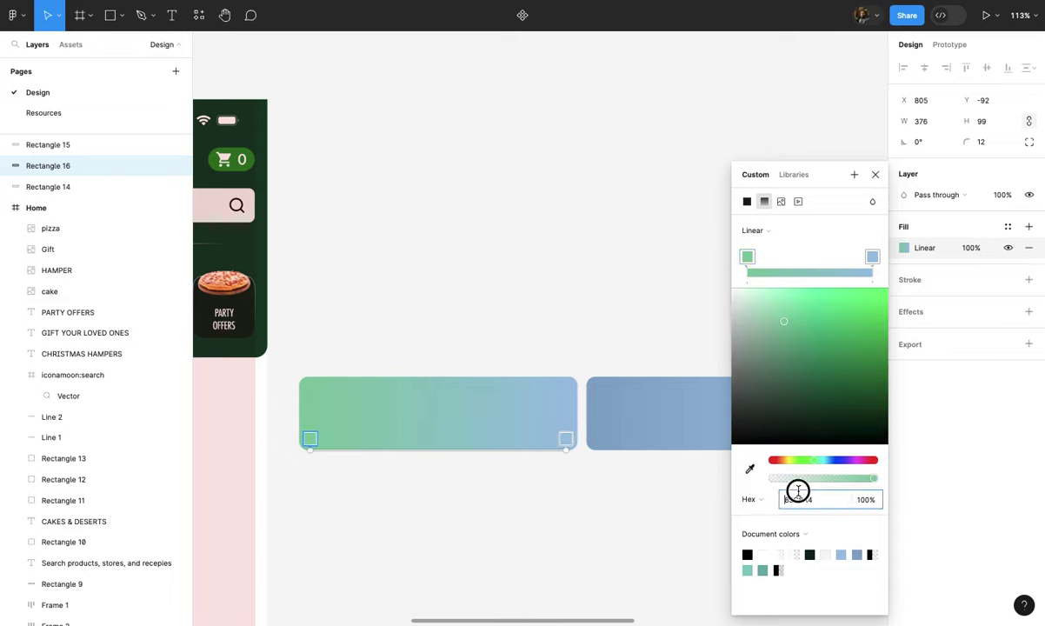
pyautogui.click(565, 439)
pyautogui.click(798, 499)
pyautogui.write('85C8A4')
pyautogui.press('Return')
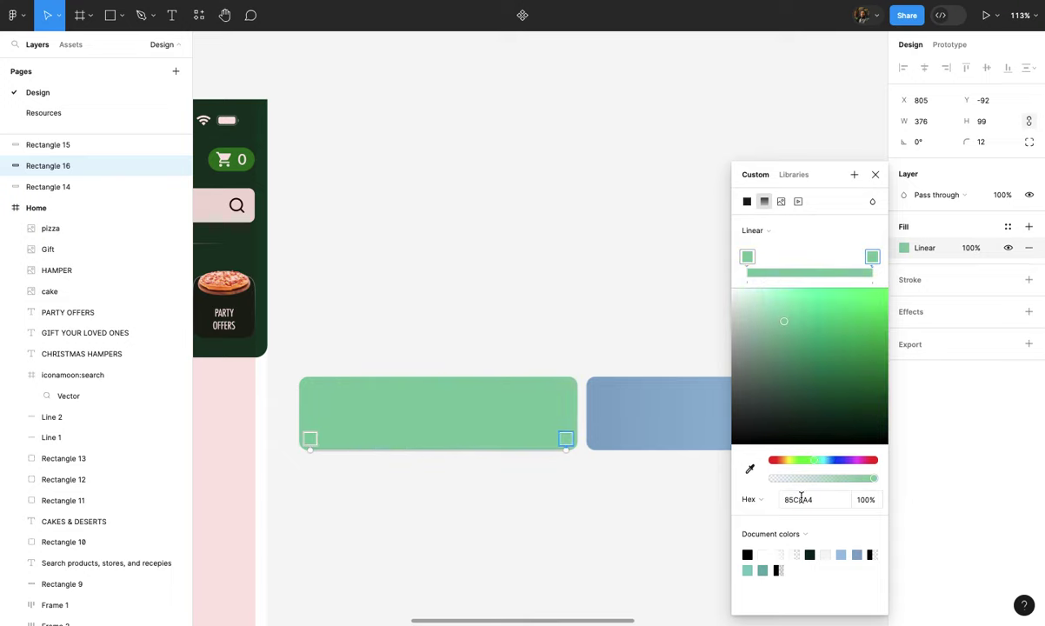
pyautogui.moveTo(786, 308); pyautogui.dragTo(784, 311)
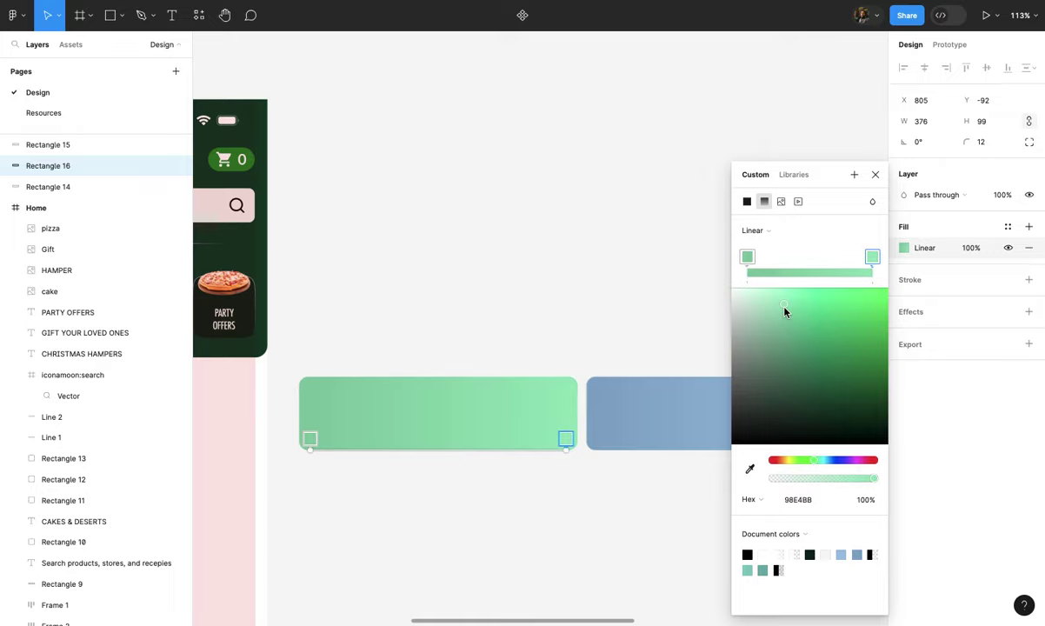
pyautogui.click(582, 286)
pyautogui.scroll(-5, 581, 285)
# - Wrap the three gradient banners in an auto-layout row and move it into the Home screen
pyautogui.scroll(-3, 582, 285)
pyautogui.scroll(2, 561, 320)
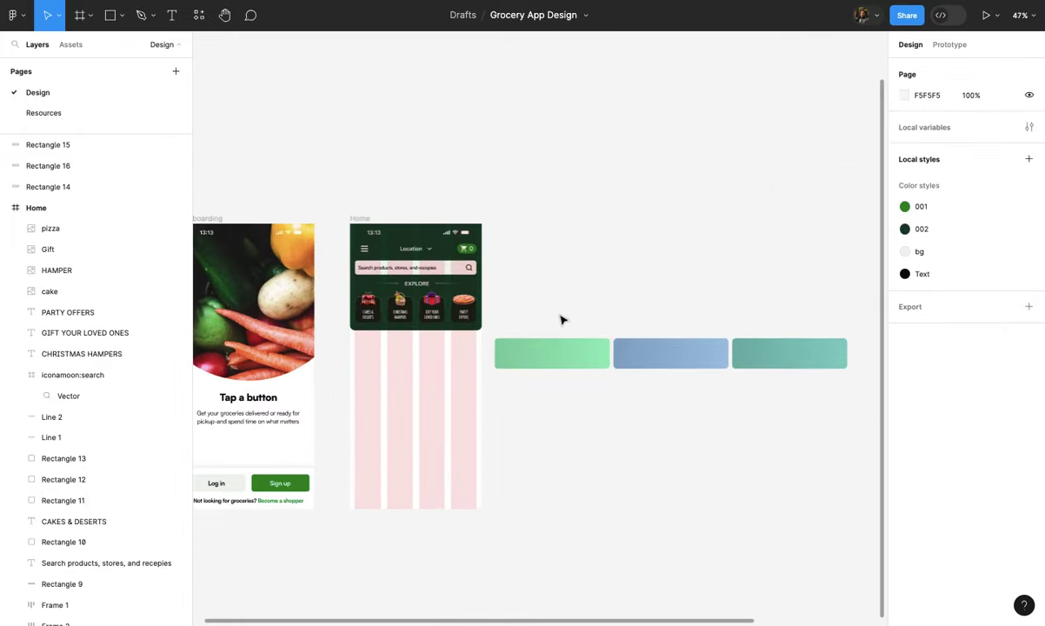
pyautogui.moveTo(561, 320); pyautogui.dragTo(755, 396)
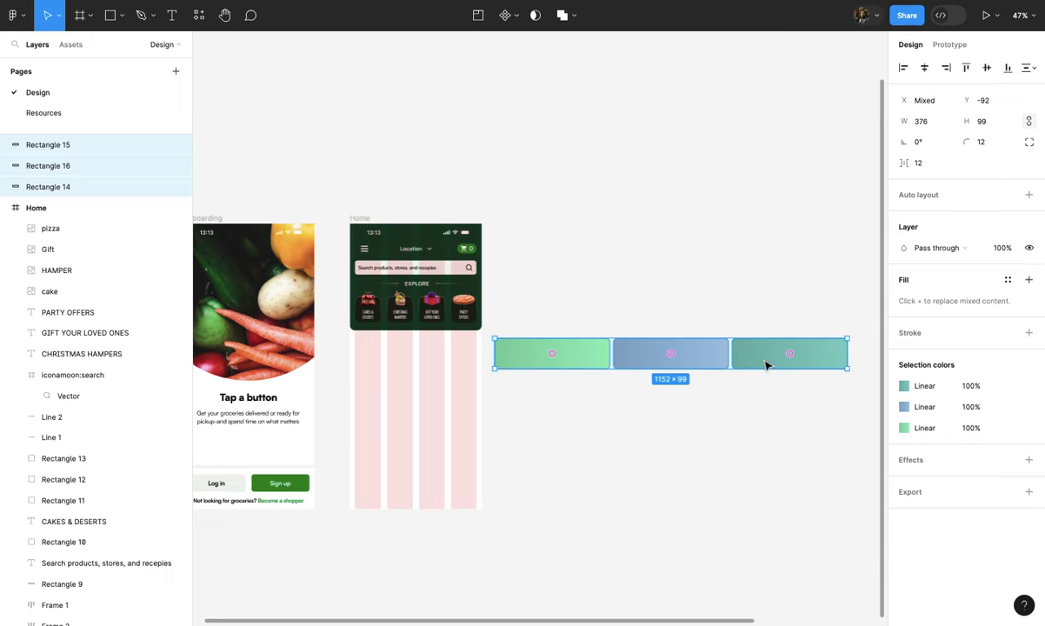
pyautogui.hotkey('shift', 'a')
pyautogui.moveTo(773, 354); pyautogui.dragTo(560, 359)
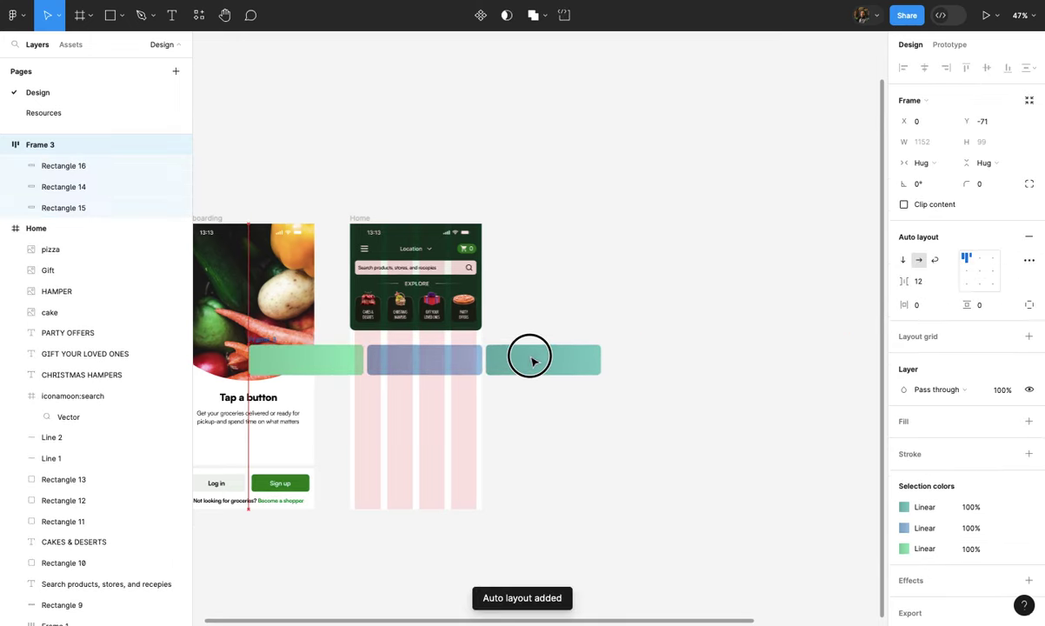
pyautogui.moveTo(560, 359); pyautogui.dragTo(536, 361)
pyautogui.press('Delete')
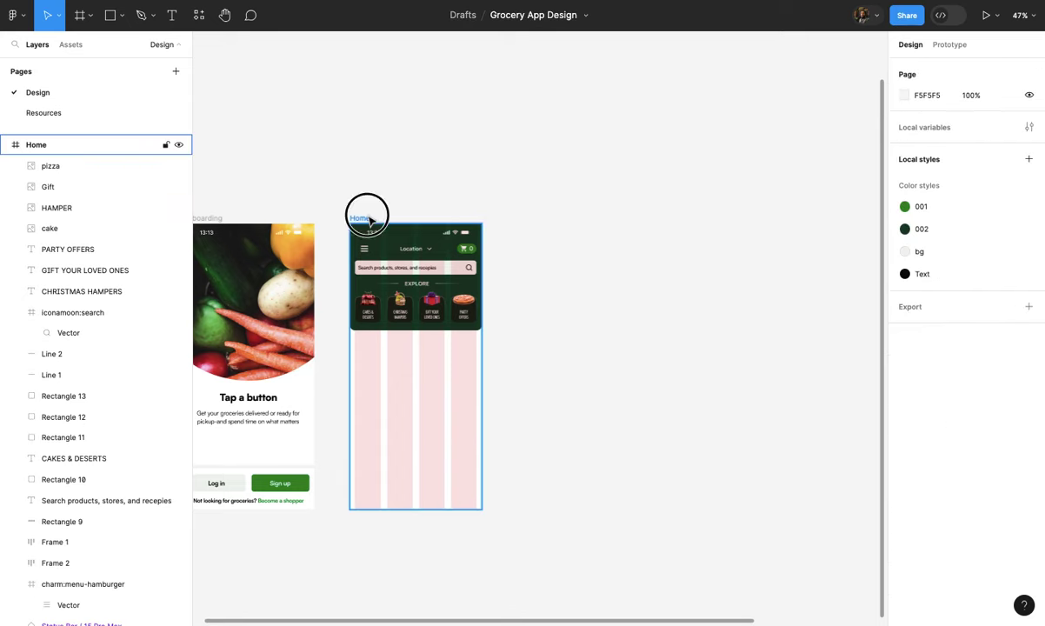
pyautogui.click(367, 218)
pyautogui.hotkey('ctrl', 'z')
pyautogui.scroll(3, 385, 217)
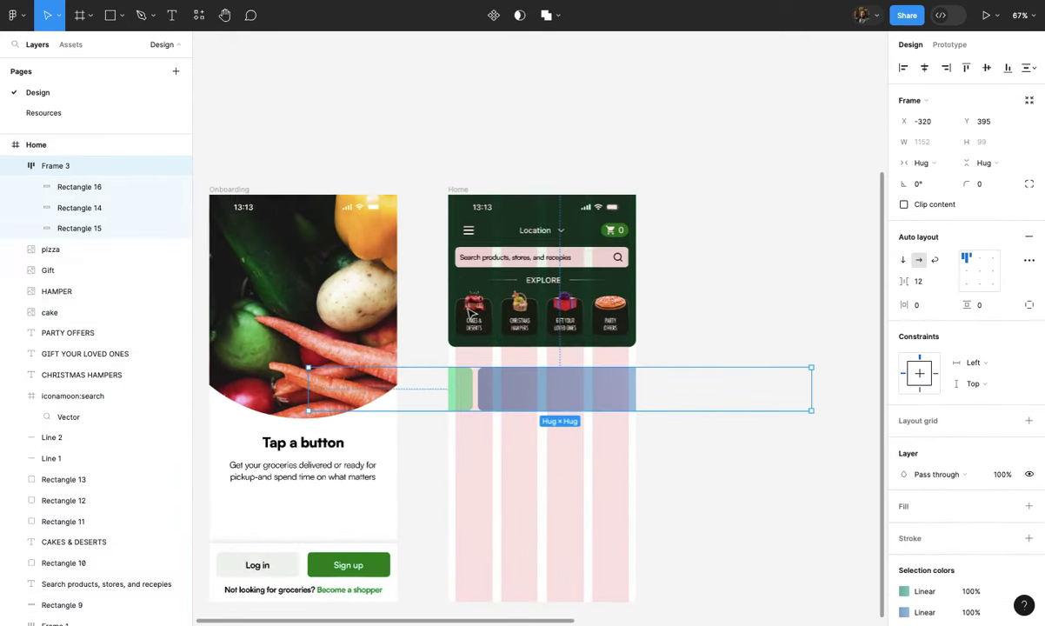
pyautogui.click(744, 294)
# - Ungroup the auto-layout row so the loose banners sit below Explore, blue one centred
pyautogui.scroll(2, 553, 388)
pyautogui.scroll(3, 553, 387)
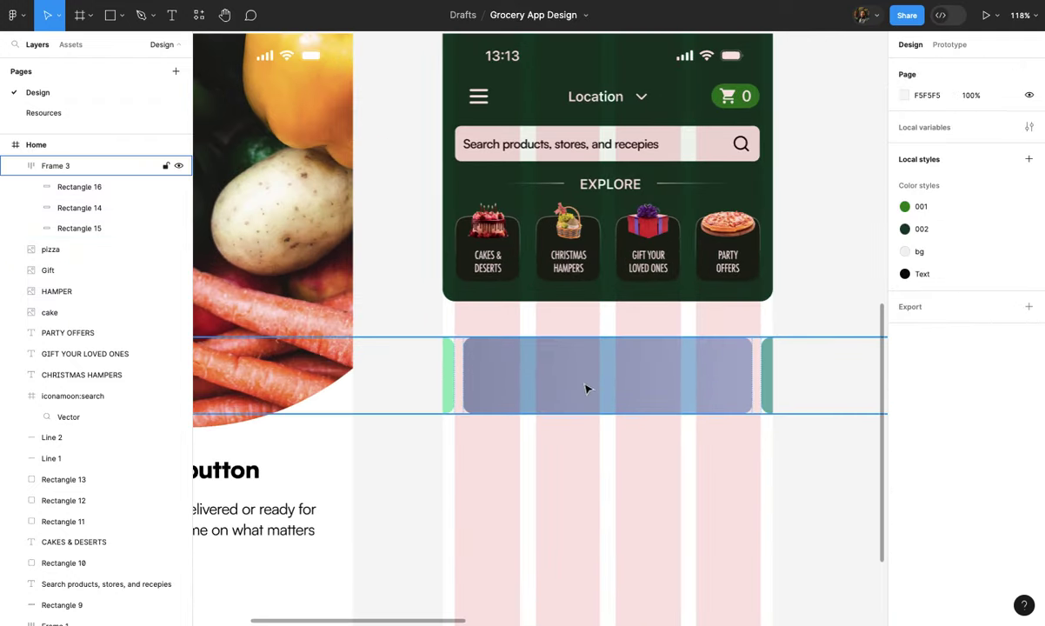
pyautogui.scroll(-3, 587, 389)
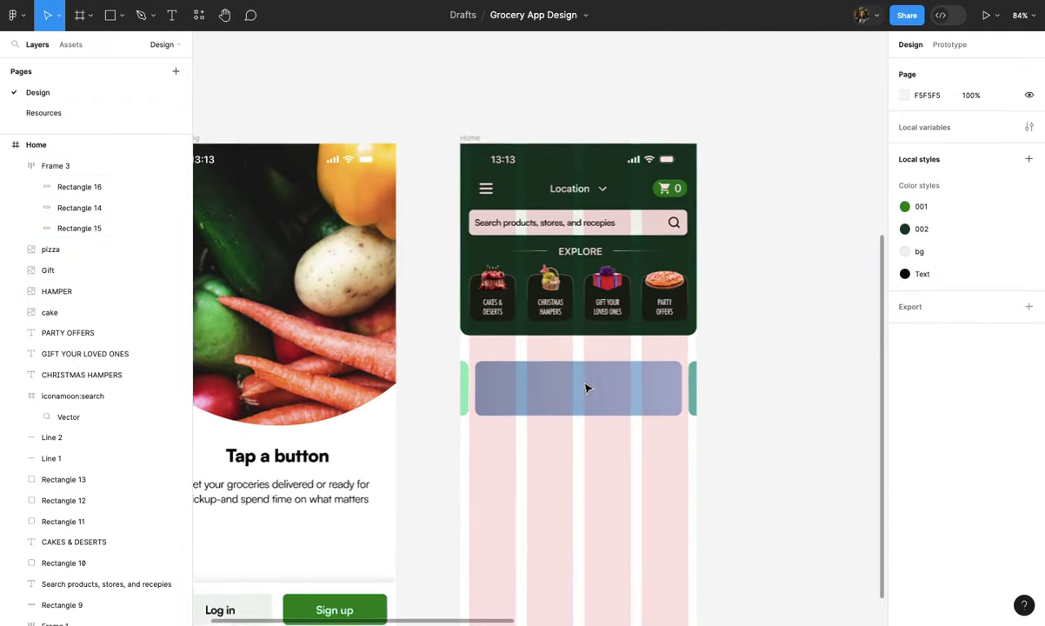
pyautogui.scroll(1, 587, 385)
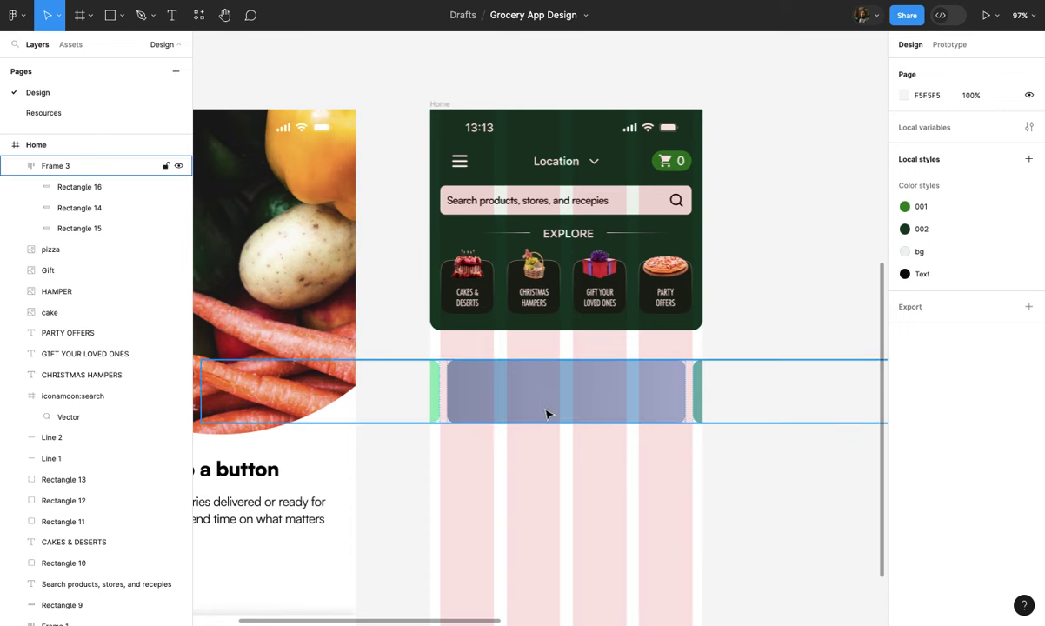
pyautogui.scroll(1, 561, 407)
pyautogui.click(567, 404)
pyautogui.press('Escape')
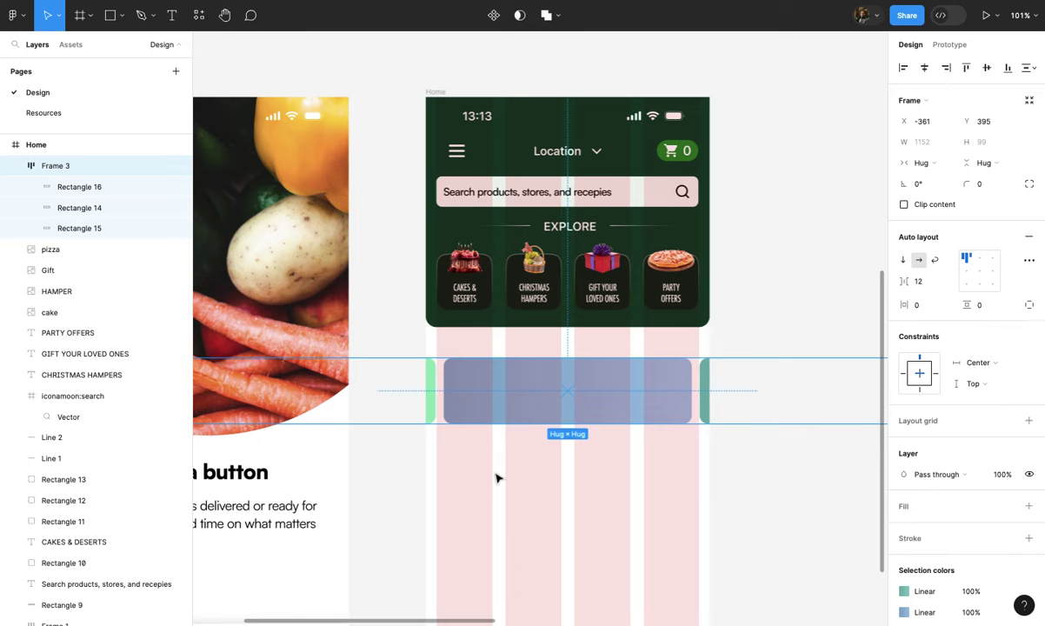
pyautogui.scroll(3, 497, 478)
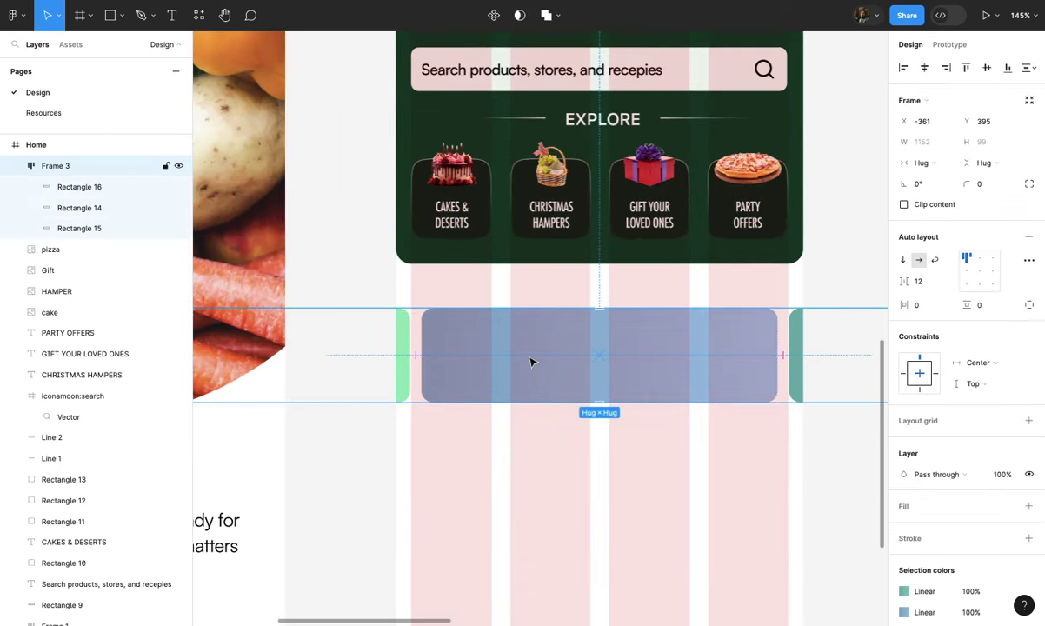
pyautogui.hotkey('ctrl', 'shift', 'g')
pyautogui.click(553, 422)
pyautogui.scroll(-3, 553, 423)
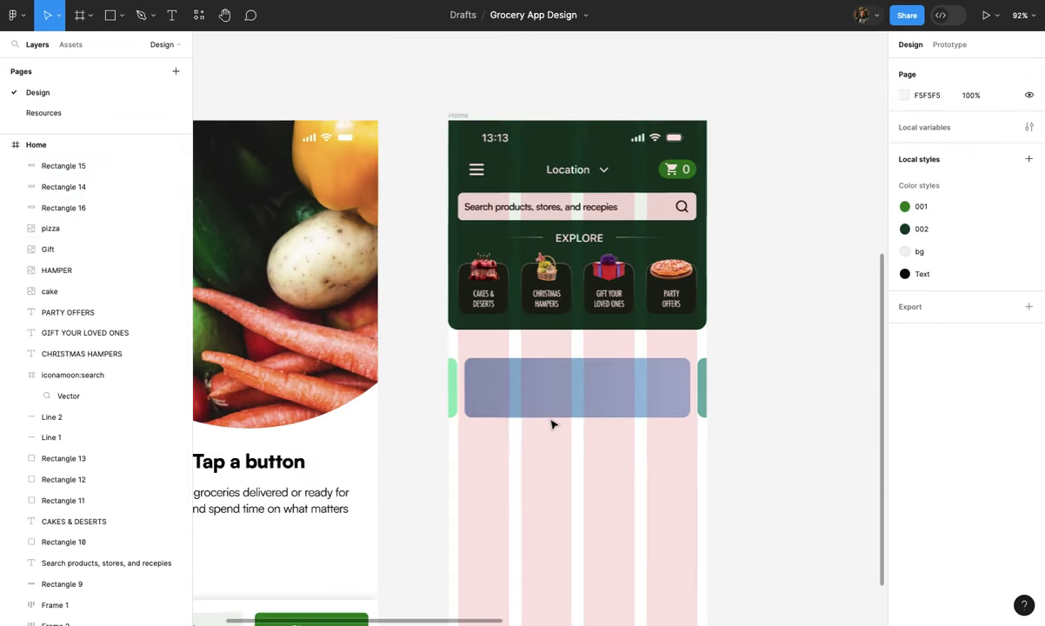
pyautogui.scroll(2, 553, 423)
pyautogui.click(565, 434)
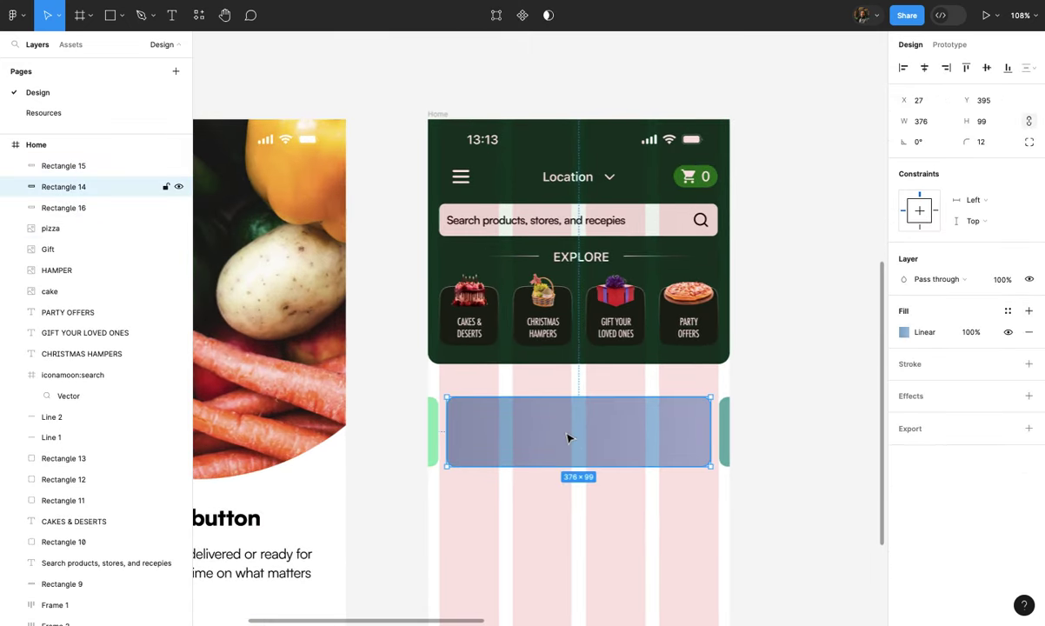
# - Add a trial 'TOP BRANDS A TOP DEALS' text layer on the blue banner, then delete it
pyautogui.scroll(3, 567, 437)
pyautogui.scroll(2, 566, 437)
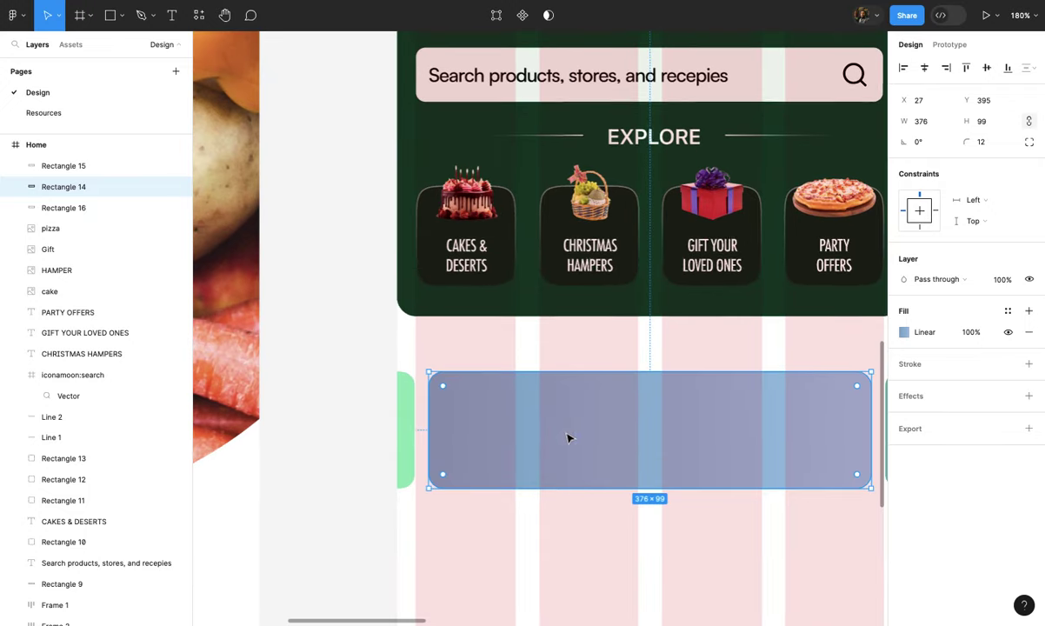
pyautogui.scroll(-1, 519, 411)
pyautogui.press('t')
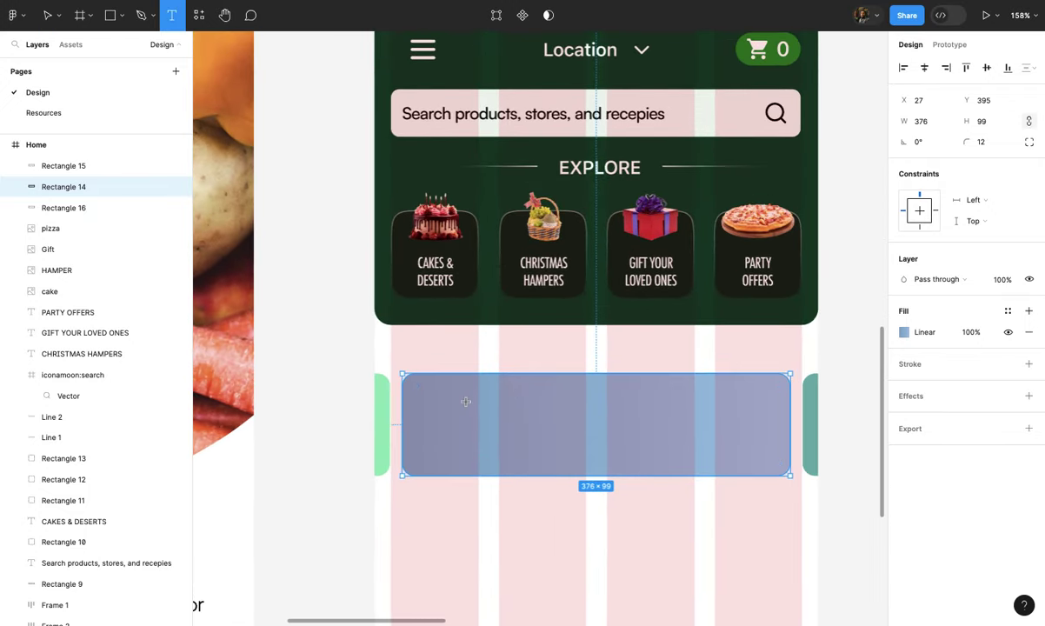
pyautogui.click(468, 402)
pyautogui.write('g')
pyautogui.press('BackSpace')
pyautogui.write('TOP')
pyautogui.write(' BRANDS')
pyautogui.write(' A')
pyautogui.write(' TOP')
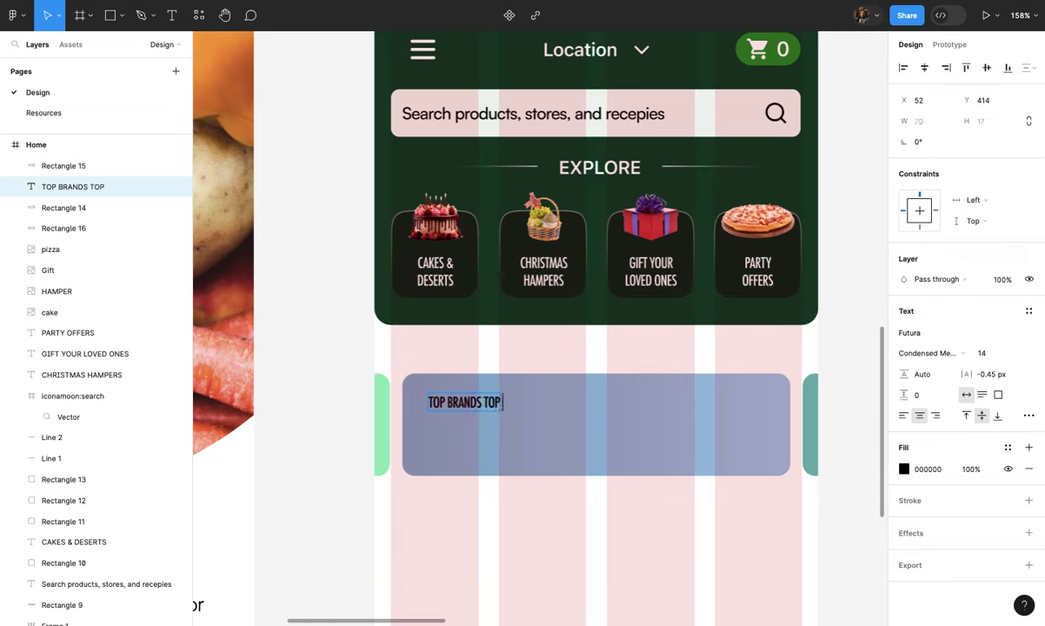
pyautogui.write(' DEALS')
pyautogui.press('Escape')
pyautogui.scroll(-1, 494, 405)
pyautogui.scroll(-1, 494, 404)
pyautogui.scroll(-2, 494, 404)
pyautogui.doubleClick(494, 404)
pyautogui.press('BackSpace')
pyautogui.press('BackSpace')
pyautogui.press('BackSpace')
pyautogui.press('BackSpace')
pyautogui.press('BackSpace')
pyautogui.press('BackSpace')
pyautogui.press('BackSpace')
pyautogui.press('BackSpace')
pyautogui.write('top')
pyautogui.press('Escape')
pyautogui.press('Delete')
# - Drag the three selected banners out to the right of the Home screen
pyautogui.press('-')
pyautogui.press('-')
pyautogui.scroll(-3, 515, 399)
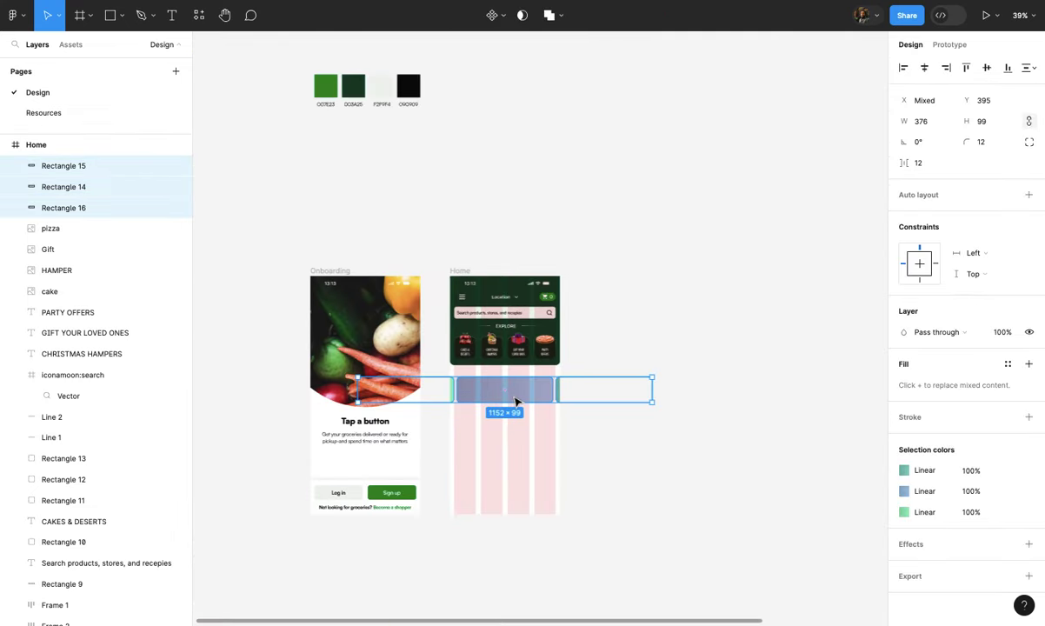
pyautogui.moveTo(611, 378)
pyautogui.mouseDown()
pyautogui.moveTo(718, 400)
pyautogui.moveTo(729, 390)
pyautogui.mouseUp()
pyautogui.scroll(5, 734, 408)
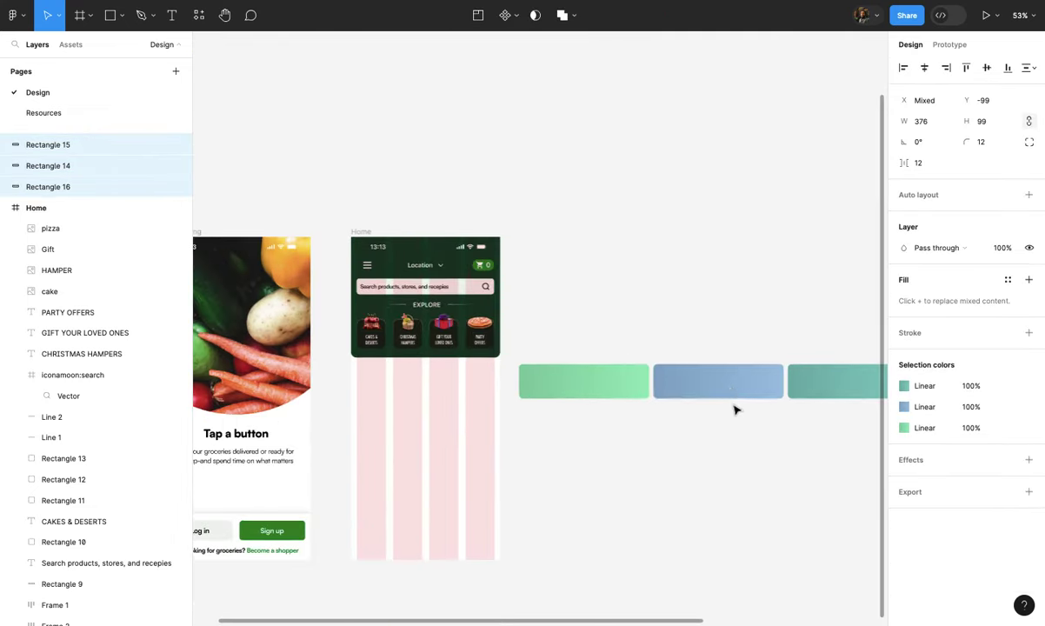
pyautogui.press('Escape')
pyautogui.scroll(3, 642, 404)
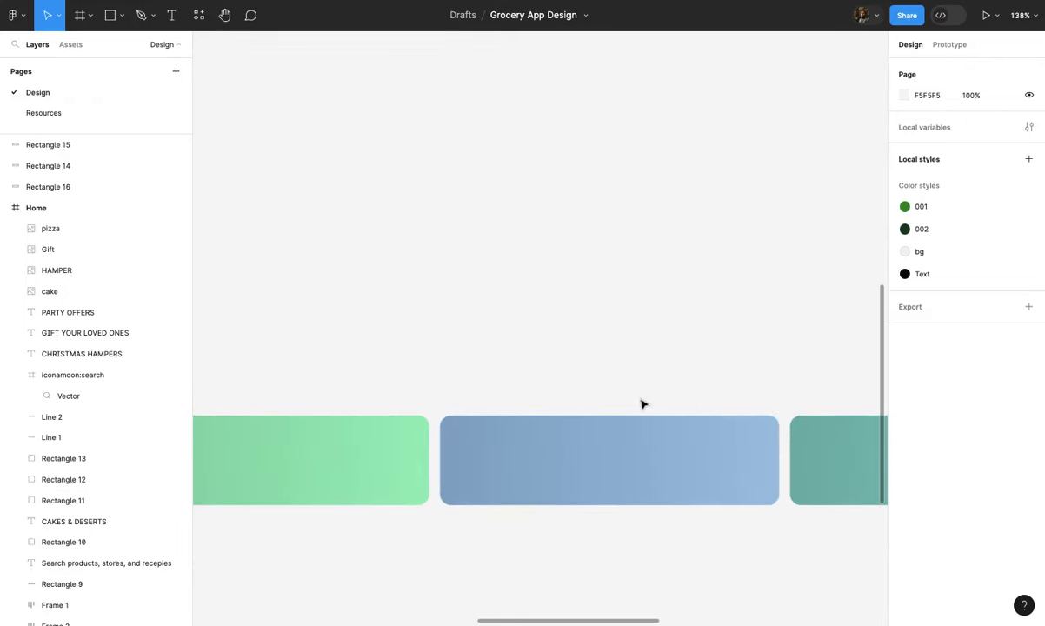
# - Create a 'TOP BRANDS TOP DEALS' text layer and position it at the blue banner's top-left
pyautogui.click(532, 459)
pyautogui.press('t')
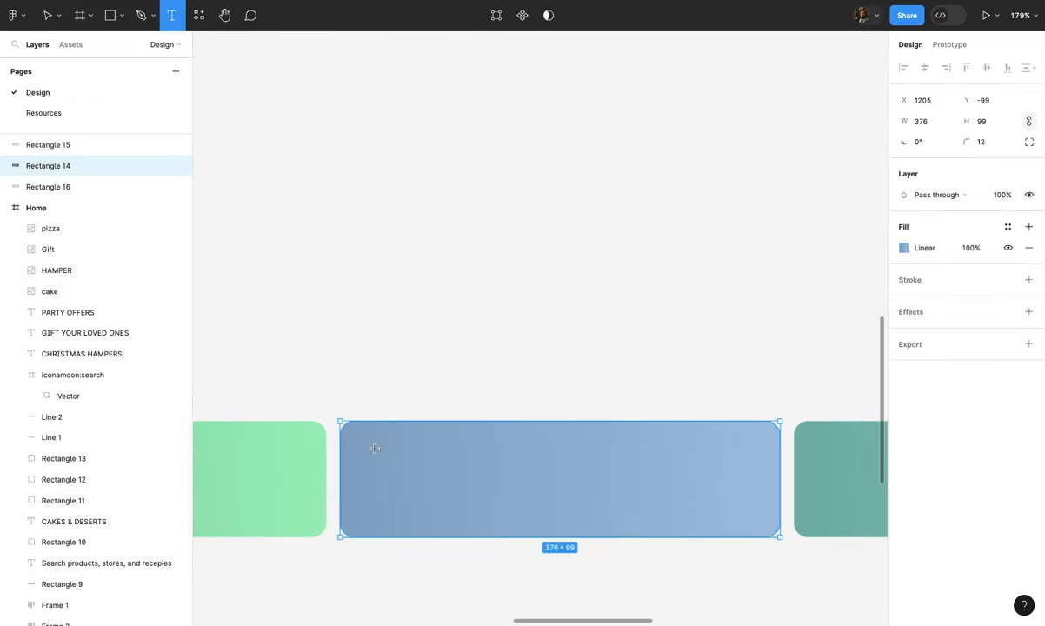
pyautogui.click(369, 447)
pyautogui.write('t')
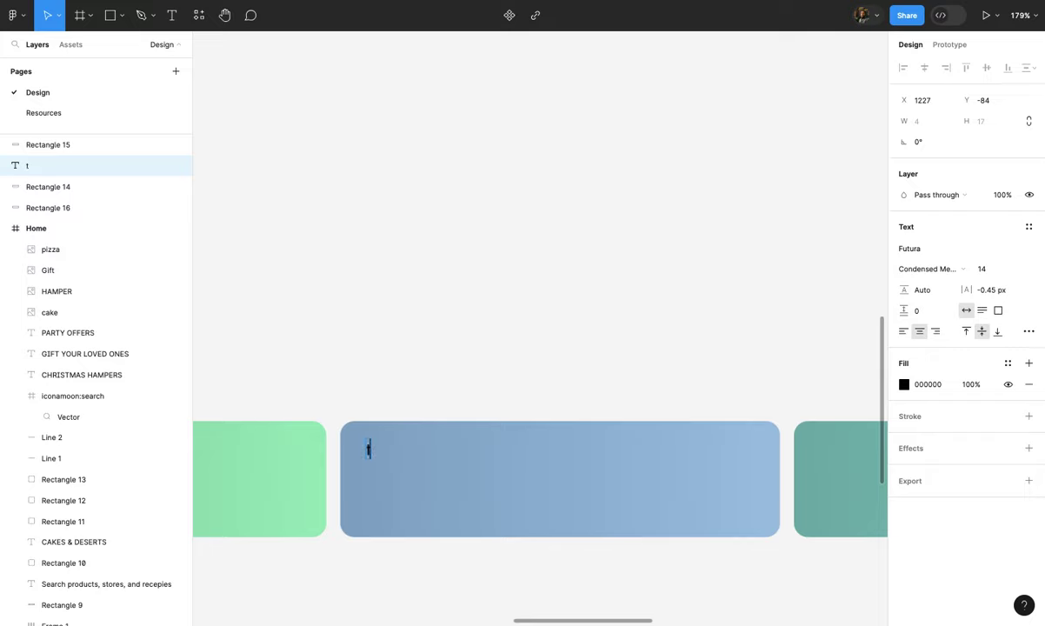
pyautogui.write('Top')
pyautogui.write(' Brands')
pyautogui.hotkey('ctrl', 'a')
pyautogui.write('TOP BRAND')
pyautogui.write('S')
pyautogui.write(' TOP DEALS')
pyautogui.press('Escape')
pyautogui.moveTo(400, 448); pyautogui.dragTo(448, 444)
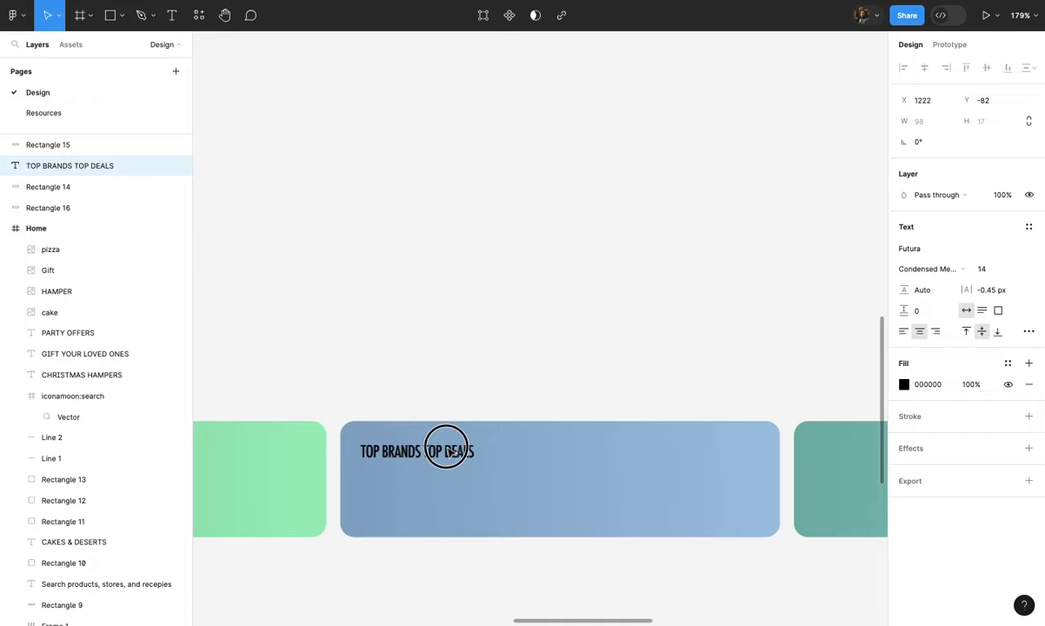
# - Set the banner heading's font to Satoshi and nudge it right and down
pyautogui.click(946, 250)
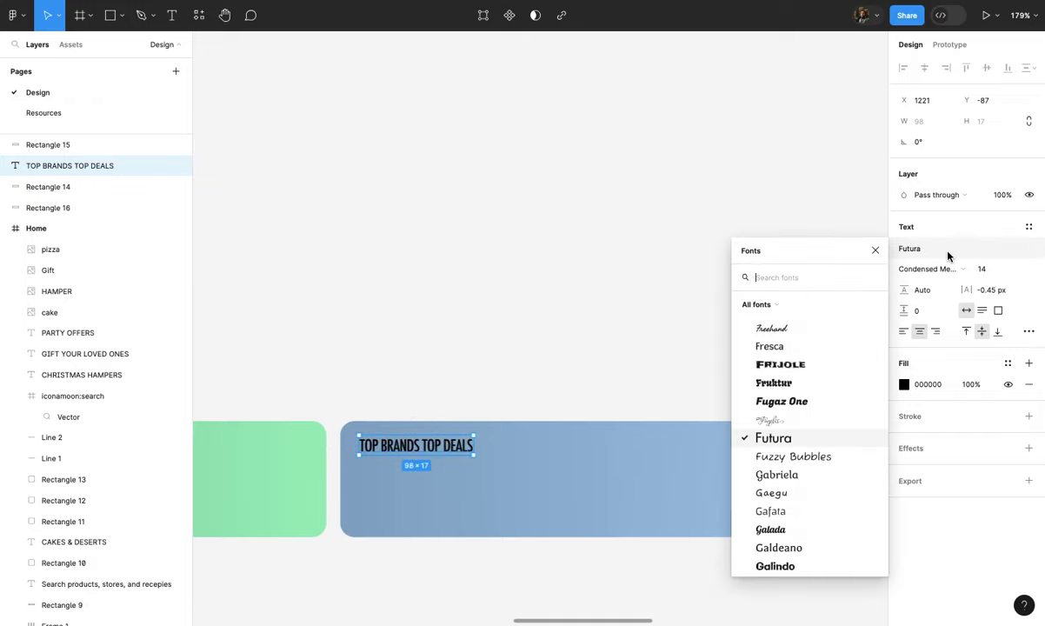
pyautogui.write('sat')
pyautogui.press('Return')
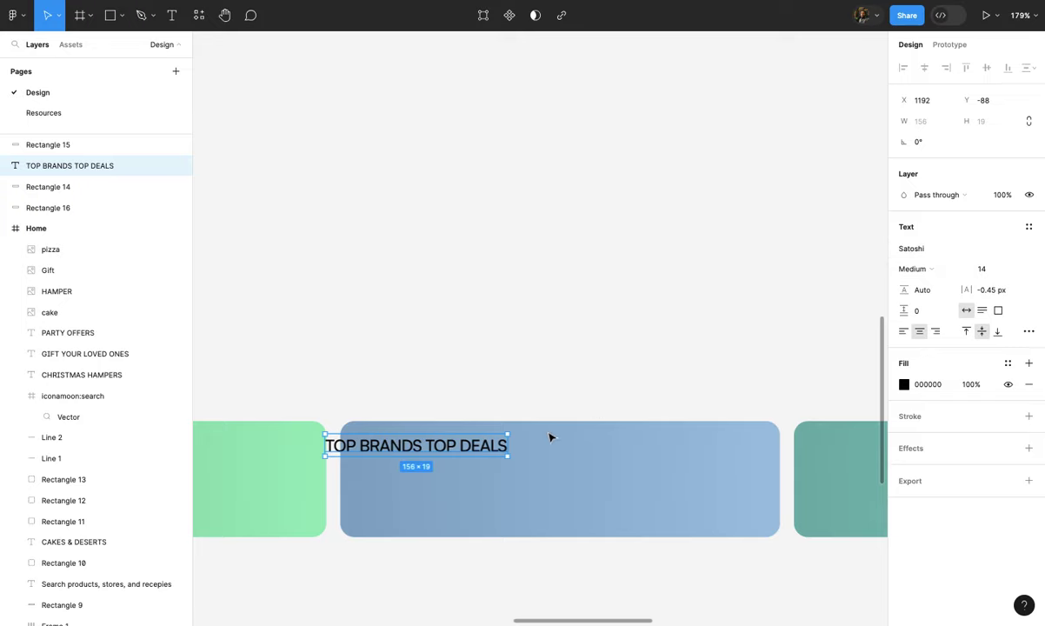
pyautogui.moveTo(477, 452); pyautogui.dragTo(513, 457)
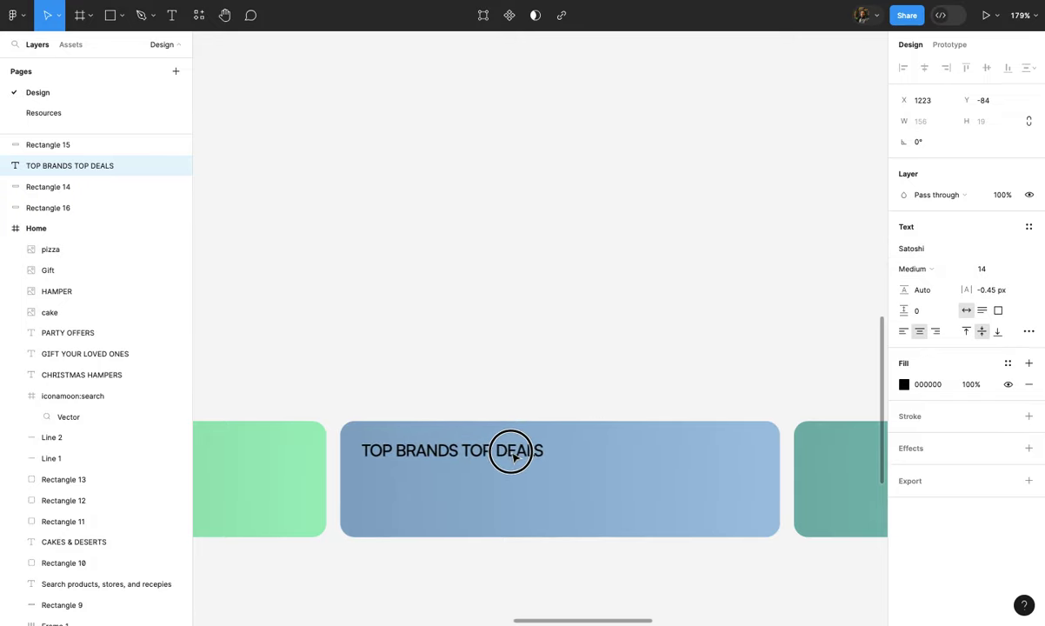
# - Make the TOP BRANDS TOP DEALS title Black weight, size 20, and move it right
pyautogui.click(928, 271)
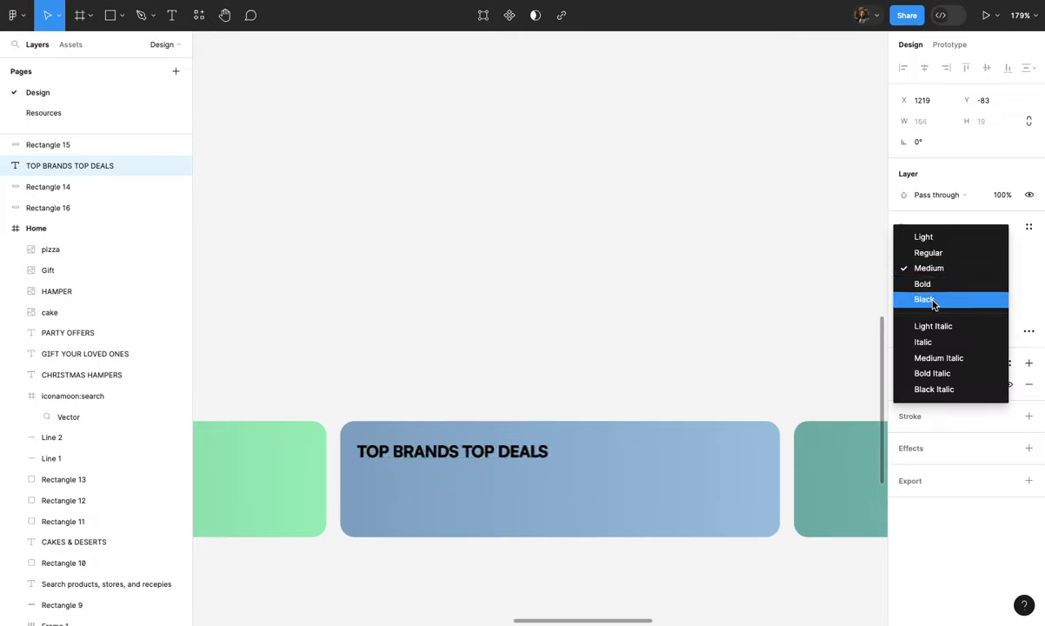
pyautogui.click(933, 300)
pyautogui.click(560, 393)
pyautogui.scroll(2, 556, 469)
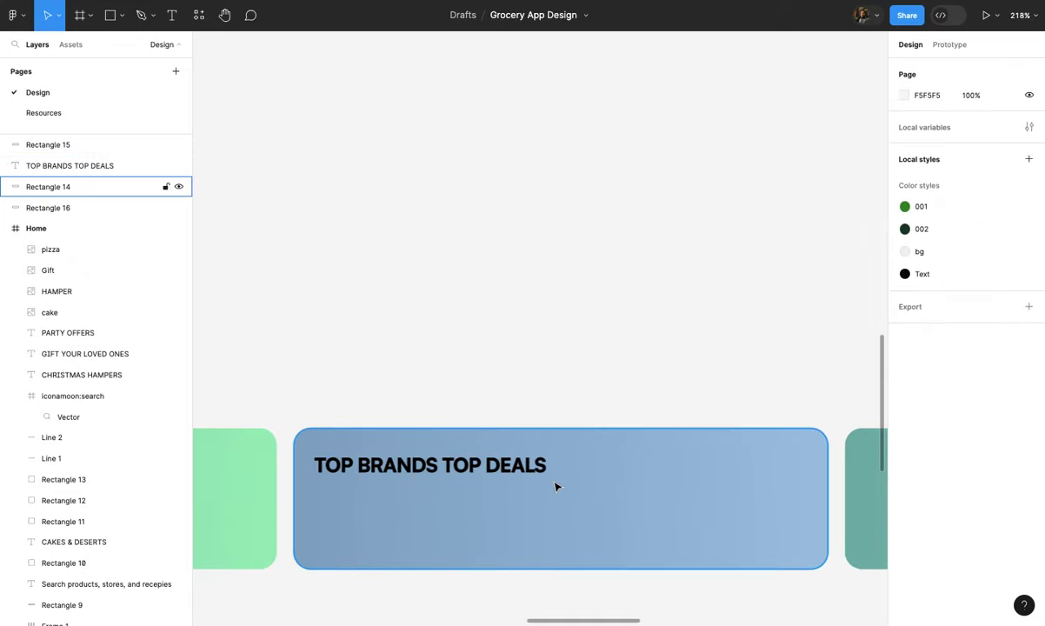
pyautogui.click(539, 470)
pyautogui.click(996, 271)
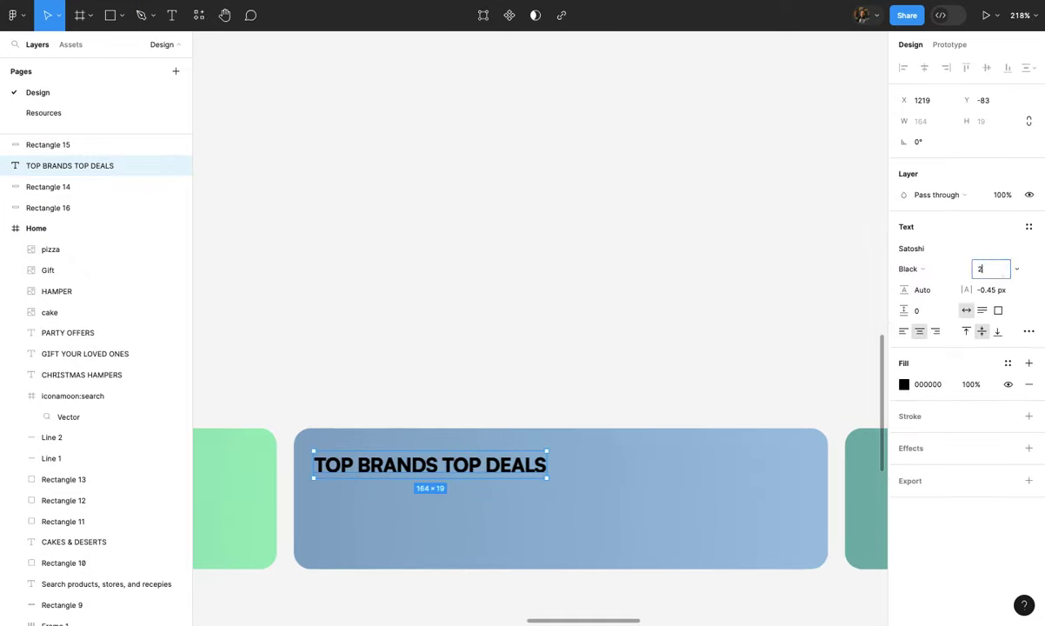
pyautogui.write('0')
pyautogui.press('Return')
pyautogui.moveTo(483, 460); pyautogui.dragTo(545, 465)
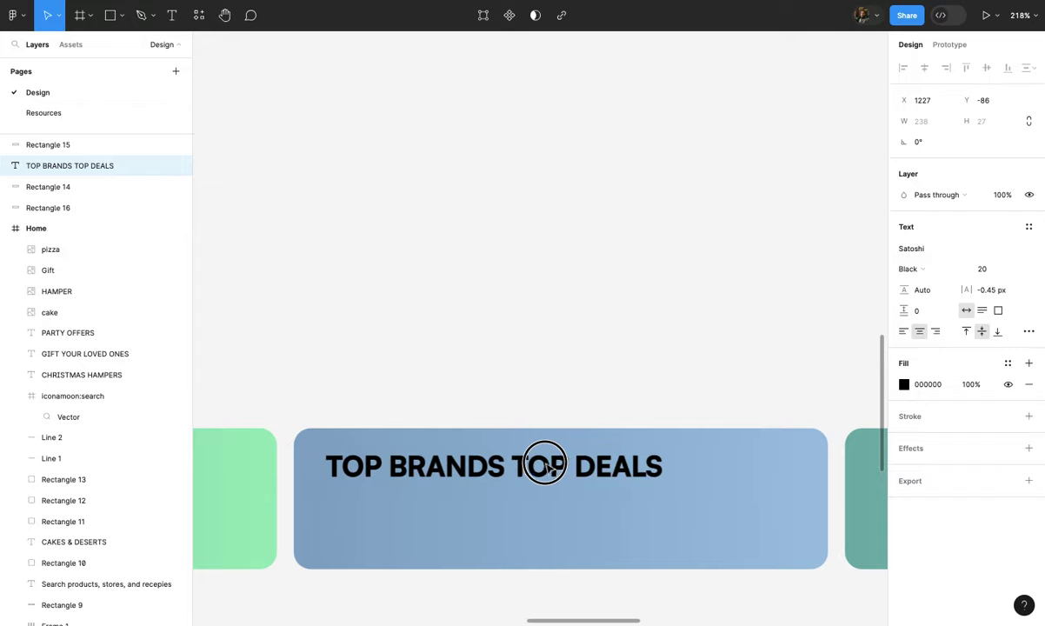
pyautogui.click(575, 401)
# - Alt-drag a duplicate of the title just below it
pyautogui.scroll(-2, 576, 401)
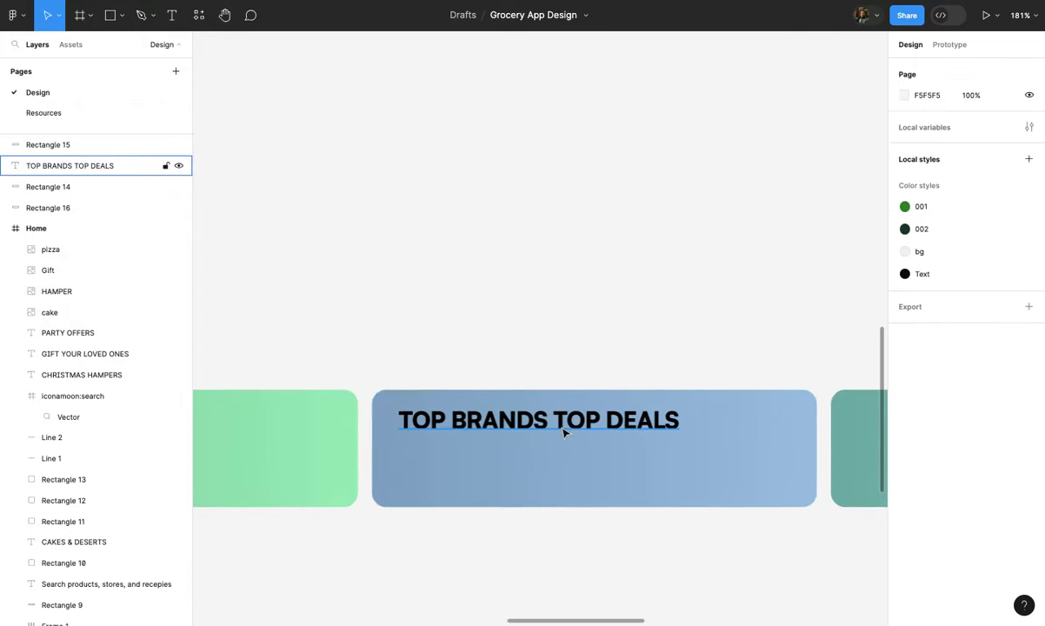
pyautogui.scroll(2, 563, 432)
pyautogui.keyDown('alt'); pyautogui.moveTo(562, 415); pyautogui.dragTo(562, 462); pyautogui.keyUp('alt')
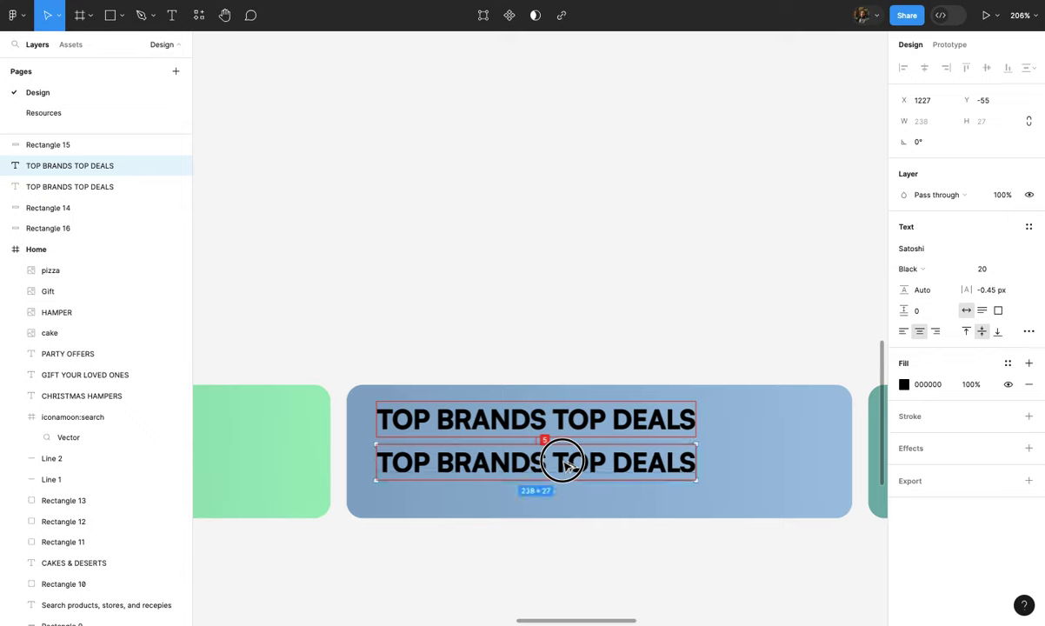
pyautogui.doubleClick(562, 461)
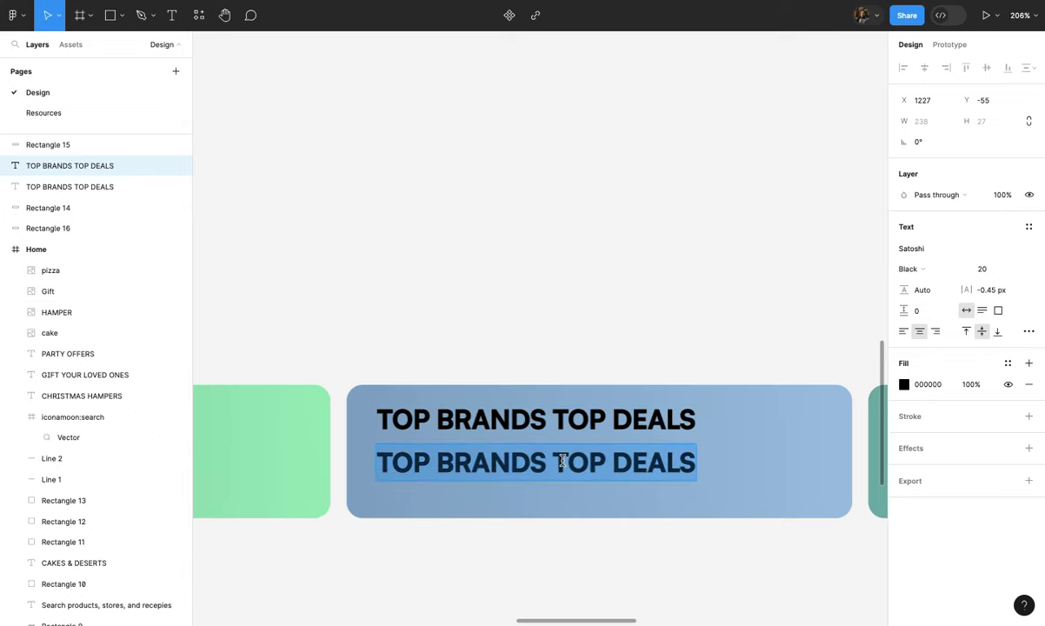
# - Retype the duplicate to read 'Get min. 30% OFF on delicious meals'
pyautogui.write('gE')
pyautogui.press('BackSpace')
pyautogui.press('BackSpace')
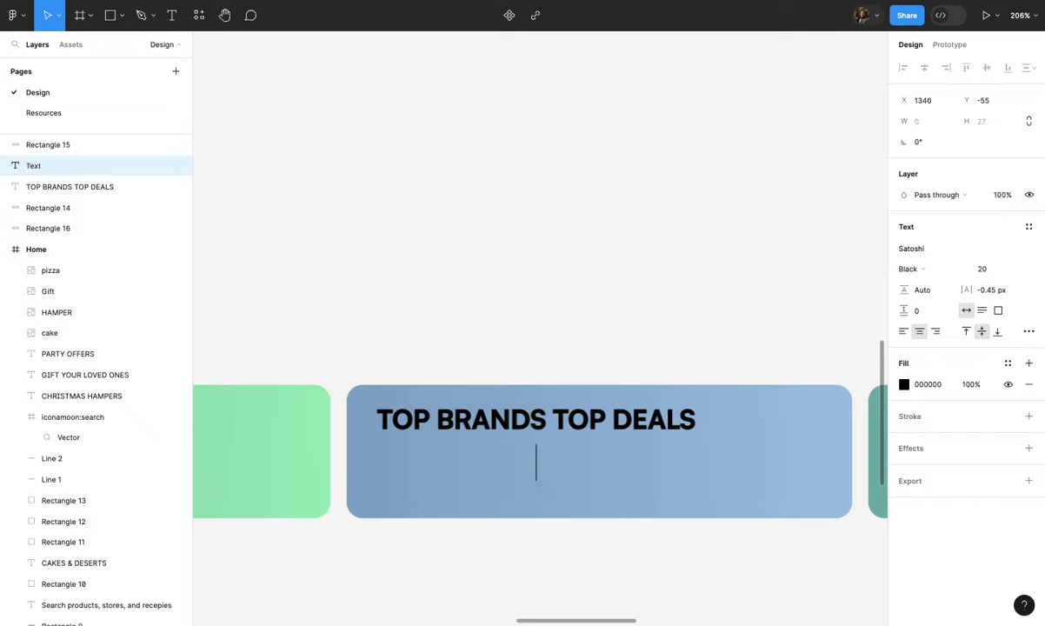
pyautogui.write('Get min.')
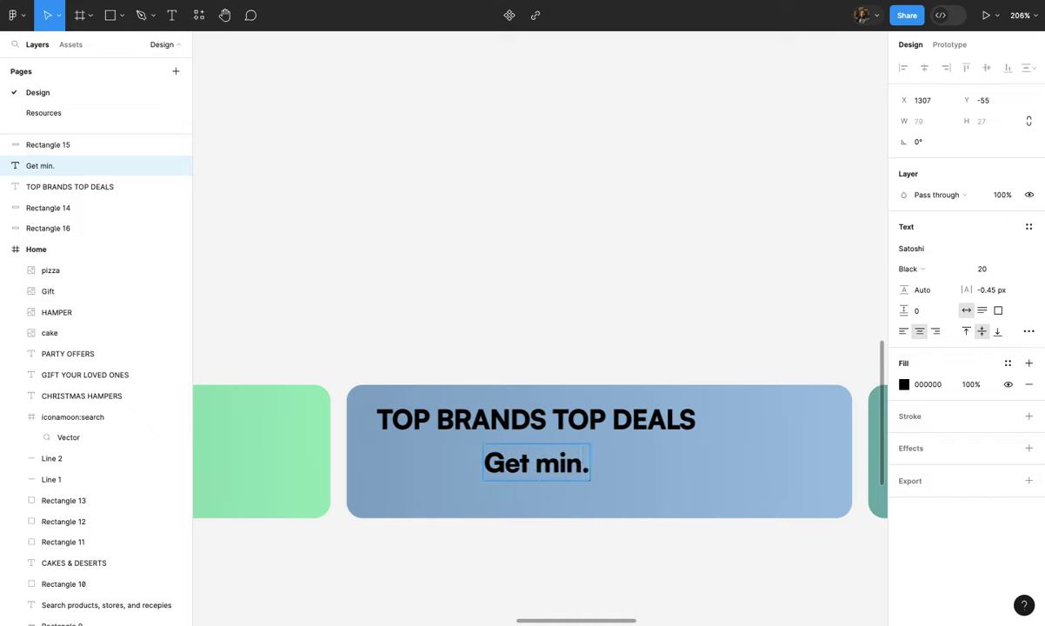
pyautogui.write(' 30')
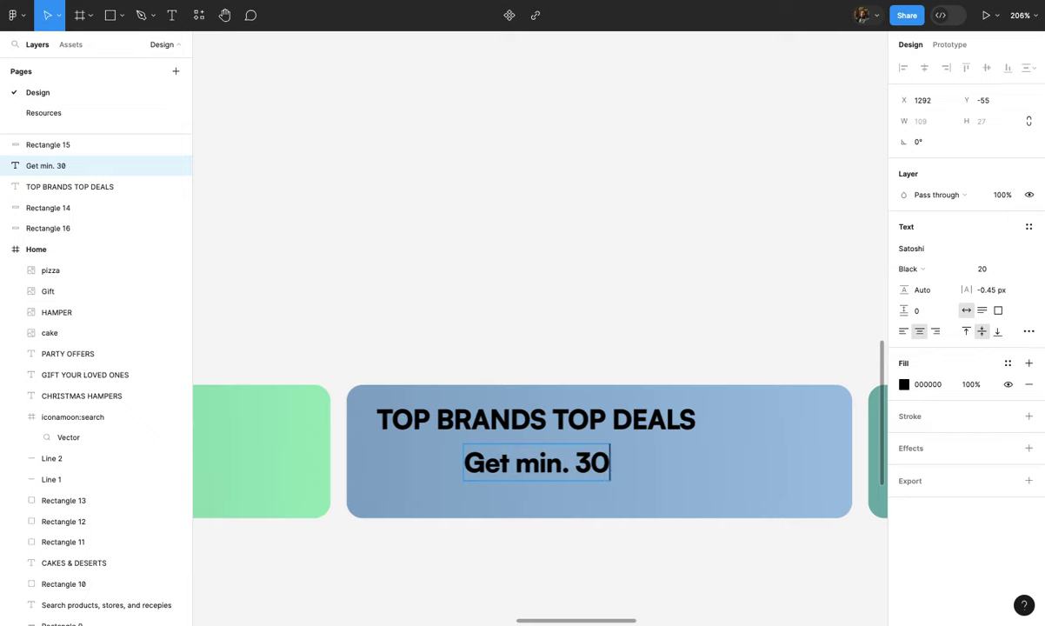
pyautogui.write('% OFF on deli')
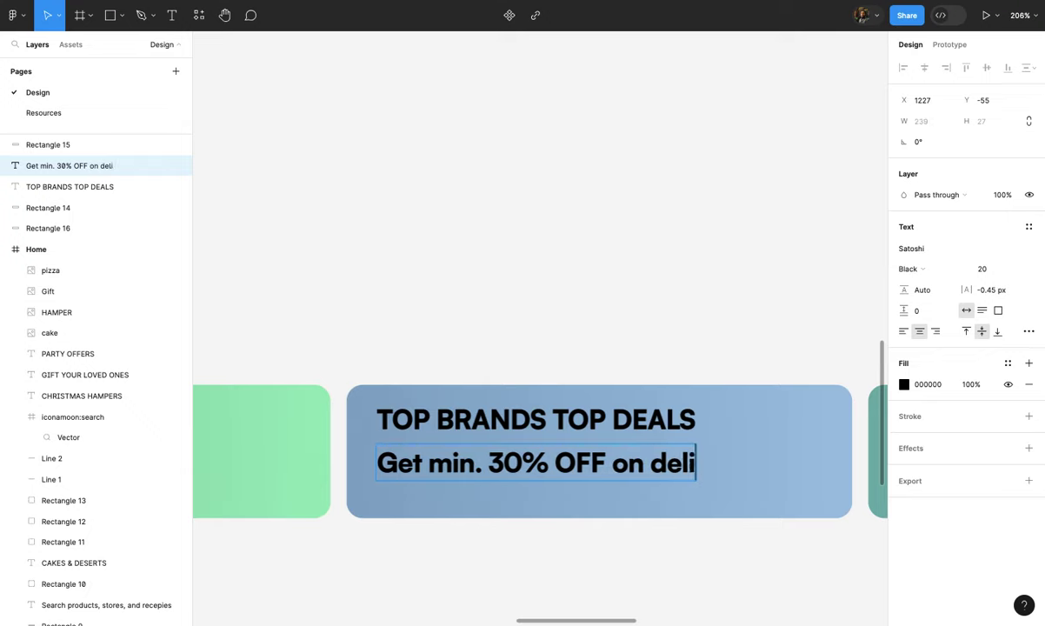
pyautogui.write('cious mean')
pyautogui.press('BackSpace')
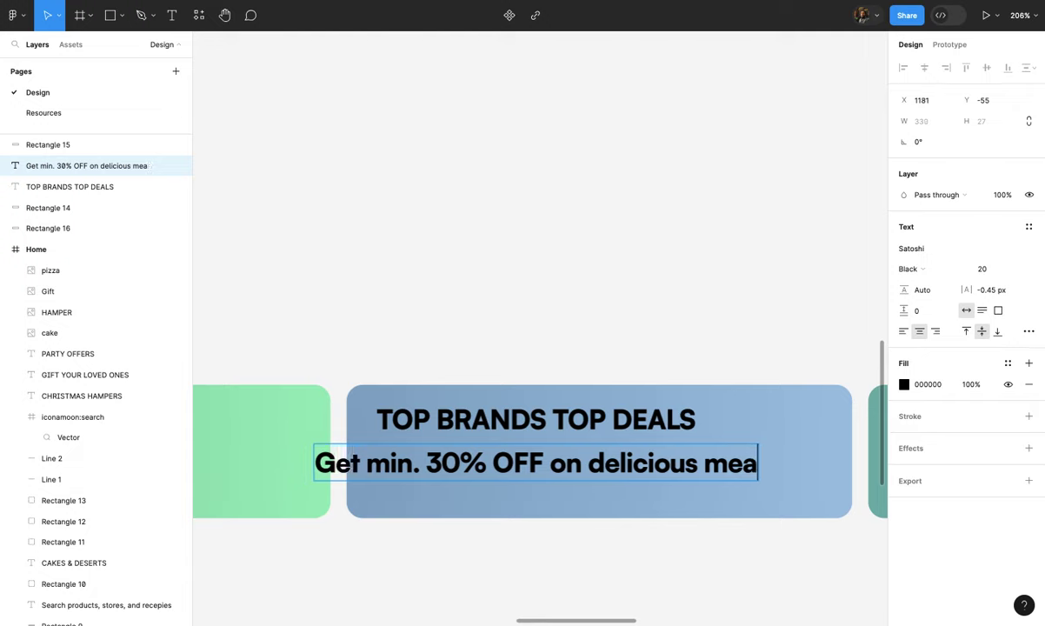
pyautogui.write('ls')
pyautogui.press('Escape')
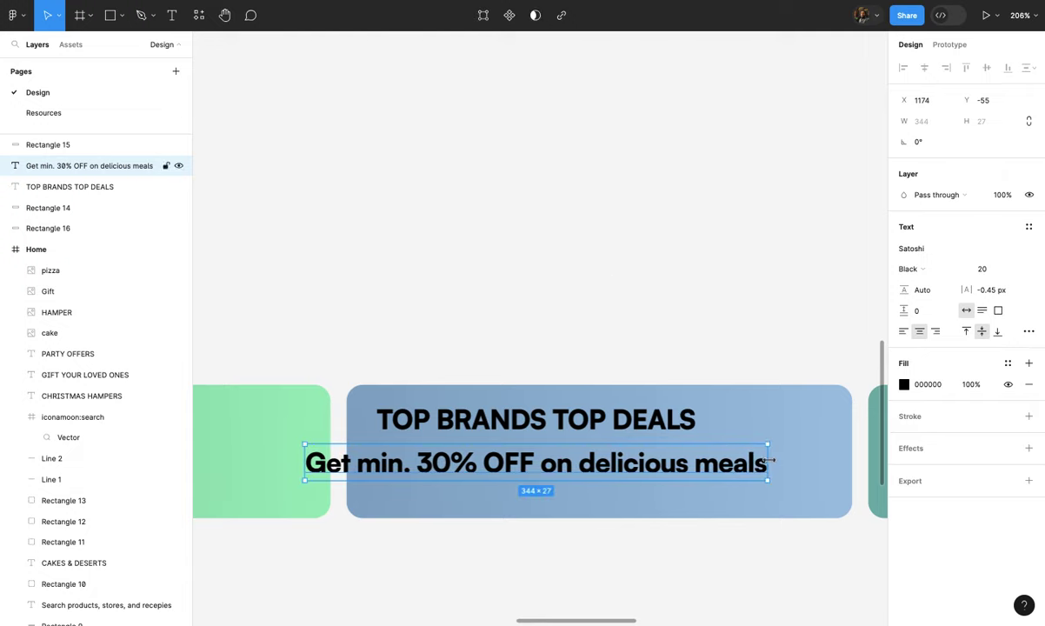
# - Wrap the subtitle onto two lines, left-align it, and line it up under the title
pyautogui.moveTo(767, 463)
pyautogui.mouseDown()
pyautogui.moveTo(647, 467)
pyautogui.moveTo(663, 470)
pyautogui.mouseUp()
pyautogui.hscroll(-2, 663, 470)
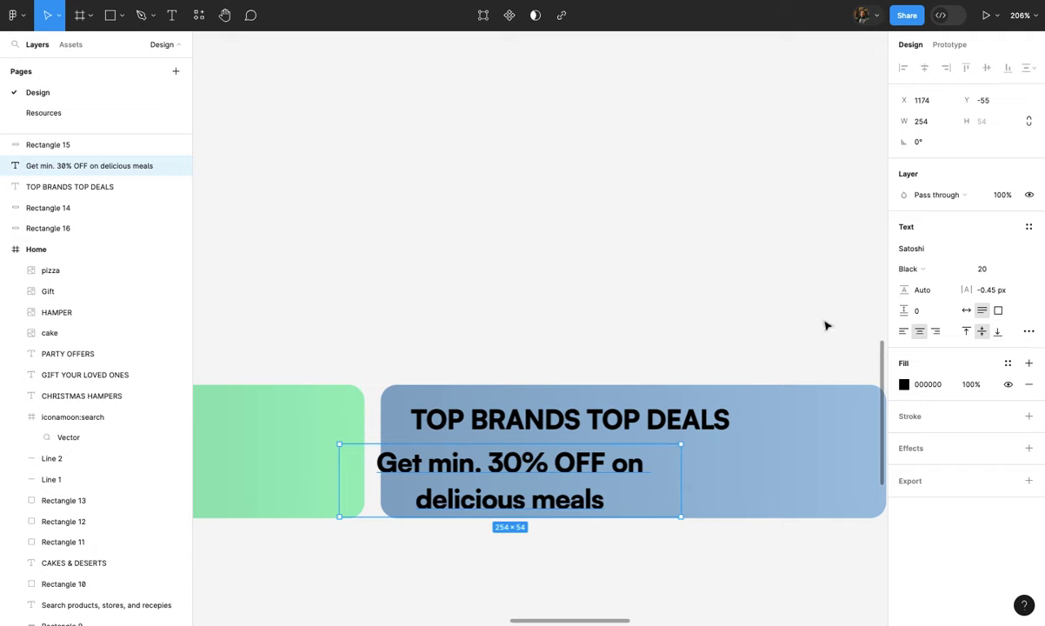
pyautogui.click(903, 331)
pyautogui.moveTo(597, 456)
pyautogui.mouseDown()
pyautogui.moveTo(613, 466)
pyautogui.moveTo(612, 458)
pyautogui.mouseUp()
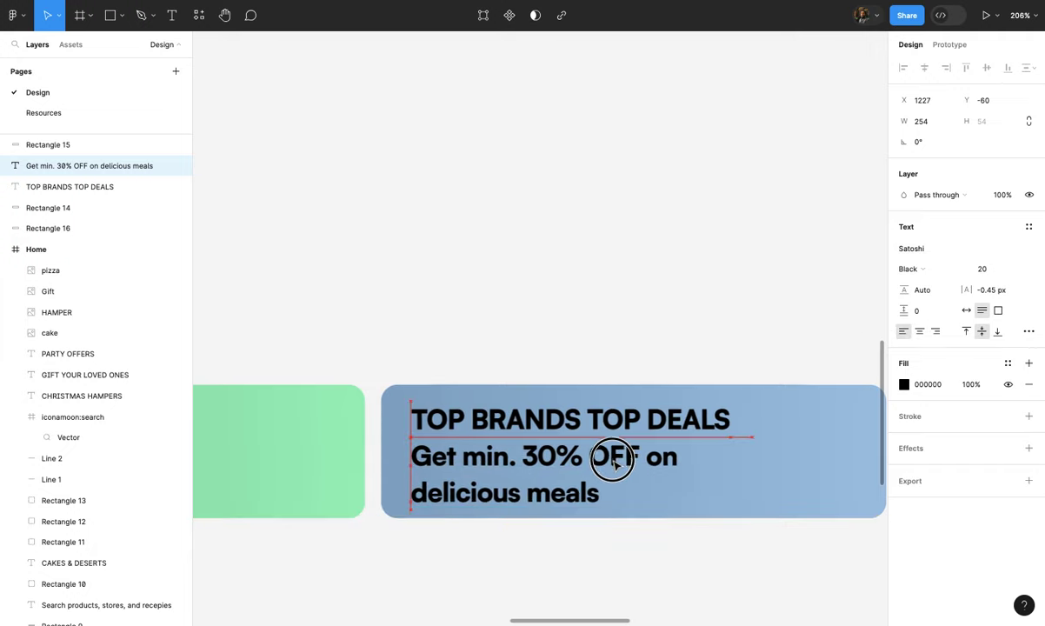
# - Set the subtitle to Medium weight, size 16, and narrow it to break after 'on'
pyautogui.click(927, 270)
pyautogui.click(928, 237)
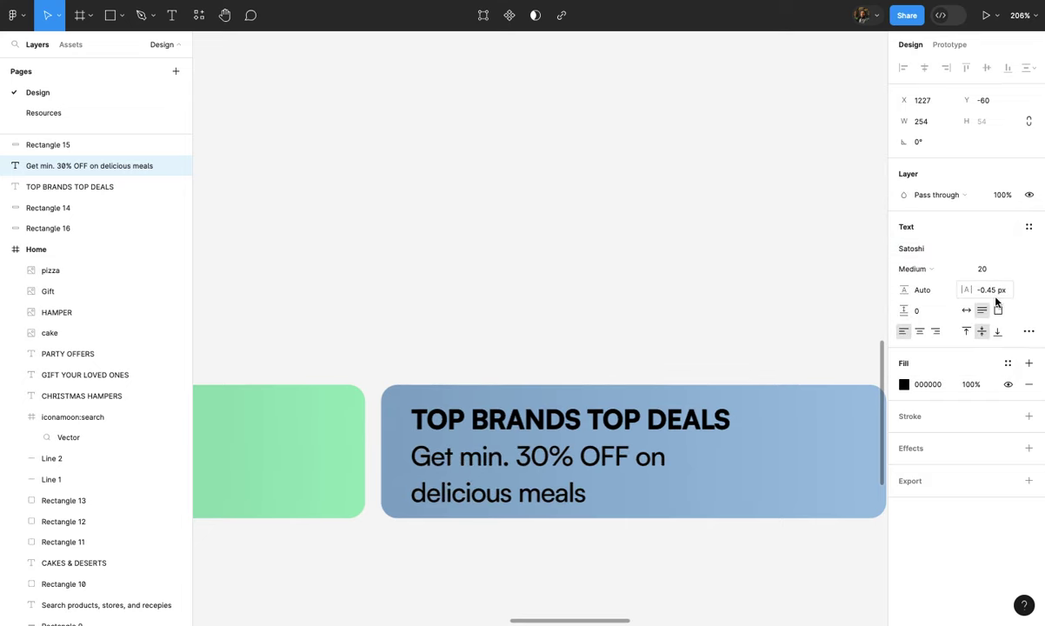
pyautogui.write('16')
pyautogui.press('Return')
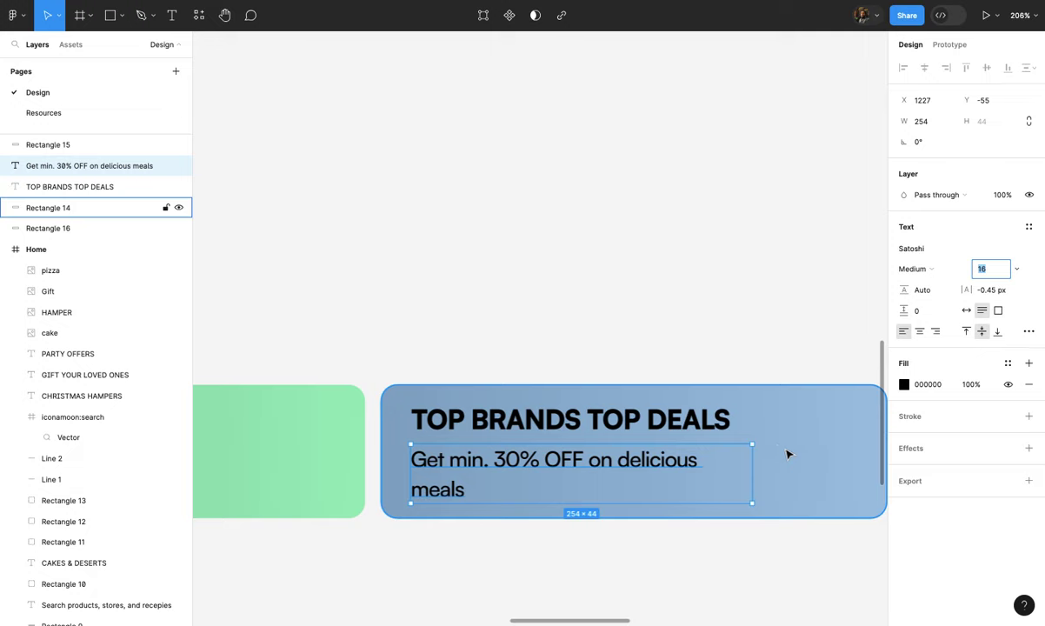
pyautogui.moveTo(751, 463); pyautogui.dragTo(684, 467)
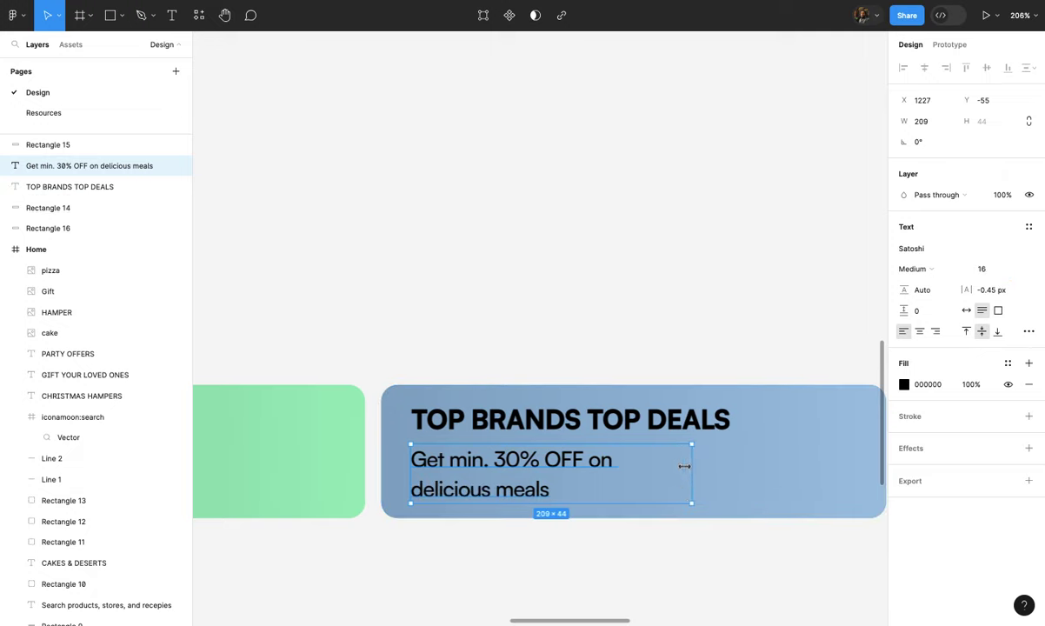
# - Make the words 'min. 30% OFF' in the subtitle Black weight
pyautogui.doubleClick(527, 475)
pyautogui.scroll(3, 526, 469)
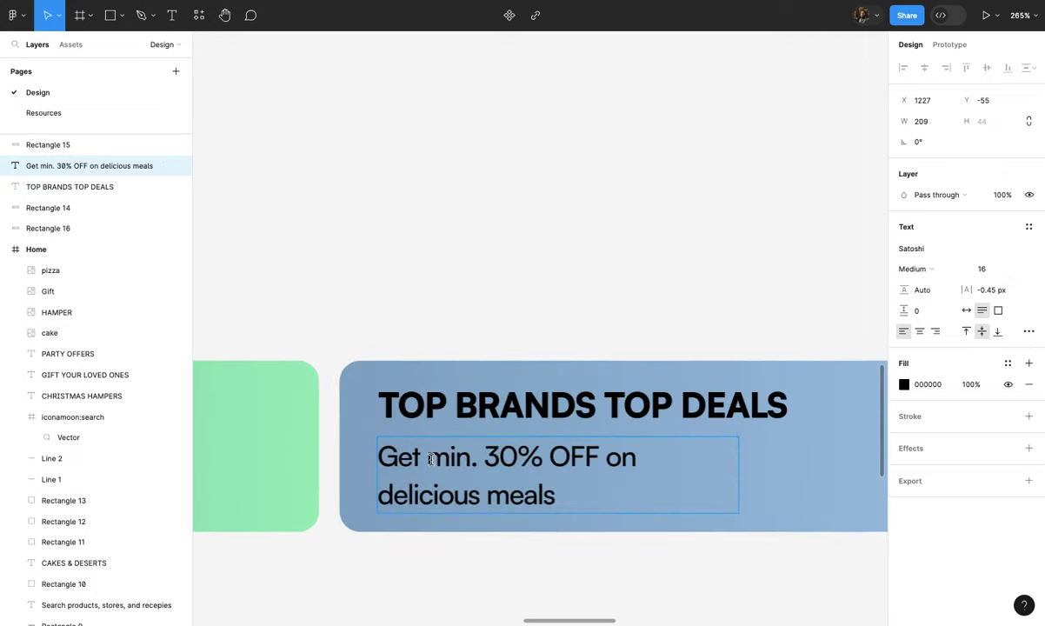
pyautogui.moveTo(428, 458); pyautogui.dragTo(583, 466)
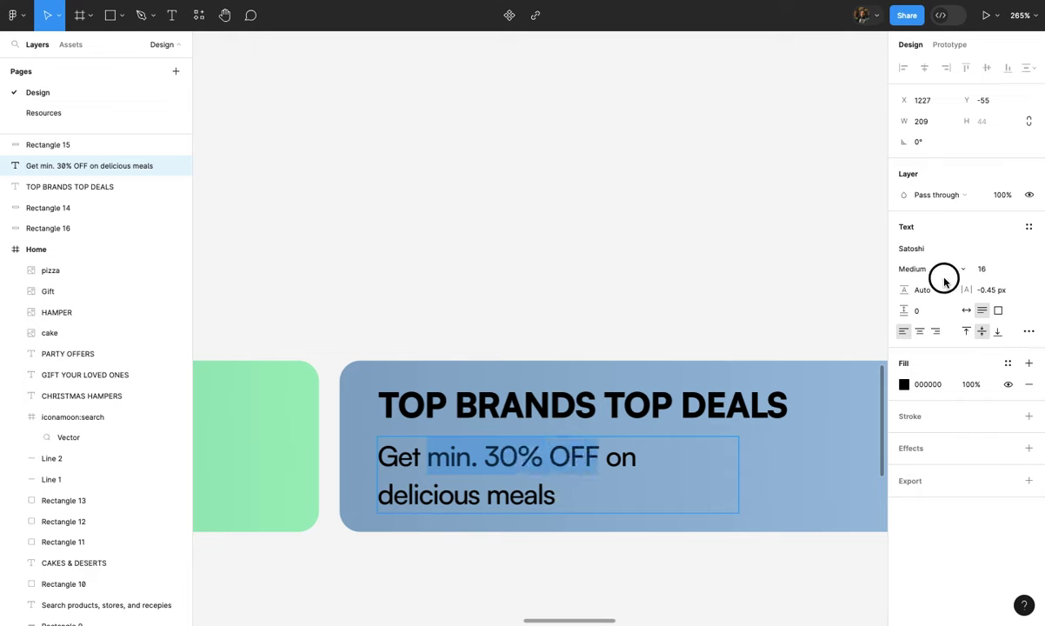
pyautogui.click(944, 268)
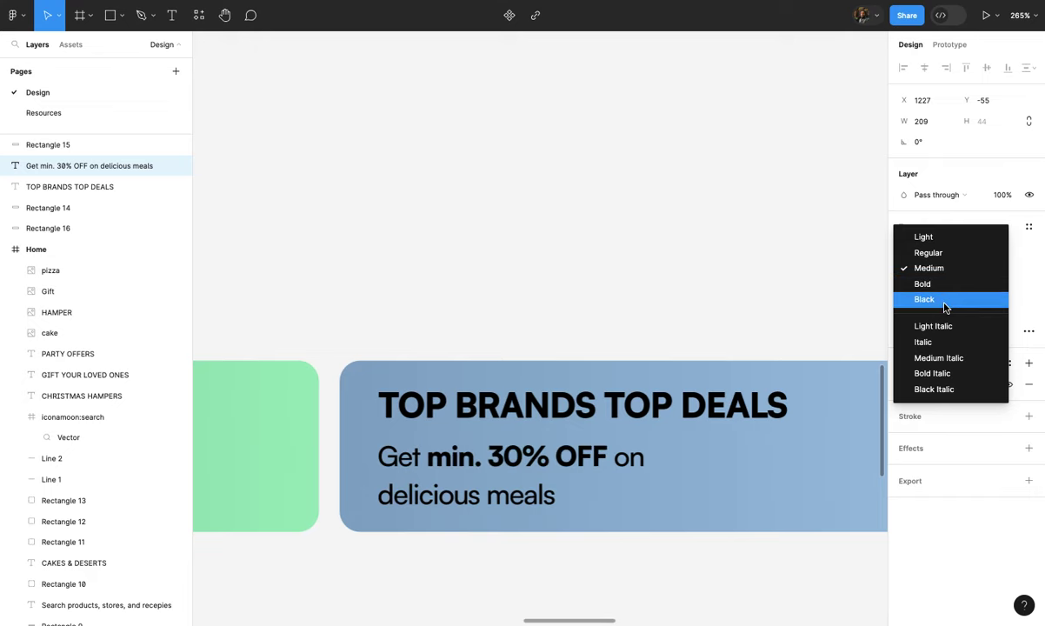
pyautogui.click(944, 299)
pyautogui.click(730, 327)
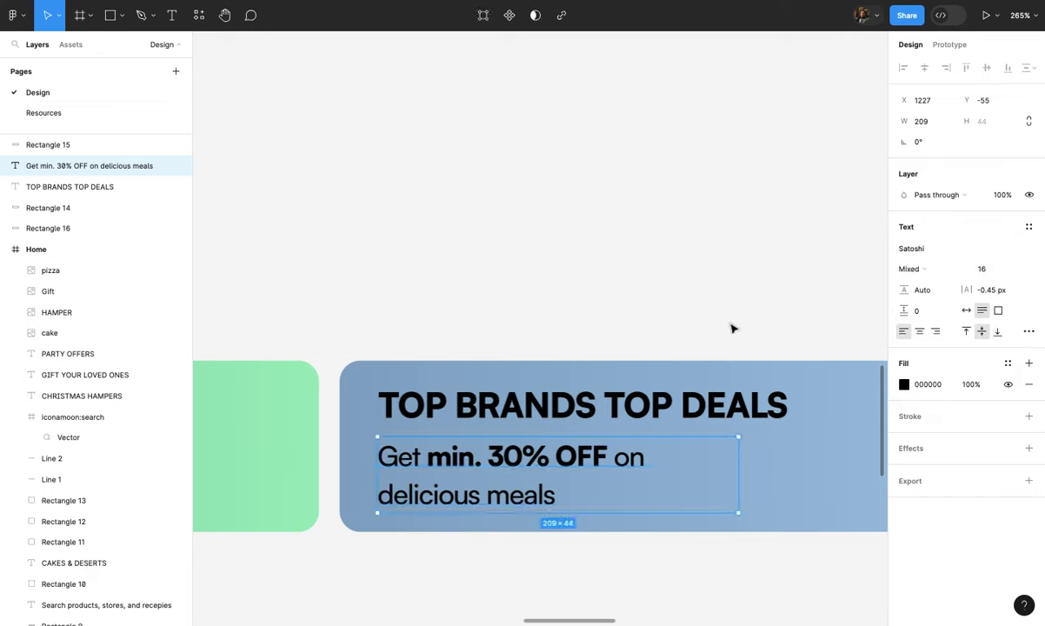
# - Set the fill of both the title and subtitle to white (FFFFFF)
pyautogui.keyDown('shift'); pyautogui.click(753, 411); pyautogui.keyUp('shift')
pyautogui.click(904, 437)
pyautogui.click(741, 306)
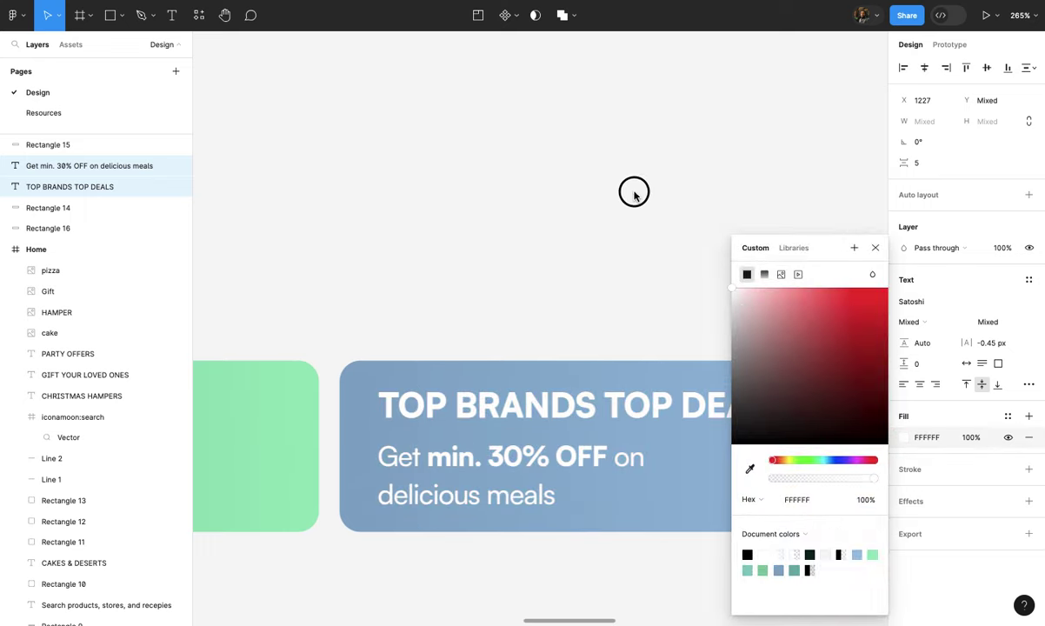
pyautogui.click(631, 191)
pyautogui.scroll(-5, 617, 143)
pyautogui.scroll(-3, 615, 143)
pyautogui.scroll(2, 617, 156)
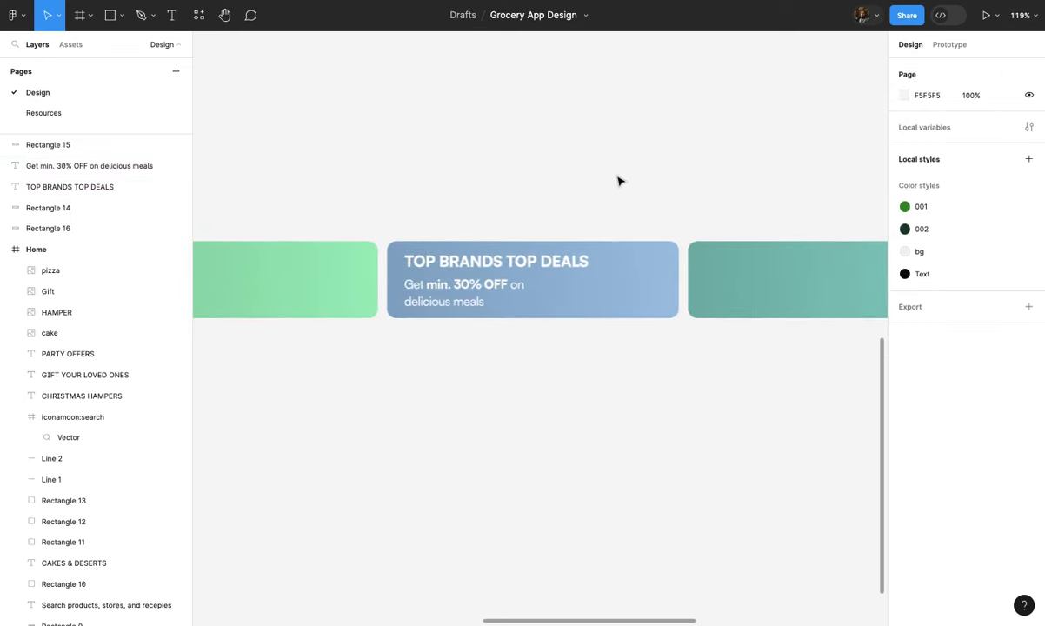
# - Copy the Burger image from the Resources page onto the blue banner's right side
pyautogui.scroll(2, 618, 181)
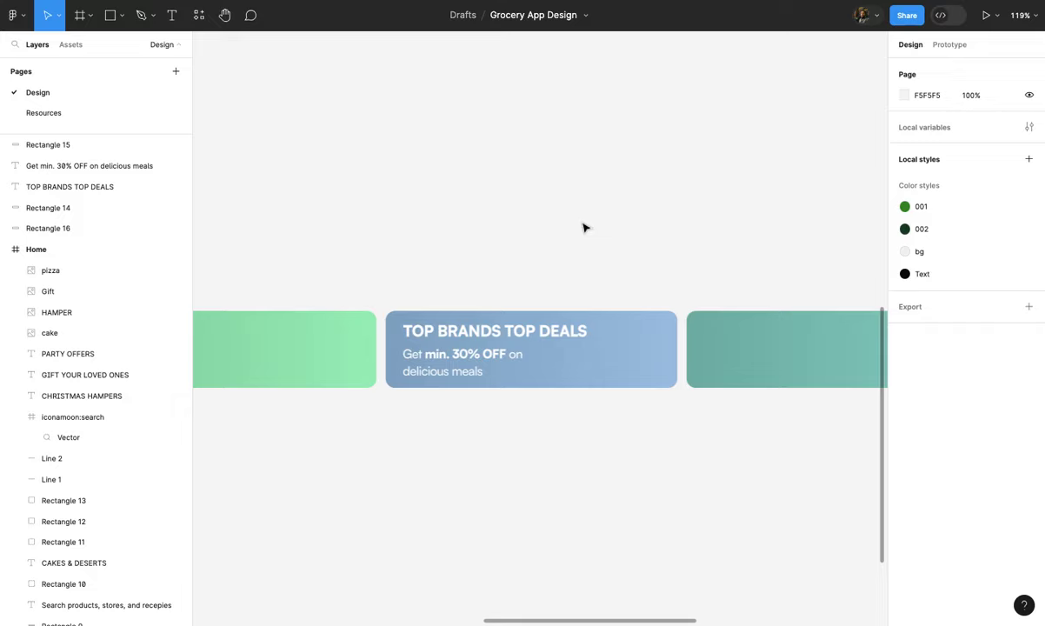
pyautogui.click(123, 113)
pyautogui.click(367, 341)
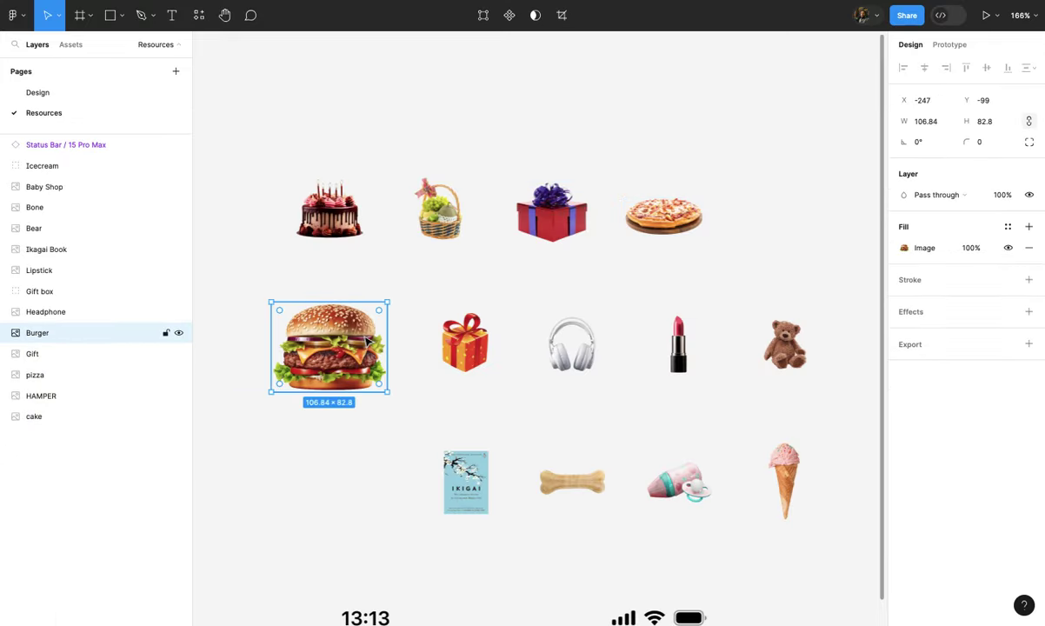
pyautogui.click(98, 94)
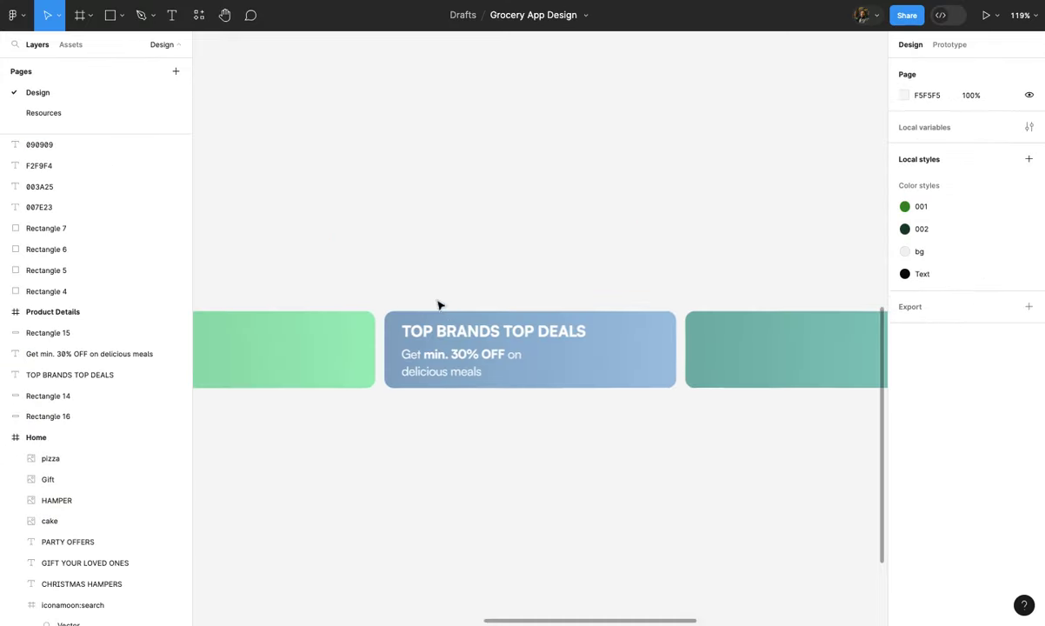
pyautogui.click(572, 328)
pyautogui.scroll(3, 576, 317)
pyautogui.hotkey('ctrl', 'v')
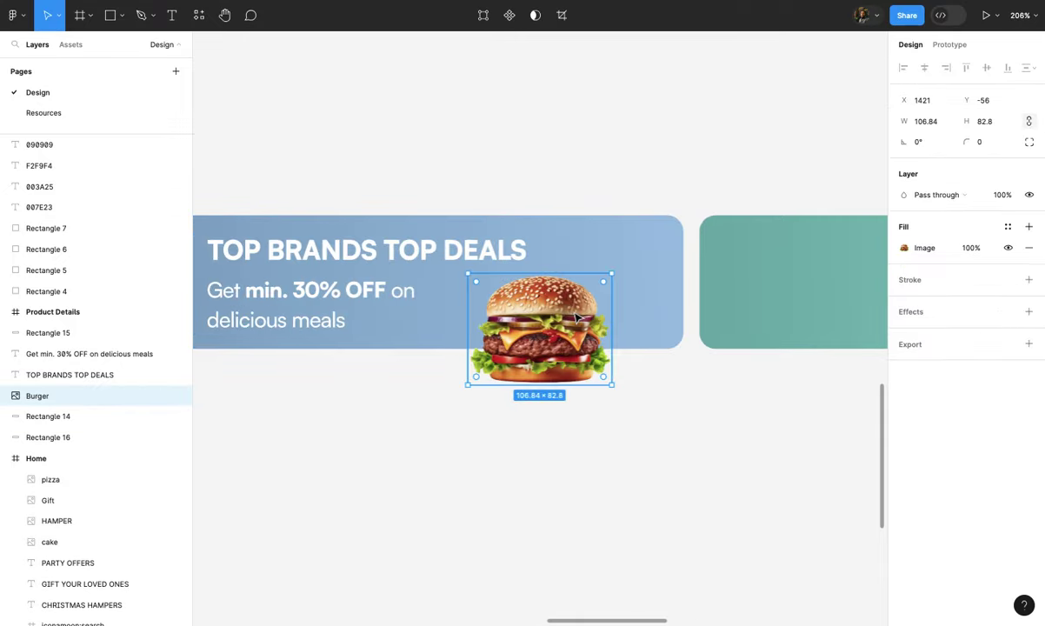
pyautogui.moveTo(572, 324); pyautogui.dragTo(636, 278)
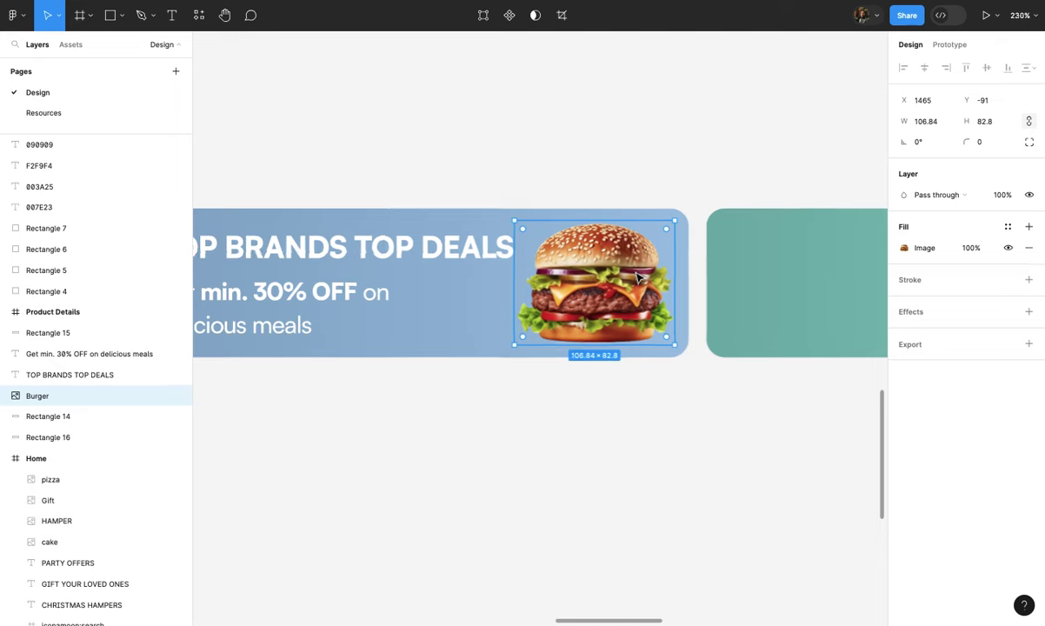
pyautogui.scroll(-5, 625, 274)
pyautogui.scroll(3, 622, 270)
pyautogui.press('Escape')
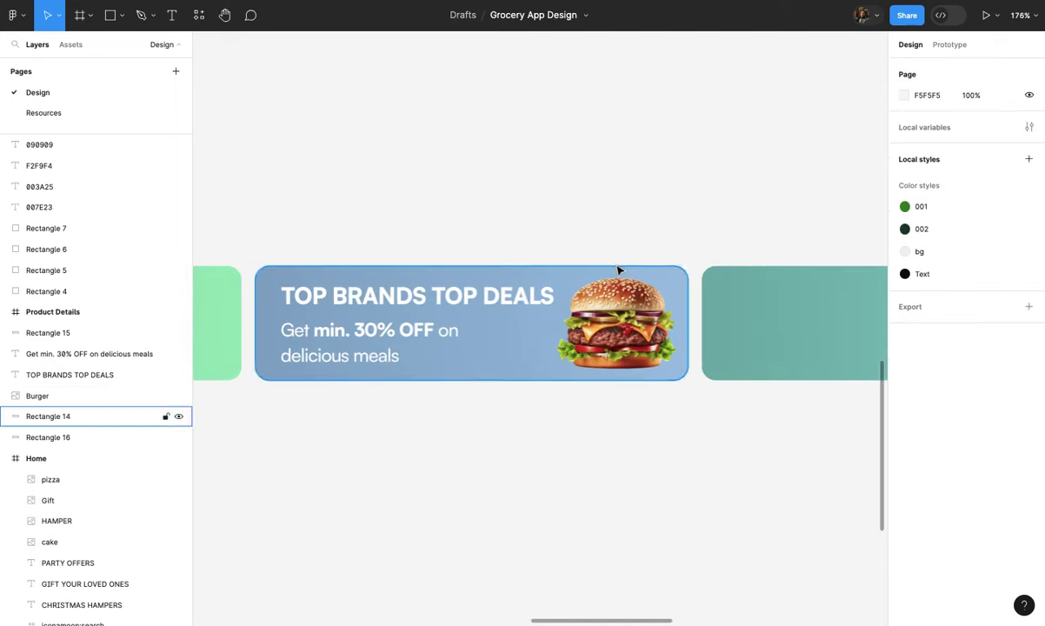
# - Make the blue banner slightly taller and wrap title, subtitle and burger in auto layout
pyautogui.click(612, 261)
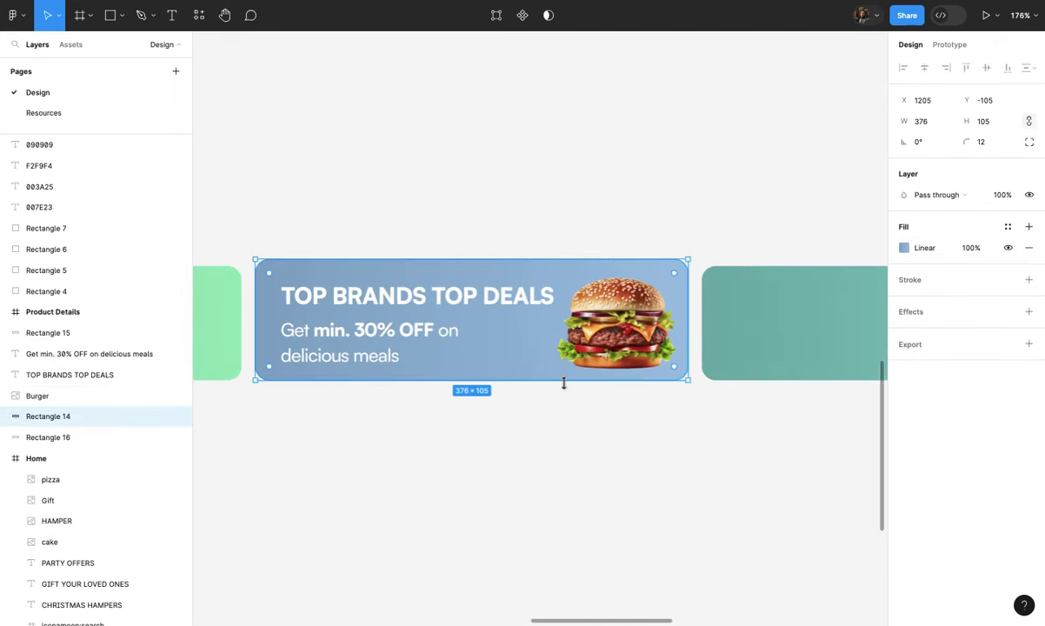
pyautogui.moveTo(564, 383); pyautogui.dragTo(563, 390)
pyautogui.click(574, 422)
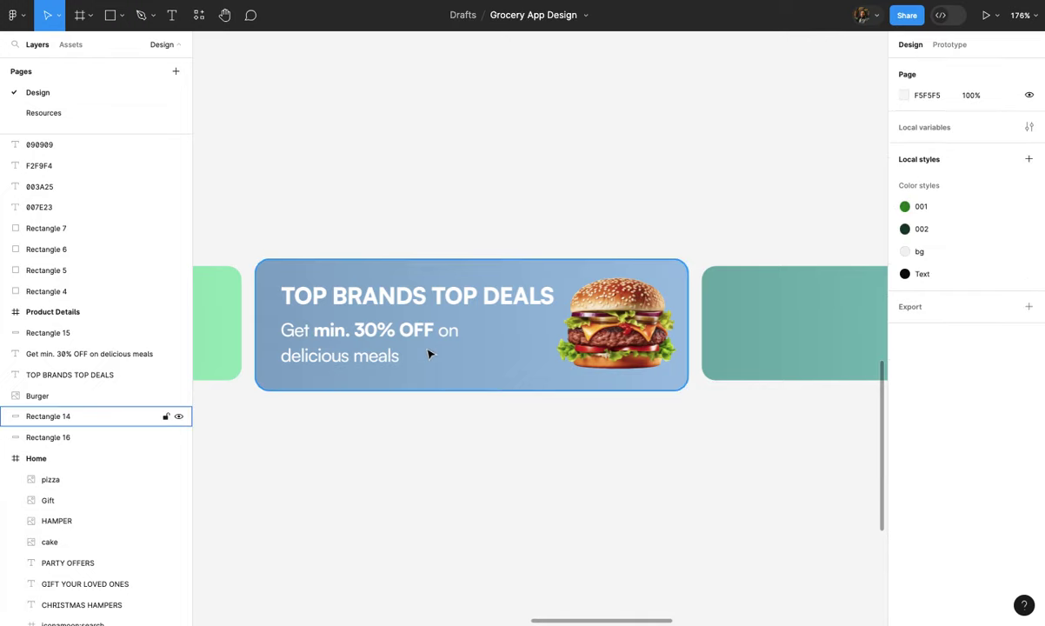
pyautogui.click(420, 341)
pyautogui.keyDown('shift'); pyautogui.click(426, 297); pyautogui.keyUp('shift')
pyautogui.hotkey('shift', 'a')
pyautogui.keyDown('shift'); pyautogui.click(617, 322); pyautogui.keyUp('shift')
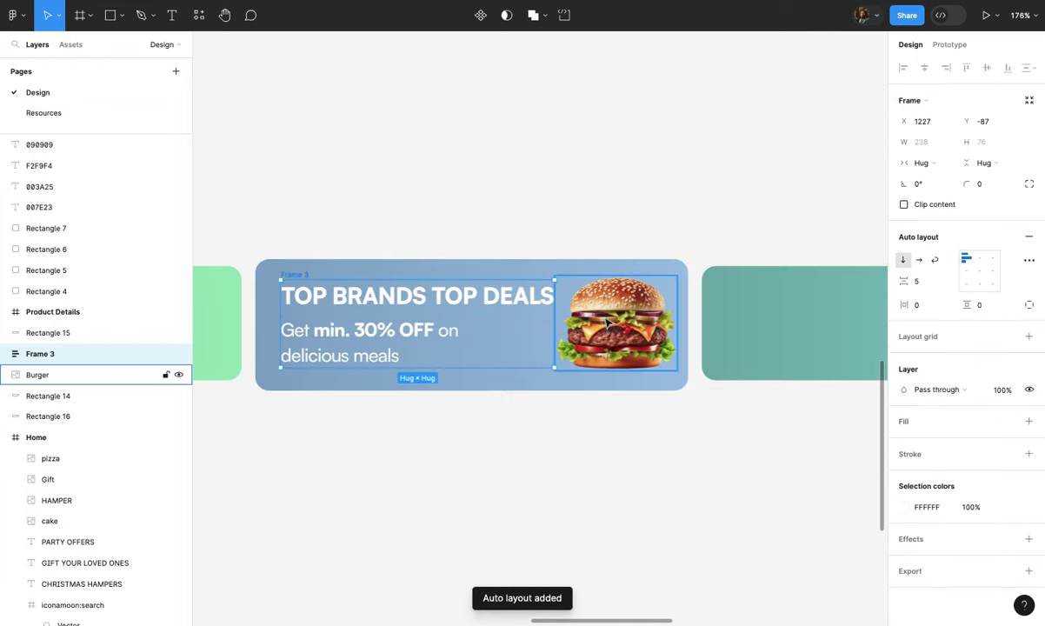
pyautogui.hotkey('shift', 'a')
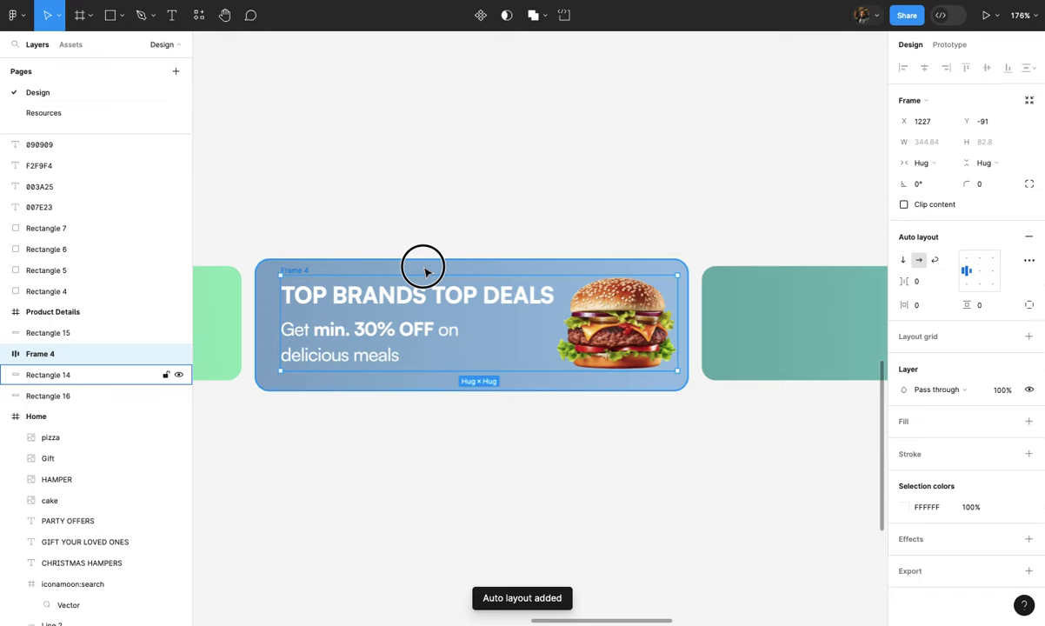
# - Group the auto-layout content with the blue background, Rectangle 14
pyautogui.keyDown('shift'); pyautogui.click(424, 273); pyautogui.keyUp('shift')
pyautogui.hotkey('ctrl', 'g')
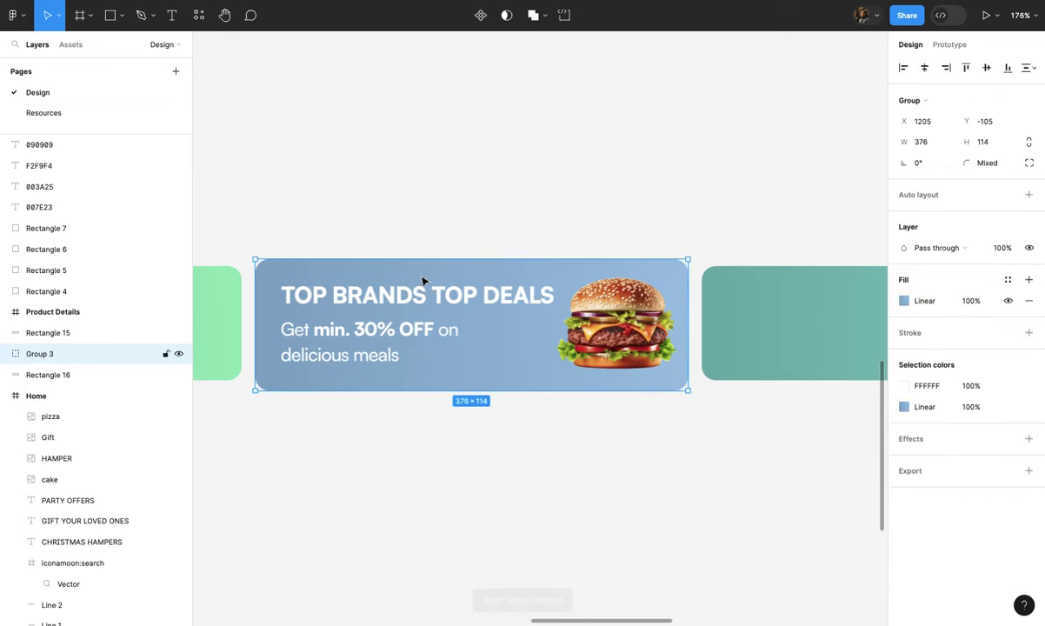
pyautogui.scroll(-5, 471, 242)
pyautogui.press('Escape')
pyautogui.click(381, 299)
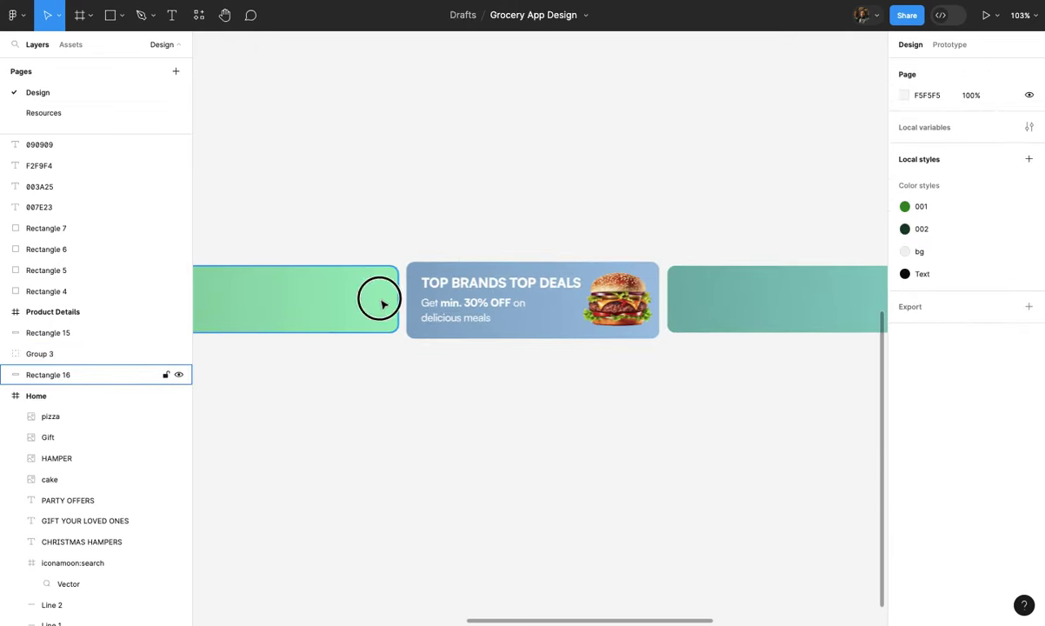
# - Undo the green background resize and the blue banner's grouping and auto layout
pyautogui.scroll(3, 380, 299)
pyautogui.scroll(2, 380, 299)
pyautogui.moveTo(377, 374); pyautogui.dragTo(377, 387)
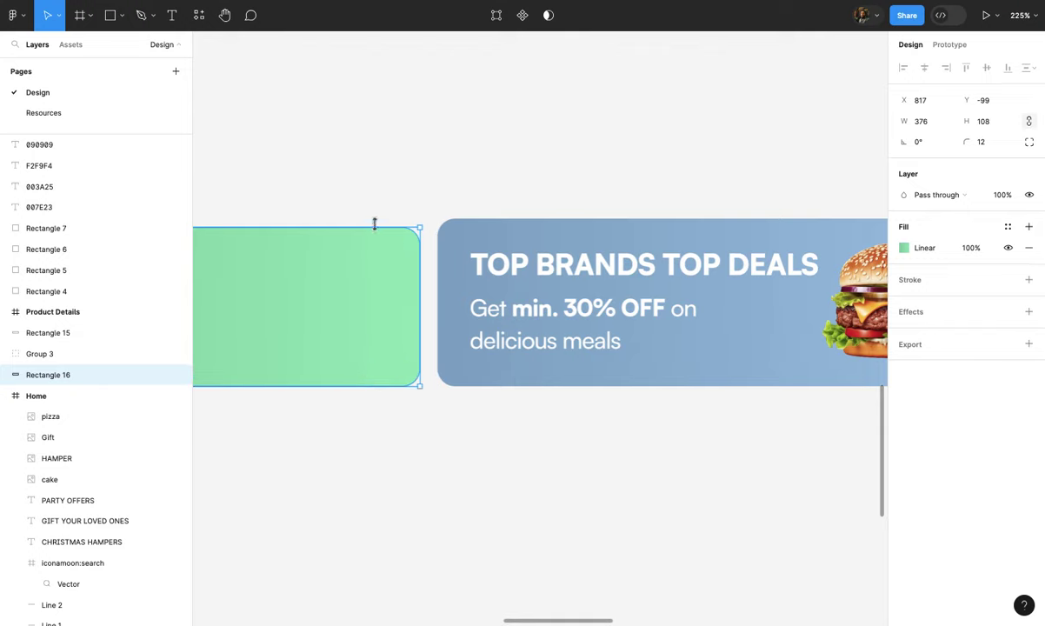
pyautogui.moveTo(374, 224); pyautogui.dragTo(376, 226)
pyautogui.hotkey('ctrl', 'z')
pyautogui.hotkey('ctrl', 'z')
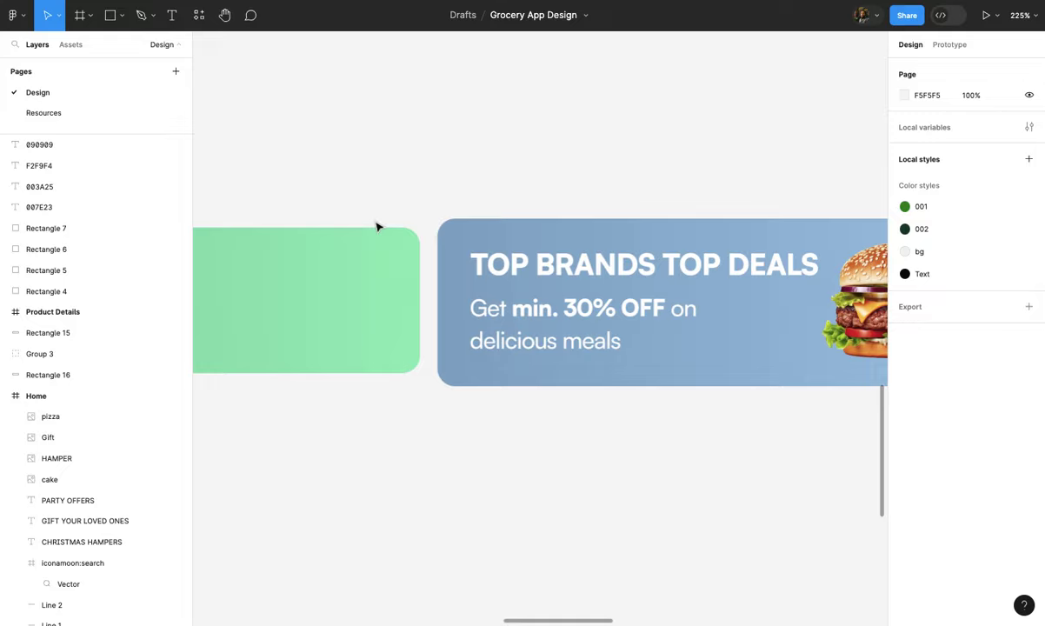
pyautogui.hotkey('ctrl', 'z')
pyautogui.hotkey('ctrl', 'z')
pyautogui.hotkey('ctrl', 'z')
pyautogui.scroll(-5, 373, 252)
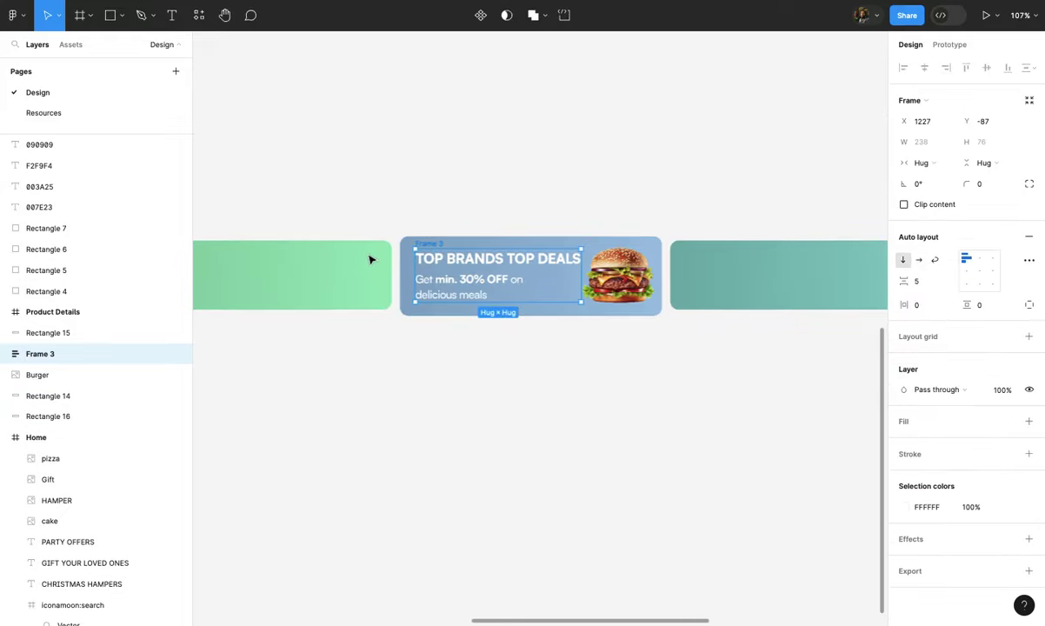
pyautogui.hotkey('ctrl', 'z')
pyautogui.click(469, 187)
pyautogui.scroll(3, 469, 187)
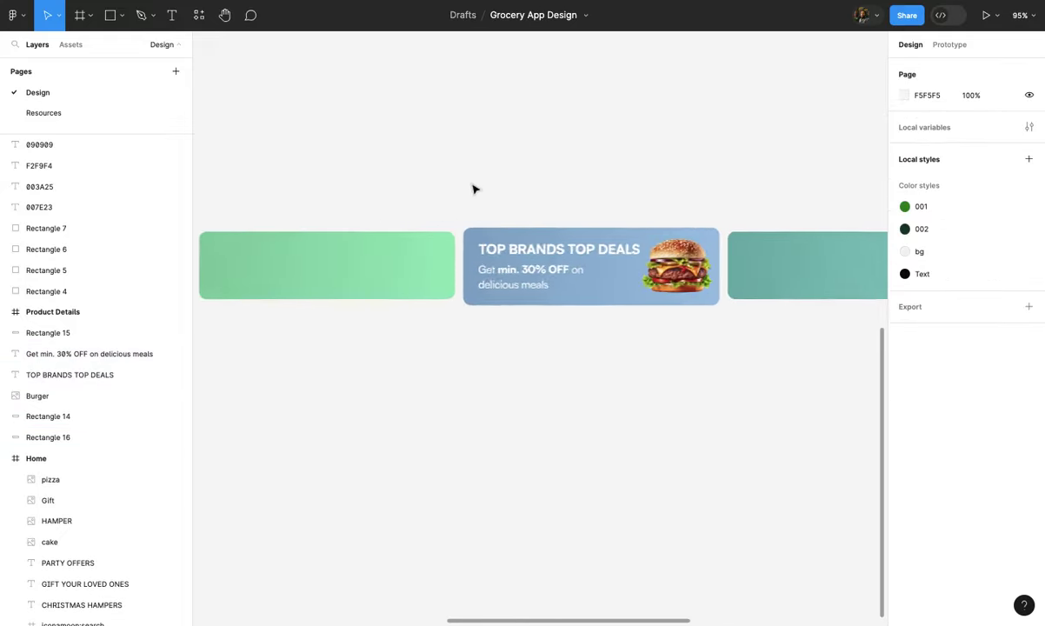
pyautogui.scroll(3, 443, 269)
# - Stretch the green banner background to 114 px tall
pyautogui.click(433, 284)
pyautogui.scroll(3, 437, 226)
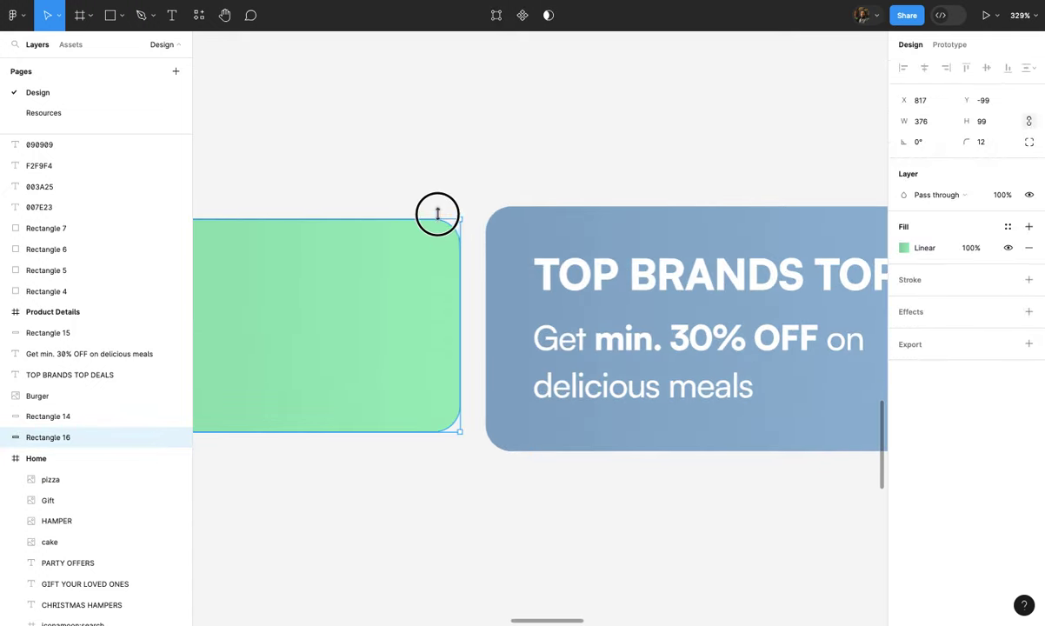
pyautogui.moveTo(437, 209); pyautogui.dragTo(437, 205)
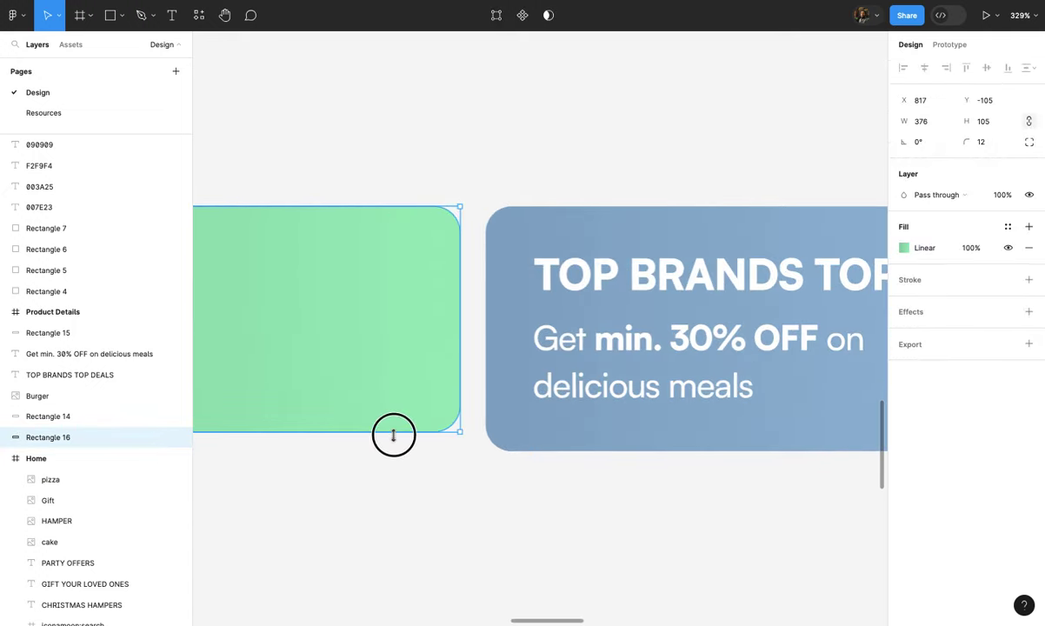
pyautogui.moveTo(393, 434); pyautogui.dragTo(393, 450)
pyautogui.scroll(-5, 393, 448)
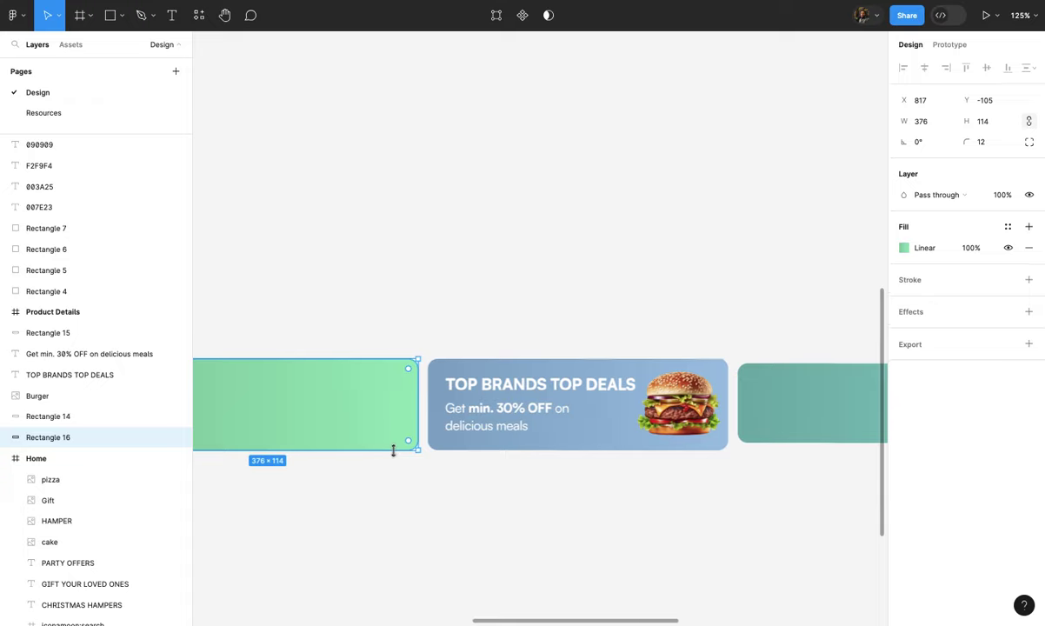
pyautogui.hscroll(5, 394, 452)
# - Stretch the teal banner background taller to match the blue banner
pyautogui.click(546, 409)
pyautogui.scroll(3, 522, 465)
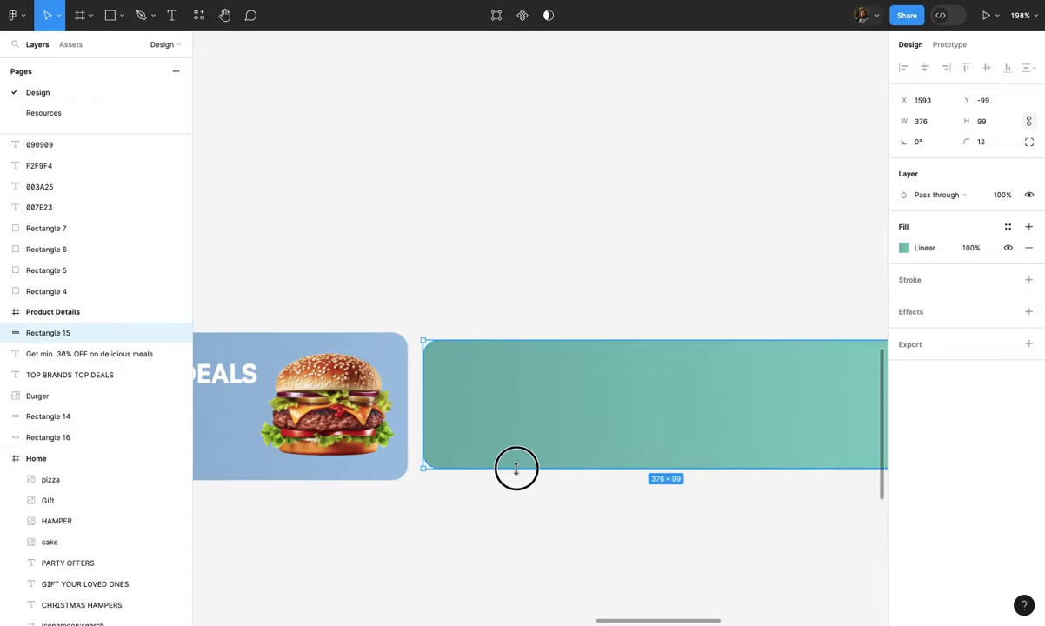
pyautogui.moveTo(516, 469); pyautogui.dragTo(516, 479)
pyautogui.moveTo(514, 337); pyautogui.dragTo(513, 329)
# - Select the blue banner's headline, subtitle and burger together
pyautogui.click(548, 310)
pyautogui.scroll(-5, 547, 313)
pyautogui.scroll(2, 548, 313)
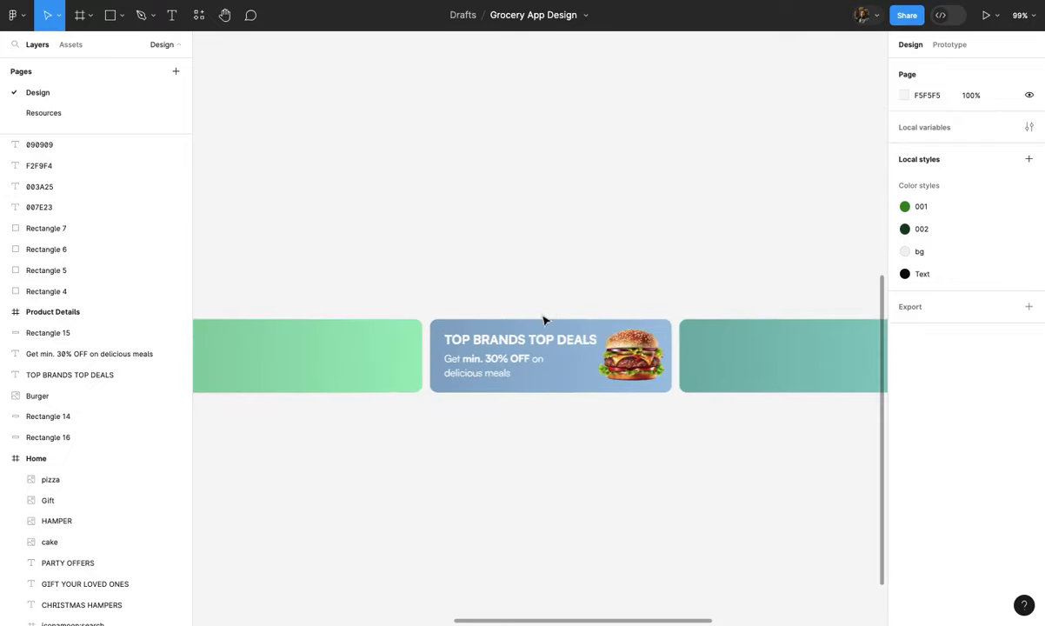
pyautogui.click(518, 339)
pyautogui.keyDown('shift'); pyautogui.click(512, 359); pyautogui.keyUp('shift')
pyautogui.keyDown('shift'); pyautogui.click(608, 368); pyautogui.keyUp('shift')
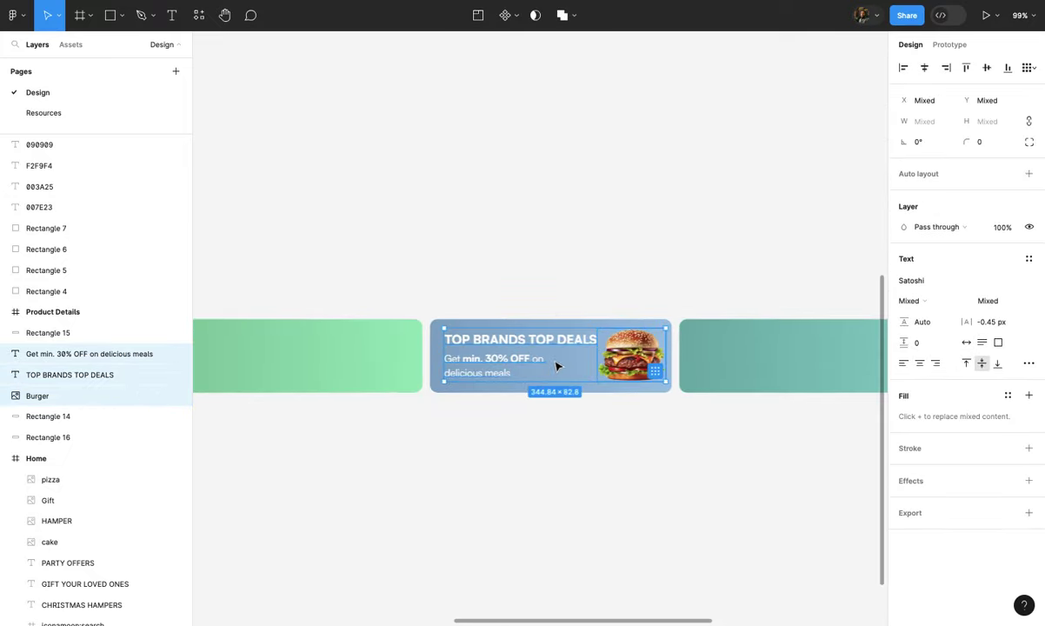
# - Alt-drag a copy of the headline, subtitle and burger onto the green banner
pyautogui.scroll(-5, 556, 363)
pyautogui.moveTo(539, 356); pyautogui.dragTo(408, 356)
pyautogui.scroll(3, 420, 351)
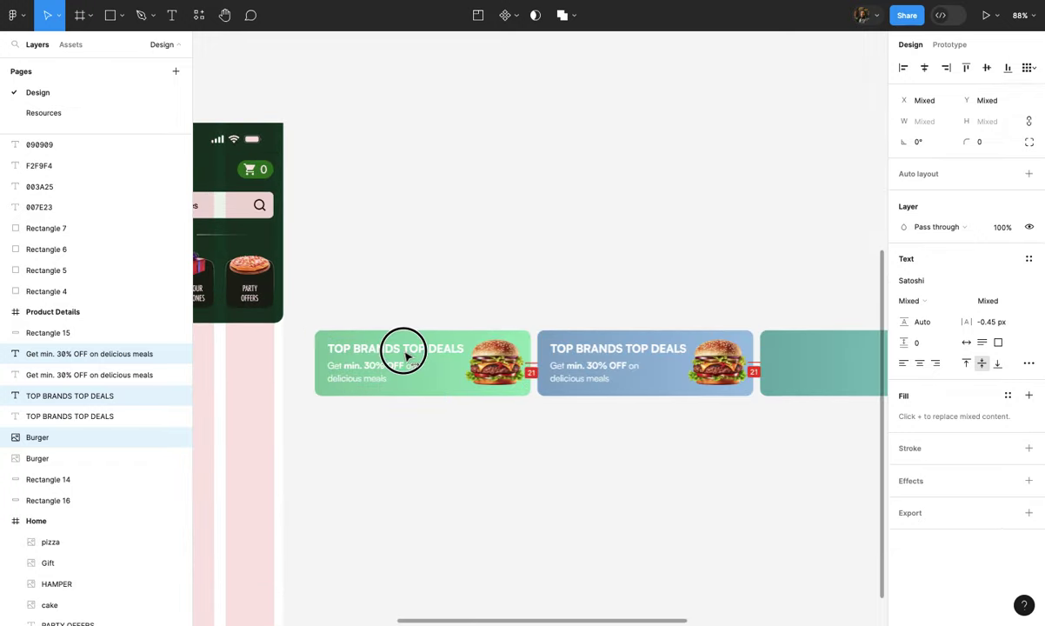
pyautogui.scroll(3, 406, 355)
pyautogui.moveTo(393, 359); pyautogui.dragTo(399, 367)
pyautogui.scroll(-2, 400, 366)
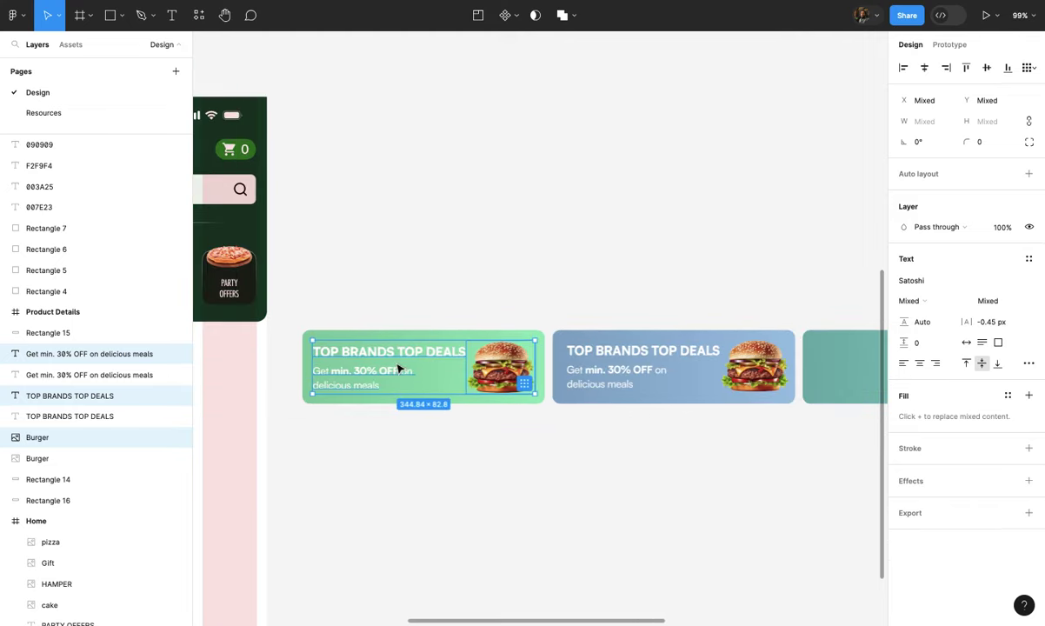
pyautogui.hscroll(3, 401, 366)
# - Alt-drag another copy of the headline, subtitle and burger onto the teal banner
pyautogui.click(361, 378)
pyautogui.keyDown('shift'); pyautogui.click(388, 357); pyautogui.keyUp('shift')
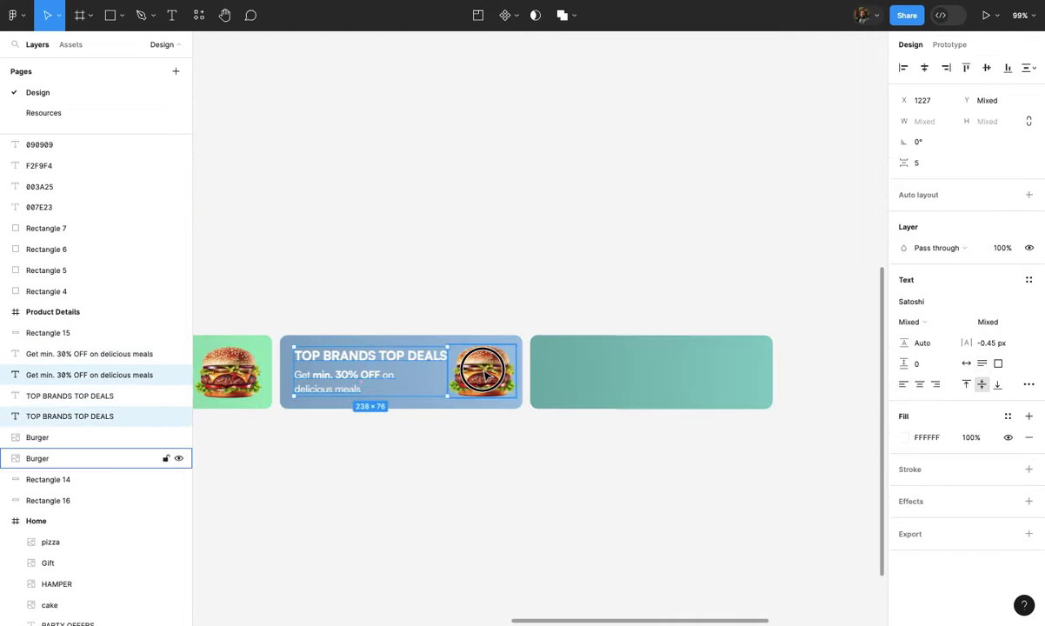
pyautogui.keyDown('shift'); pyautogui.click(461, 356); pyautogui.keyUp('shift')
pyautogui.moveTo(394, 376)
pyautogui.mouseDown()
pyautogui.moveTo(613, 380)
pyautogui.moveTo(653, 369)
pyautogui.moveTo(644, 375)
pyautogui.mouseUp()
# - Marquee-select the three deal banners and group them with Ctrl+G
pyautogui.click(658, 430)
pyautogui.scroll(-3, 659, 439)
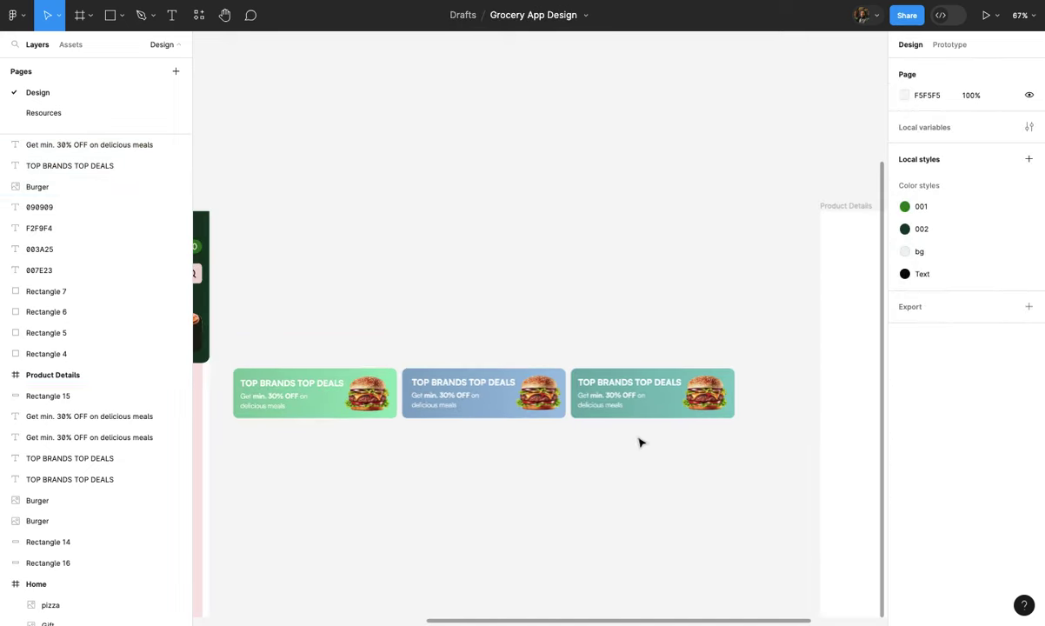
pyautogui.scroll(-2, 642, 439)
pyautogui.scroll(-2, 590, 425)
pyautogui.moveTo(420, 353); pyautogui.dragTo(766, 467)
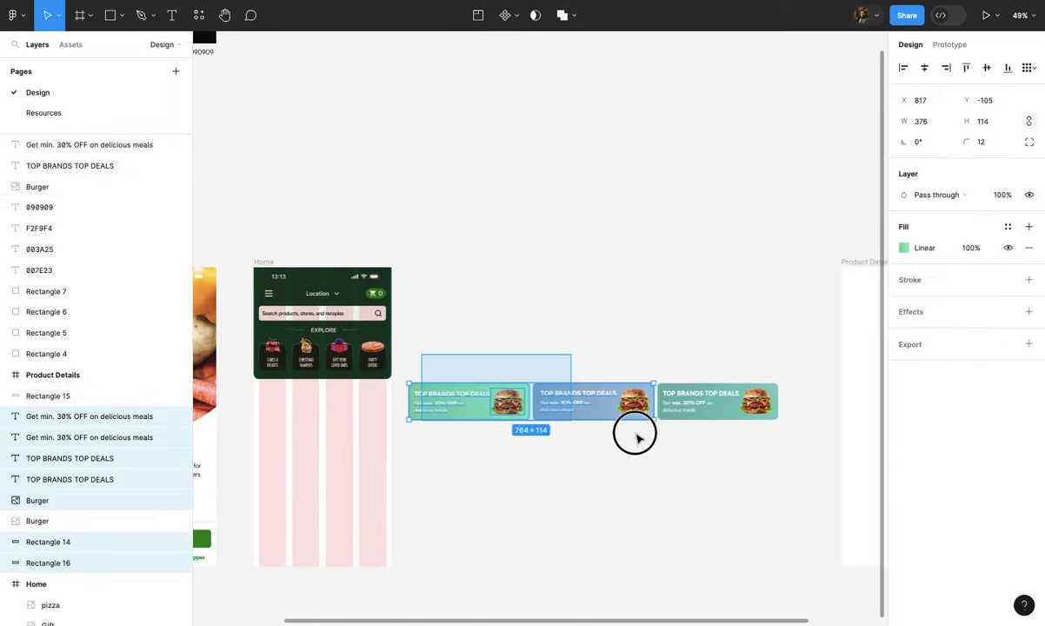
pyautogui.hotkey('ctrl', 'g')
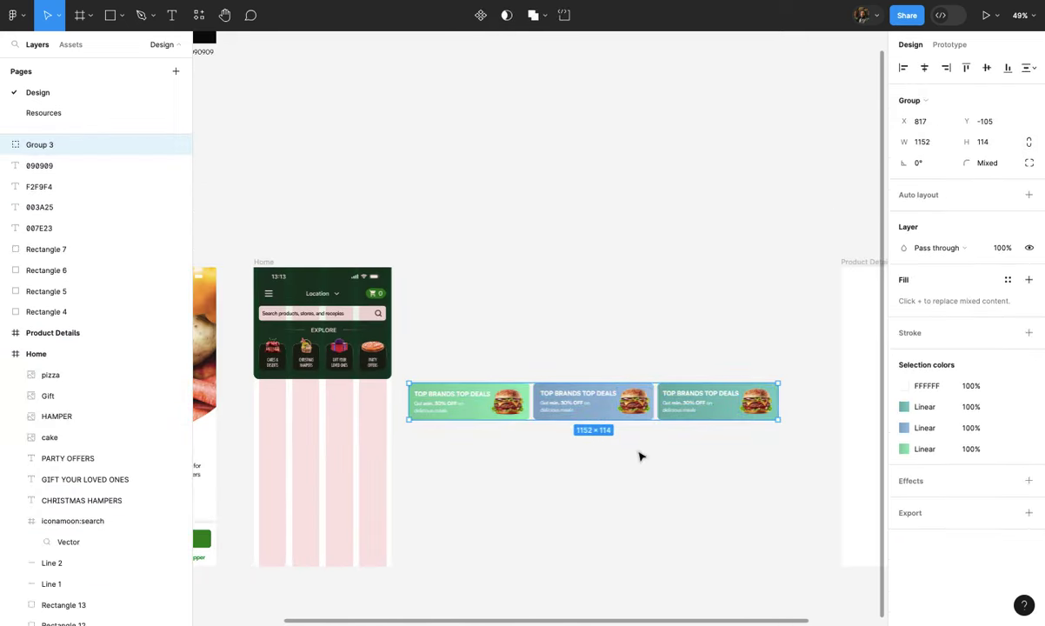
# - Reselect the grouped banner row and scroll around to inspect it
pyautogui.click(642, 455)
pyautogui.scroll(1, 642, 456)
pyautogui.scroll(2, 639, 456)
pyautogui.scroll(2, 640, 456)
pyautogui.scroll(1, 588, 342)
pyautogui.scroll(-1, 532, 353)
pyautogui.click(532, 353)
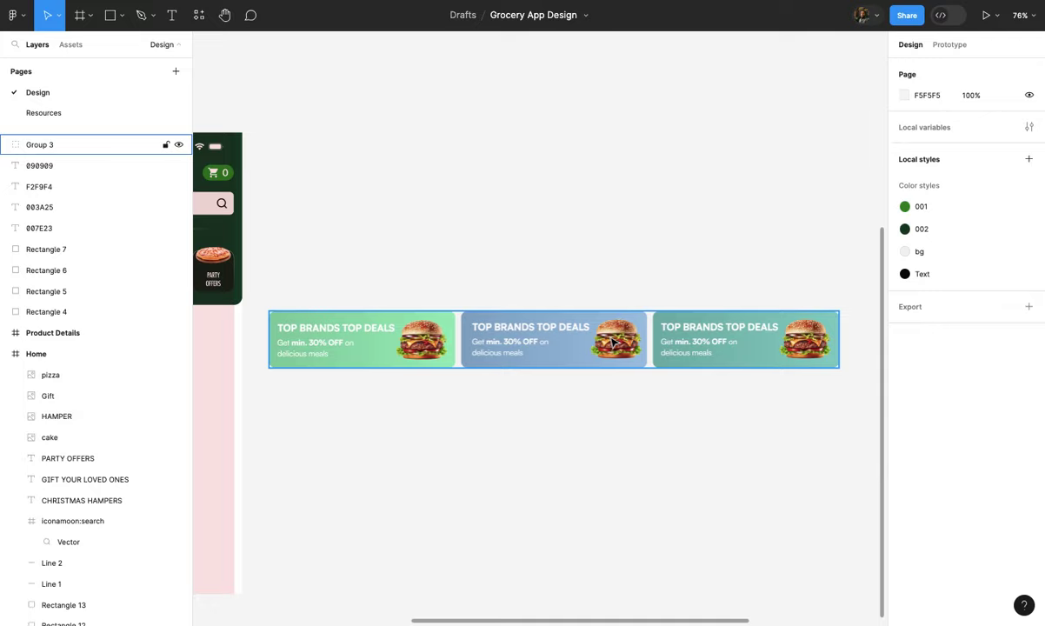
pyautogui.scroll(-3, 612, 344)
pyautogui.scroll(1, 614, 346)
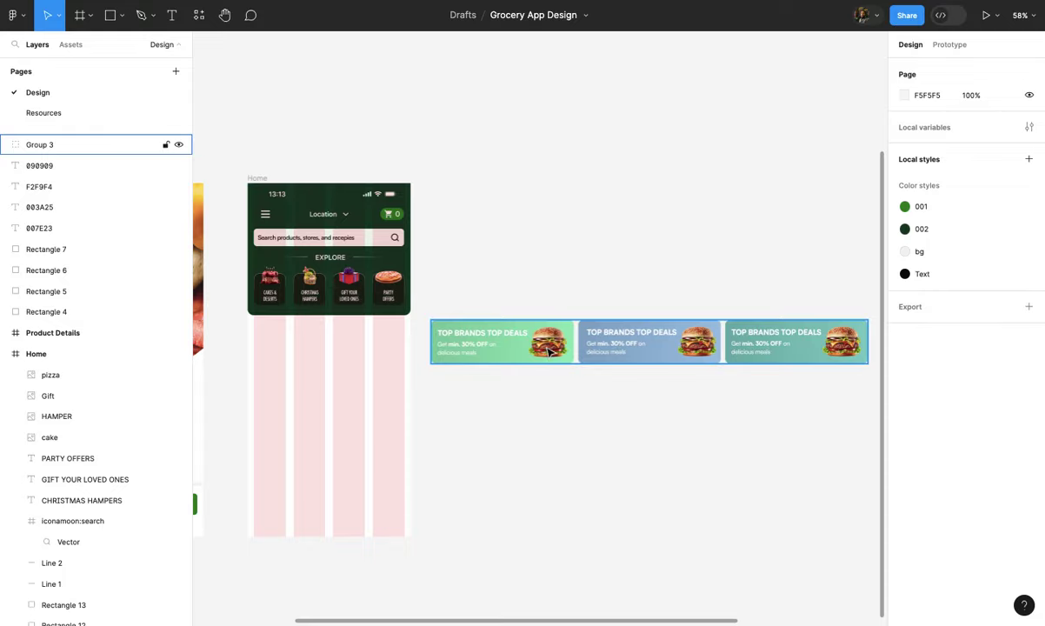
pyautogui.scroll(2, 549, 350)
pyautogui.scroll(2, 556, 351)
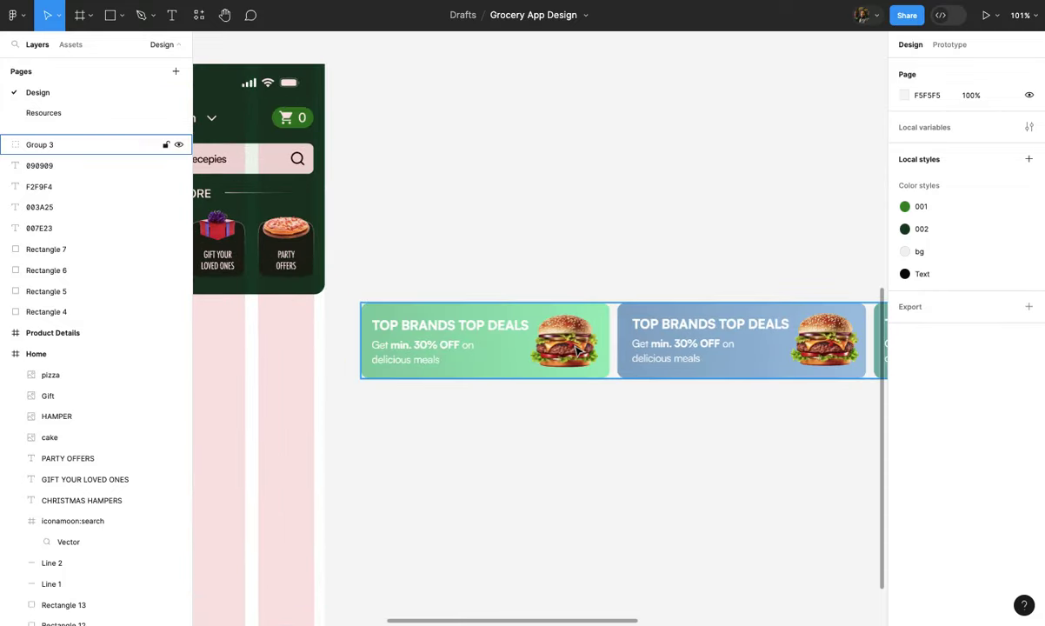
pyautogui.scroll(-3, 578, 351)
pyautogui.scroll(1, 577, 351)
pyautogui.click(578, 351)
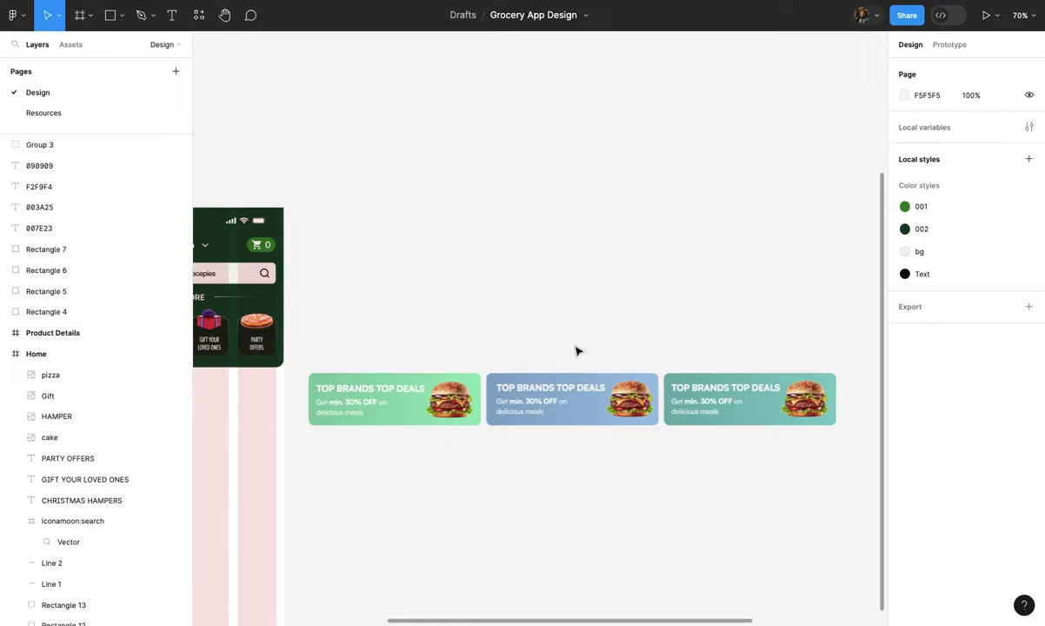
pyautogui.scroll(2, 502, 398)
pyautogui.click(624, 393)
pyautogui.scroll(-2, 624, 394)
pyautogui.scroll(-2, 737, 398)
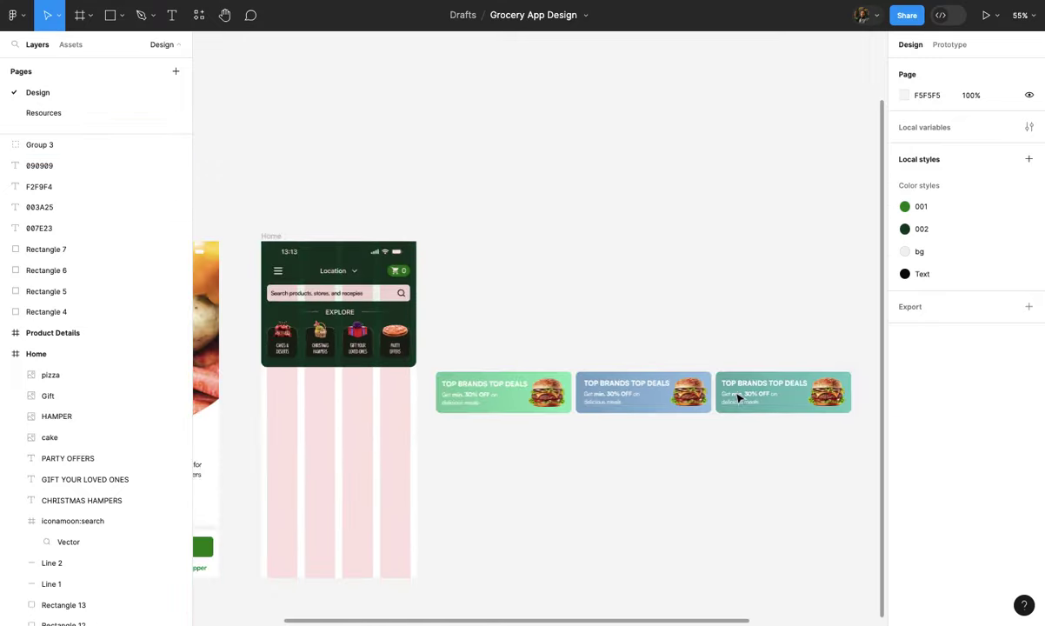
# - Move the Group 3 banner row into the Home frame below Explore and centre it horizontally
pyautogui.moveTo(730, 396); pyautogui.dragTo(481, 397)
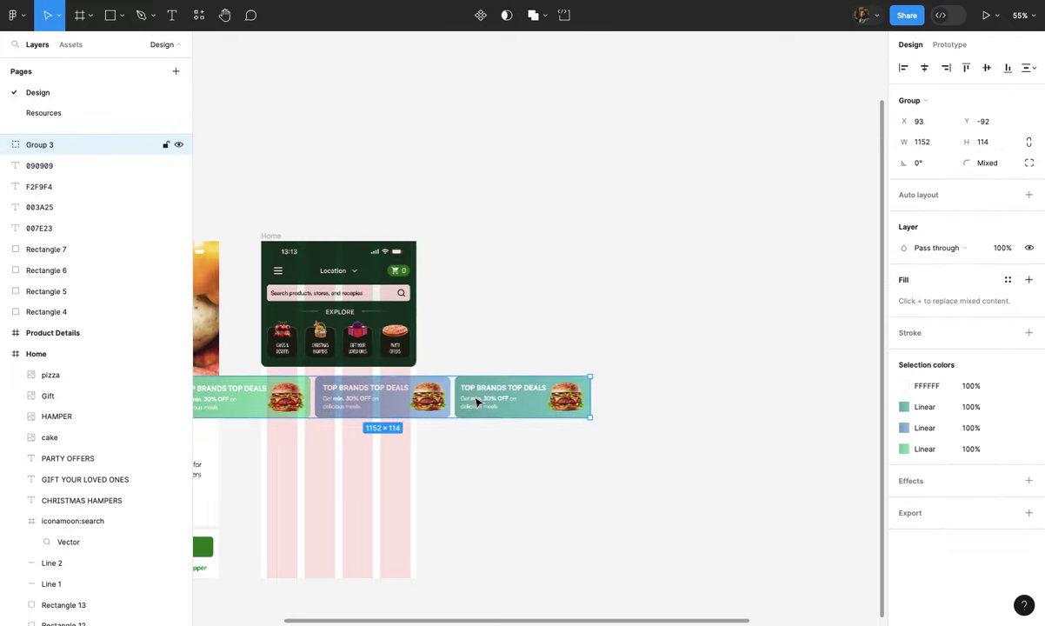
pyautogui.hscroll(-3, 478, 401)
pyautogui.press('Delete')
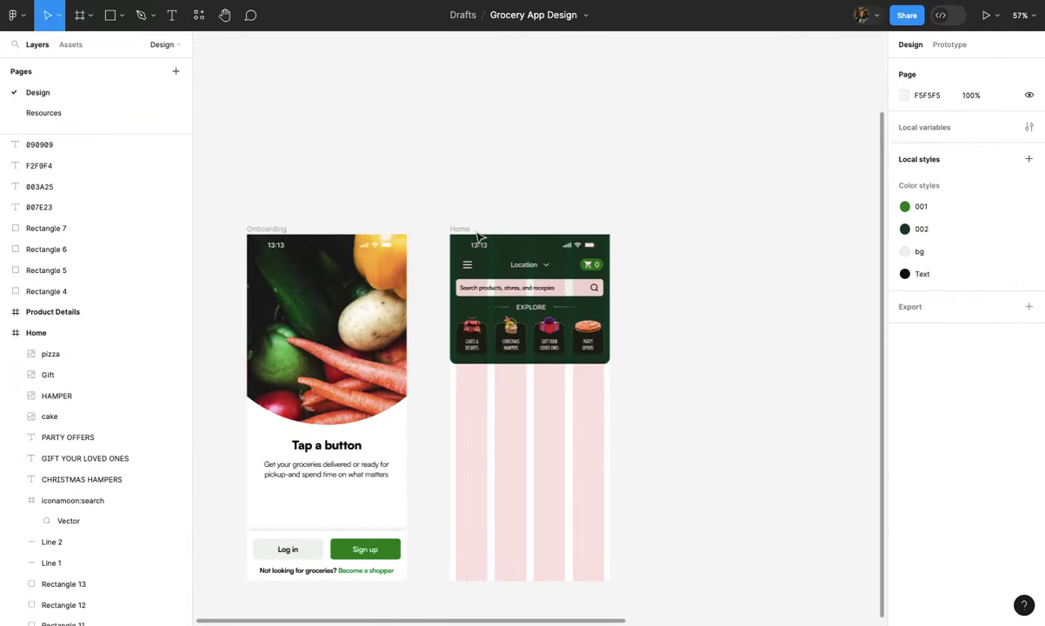
pyautogui.click(460, 229)
pyautogui.hotkey('ctrl', 'z')
pyautogui.scroll(2, 516, 319)
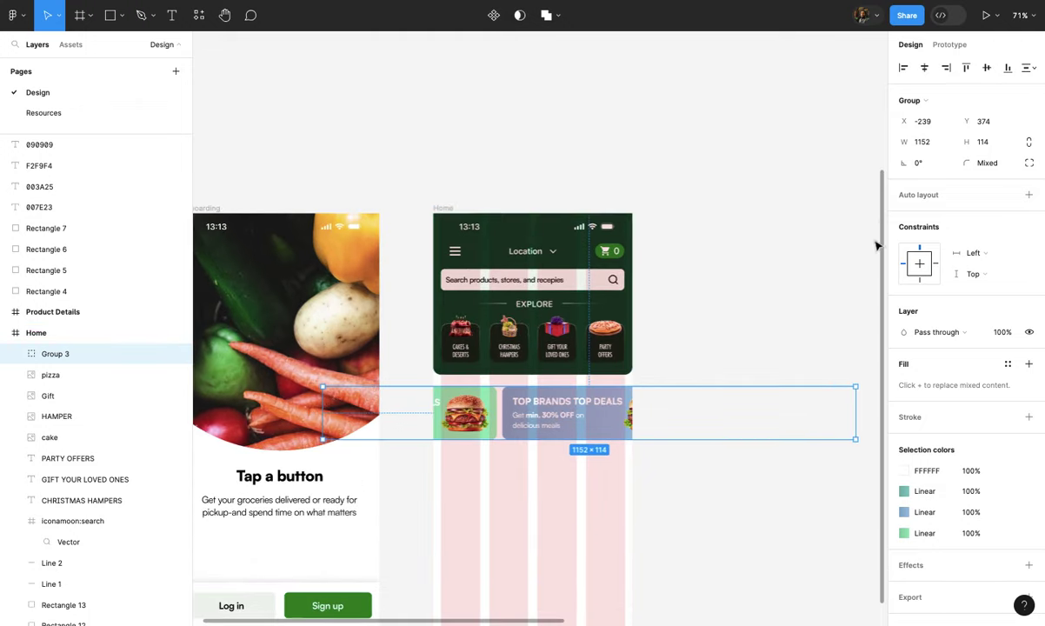
pyautogui.click(924, 68)
pyautogui.click(637, 349)
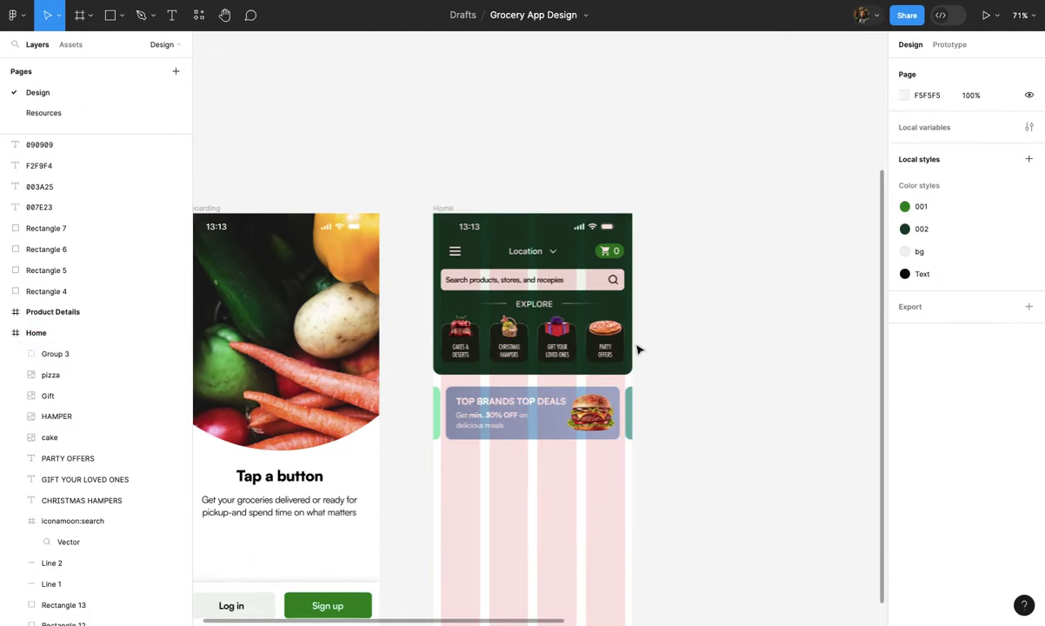
# - Hide the Home frame's column layout grid
pyautogui.scroll(-2, 637, 350)
pyautogui.click(447, 159)
pyautogui.click(1007, 271)
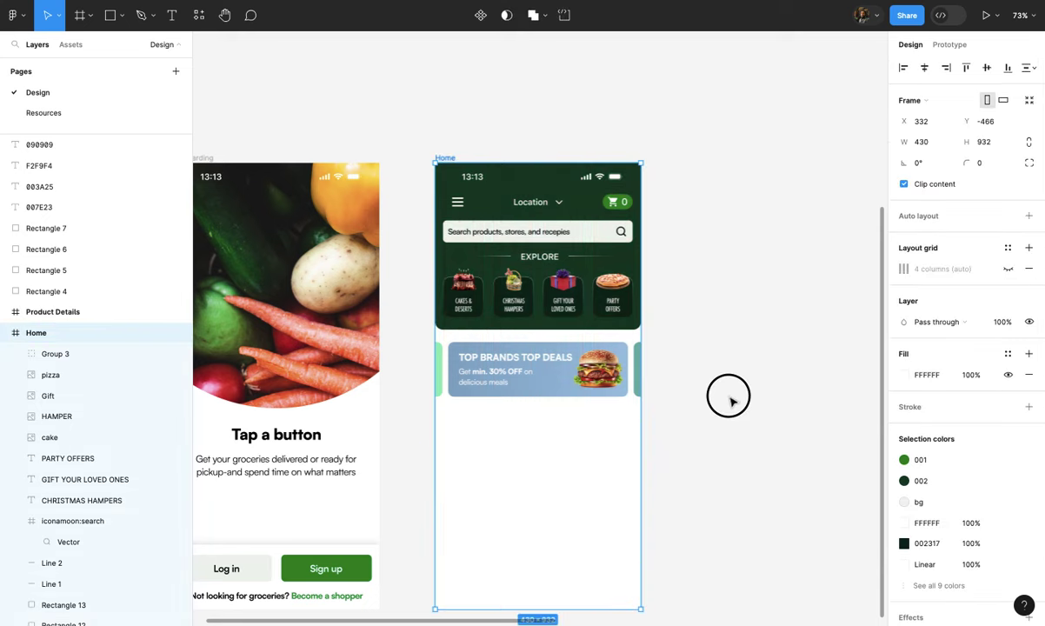
pyautogui.click(730, 400)
pyautogui.scroll(2, 722, 404)
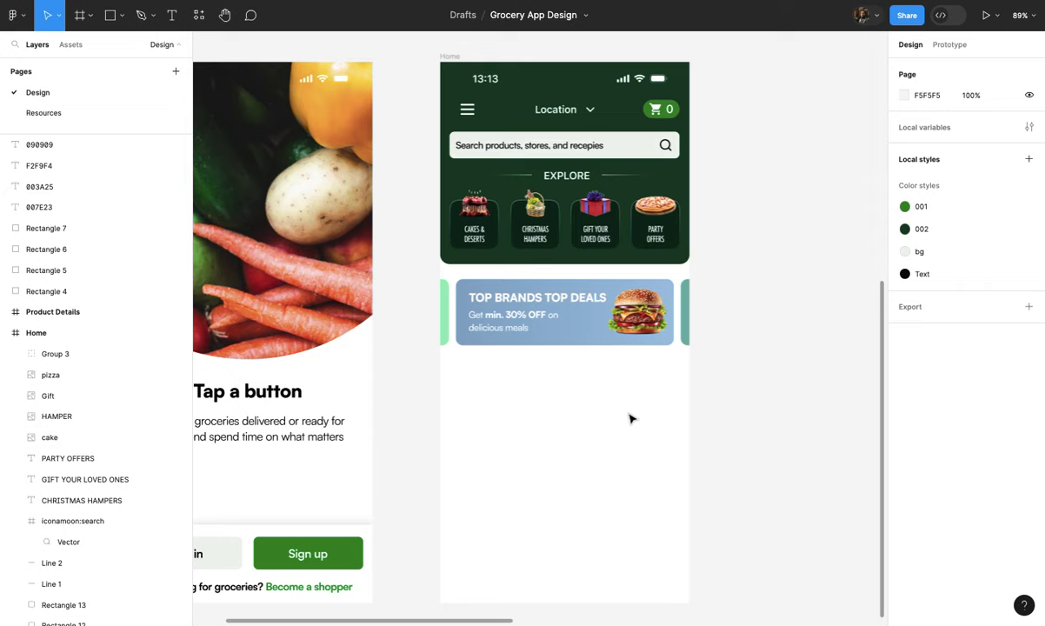
pyautogui.scroll(3, 632, 419)
pyautogui.scroll(4, 600, 406)
# - Draw a tiny ellipse dot under the deals banner and duplicate it to its right
pyautogui.scroll(2, 548, 382)
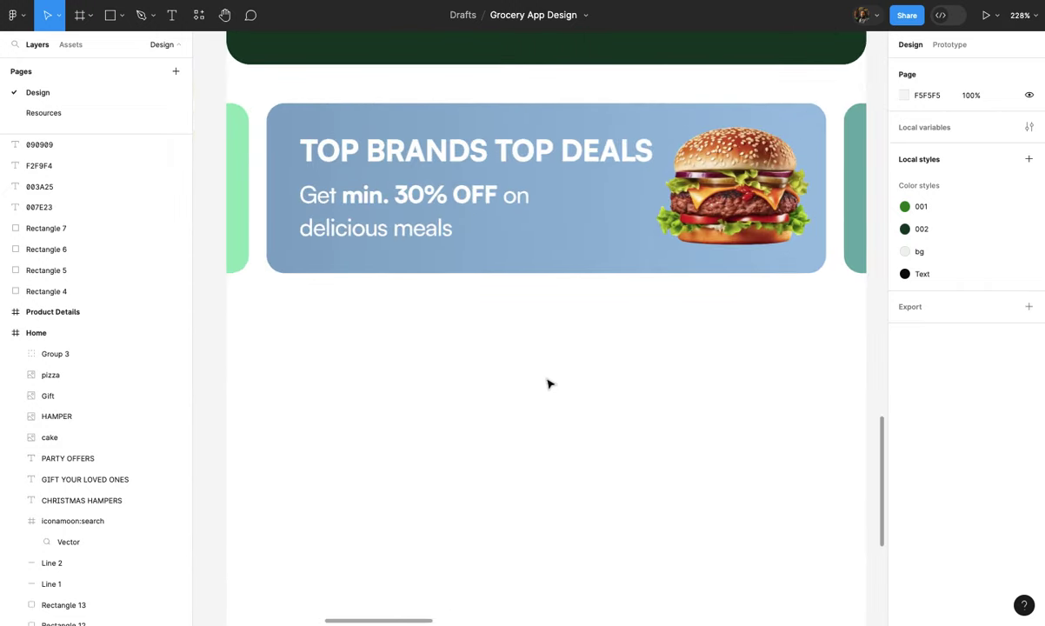
pyautogui.press('o')
pyautogui.scroll(2, 469, 275)
pyautogui.moveTo(485, 313); pyautogui.dragTo(497, 323)
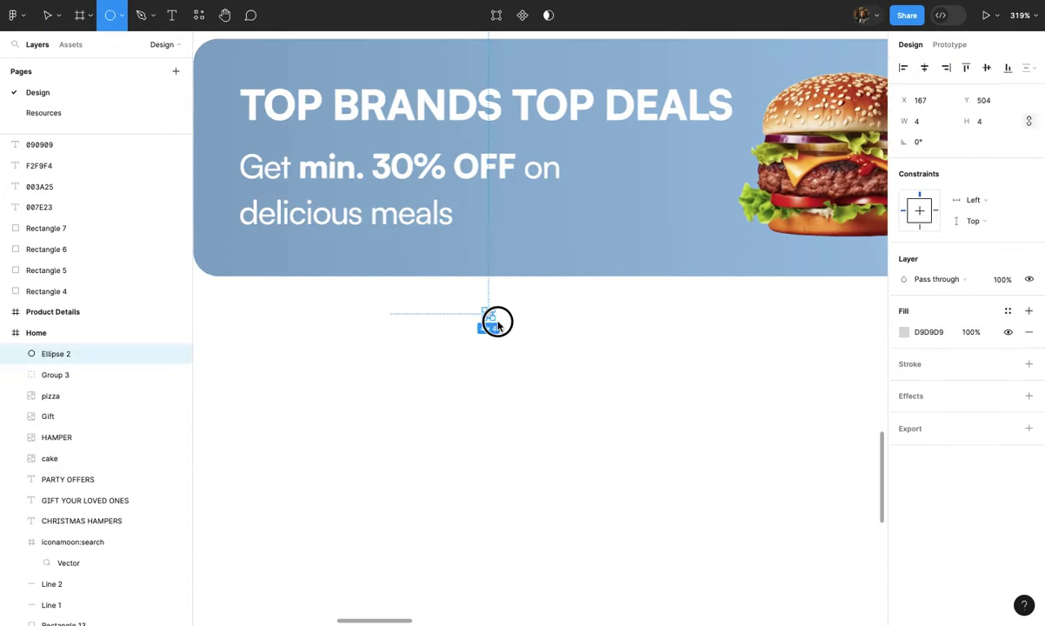
pyautogui.scroll(2, 491, 319)
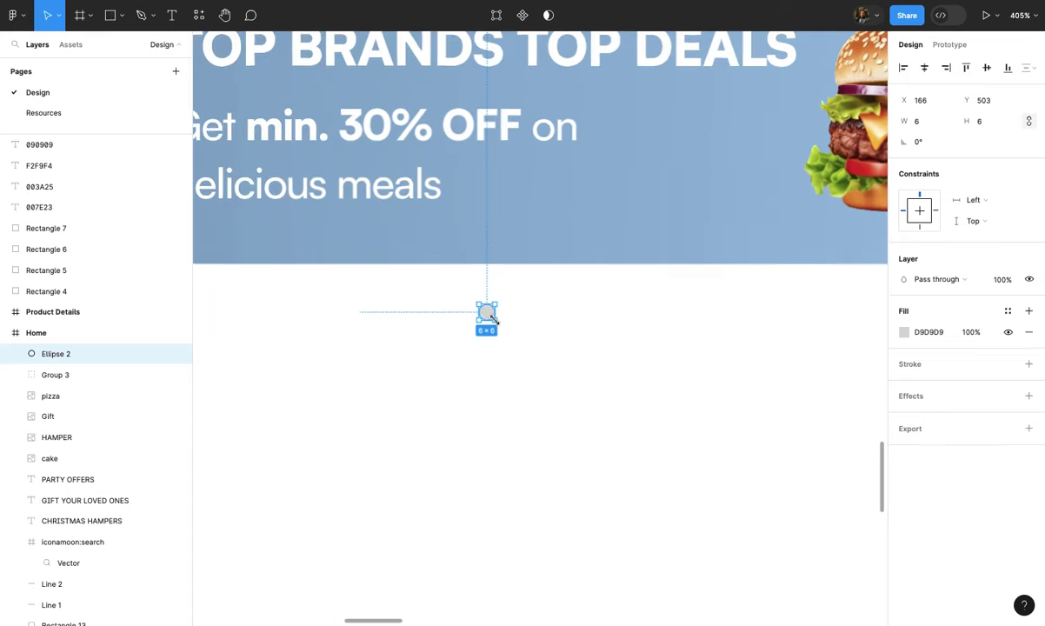
pyautogui.moveTo(489, 320); pyautogui.dragTo(517, 321)
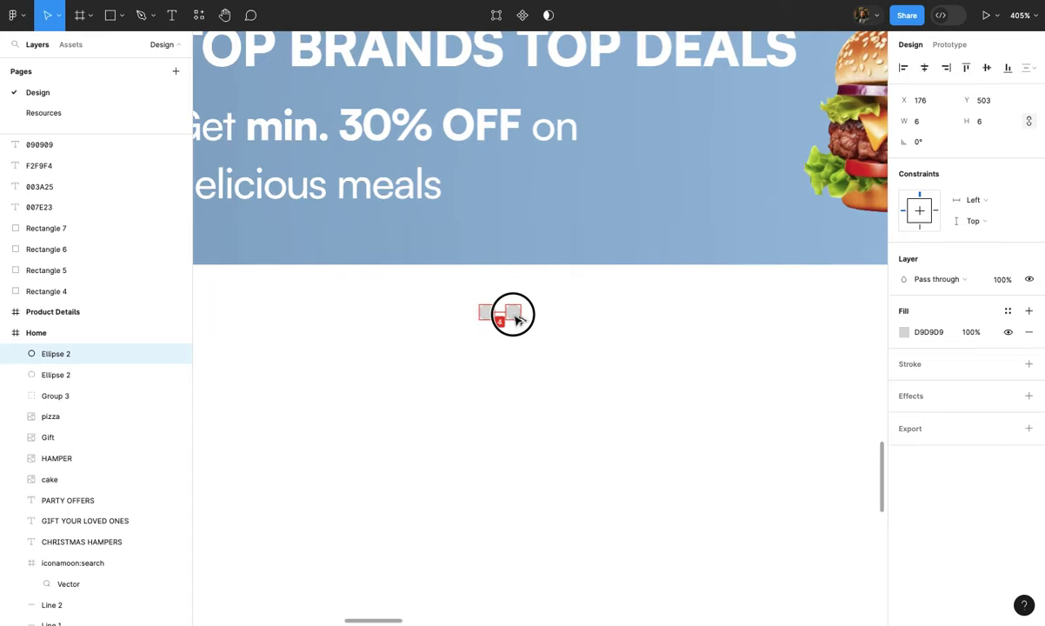
pyautogui.scroll(2, 515, 320)
pyautogui.scroll(2, 515, 319)
pyautogui.scroll(2, 516, 318)
pyautogui.scroll(1, 521, 309)
# - Enlarge the middle dot and copy the smaller dots outward to complete a row of five
pyautogui.moveTo(529, 294)
pyautogui.mouseDown()
pyautogui.moveTo(587, 324)
pyautogui.moveTo(603, 280)
pyautogui.mouseUp()
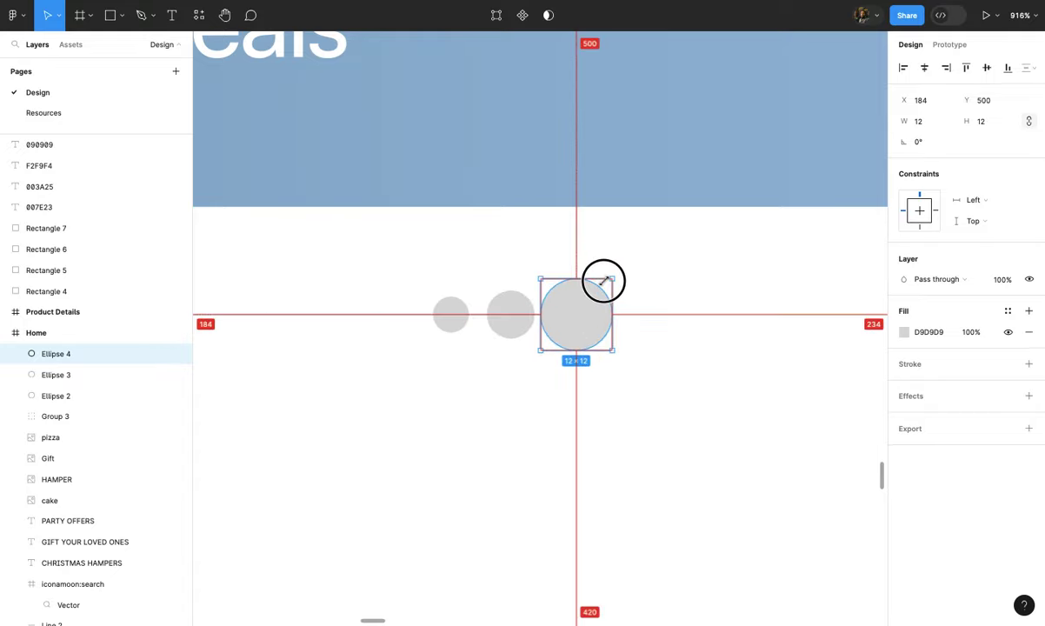
pyautogui.click(504, 315)
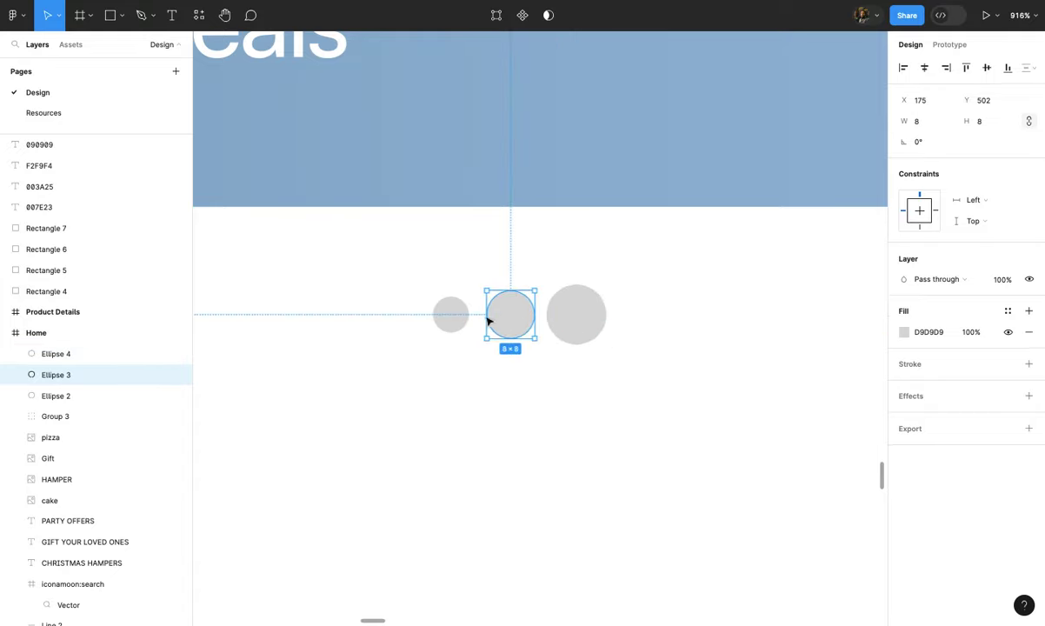
pyautogui.moveTo(507, 320); pyautogui.dragTo(645, 320)
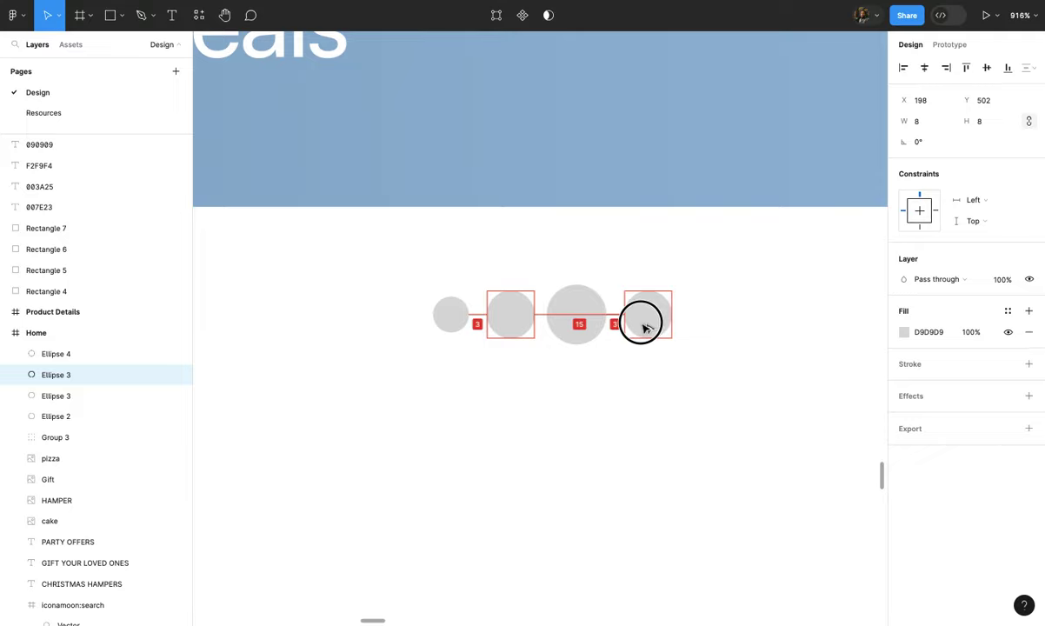
pyautogui.click(451, 316)
pyautogui.moveTo(452, 319)
pyautogui.mouseDown()
pyautogui.moveTo(718, 327)
pyautogui.moveTo(706, 325)
pyautogui.mouseUp()
pyautogui.scroll(-5, 512, 352)
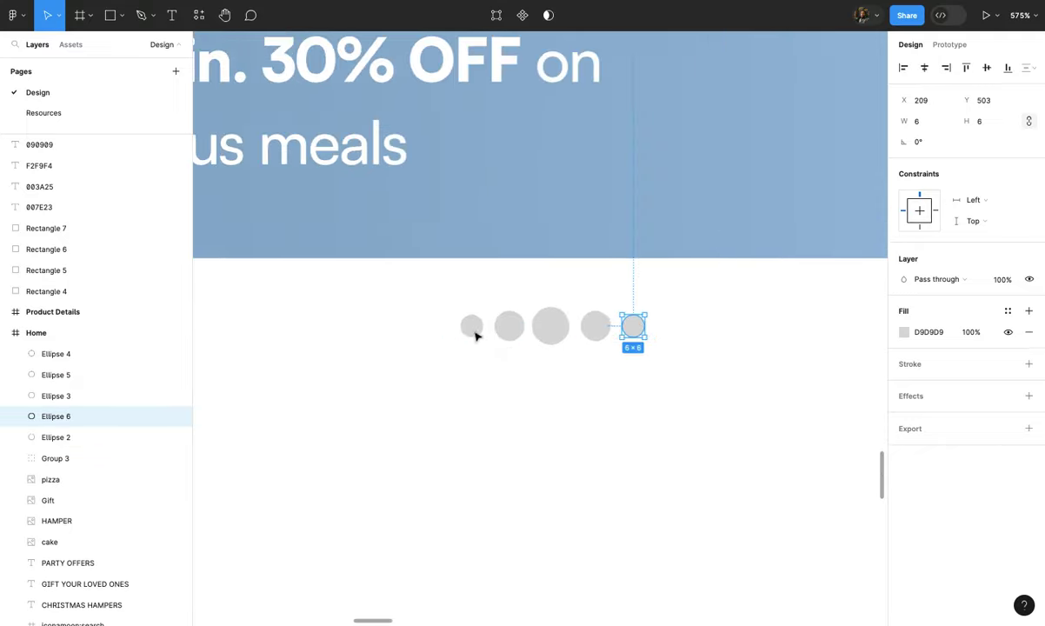
# - Select all five dot ellipses and wrap them in an auto-layout frame with Shift+A
pyautogui.click(474, 330)
pyautogui.keyDown('shift'); pyautogui.click(509, 326); pyautogui.keyUp('shift')
pyautogui.keyDown('shift'); pyautogui.click(551, 326); pyautogui.keyUp('shift')
pyautogui.keyDown('shift'); pyautogui.click(595, 325); pyautogui.keyUp('shift')
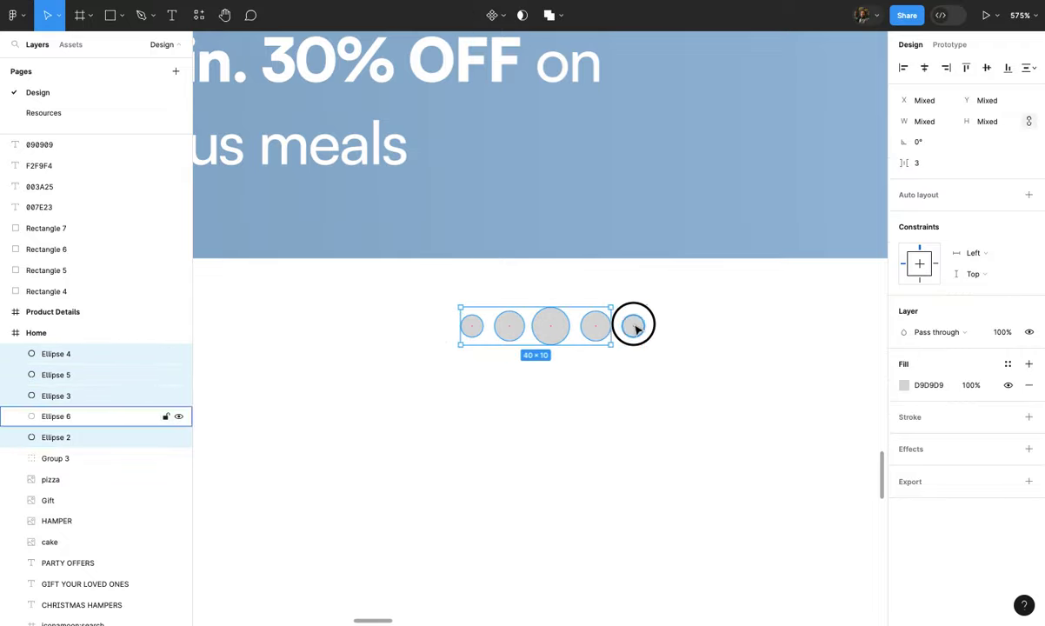
pyautogui.keyDown('shift'); pyautogui.click(634, 327); pyautogui.keyUp('shift')
pyautogui.scroll(-5, 635, 329)
pyautogui.scroll(2, 636, 329)
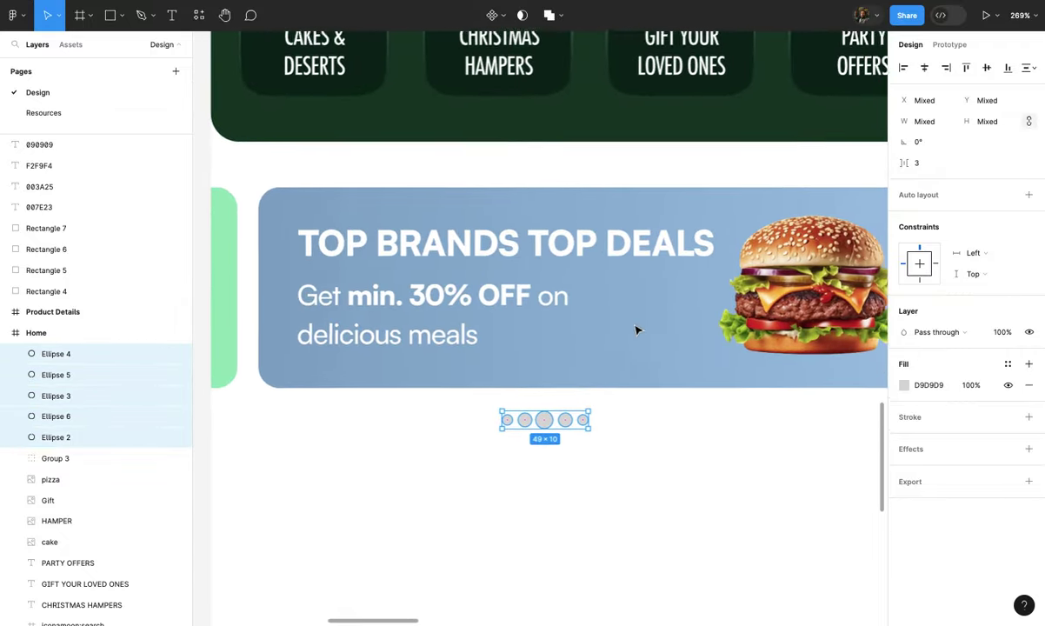
pyautogui.hotkey('shift', 'a')
pyautogui.scroll(2, 580, 376)
pyautogui.scroll(-3, 543, 401)
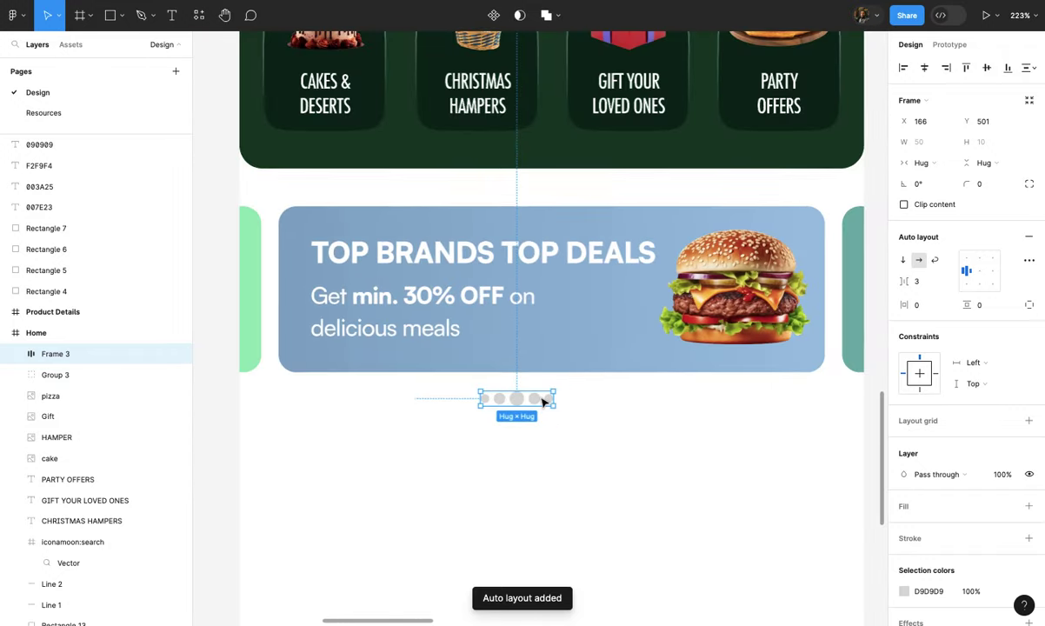
pyautogui.scroll(-2, 296, 351)
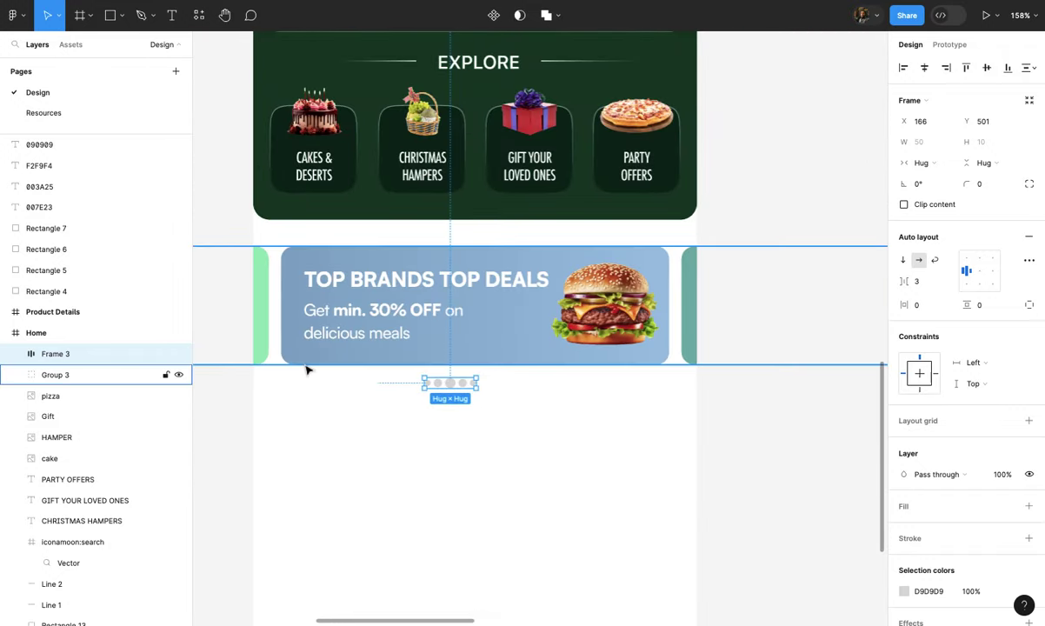
pyautogui.scroll(2, 387, 394)
pyautogui.scroll(2, 387, 396)
pyautogui.scroll(2, 497, 389)
pyautogui.scroll(1, 497, 389)
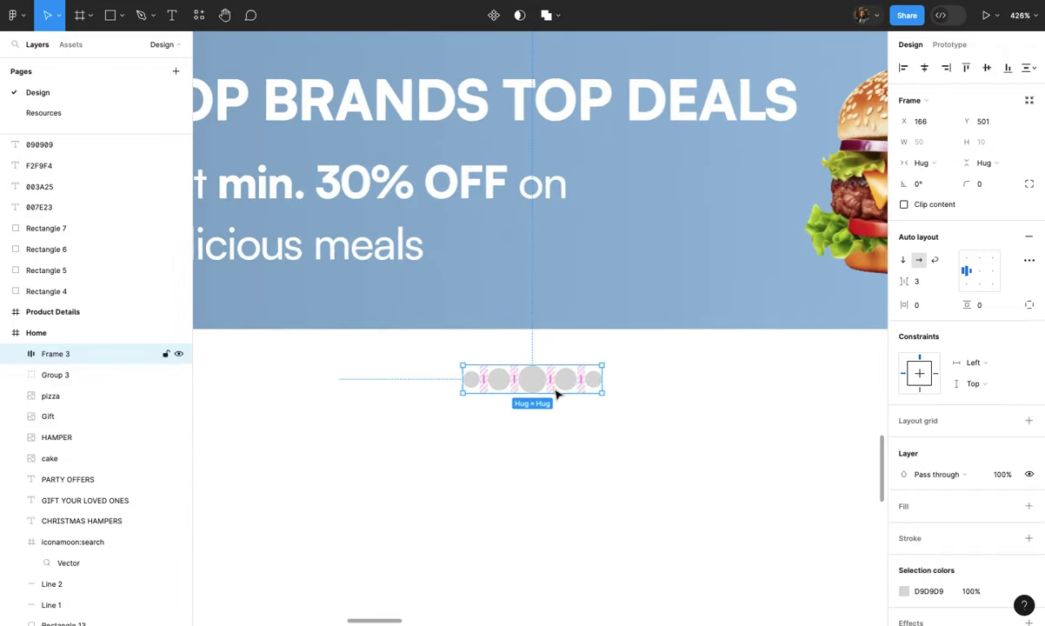
pyautogui.scroll(1, 532, 383)
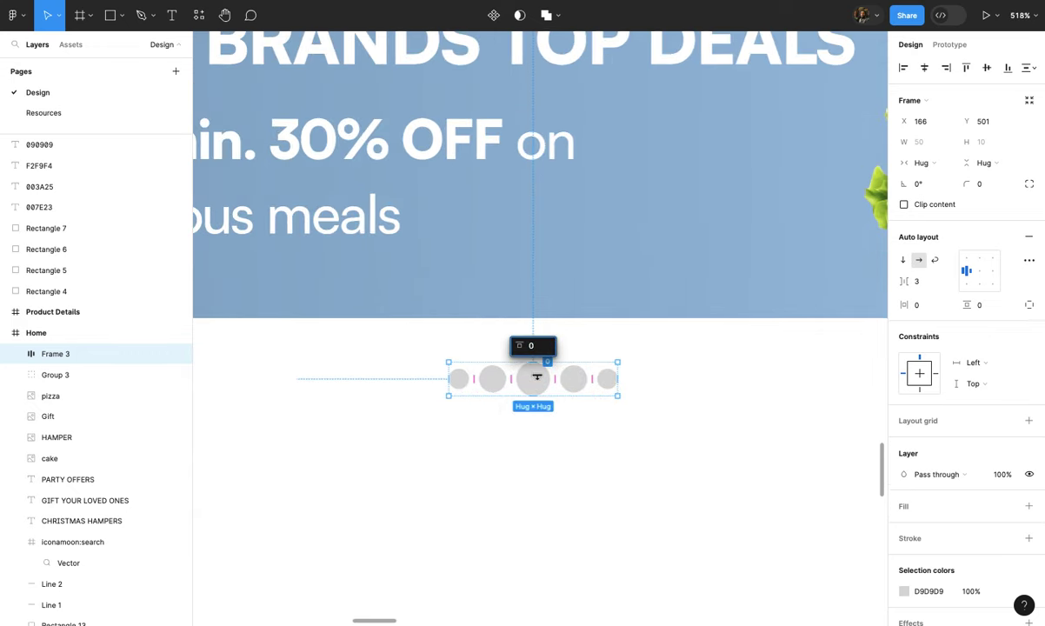
# - Darken the middle dot's fill to dark grey
pyautogui.click(530, 383)
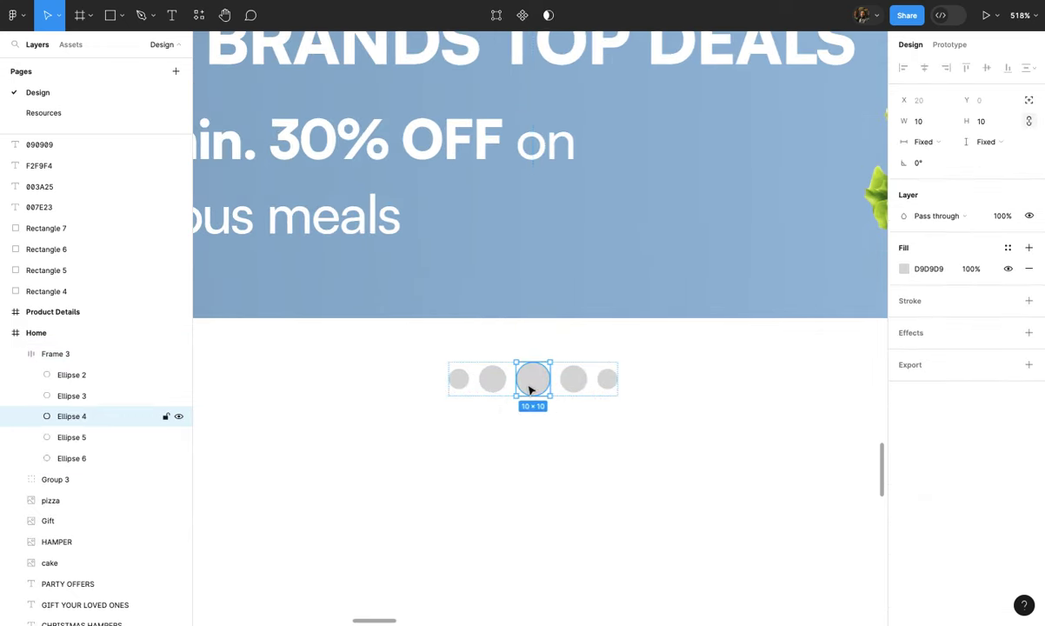
pyautogui.click(904, 269)
pyautogui.moveTo(740, 361); pyautogui.dragTo(728, 383)
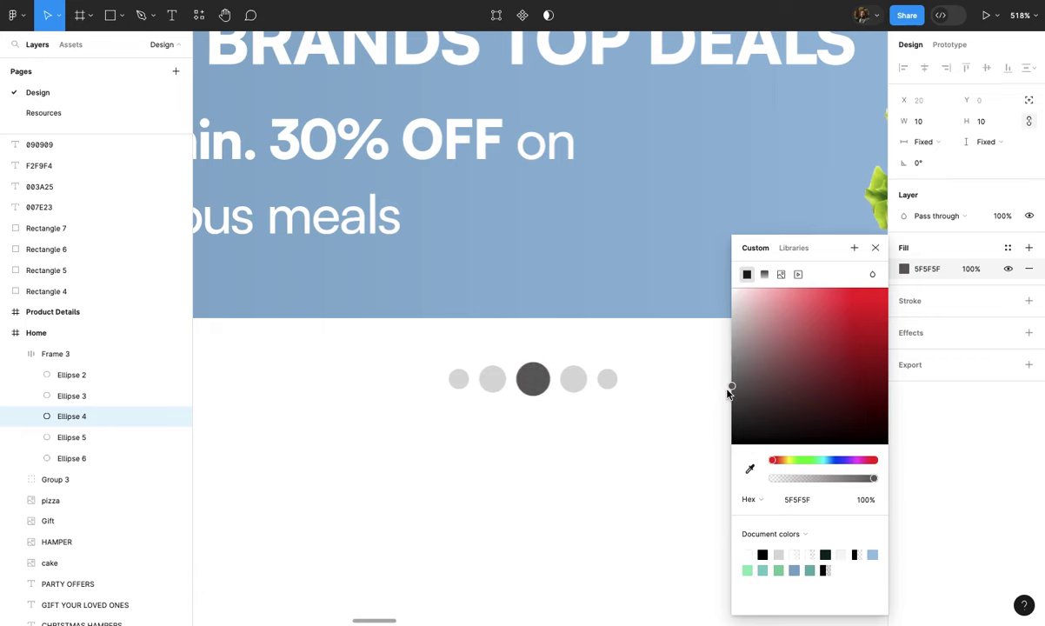
pyautogui.click(609, 406)
# - Set the two dots beside the middle one to mid-grey fill #808080
pyautogui.click(572, 379)
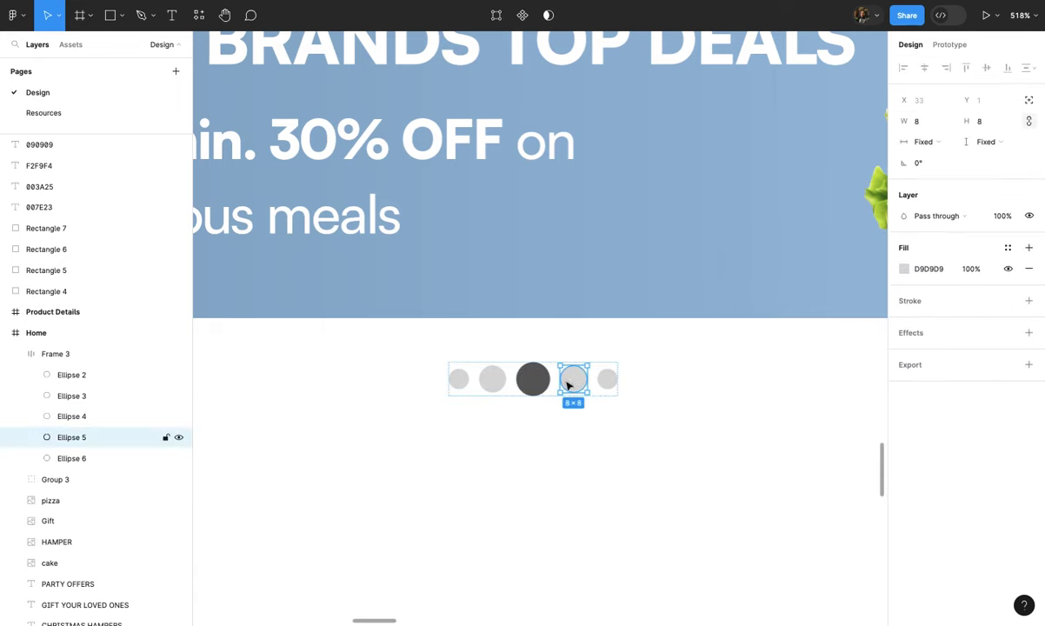
pyautogui.keyDown('shift'); pyautogui.click(493, 380); pyautogui.keyUp('shift')
pyautogui.press('i')
pyautogui.click(537, 384)
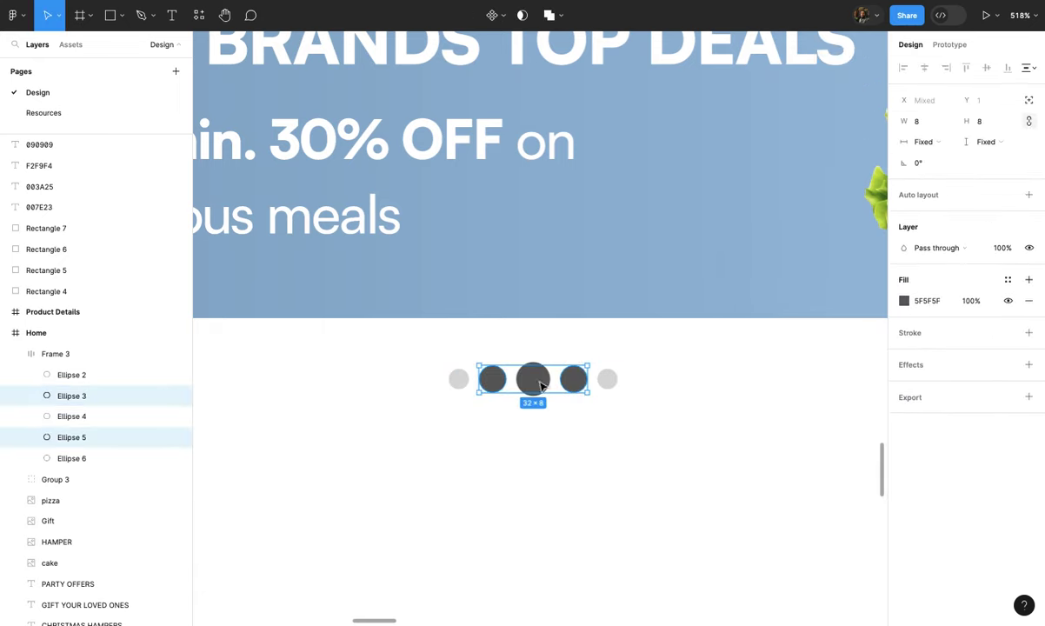
pyautogui.click(905, 301)
pyautogui.write('808080')
pyautogui.press('Return')
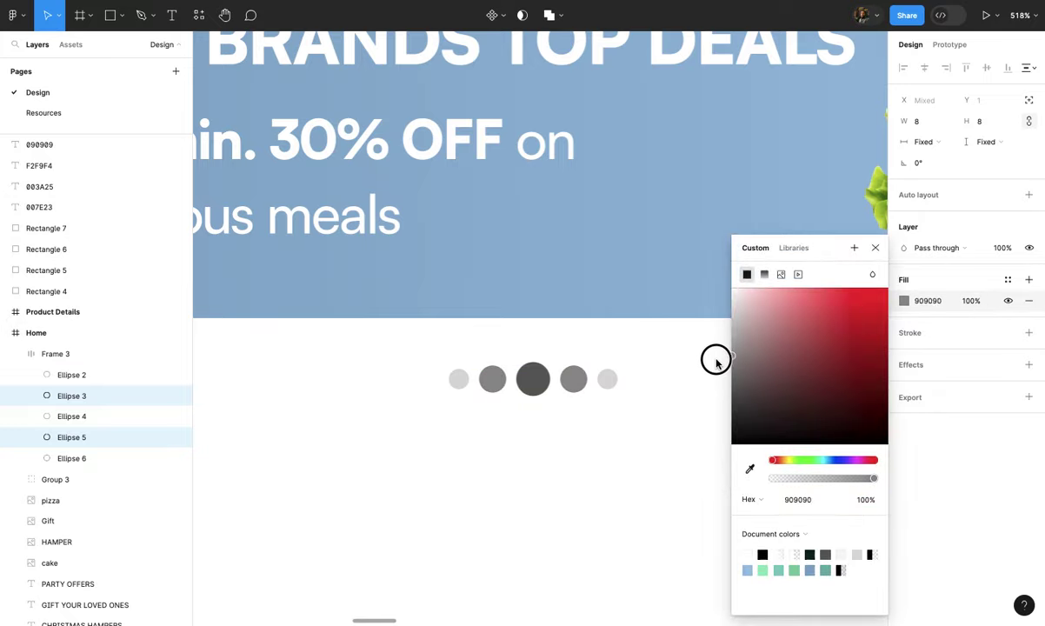
pyautogui.click(682, 395)
pyautogui.scroll(-5, 678, 396)
pyautogui.scroll(-3, 680, 396)
pyautogui.click(648, 387)
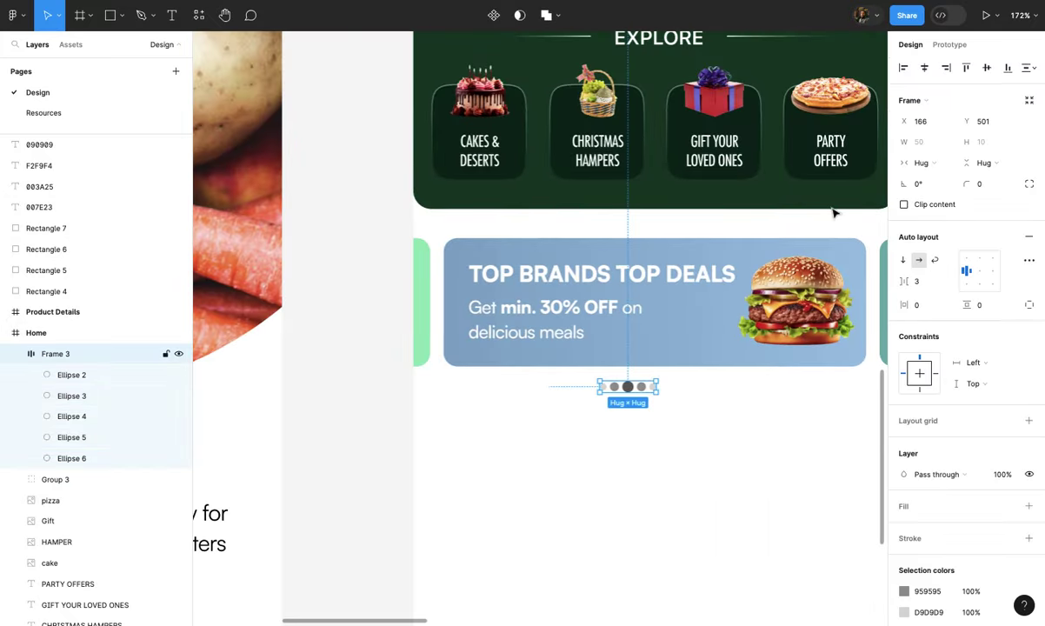
pyautogui.click(791, 380)
pyautogui.scroll(-3, 791, 380)
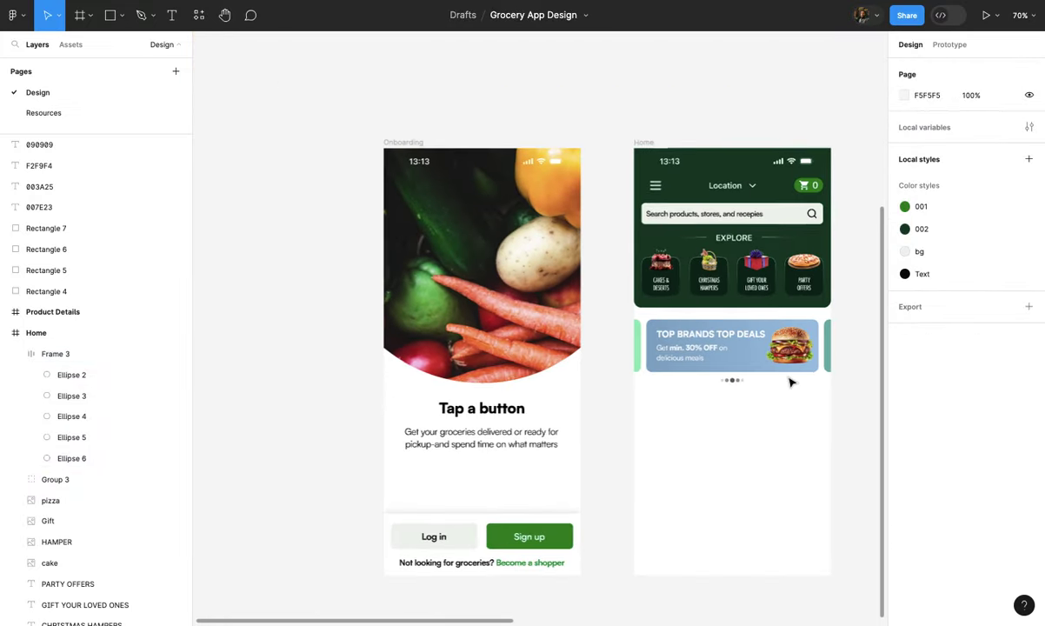
pyautogui.scroll(3, 791, 380)
pyautogui.scroll(1, 791, 382)
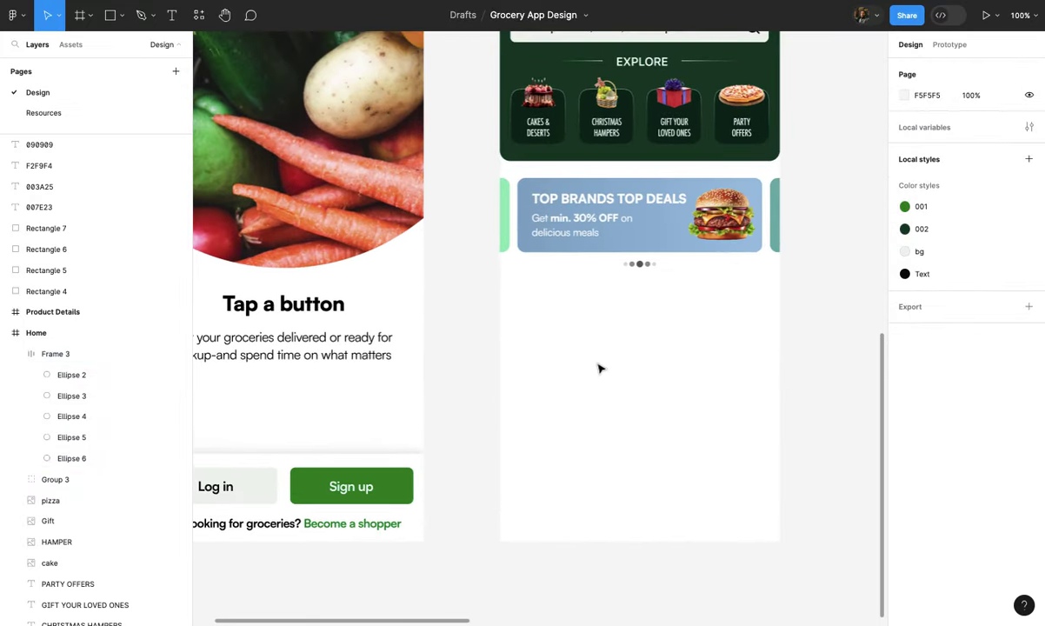
pyautogui.scroll(5, 569, 358)
pyautogui.scroll(-1, 569, 358)
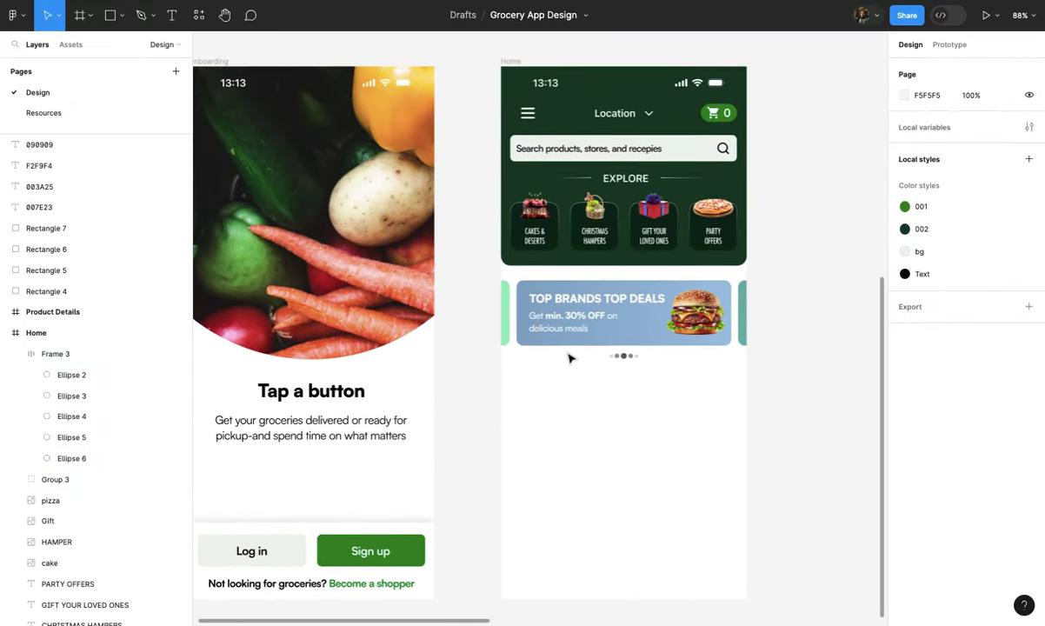
pyautogui.scroll(2, 570, 357)
pyautogui.scroll(-3, 570, 357)
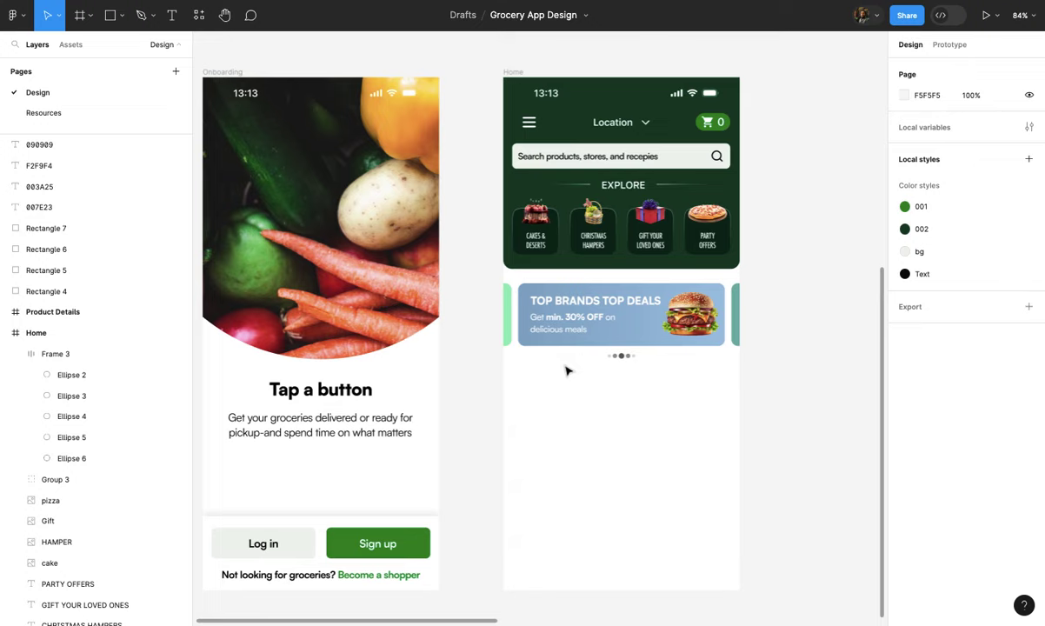
pyautogui.scroll(-2, 565, 369)
pyautogui.scroll(-2, 566, 366)
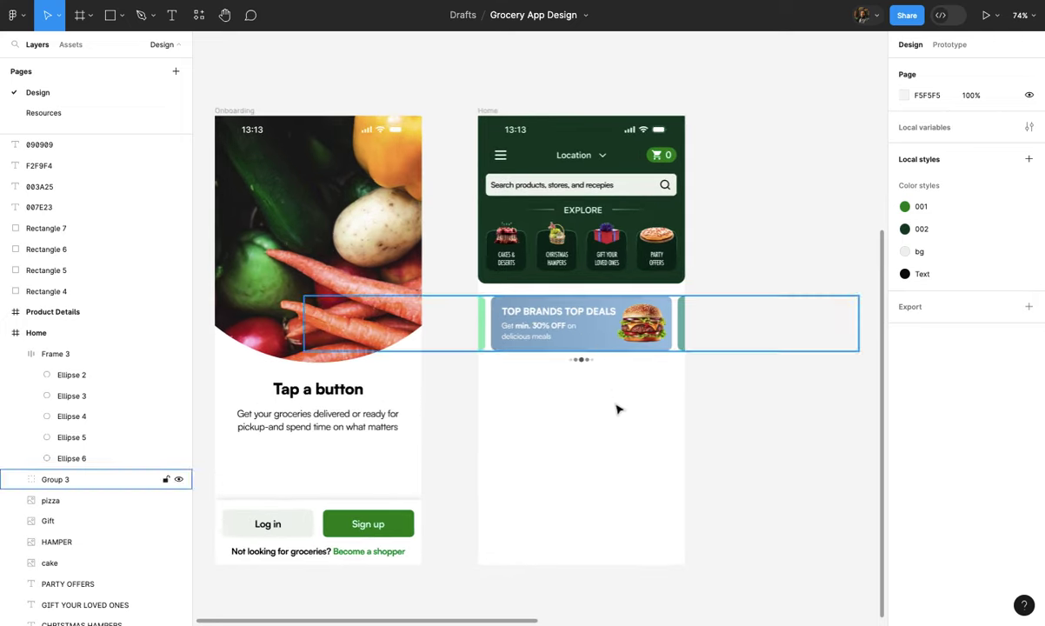
pyautogui.scroll(-2, 617, 411)
pyautogui.scroll(-2, 620, 420)
pyautogui.scroll(-1, 619, 421)
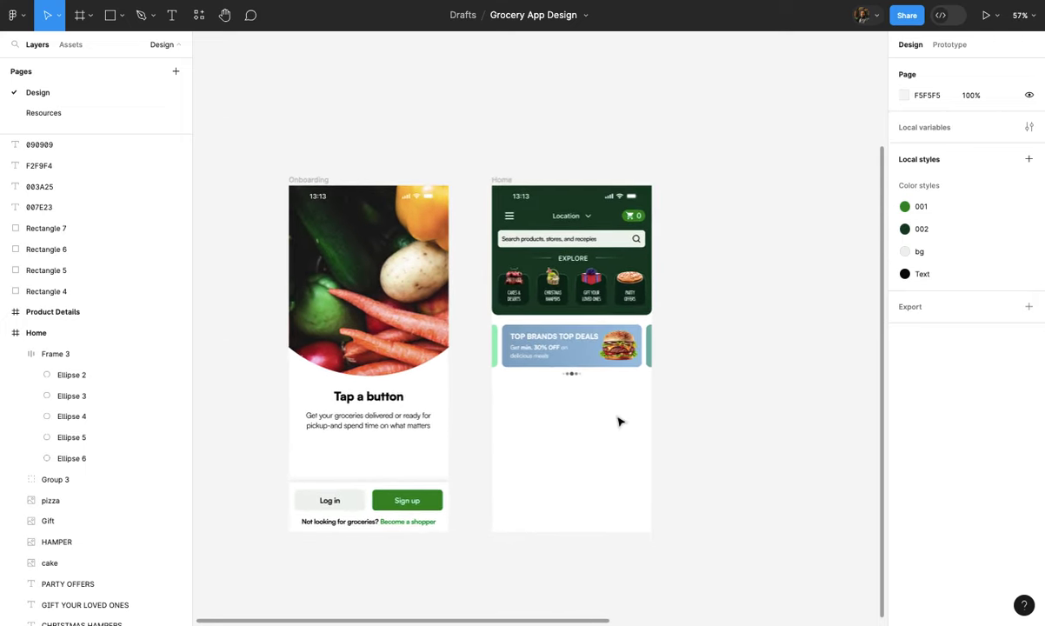